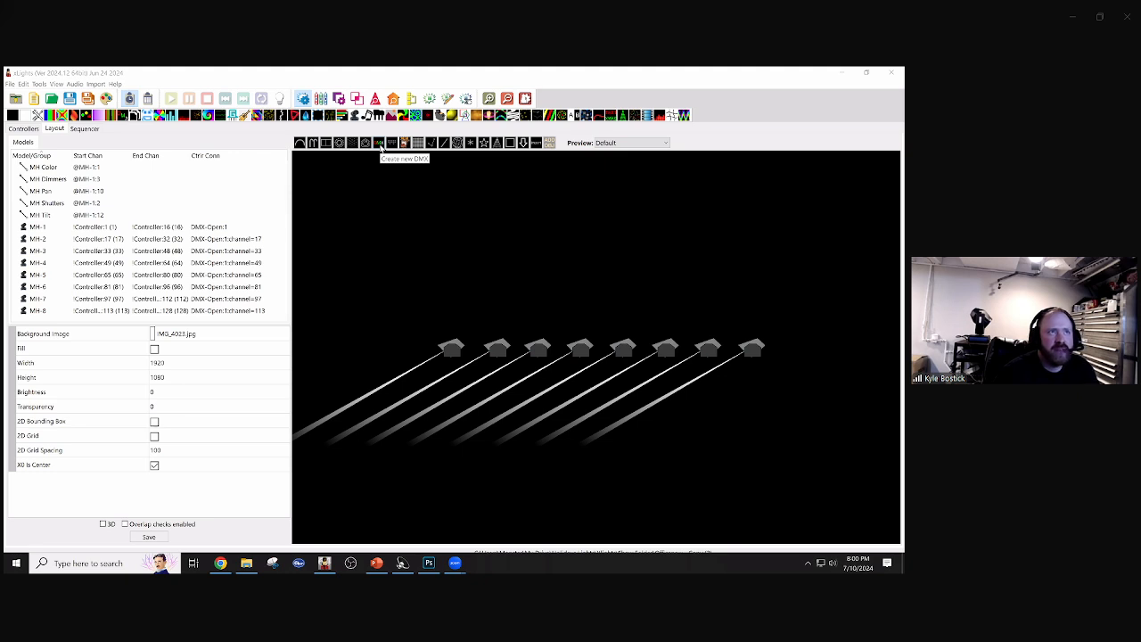
# - View the available DMX model types and open the pan motor settings of the MH-1 model
pyautogui.click(379, 143)
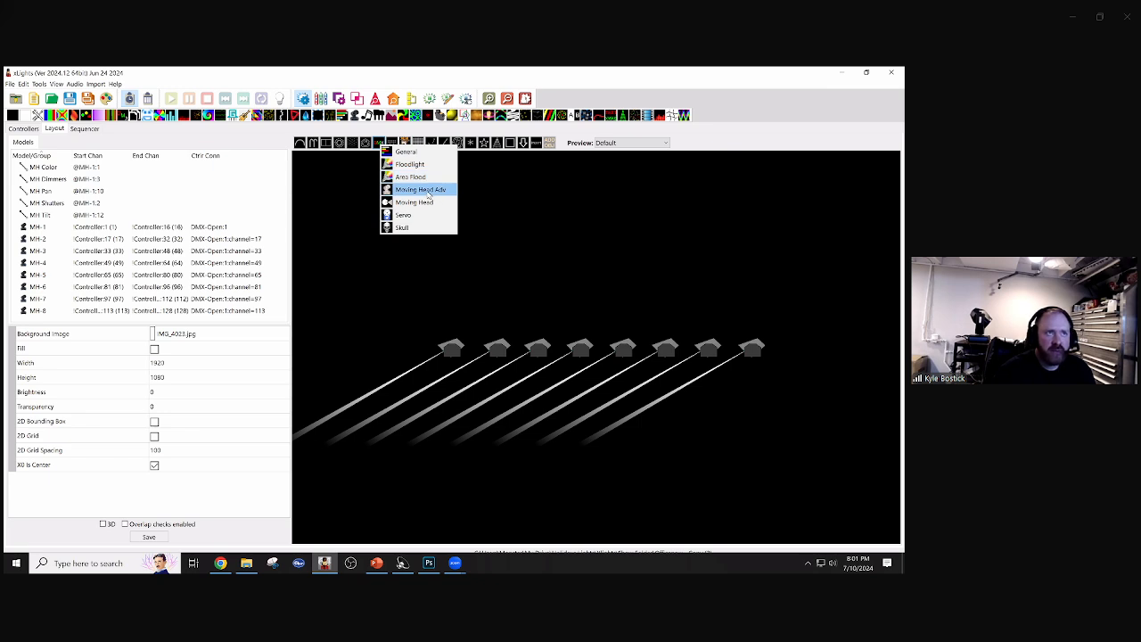
pyautogui.click(437, 275)
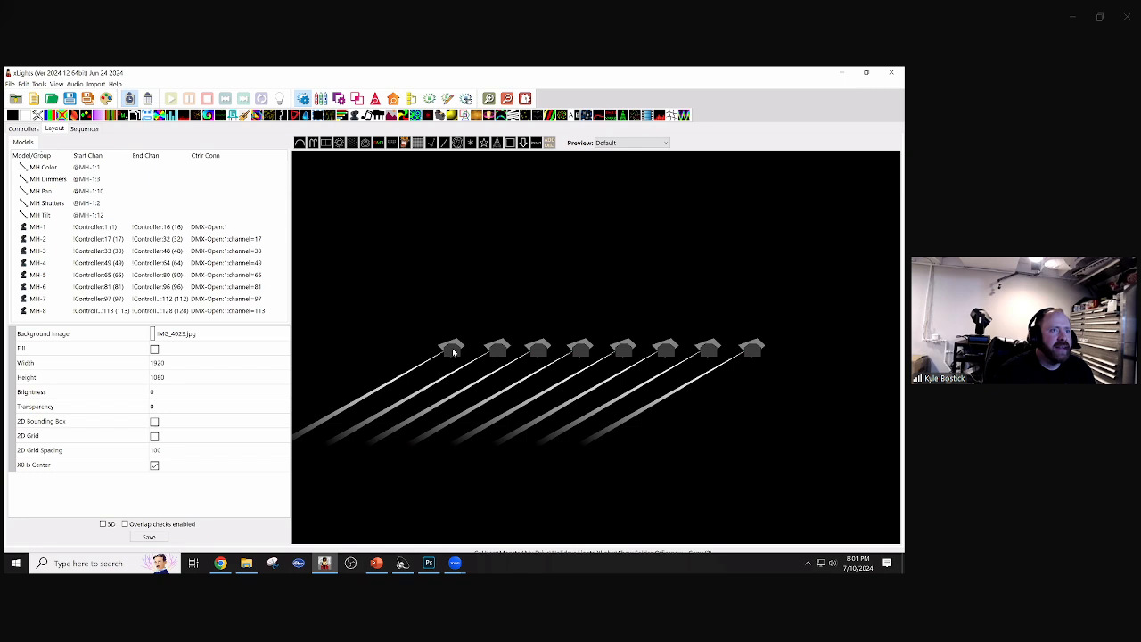
pyautogui.click(68, 228)
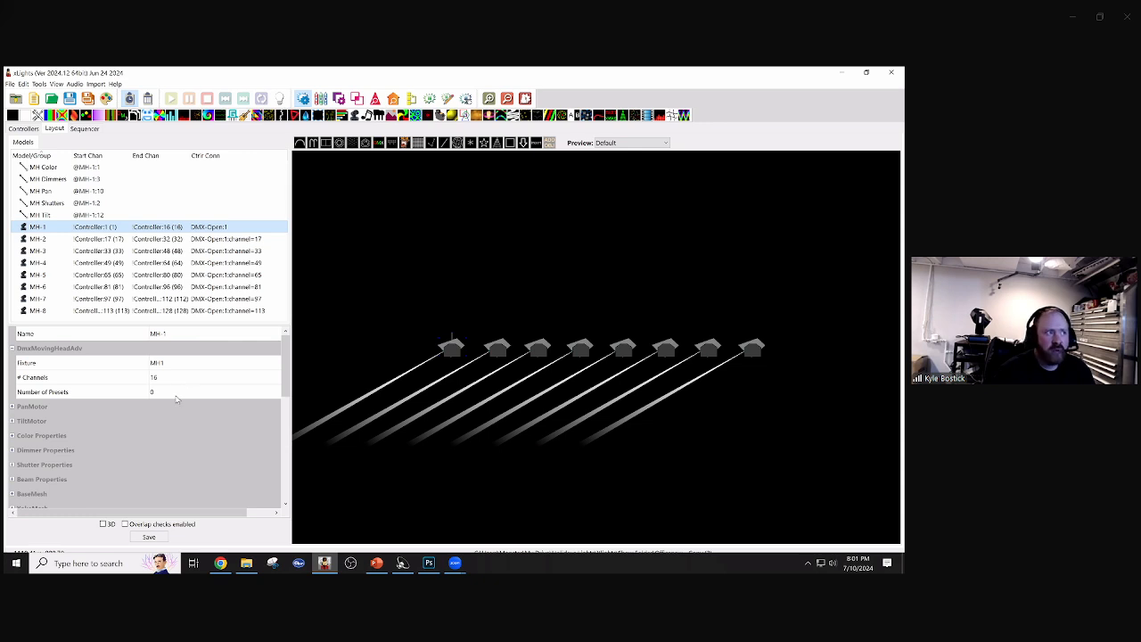
pyautogui.click(12, 408)
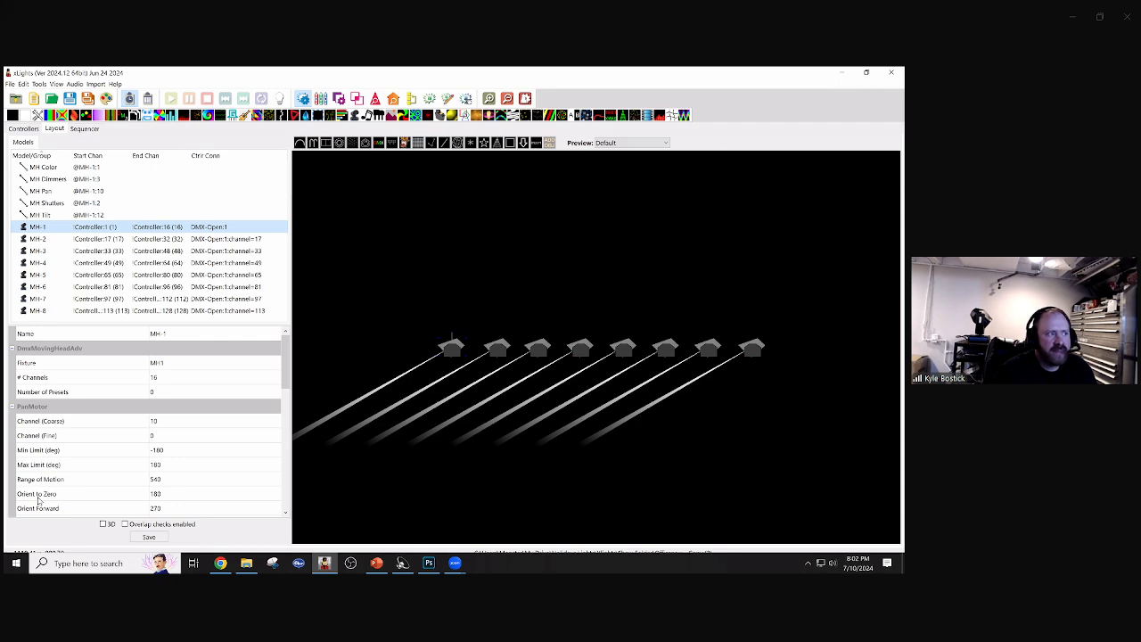
# - Try Orient to Zero values of 0 and 90 on MH-1's pan motor and restore it to 180
pyautogui.click(180, 496)
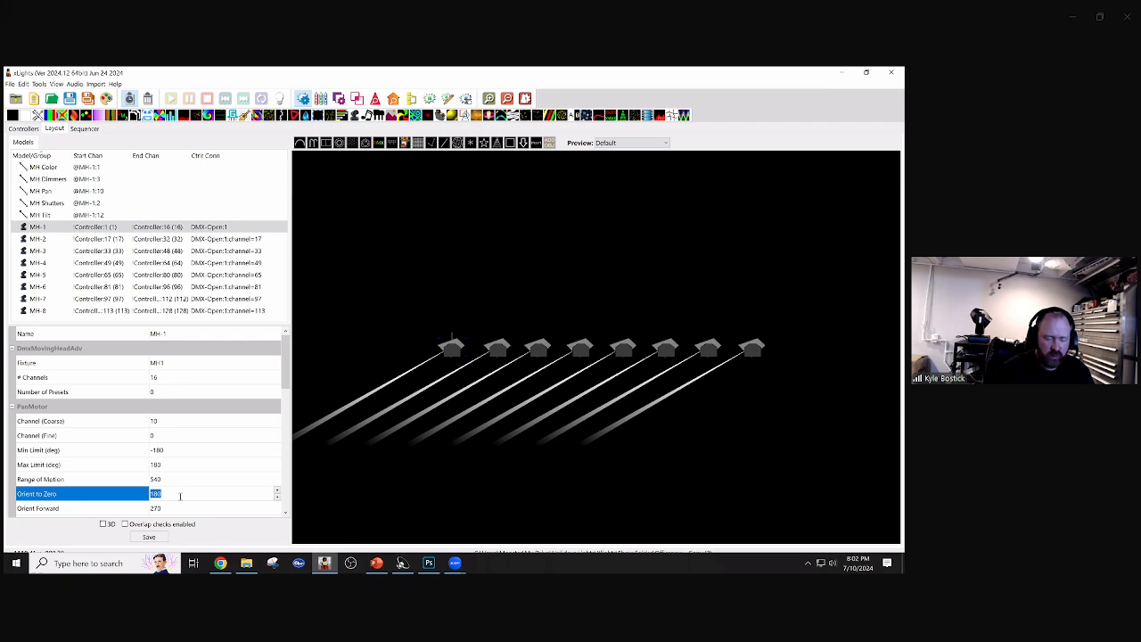
pyautogui.write('0')
pyautogui.press('Return')
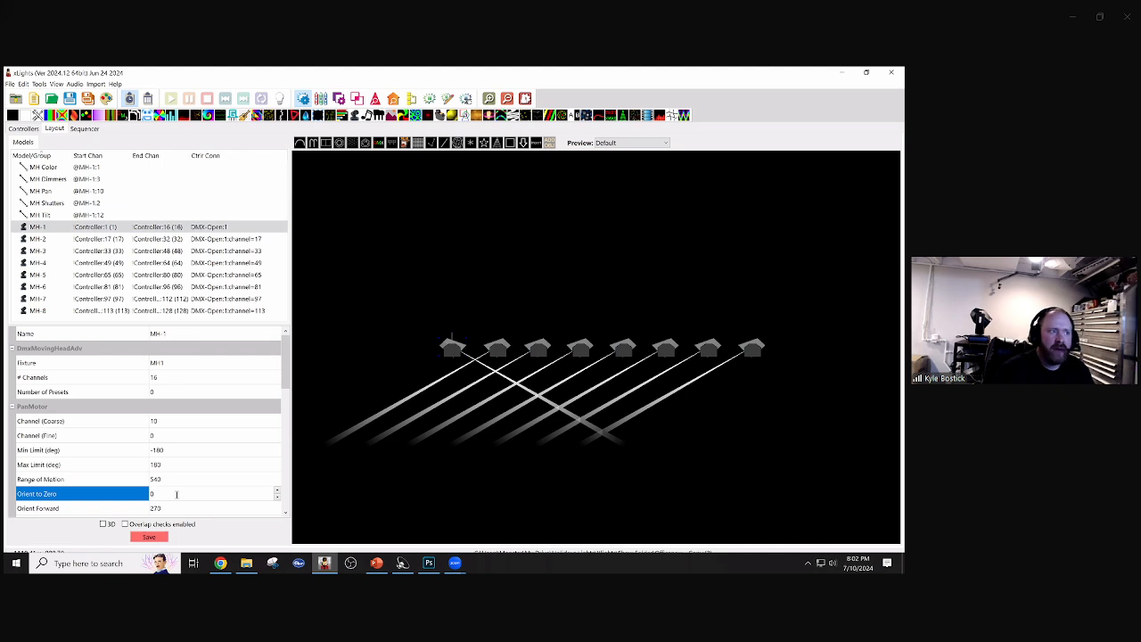
pyautogui.write('90')
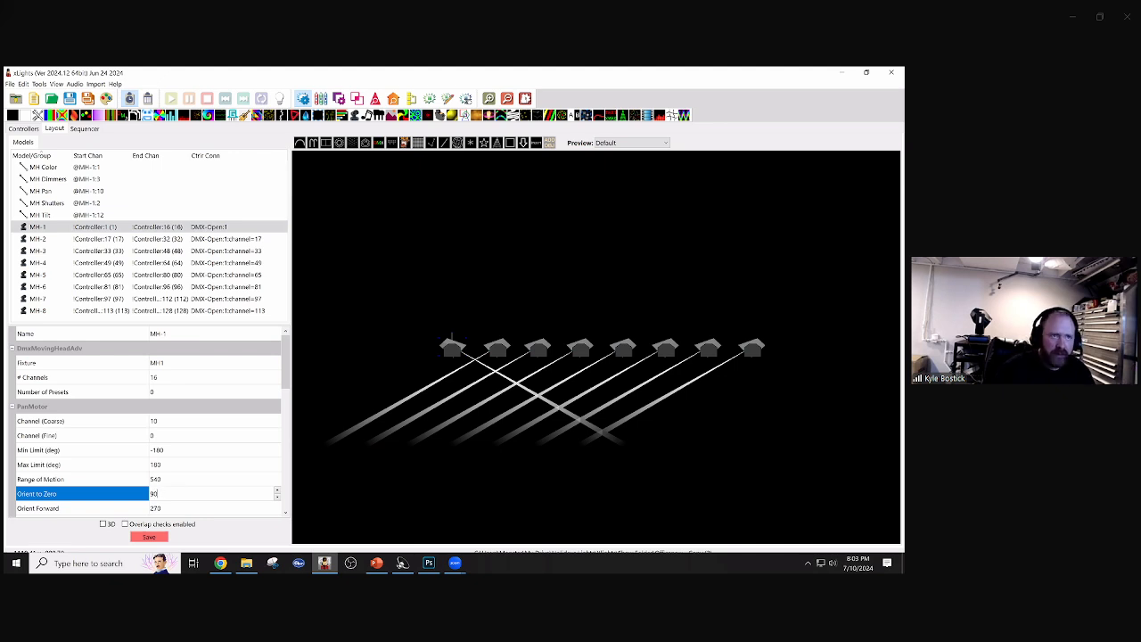
pyautogui.press('Return')
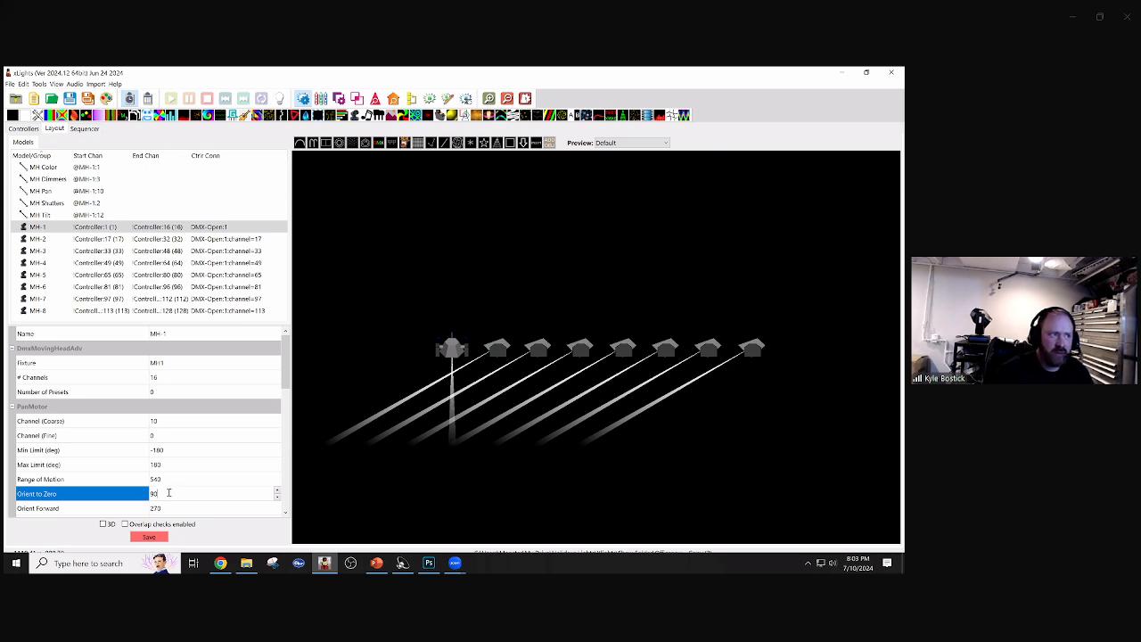
pyautogui.press('BackSpace')
pyautogui.write('180')
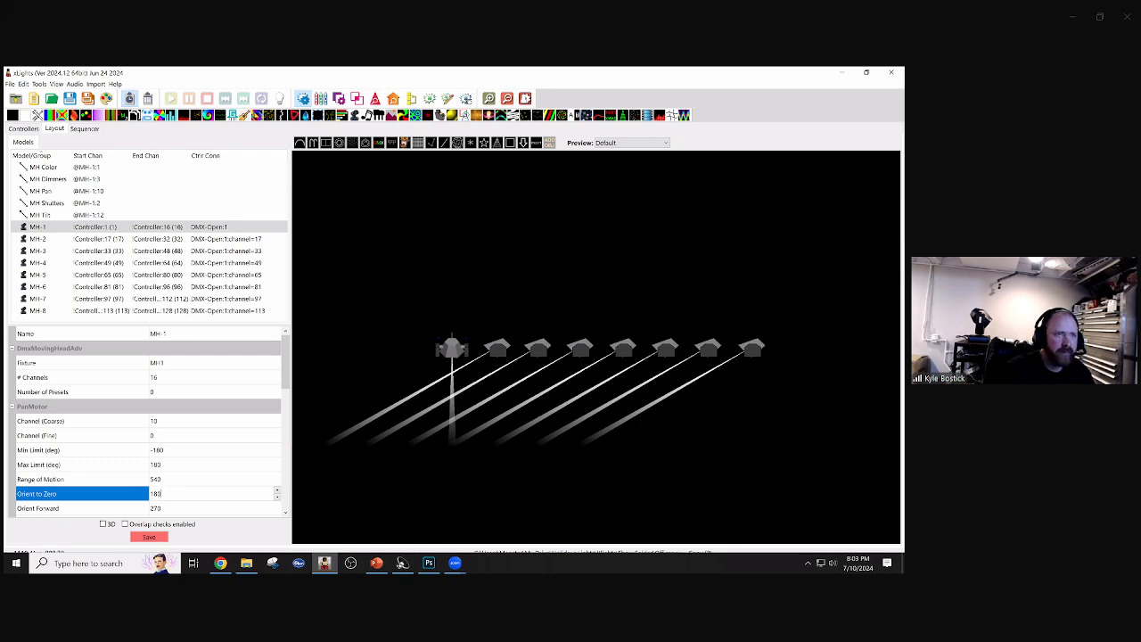
pyautogui.press('Return')
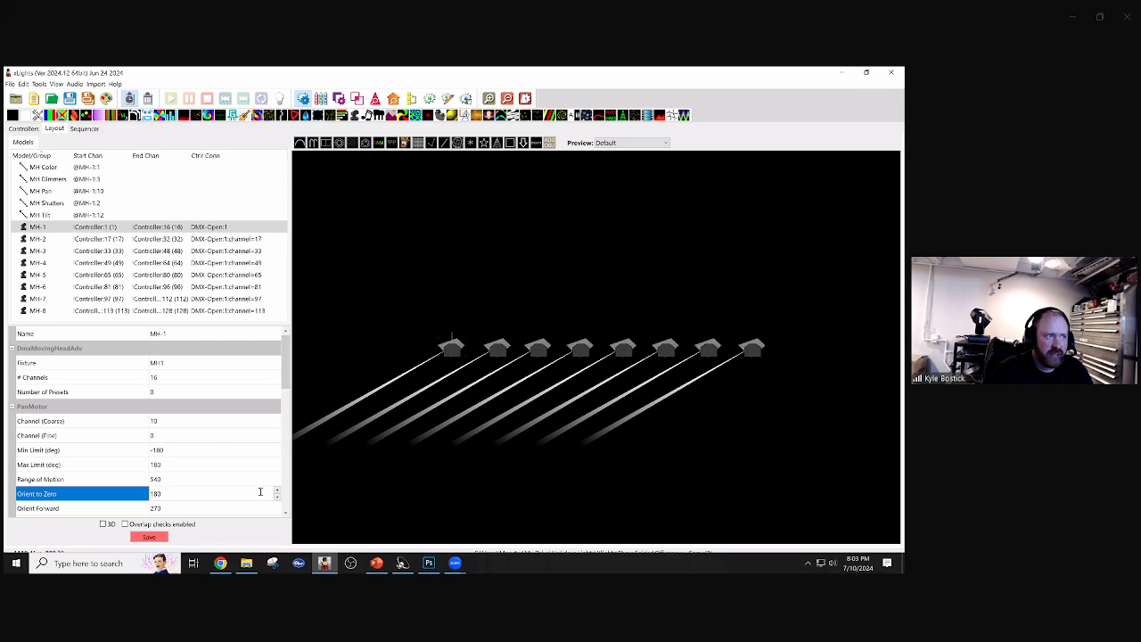
# - Review MH-1's remaining pan motor settings and its tilt motor settings
pyautogui.scroll(-1, 188, 482)
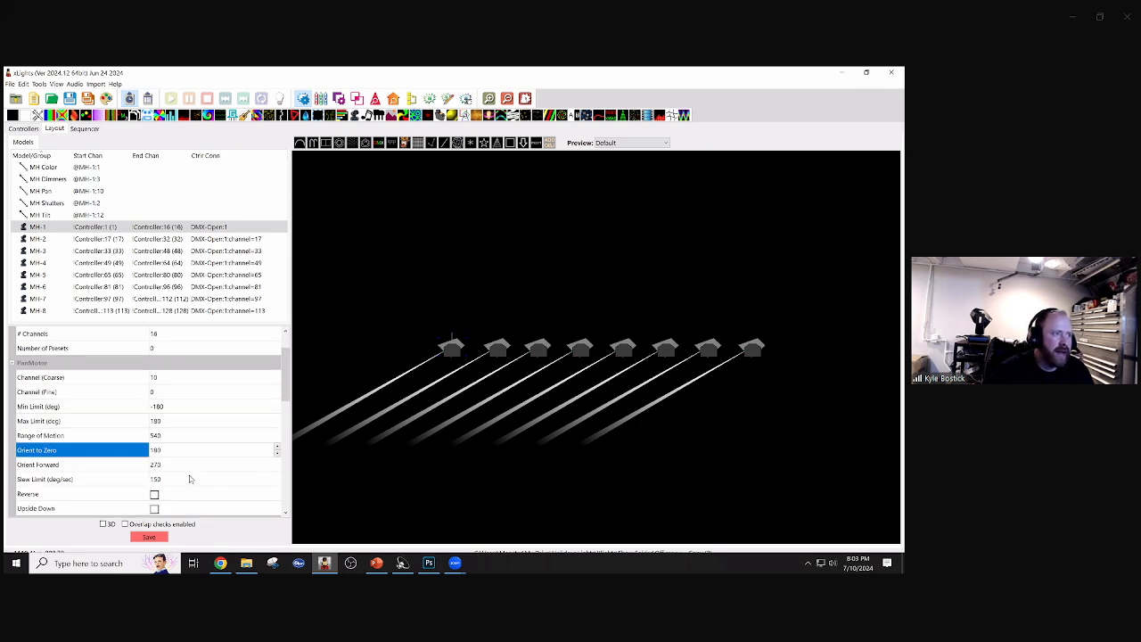
pyautogui.scroll(-1, 189, 479)
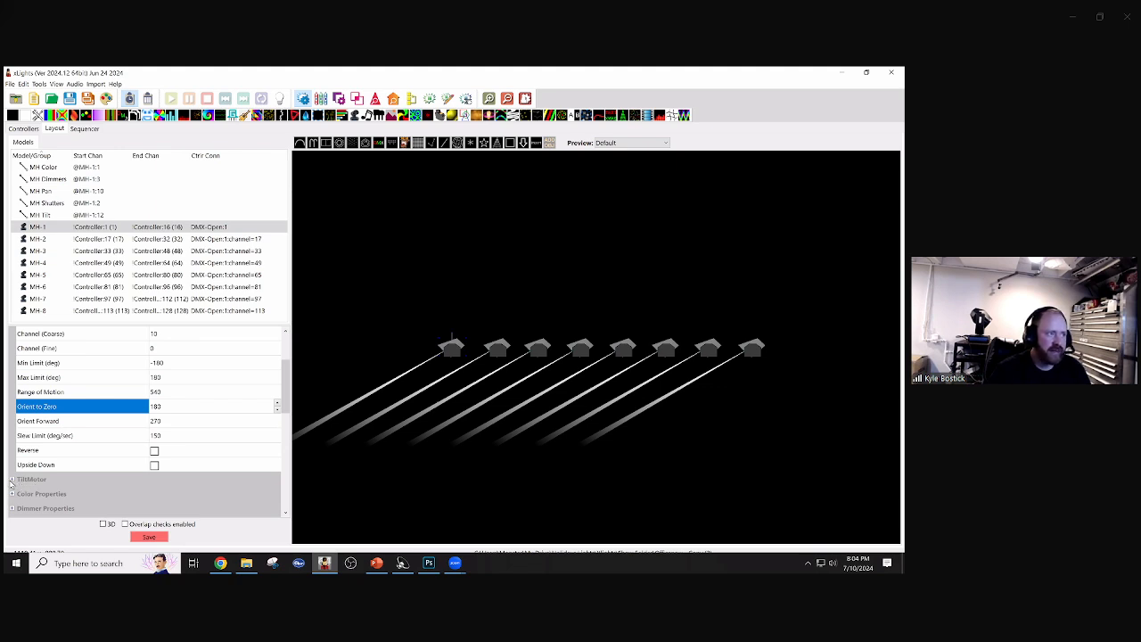
pyautogui.click(13, 482)
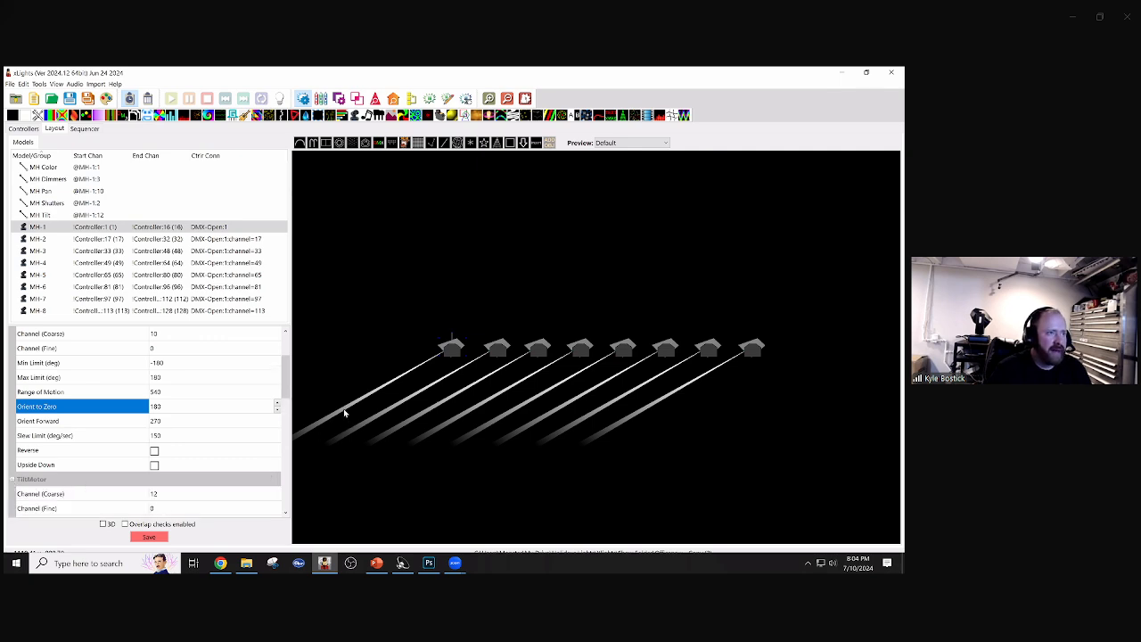
pyautogui.scroll(-2, 265, 387)
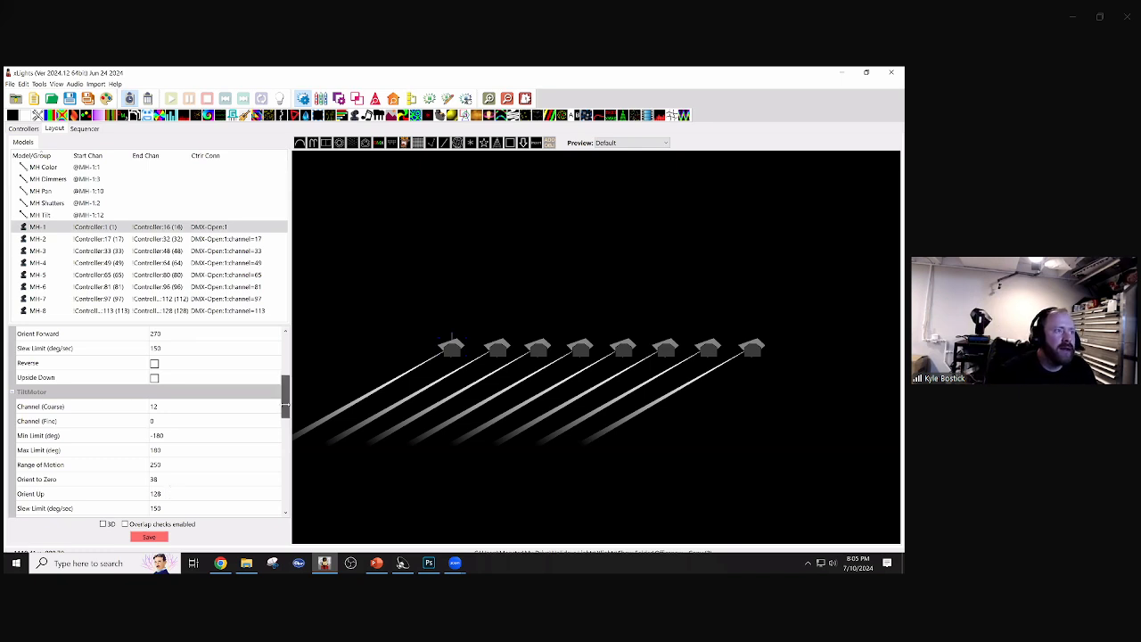
pyautogui.moveTo(283, 403); pyautogui.dragTo(285, 419)
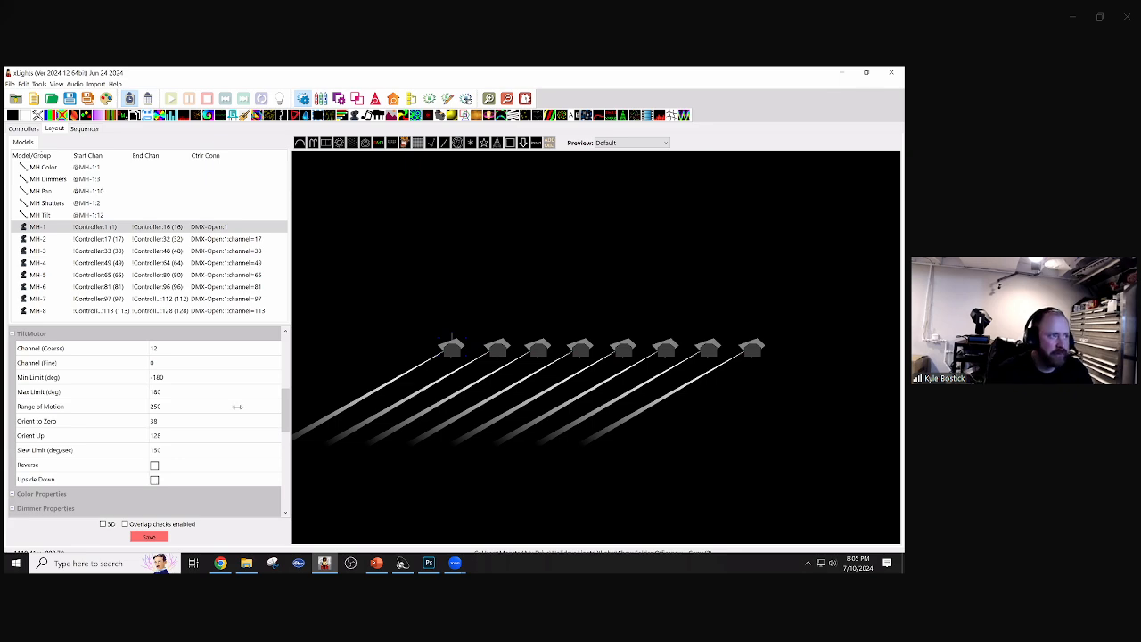
# - Examine MH-1's color properties, including the color wheel entries and their DMX values
pyautogui.scroll(-2, 285, 404)
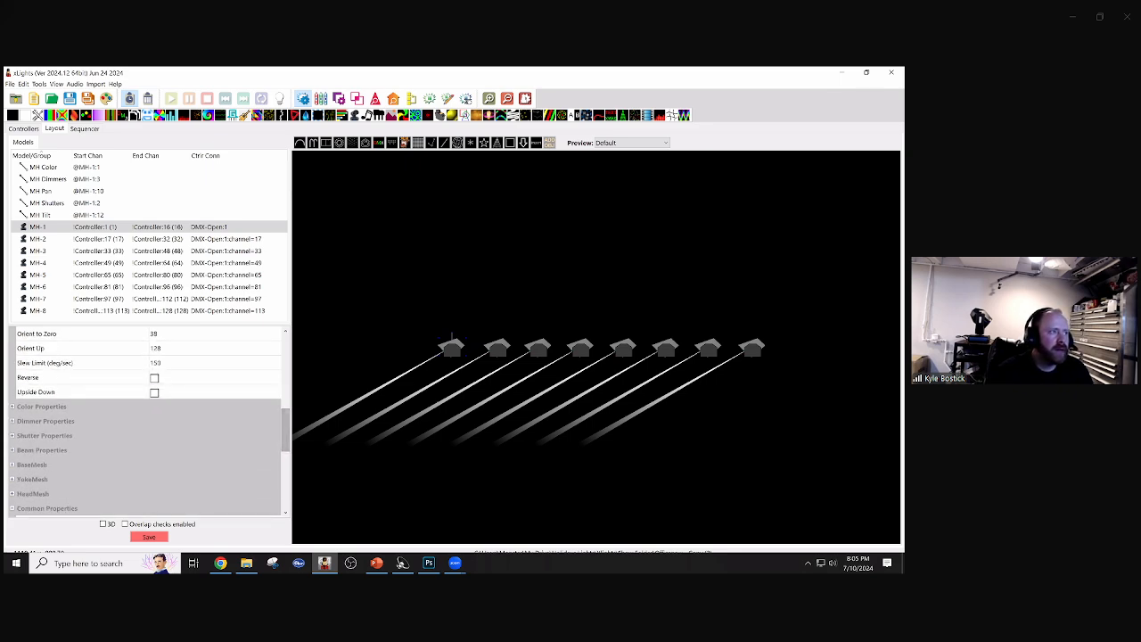
pyautogui.click(12, 407)
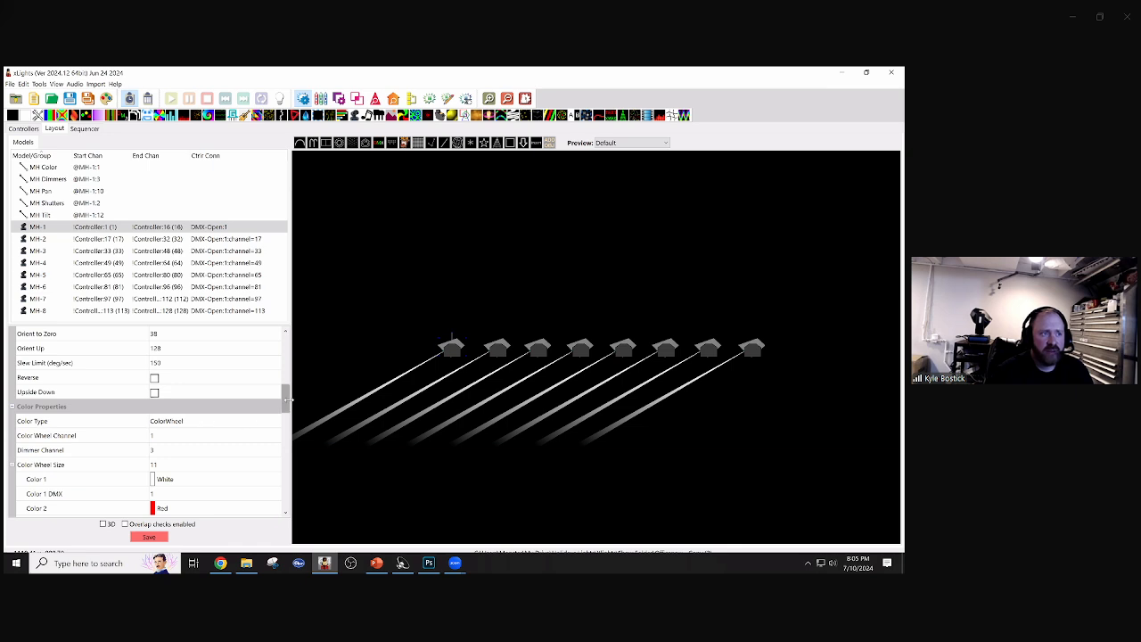
pyautogui.moveTo(285, 402); pyautogui.dragTo(285, 408)
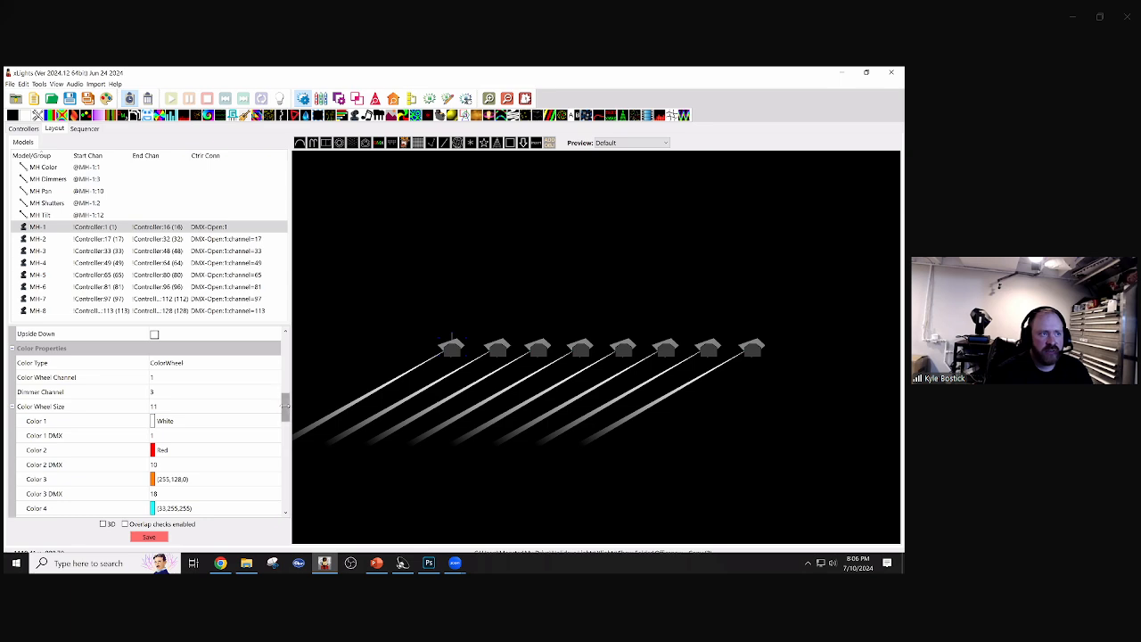
pyautogui.scroll(-1, 285, 406)
pyautogui.moveTo(284, 407); pyautogui.dragTo(284, 415)
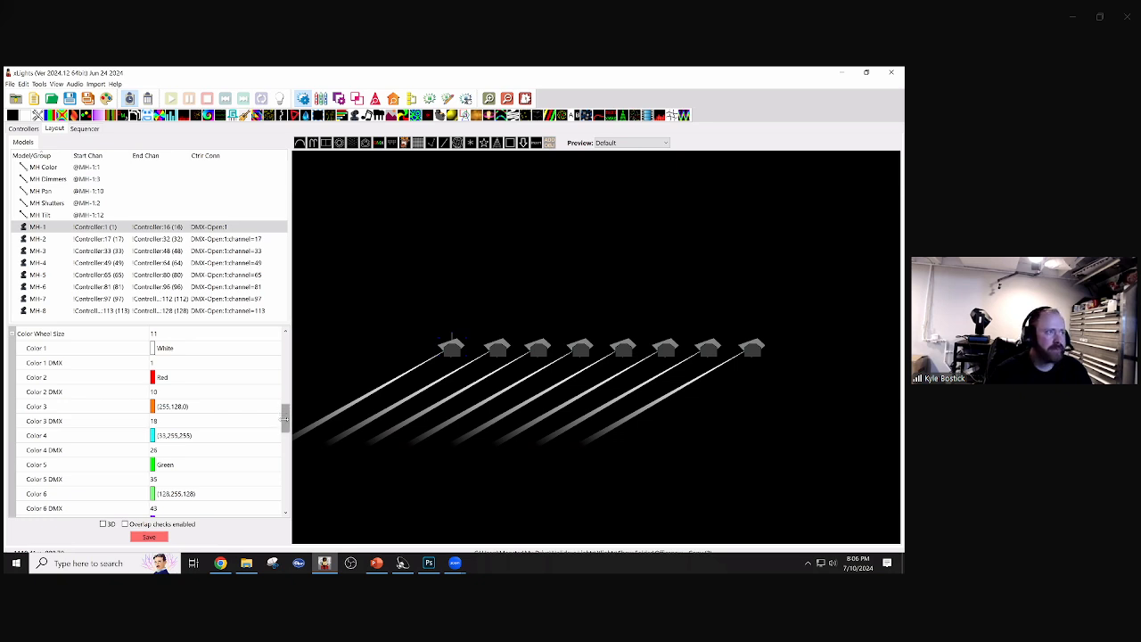
pyautogui.moveTo(284, 418); pyautogui.dragTo(285, 454)
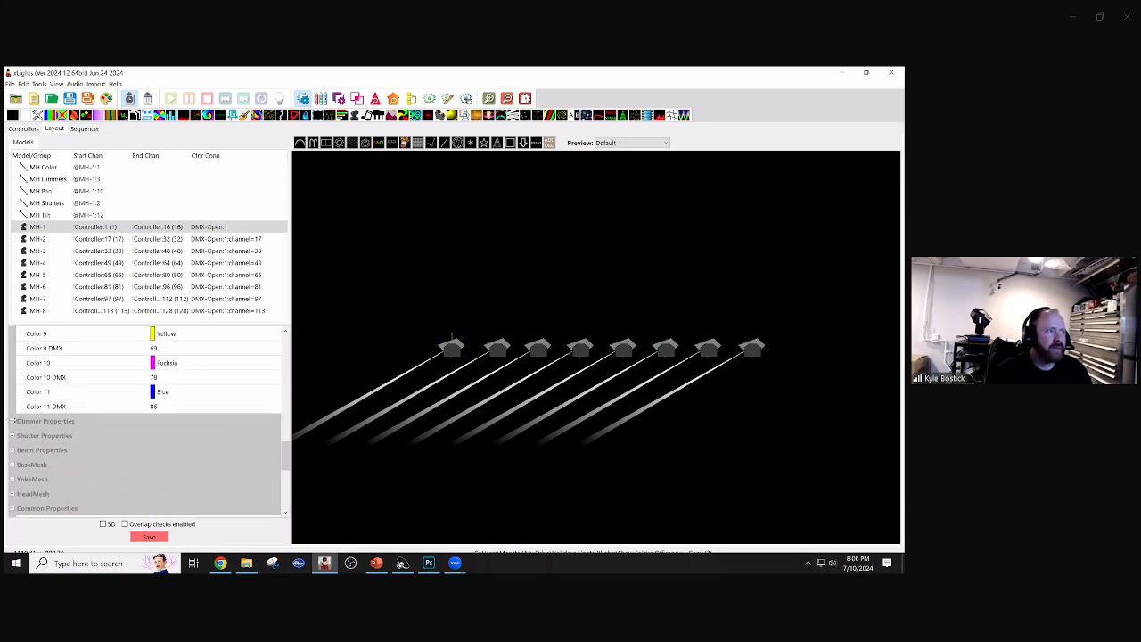
# - Examine MH-1's dimmer, shutter and beam properties
pyautogui.click(16, 421)
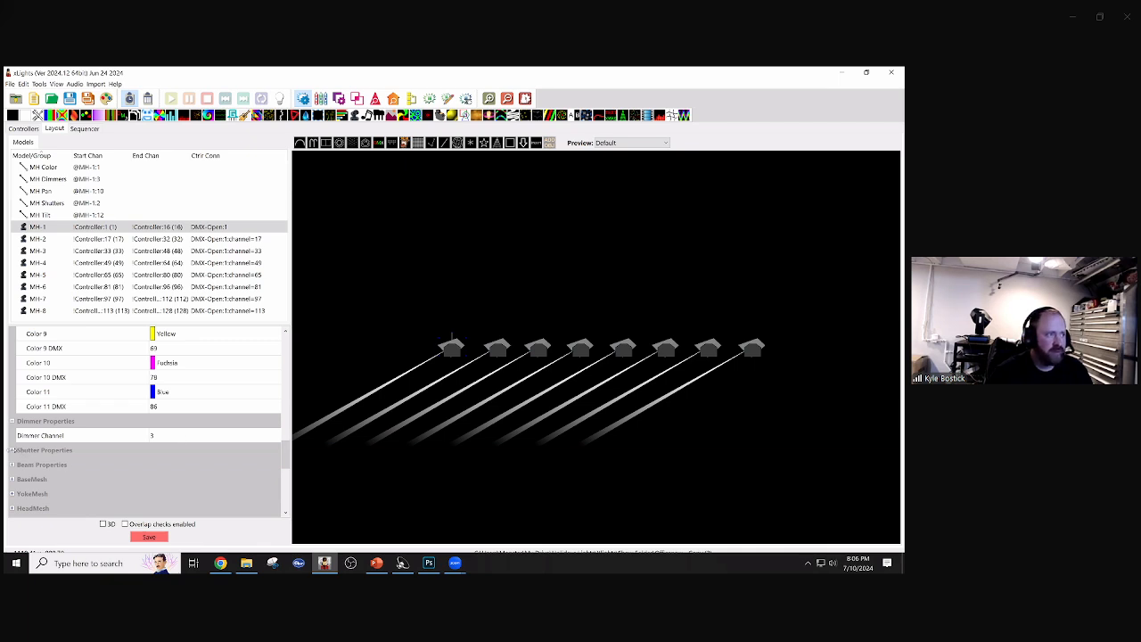
pyautogui.click(16, 451)
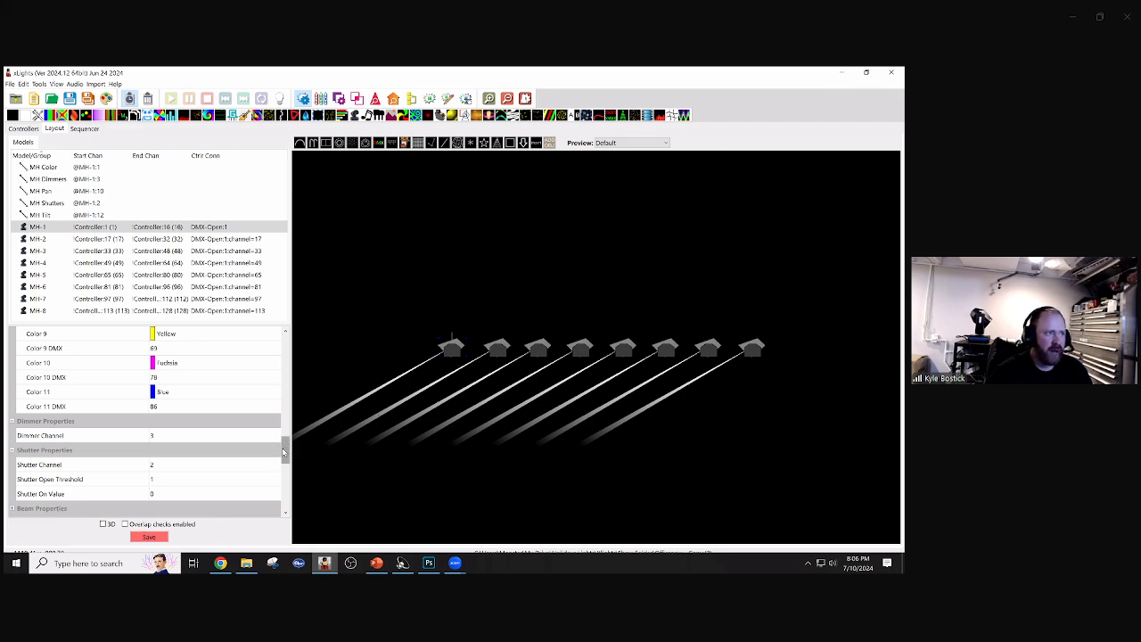
pyautogui.moveTo(283, 452); pyautogui.dragTo(284, 460)
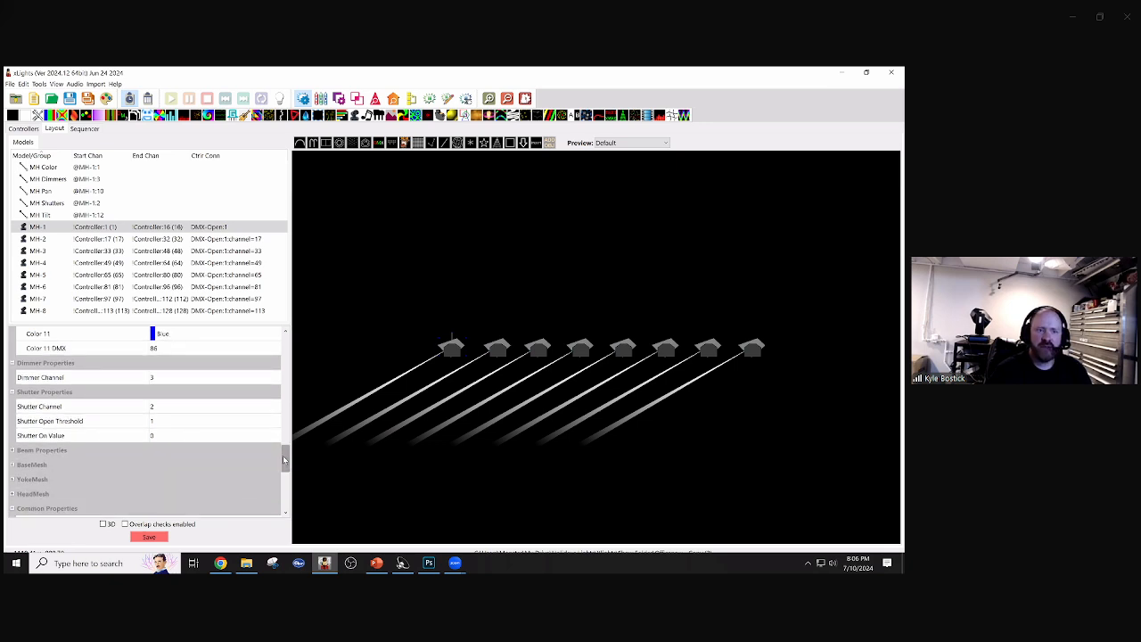
pyautogui.click(12, 450)
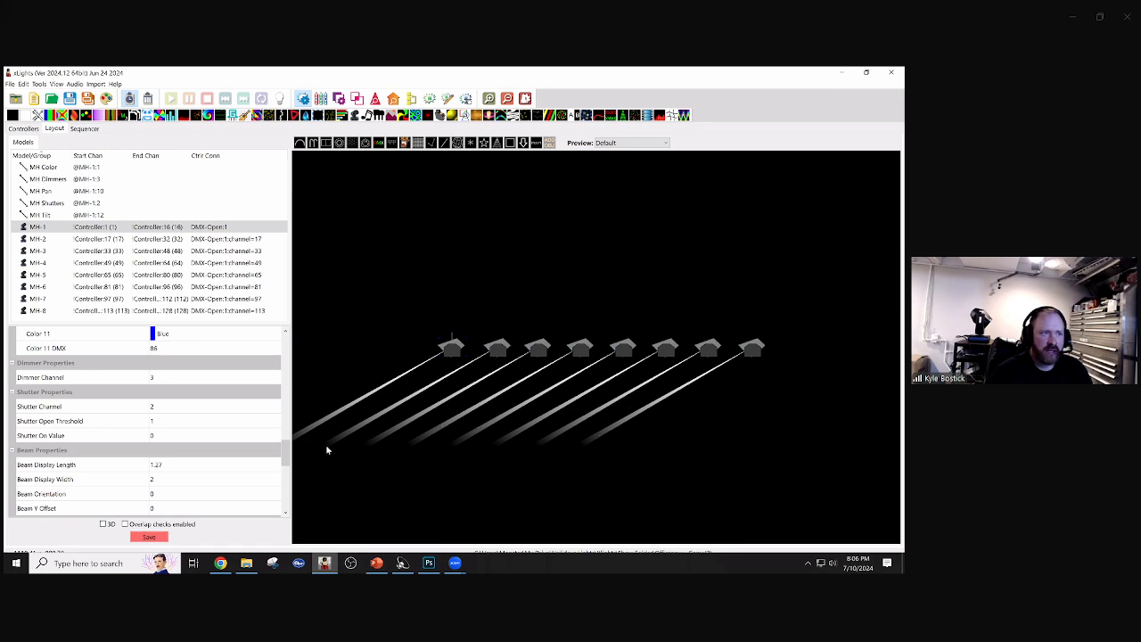
pyautogui.moveTo(285, 455); pyautogui.dragTo(286, 465)
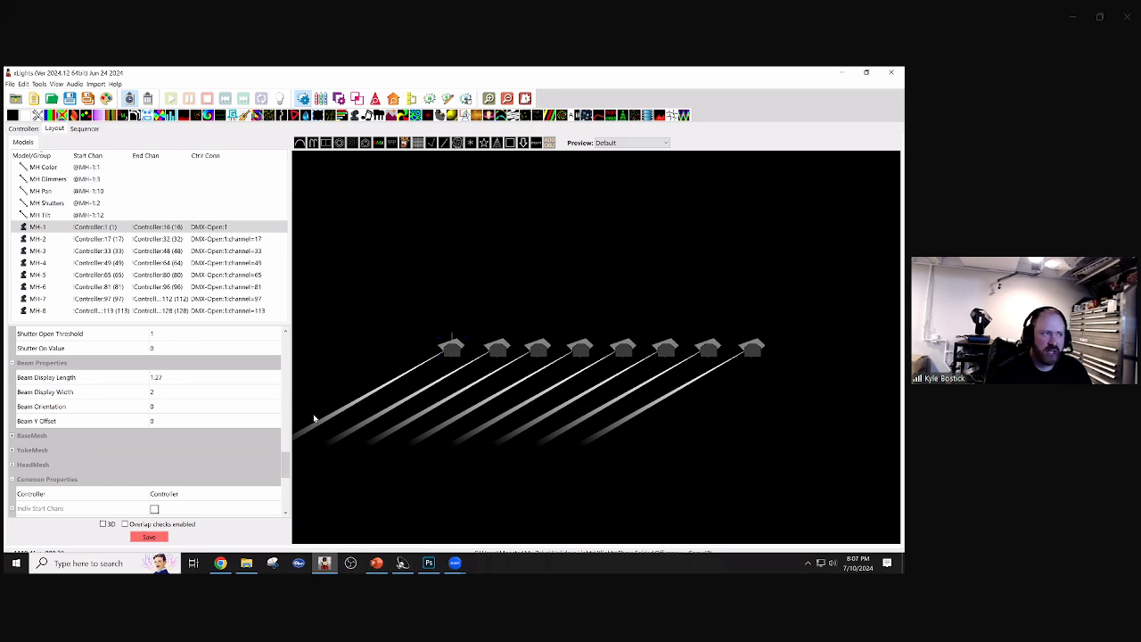
pyautogui.scroll(-3, 285, 470)
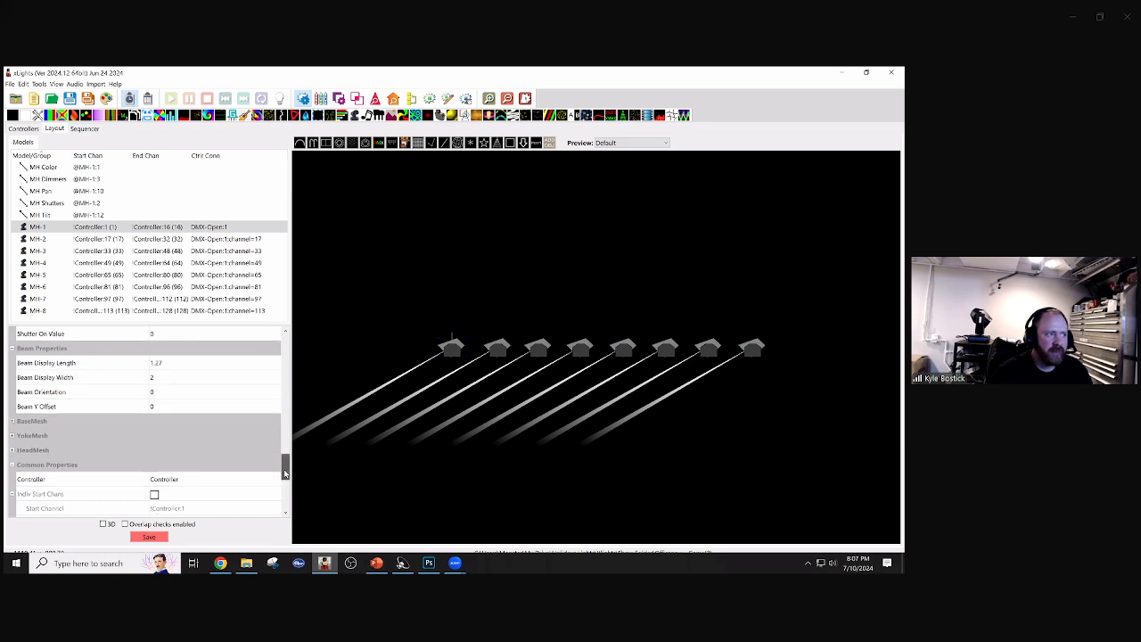
pyautogui.moveTo(285, 470); pyautogui.dragTo(287, 348)
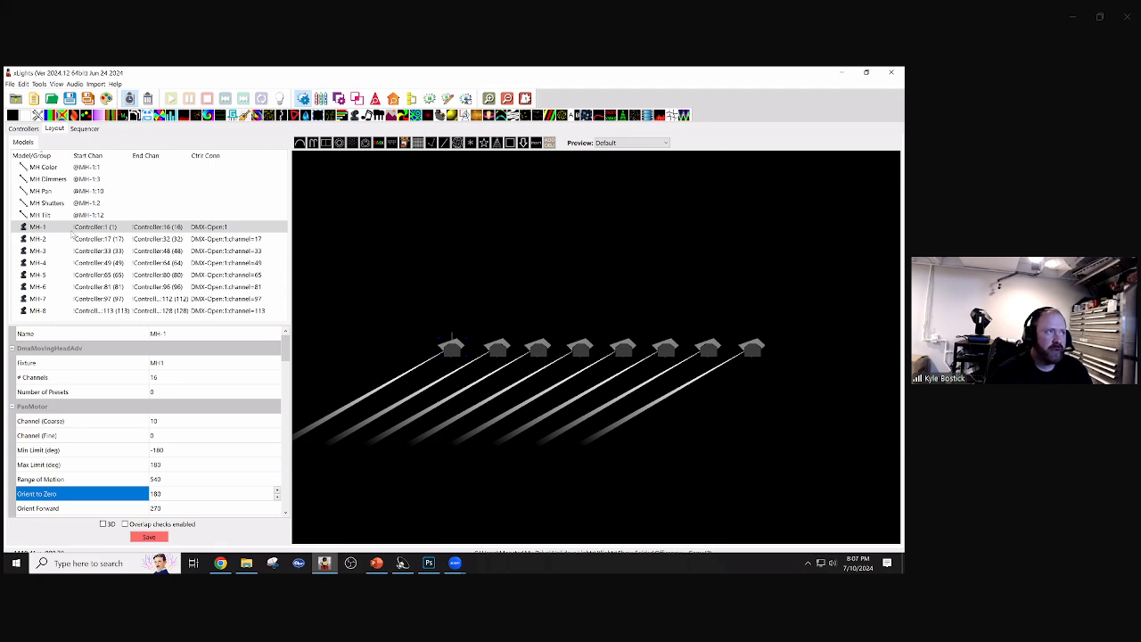
# - Create a model group named "MH - All" from models MH-1 through MH-8 and save the layout
pyautogui.click(57, 230)
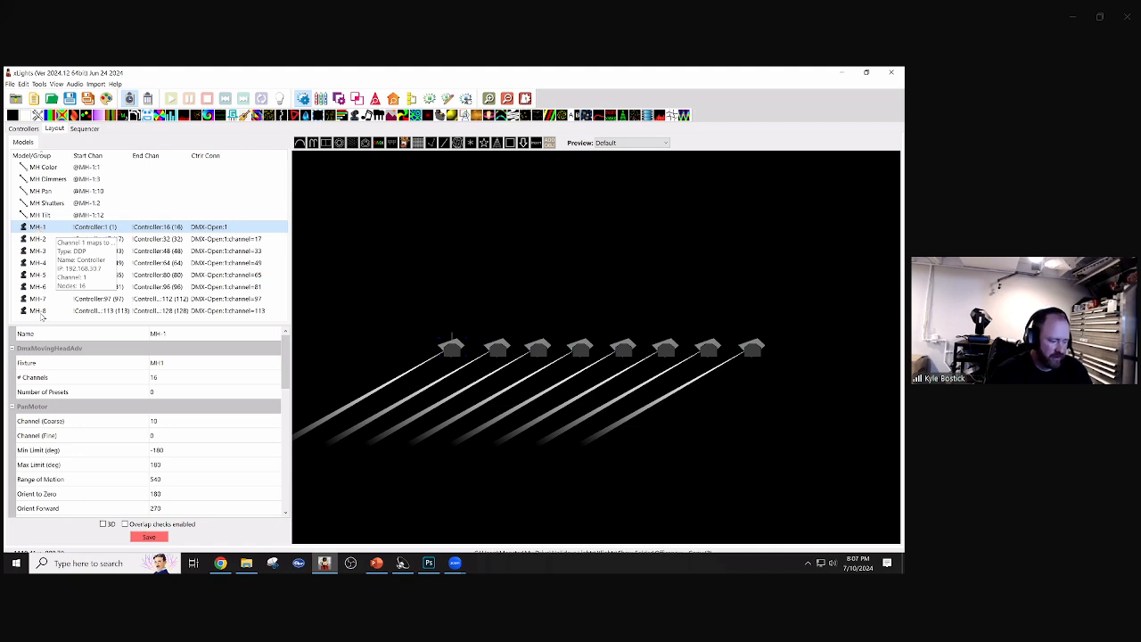
pyautogui.keyDown('shift'); pyautogui.click(41, 314); pyautogui.keyUp('shift')
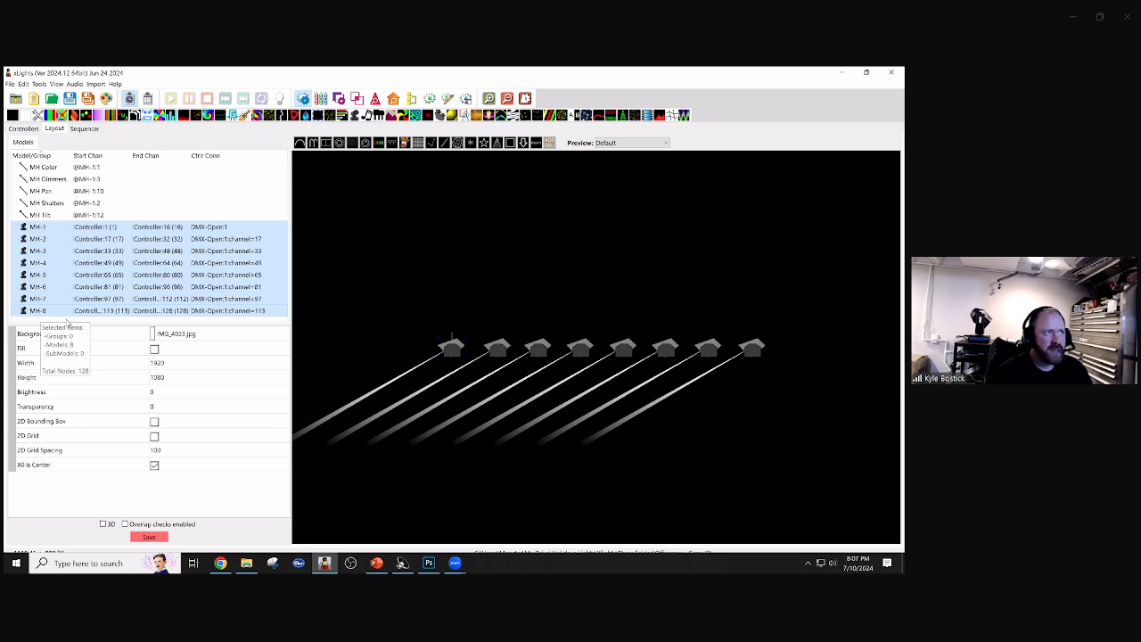
pyautogui.rightClick(63, 277)
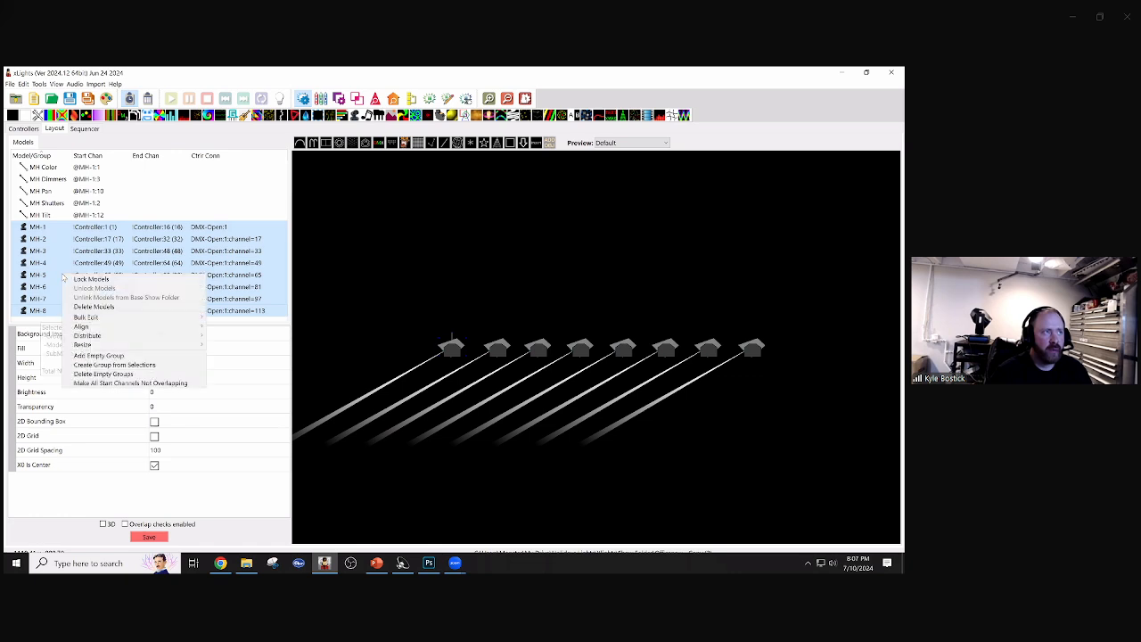
pyautogui.click(153, 366)
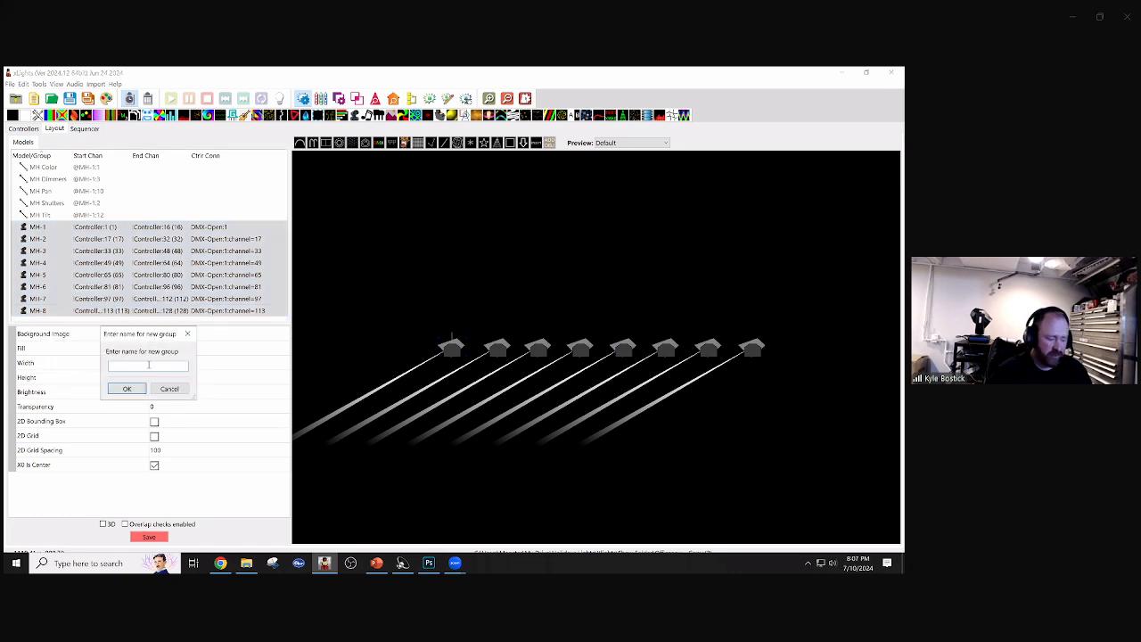
pyautogui.write('MH')
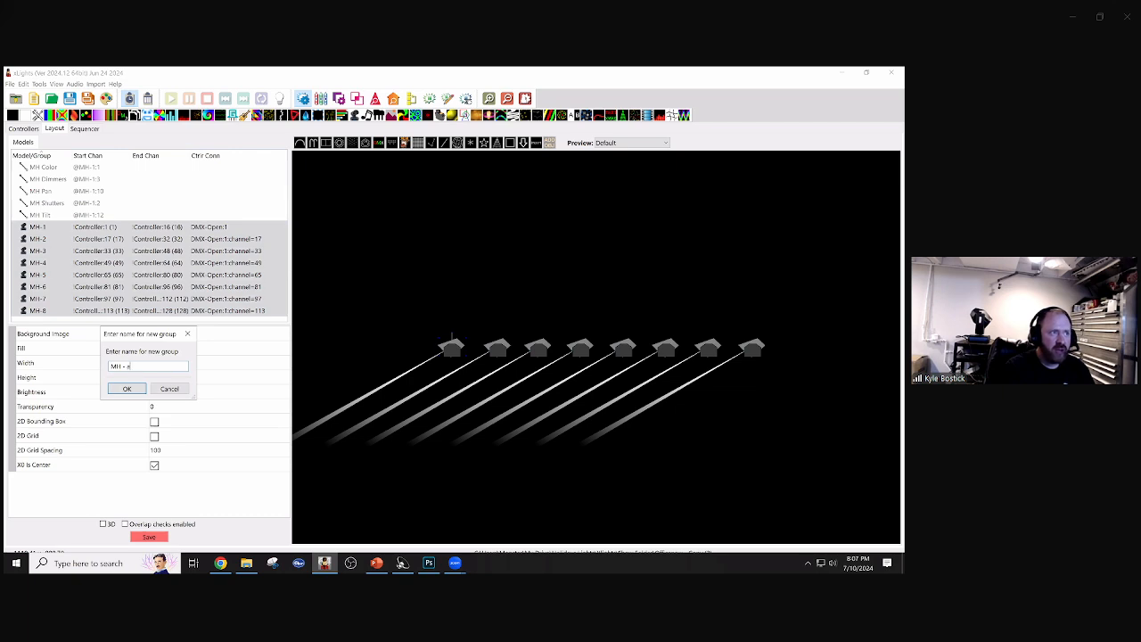
pyautogui.write('- All')
pyautogui.press('Return')
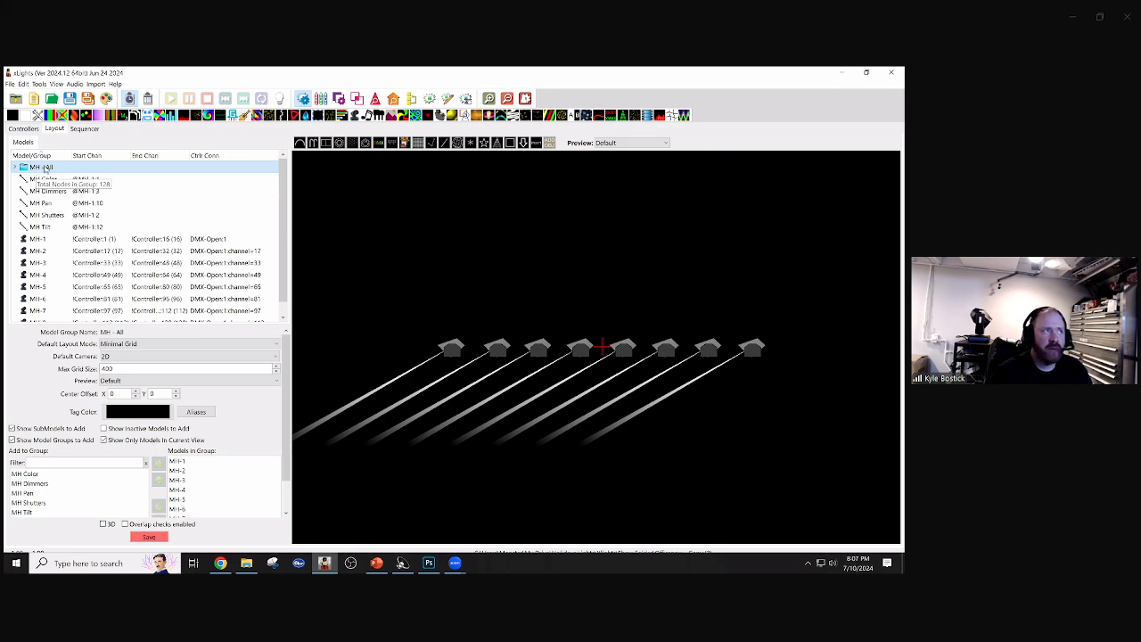
pyautogui.click(148, 536)
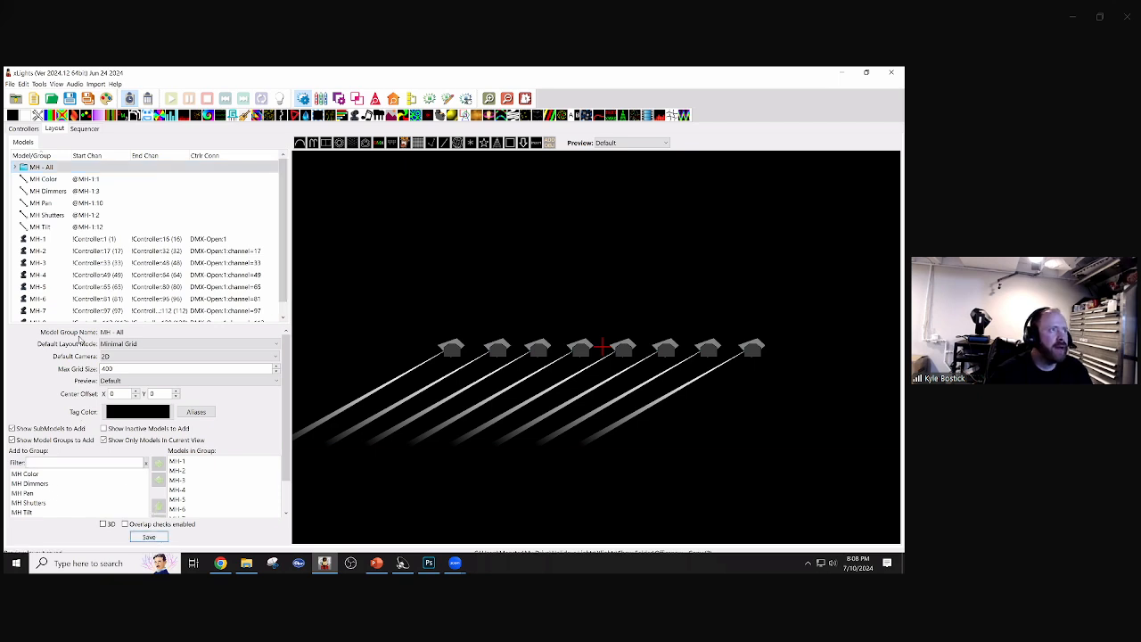
# - Compare the fixture assignment and moving head settings of models MH-2, MH-3, MH-4 and MH-5
pyautogui.click(100, 253)
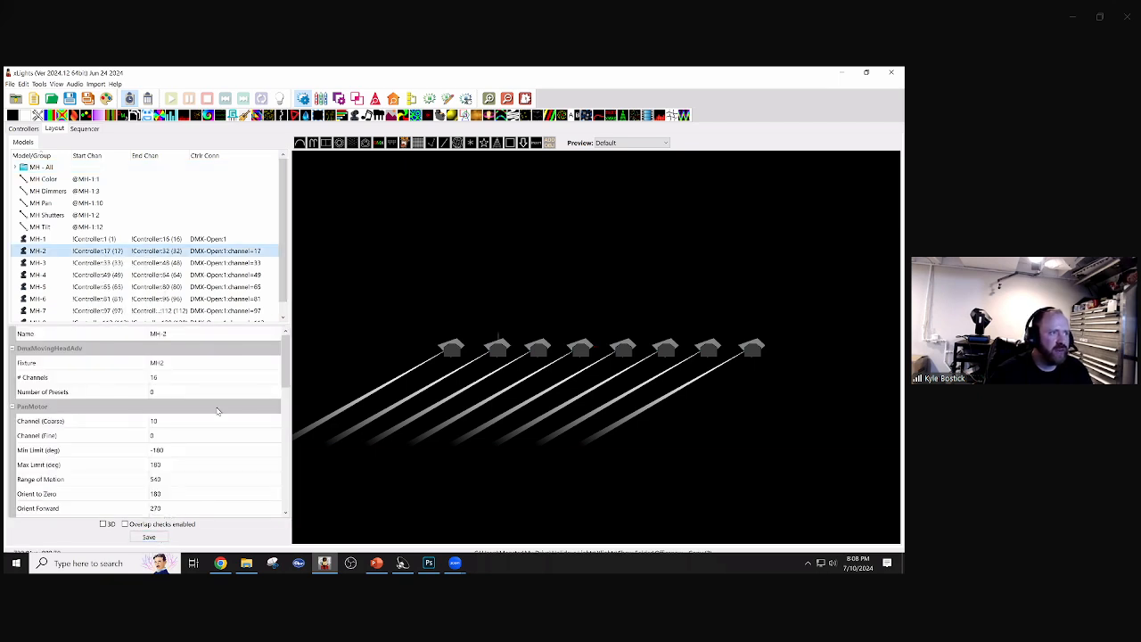
pyautogui.click(38, 263)
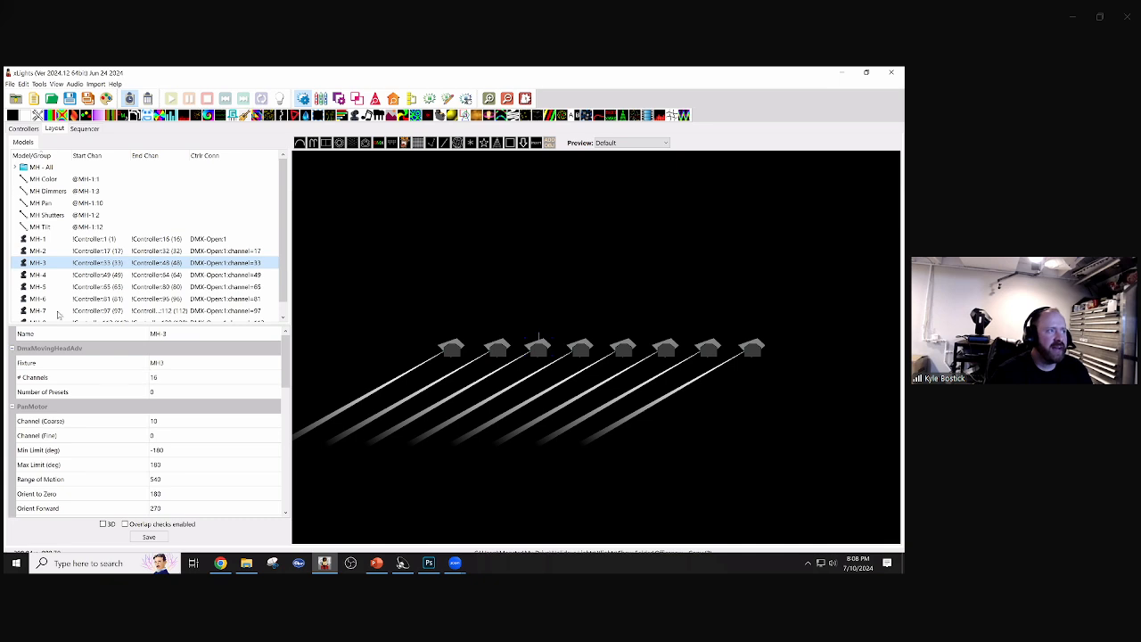
pyautogui.click(48, 277)
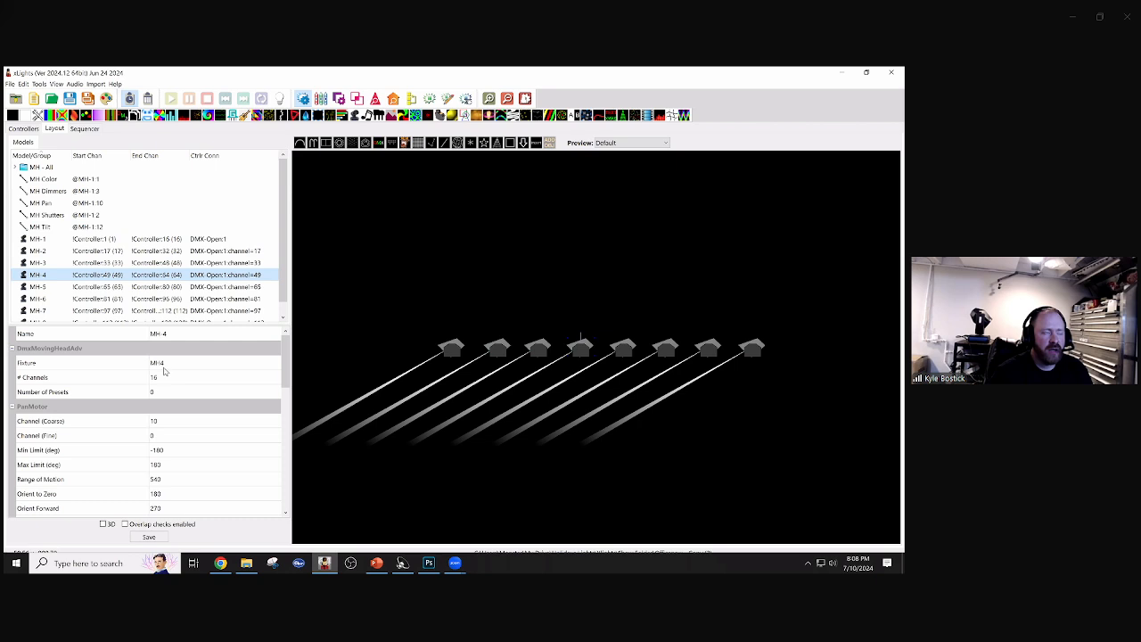
pyautogui.click(51, 287)
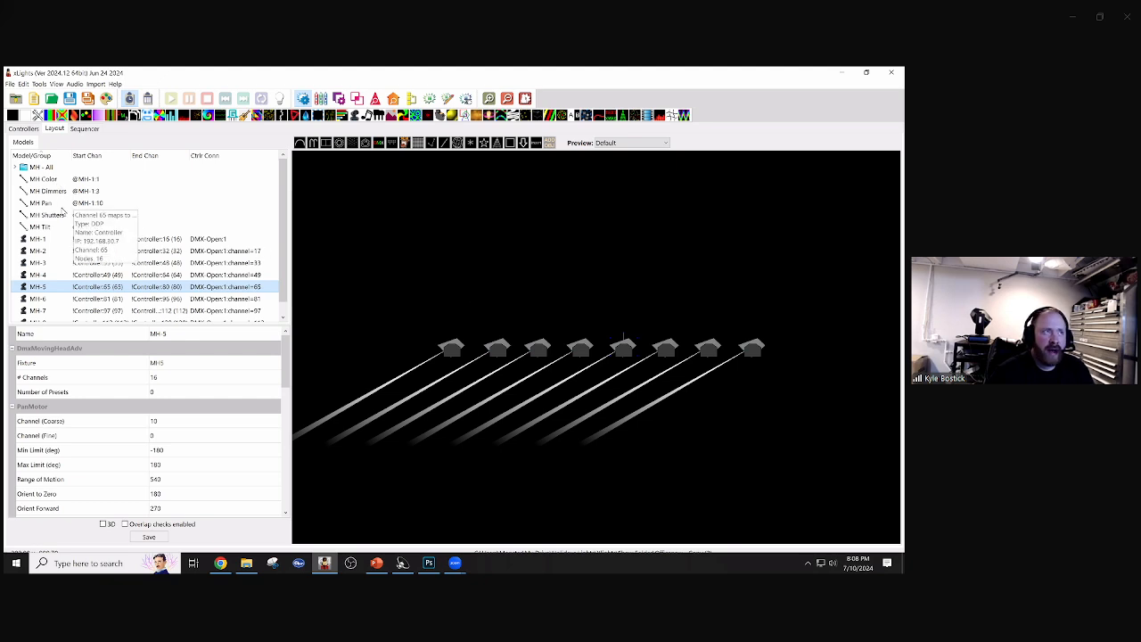
# - Review the MH Dimmers single line properties and its controller options, leaving Use Start Channel selected
pyautogui.click(50, 193)
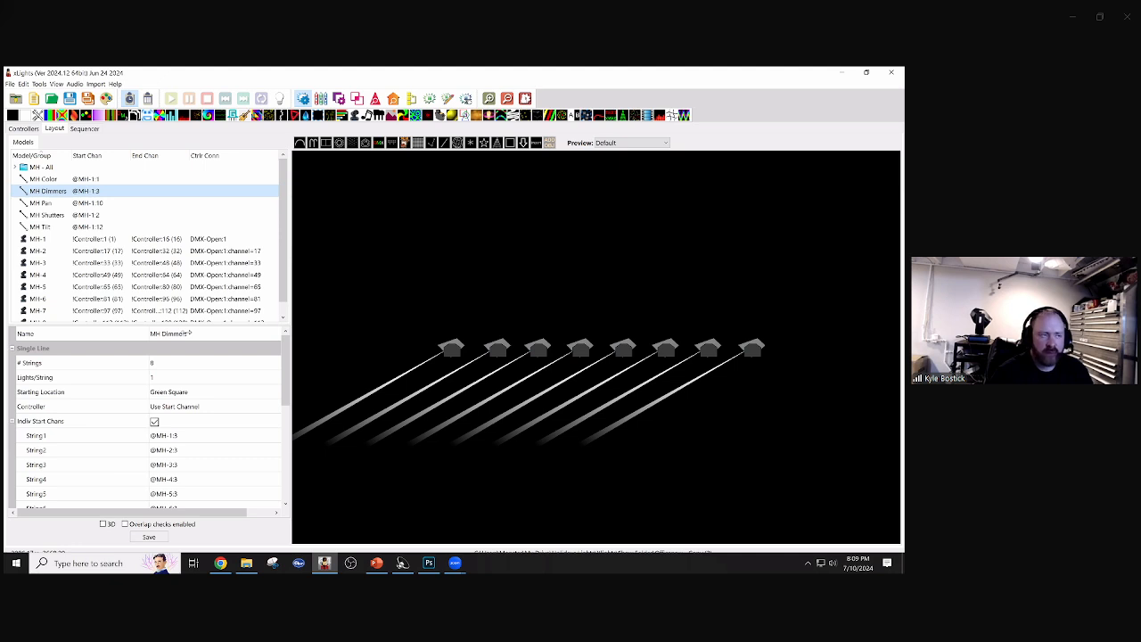
pyautogui.moveTo(190, 331)
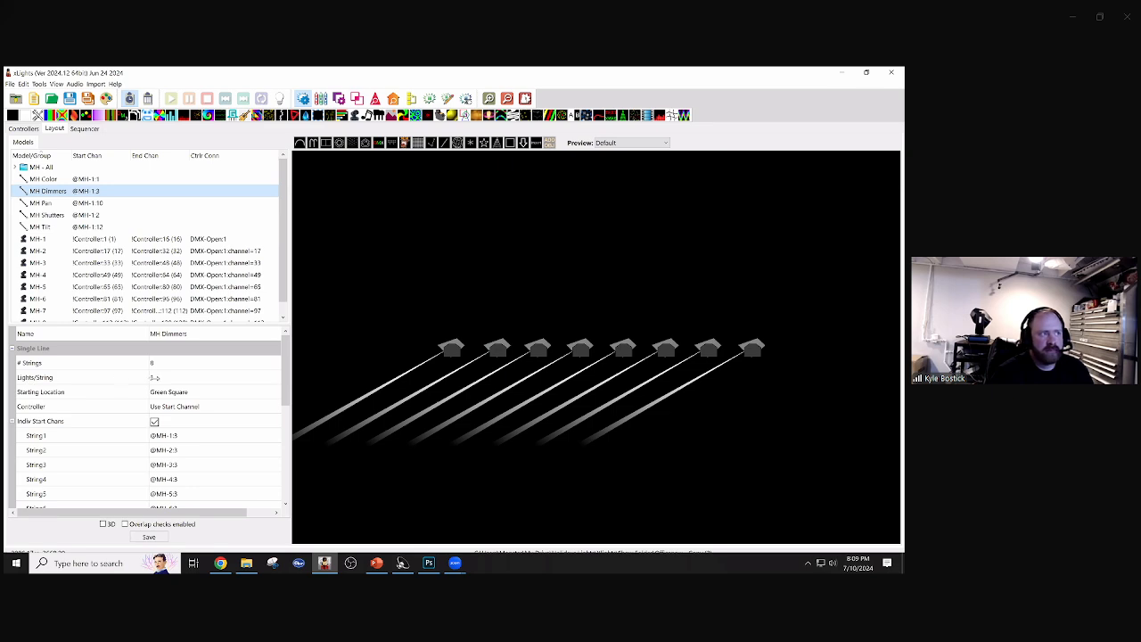
pyautogui.click(32, 407)
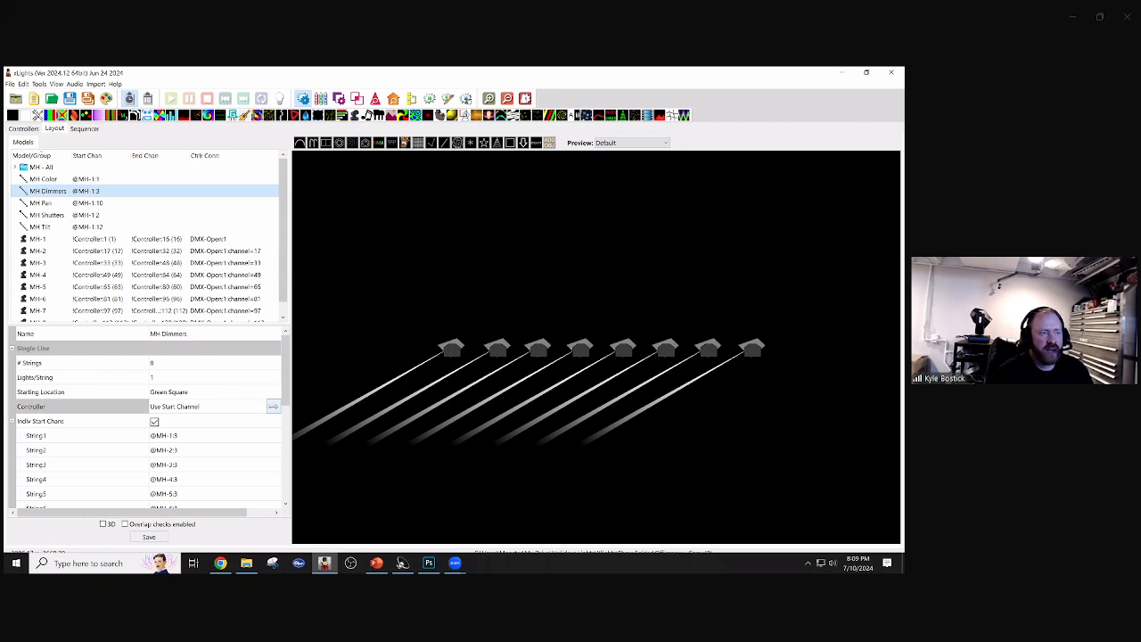
pyautogui.click(272, 407)
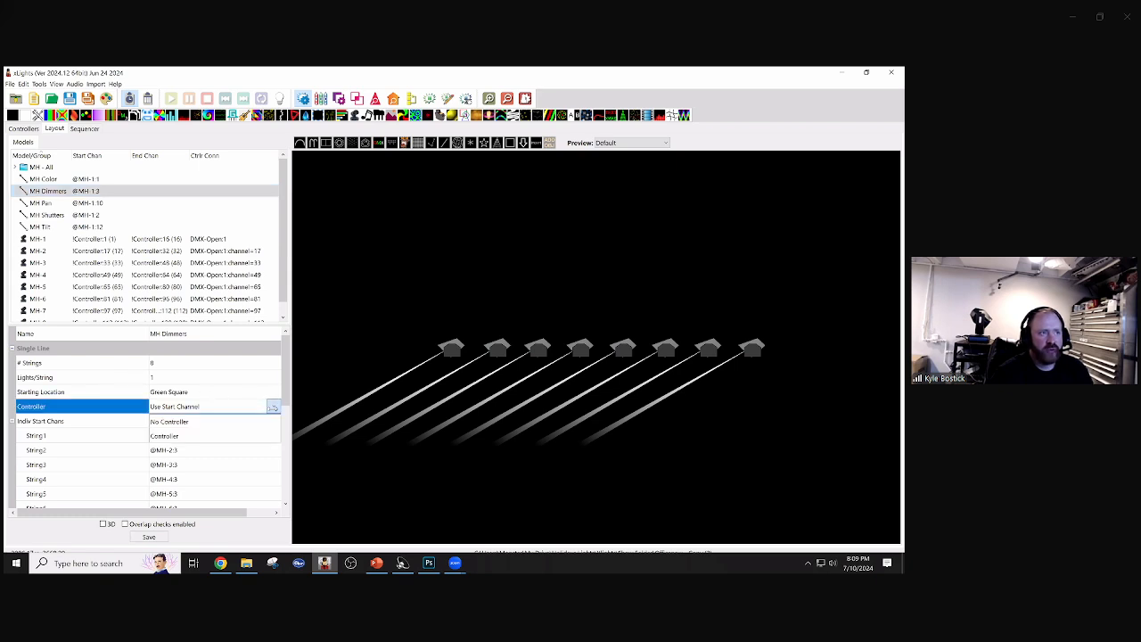
pyautogui.click(223, 421)
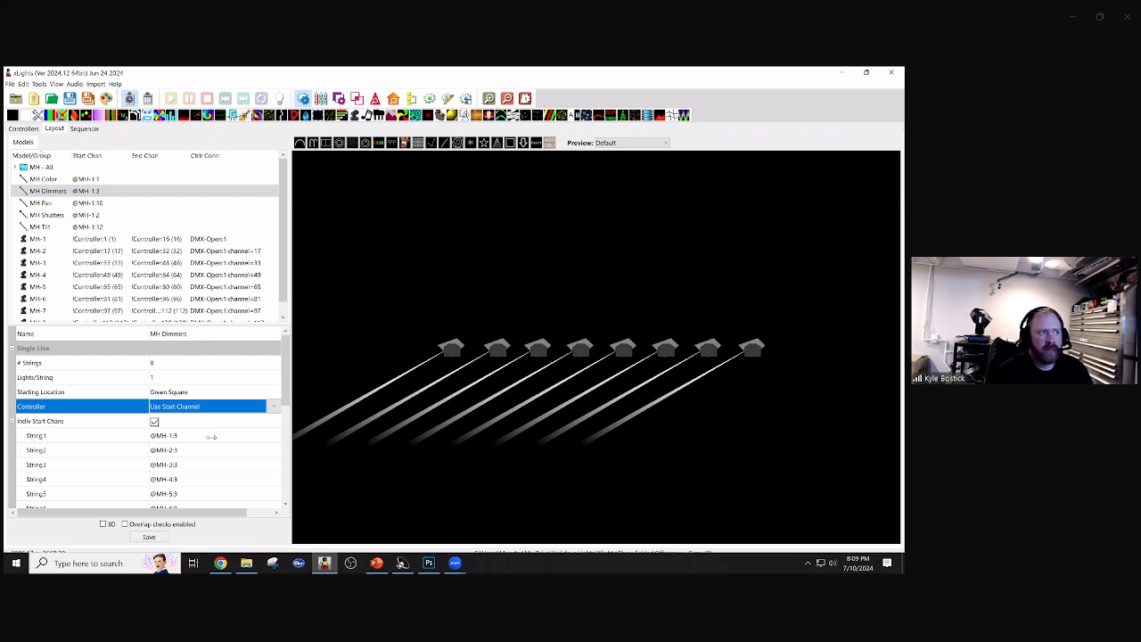
# - Set String1 of MH Dimmers to start channel 3, offset from the start of model MH-1
pyautogui.click(213, 437)
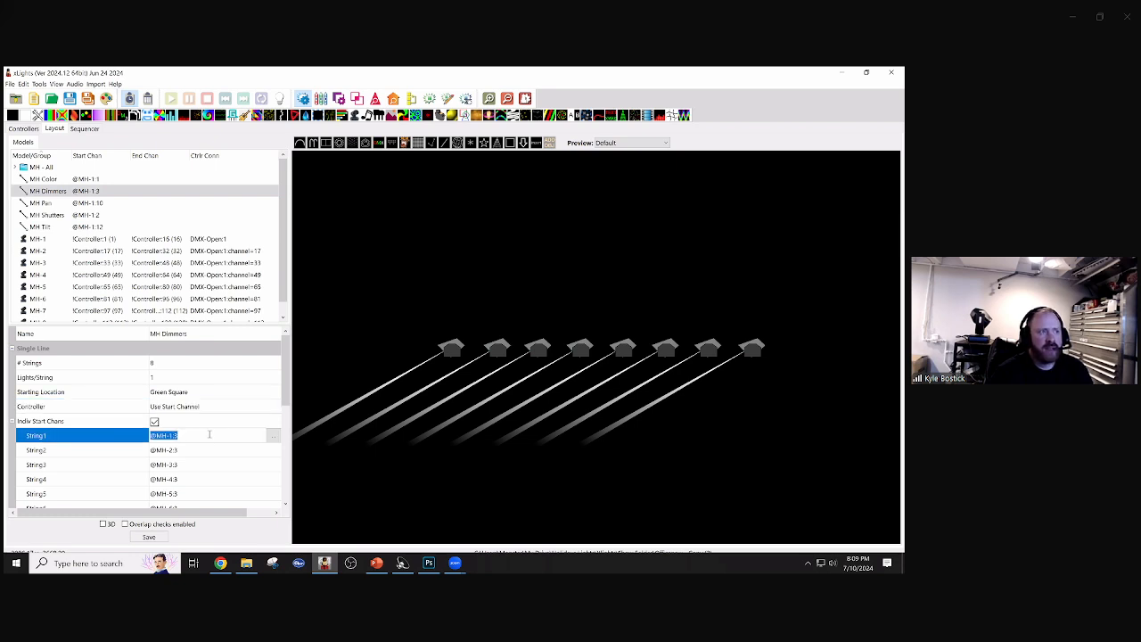
pyautogui.click(273, 440)
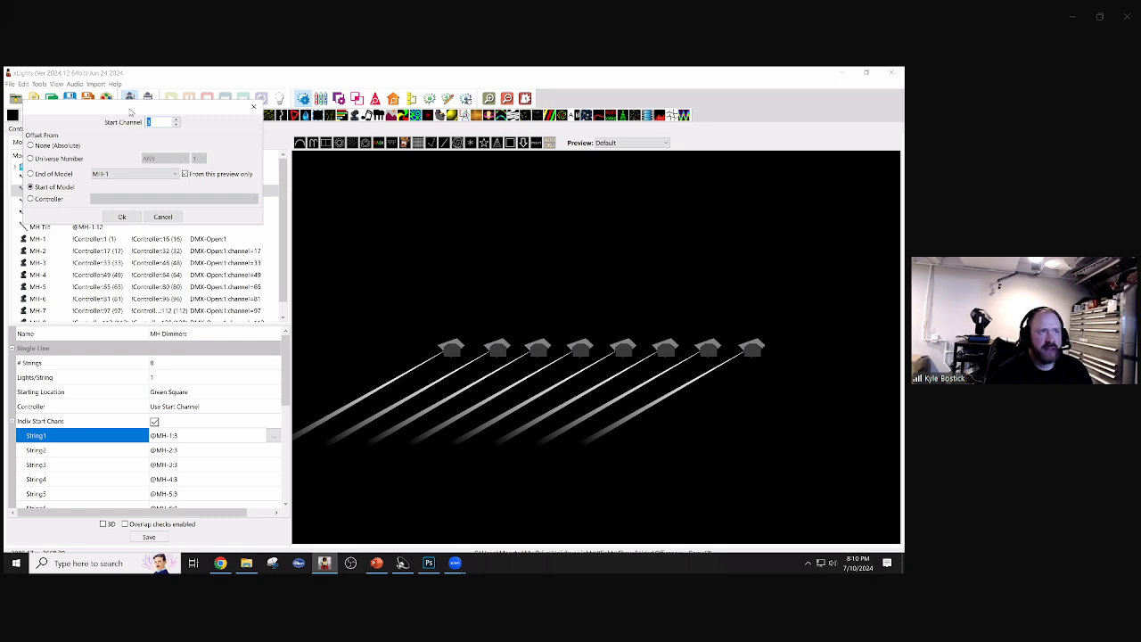
pyautogui.moveTo(131, 111); pyautogui.dragTo(414, 221)
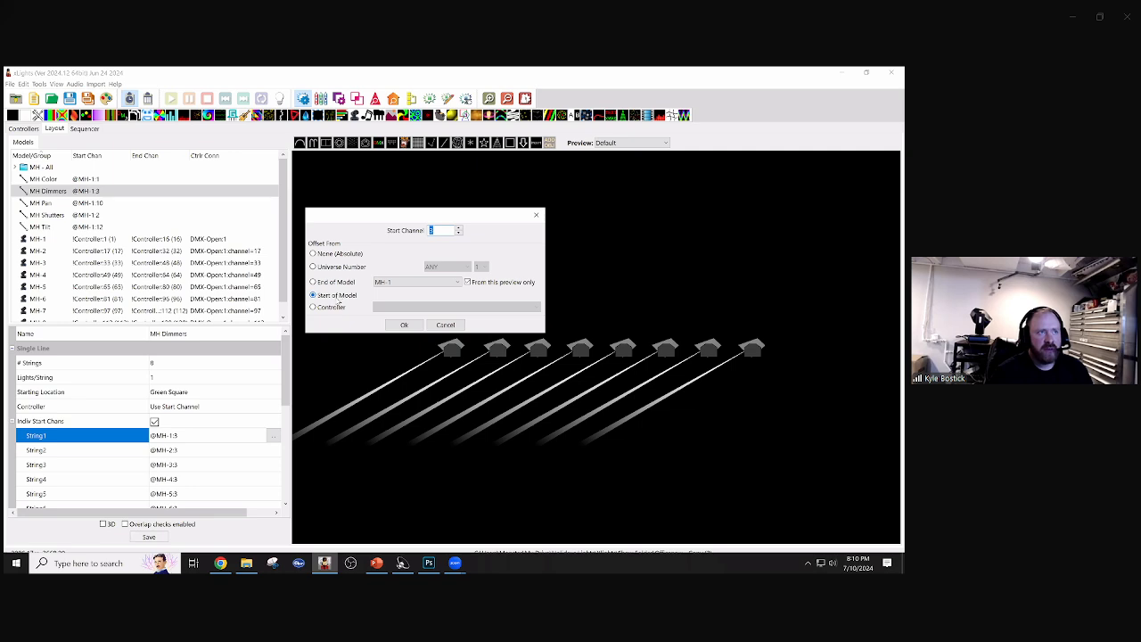
pyautogui.click(415, 282)
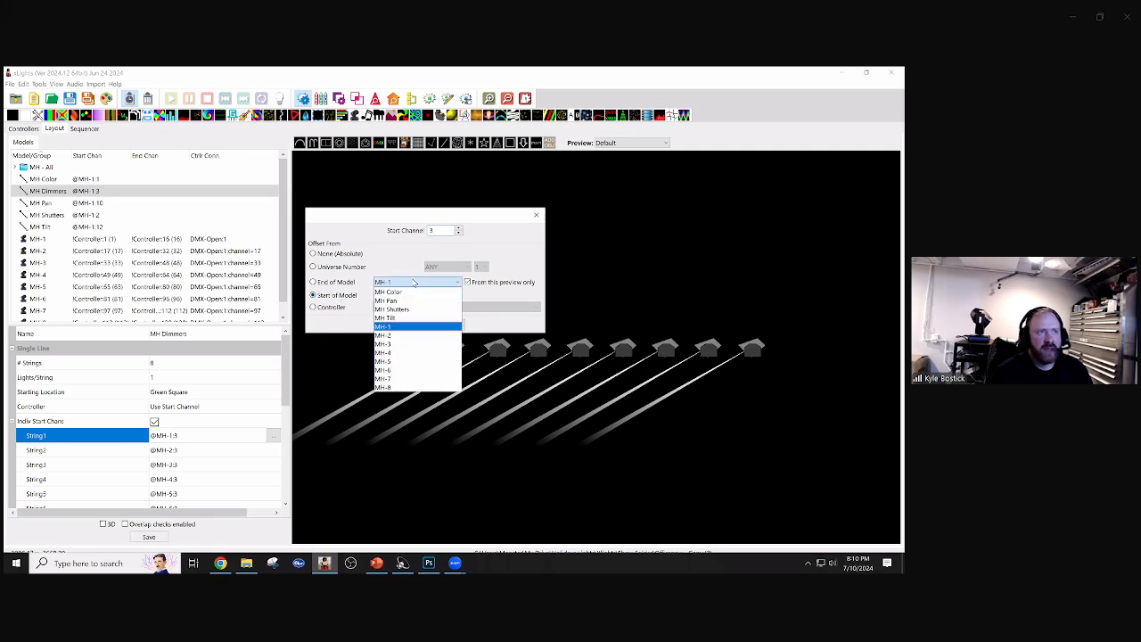
pyautogui.click(419, 327)
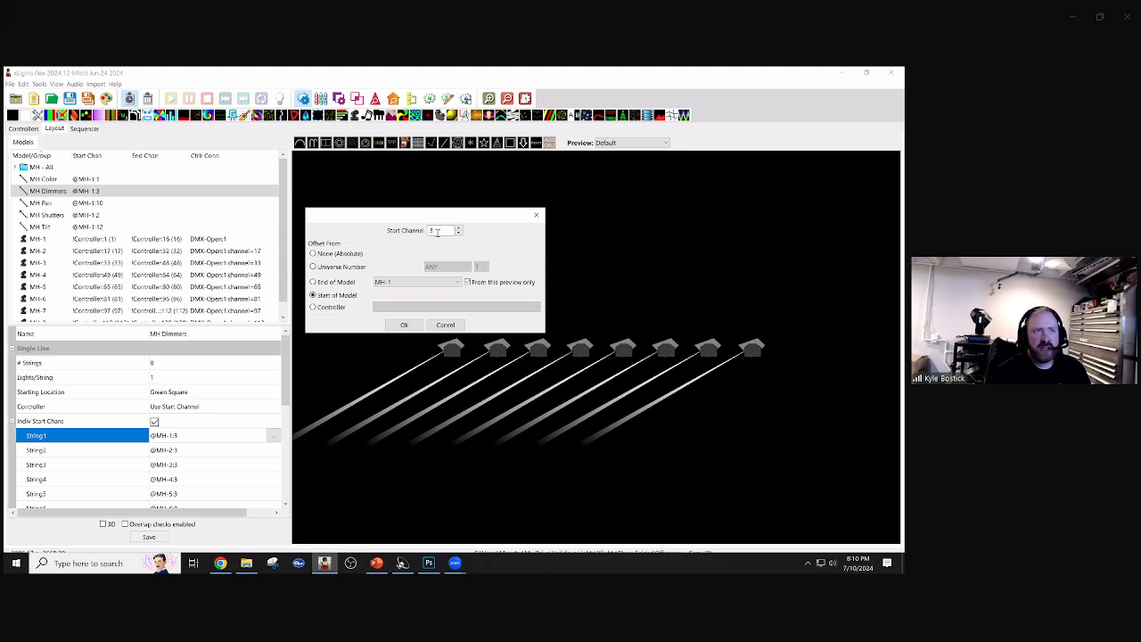
pyautogui.click(414, 325)
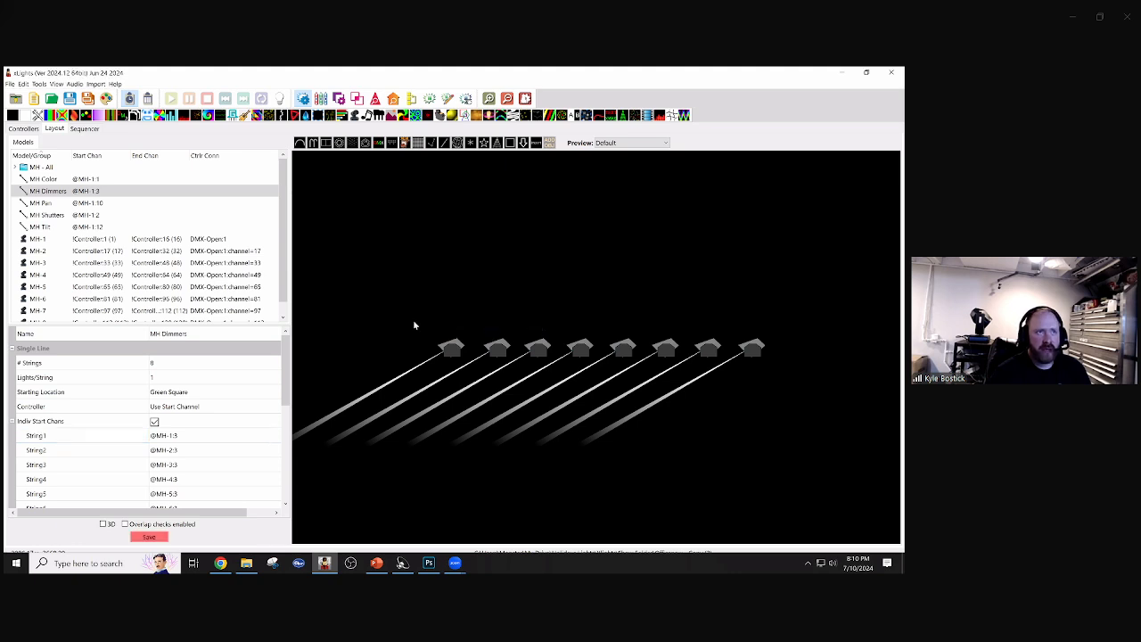
# - Review the individual start channels of the remaining MH Dimmers strings, String2 through String8
pyautogui.click(211, 452)
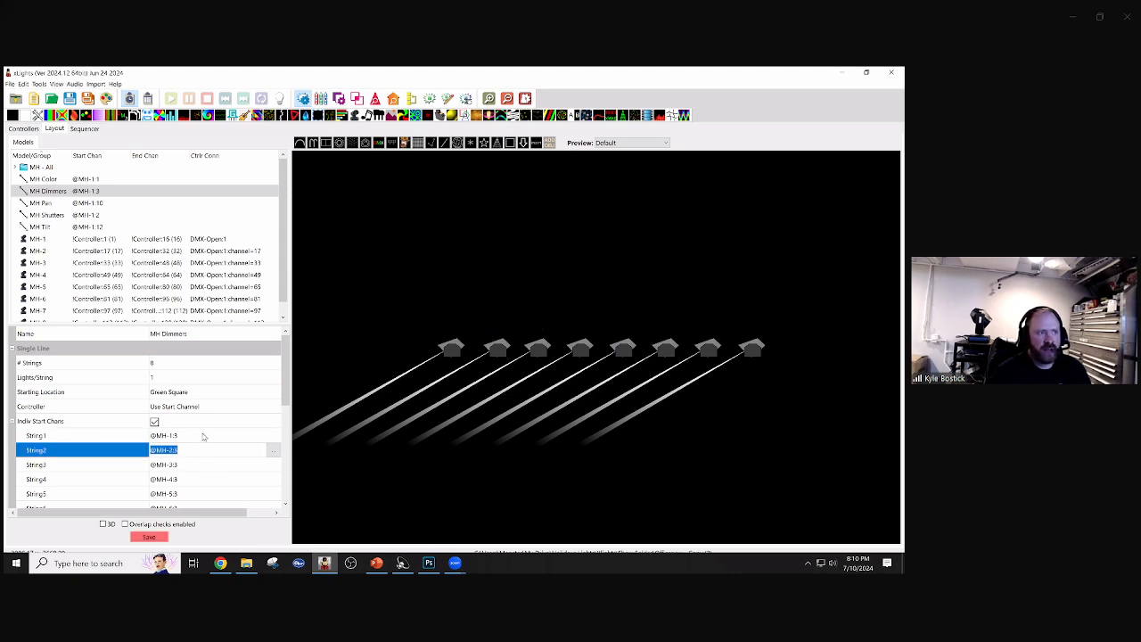
pyautogui.scroll(-2, 215, 409)
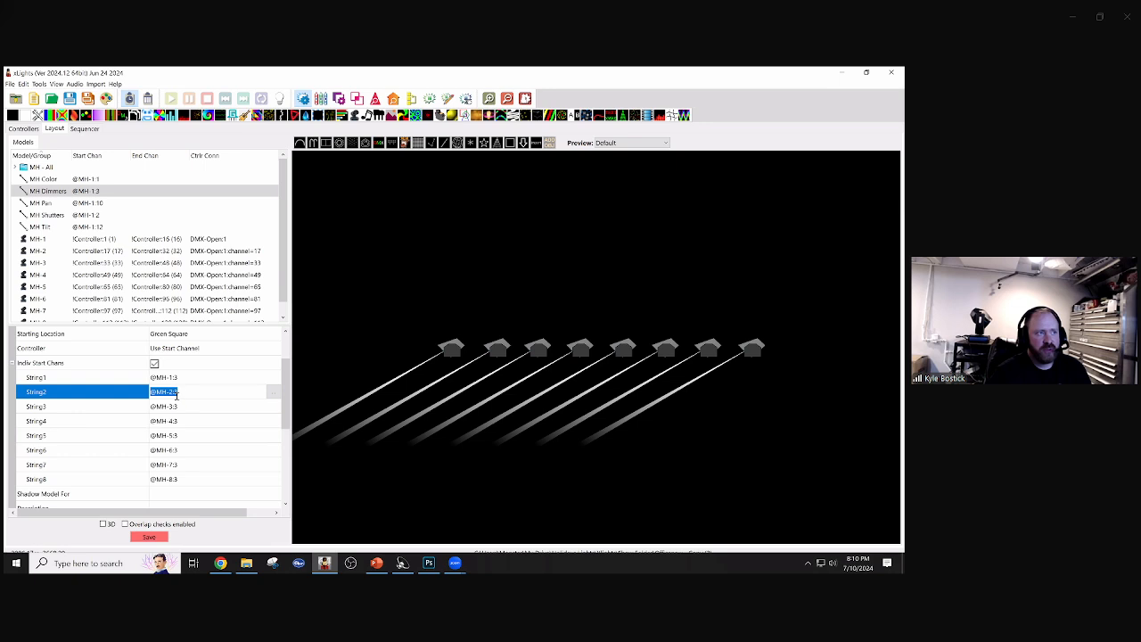
pyautogui.click(186, 392)
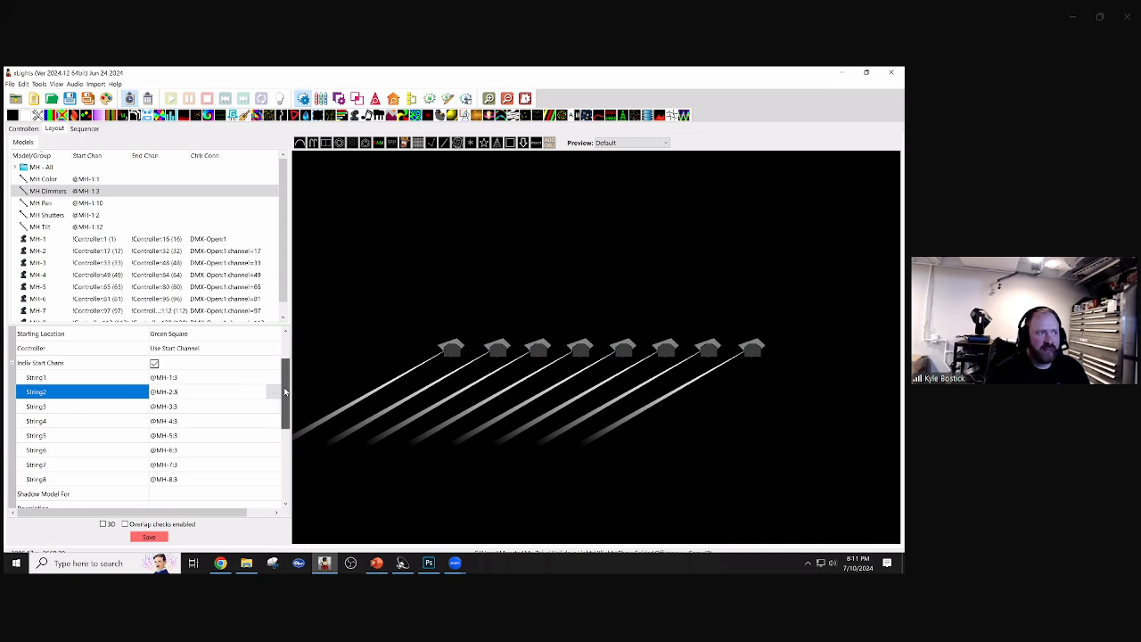
# - Check the String Type choices in the MH Dimmers string properties, leave Single Color selected, and save the layout
pyautogui.moveTo(287, 394); pyautogui.dragTo(287, 463)
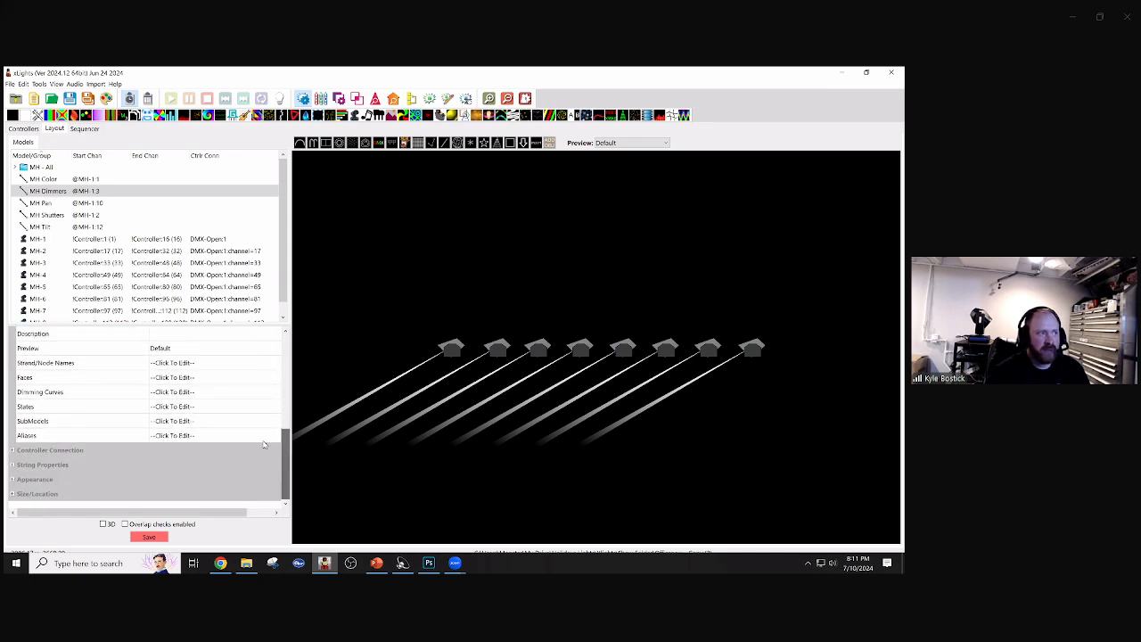
pyautogui.click(13, 465)
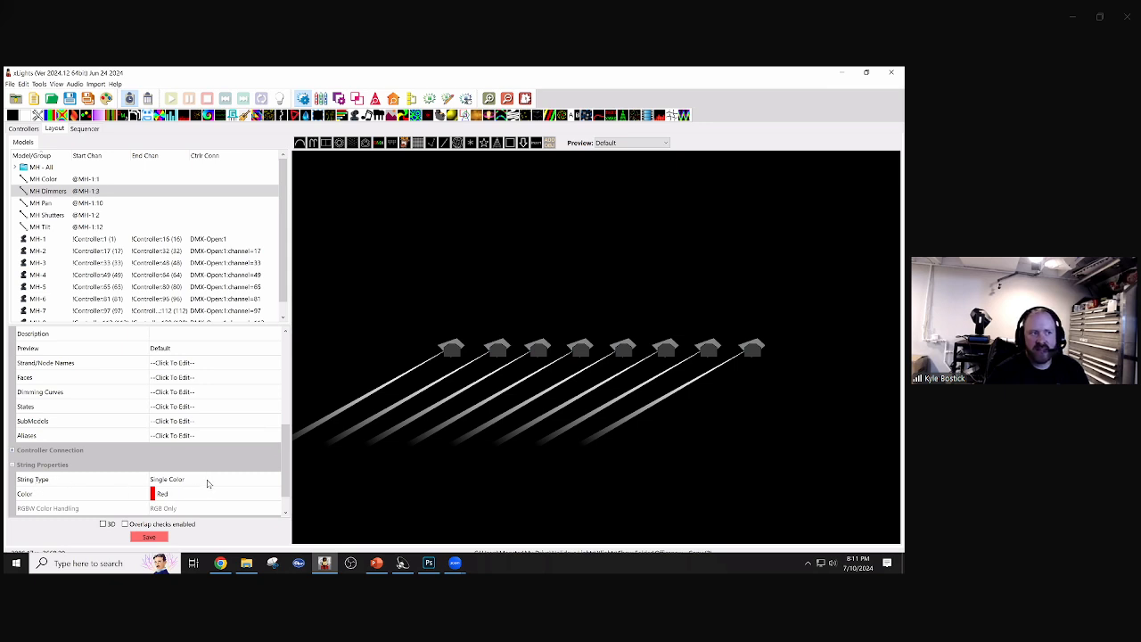
pyautogui.click(253, 480)
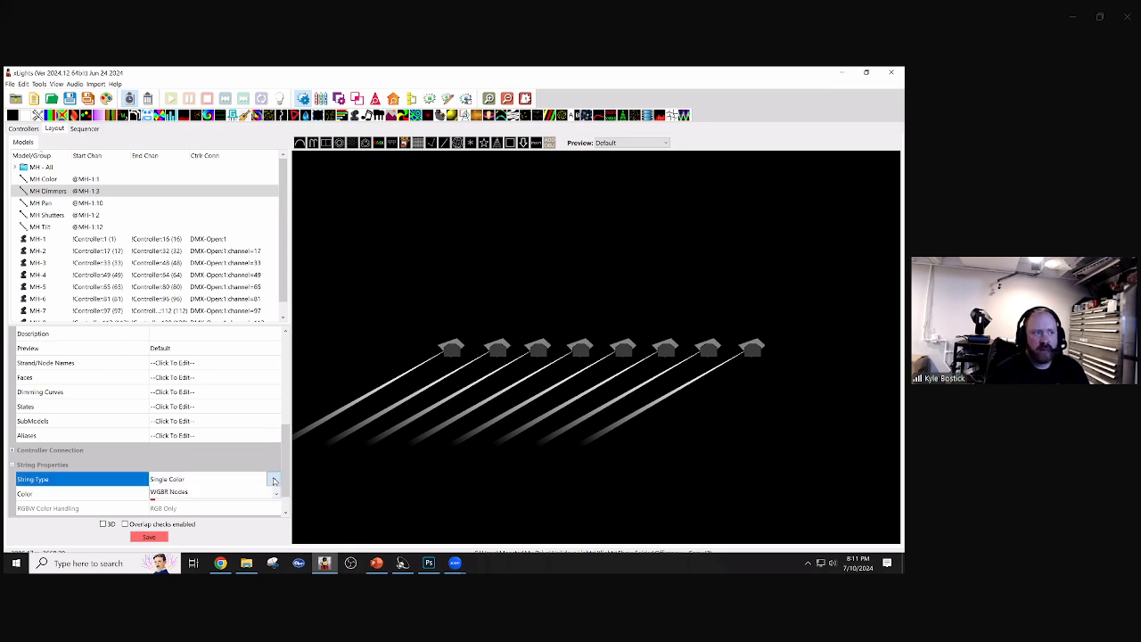
pyautogui.click(274, 479)
pyautogui.scroll(-3, 212, 542)
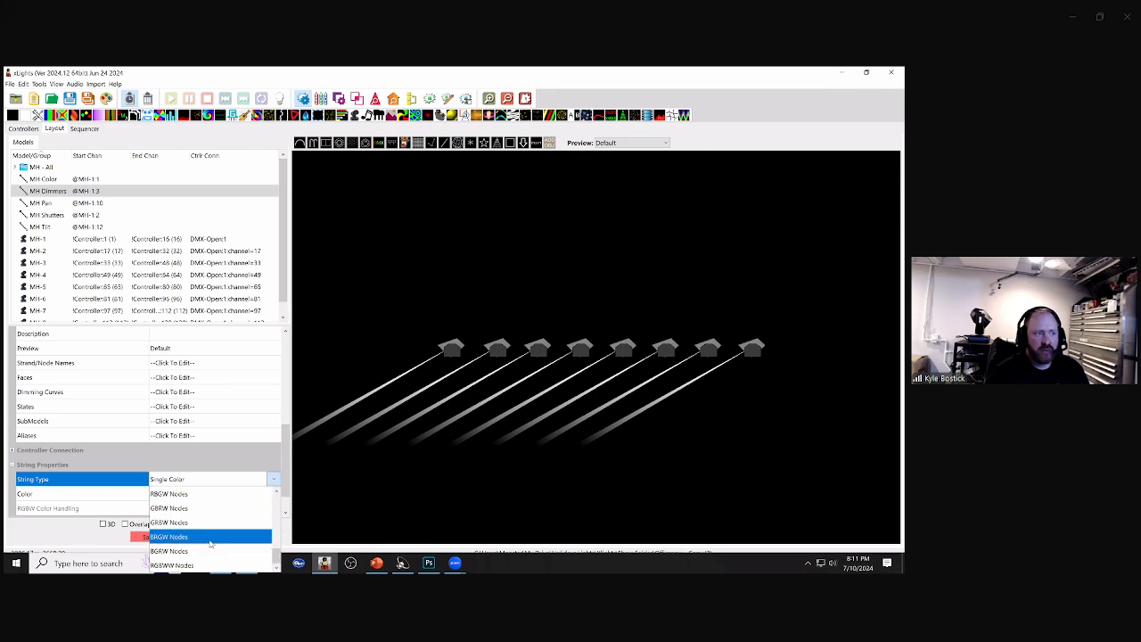
pyautogui.scroll(5, 203, 545)
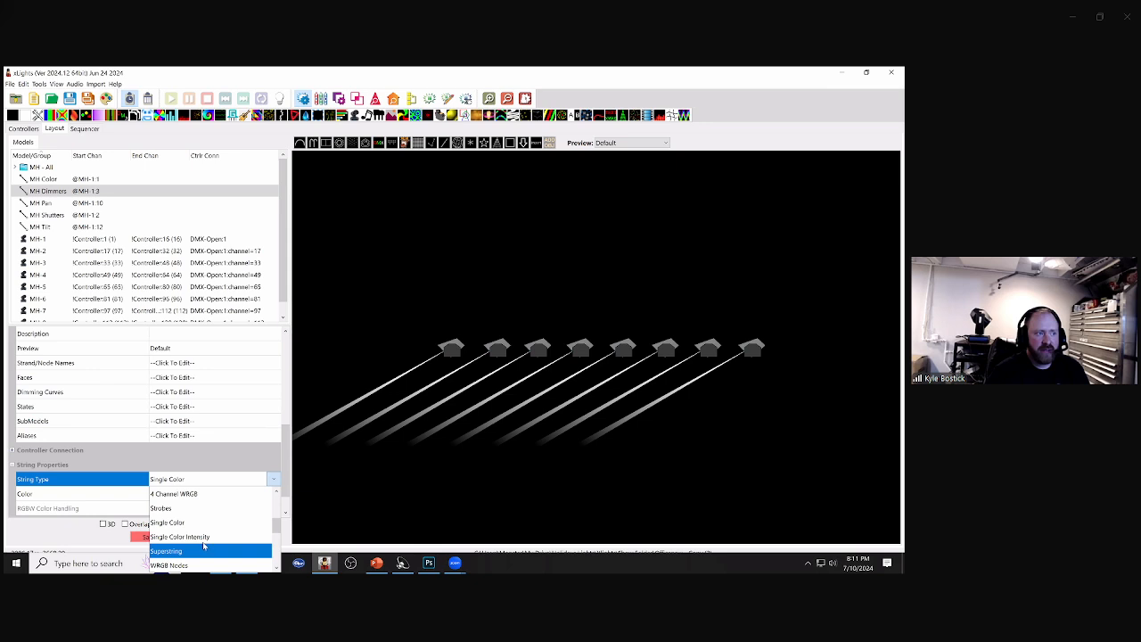
pyautogui.click(231, 441)
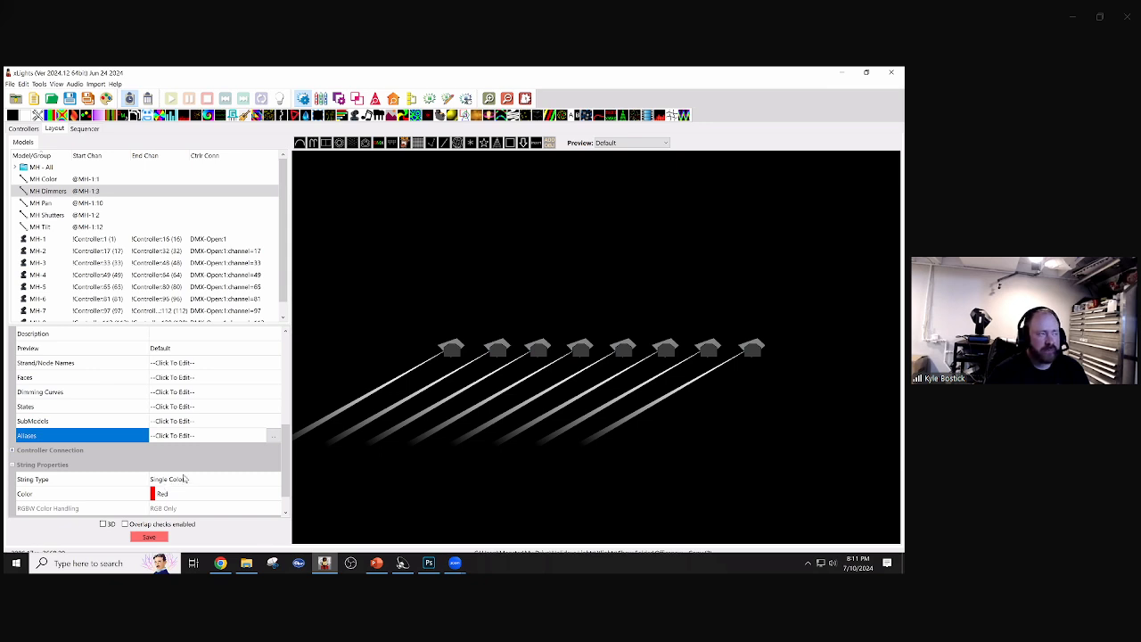
pyautogui.click(162, 536)
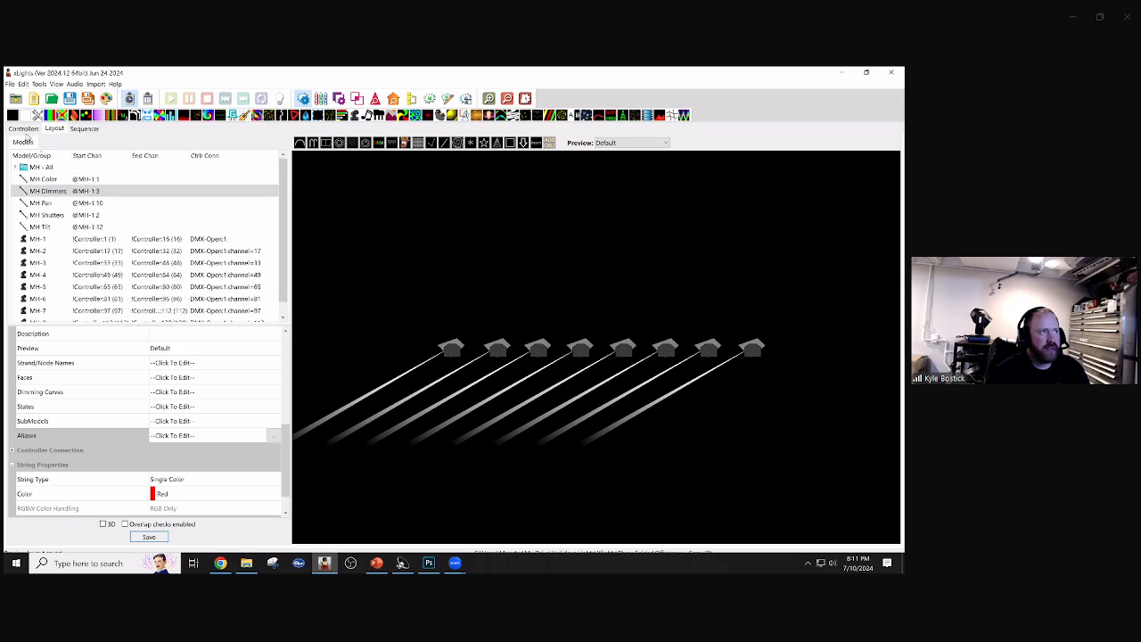
# - Visualise the DDP controller and inspect the channel details of the moving heads assigned to Serial Port 1
pyautogui.click(24, 129)
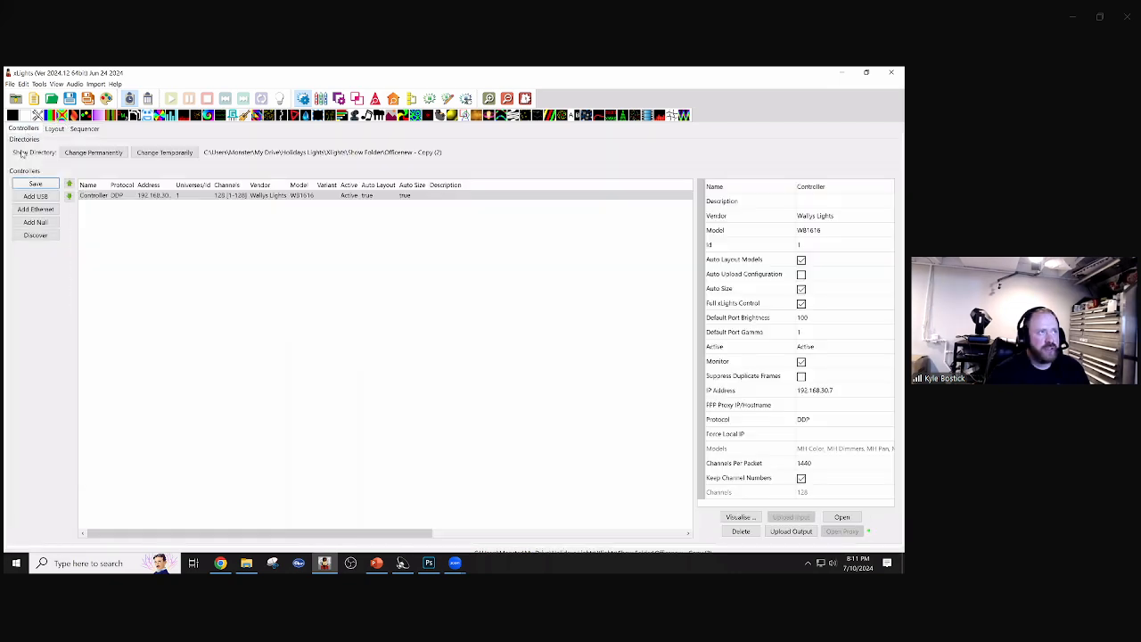
pyautogui.click(180, 196)
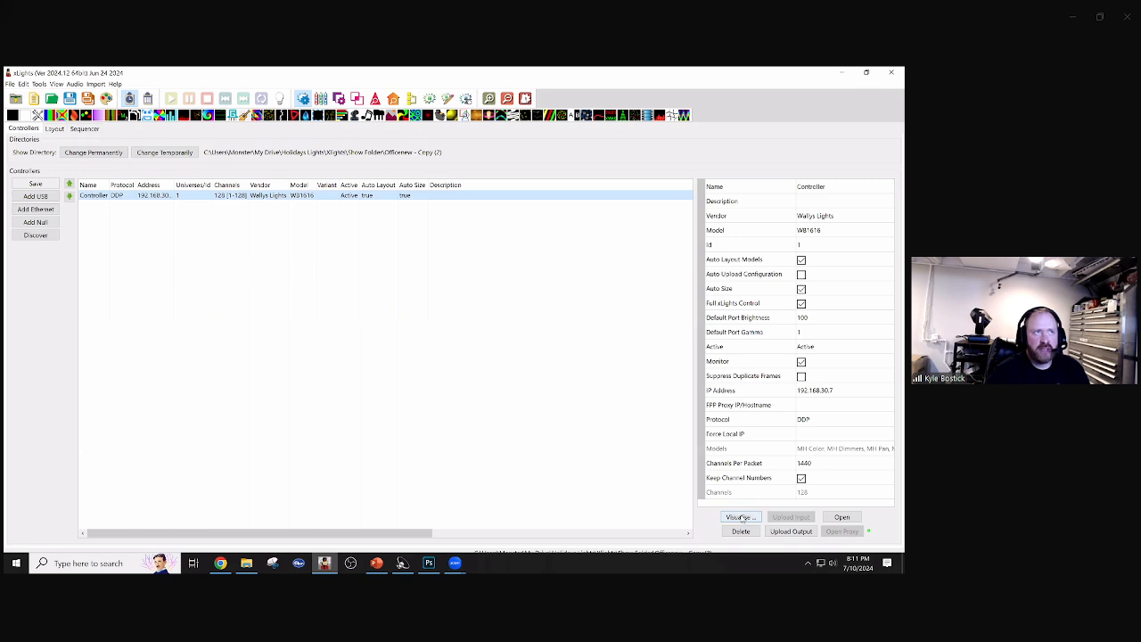
pyautogui.click(742, 518)
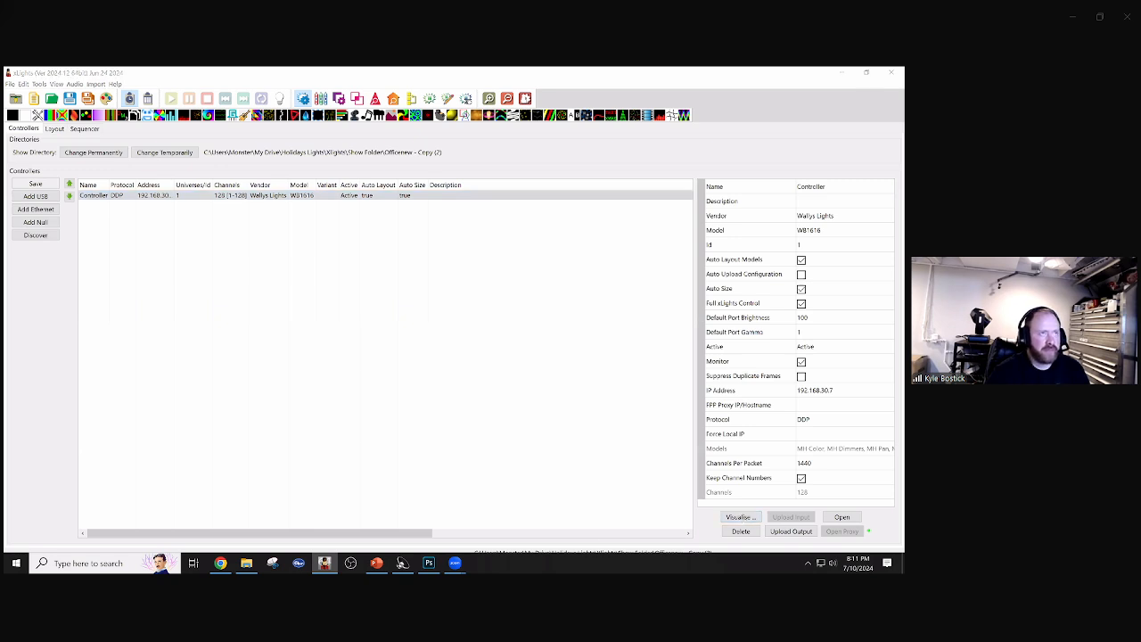
pyautogui.scroll(-10, 560, 298)
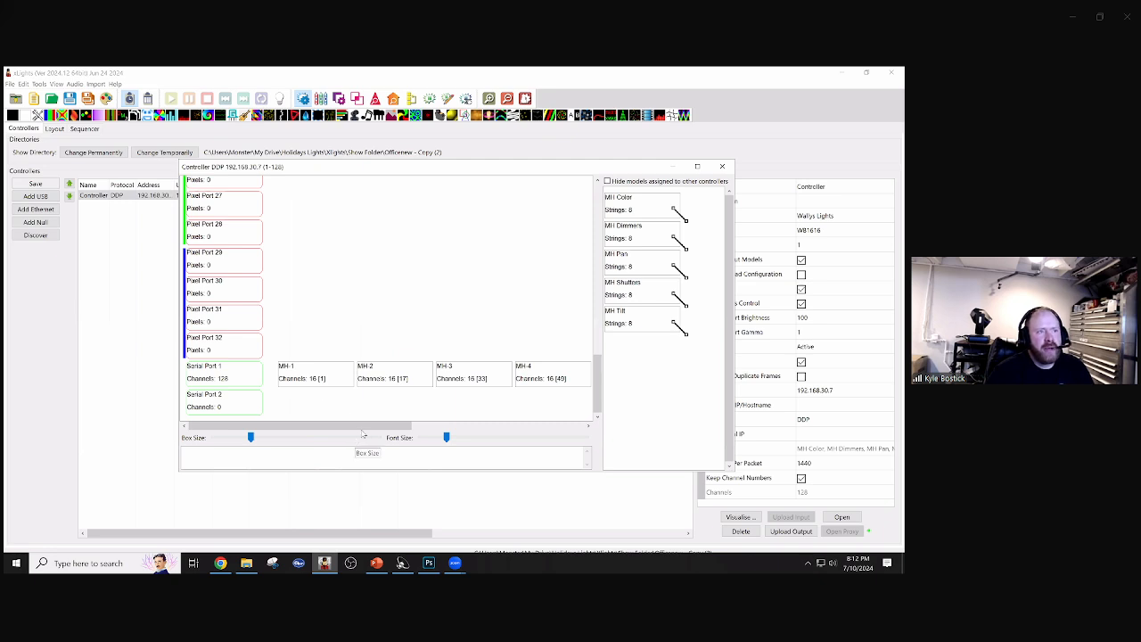
pyautogui.moveTo(363, 435); pyautogui.dragTo(328, 428)
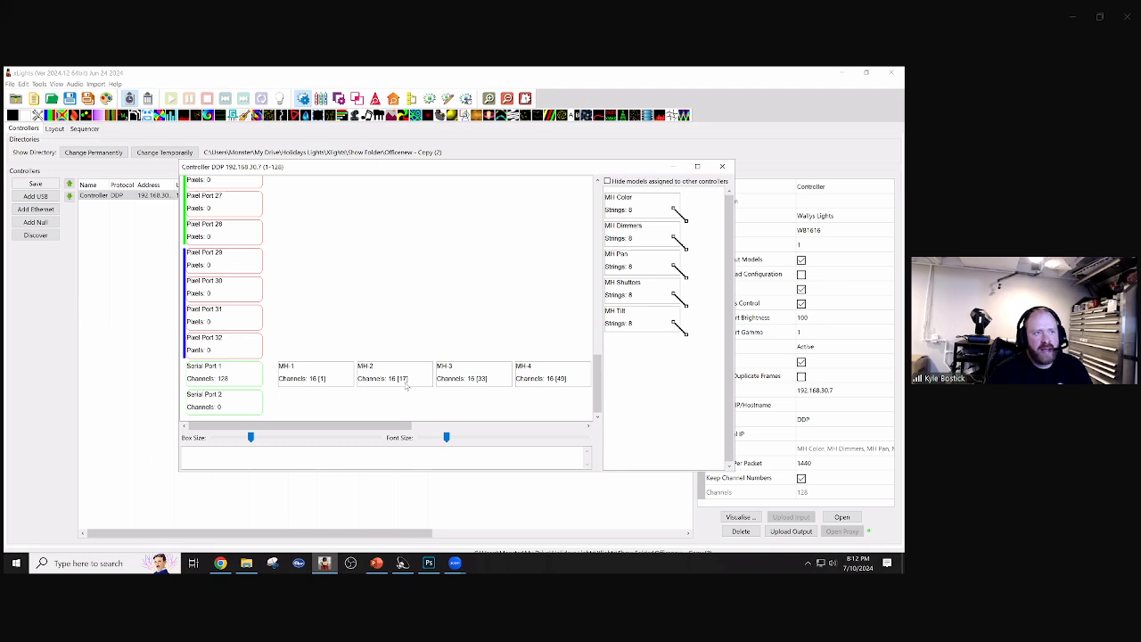
pyautogui.moveTo(405, 384)
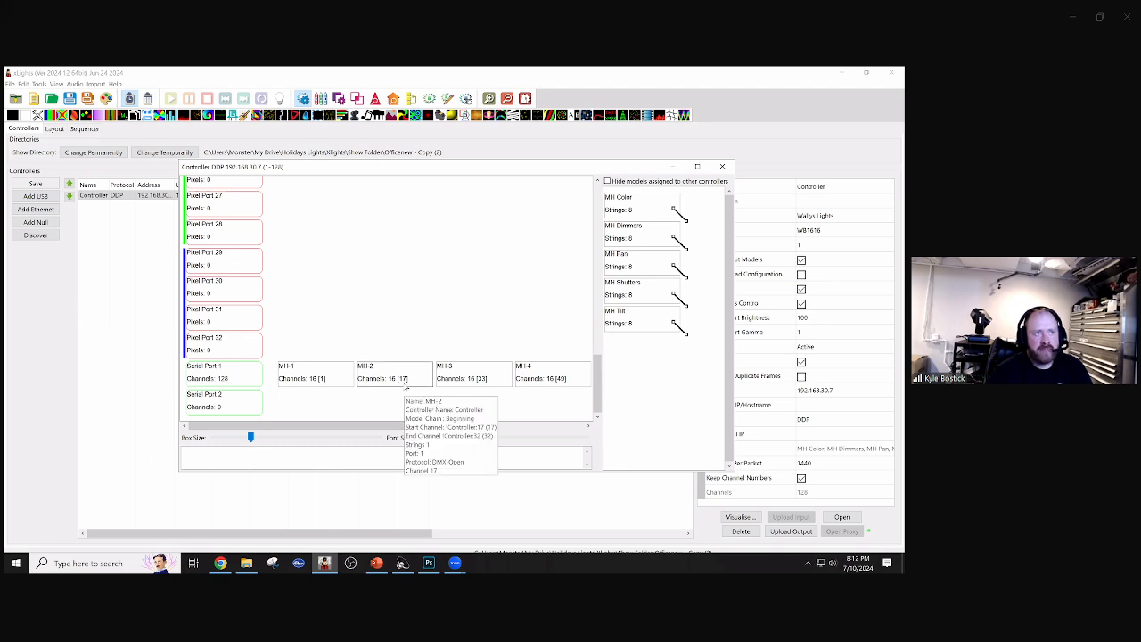
pyautogui.moveTo(328, 384)
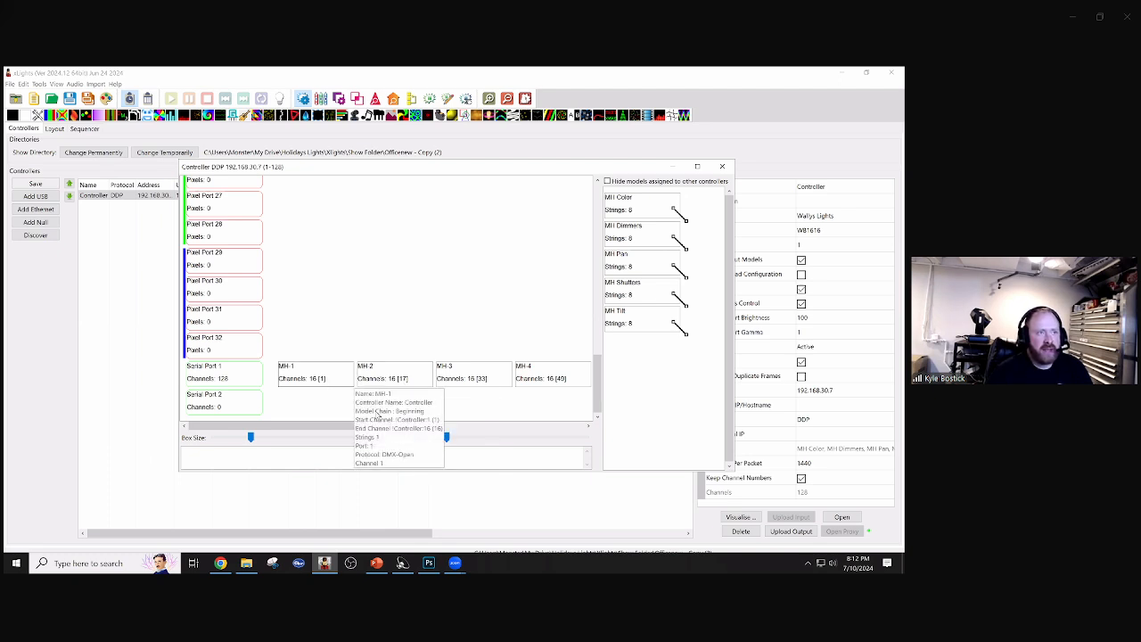
# - Apply Set Channel and Chain to MH-1 on Serial Port 1 with DMX channel 1
pyautogui.rightClick(330, 376)
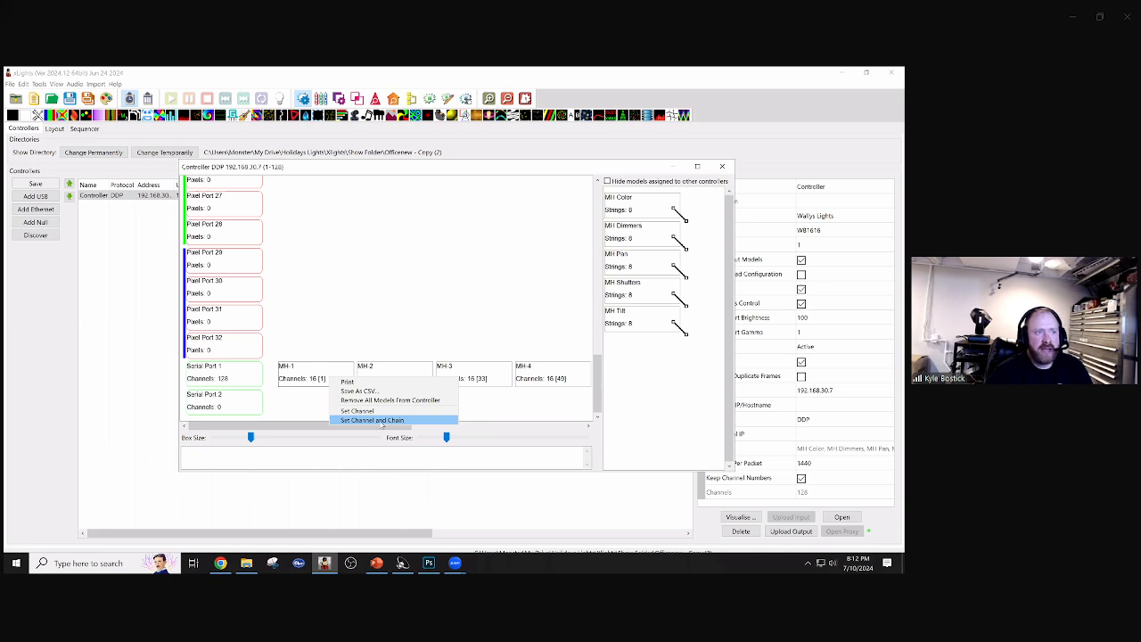
pyautogui.click(383, 421)
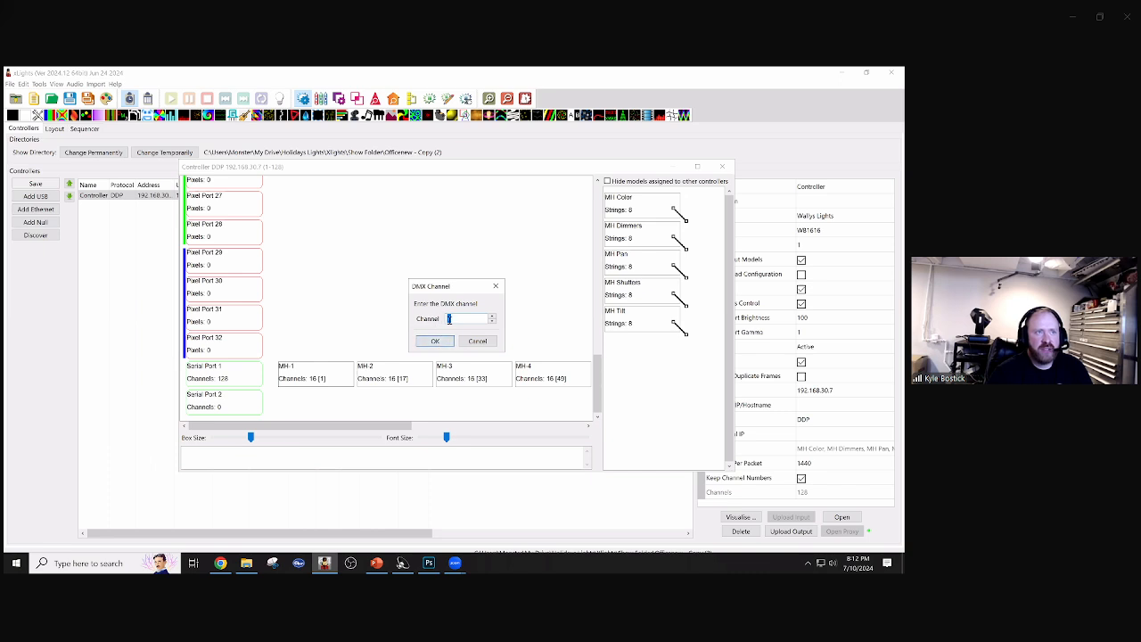
pyautogui.click(435, 342)
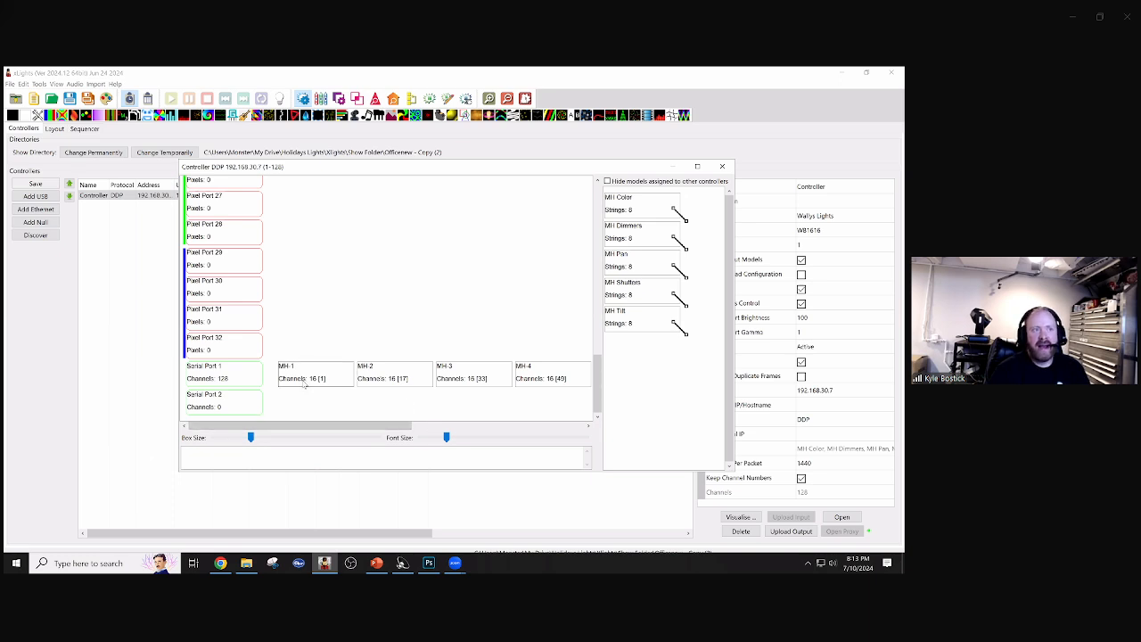
# - Inspect the start channels of moving heads MH-1 through MH-8 on Serial Port 1 and close the controller visualiser
pyautogui.moveTo(323, 382)
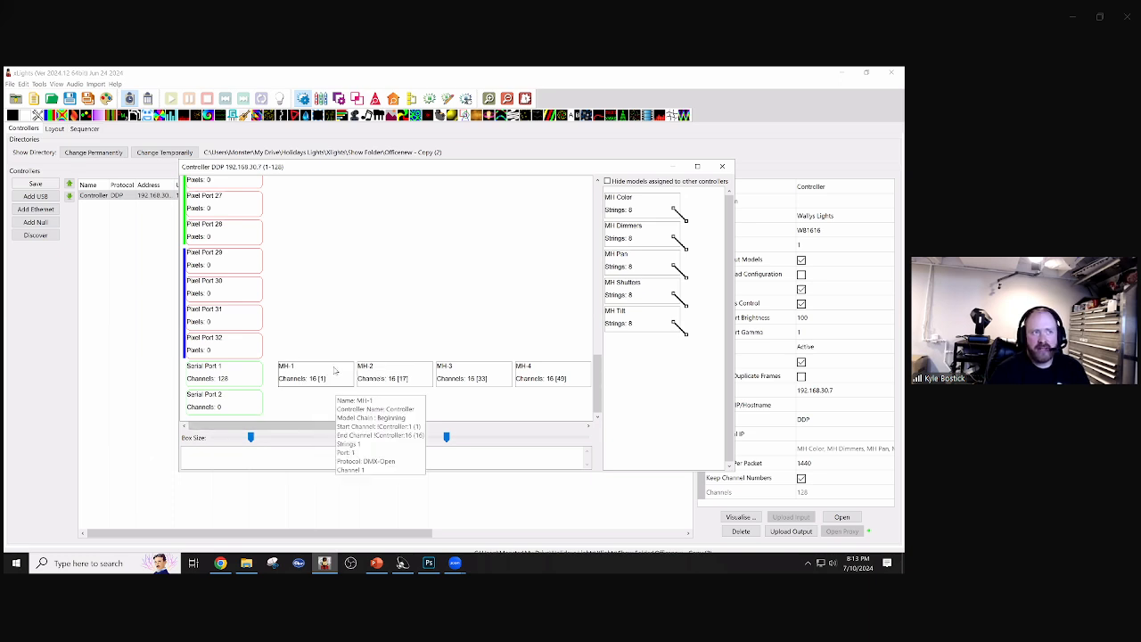
pyautogui.moveTo(408, 385)
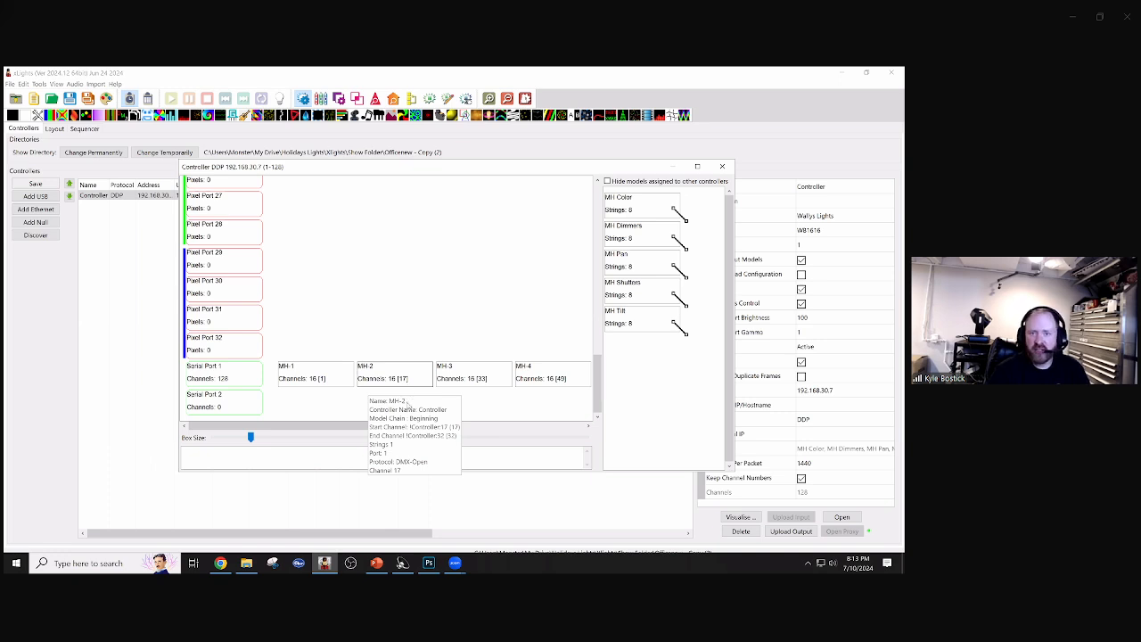
pyautogui.moveTo(381, 430); pyautogui.dragTo(563, 433)
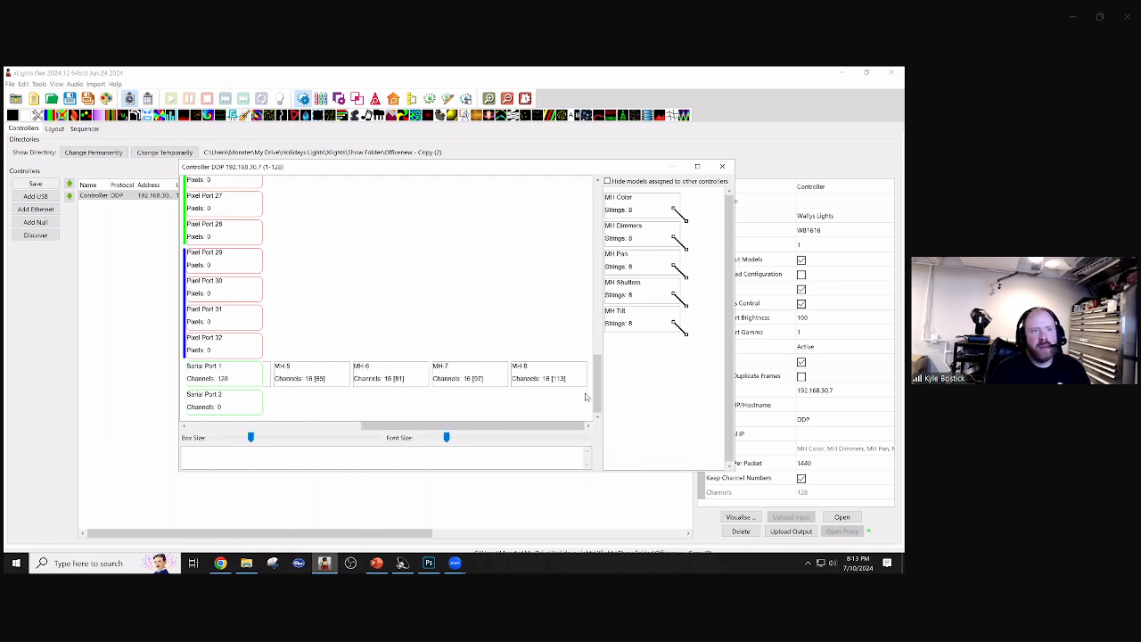
pyautogui.moveTo(464, 385)
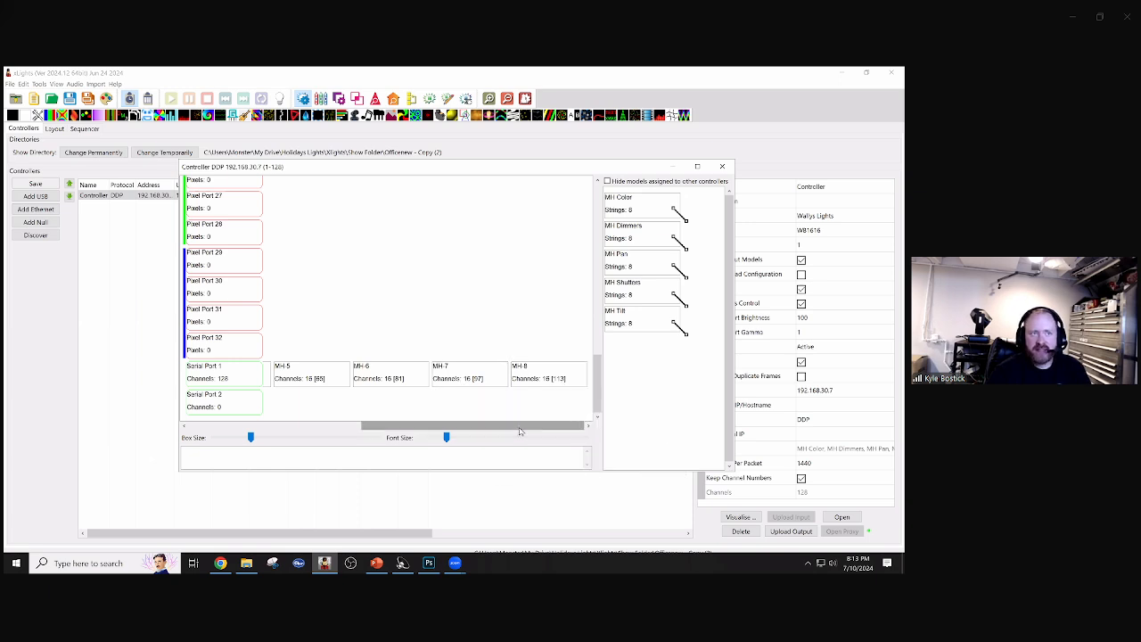
pyautogui.moveTo(520, 428); pyautogui.dragTo(284, 420)
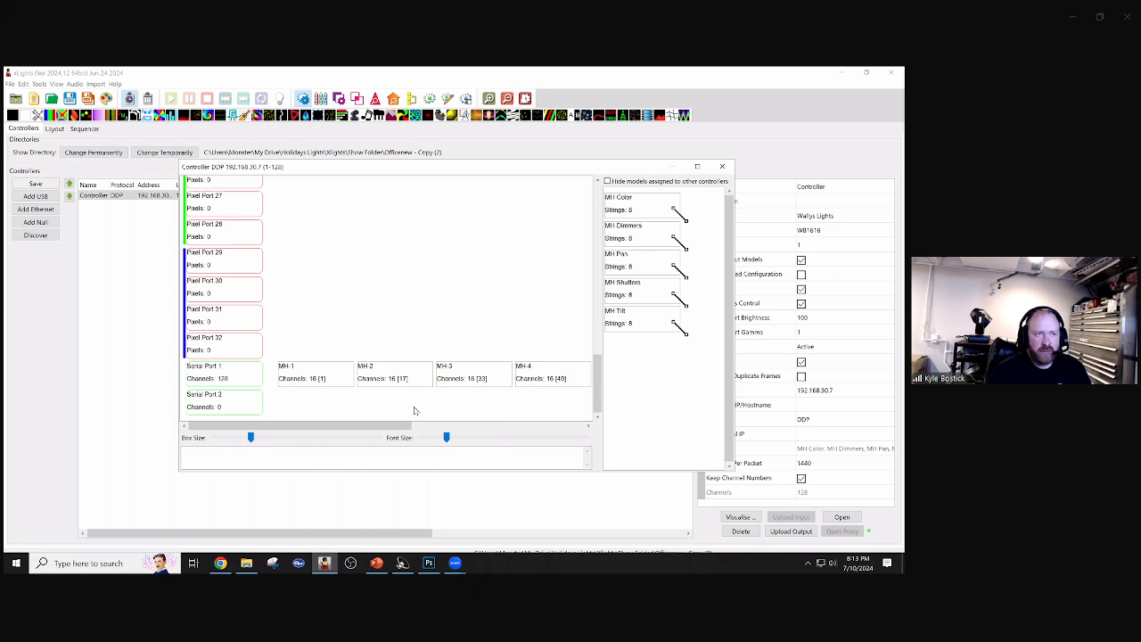
pyautogui.moveTo(394, 382)
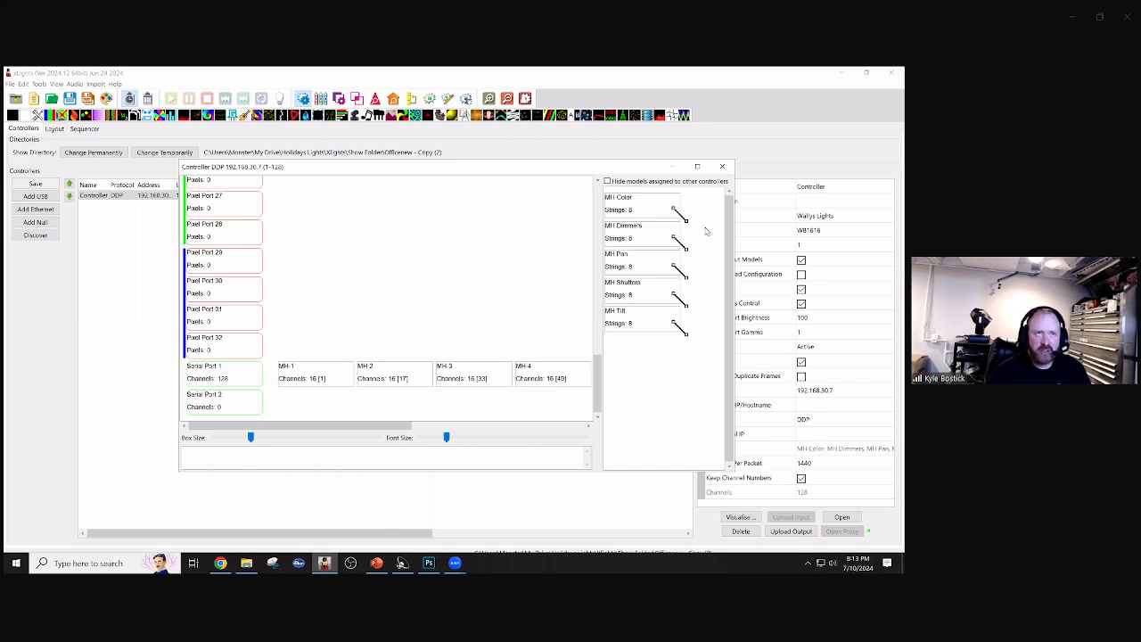
pyautogui.moveTo(662, 211)
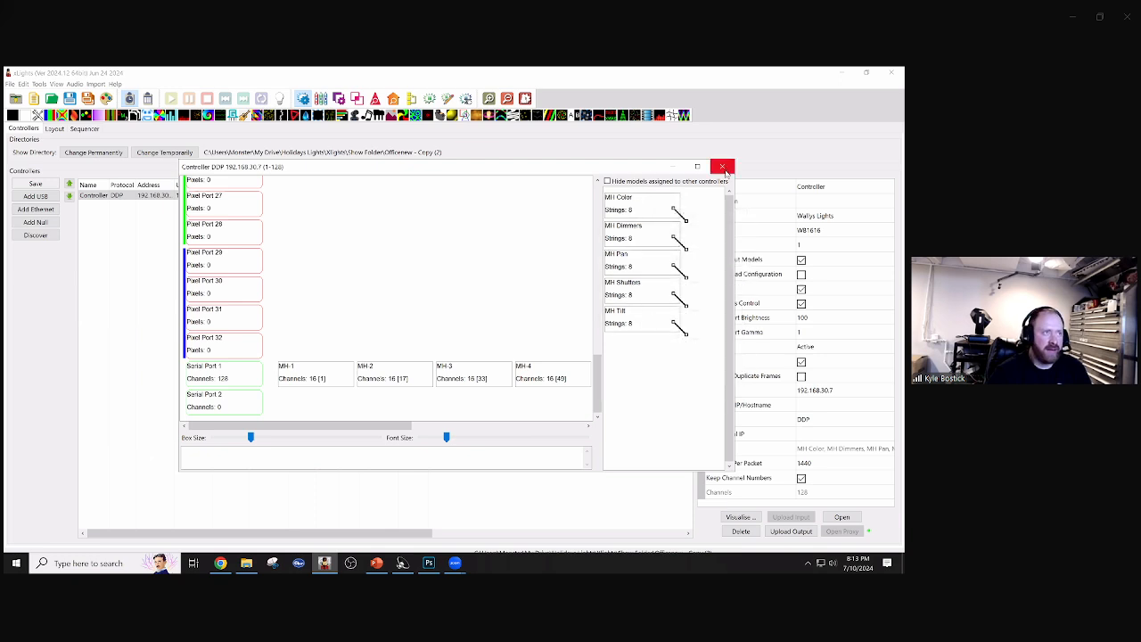
pyautogui.click(723, 167)
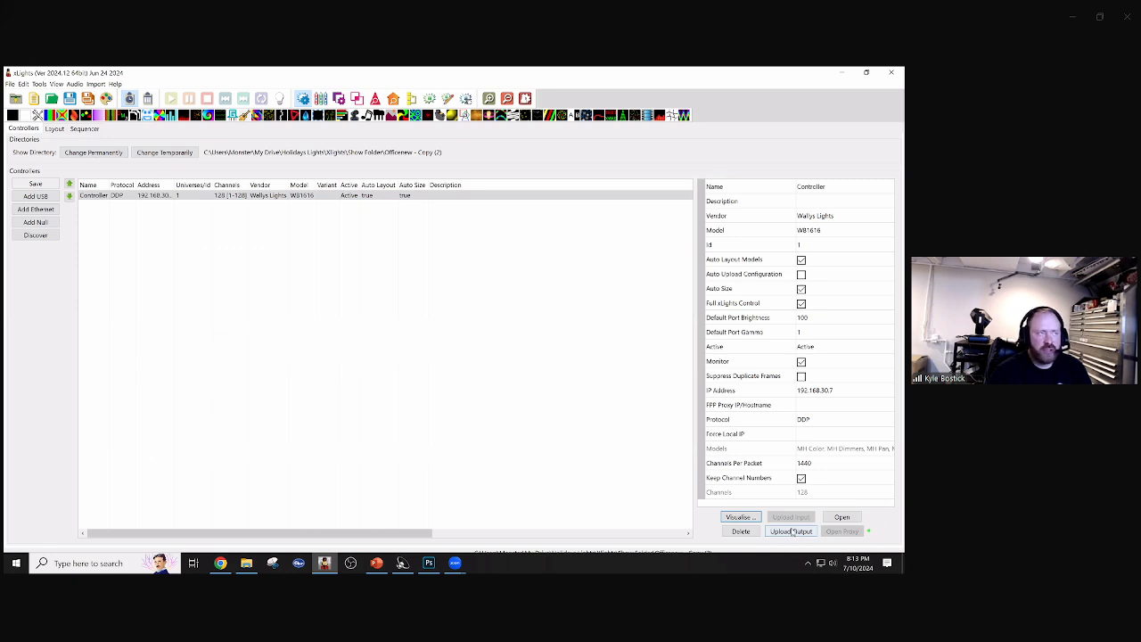
# - Go to the sequencer and resize the floating House Preview so it covers only part of the effect grid
pyautogui.click(54, 129)
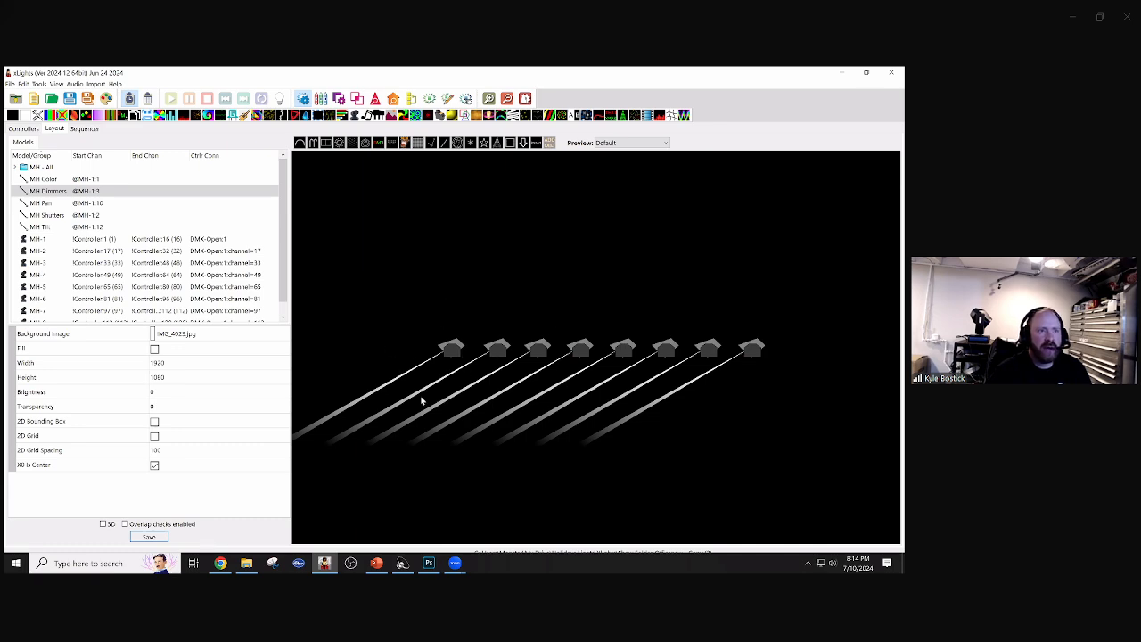
pyautogui.click(86, 129)
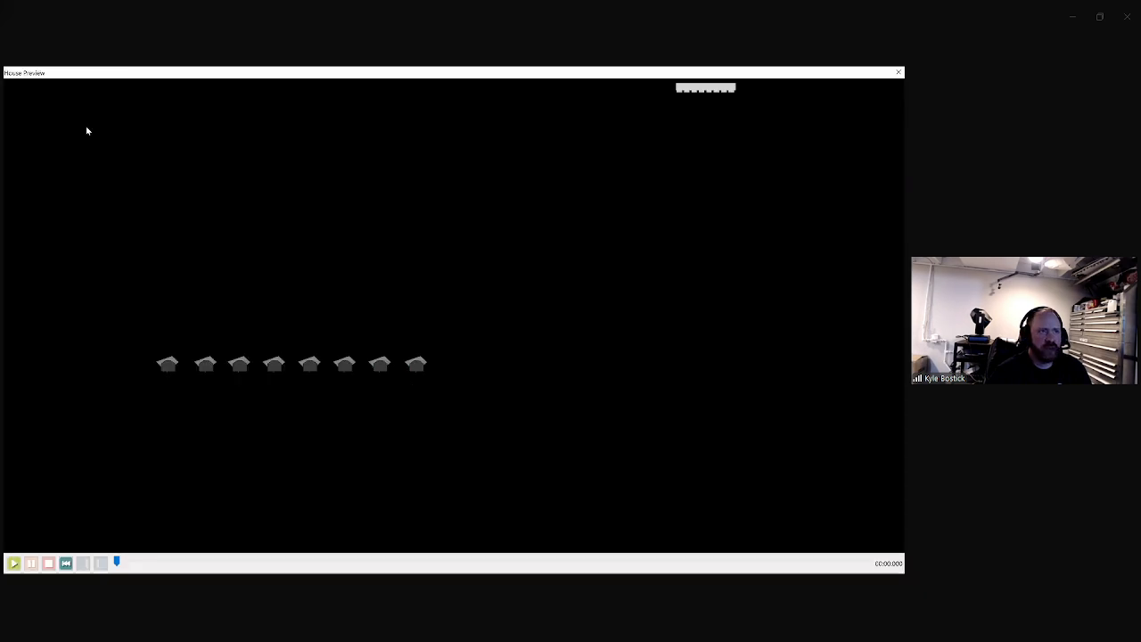
pyautogui.doubleClick(758, 74)
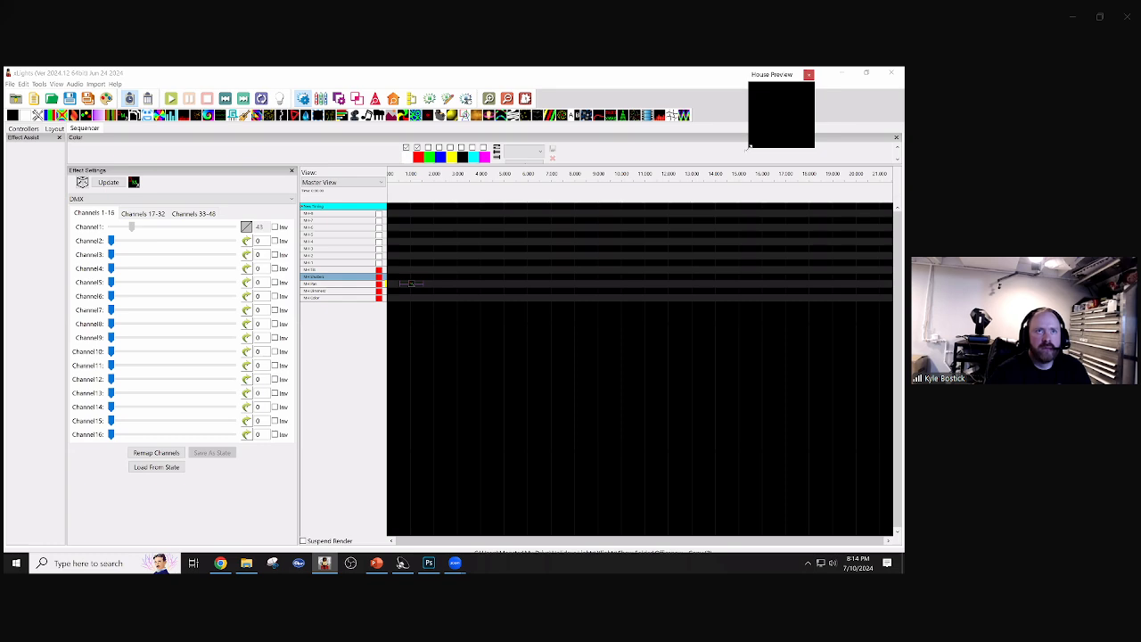
pyautogui.moveTo(748, 149); pyautogui.dragTo(553, 335)
pyautogui.moveTo(749, 171); pyautogui.dragTo(665, 219)
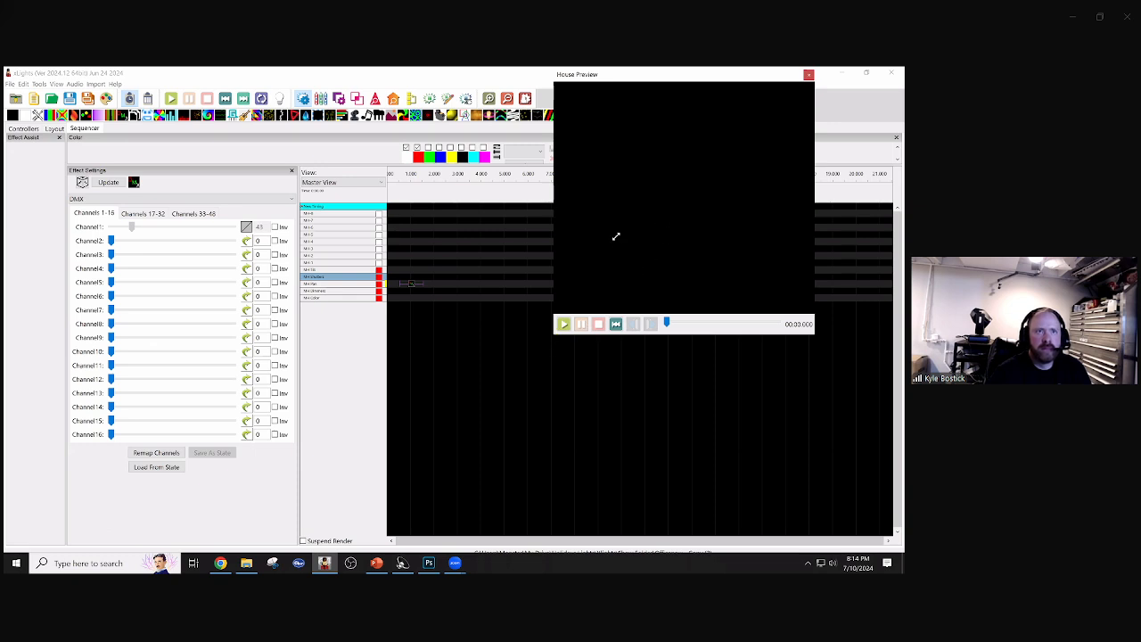
# - Select the existing DMX effect on MH Pan and frame the row of eight moving heads large in the House Preview
pyautogui.click(411, 284)
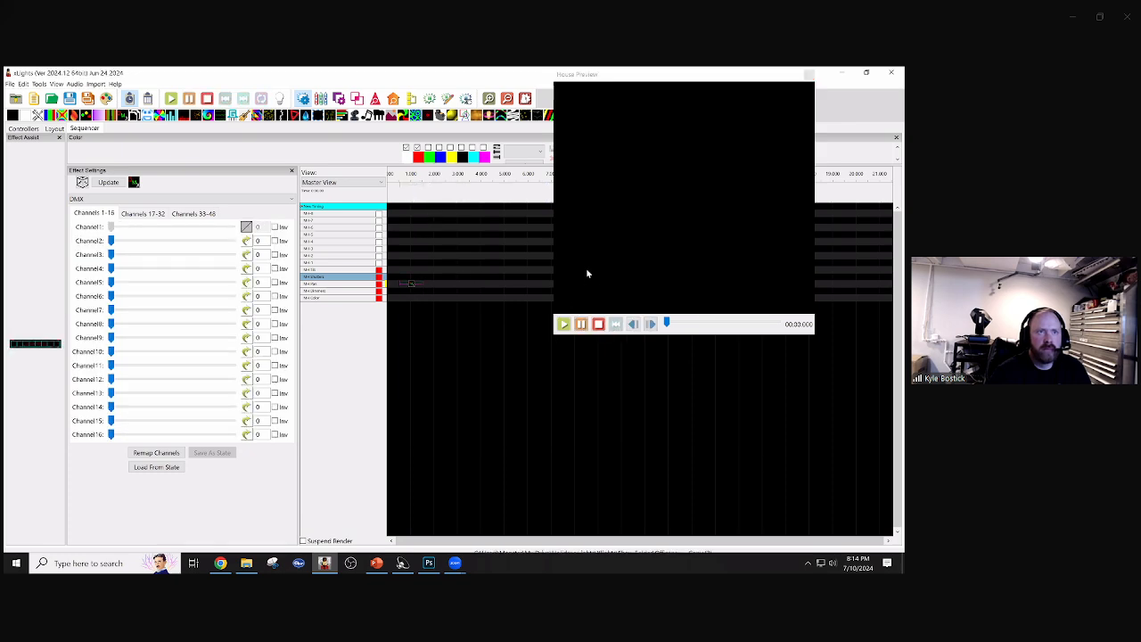
pyautogui.click(589, 273)
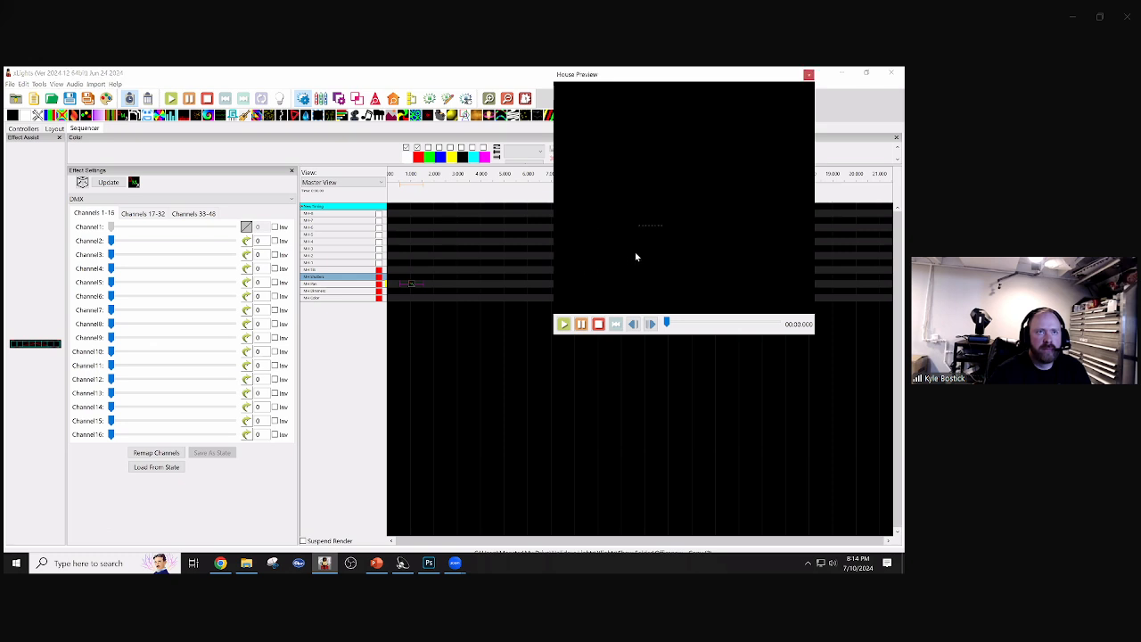
pyautogui.scroll(2, 637, 257)
pyautogui.moveTo(632, 264); pyautogui.dragTo(717, 222)
pyautogui.scroll(6, 717, 222)
pyautogui.moveTo(687, 262); pyautogui.dragTo(741, 192)
pyautogui.scroll(2, 711, 241)
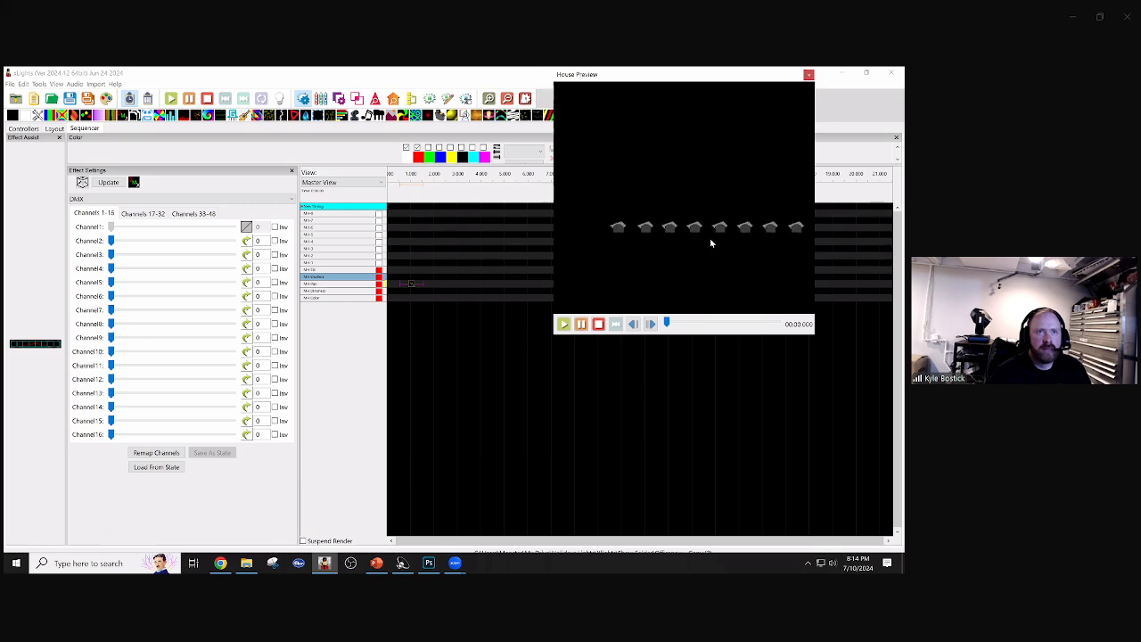
pyautogui.moveTo(718, 232); pyautogui.dragTo(691, 244)
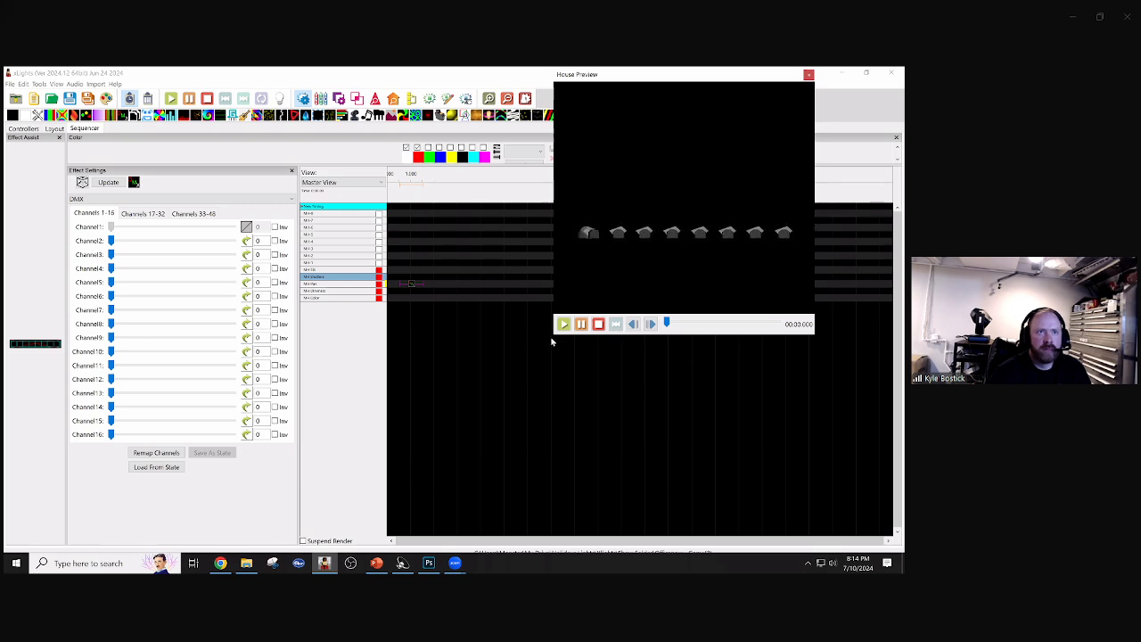
# - Delete the DMX effect on MH Pan and add an On effect spanning the whole timeline on MH Shutters
pyautogui.click(412, 287)
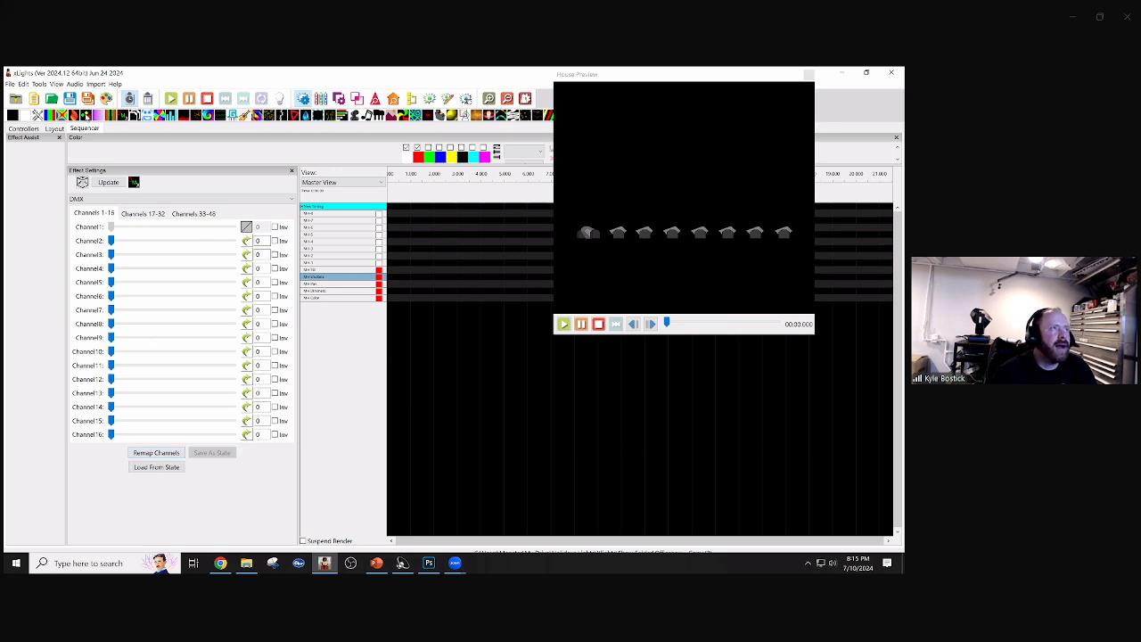
pyautogui.moveTo(26, 117); pyautogui.dragTo(388, 278)
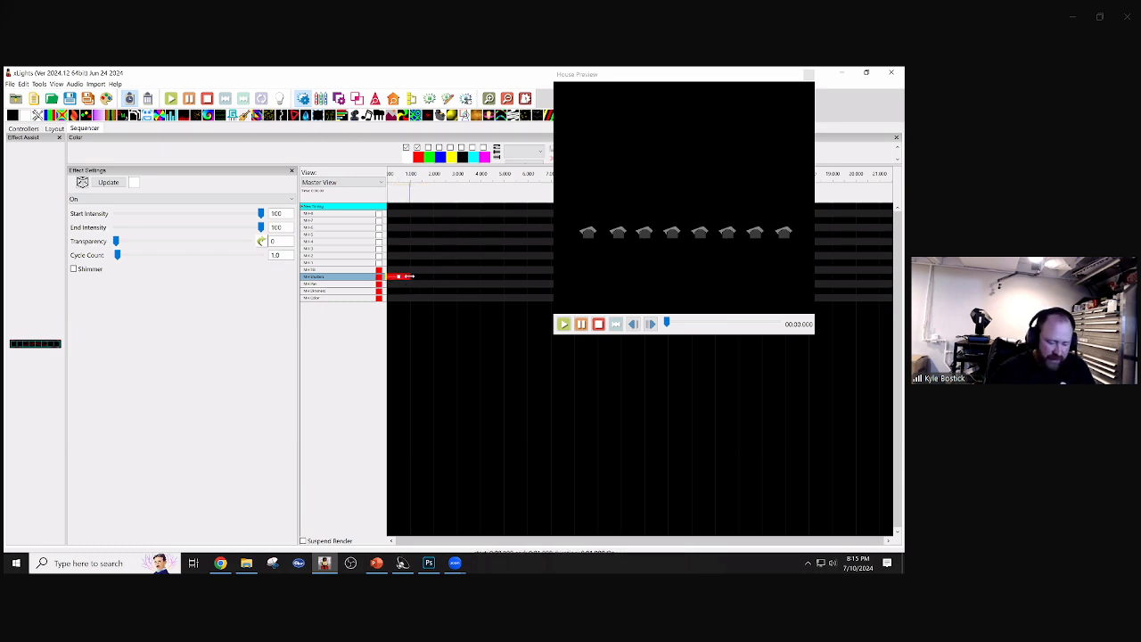
pyautogui.doubleClick(408, 277)
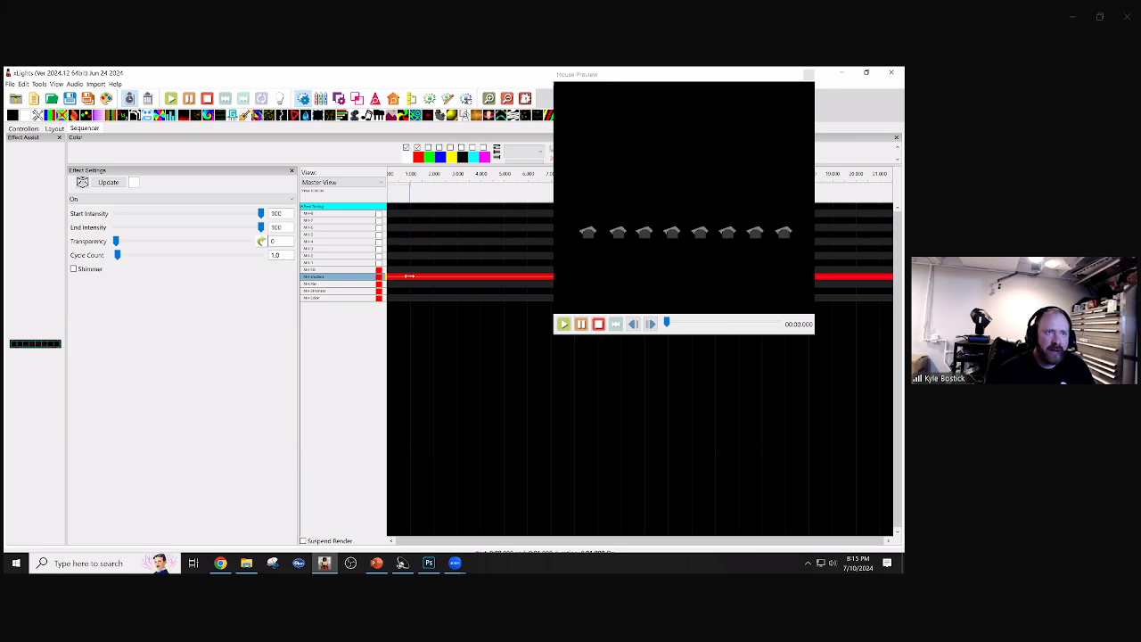
# - Expand the MH Pan, MH Dimmers and MH Tilt models in the sequencer down to their individual strand nodes
pyautogui.doubleClick(324, 284)
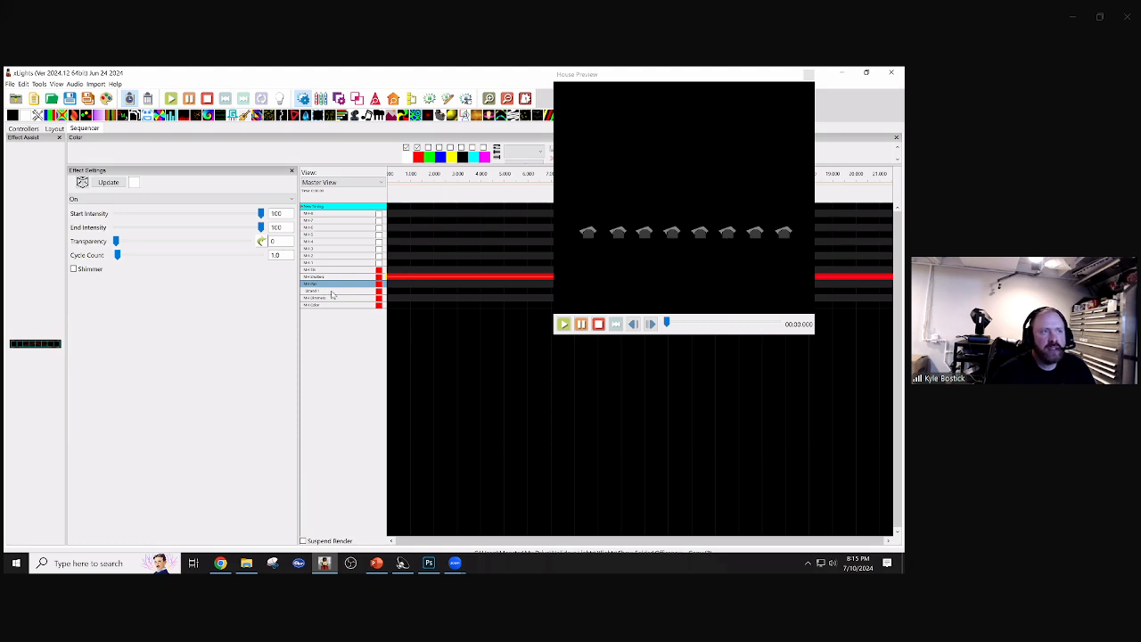
pyautogui.doubleClick(331, 291)
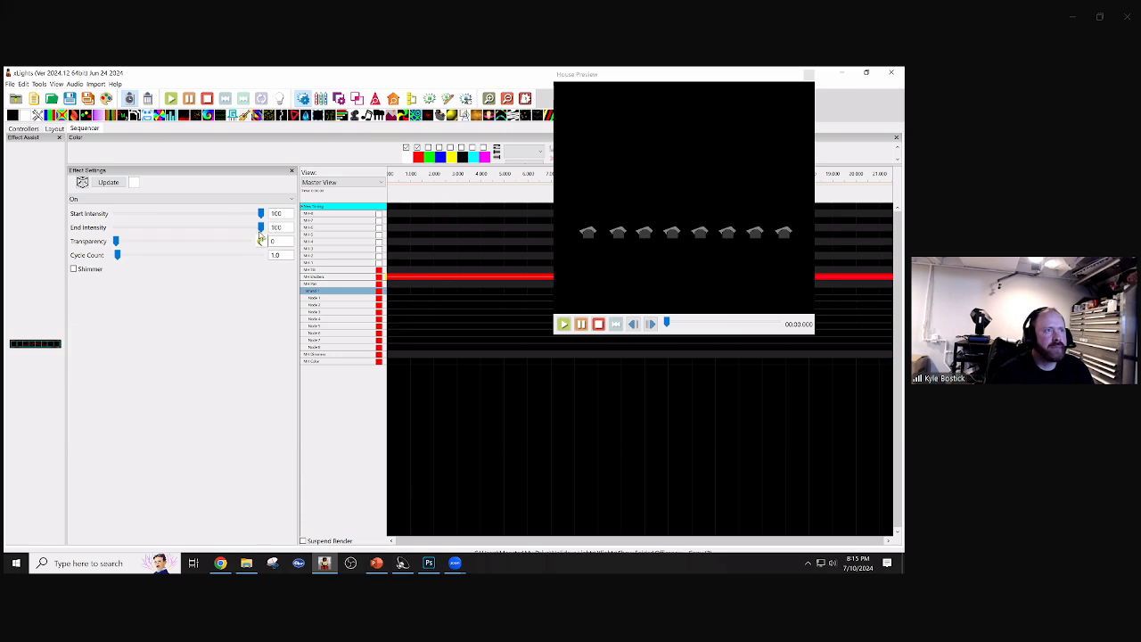
pyautogui.doubleClick(327, 354)
pyautogui.doubleClick(328, 362)
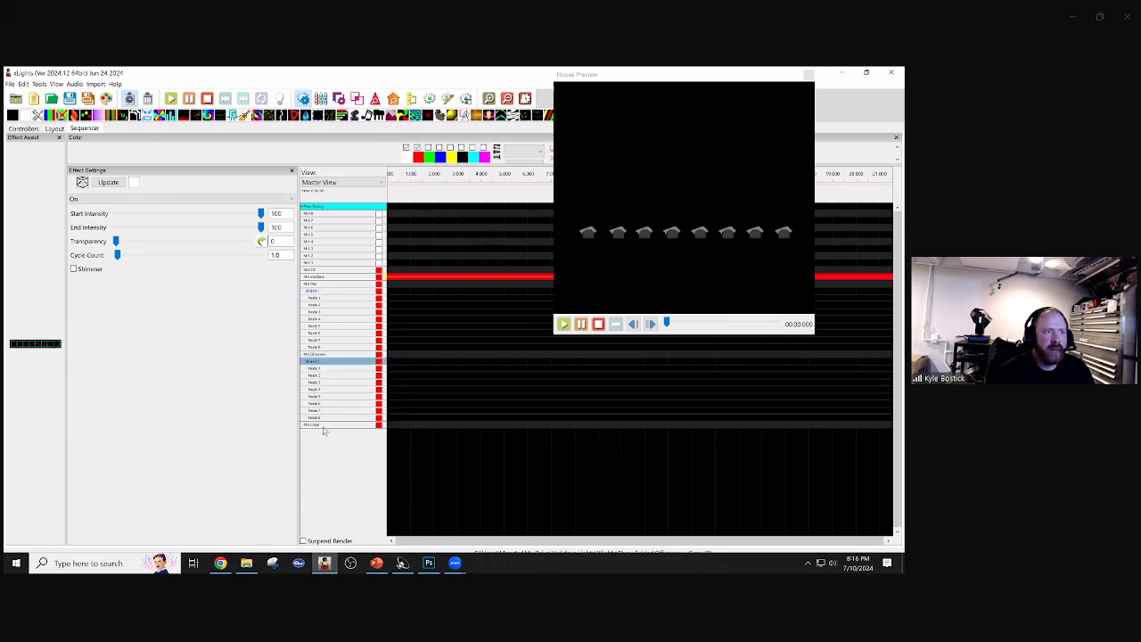
pyautogui.doubleClick(318, 269)
pyautogui.doubleClick(319, 278)
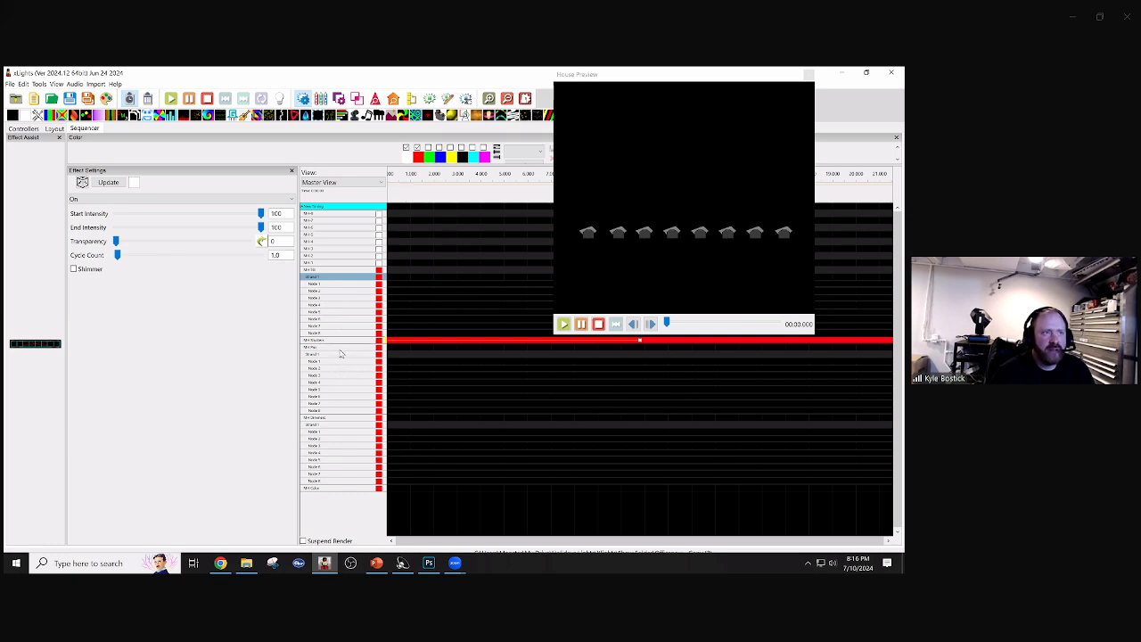
# - Reorder the display elements so the helper models run MH Shutters, MH Dimmers, MH Pan, MH Tilt, MH Color
pyautogui.rightClick(340, 351)
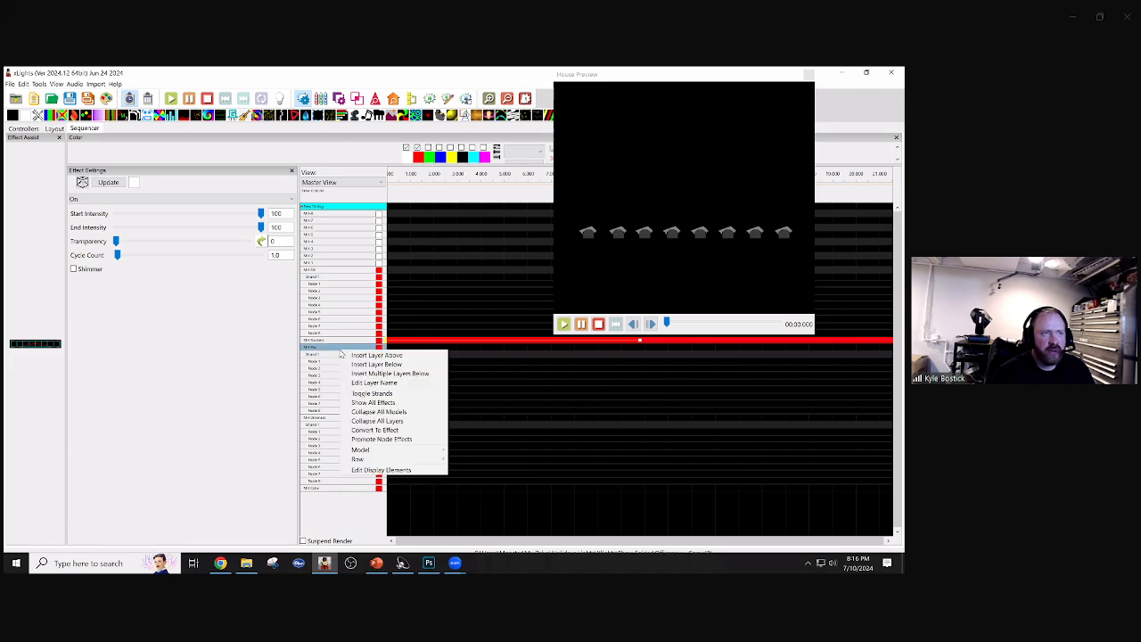
pyautogui.click(402, 472)
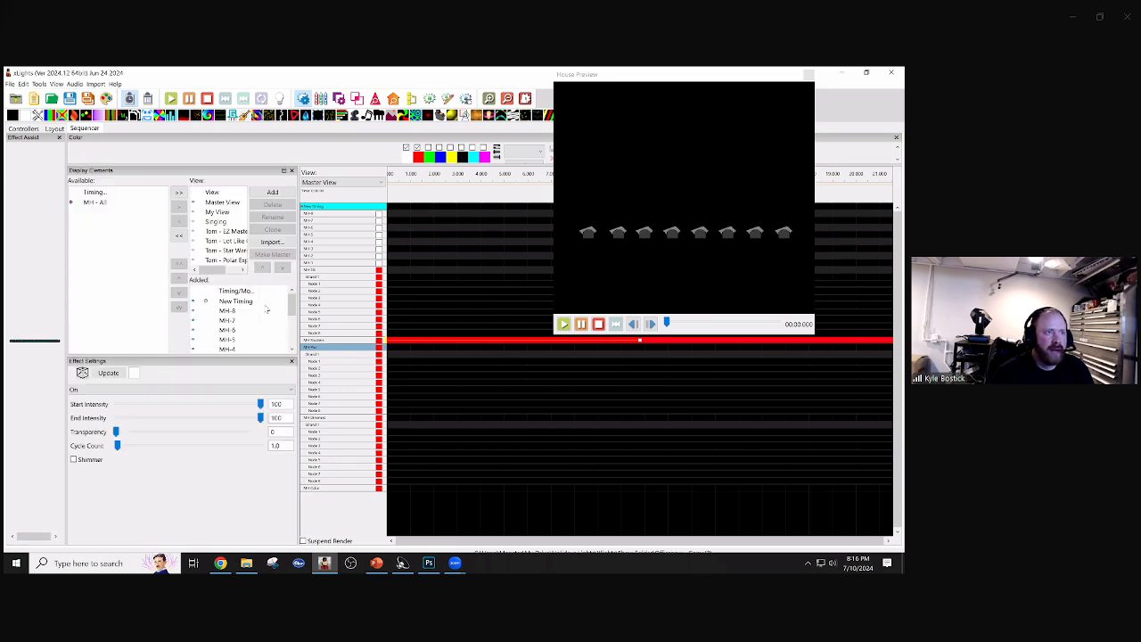
pyautogui.scroll(-1, 289, 337)
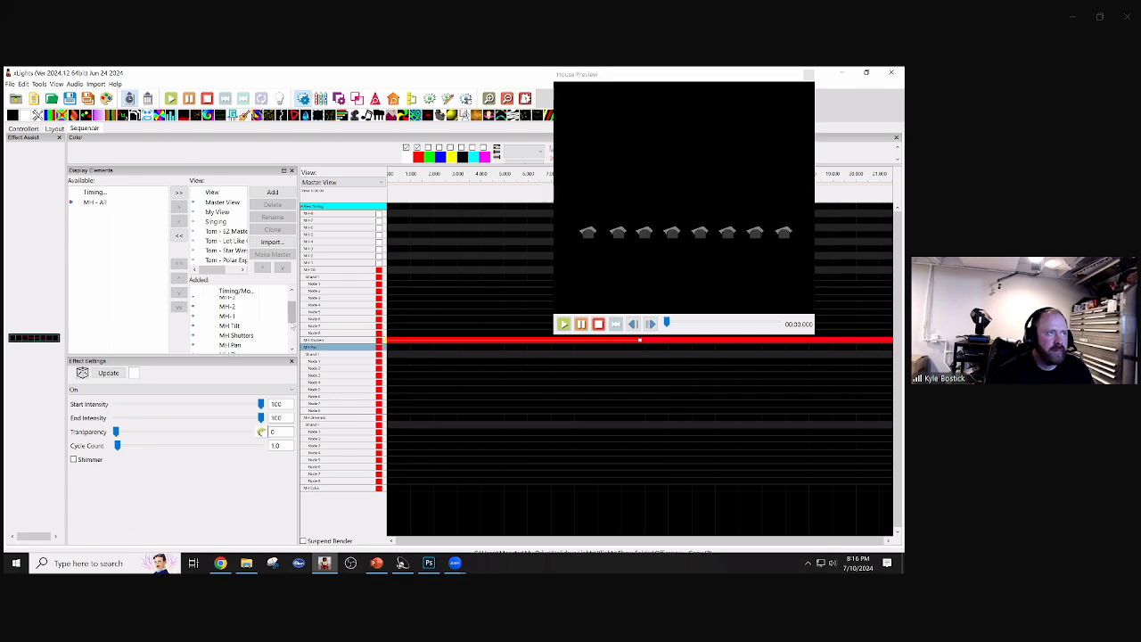
pyautogui.scroll(-3, 290, 336)
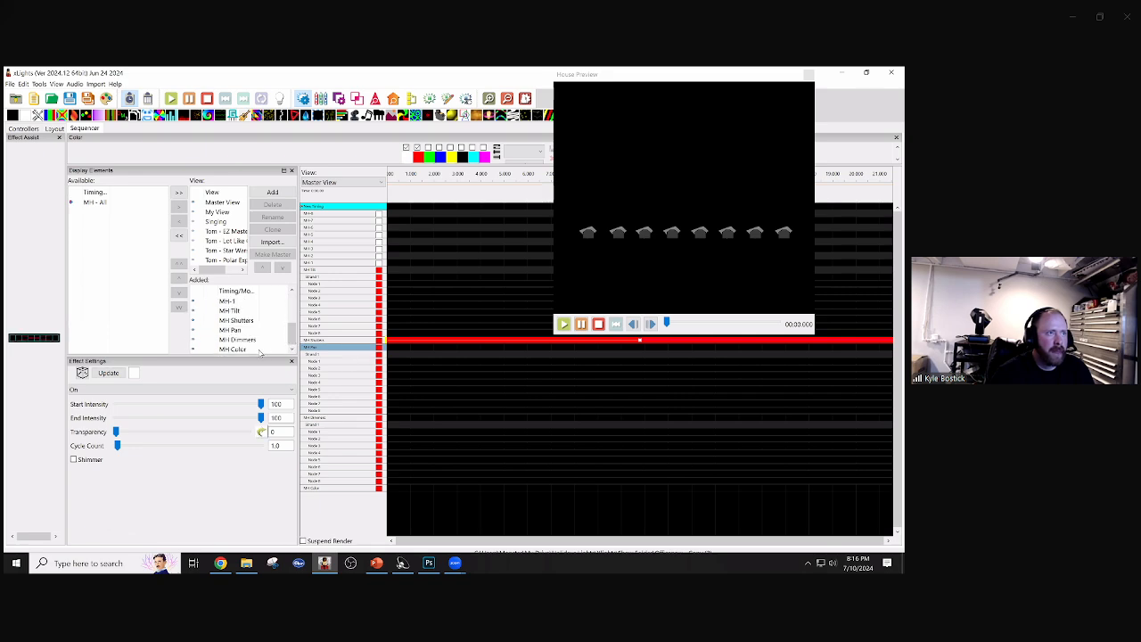
pyautogui.click(229, 310)
pyautogui.click(179, 293)
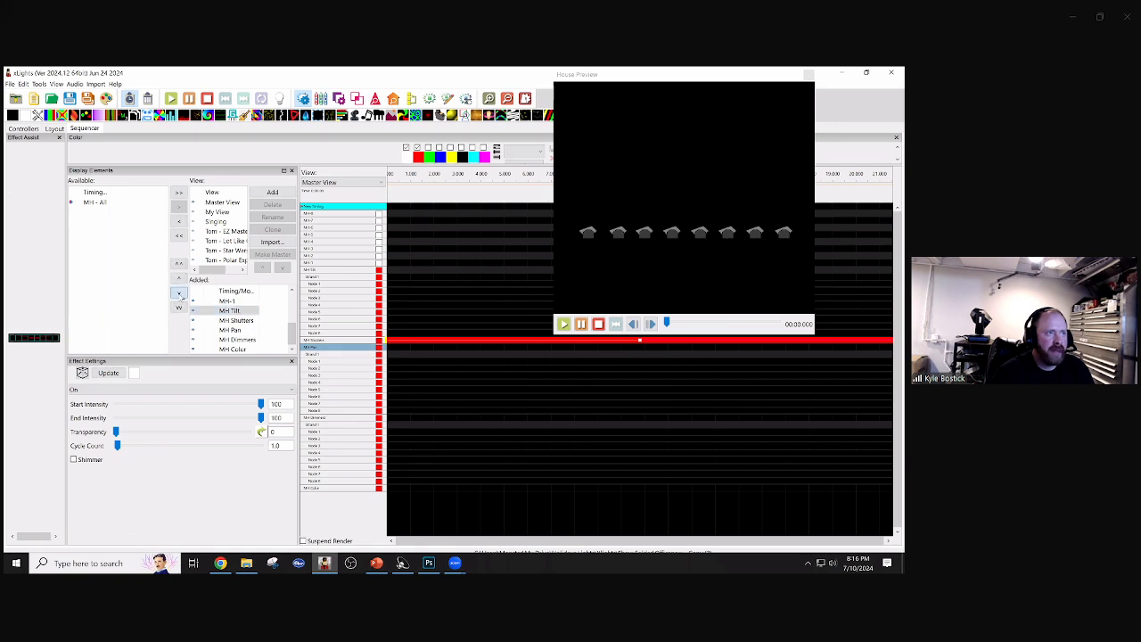
pyautogui.click(179, 294)
pyautogui.click(179, 293)
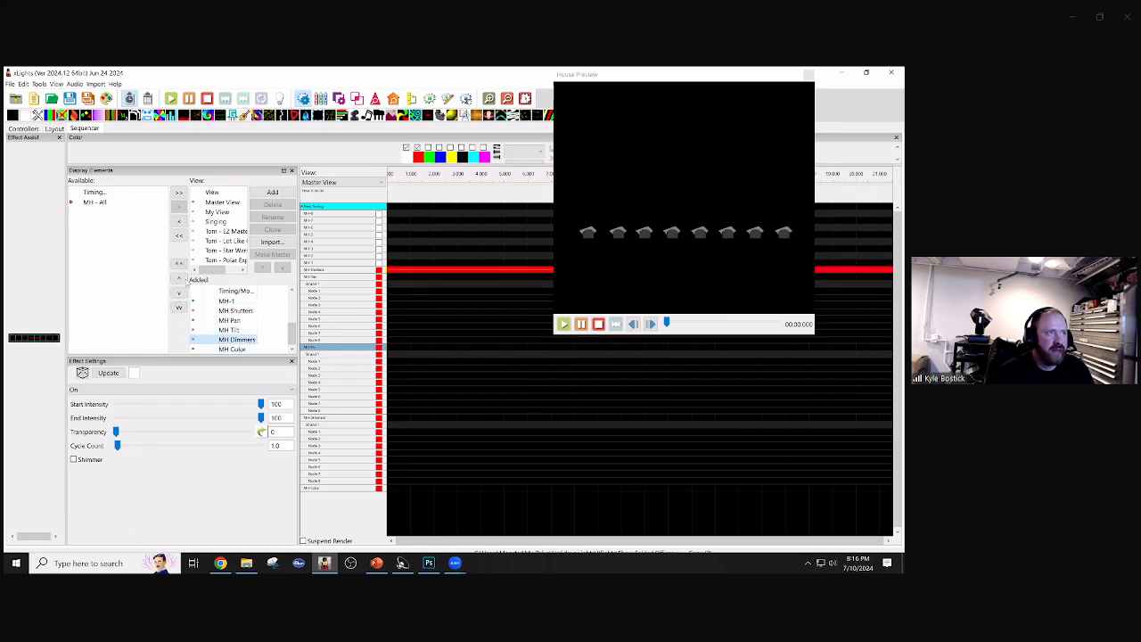
pyautogui.click(179, 278)
pyautogui.click(179, 278)
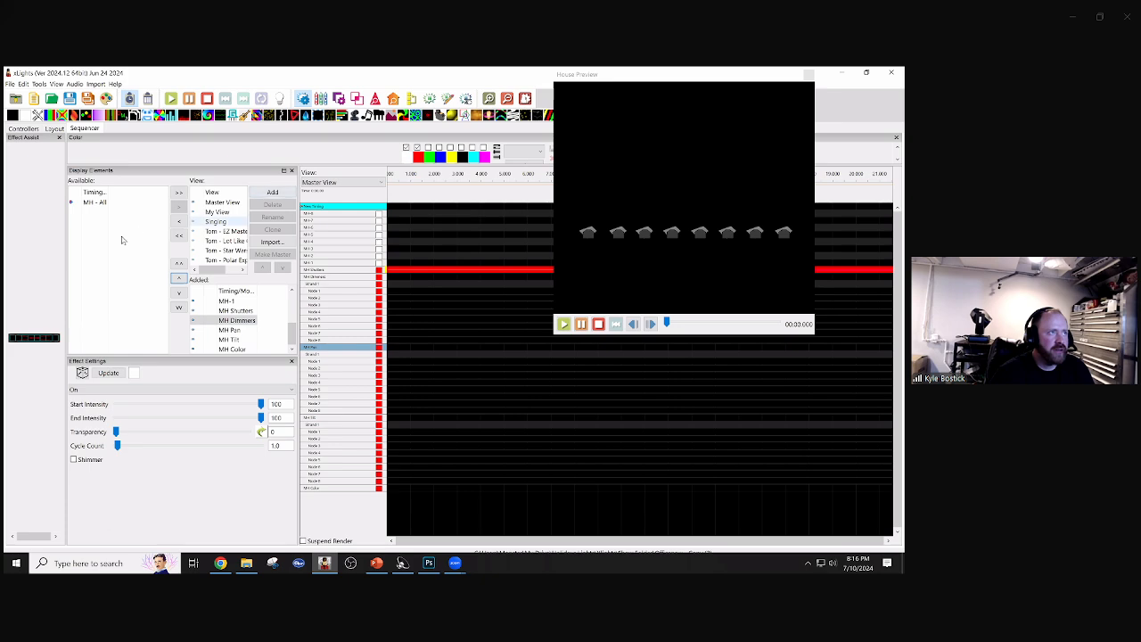
# - Add the MH - All group to the Master View and close the display elements editor
pyautogui.click(98, 203)
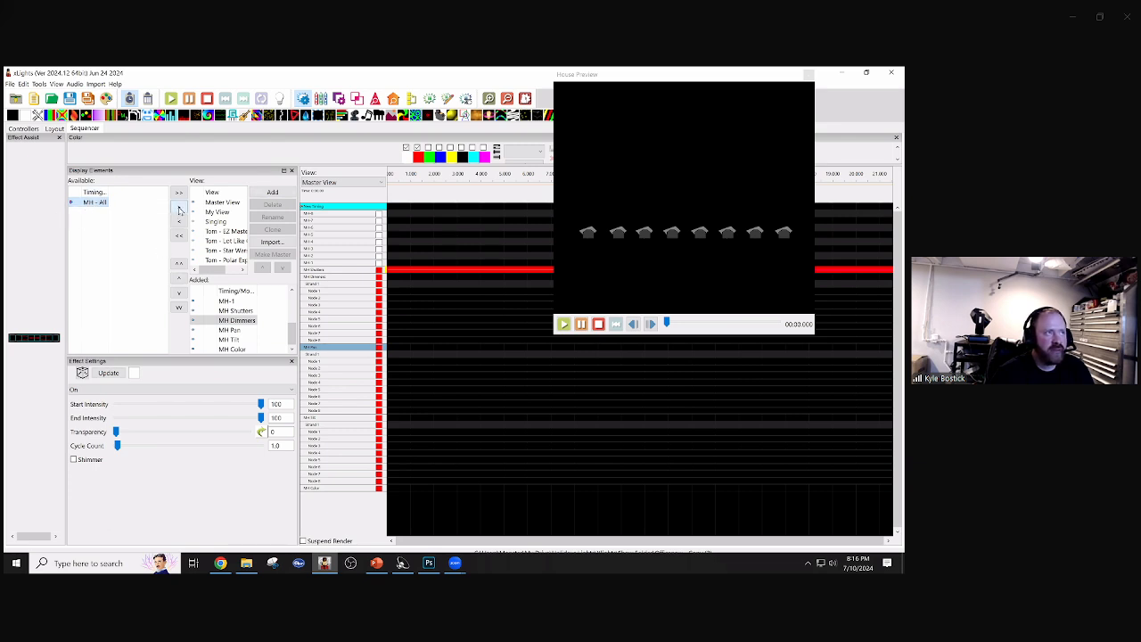
pyautogui.click(180, 210)
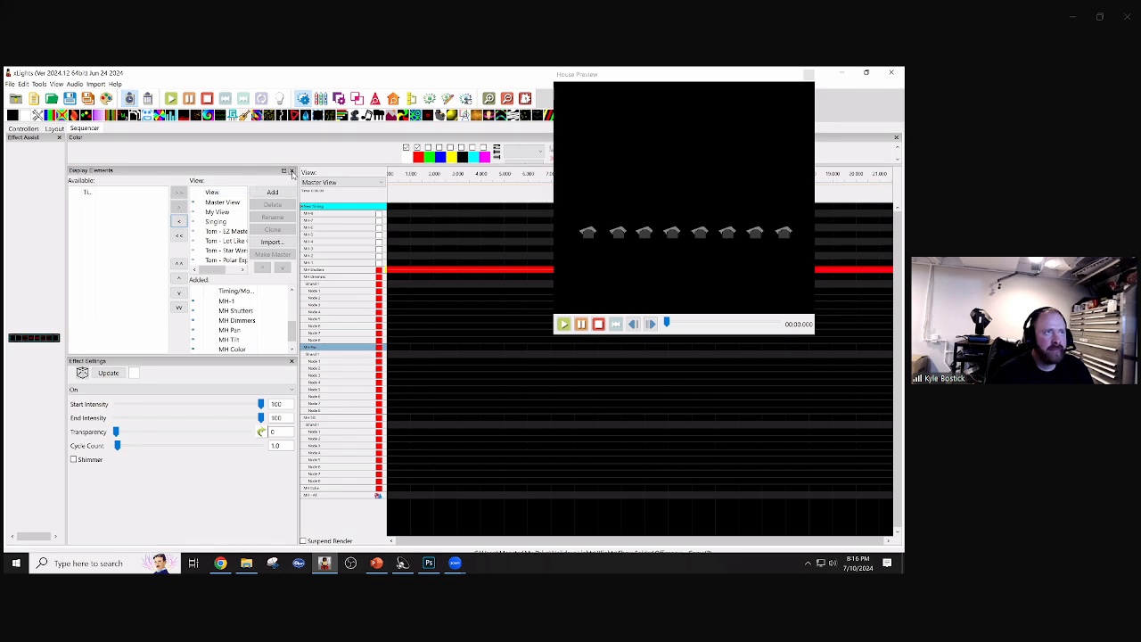
pyautogui.click(291, 171)
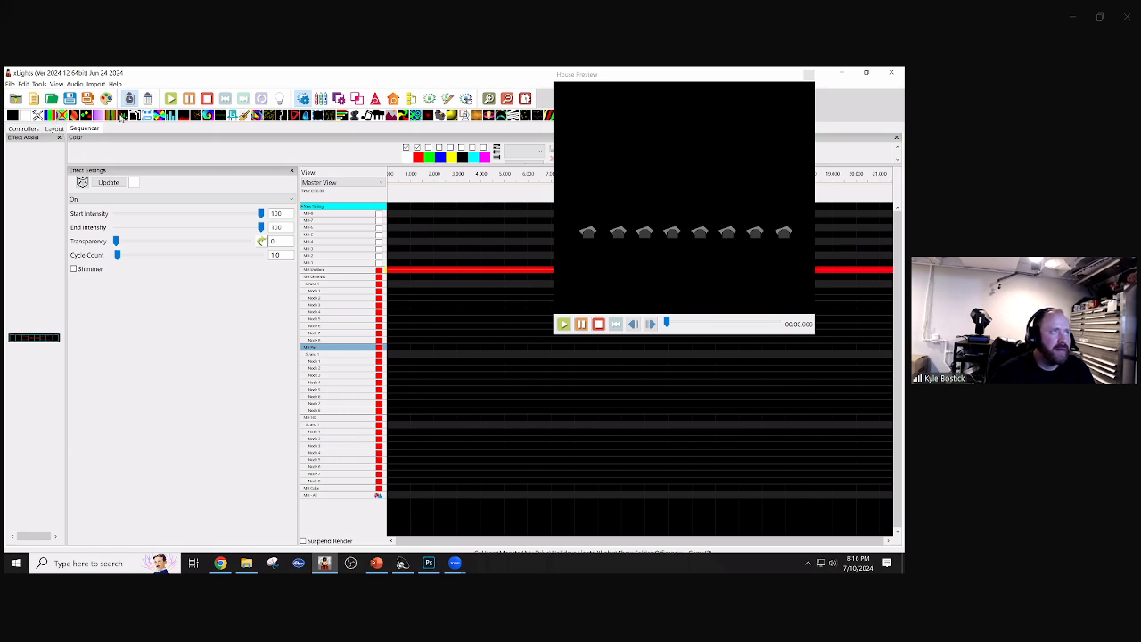
# - Try a single DMX effect on MH Pan with Ramp value curves on channels 1 and 2, and remove it
pyautogui.moveTo(123, 116); pyautogui.dragTo(415, 349)
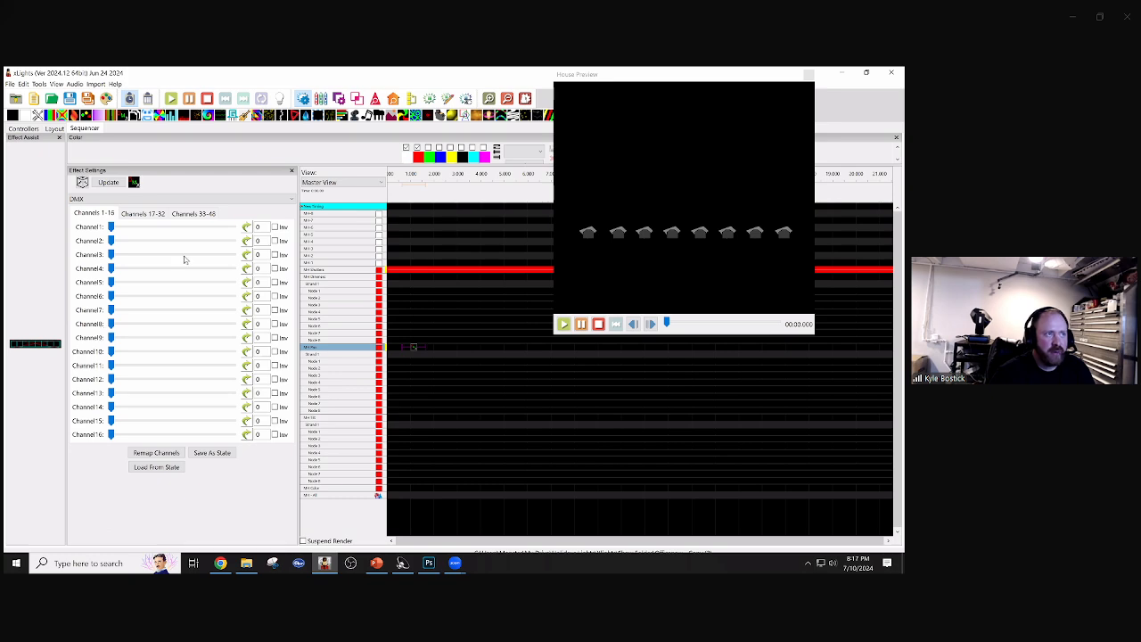
pyautogui.click(251, 227)
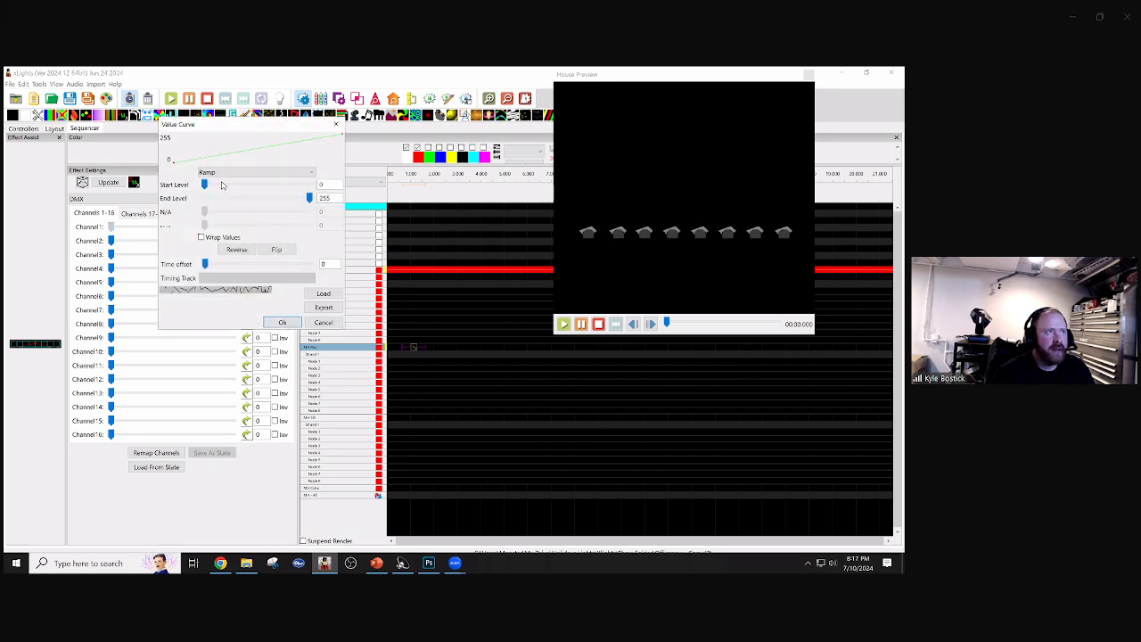
pyautogui.click(282, 321)
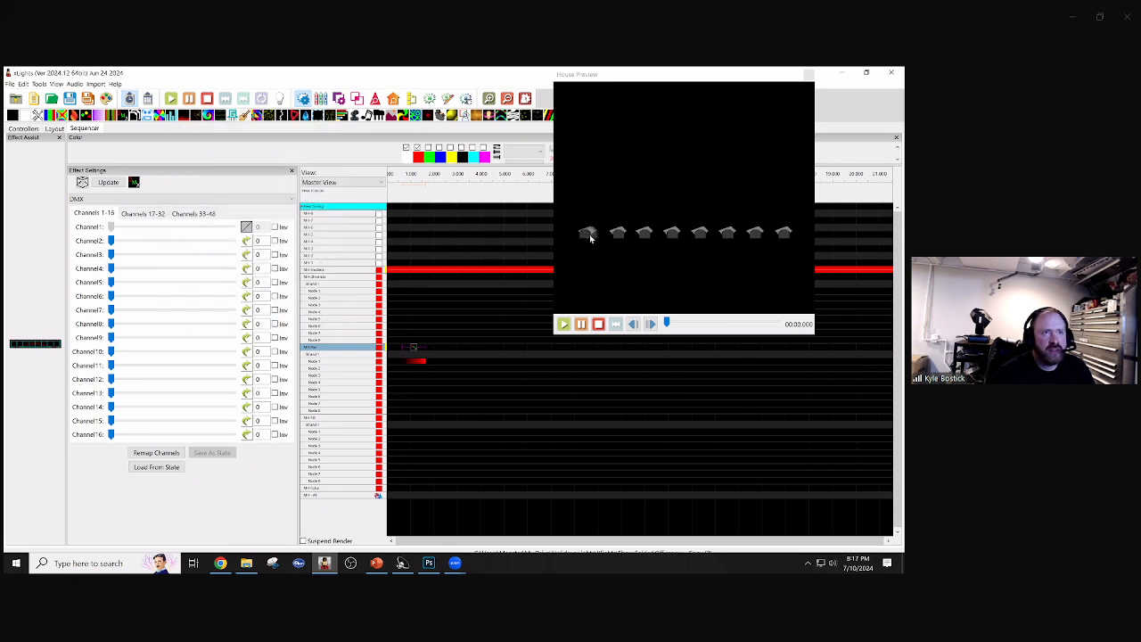
pyautogui.click(247, 241)
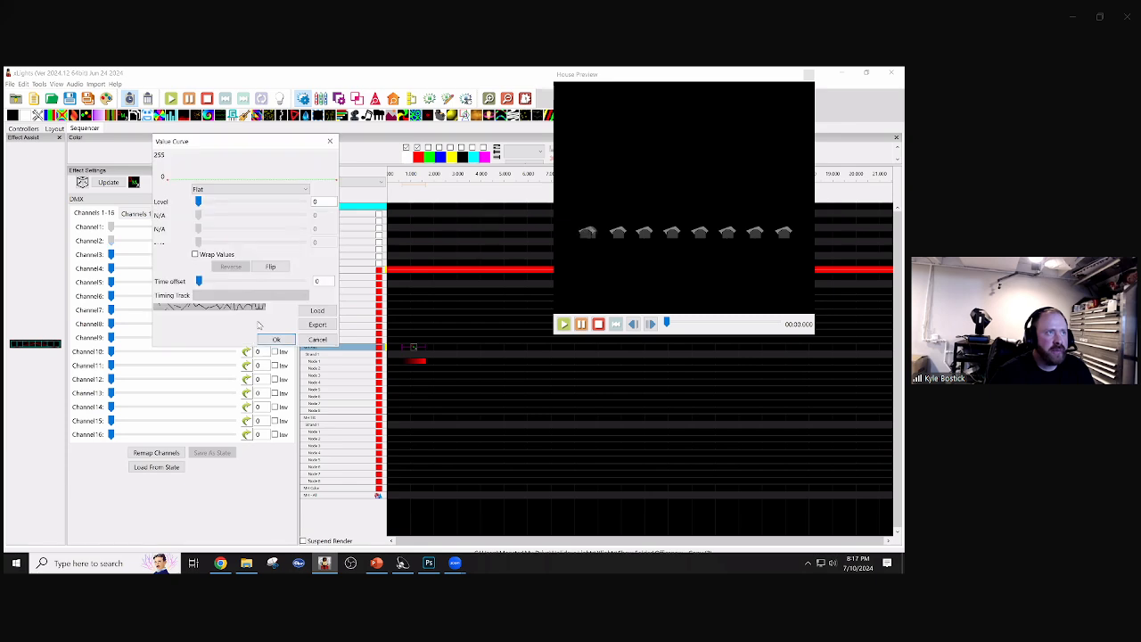
pyautogui.click(235, 190)
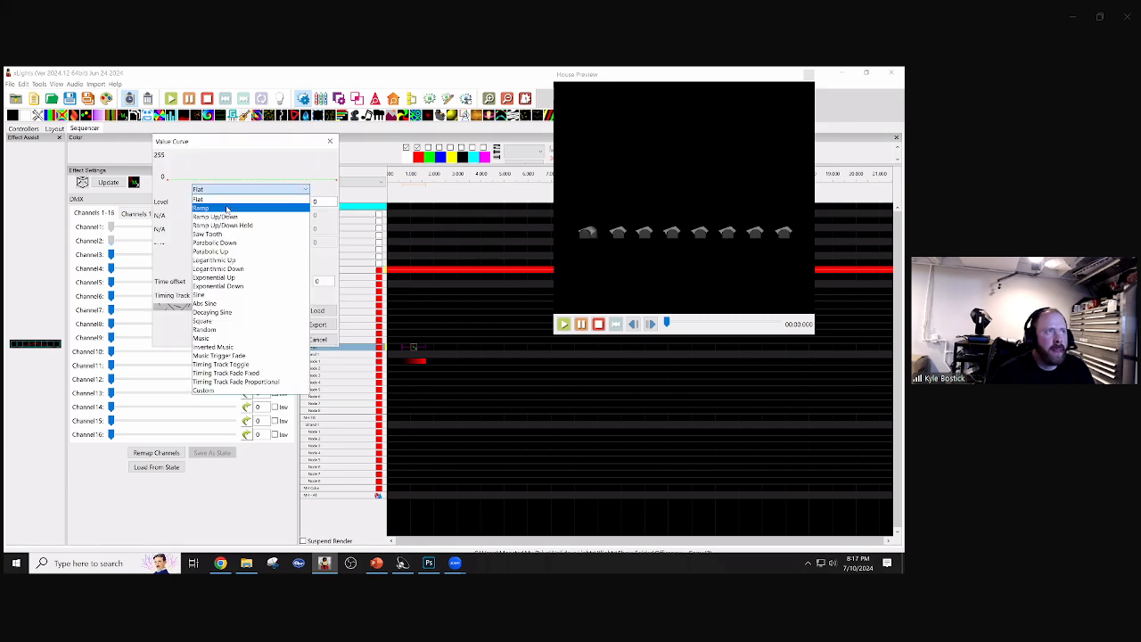
pyautogui.click(230, 202)
pyautogui.click(277, 340)
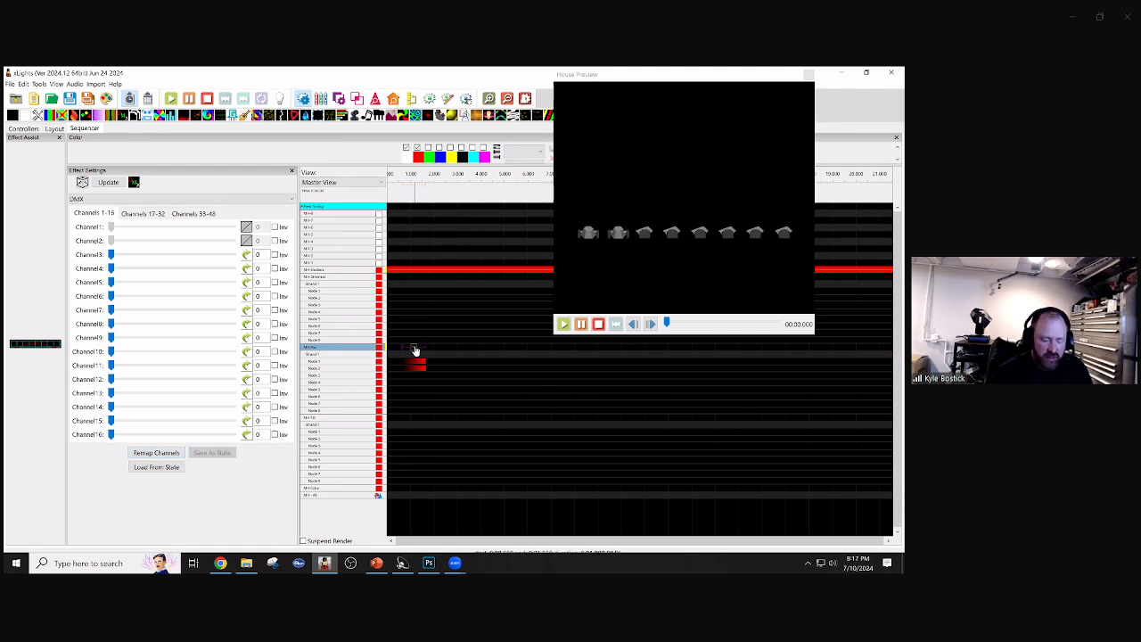
pyautogui.press('Delete')
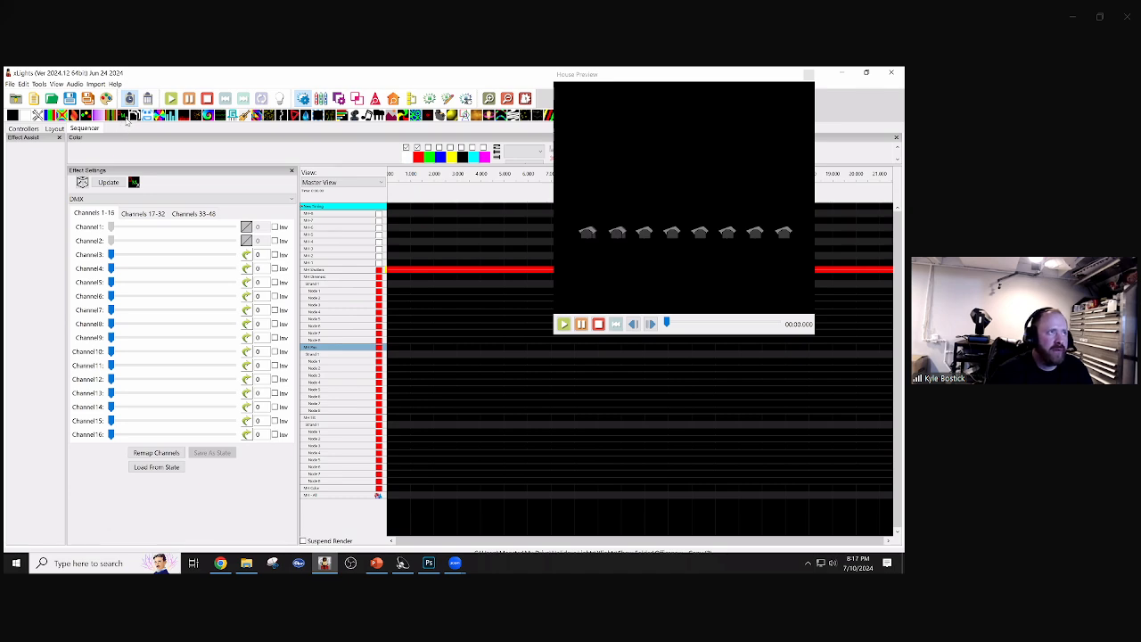
# - Place a DMX effect on Node 1 of MH Pan and paste copies of it onto Nodes 2 through 8
pyautogui.moveTo(128, 122); pyautogui.dragTo(402, 363)
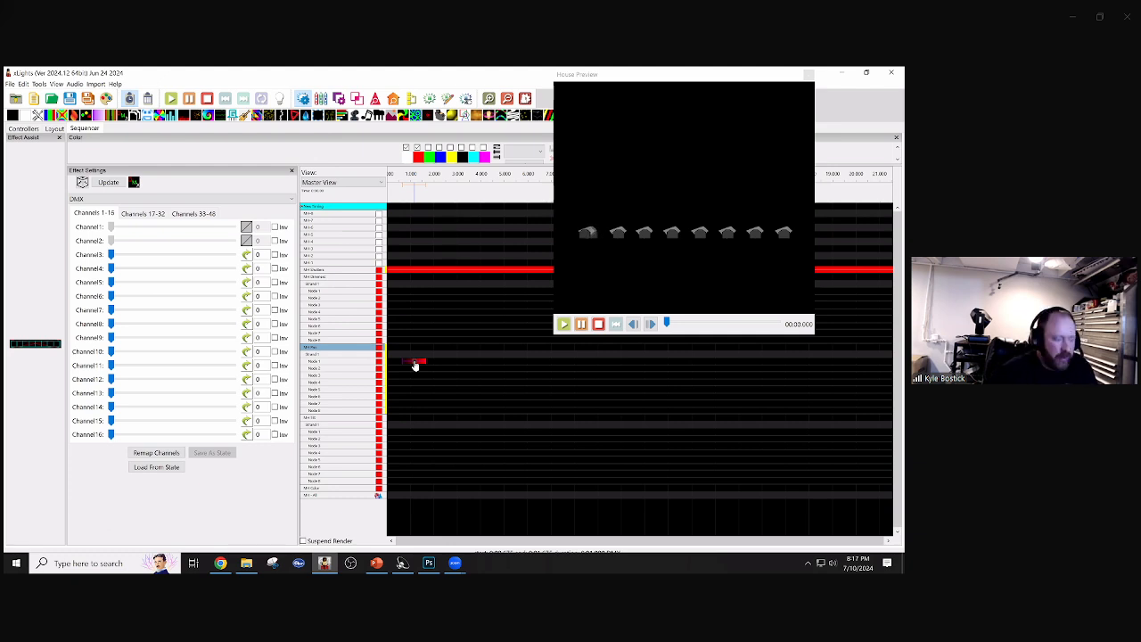
pyautogui.click(404, 368)
pyautogui.hotkey('ctrl', 'v')
pyautogui.click(404, 375)
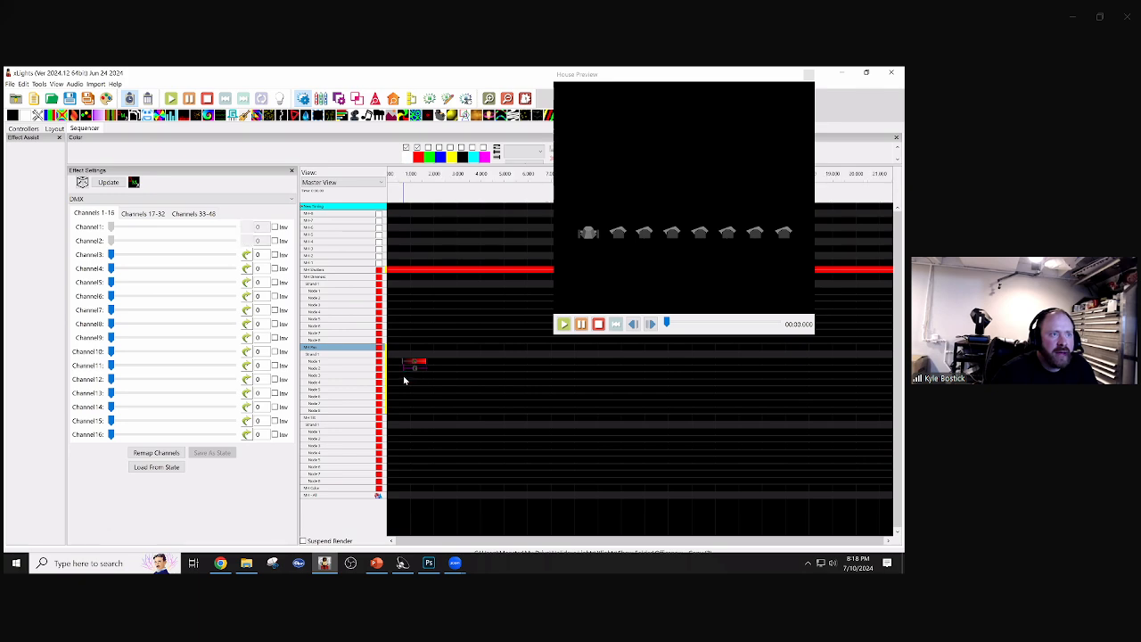
pyautogui.hotkey('ctrl', 'v')
pyautogui.click(404, 383)
pyautogui.hotkey('ctrl', 'v')
pyautogui.click(405, 390)
pyautogui.hotkey('ctrl', 'v')
pyautogui.click(405, 397)
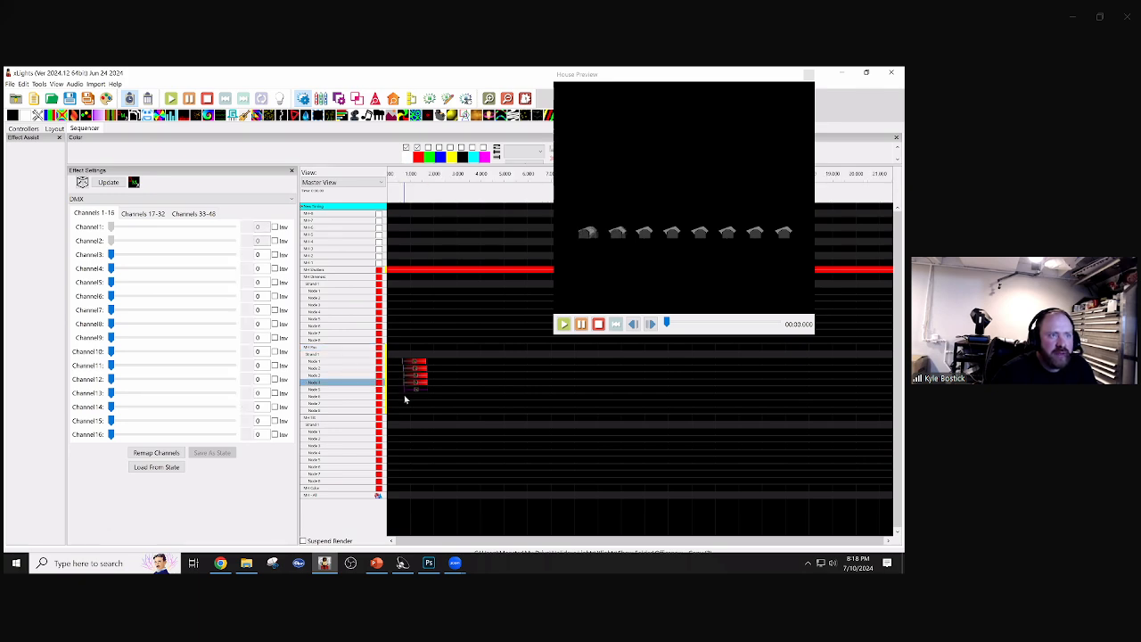
pyautogui.hotkey('ctrl', 'v')
pyautogui.click(406, 404)
pyautogui.hotkey('ctrl', 'v')
pyautogui.click(406, 411)
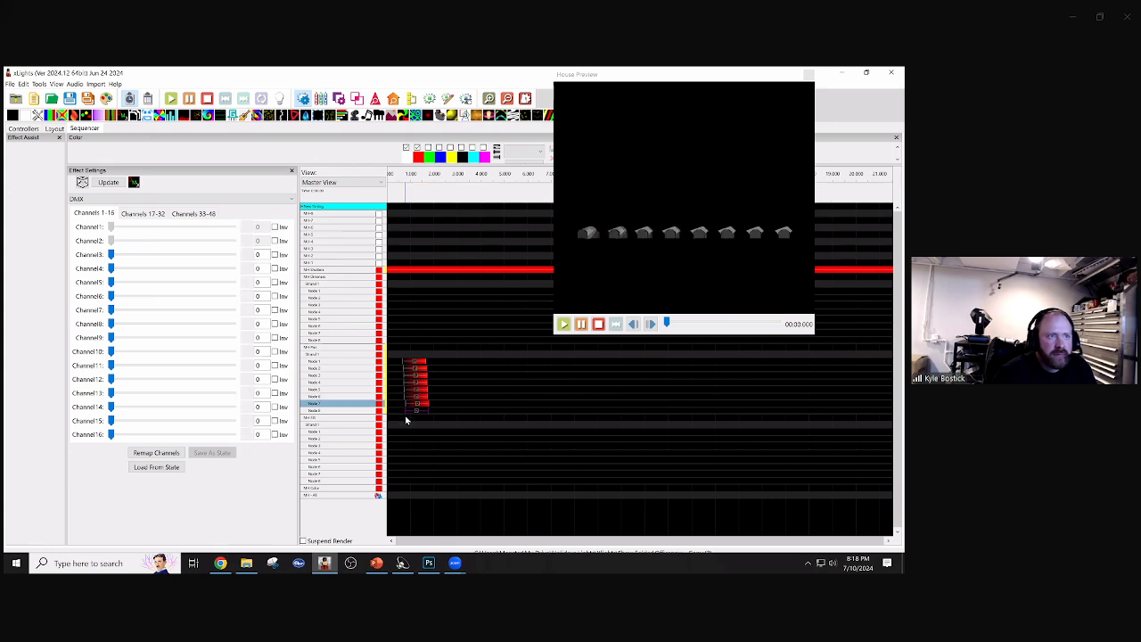
pyautogui.hotkey('ctrl', 'v')
# - Align both the start and end times of the eight MH Pan node effects
pyautogui.moveTo(399, 360); pyautogui.dragTo(433, 420)
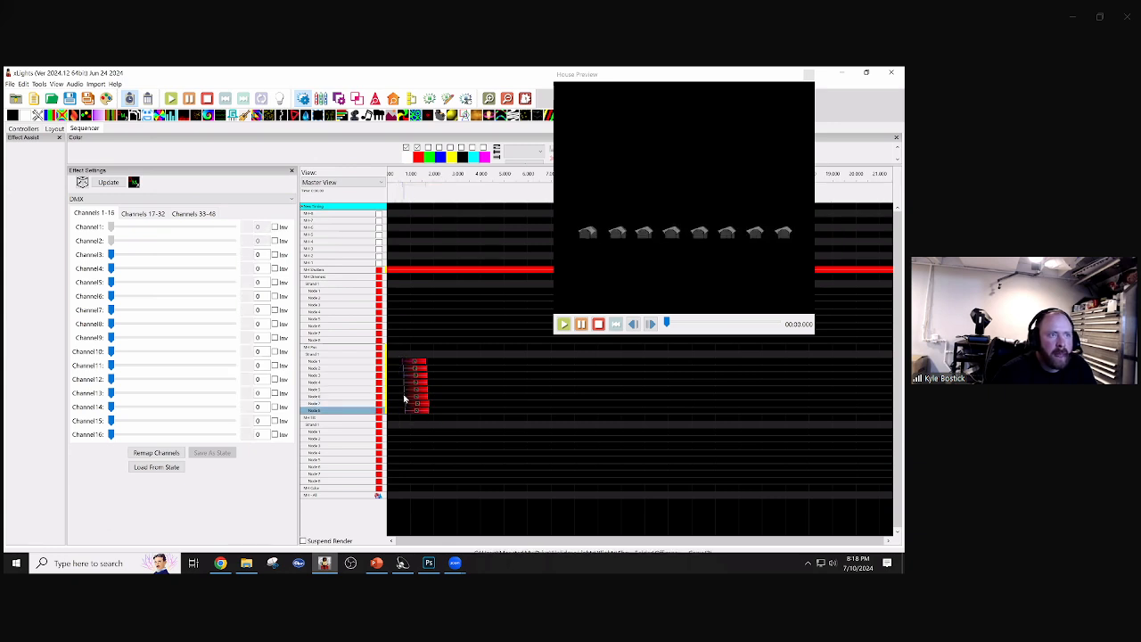
pyautogui.rightClick(404, 395)
pyautogui.moveTo(446, 296)
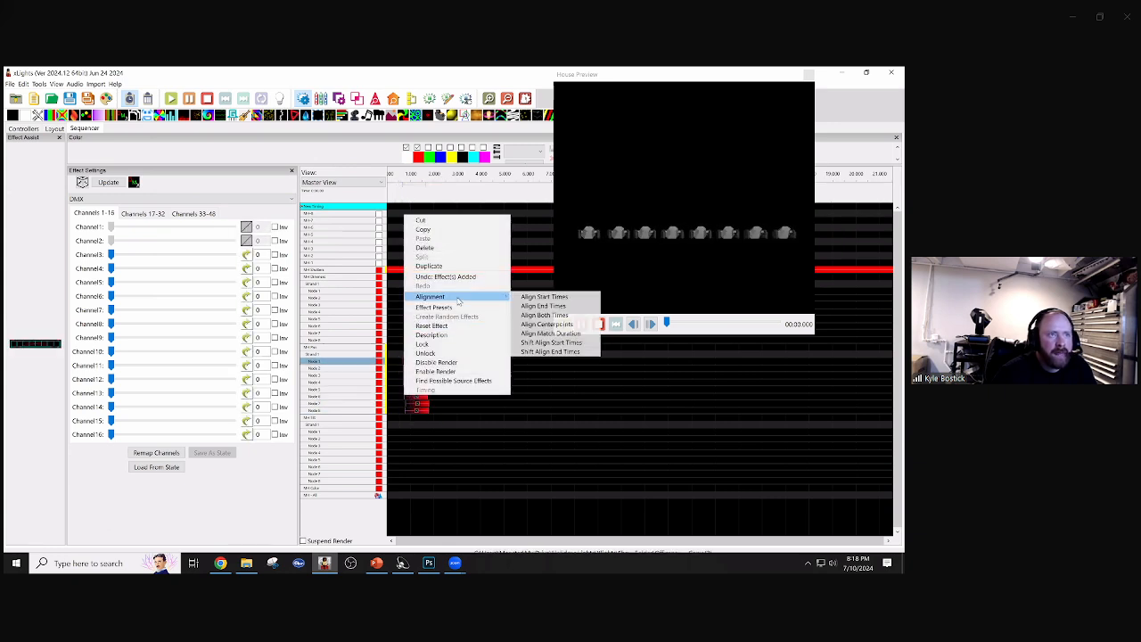
pyautogui.click(540, 318)
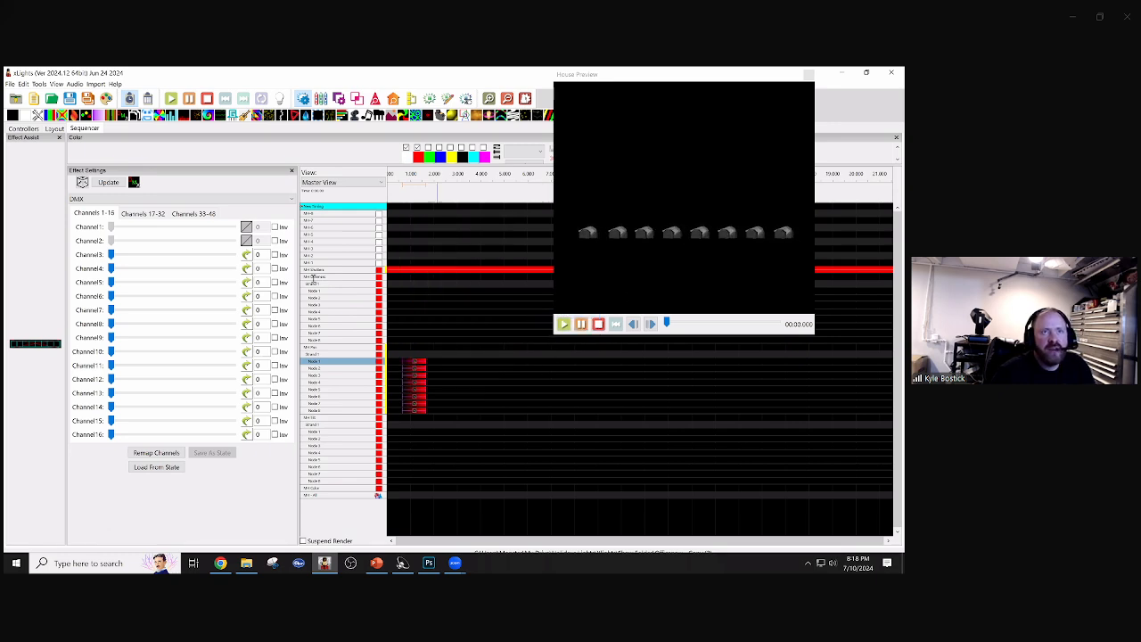
# - Give channel 1 of the Node 1 pan effect a Ramp value curve with start level 86 and end level 172
pyautogui.click(248, 228)
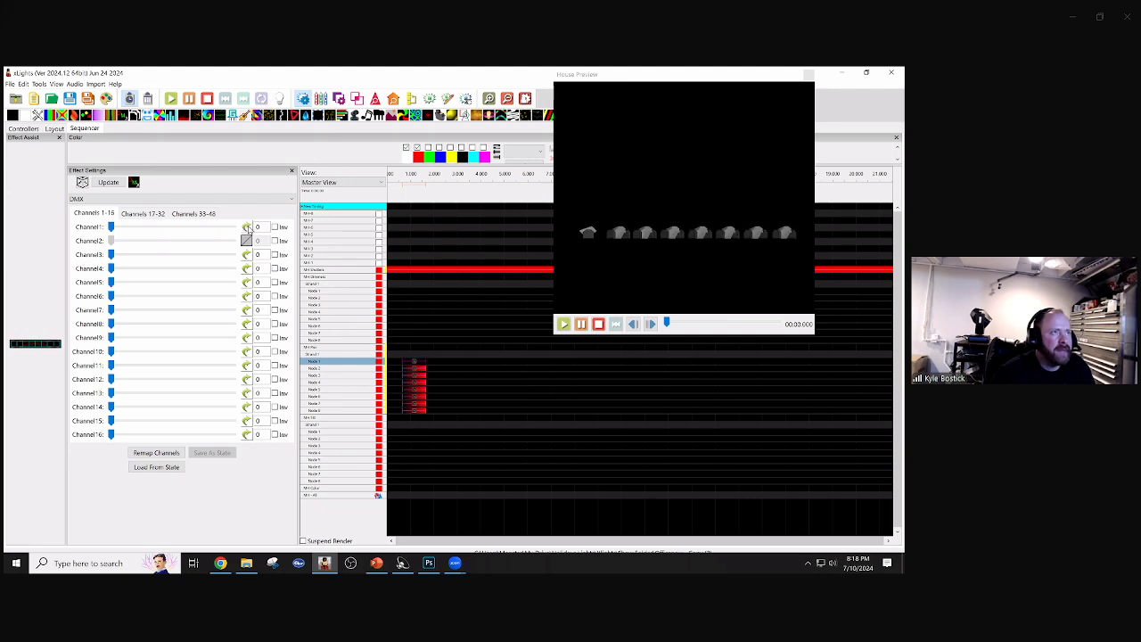
pyautogui.click(276, 174)
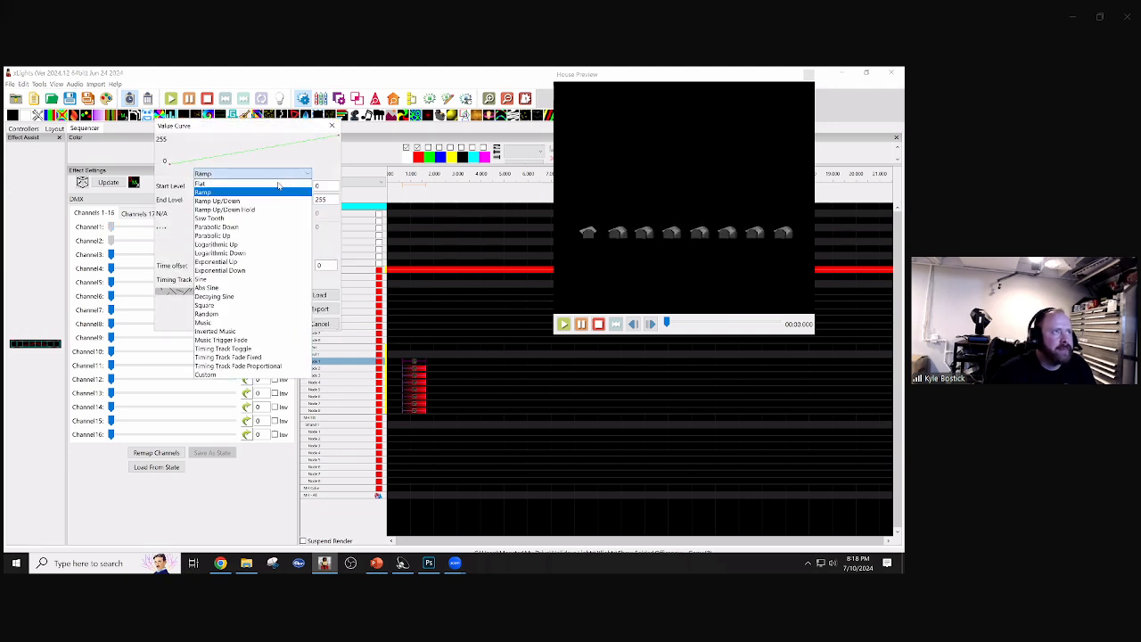
pyautogui.moveTo(329, 199); pyautogui.dragTo(289, 204)
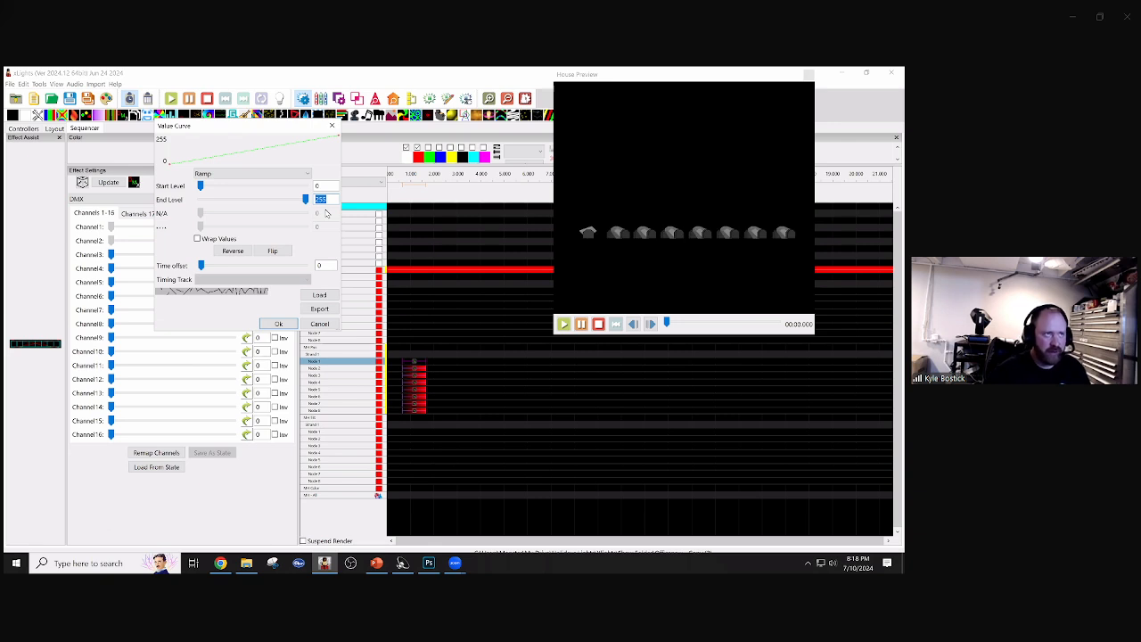
pyautogui.moveTo(324, 186); pyautogui.dragTo(283, 190)
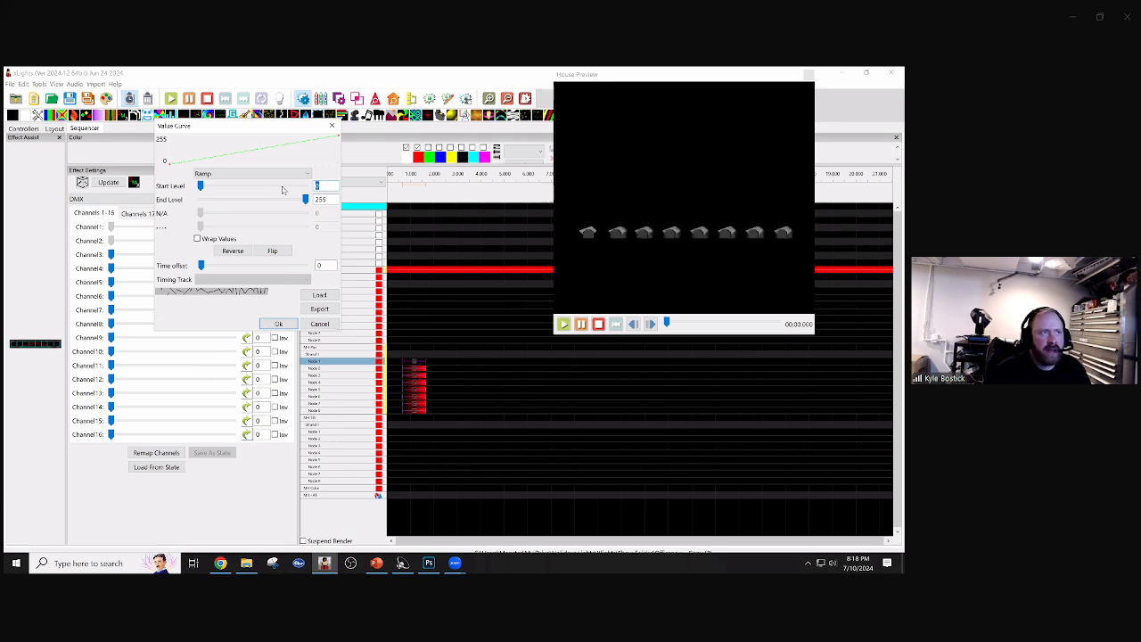
pyautogui.moveTo(201, 186); pyautogui.dragTo(235, 186)
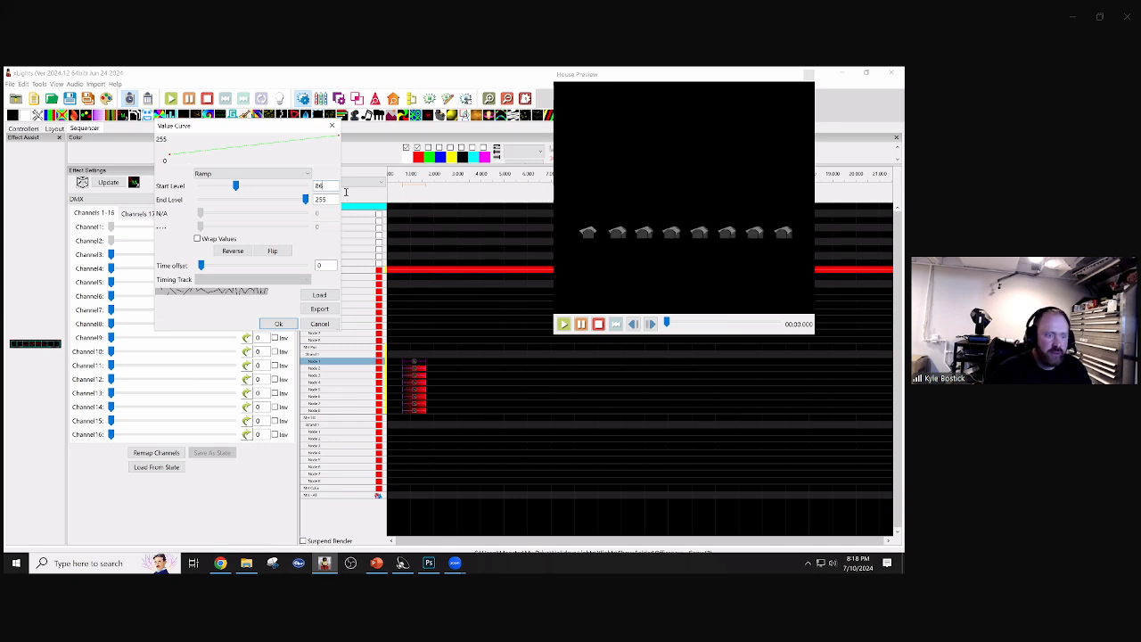
pyautogui.moveTo(305, 199); pyautogui.dragTo(271, 199)
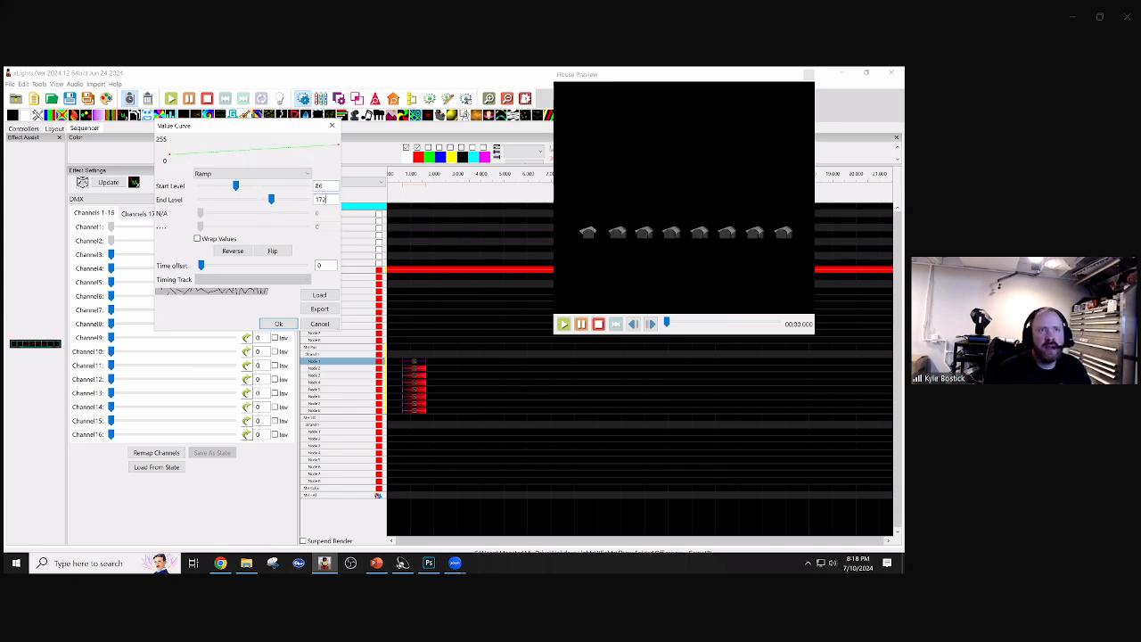
pyautogui.click(278, 323)
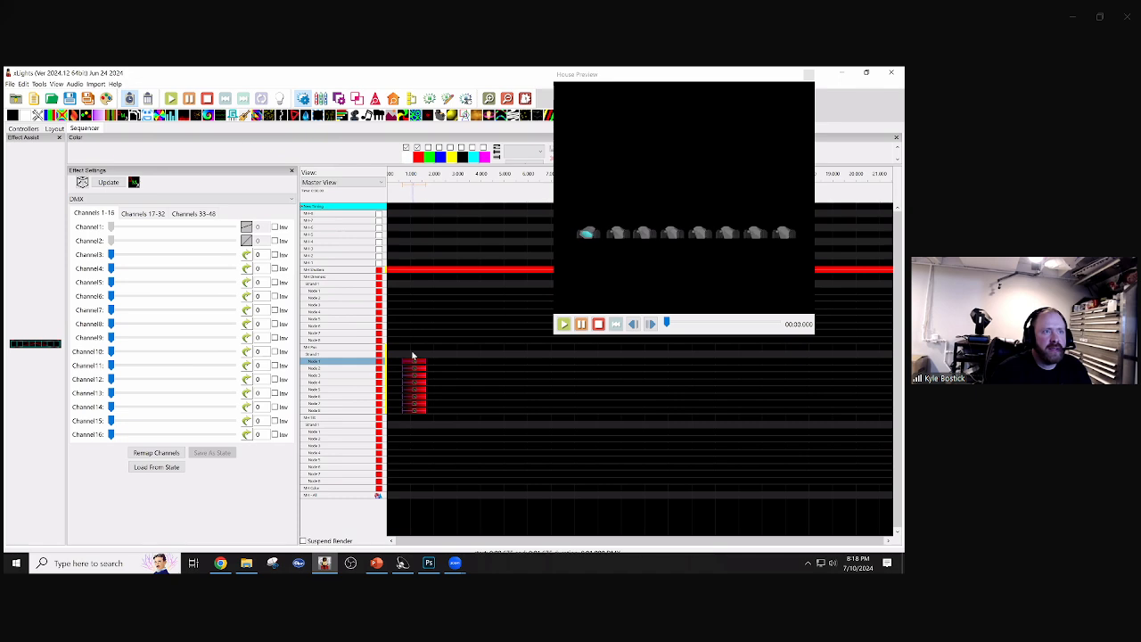
# - Apply the Node 1 ramp settings to the DMX effects on all eight MH Pan nodes
pyautogui.moveTo(412, 352); pyautogui.dragTo(413, 426)
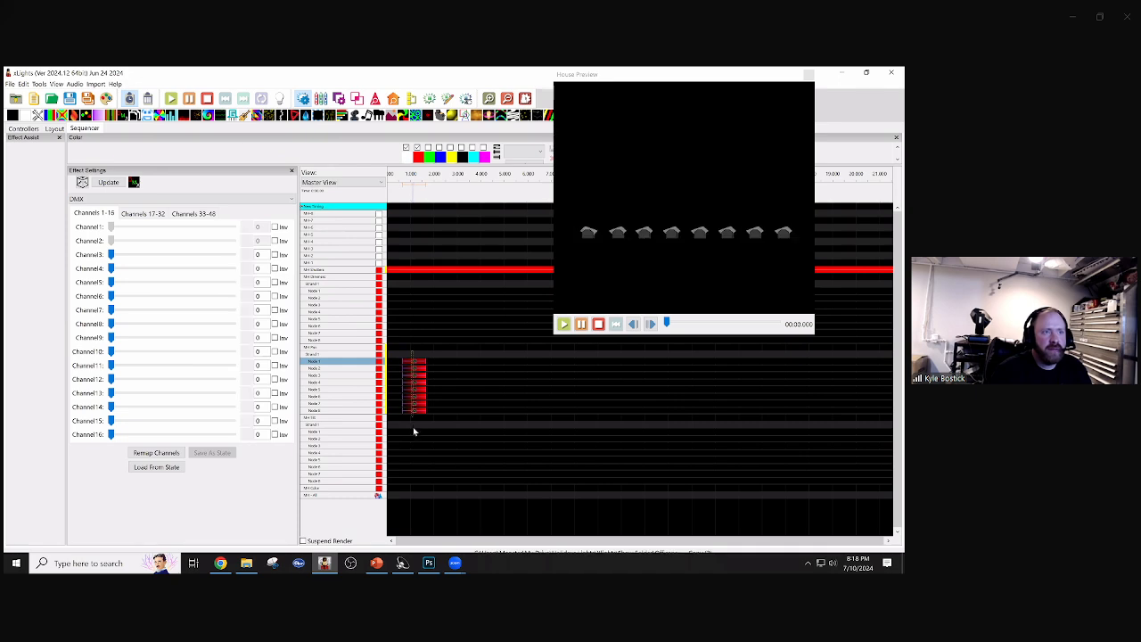
pyautogui.click(108, 182)
pyautogui.press('Return')
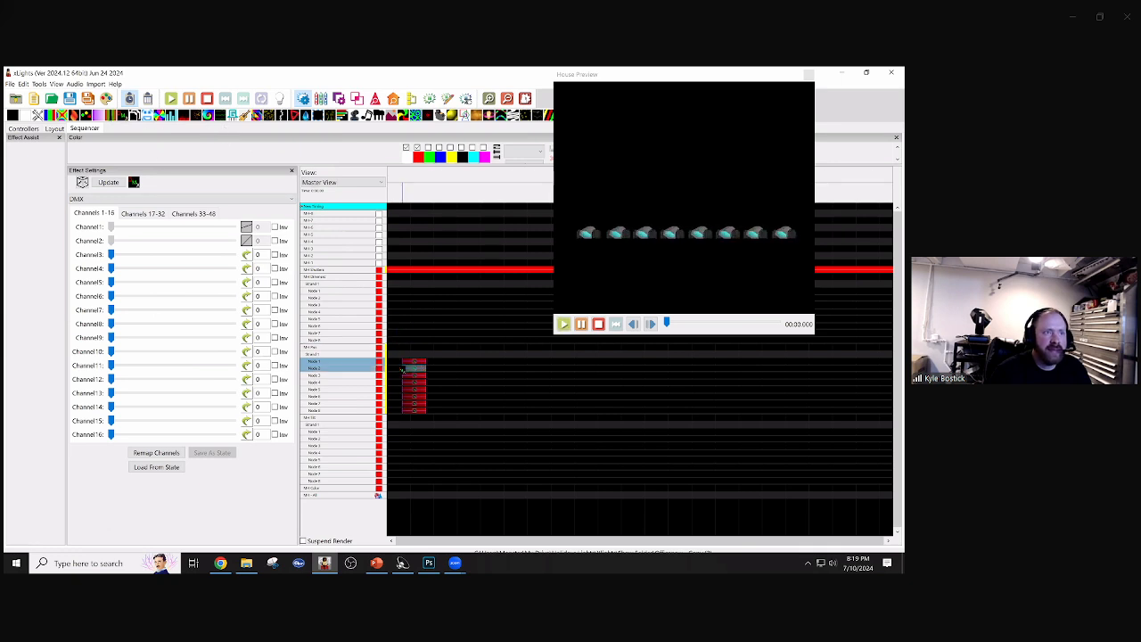
# - Add a DMX effect before the ramp on MH Pan Node 1, with channel 1 fixed at 86 and its value curve off
pyautogui.moveTo(394, 365); pyautogui.dragTo(394, 364)
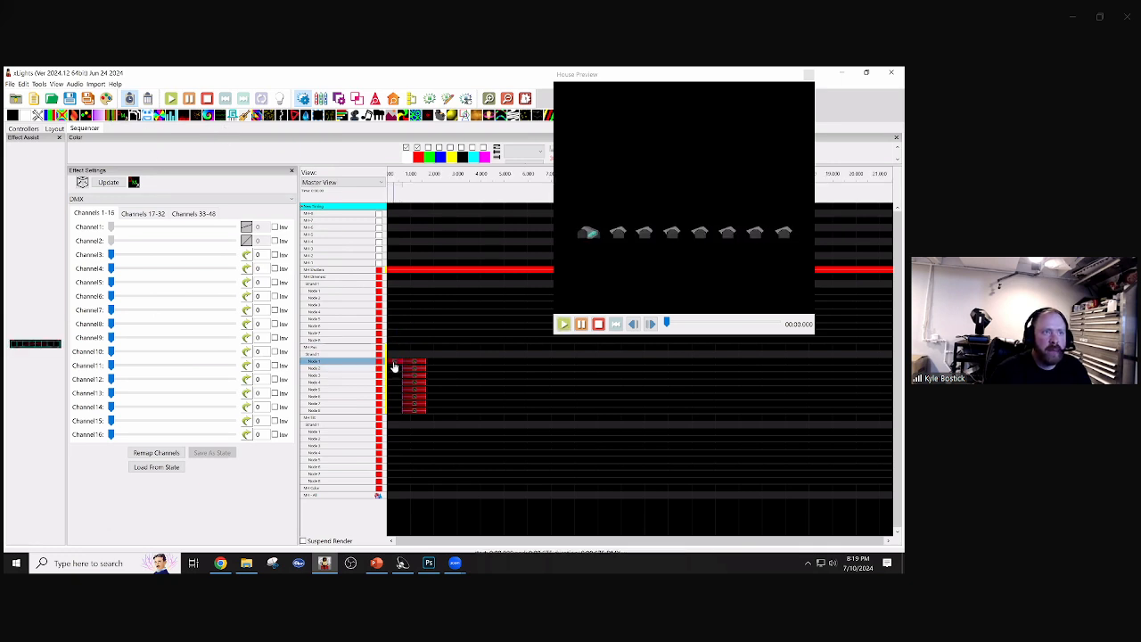
pyautogui.click(248, 228)
pyautogui.moveTo(110, 227); pyautogui.dragTo(152, 227)
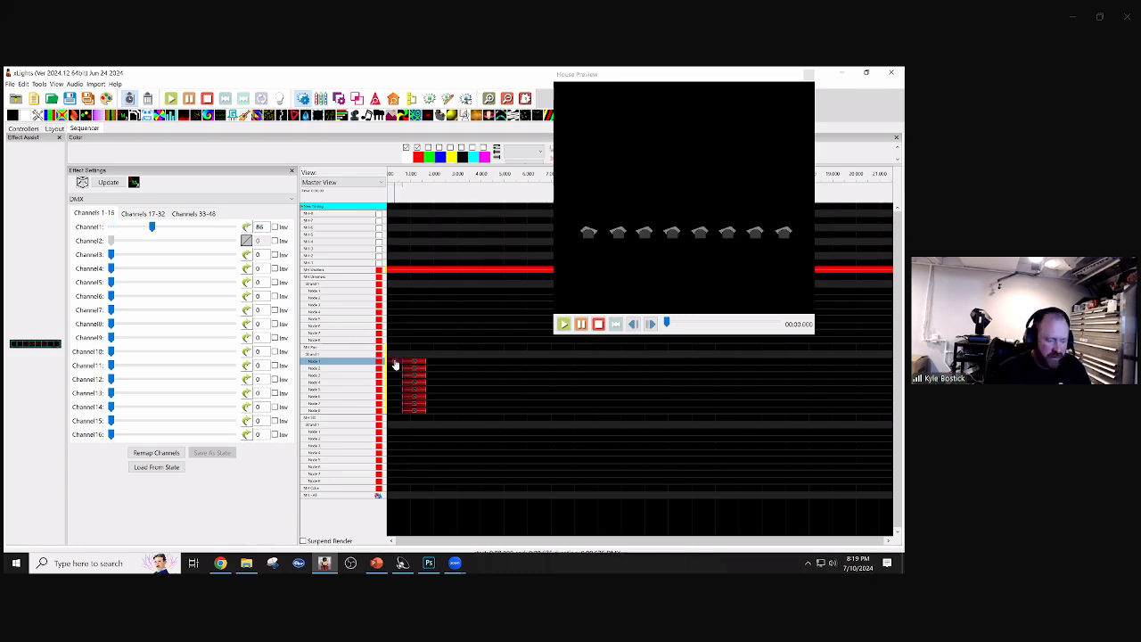
# - Shift the eight MH Pan ramp effects together about 0.6 s forward along the timeline
pyautogui.click(489, 98)
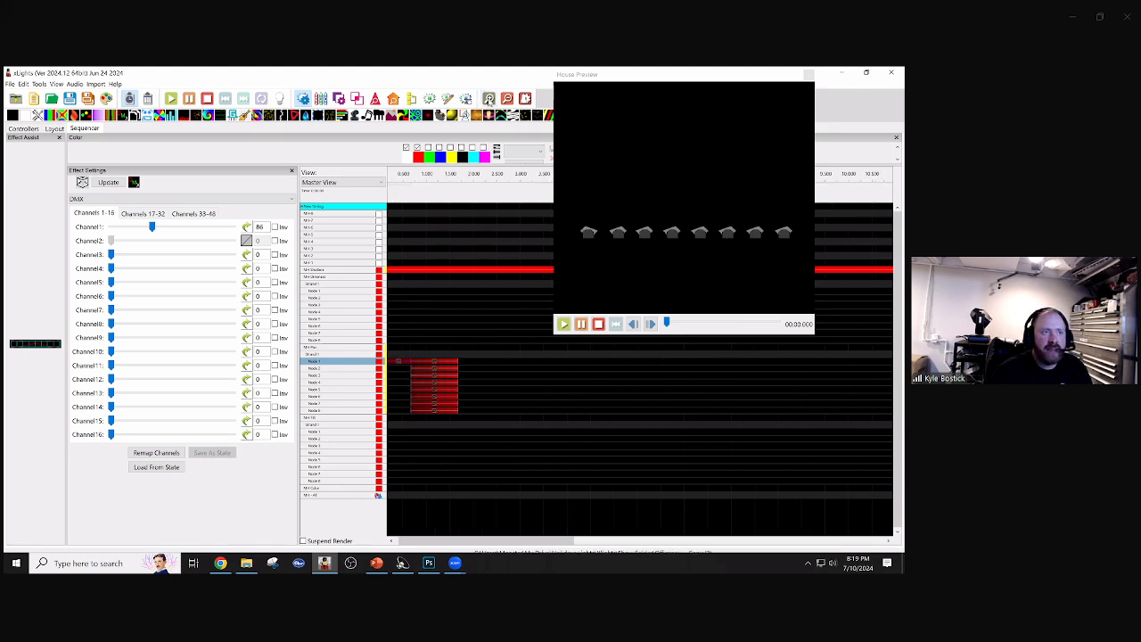
pyautogui.click(489, 101)
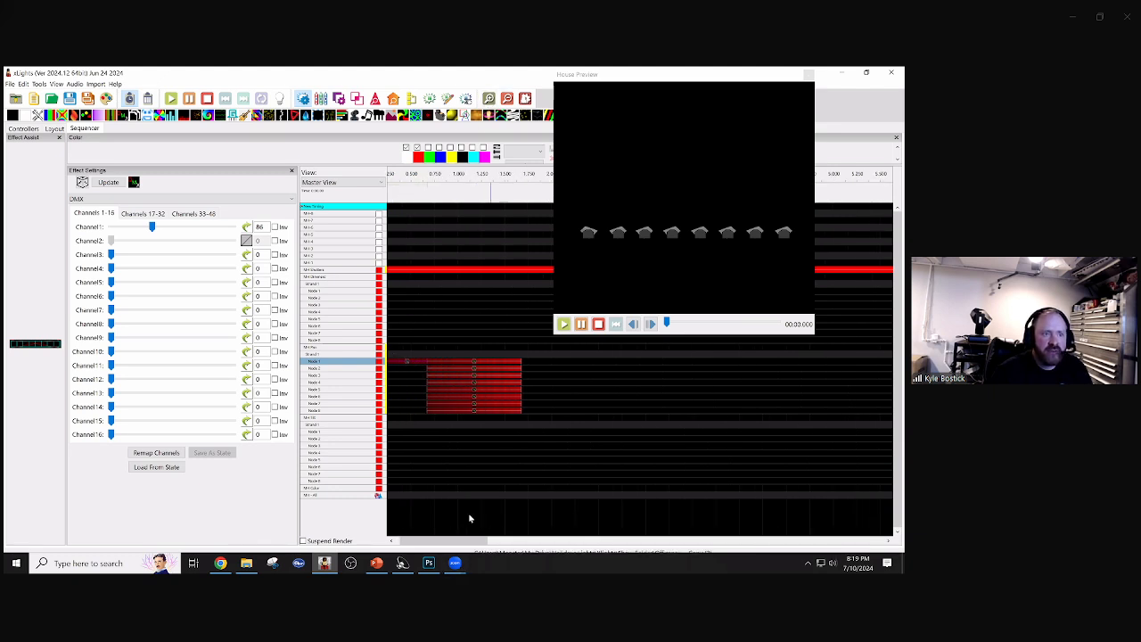
pyautogui.moveTo(465, 541); pyautogui.dragTo(446, 541)
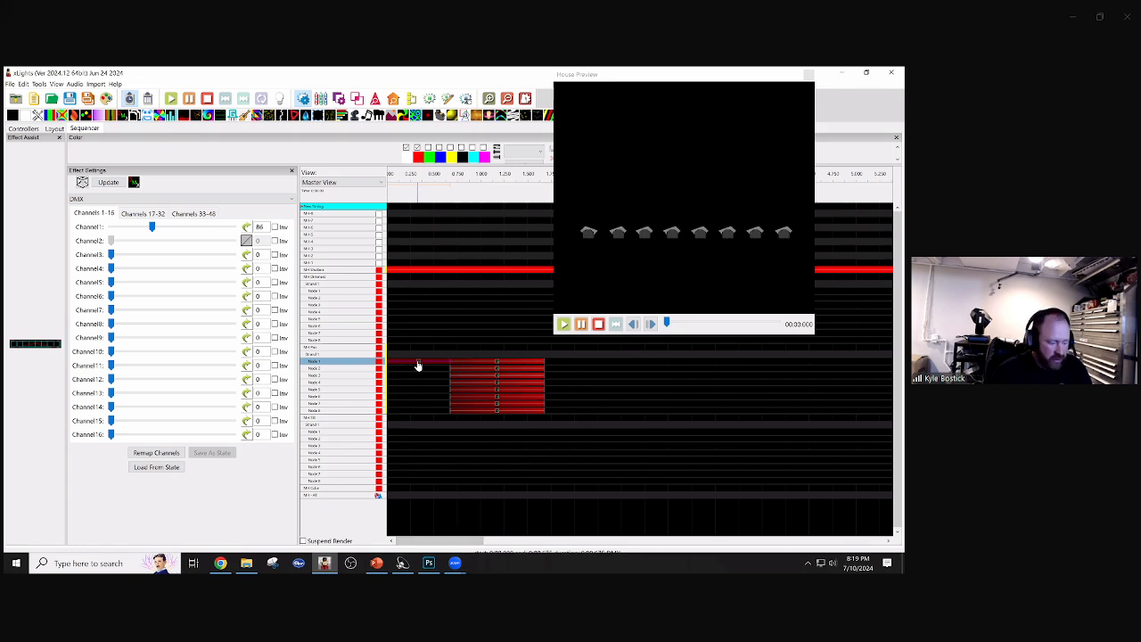
pyautogui.click(409, 372)
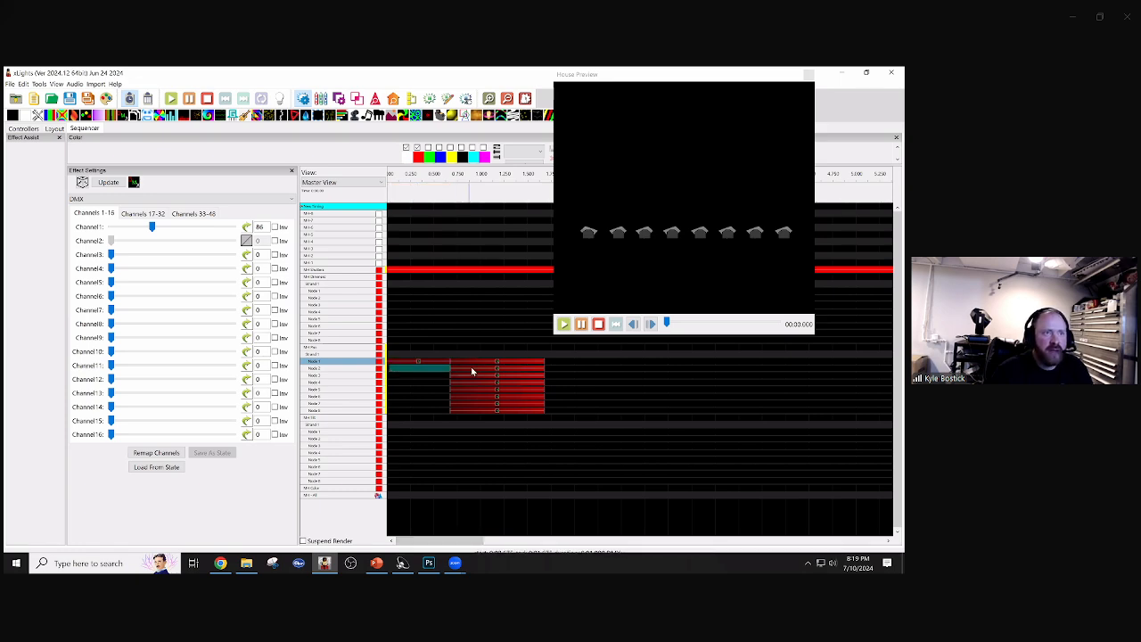
pyautogui.moveTo(478, 352); pyautogui.dragTo(500, 442)
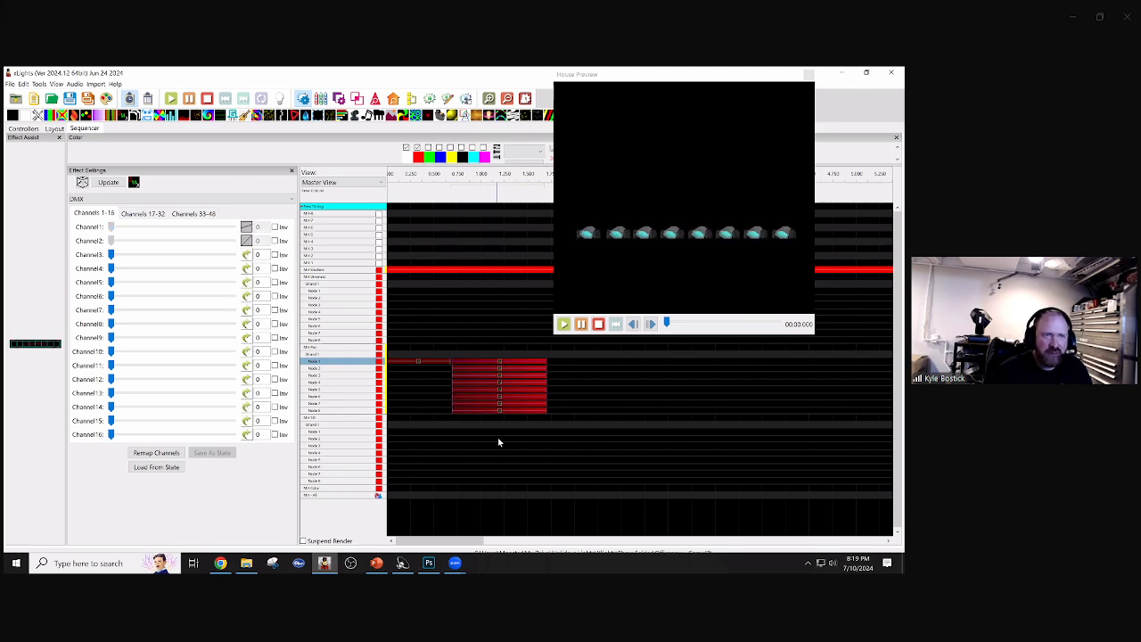
pyautogui.press('Right')
pyautogui.press('Right')
pyautogui.press('Right')
pyautogui.press('Right')
pyautogui.press('Right')
pyautogui.press('Right')
pyautogui.press('Right')
pyautogui.press('Right')
pyautogui.press('Right')
pyautogui.press('Right')
pyautogui.press('Right')
pyautogui.press('Right')
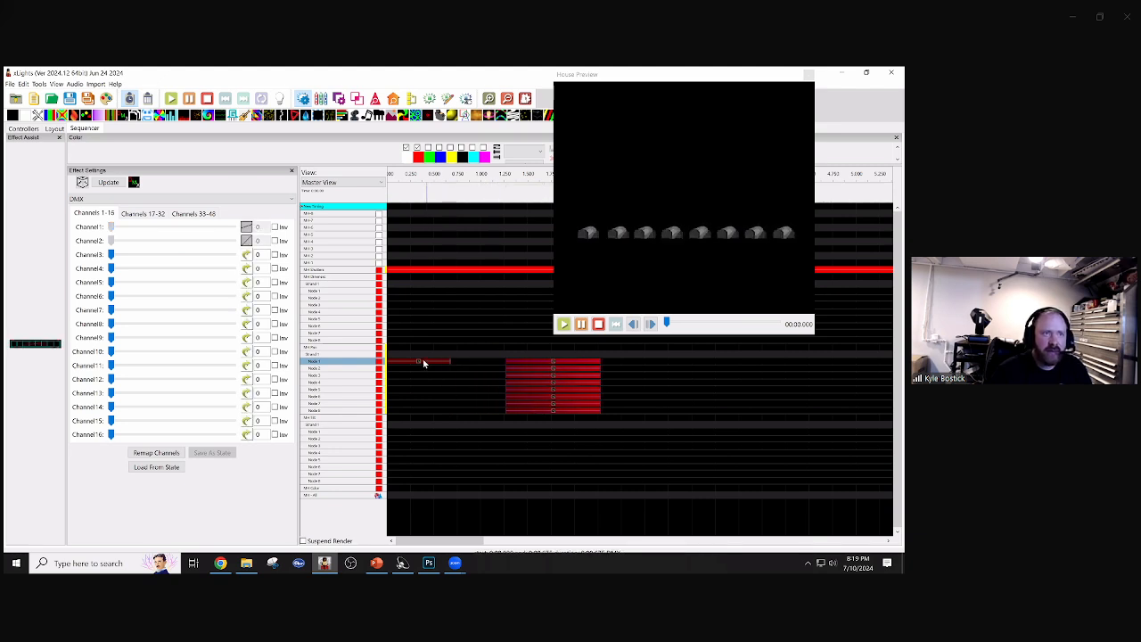
# - Copy the fixed-value DMX effect from MH Pan Node 1 onto Nodes 2 through 8, ahead of their ramps
pyautogui.click(418, 363)
pyautogui.click(401, 370)
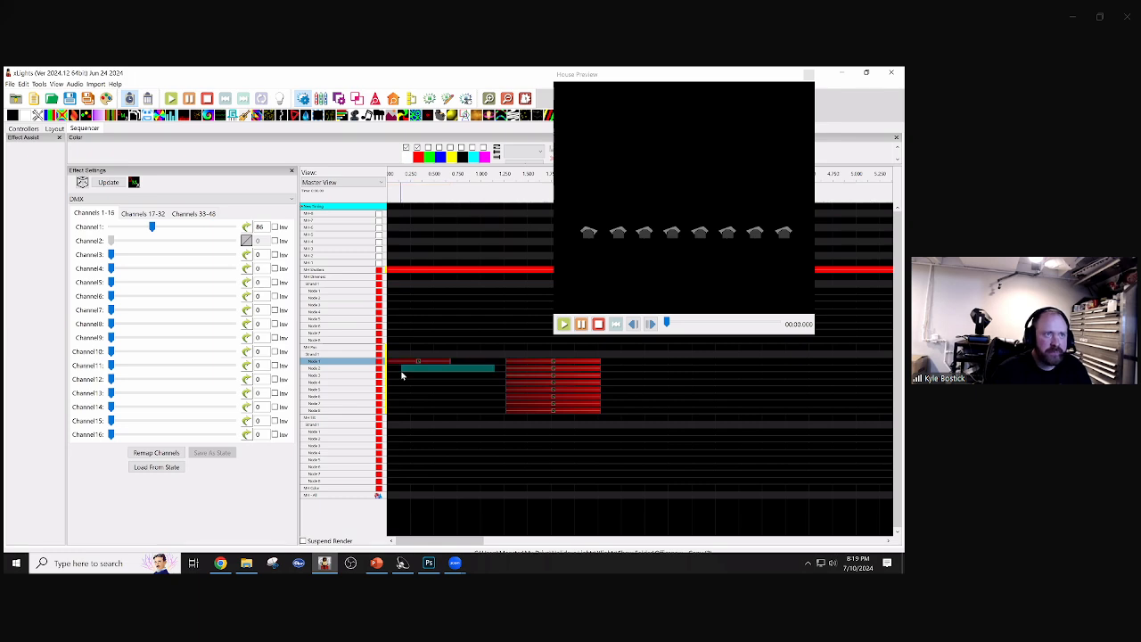
pyautogui.hotkey('ctrl', 'v')
pyautogui.click(404, 376)
pyautogui.hotkey('ctrl', 'v')
pyautogui.click(405, 383)
pyautogui.hotkey('ctrl', 'v')
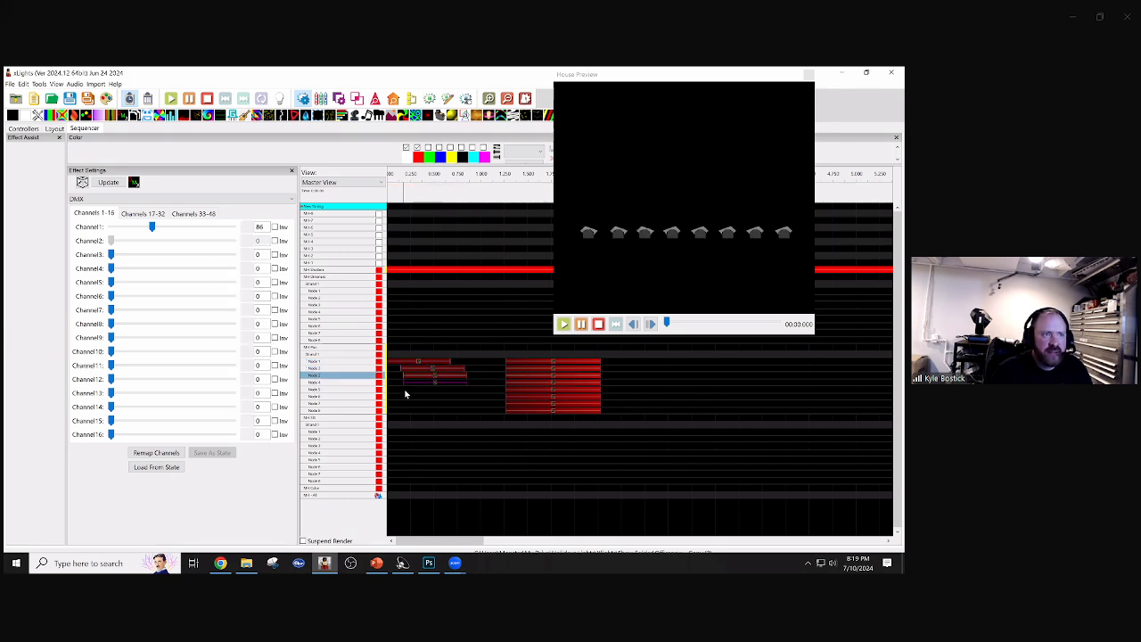
pyautogui.click(405, 389)
pyautogui.hotkey('ctrl', 'v')
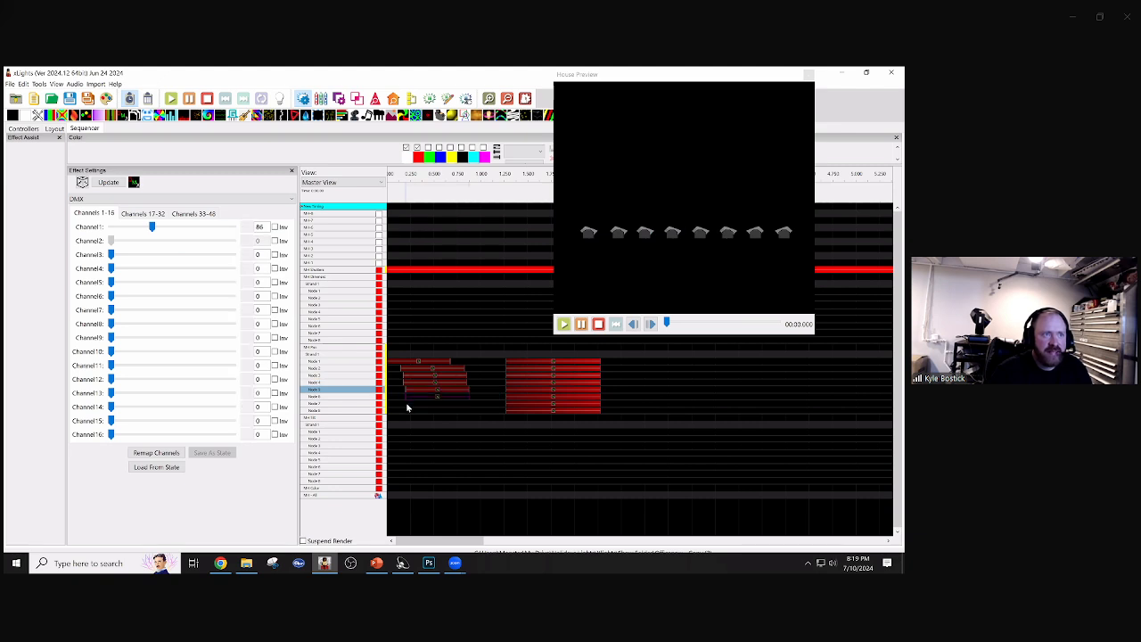
pyautogui.click(406, 397)
pyautogui.hotkey('ctrl', 'v')
pyautogui.click(406, 404)
pyautogui.hotkey('ctrl', 'v')
pyautogui.click(408, 411)
pyautogui.hotkey('ctrl', 'v')
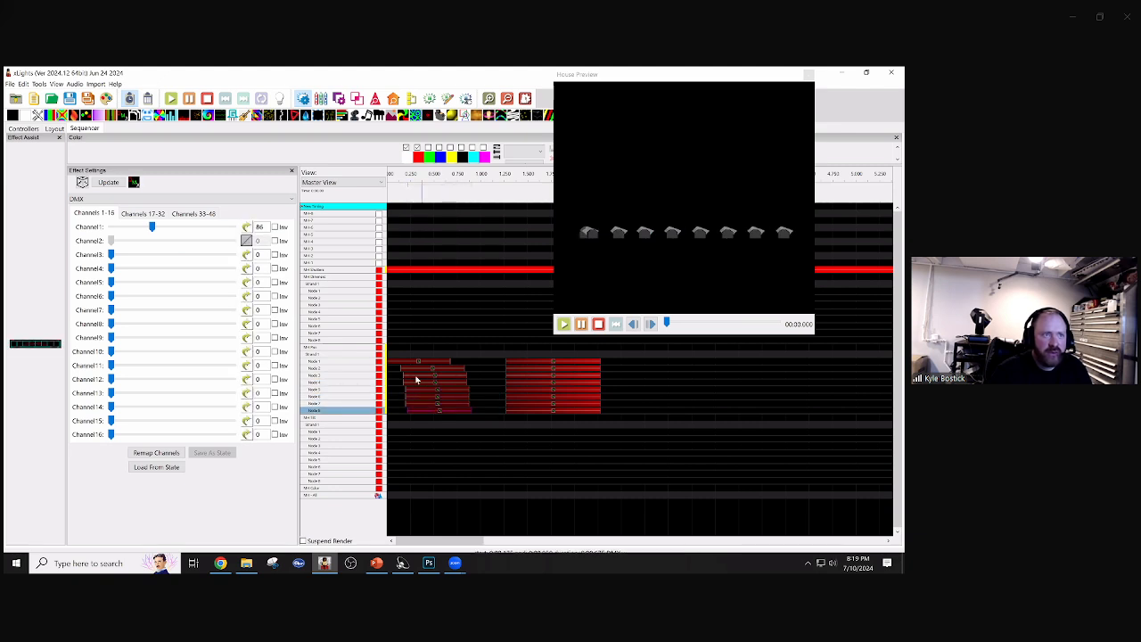
# - Align both the start and end times of the fixed-value DMX effects on MH Pan Nodes 1 to 8 with Node 1
pyautogui.moveTo(412, 363); pyautogui.dragTo(446, 407)
pyautogui.rightClick(443, 403)
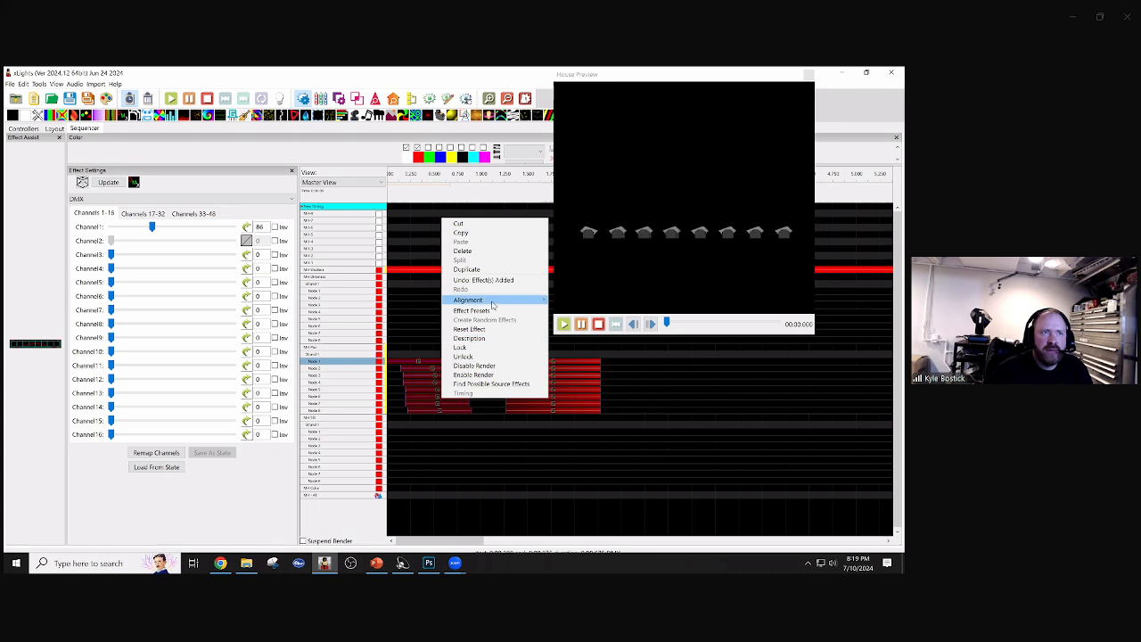
pyautogui.moveTo(499, 299)
pyautogui.click(599, 323)
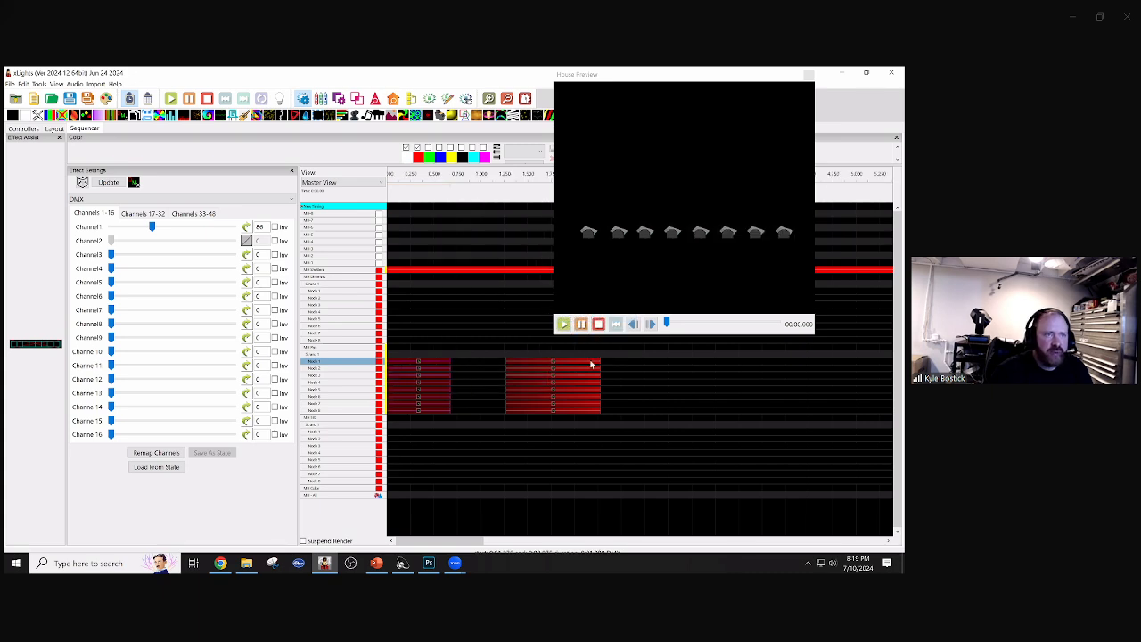
# - Move the MH Pan Node 1 ramp directly after its fixed-value effect and align both times of the other nodes' ramps to it
pyautogui.click(486, 366)
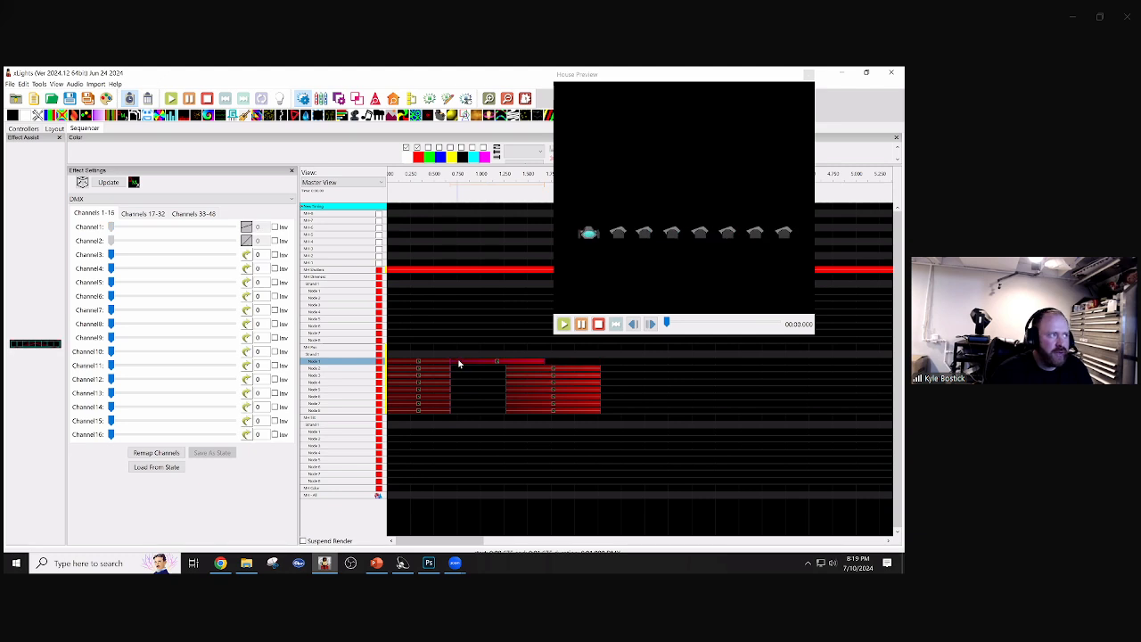
pyautogui.moveTo(479, 346); pyautogui.dragTo(564, 425)
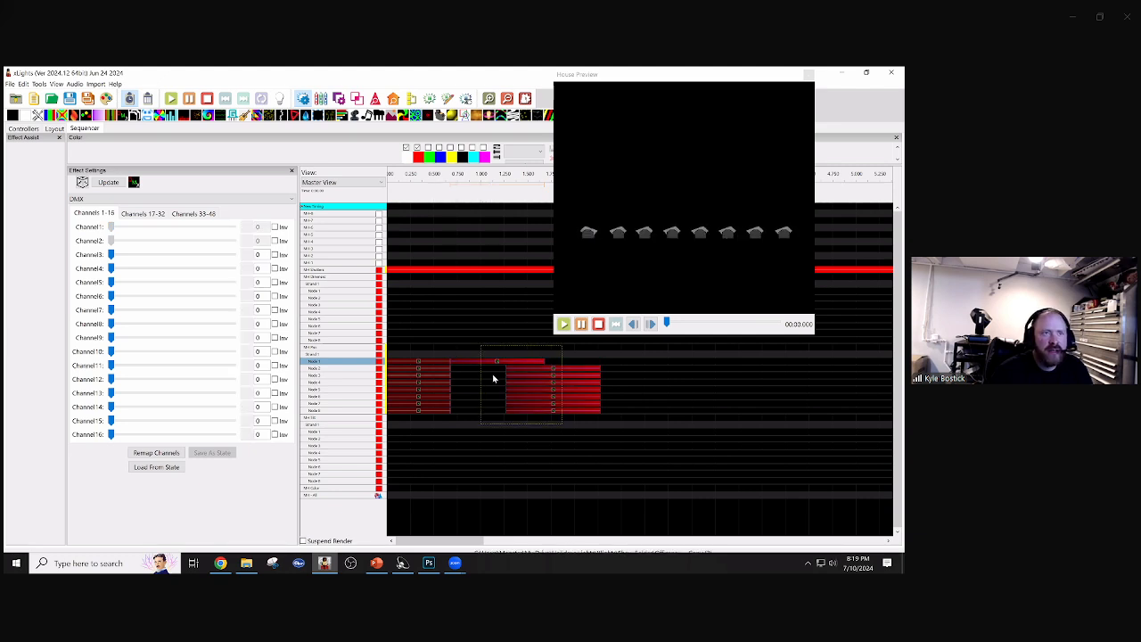
pyautogui.click(495, 364)
pyautogui.rightClick(496, 365)
pyautogui.moveTo(548, 444)
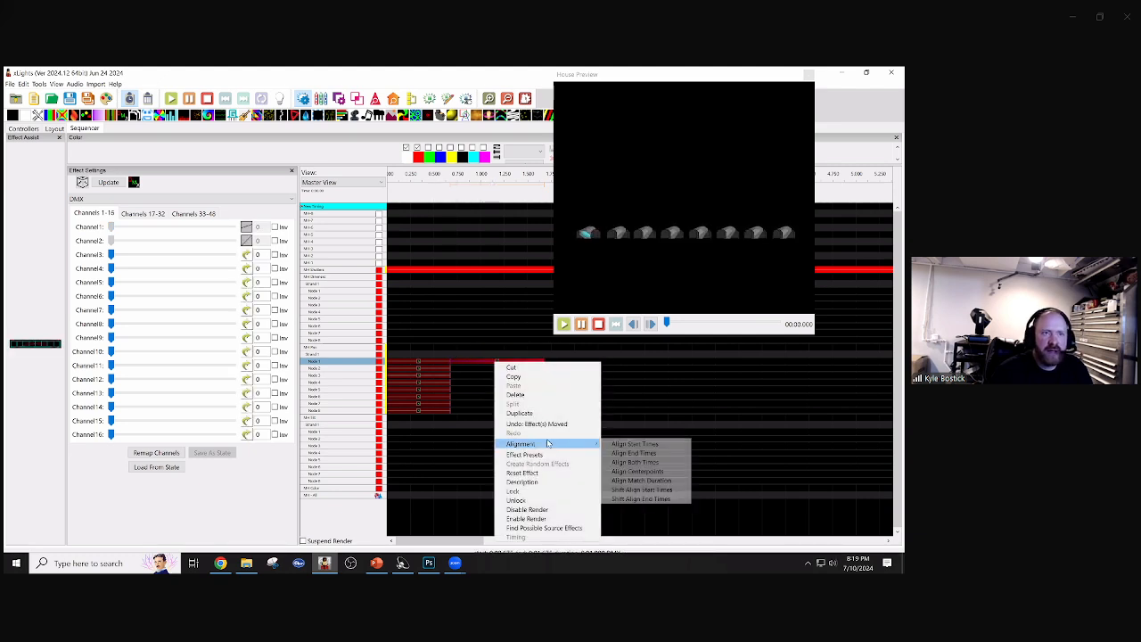
pyautogui.click(643, 463)
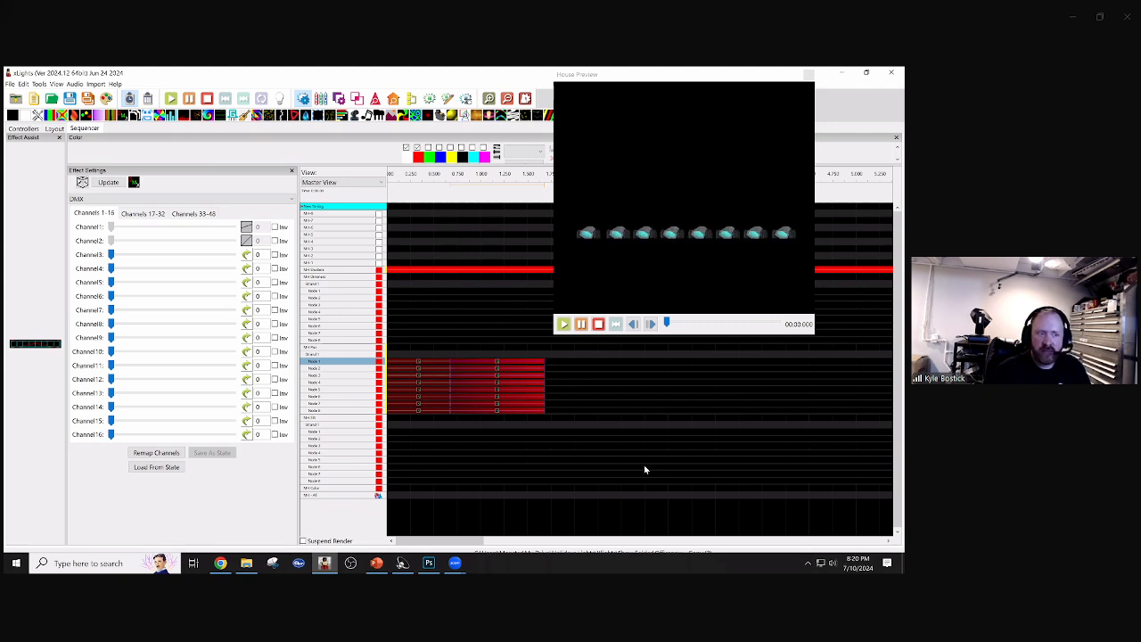
# - Play the sequence to preview the pan movement of the moving heads, and inspect the Node 1 fixed-value and ramp effects
pyautogui.click(421, 367)
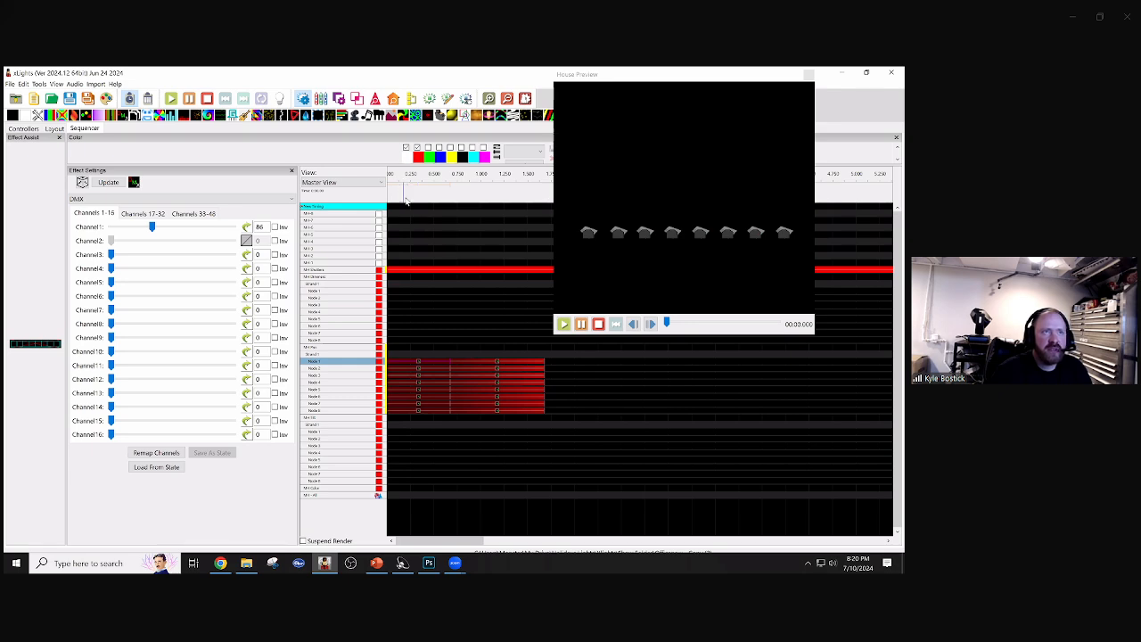
pyautogui.press('space')
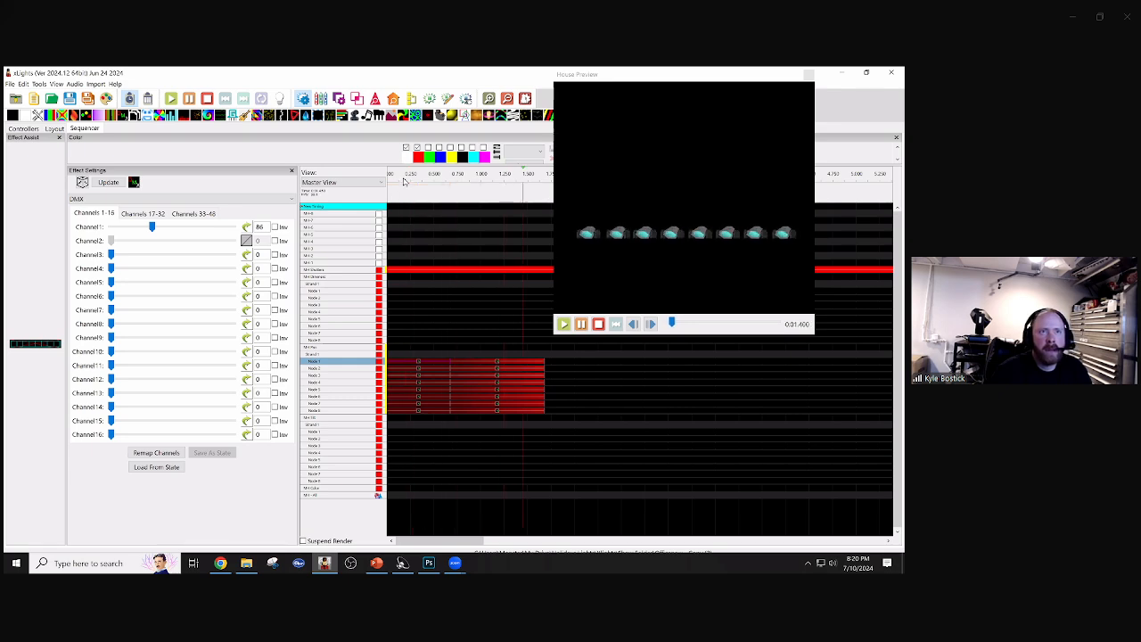
pyautogui.press('space')
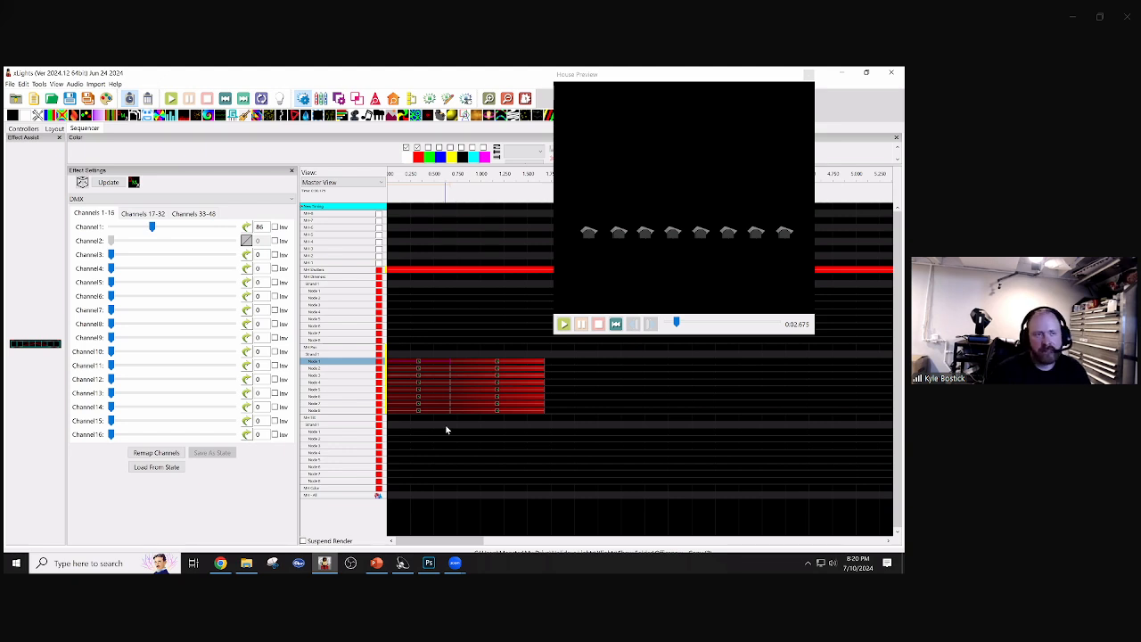
pyautogui.click(497, 366)
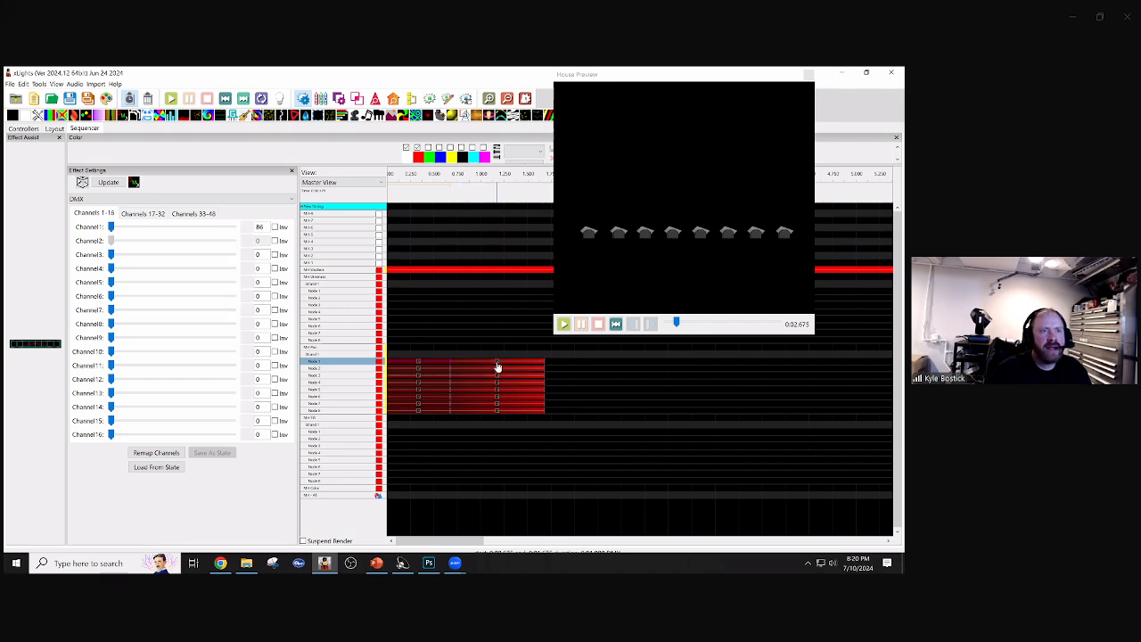
pyautogui.press('space')
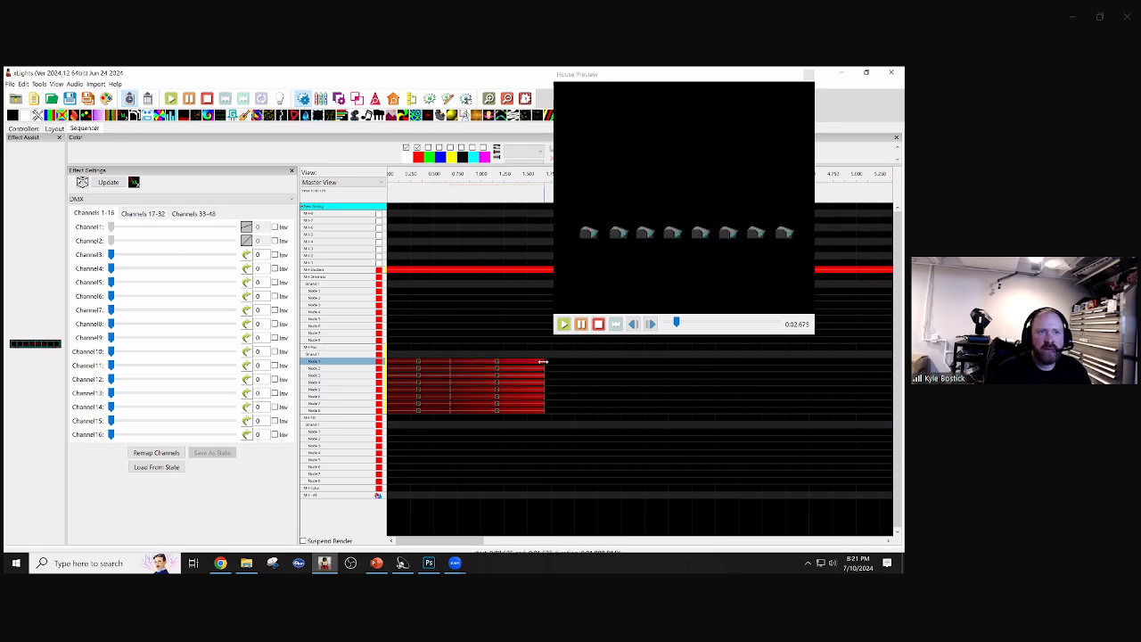
# - Extend the MH Pan Node 1 ramp to end at about 4.1 s and align both times of the other nodes' ramps to it
pyautogui.moveTo(543, 362); pyautogui.dragTo(774, 362)
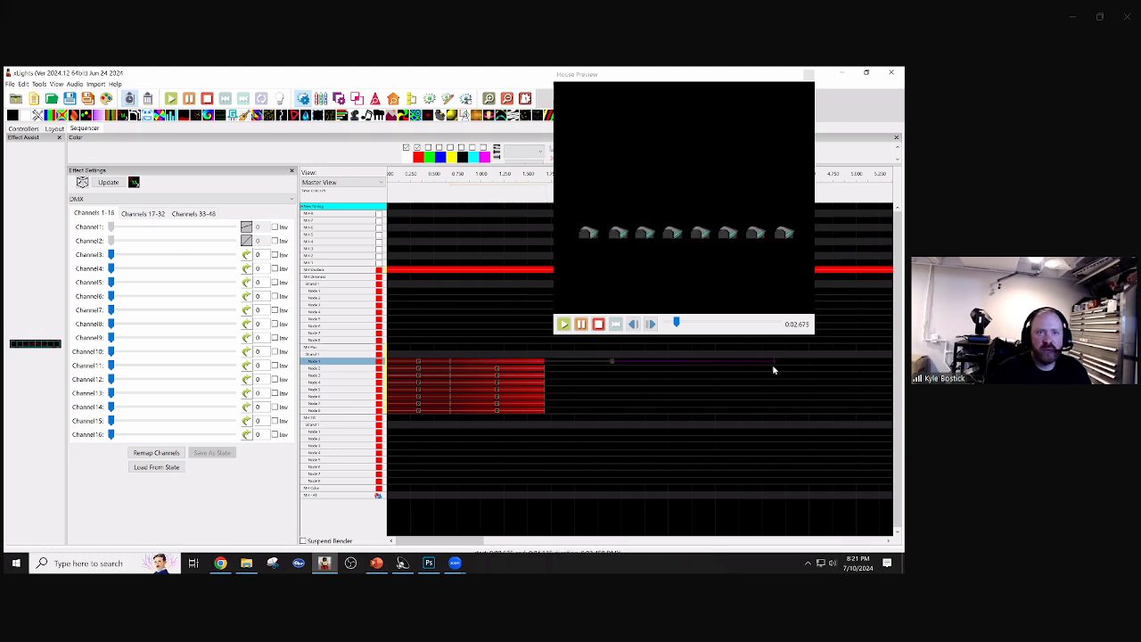
pyautogui.rightClick(511, 398)
pyautogui.moveTo(588, 305)
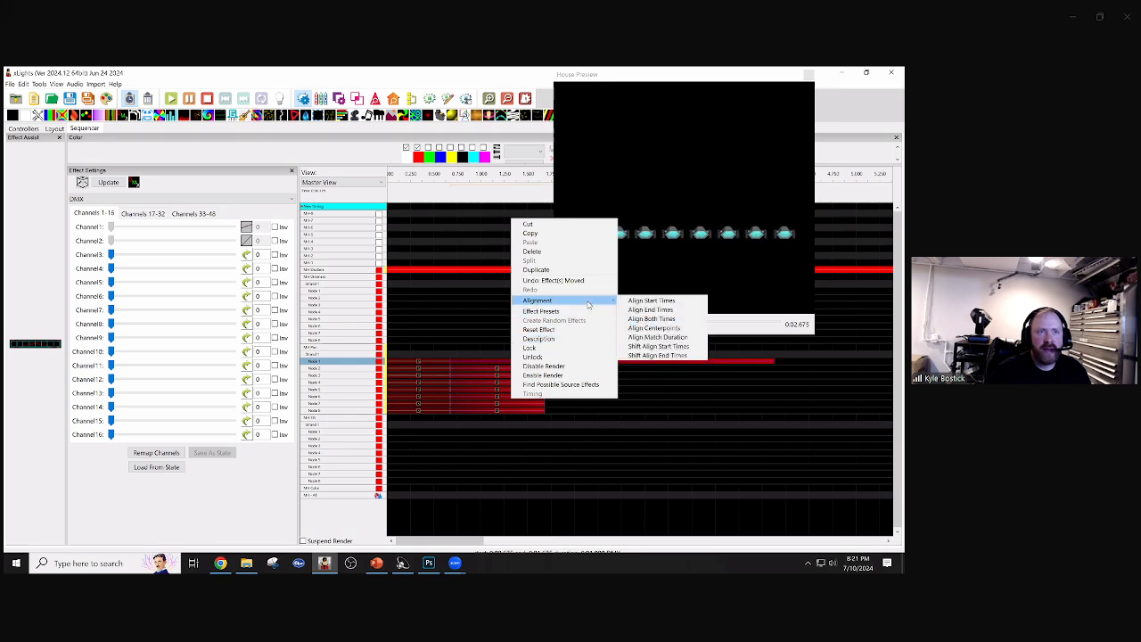
pyautogui.click(651, 319)
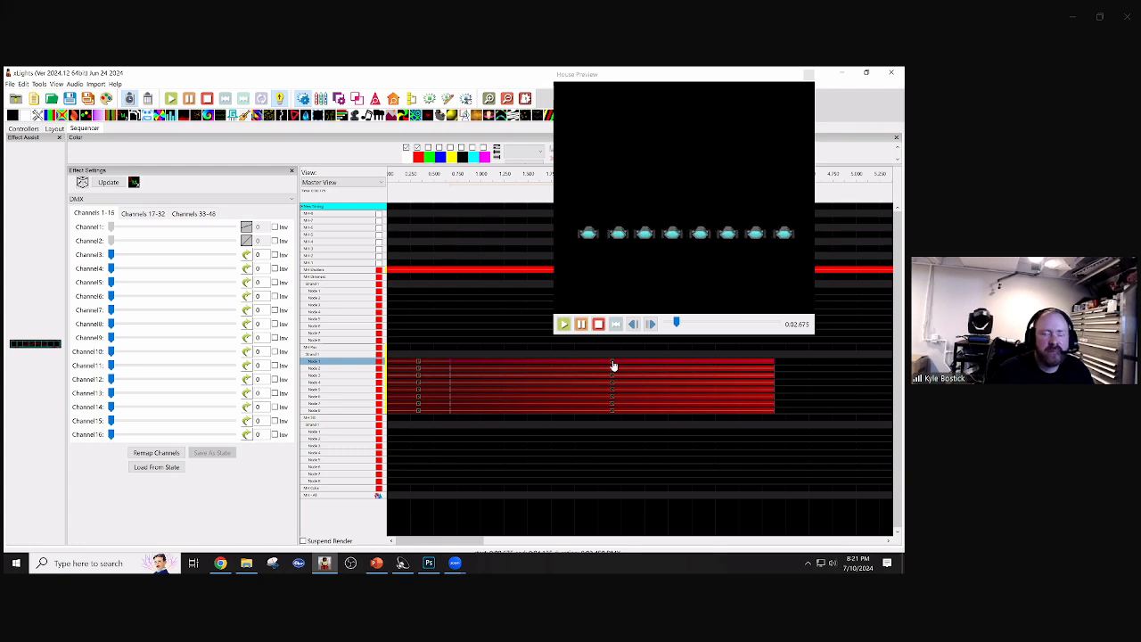
# - Delete the ramp effects and the fixed-value DMX effects from all eight MH Pan nodes
pyautogui.click(487, 353)
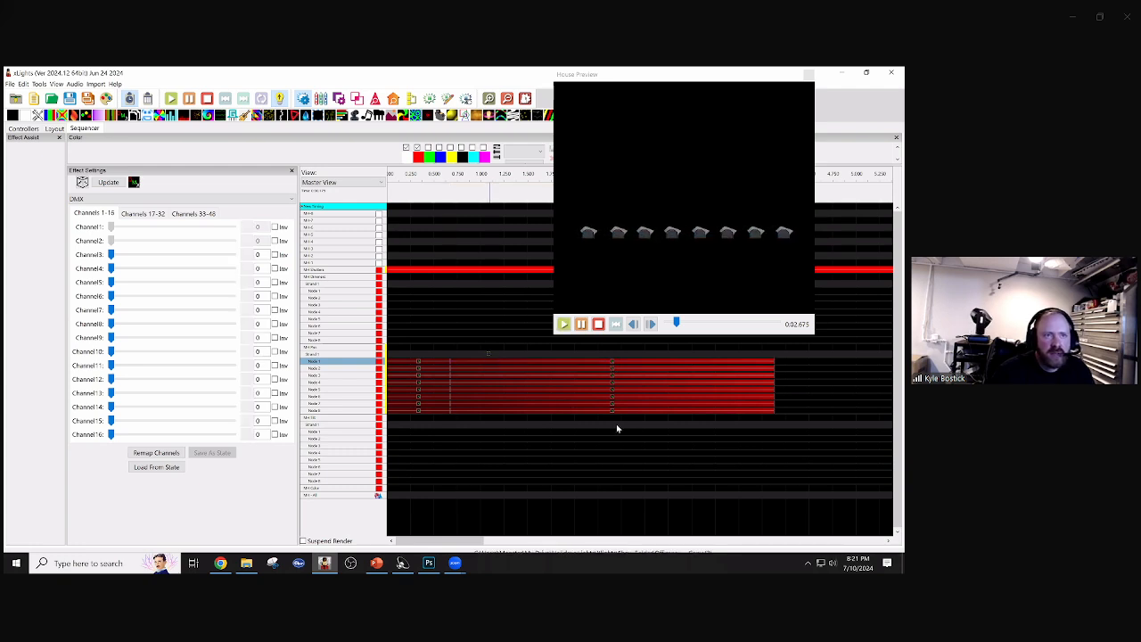
pyautogui.moveTo(617, 429); pyautogui.dragTo(635, 433)
pyautogui.press('Delete')
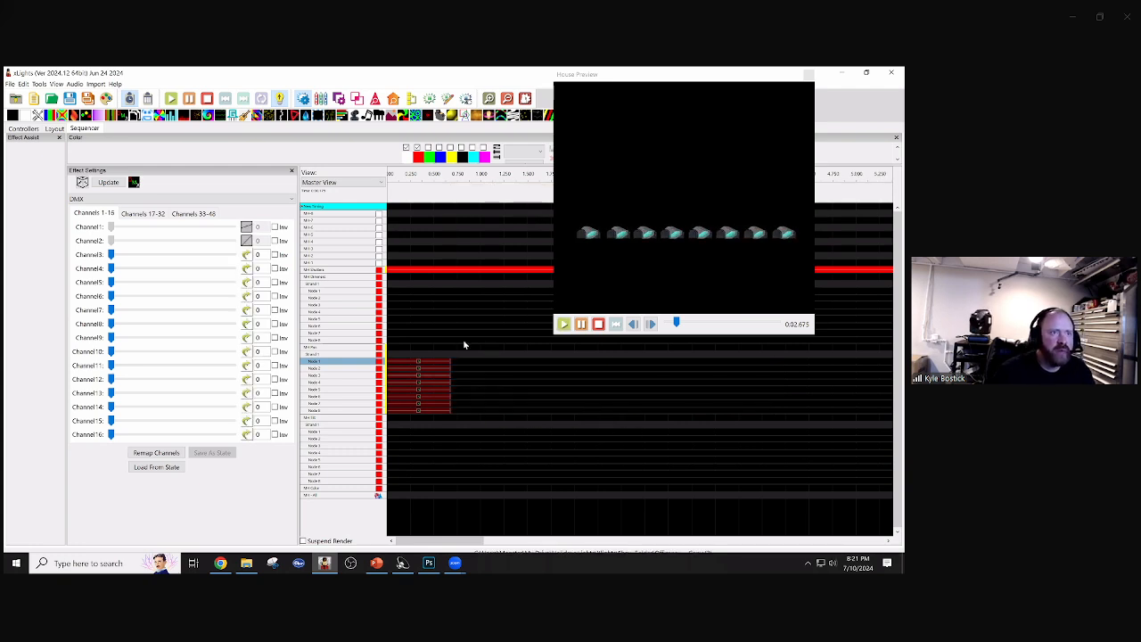
pyautogui.moveTo(426, 354); pyautogui.dragTo(424, 411)
pyautogui.press('Delete')
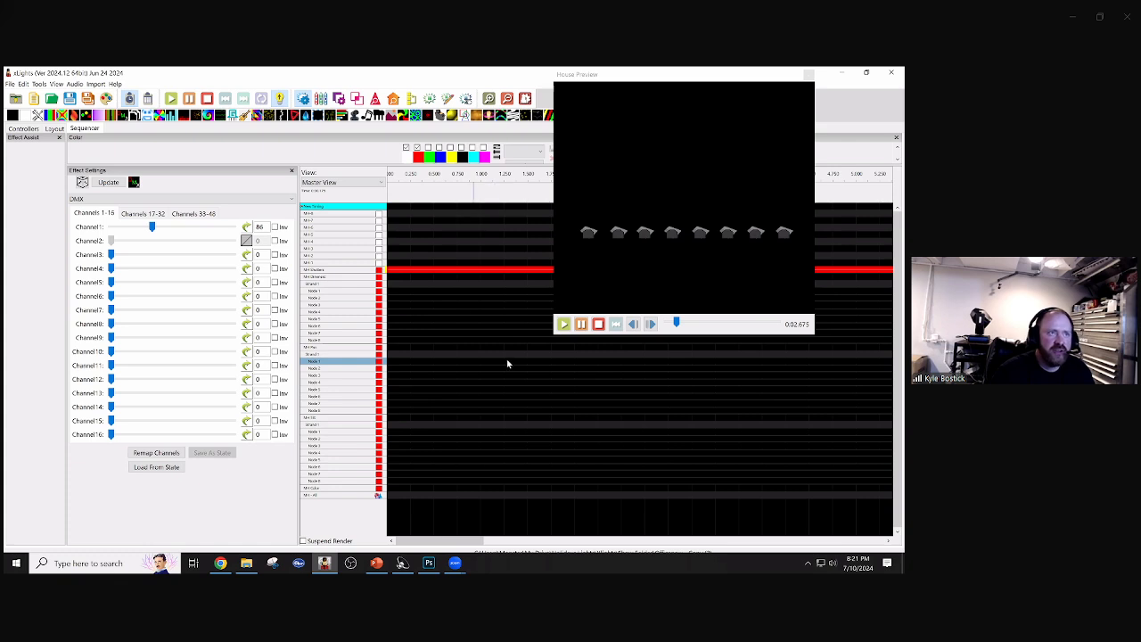
# - Move the House Preview aside and undo the deletions of the MH Pan ramp and fixed-value effects
pyautogui.moveTo(627, 78); pyautogui.dragTo(655, 92)
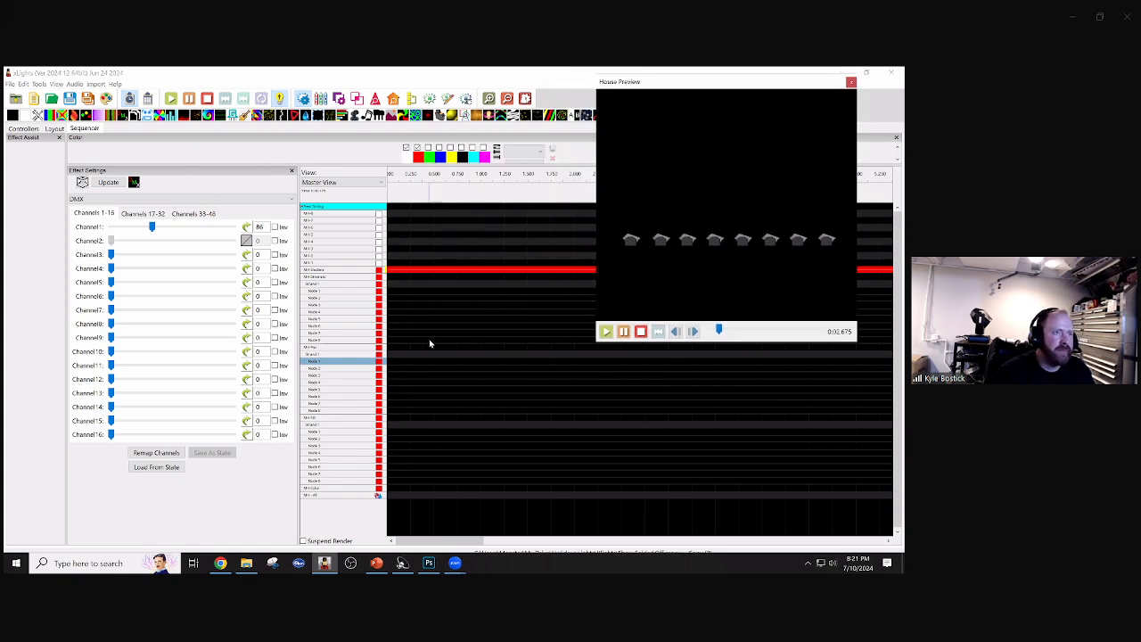
pyautogui.click(475, 368)
pyautogui.hotkey('ctrl', 'z')
pyautogui.hotkey('ctrl', 'z')
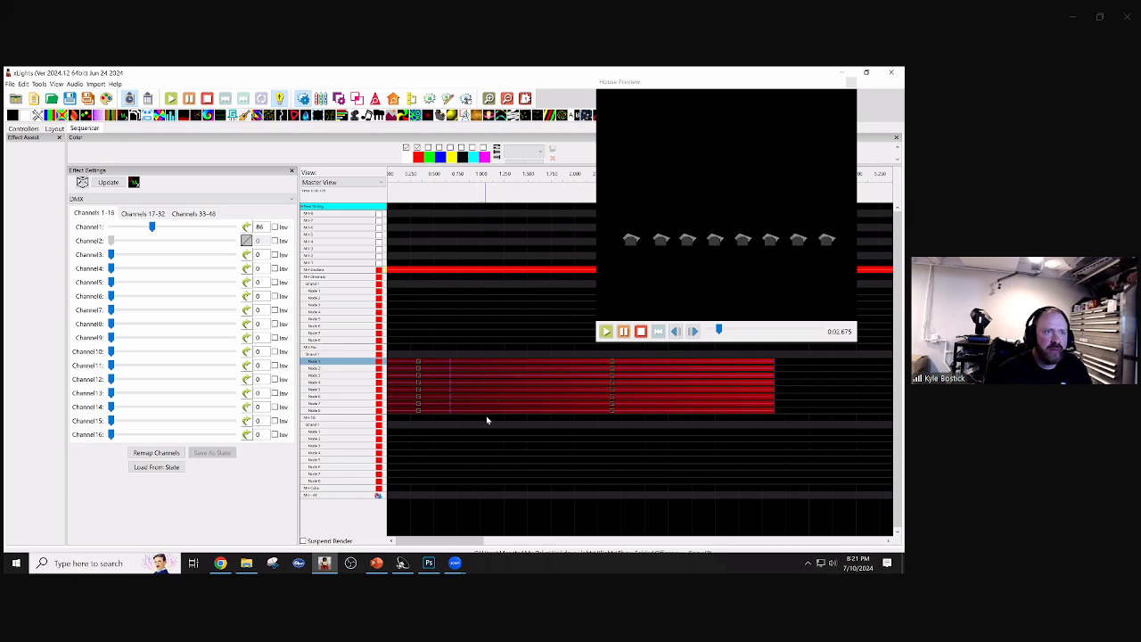
# - Copy the eight MH Pan ramp effects onto the MH Tilt nodes, starting at Node 1 at about 0.7 s
pyautogui.moveTo(573, 349); pyautogui.dragTo(619, 430)
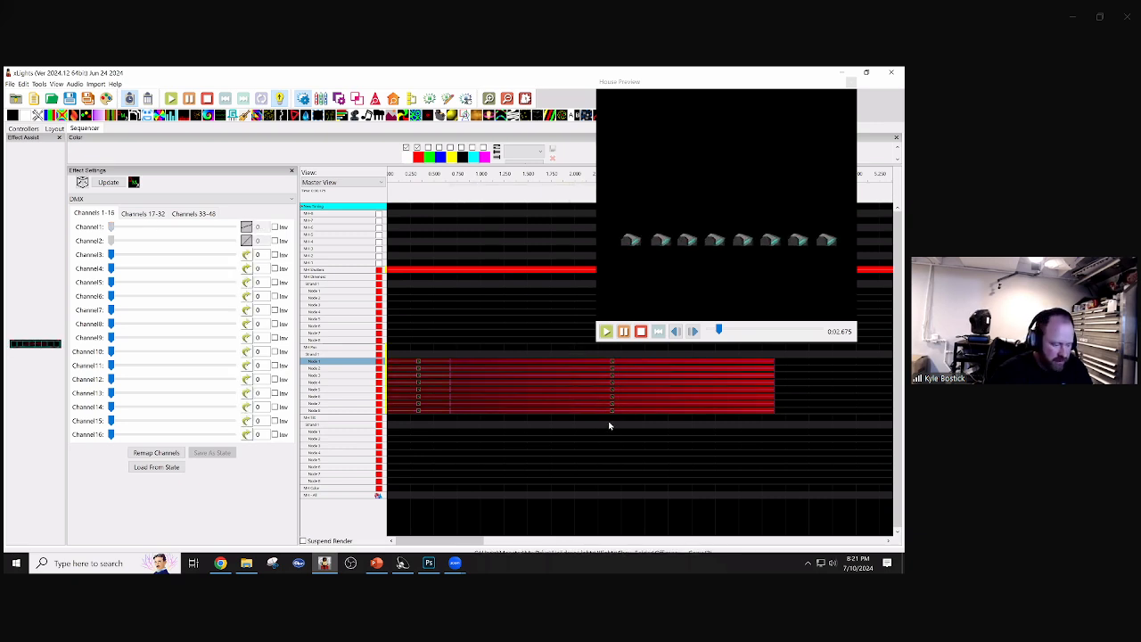
pyautogui.click(452, 431)
pyautogui.hotkey('ctrl', 'v')
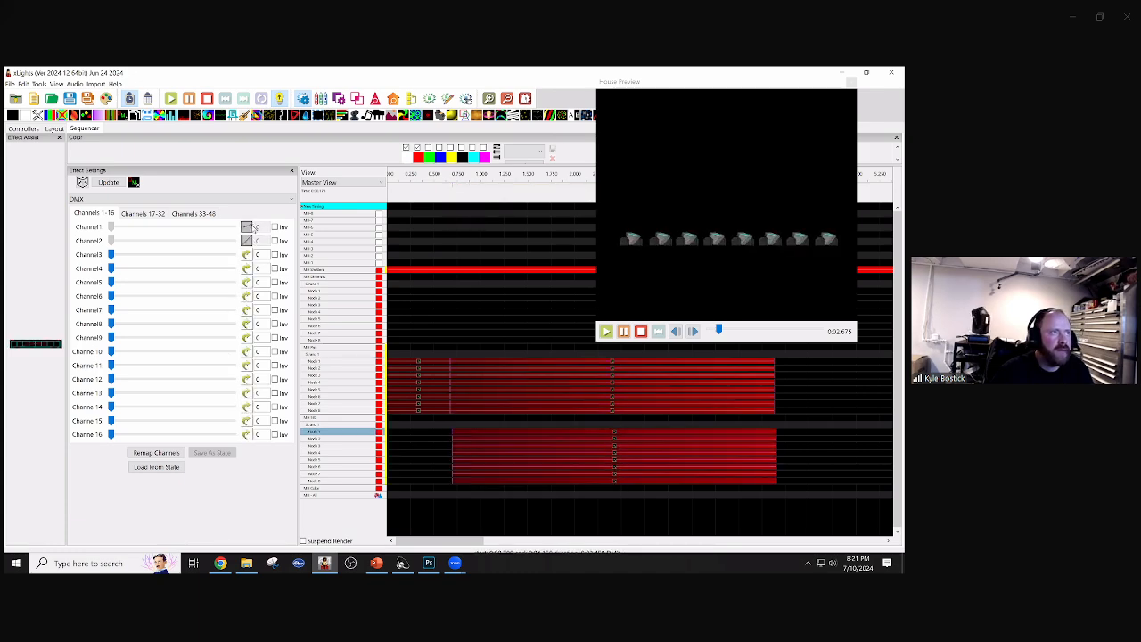
# - Turn off the channel 1 and 2 value curves, set channel 1 to 80, and update all selected MH Tilt effects
pyautogui.click(247, 241)
pyautogui.click(247, 227)
pyautogui.moveTo(265, 227); pyautogui.dragTo(223, 227)
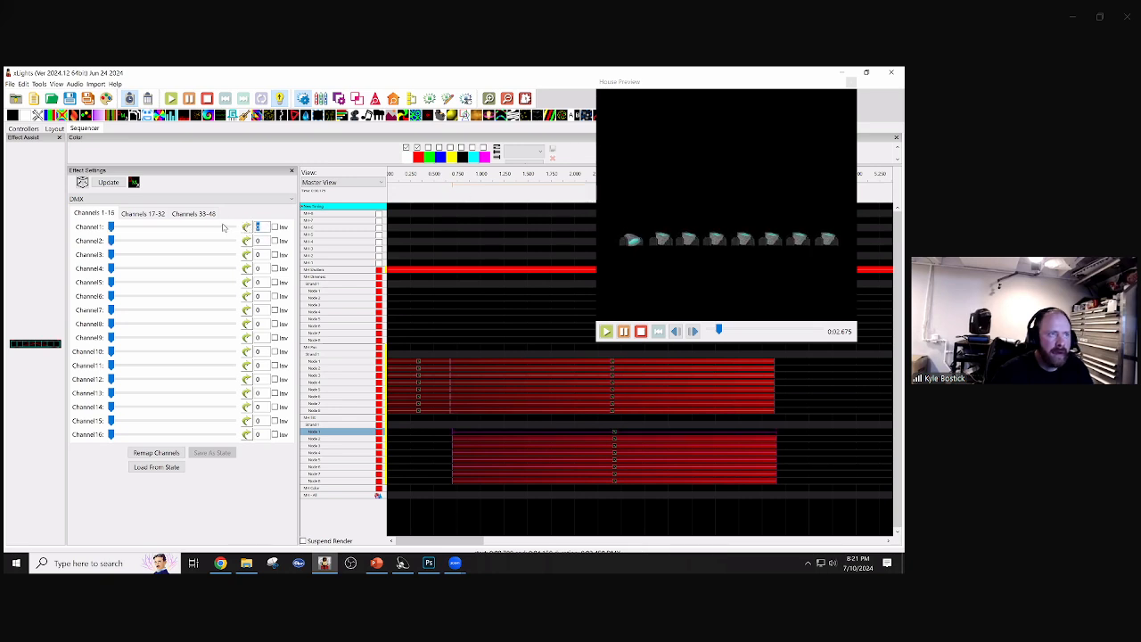
pyautogui.write('80')
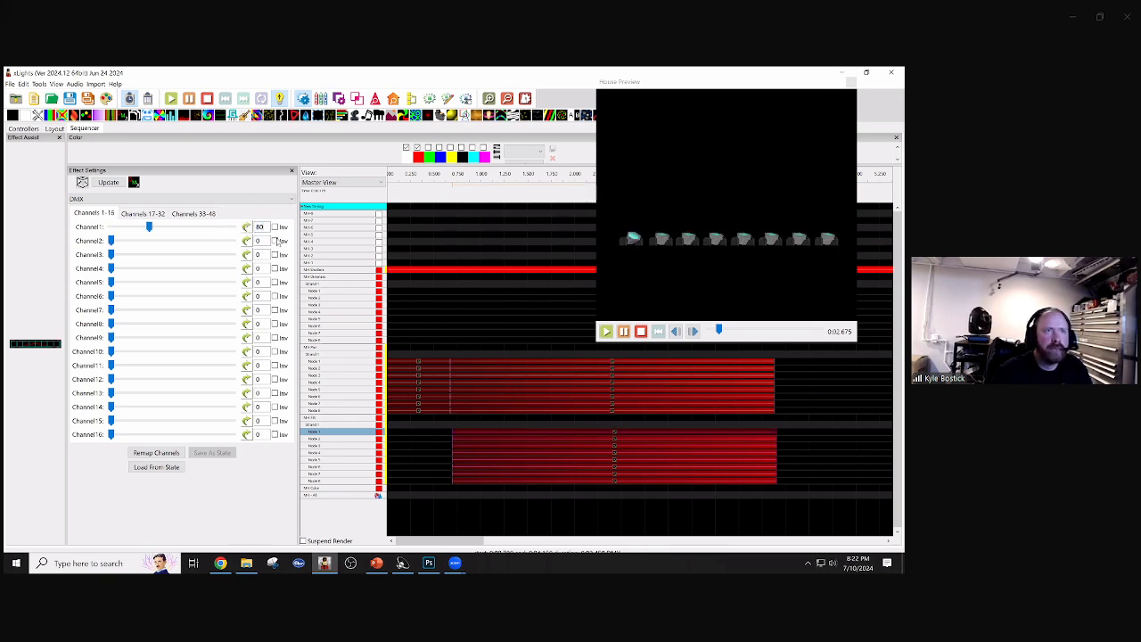
pyautogui.click(108, 182)
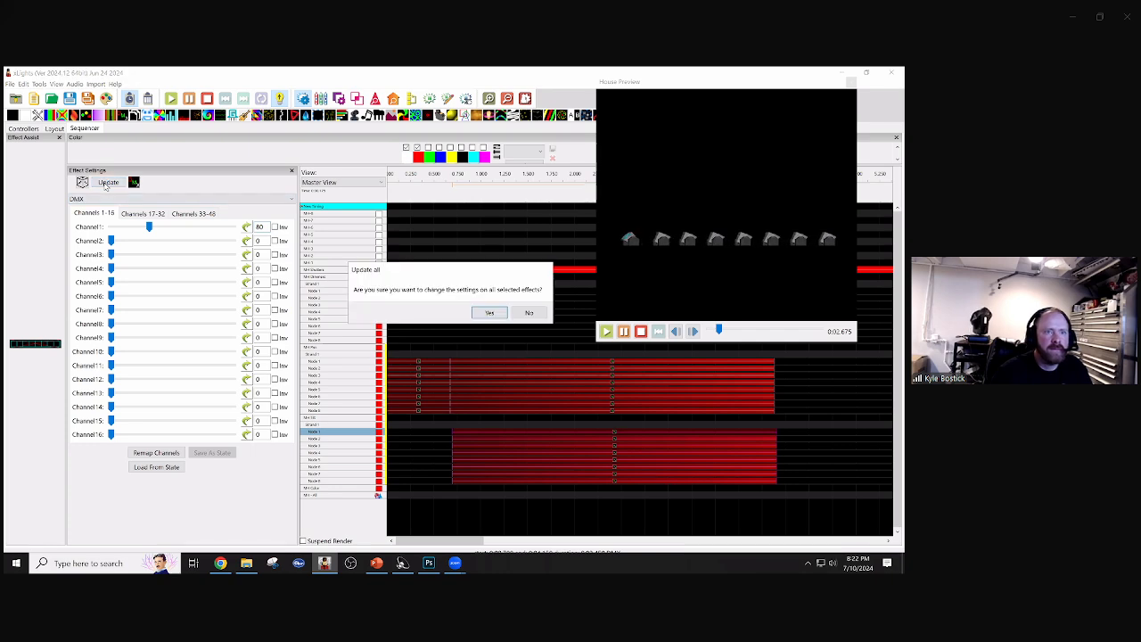
pyautogui.press('Return')
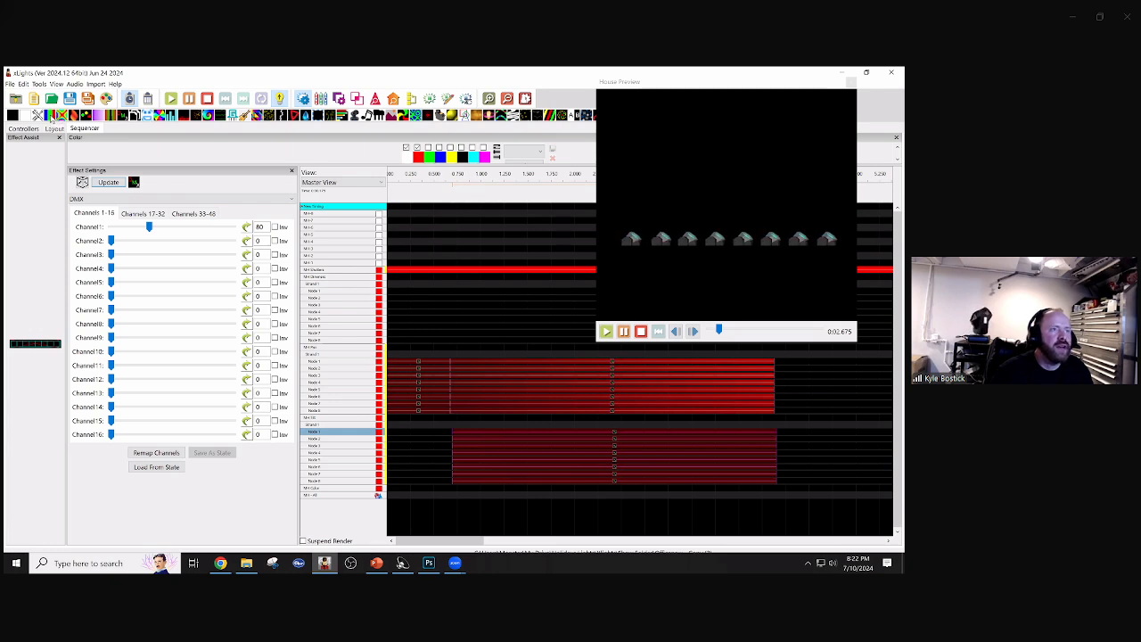
# - Move the House Preview window clear of the timeline and shrink its height
pyautogui.click(740, 88)
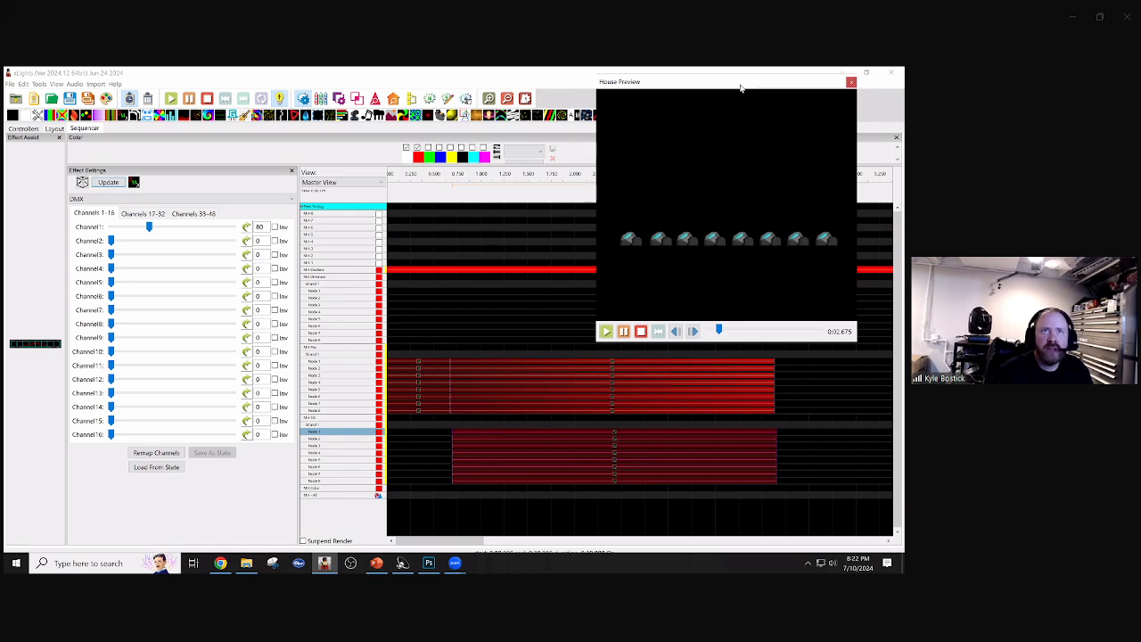
pyautogui.moveTo(741, 87); pyautogui.dragTo(785, 93)
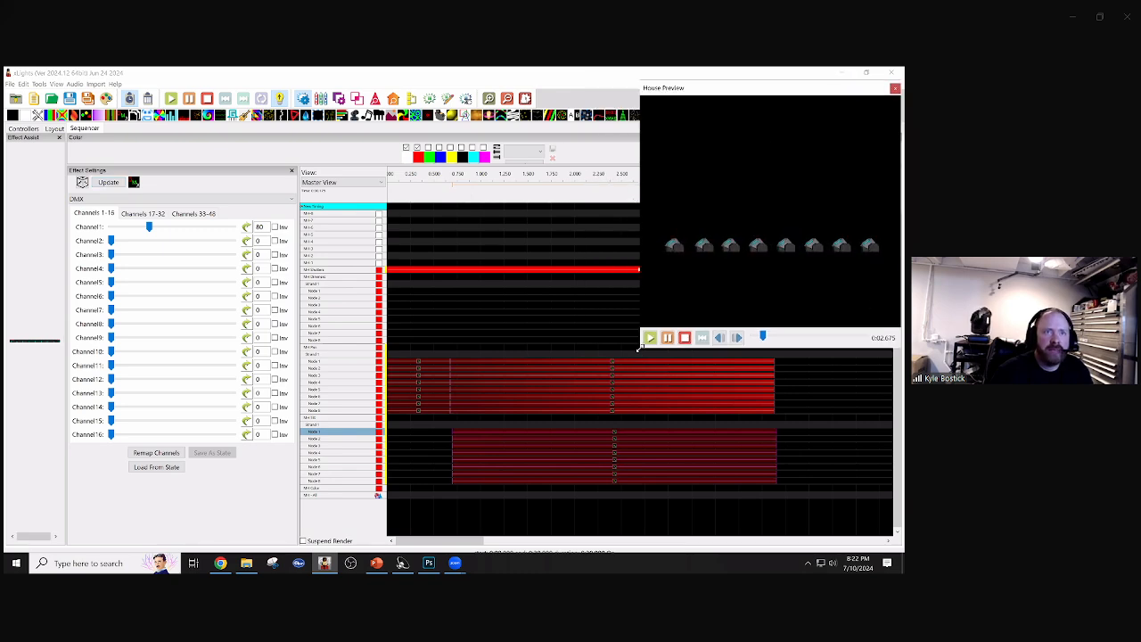
pyautogui.moveTo(639, 348); pyautogui.dragTo(645, 285)
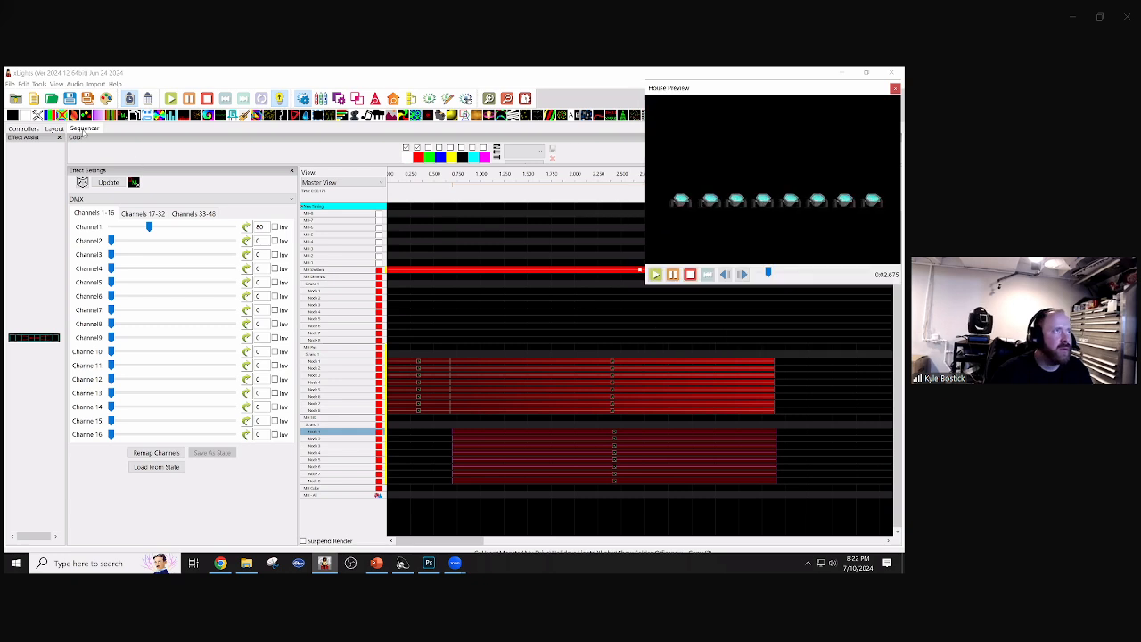
# - Add a Bars effect about 1 s long to the MH Dimmer model and set its direction to H-expand
pyautogui.moveTo(49, 115); pyautogui.dragTo(518, 278)
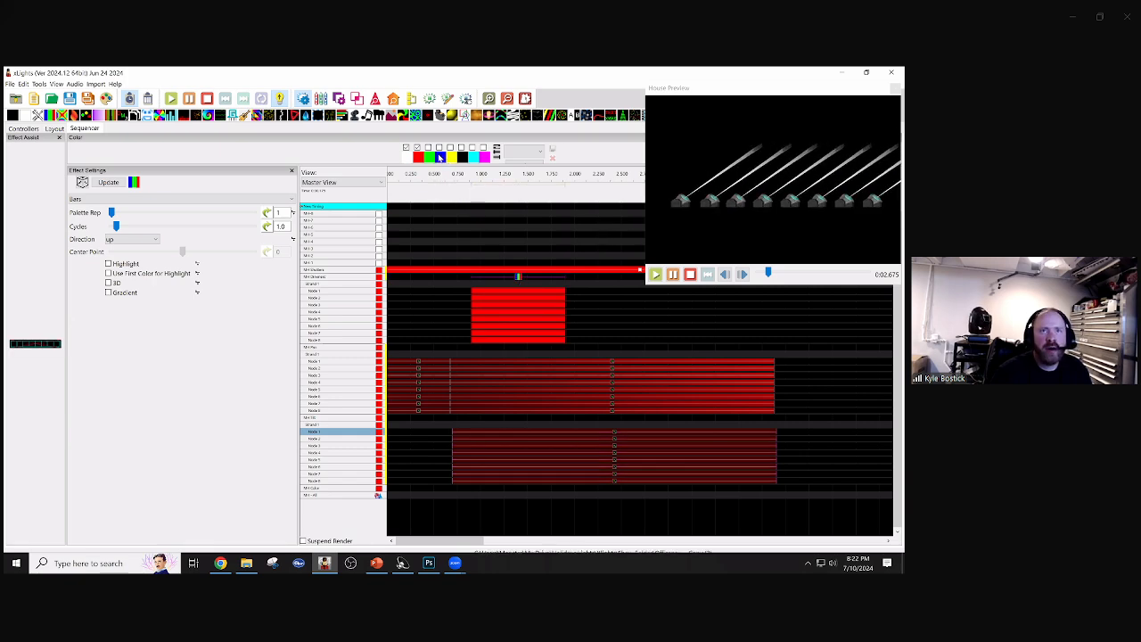
pyautogui.click(132, 239)
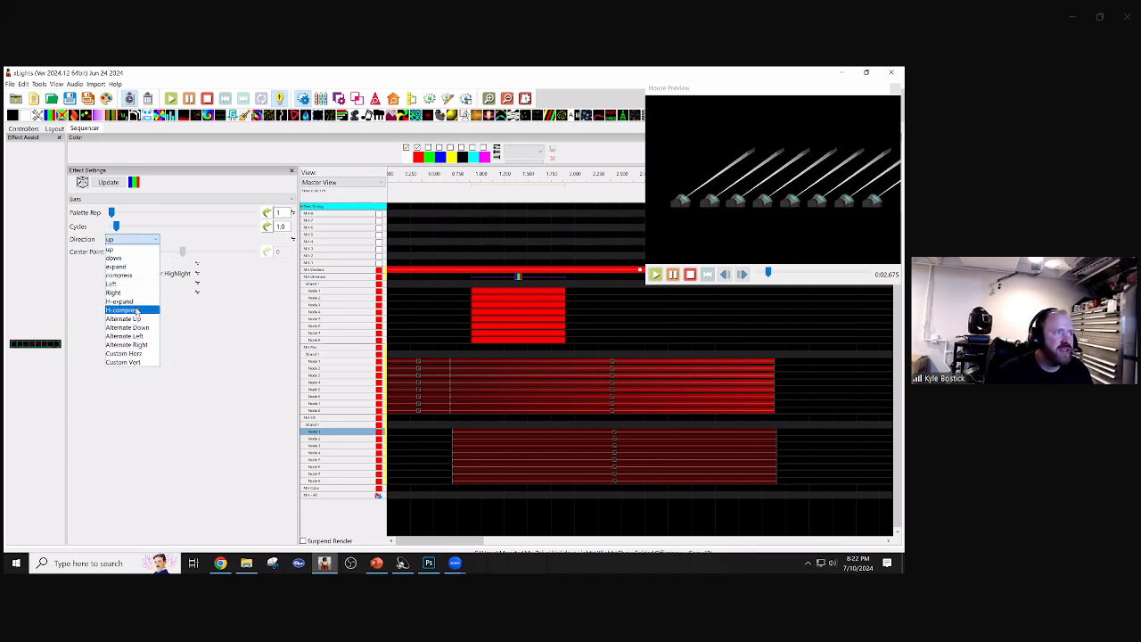
pyautogui.click(135, 303)
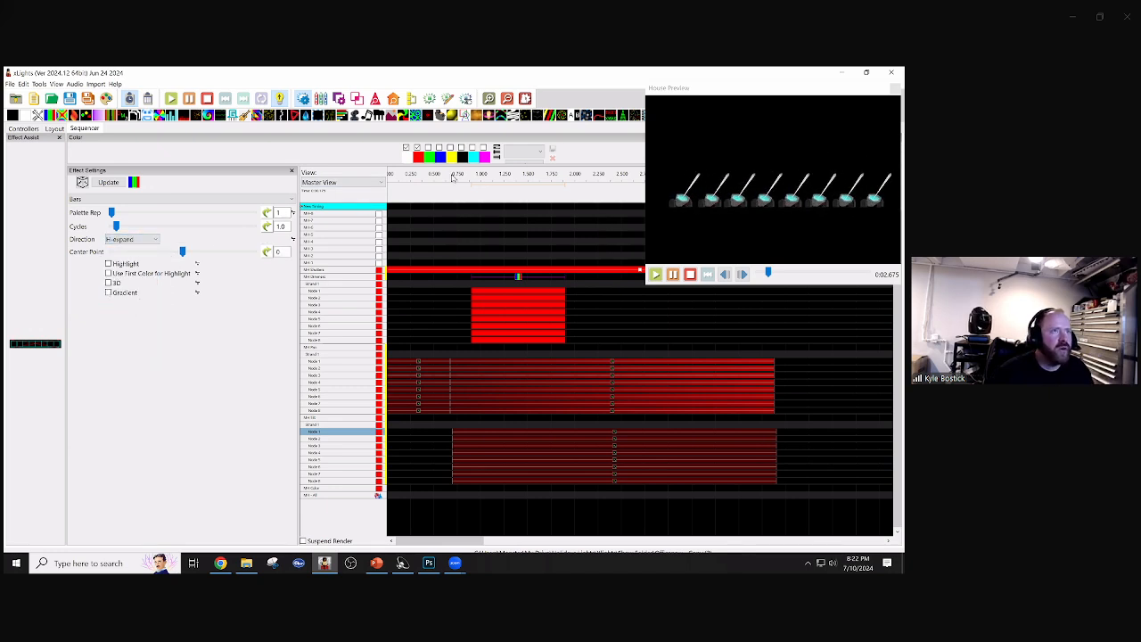
# - Enable black and disable red in the Bars effect's palette, then turn on its 3D option
pyautogui.click(462, 148)
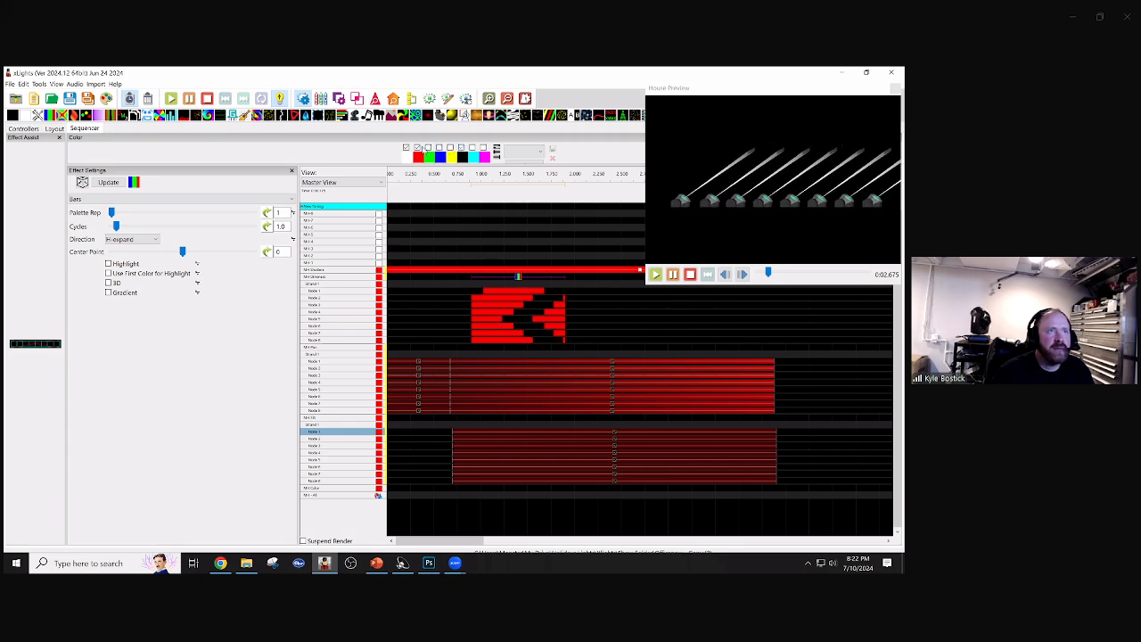
pyautogui.click(419, 148)
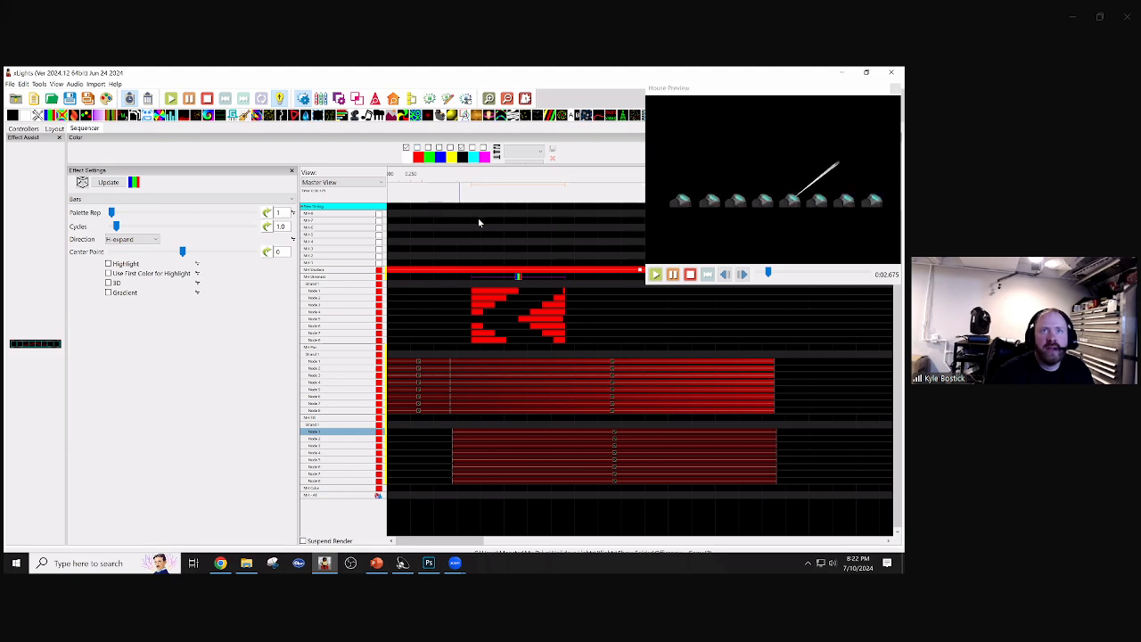
pyautogui.click(798, 194)
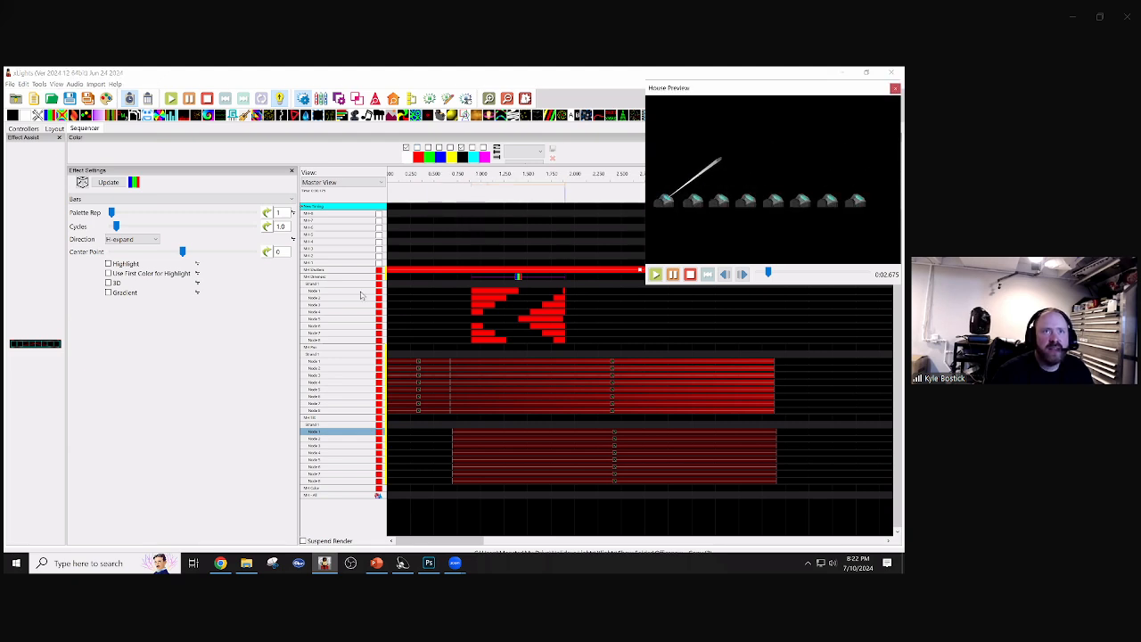
pyautogui.click(108, 283)
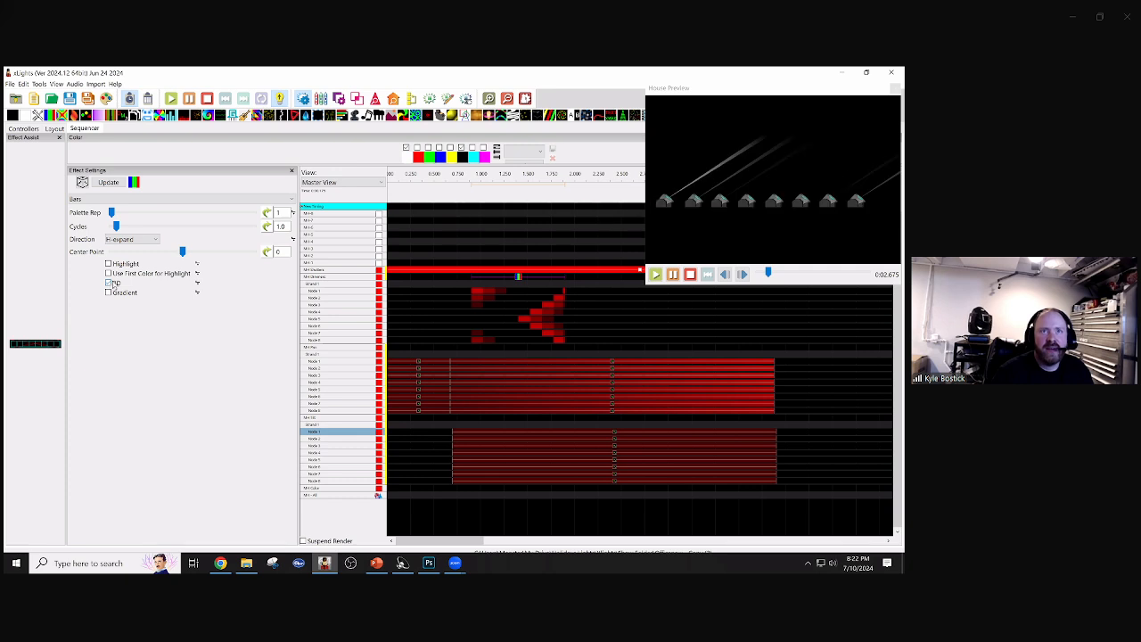
# - Set the direction of the Bars effect on the MH Dimmer model to Left
pyautogui.click(138, 241)
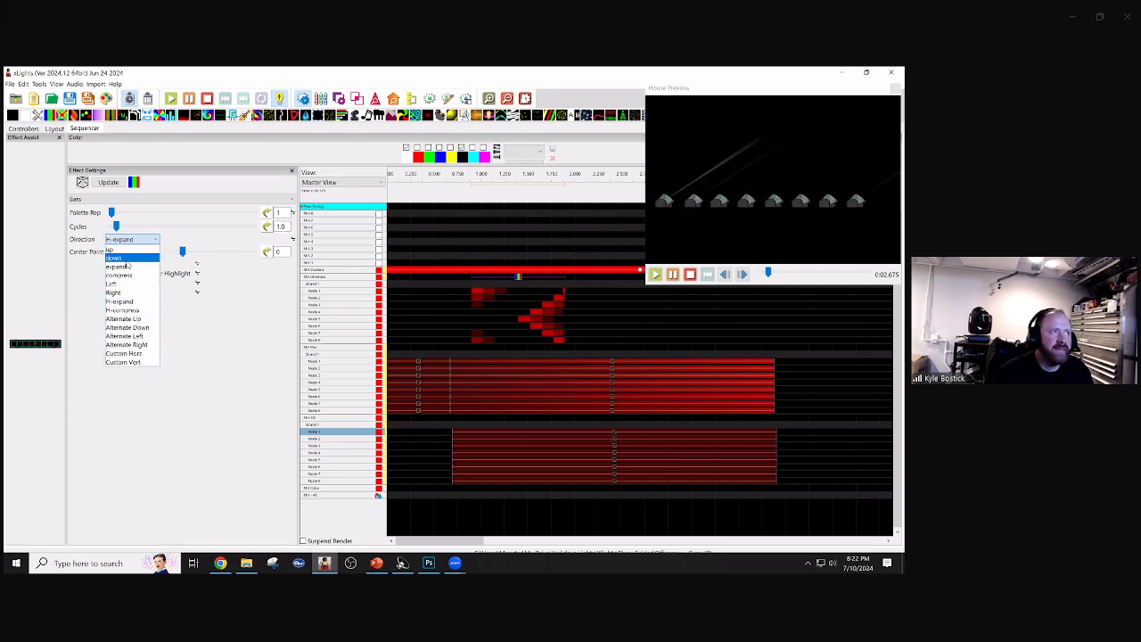
pyautogui.click(129, 284)
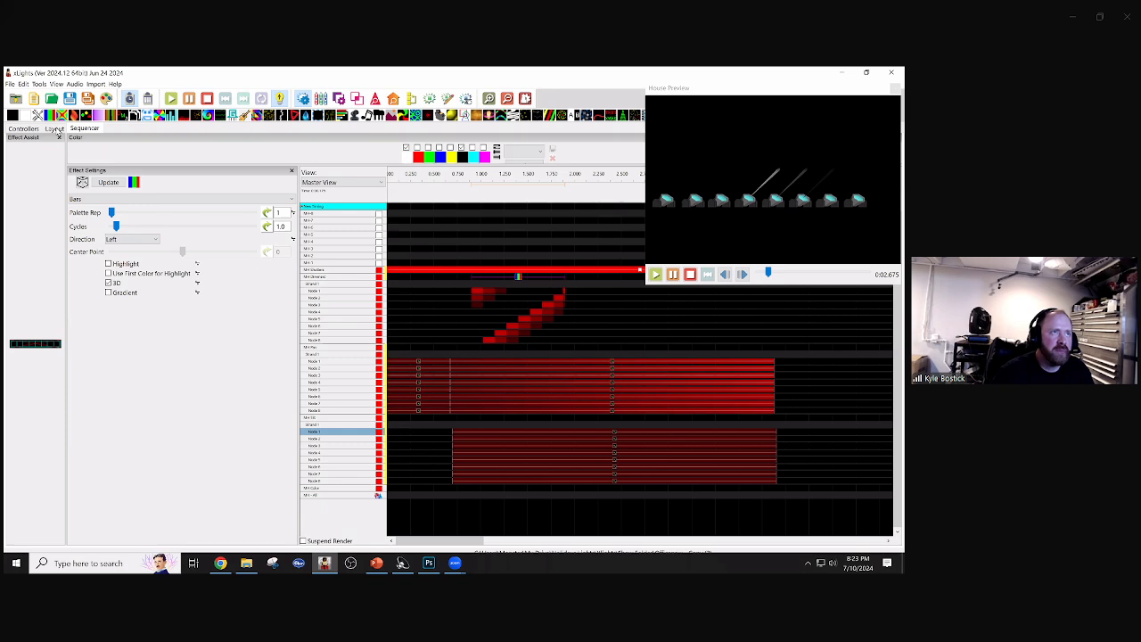
# - Replace the MH Dimmer Bars effect with a Single Strand effect using Bounce from Left, trying chase size 40 and then 80
pyautogui.click(517, 279)
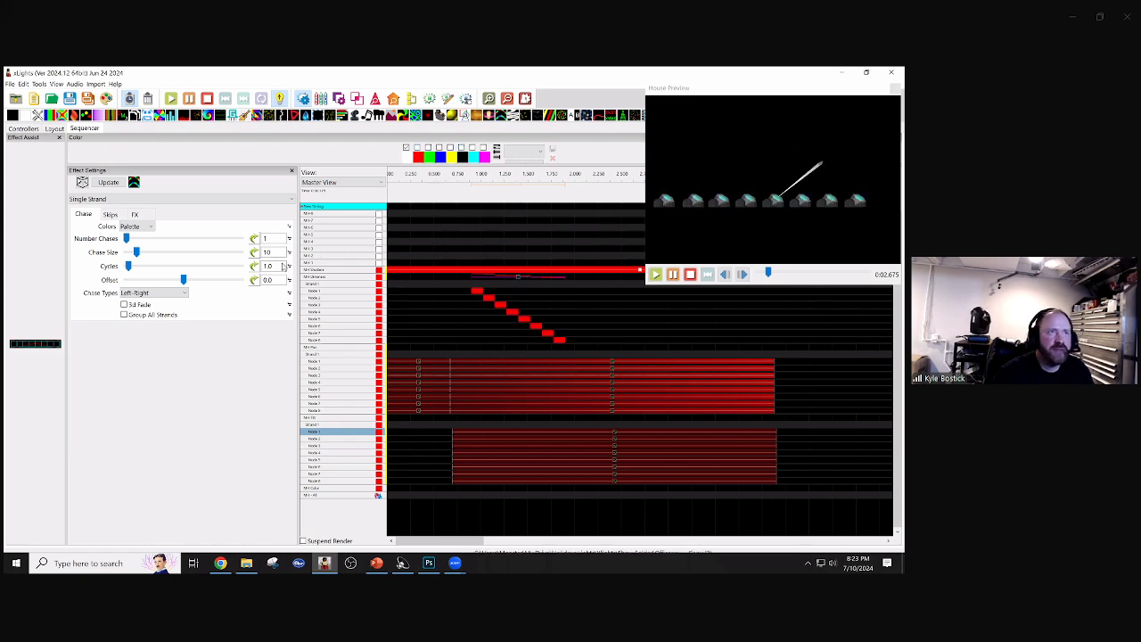
pyautogui.click(170, 292)
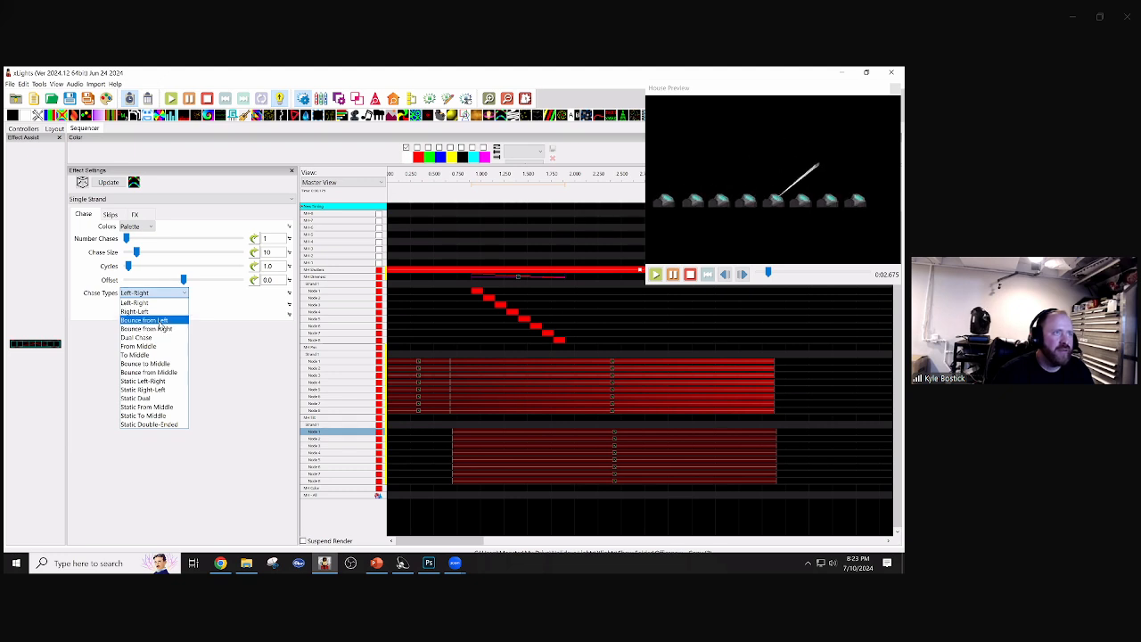
pyautogui.click(158, 321)
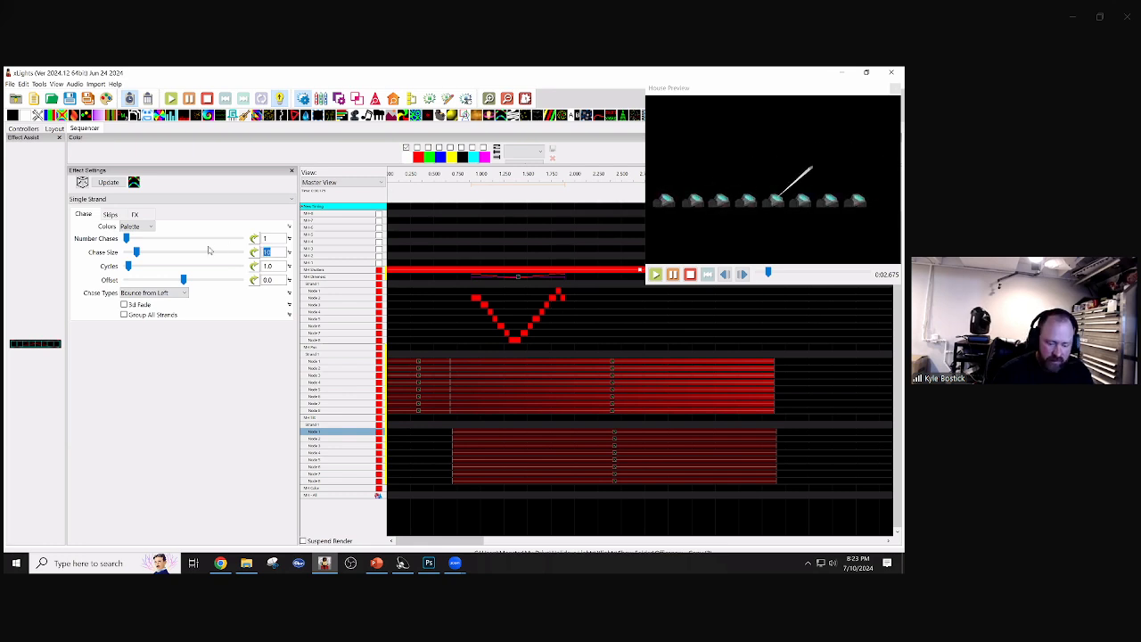
pyautogui.write('40')
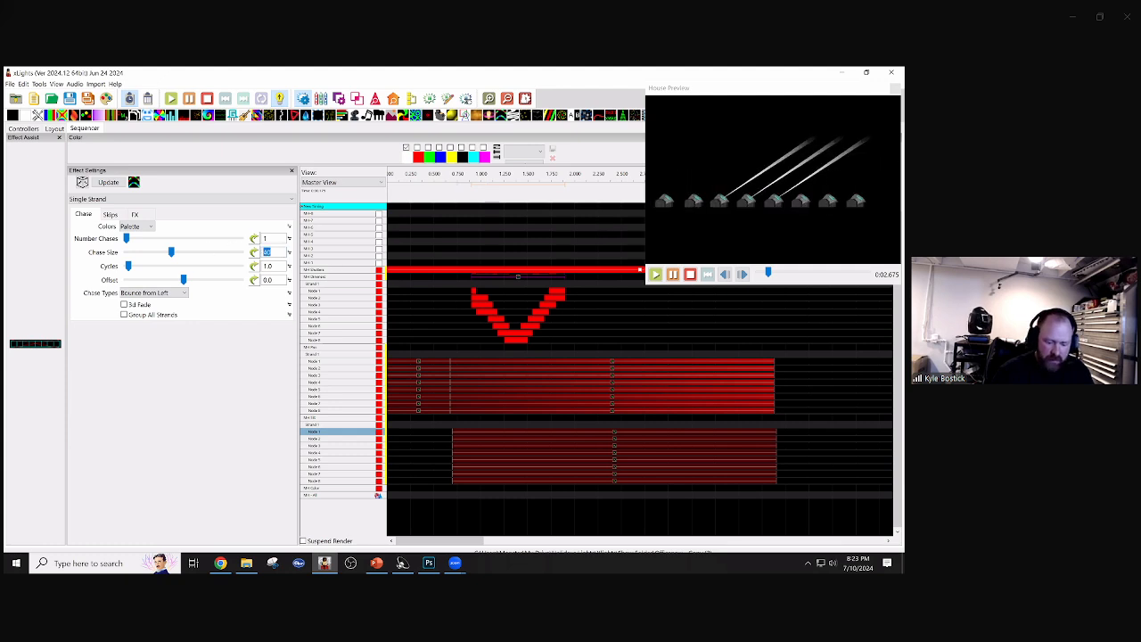
pyautogui.write('80')
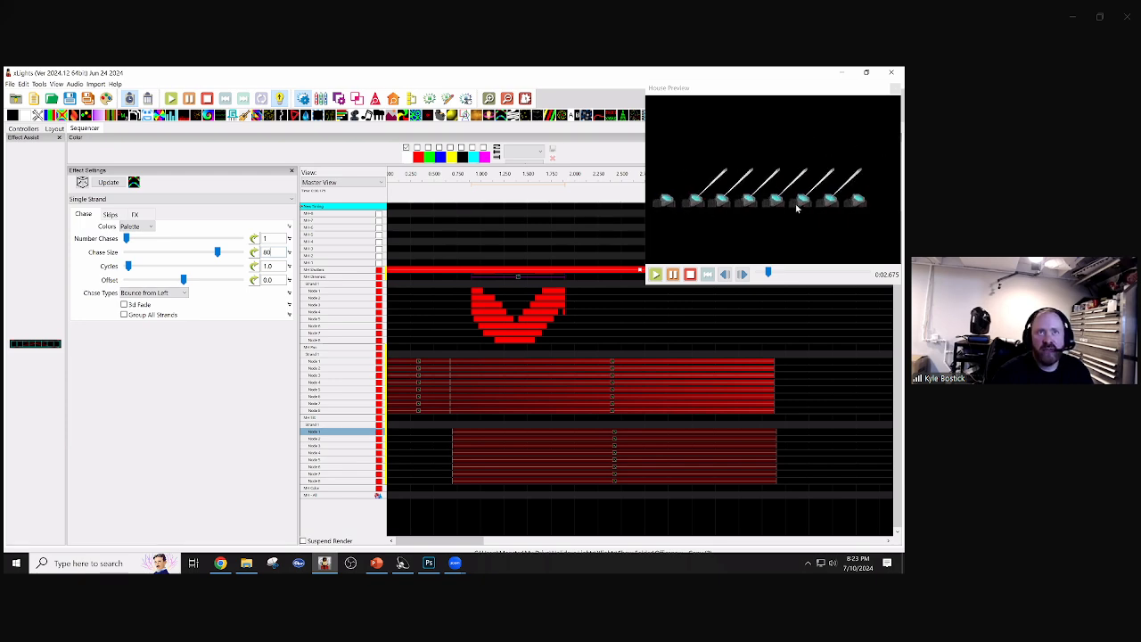
# - Change the Single Strand effect's chase type to Dual Chase and set its chase size to 30
pyautogui.click(182, 293)
pyautogui.click(164, 341)
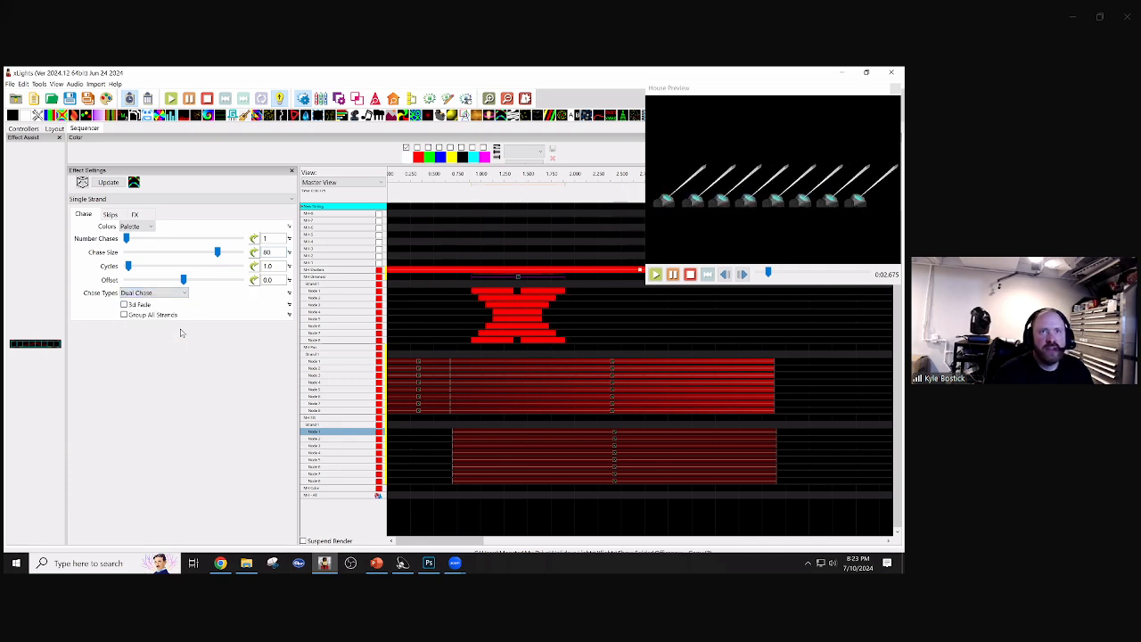
pyautogui.doubleClick(277, 252)
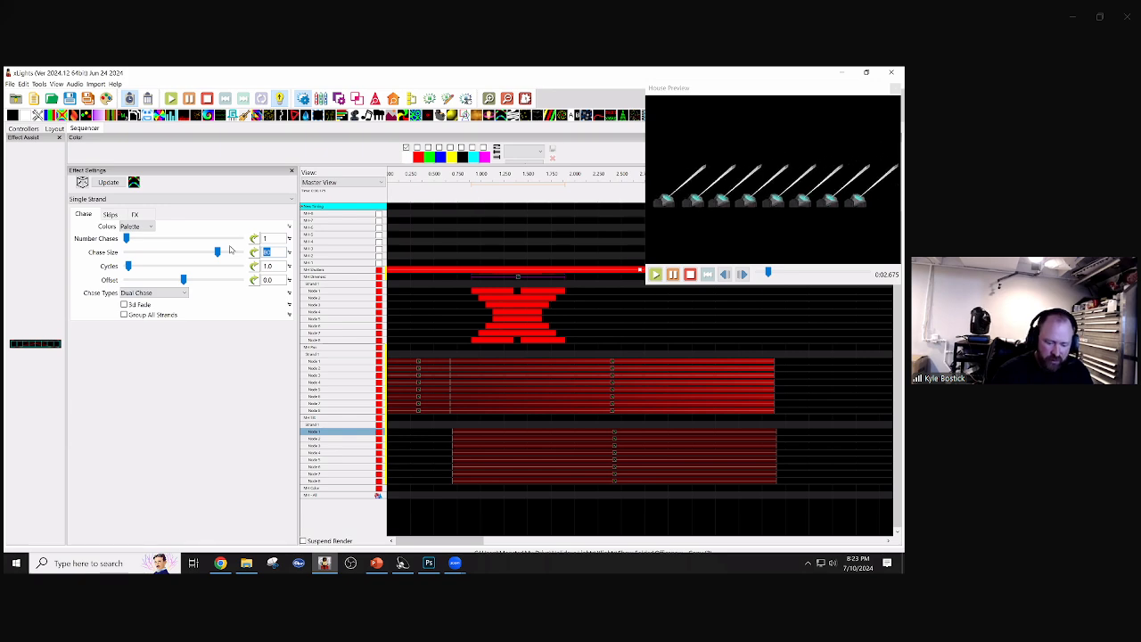
pyautogui.write('30')
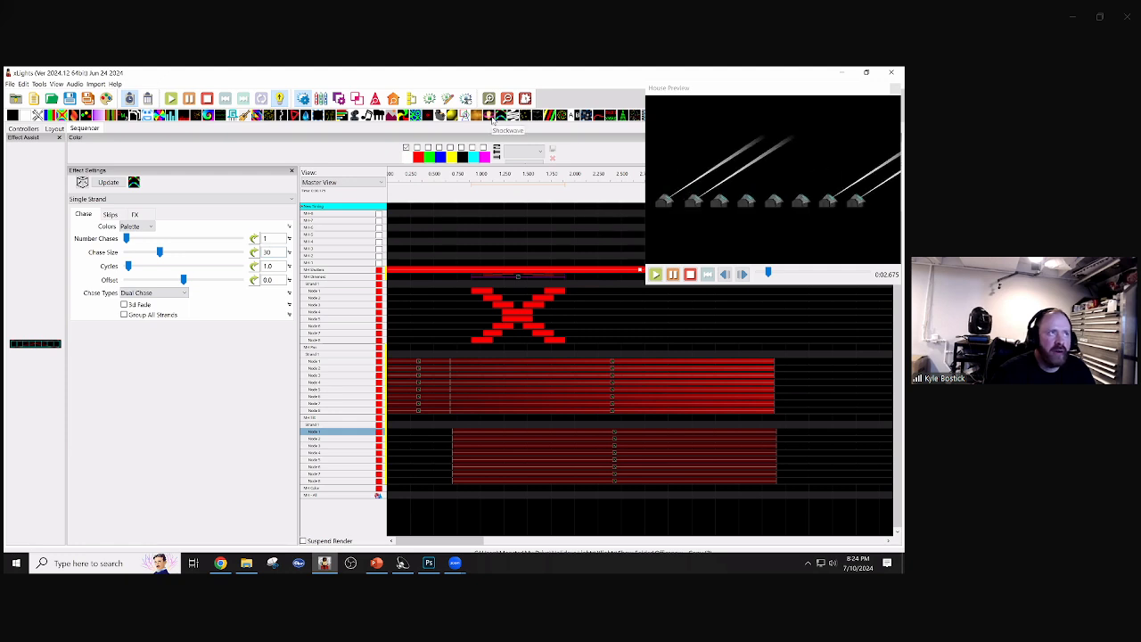
# - Replace the Single Strand effect with a Twinkle effect and set its percent of lights to 87
pyautogui.moveTo(638, 117); pyautogui.dragTo(522, 277)
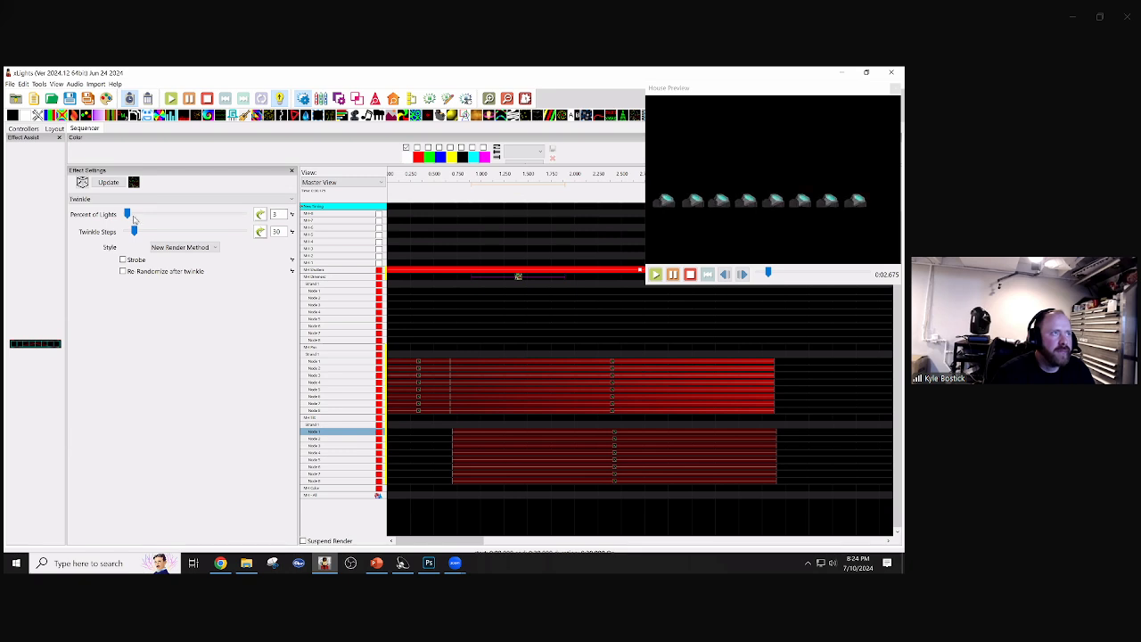
pyautogui.moveTo(127, 214); pyautogui.dragTo(228, 215)
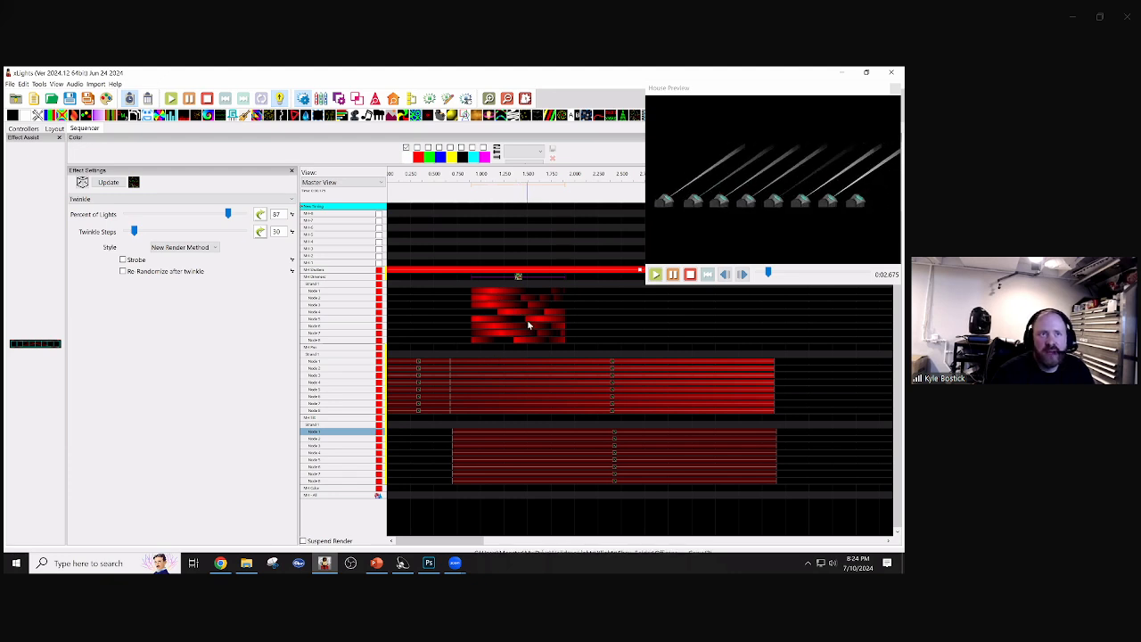
# - Delete the Twinkle effect from the MH Dimmer model
pyautogui.click(522, 278)
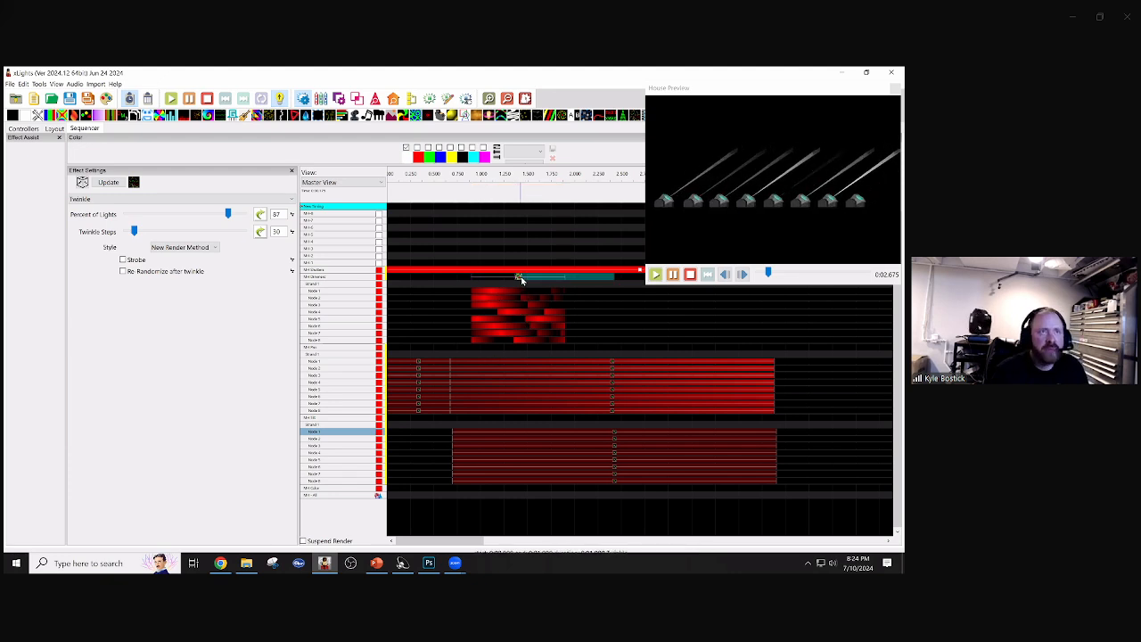
pyautogui.click(518, 277)
pyautogui.press('Delete')
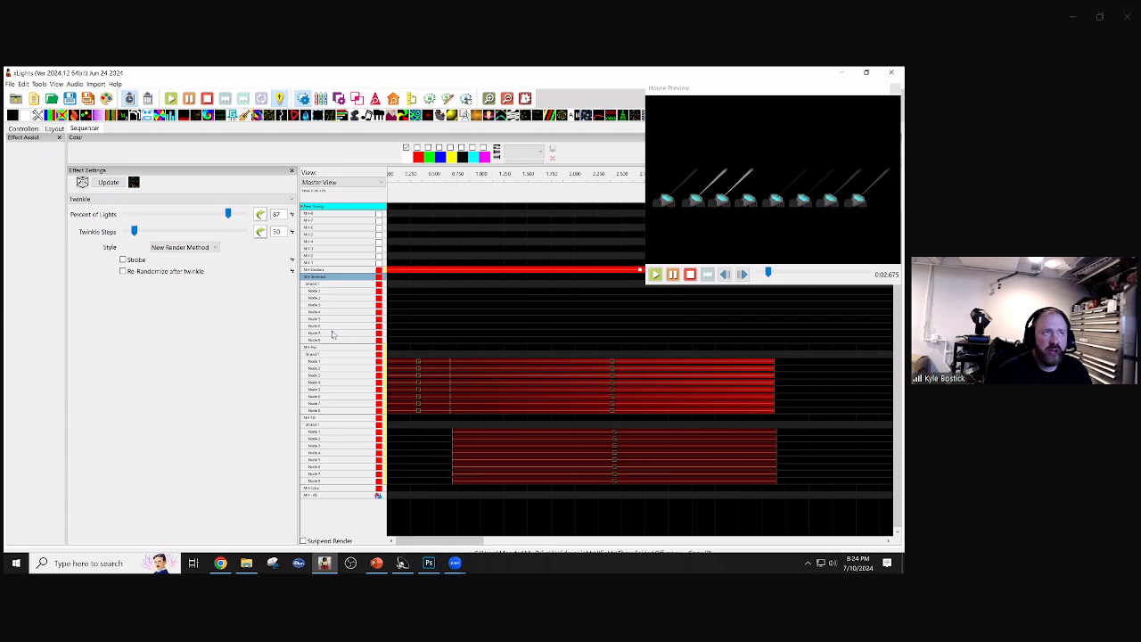
# - Add a 1 s On effect to MH Dimmer Node 1 with end intensity 0, and place it to start at about 1.475 s
pyautogui.moveTo(15, 116); pyautogui.dragTo(493, 296)
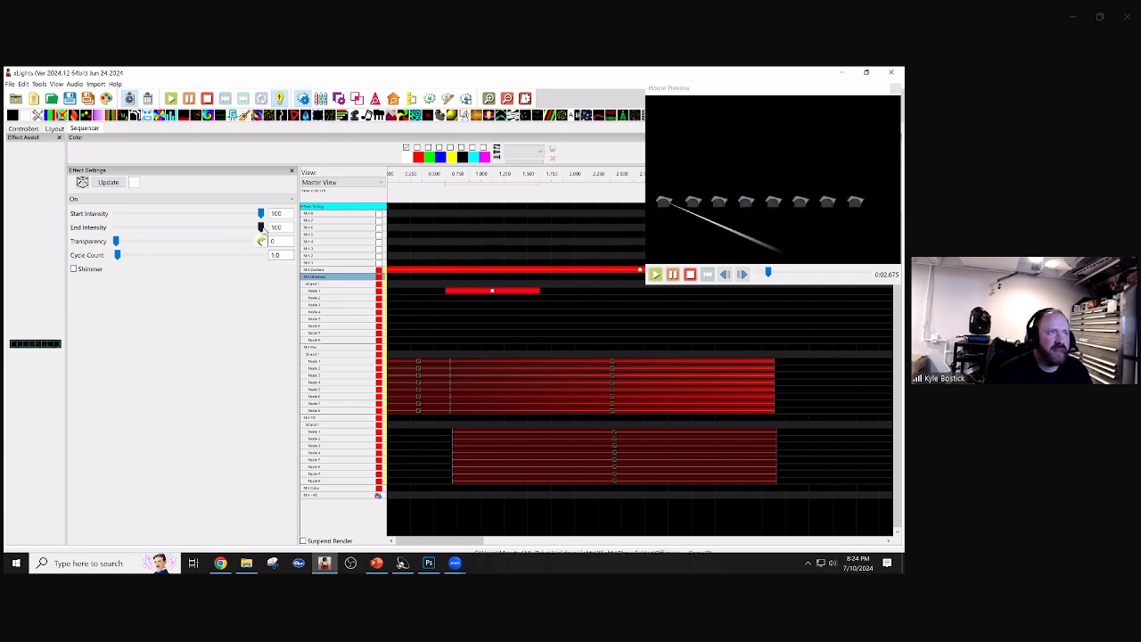
pyautogui.moveTo(260, 228); pyautogui.dragTo(95, 231)
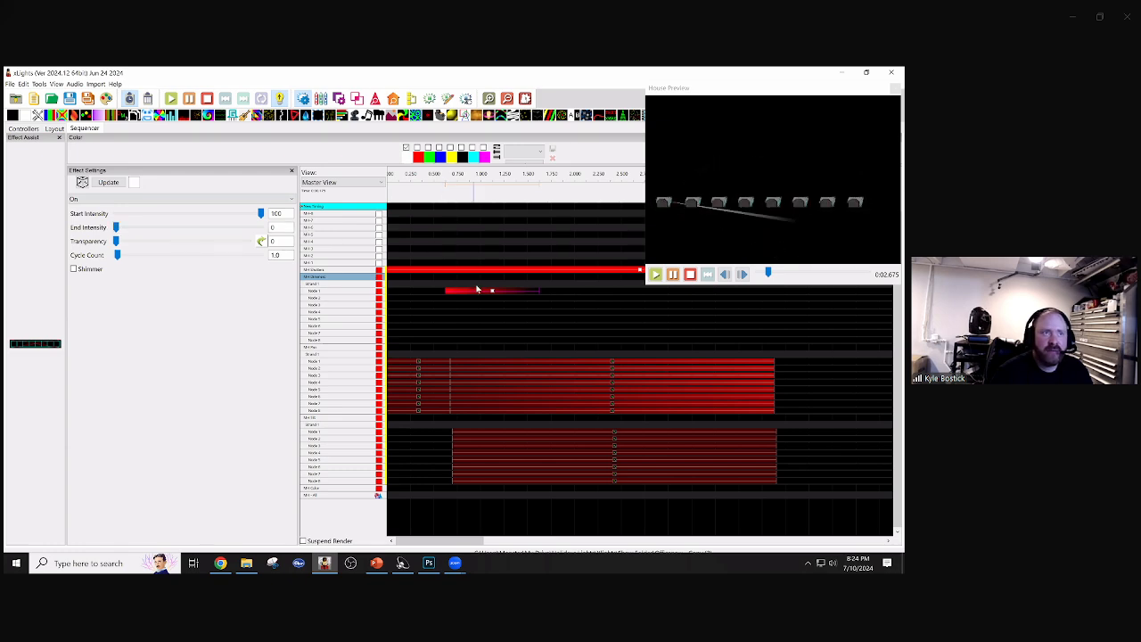
pyautogui.moveTo(492, 292); pyautogui.dragTo(515, 294)
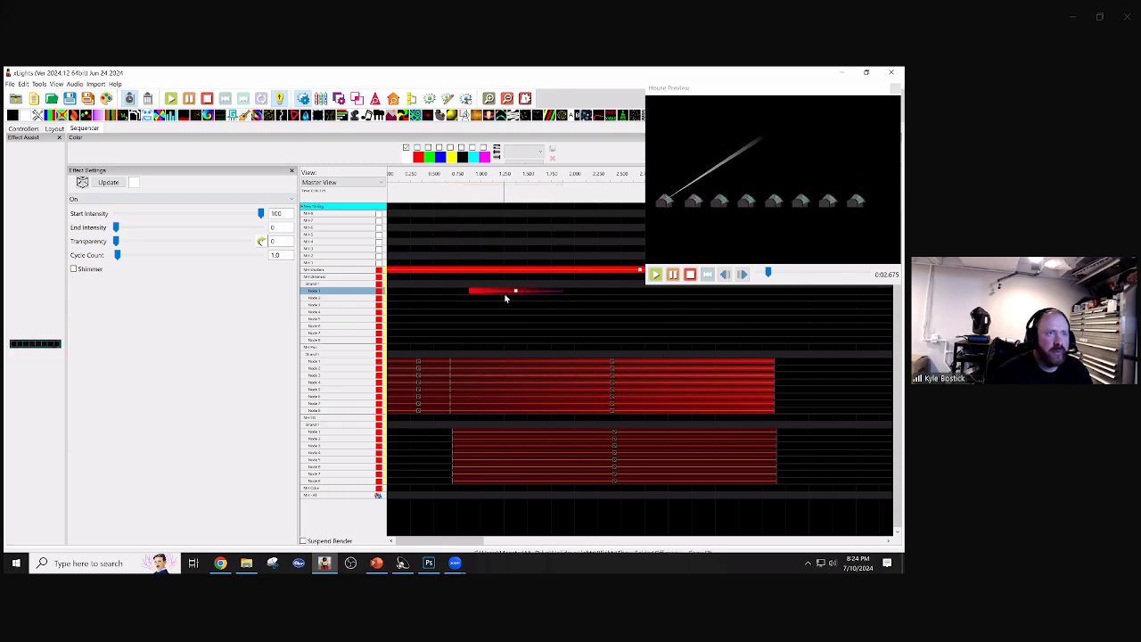
pyautogui.moveTo(424, 292); pyautogui.dragTo(573, 294)
pyautogui.click(452, 294)
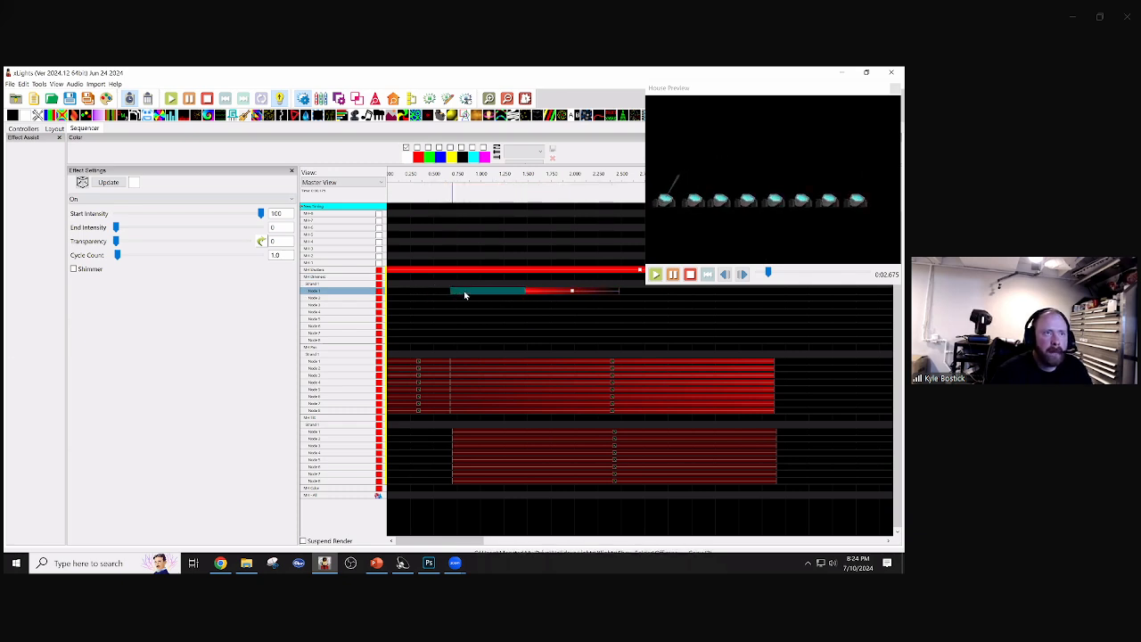
# - Paste a copy directly before the Node 1 fade-out, set it to fade from 0 to 100, and shorten it to about 0.75 s
pyautogui.click(418, 293)
pyautogui.hotkey('ctrl', 'v')
pyautogui.moveTo(464, 293); pyautogui.dragTo(497, 297)
pyautogui.moveTo(116, 228)
pyautogui.mouseDown()
pyautogui.moveTo(264, 227)
pyautogui.moveTo(234, 214)
pyautogui.moveTo(116, 214)
pyautogui.mouseUp()
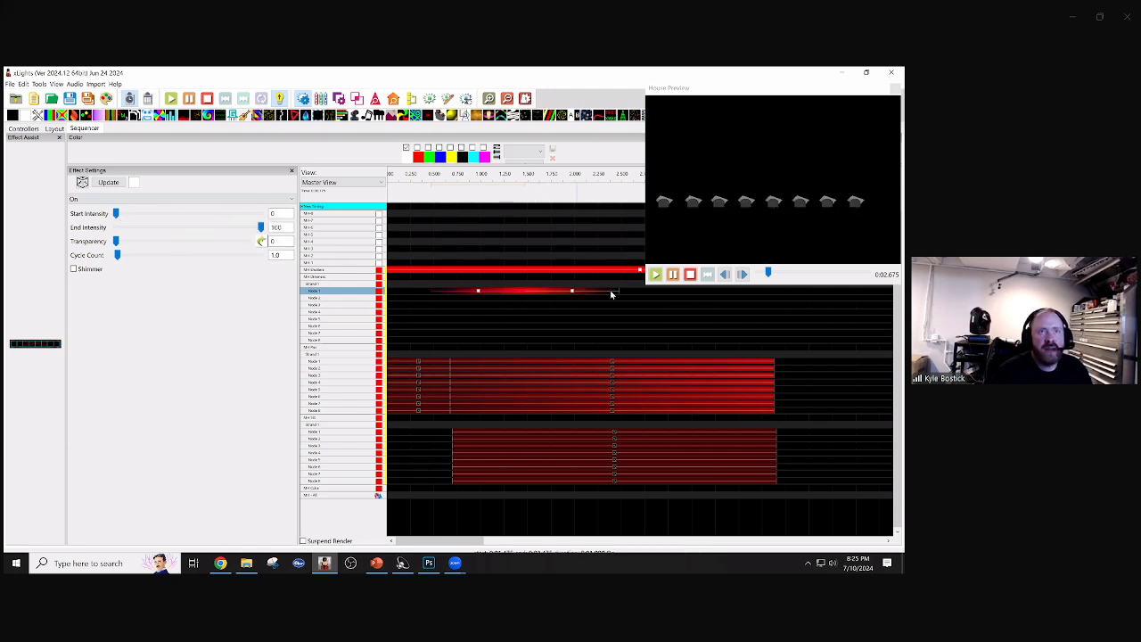
pyautogui.click(497, 295)
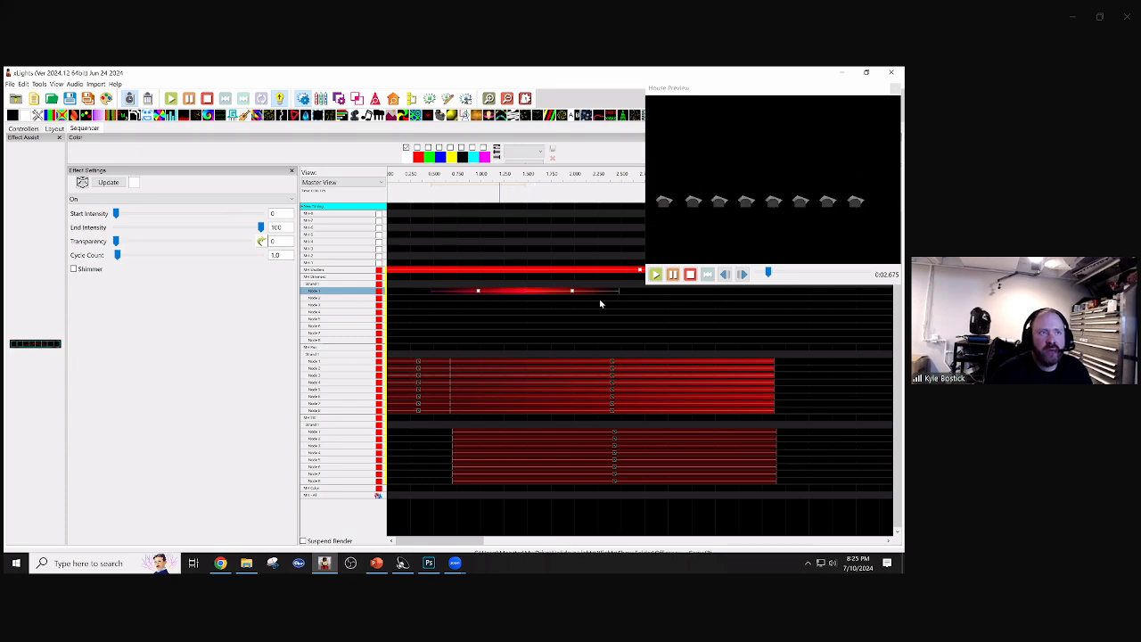
pyautogui.moveTo(433, 292); pyautogui.dragTo(457, 292)
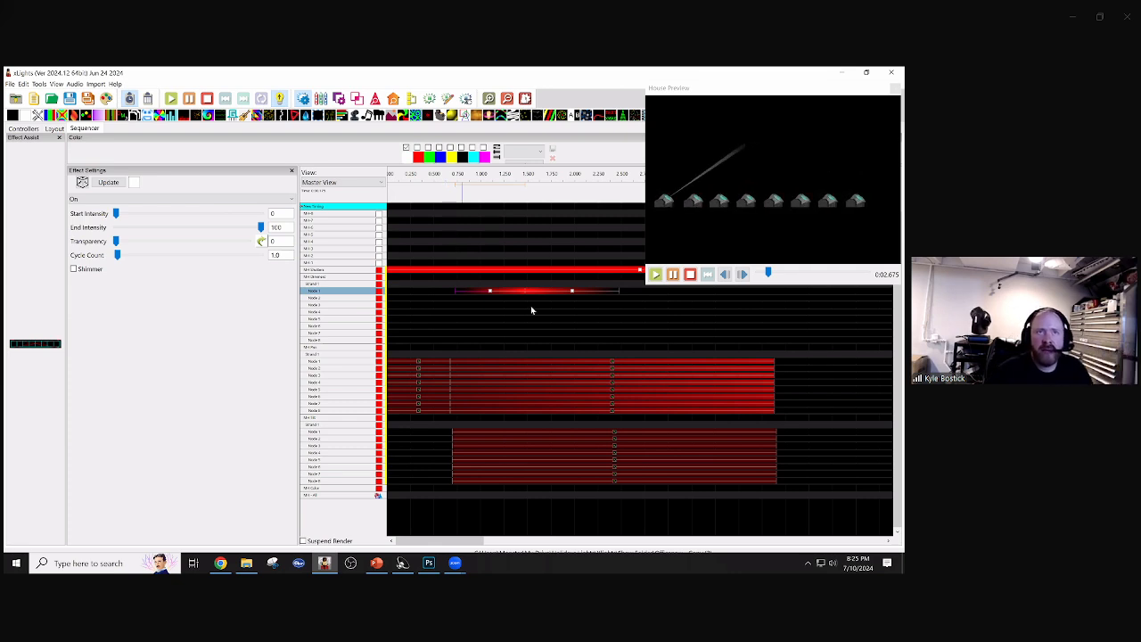
# - Delete the Node 1 fade-out effect and make the remaining On effect a constant 100 intensity starting at about 1 s
pyautogui.click(573, 294)
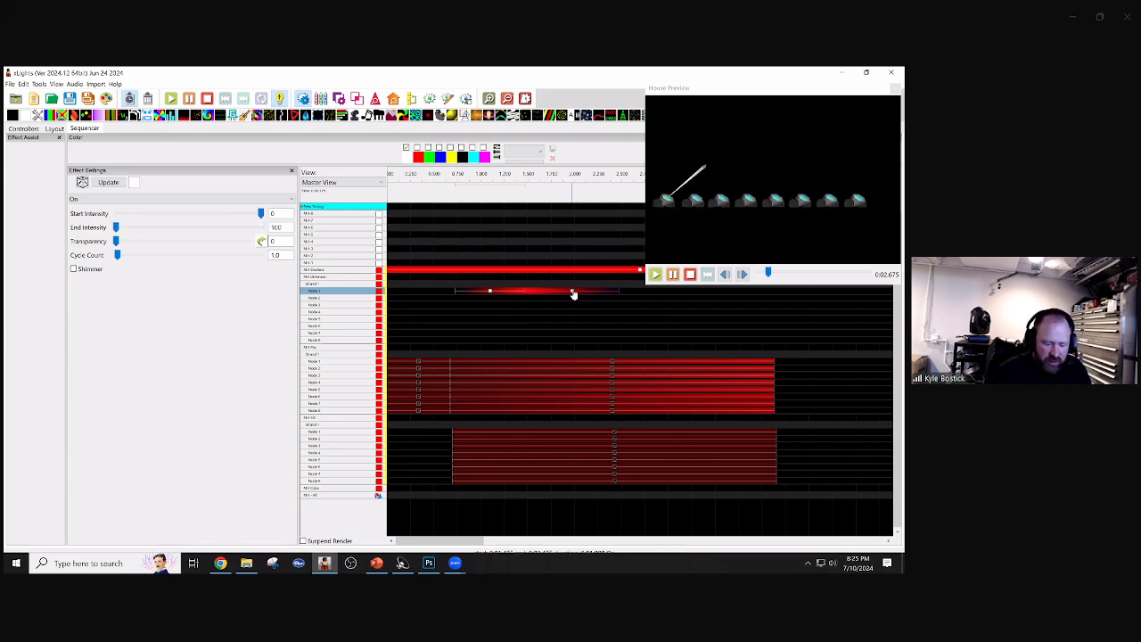
pyautogui.moveTo(574, 294); pyautogui.dragTo(526, 294)
pyautogui.moveTo(116, 228); pyautogui.dragTo(265, 233)
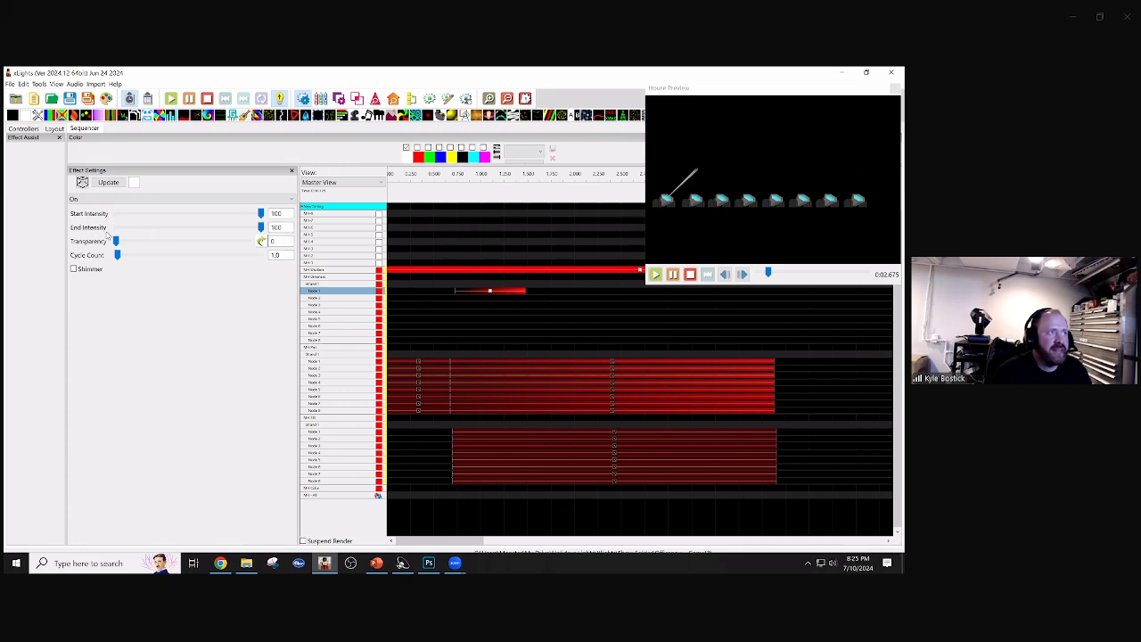
pyautogui.moveTo(489, 291); pyautogui.dragTo(515, 296)
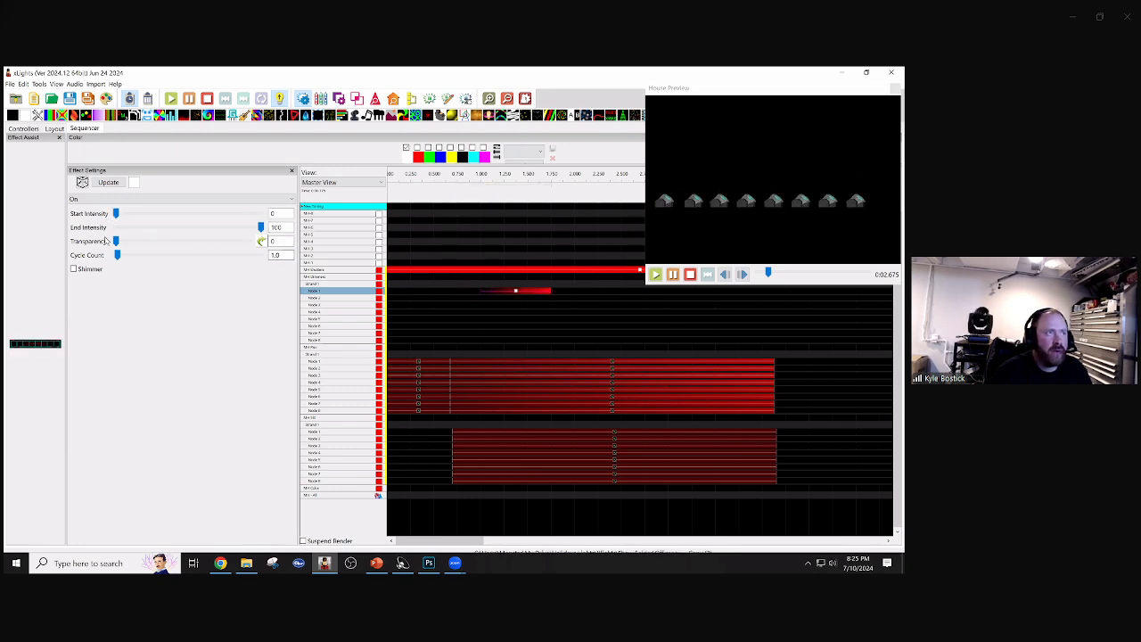
pyautogui.moveTo(116, 214); pyautogui.dragTo(261, 213)
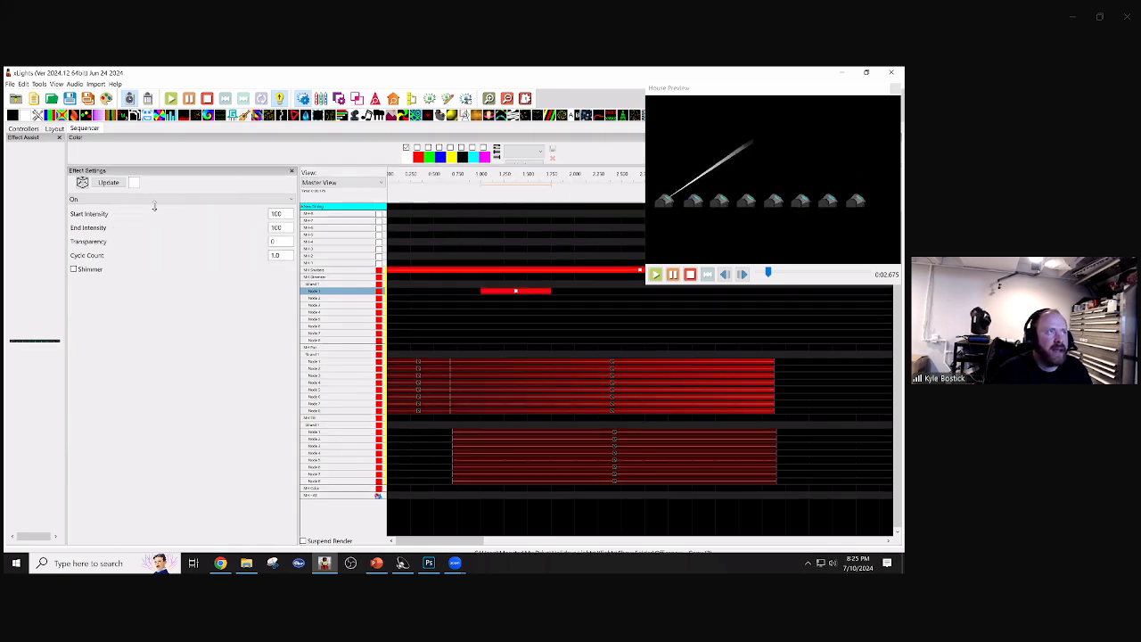
# - Enlarge and uncover the Color panel, and apply a Ramp Up/Down value curve to the brightness of the Node 1 On effect
pyautogui.moveTo(107, 166); pyautogui.dragTo(111, 217)
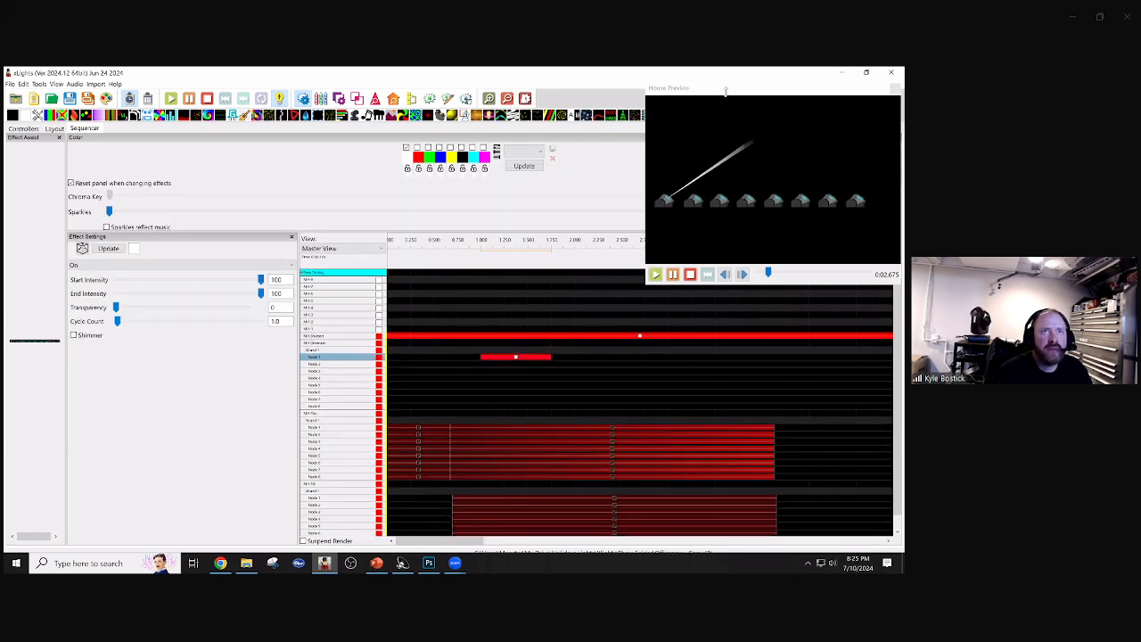
pyautogui.moveTo(748, 88); pyautogui.dragTo(217, 118)
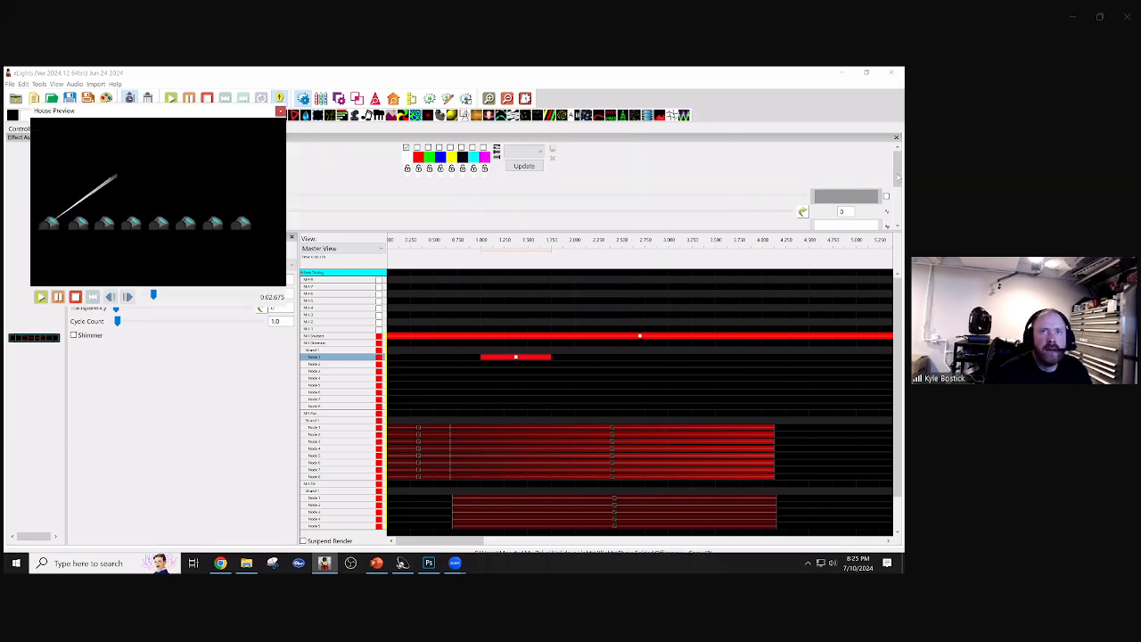
pyautogui.moveTo(898, 172); pyautogui.dragTo(894, 214)
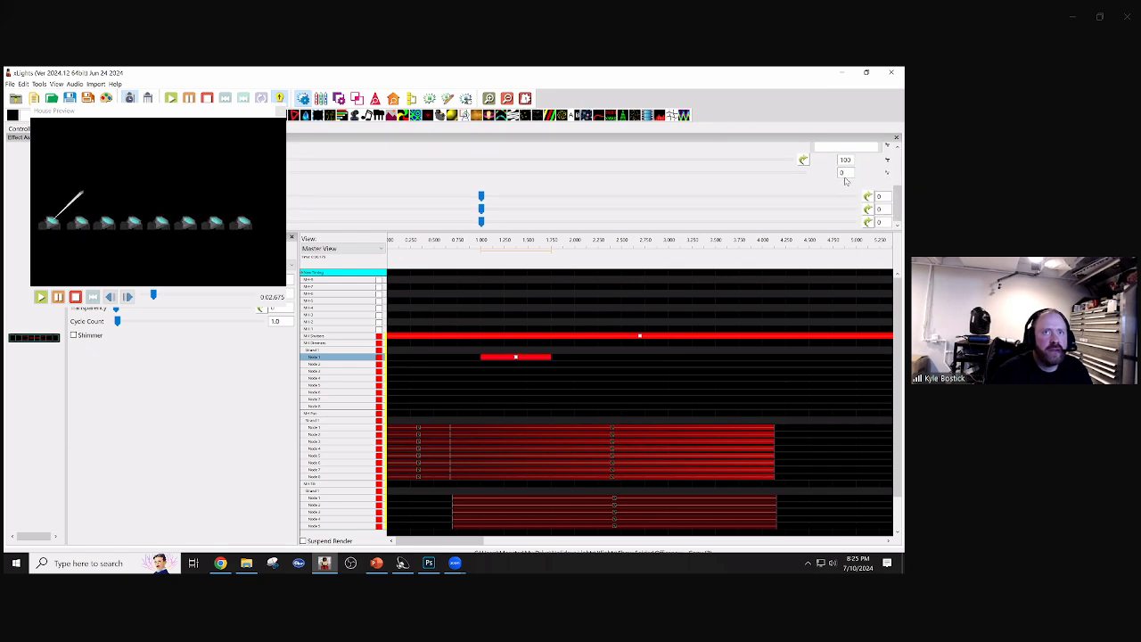
pyautogui.click(803, 160)
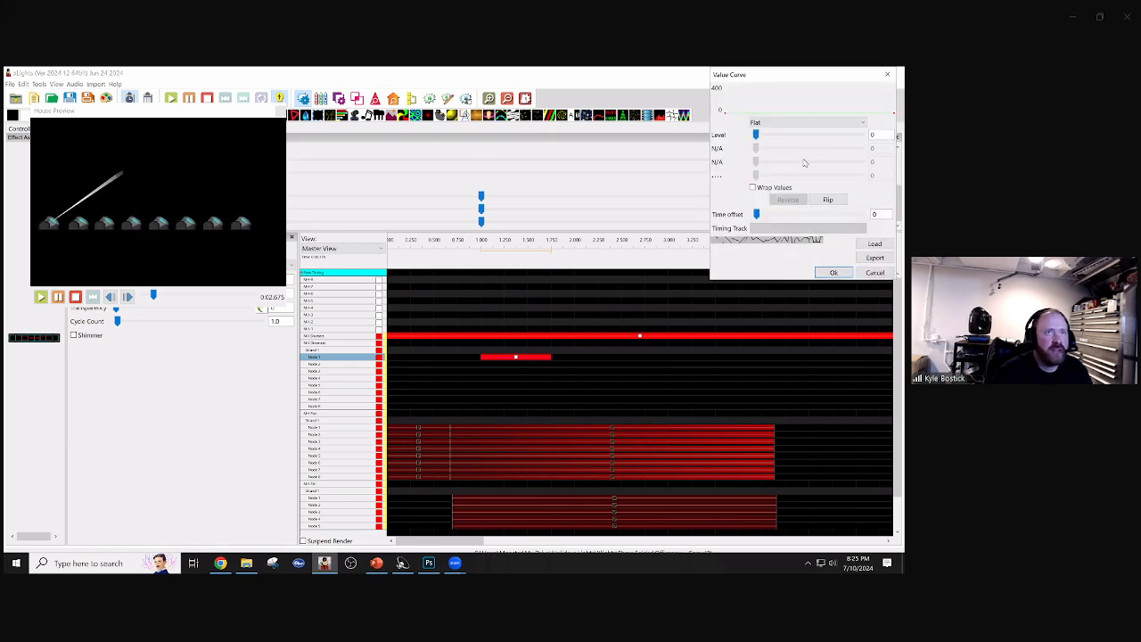
pyautogui.click(790, 123)
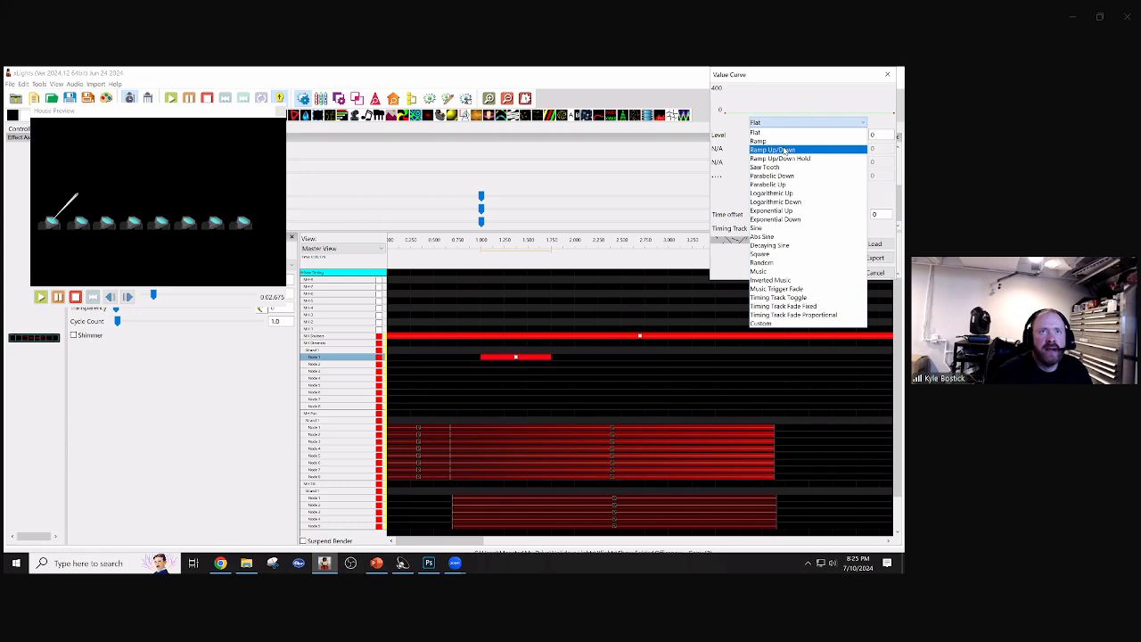
pyautogui.click(784, 151)
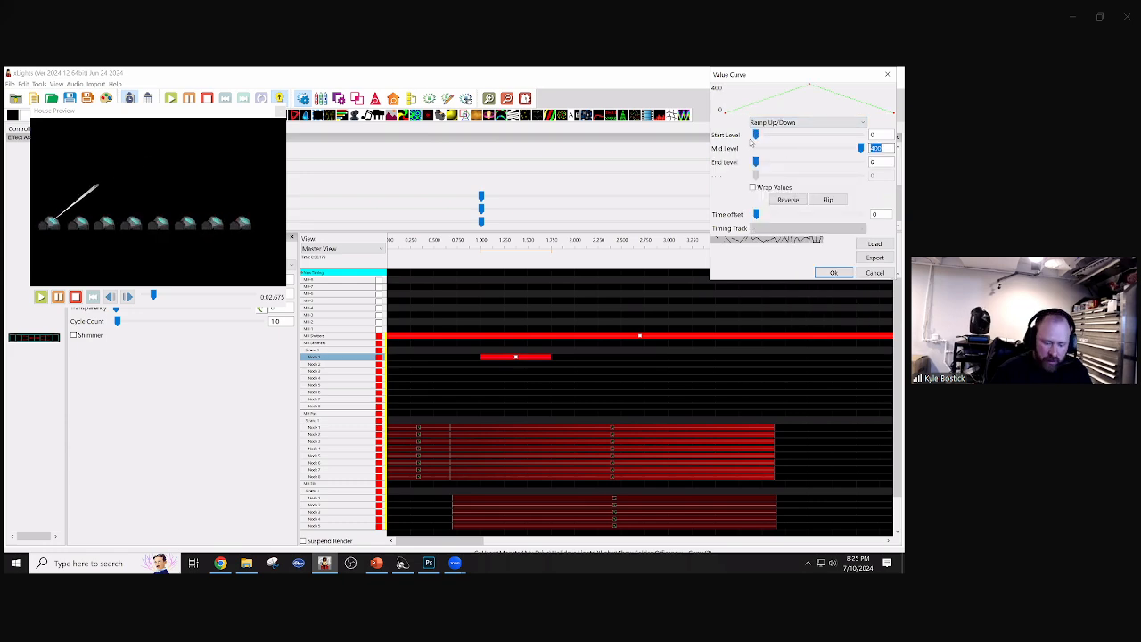
pyautogui.press('Return')
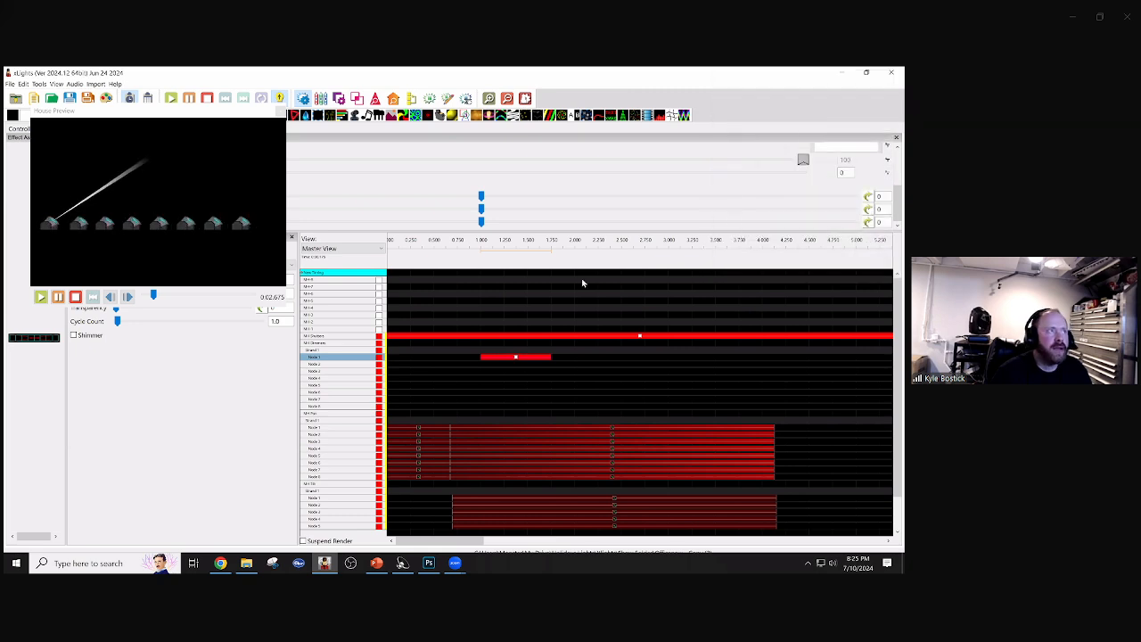
# - Move the Node 1 On effect to start at about 1.475 s and reposition the House Preview window clear of the color settings
pyautogui.moveTo(517, 359); pyautogui.dragTo(560, 365)
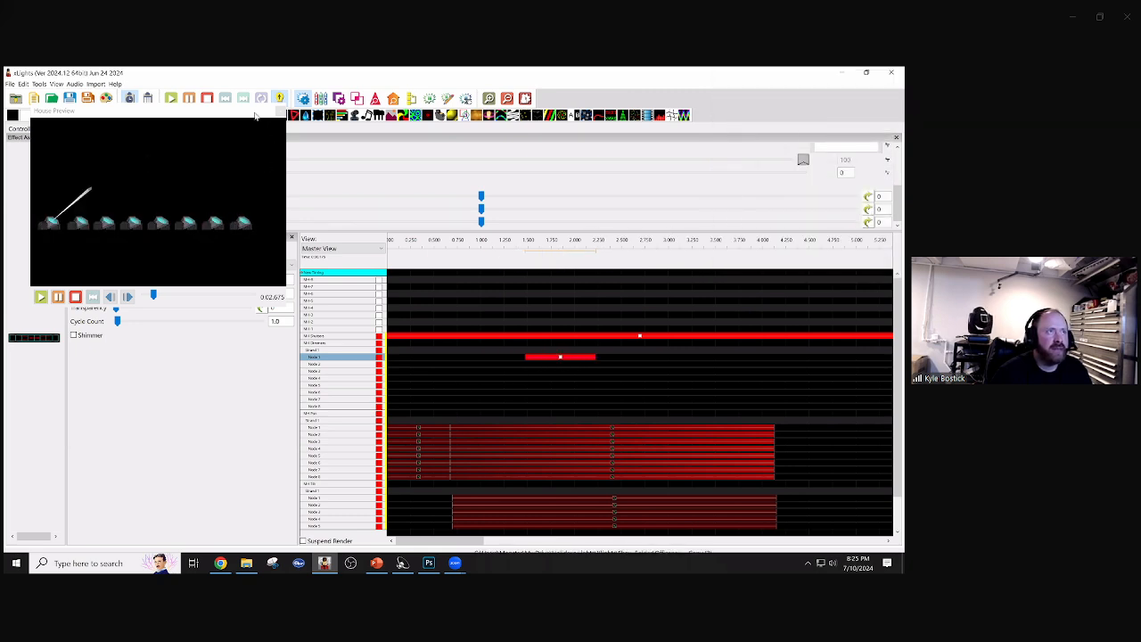
pyautogui.moveTo(254, 111); pyautogui.dragTo(354, 192)
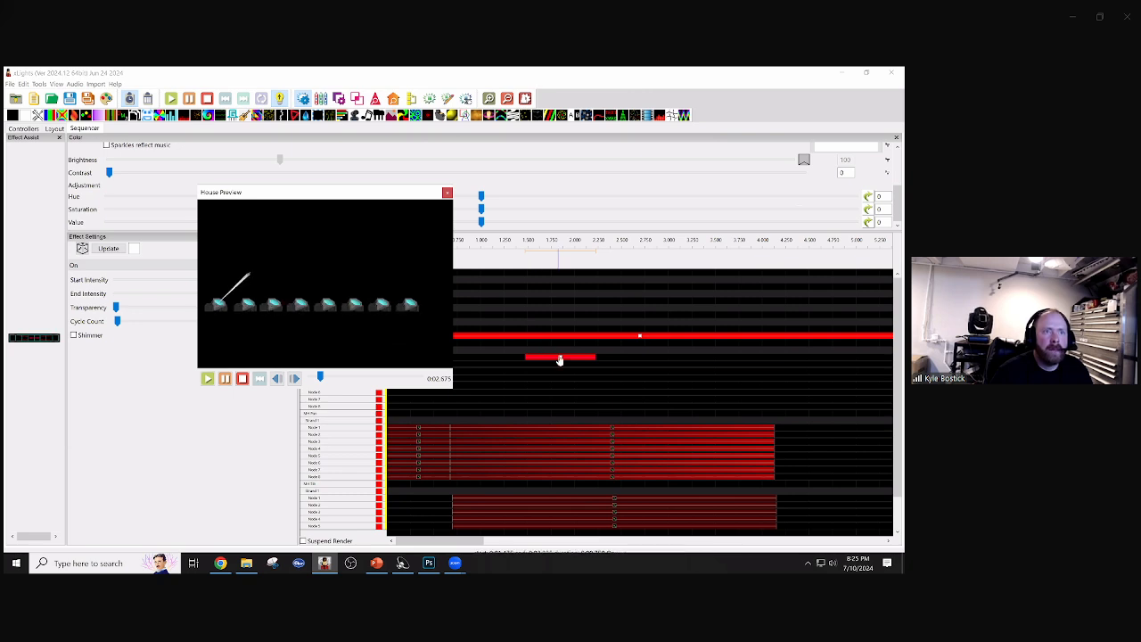
pyautogui.click(561, 358)
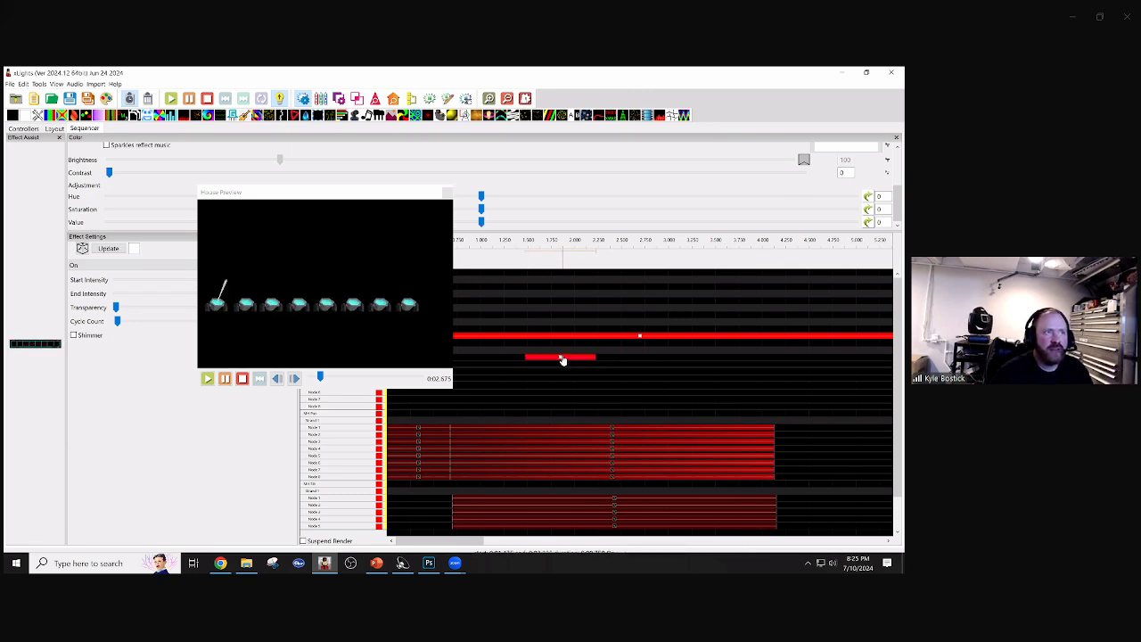
# - Turn off the brightness value curve of the Node 1 On effect and move the House Preview window off the effect settings
pyautogui.click(804, 160)
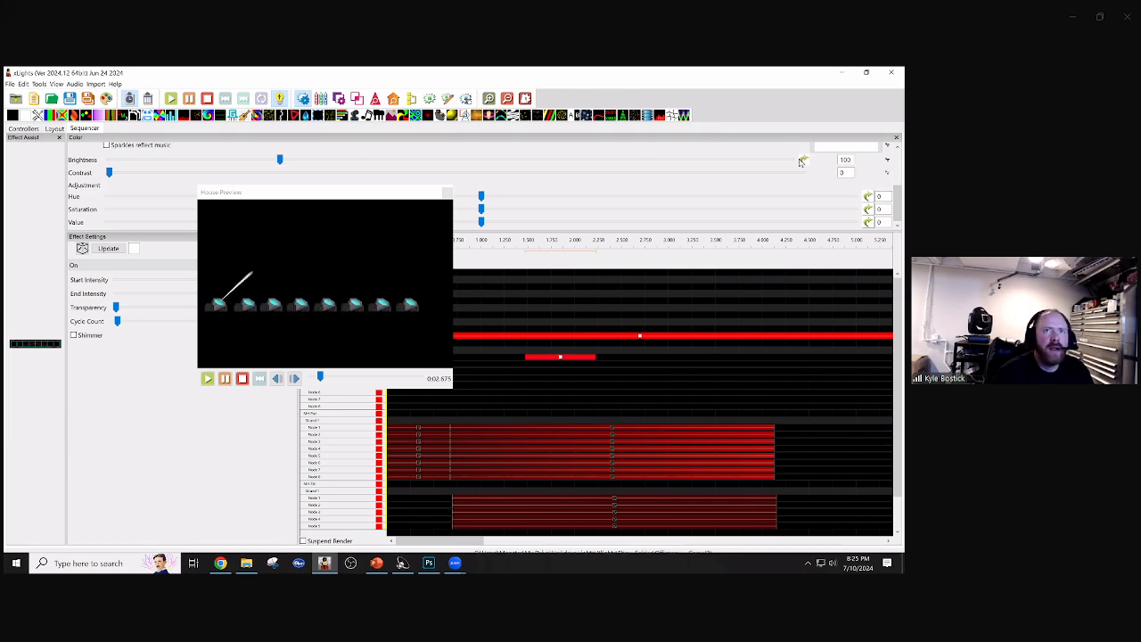
pyautogui.click(372, 203)
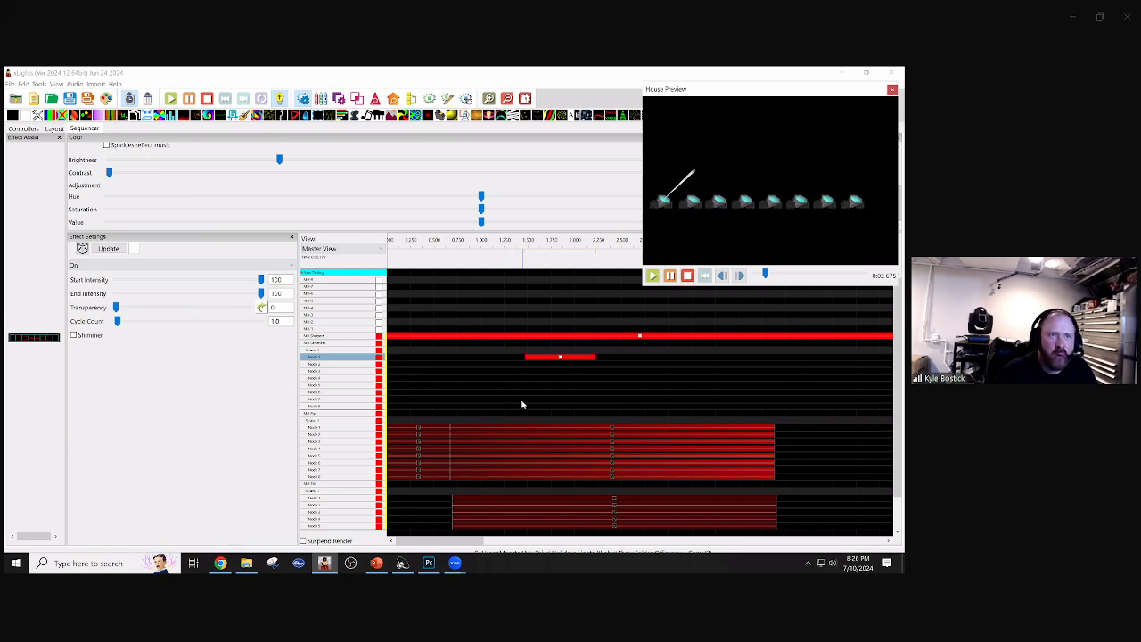
# - Delete all the DMX effects from the nodes of the MH Pan and MH Tilt models
pyautogui.click(512, 472)
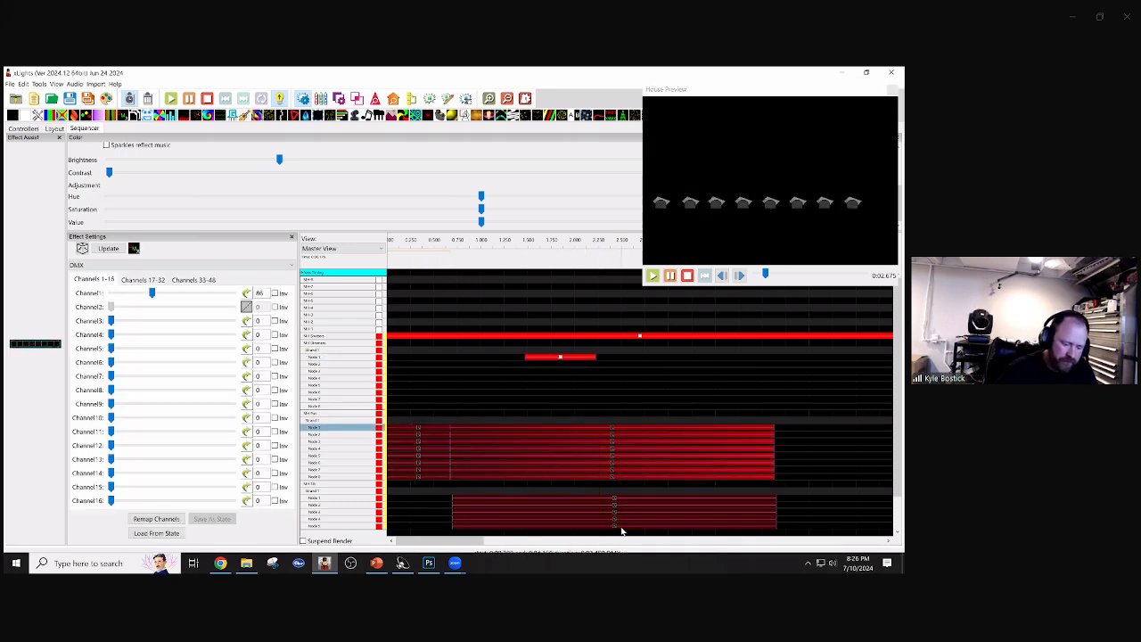
pyautogui.press('Delete')
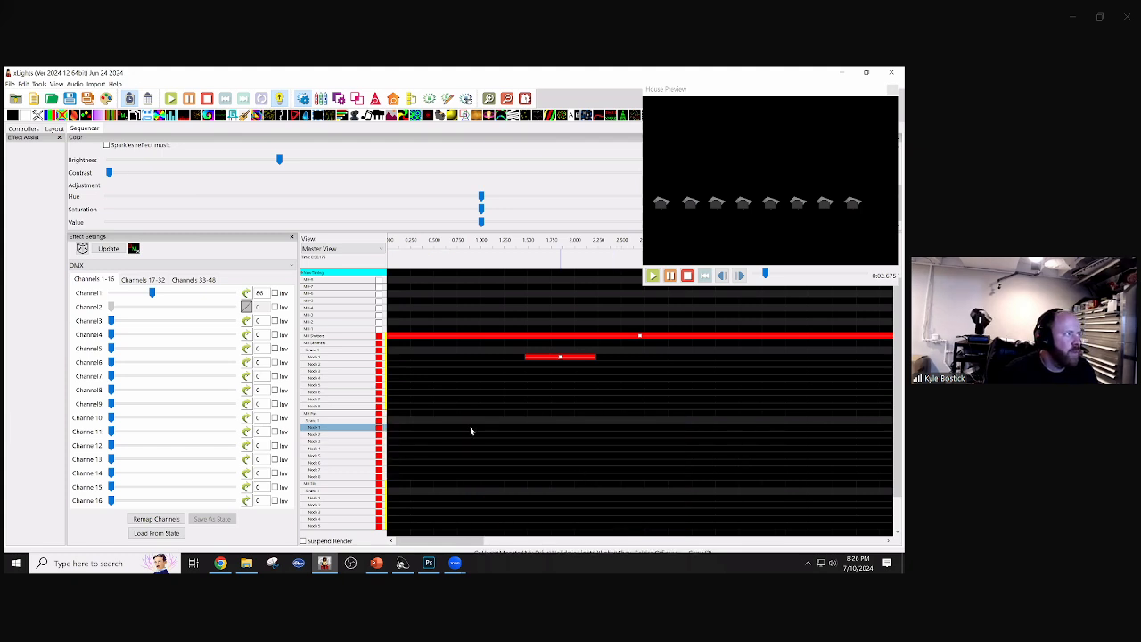
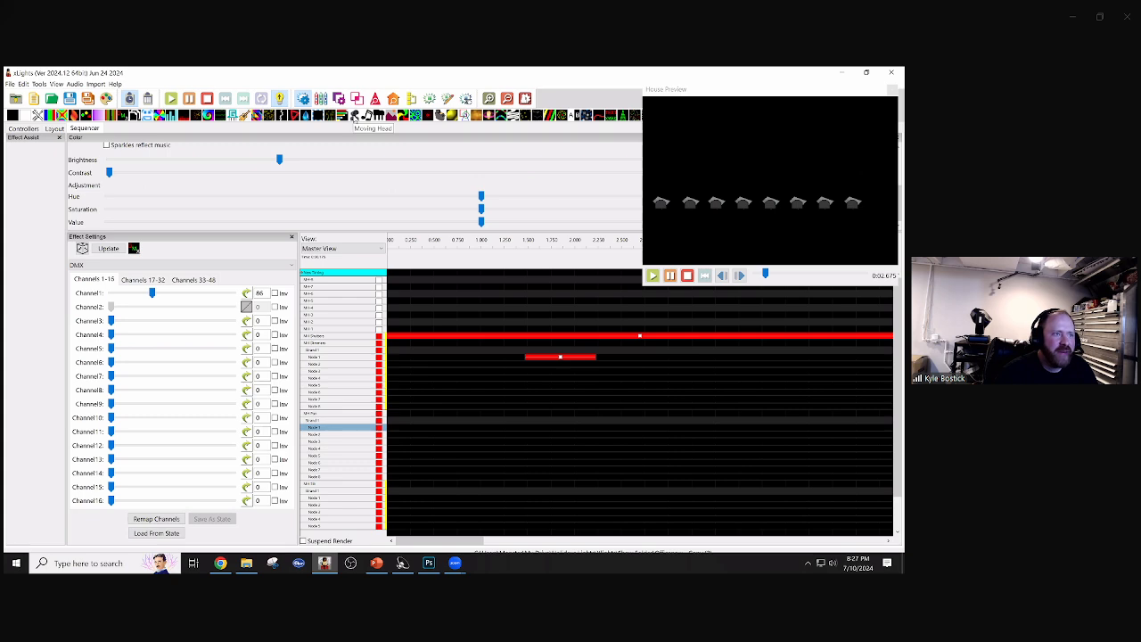
pyautogui.scroll(-5, 466, 428)
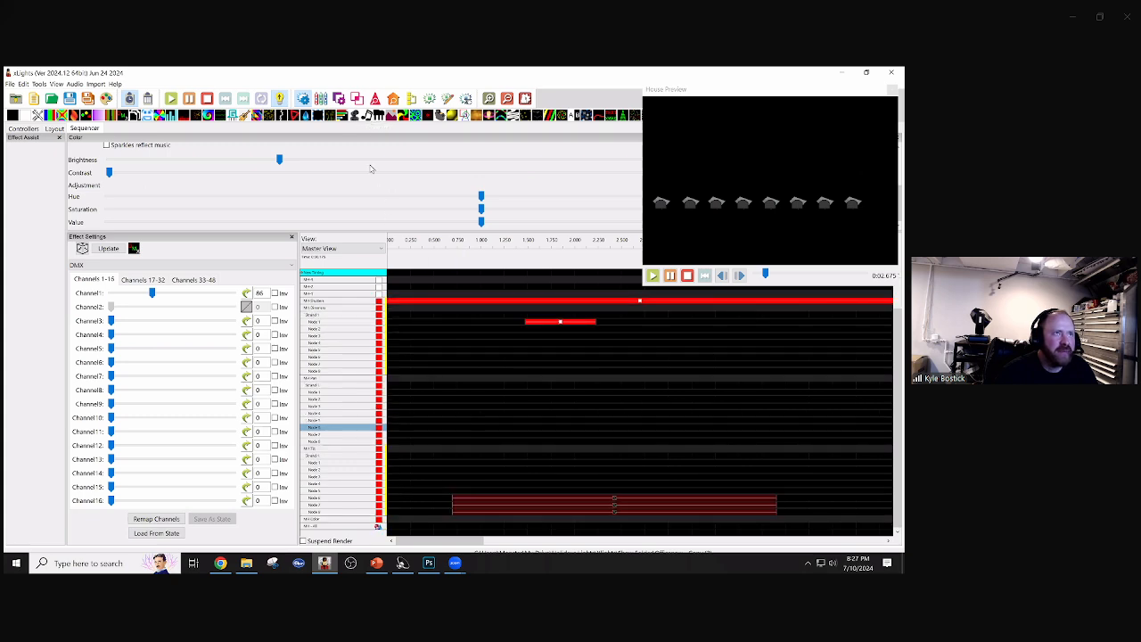
pyautogui.moveTo(568, 472); pyautogui.dragTo(621, 517)
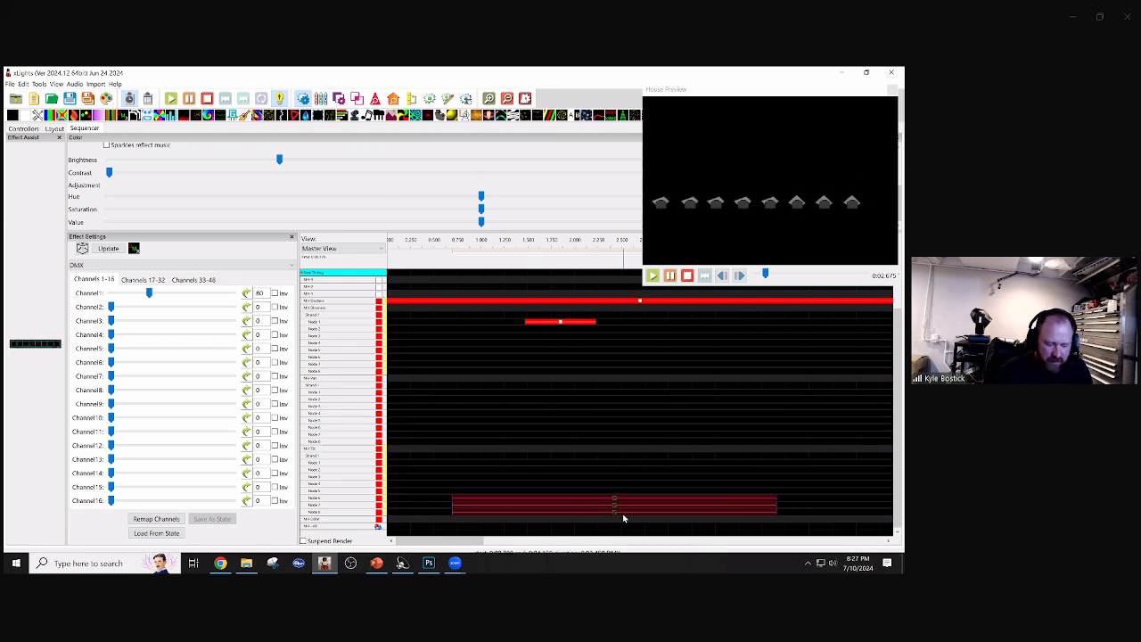
pyautogui.press('Delete')
# - Add a Moving Head effect about 1 s long to the MH - All group and delete the On effect on the dimmers' Node 1
pyautogui.moveTo(355, 116); pyautogui.dragTo(560, 526)
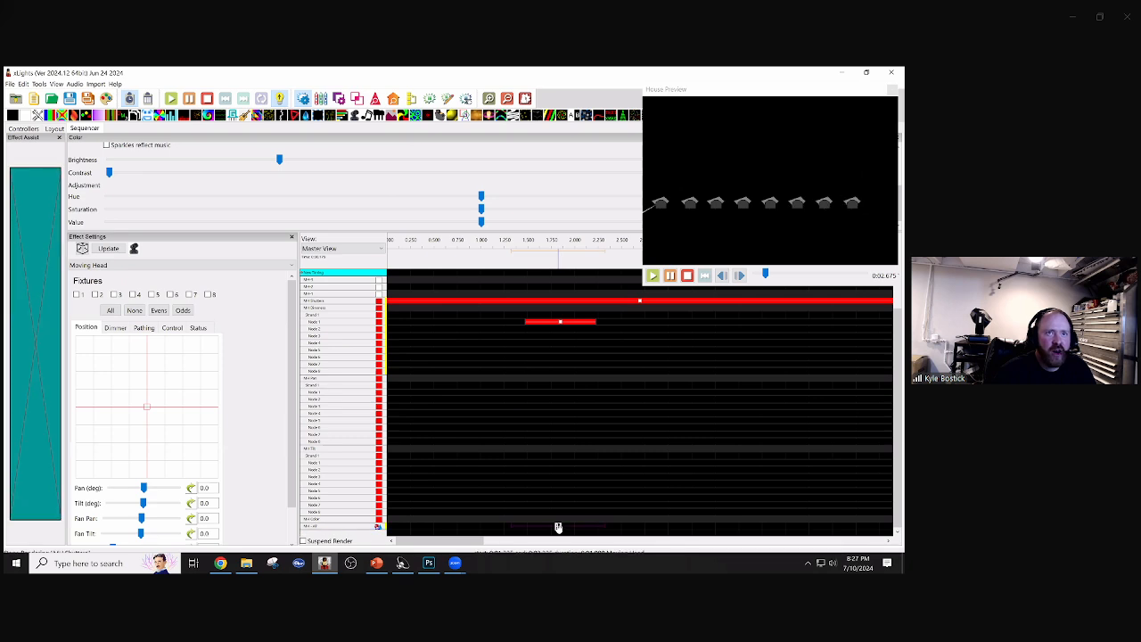
pyautogui.click(563, 324)
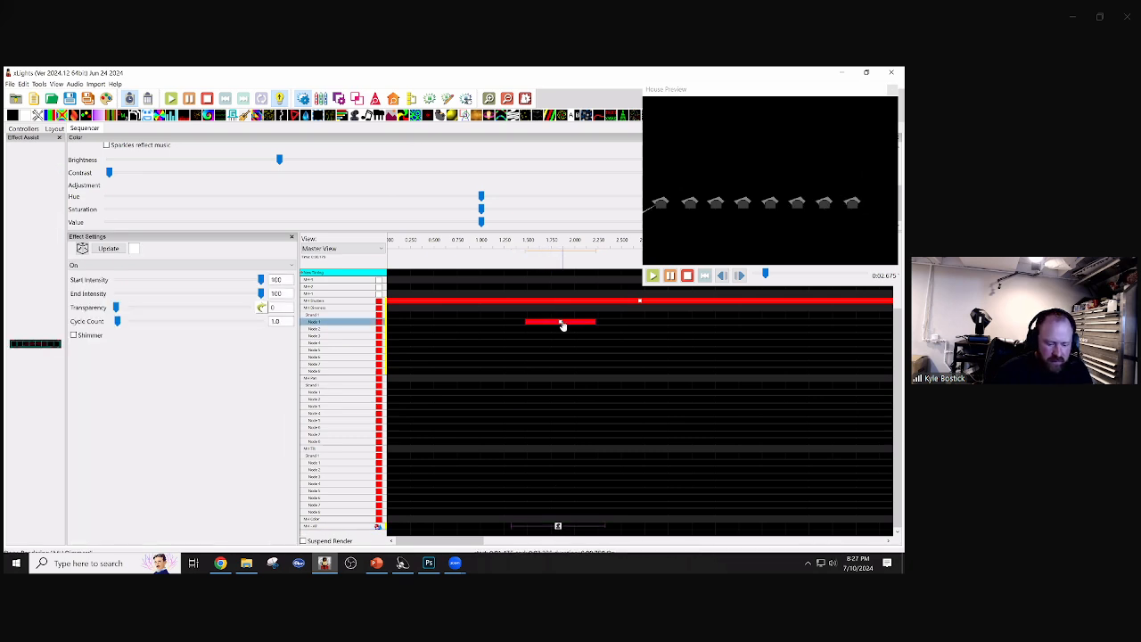
pyautogui.press('Delete')
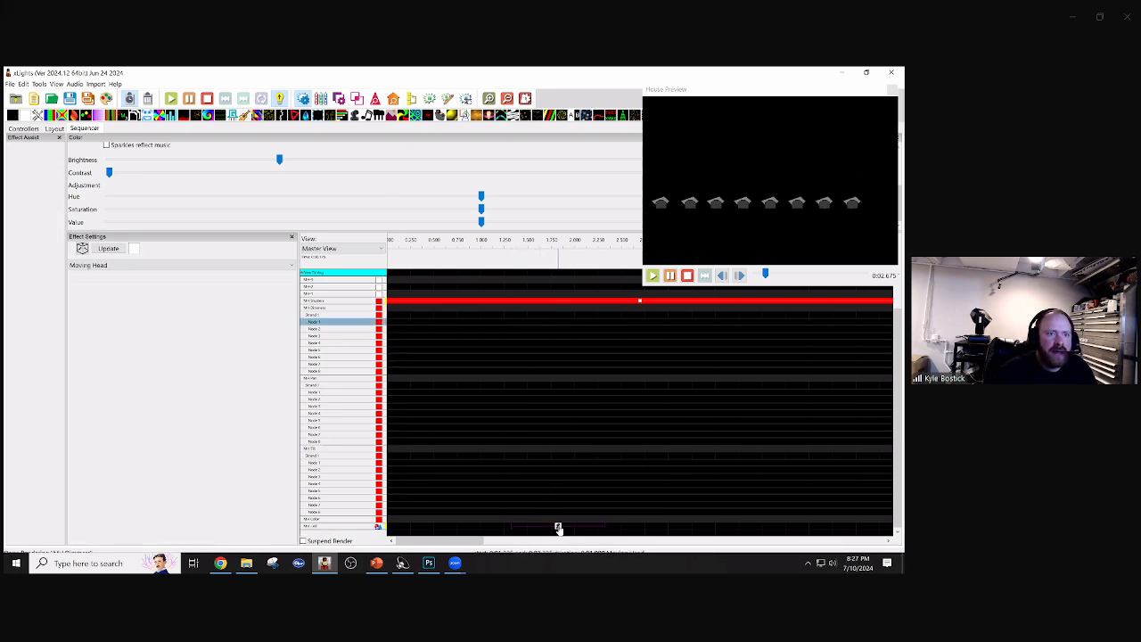
# - Select all eight fixtures in the Moving Head effect and try pan/tilt positions of -45/45, 0/45 and 0/0 degrees
pyautogui.click(558, 528)
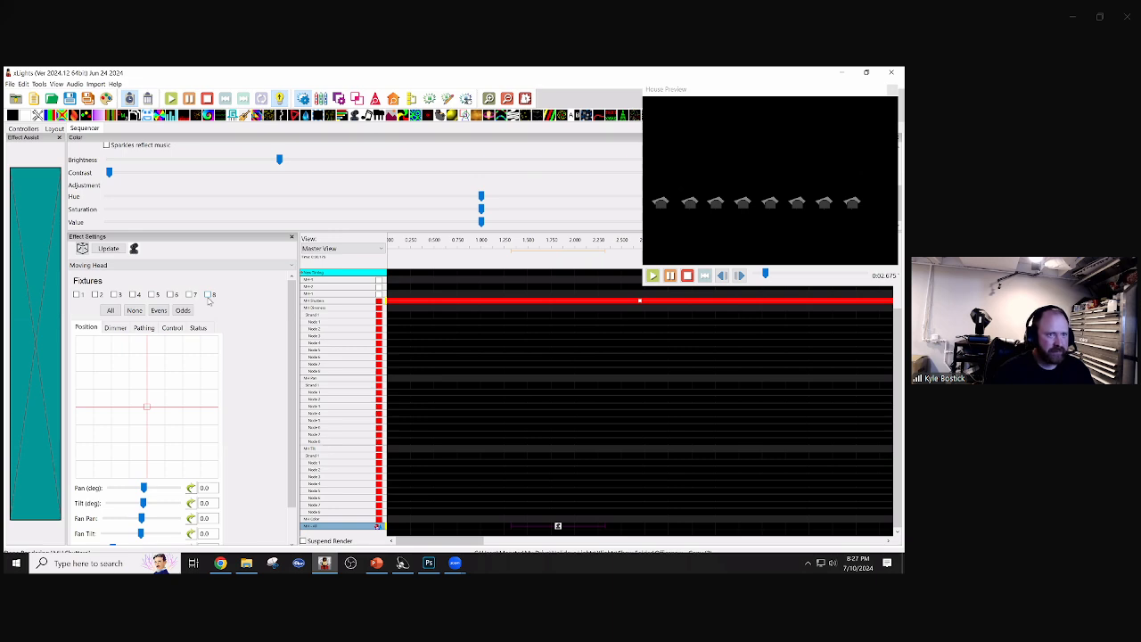
pyautogui.click(111, 310)
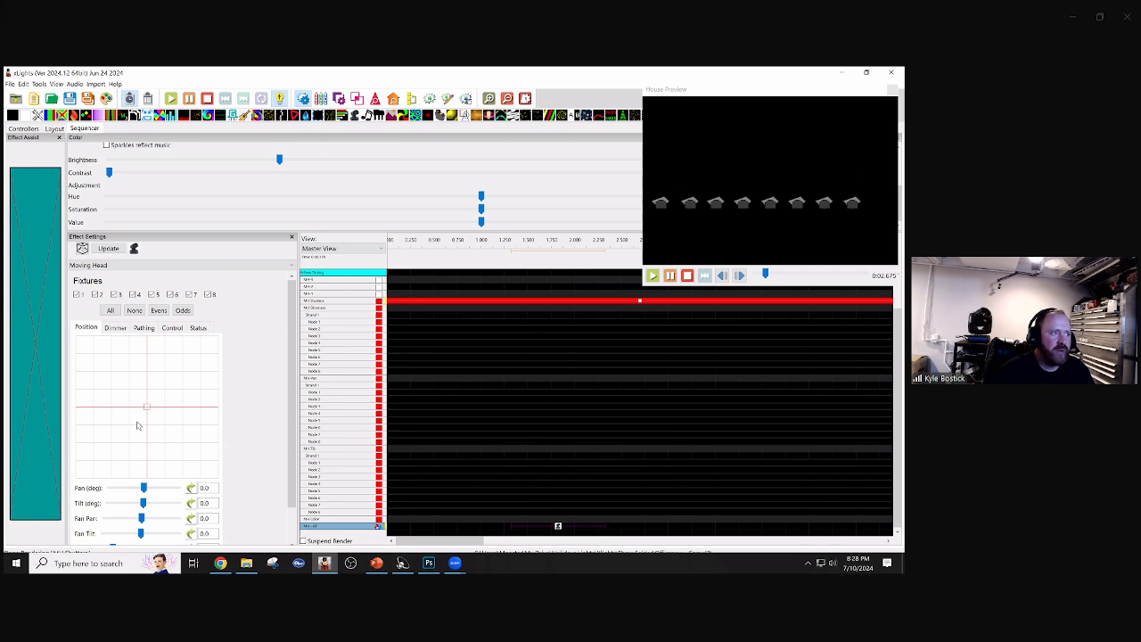
pyautogui.click(129, 427)
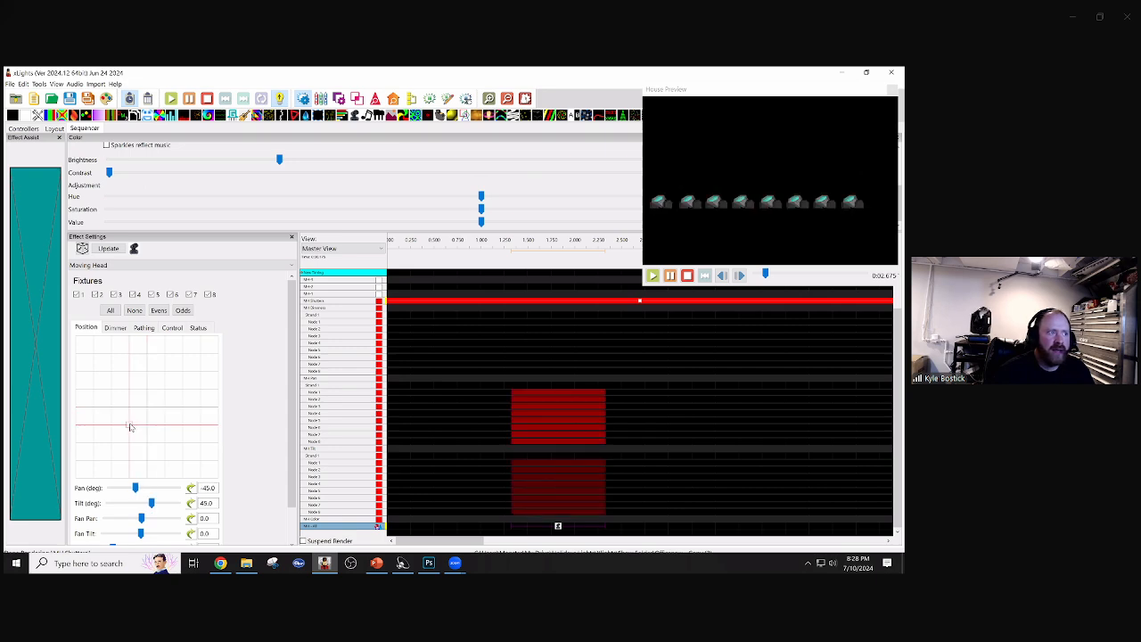
pyautogui.click(147, 427)
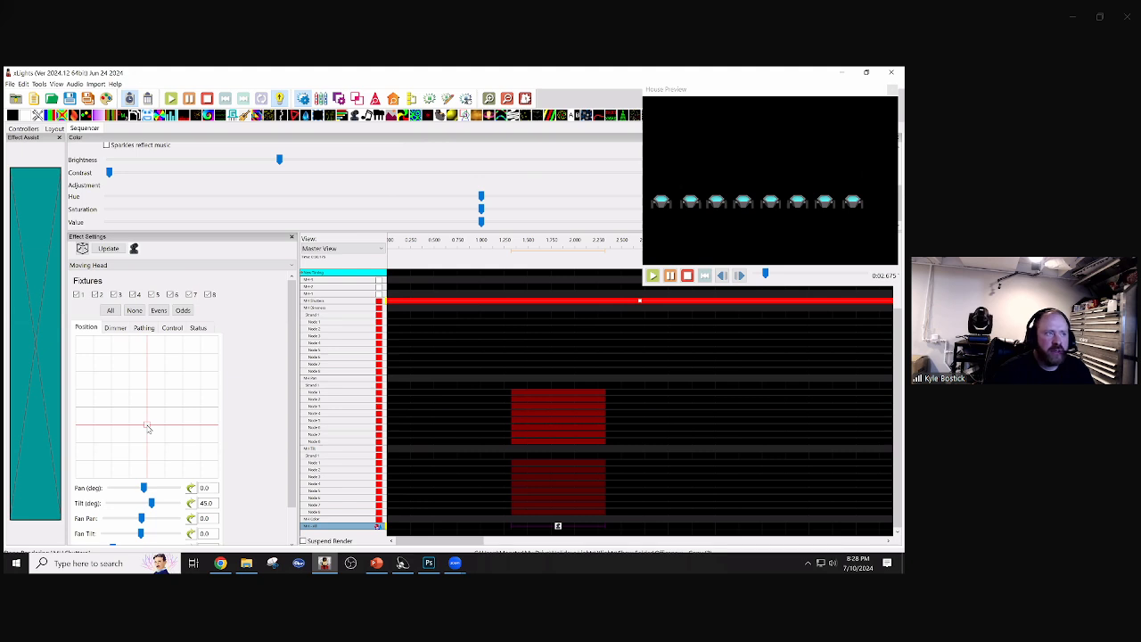
pyautogui.click(149, 407)
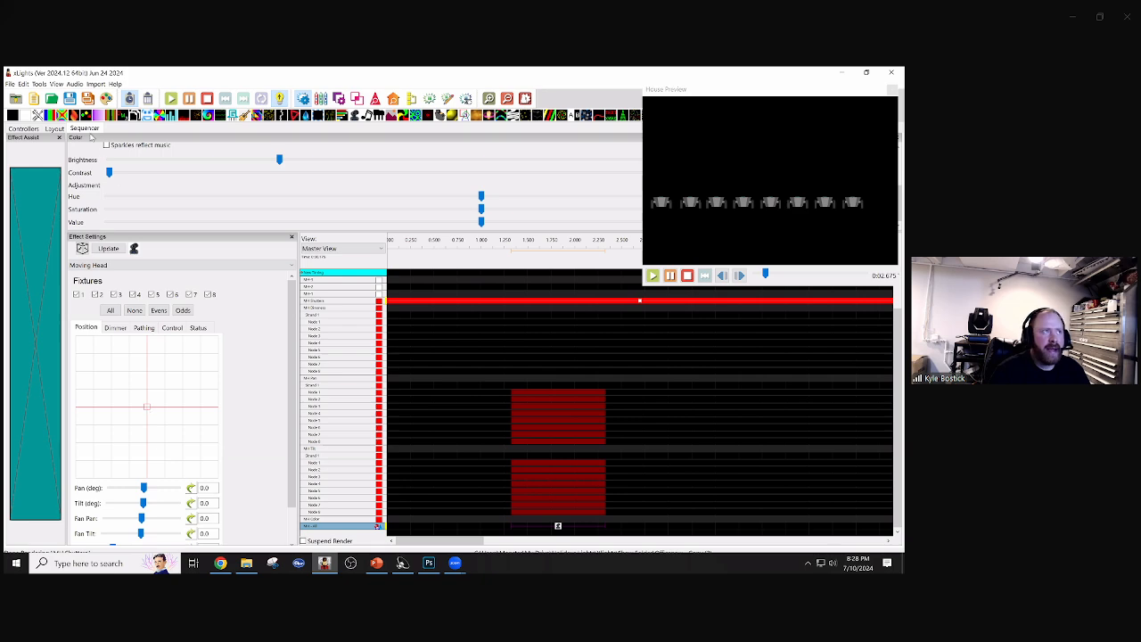
# - Review the MH-1 model's pan and tilt motor properties in the layout, collapse both sections, and return to the sequence
pyautogui.click(55, 128)
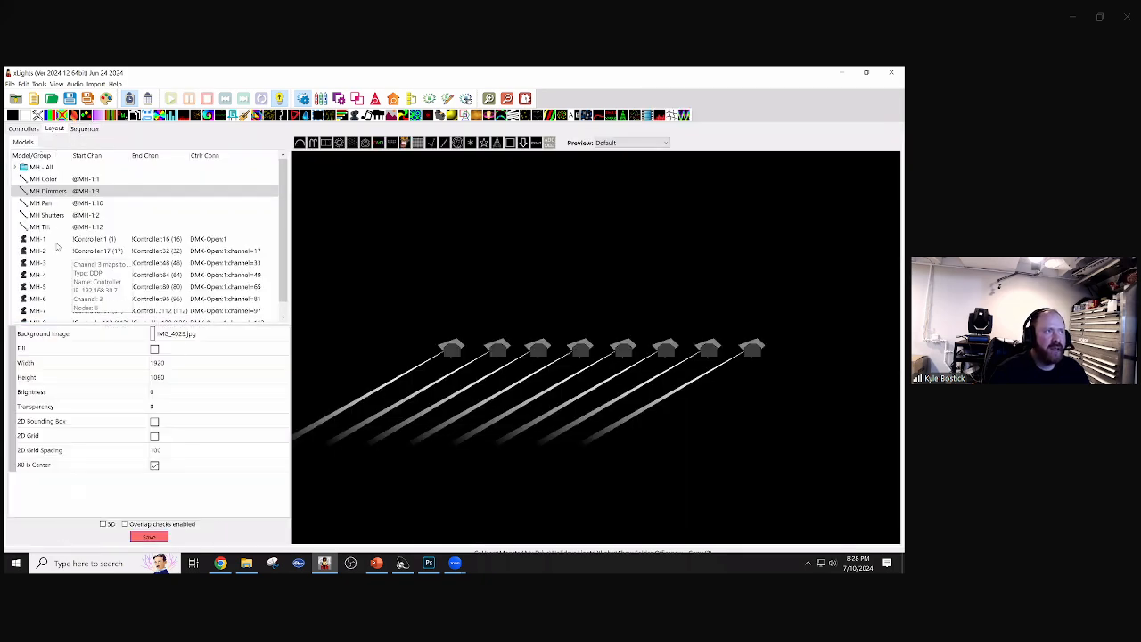
pyautogui.click(58, 241)
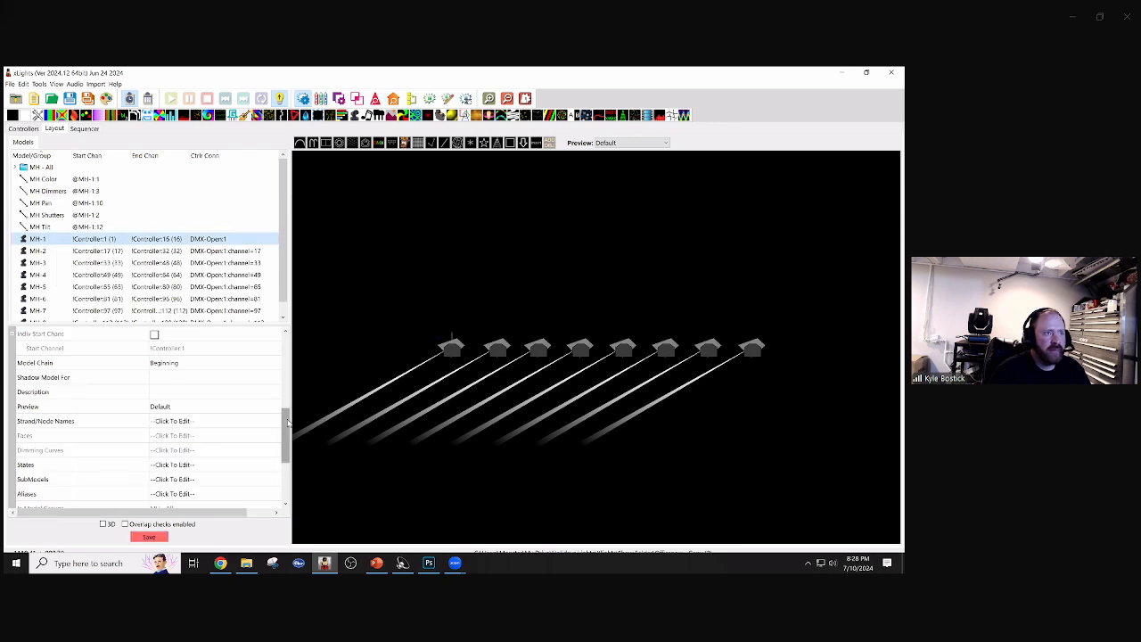
pyautogui.moveTo(287, 422); pyautogui.dragTo(281, 328)
pyautogui.click(12, 407)
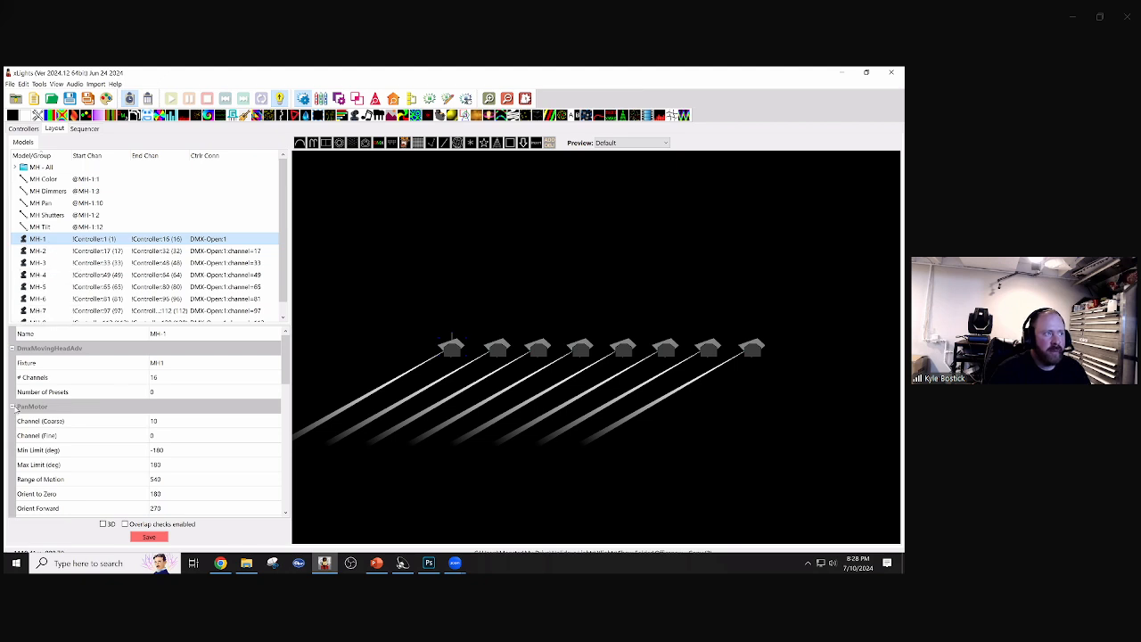
pyautogui.click(13, 406)
pyautogui.click(14, 423)
pyautogui.click(15, 423)
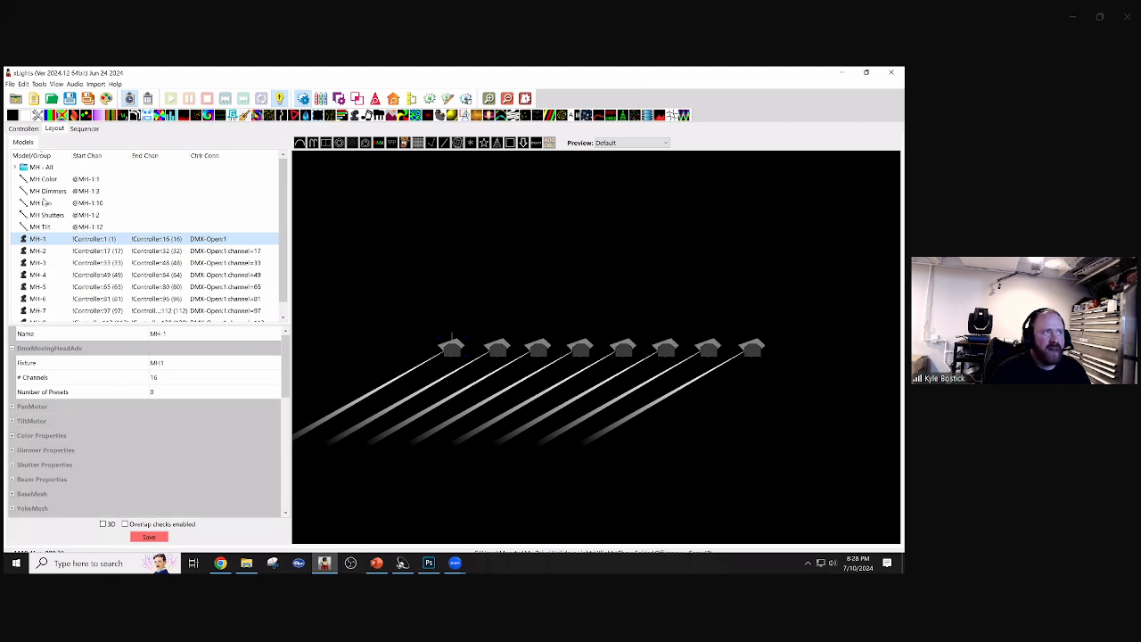
pyautogui.click(85, 128)
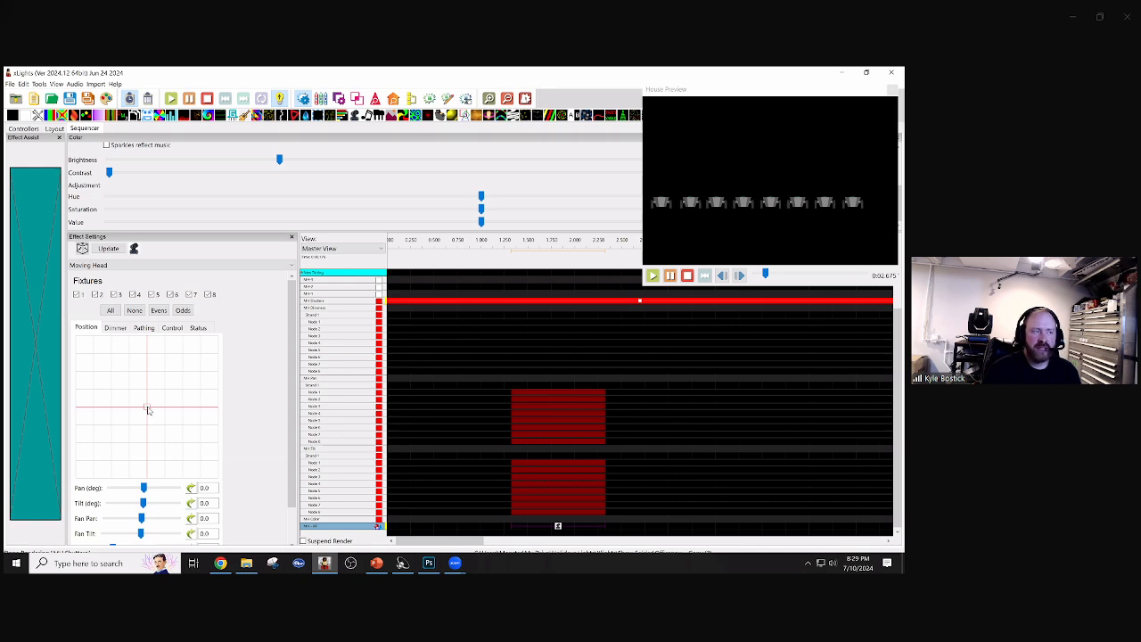
# - Position the fixtures at a tilt of 45 degrees and apply a Ramp value curve to pan from -45 to 45
pyautogui.moveTo(148, 409); pyautogui.dragTo(130, 431)
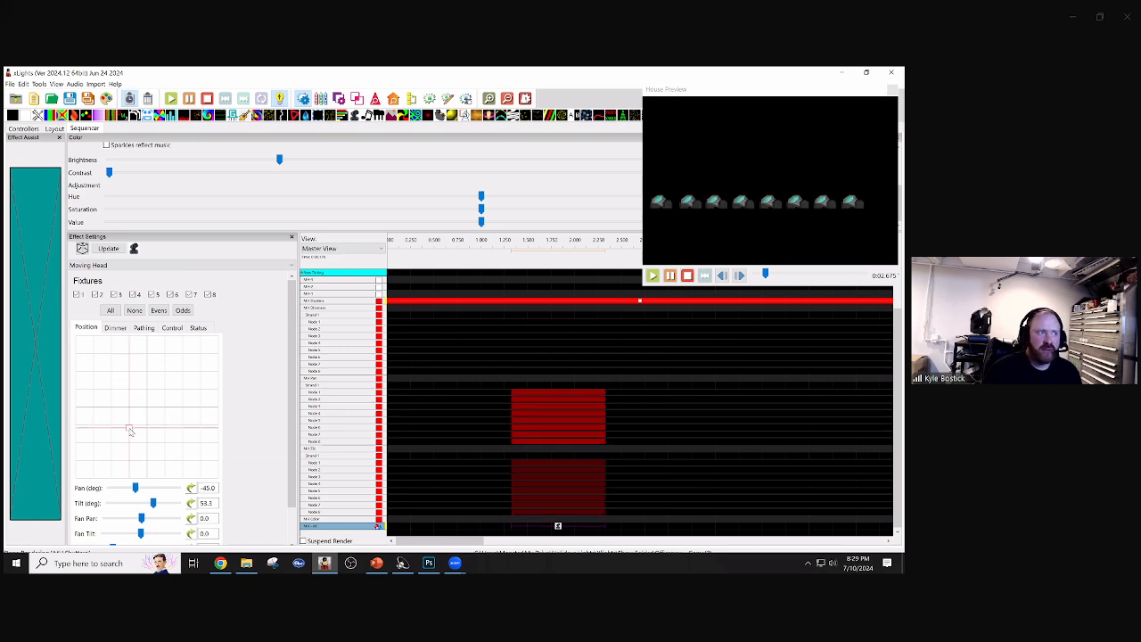
pyautogui.moveTo(134, 432); pyautogui.dragTo(163, 431)
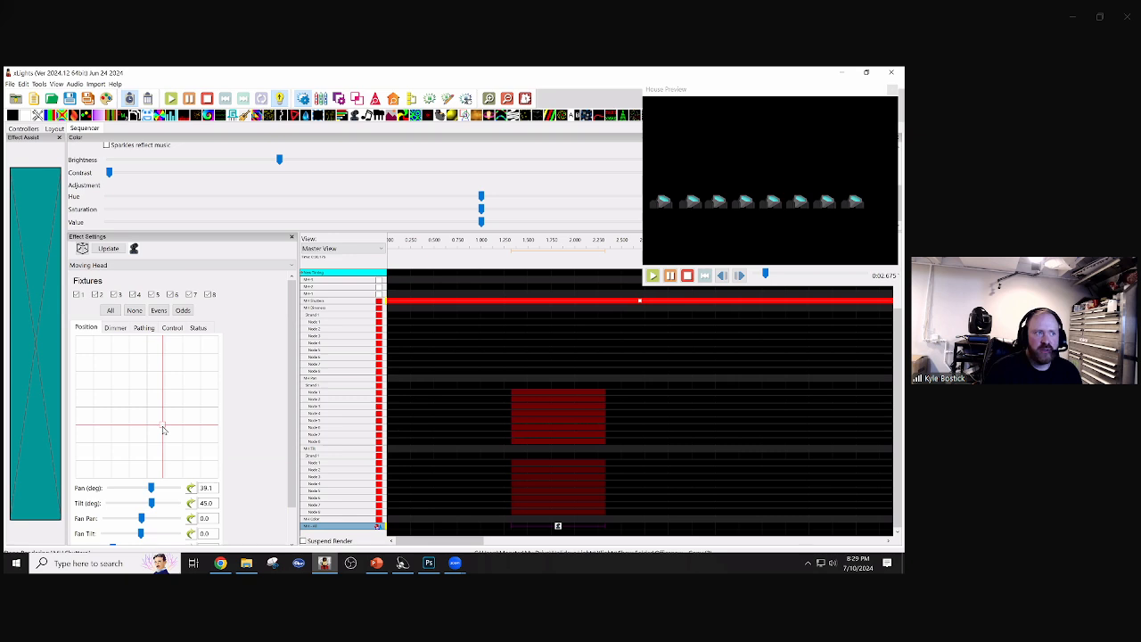
pyautogui.click(190, 488)
pyautogui.click(172, 390)
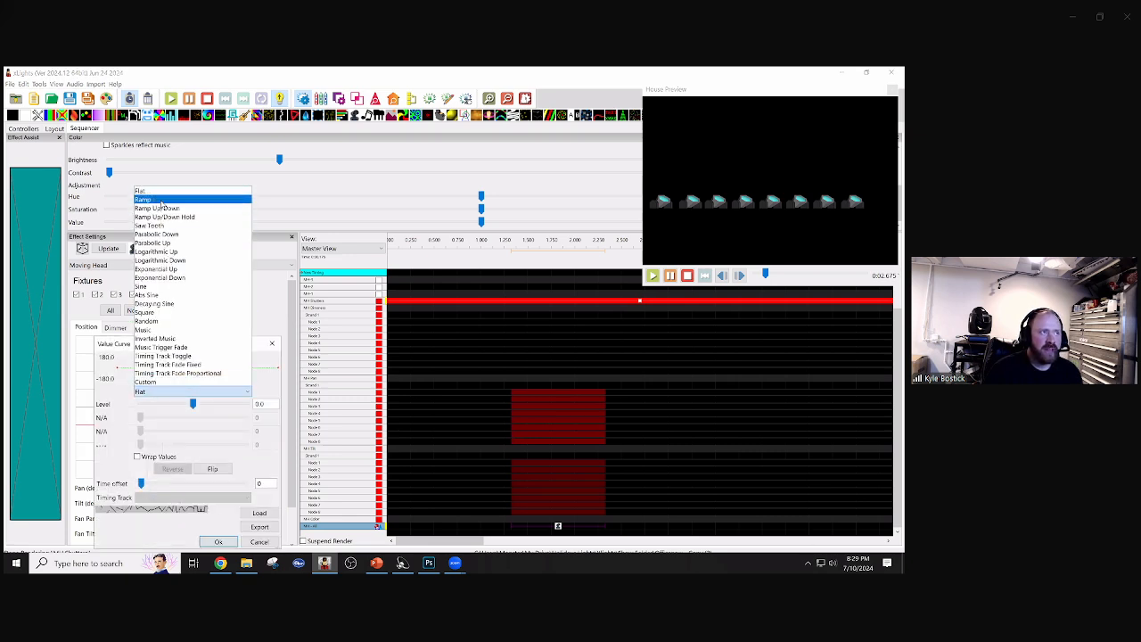
pyautogui.click(161, 199)
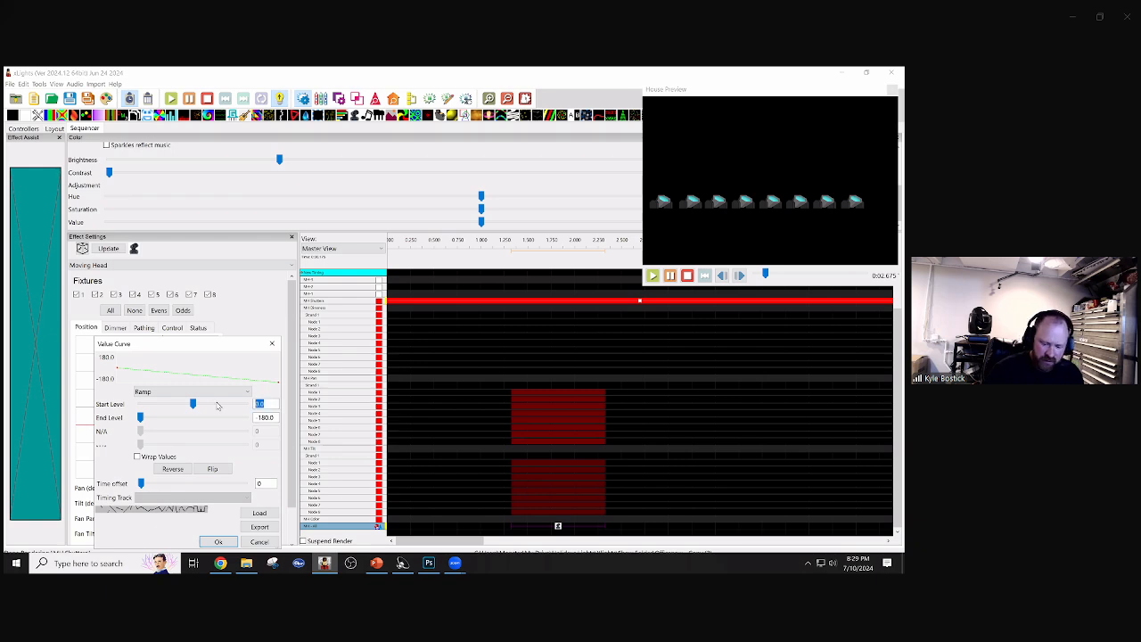
pyautogui.write('-45')
pyautogui.press('Tab')
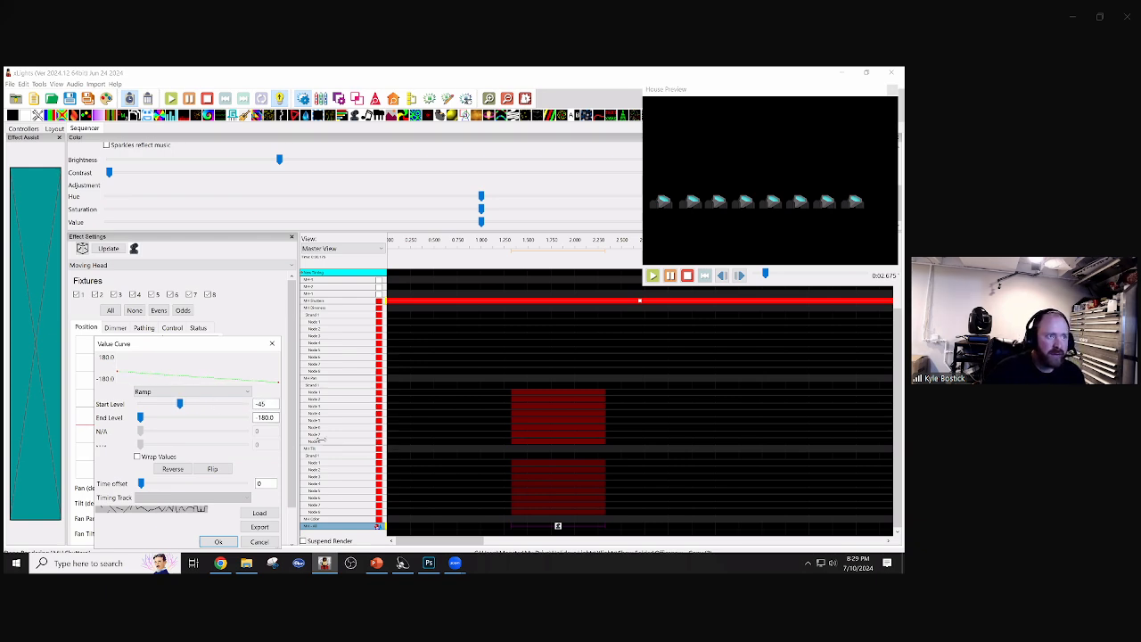
pyautogui.moveTo(272, 416); pyautogui.dragTo(188, 412)
pyautogui.write('45')
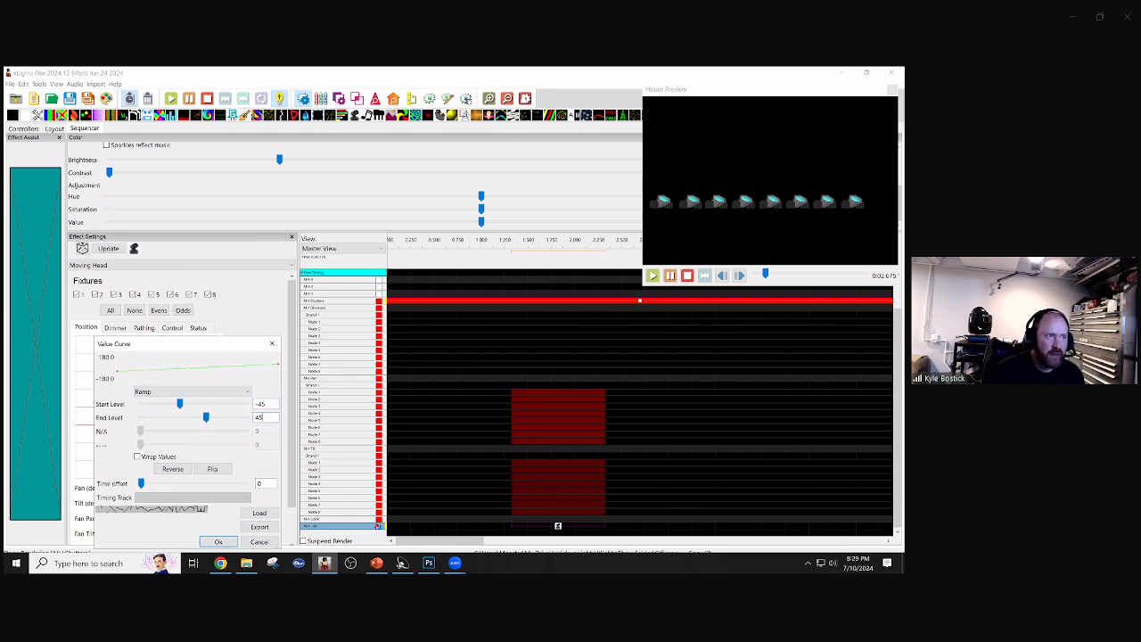
pyautogui.press('Return')
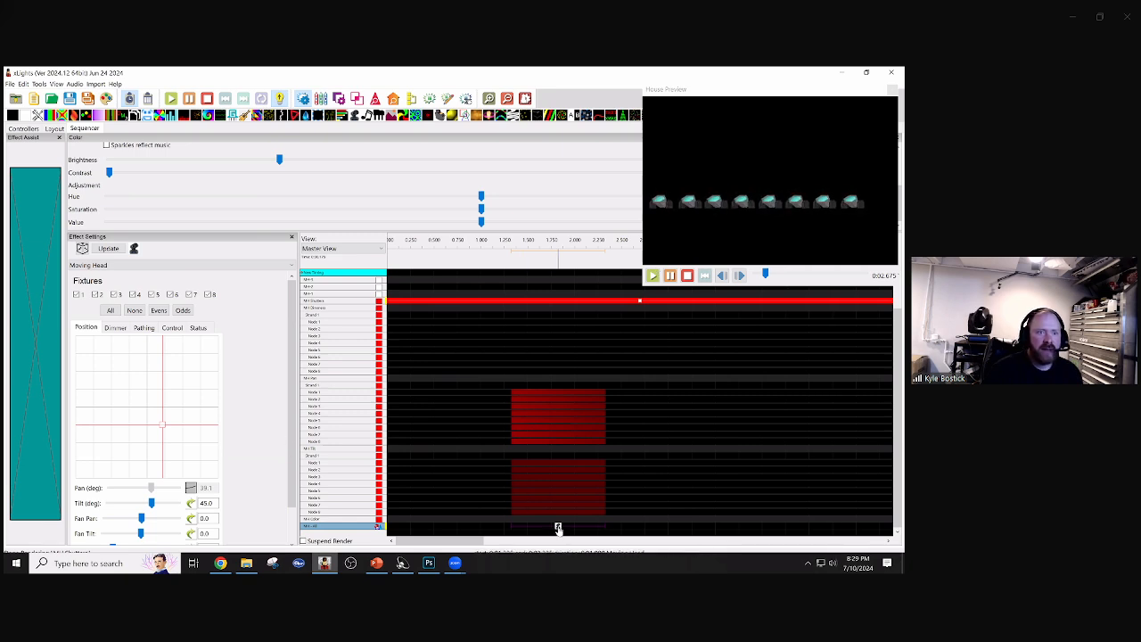
# - Lengthen the Moving Head effect to about 2.45 s and set its position to pan 45 and tilt 90 degrees
pyautogui.moveTo(605, 528); pyautogui.dragTo(741, 527)
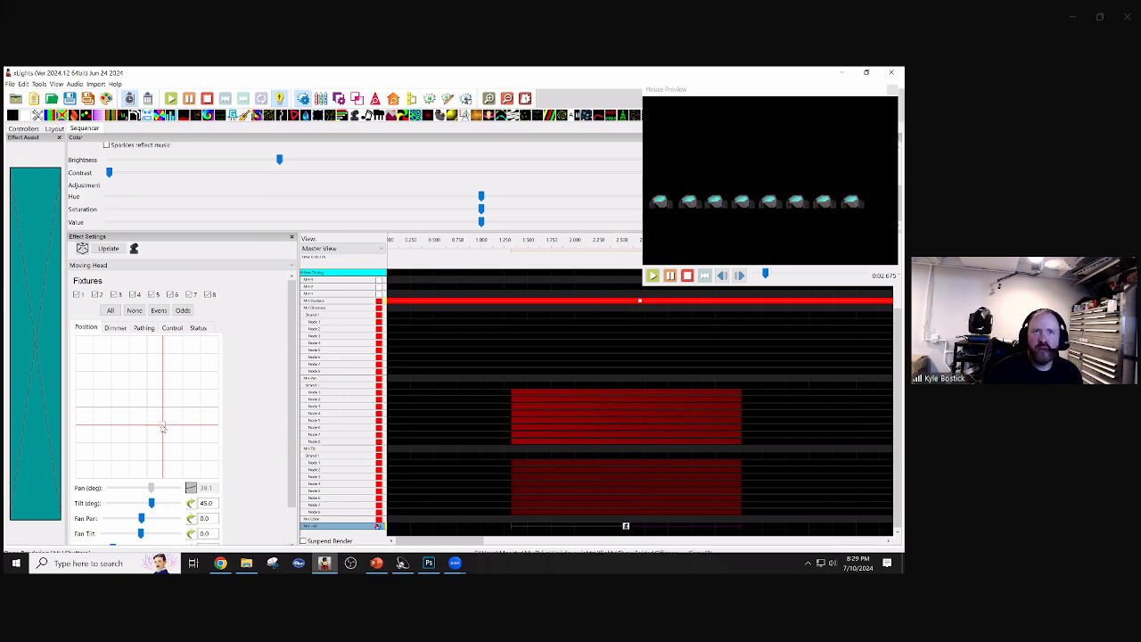
pyautogui.moveTo(163, 426); pyautogui.dragTo(166, 446)
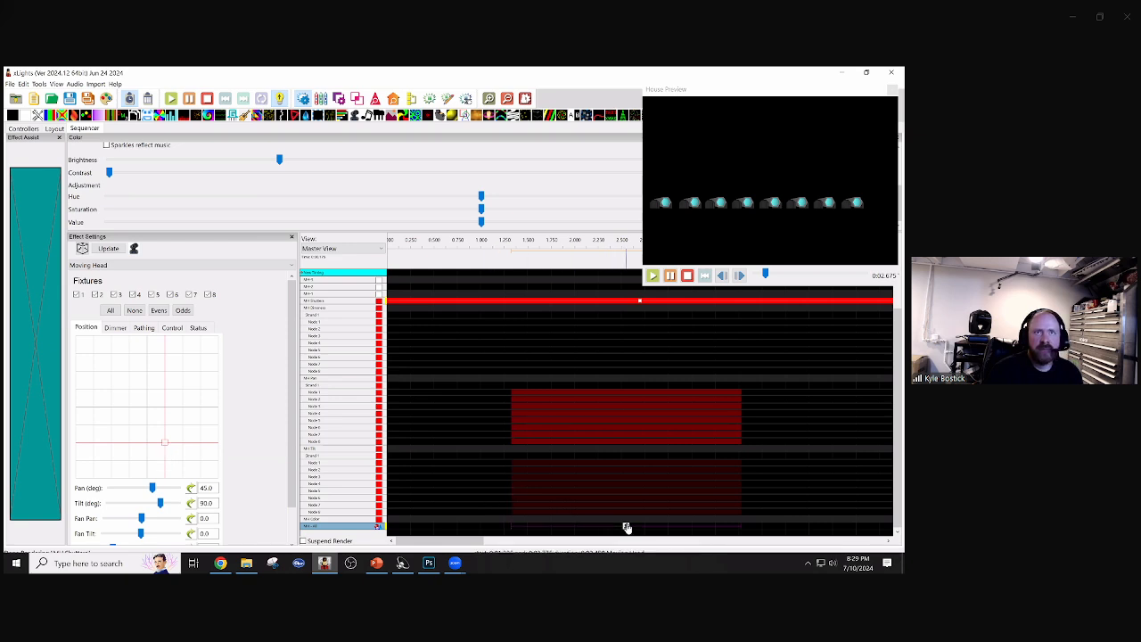
# - Reselect all fixtures of the Moving Head effect, reapply the pan value curve, and switch the curve off again
pyautogui.click(621, 478)
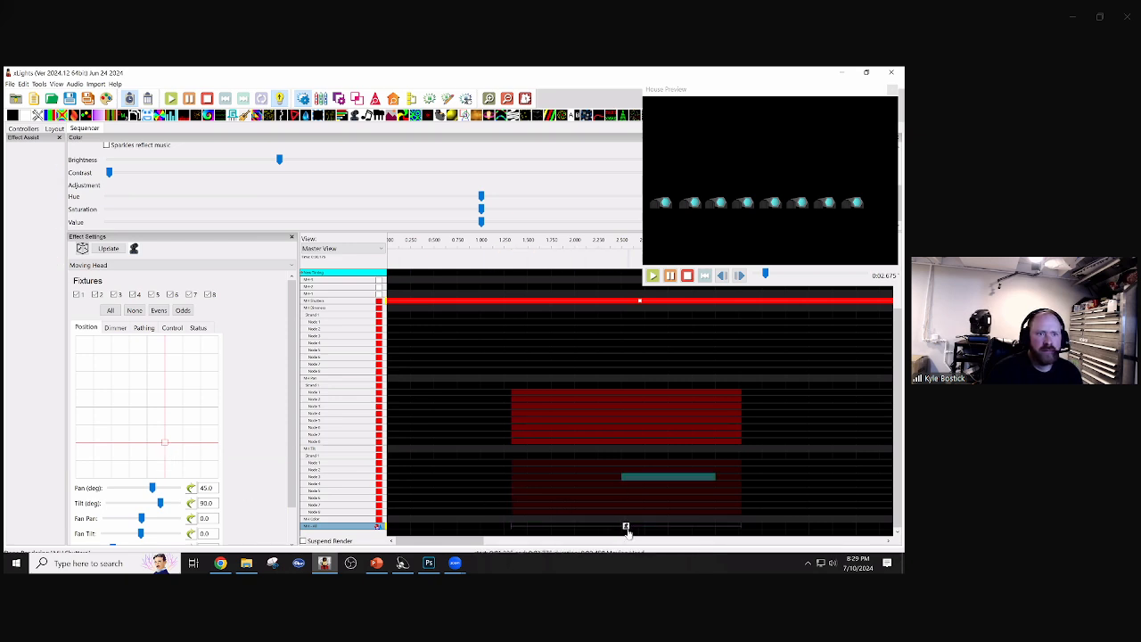
pyautogui.click(626, 527)
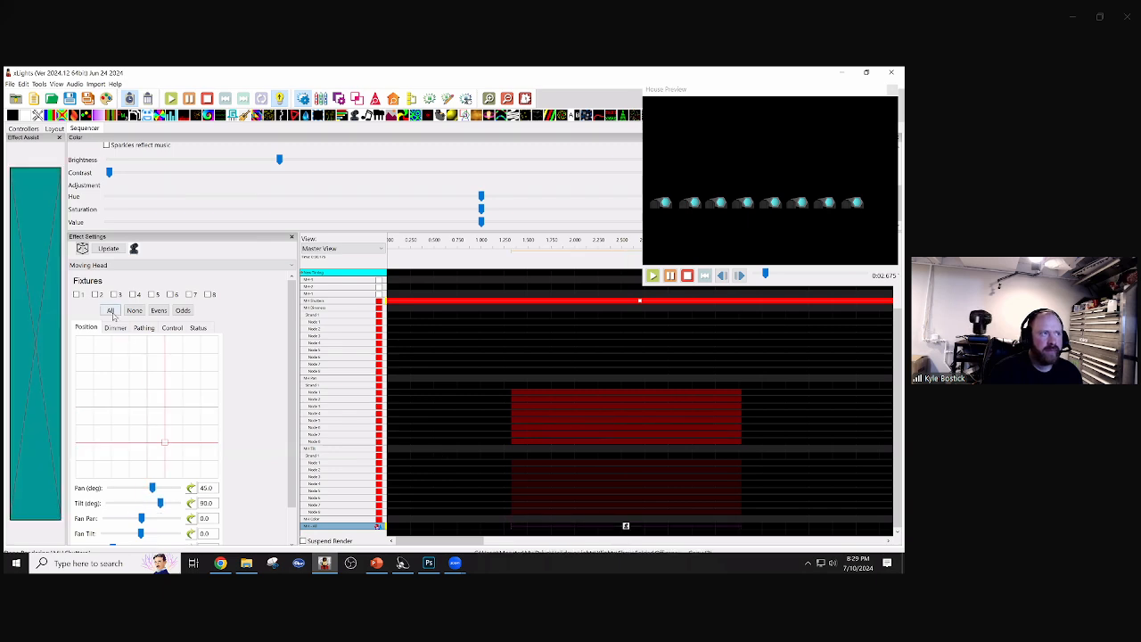
pyautogui.click(191, 488)
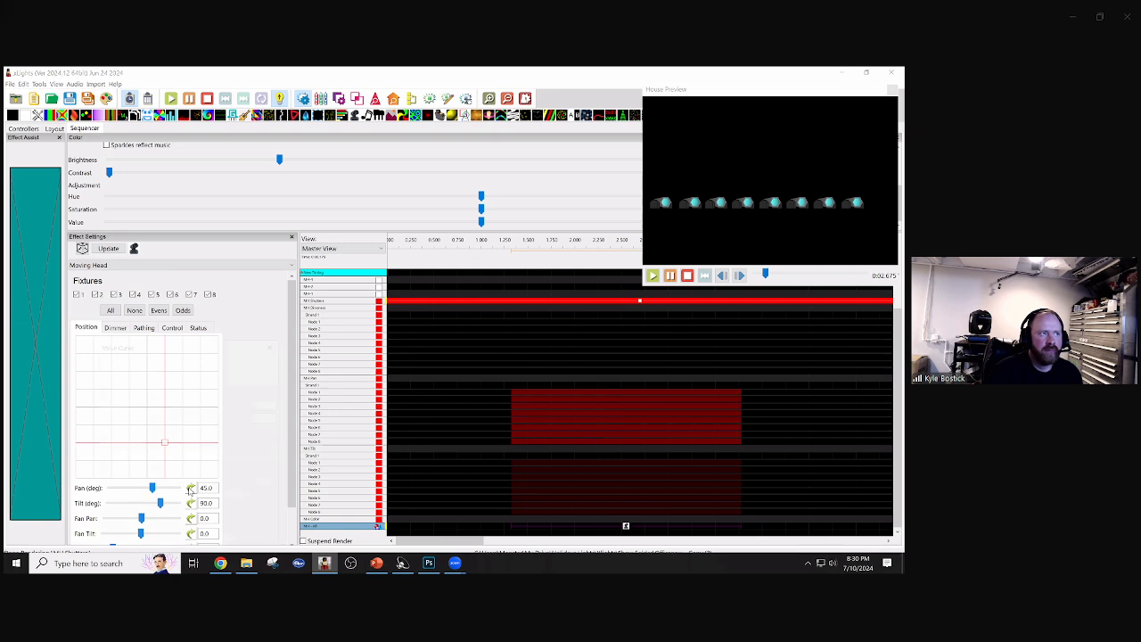
pyautogui.click(233, 543)
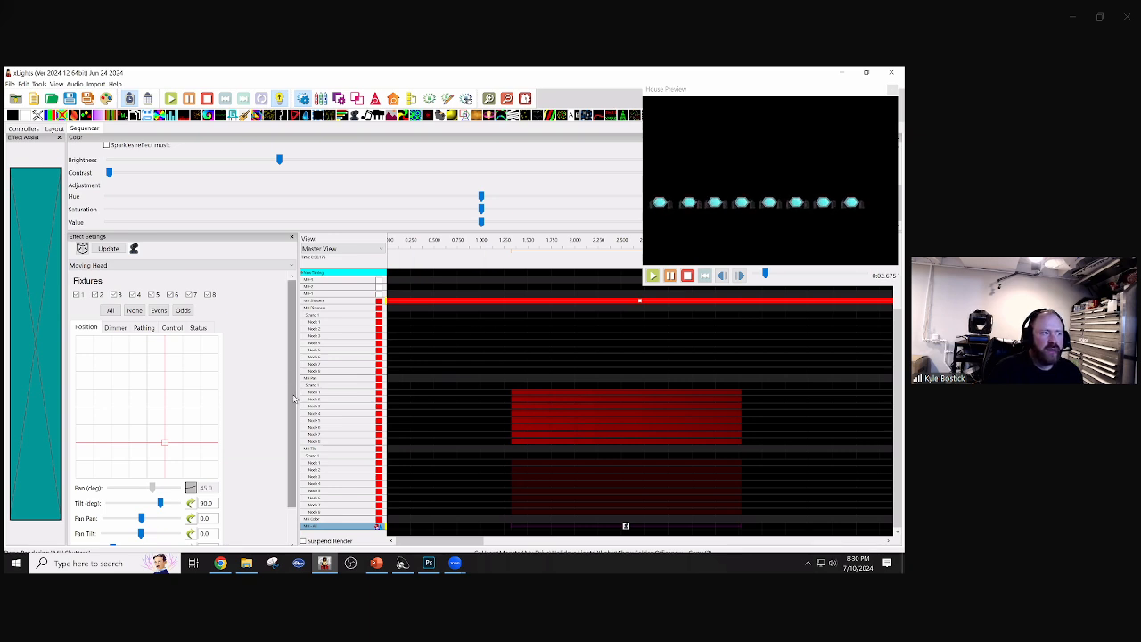
pyautogui.scroll(-2, 294, 419)
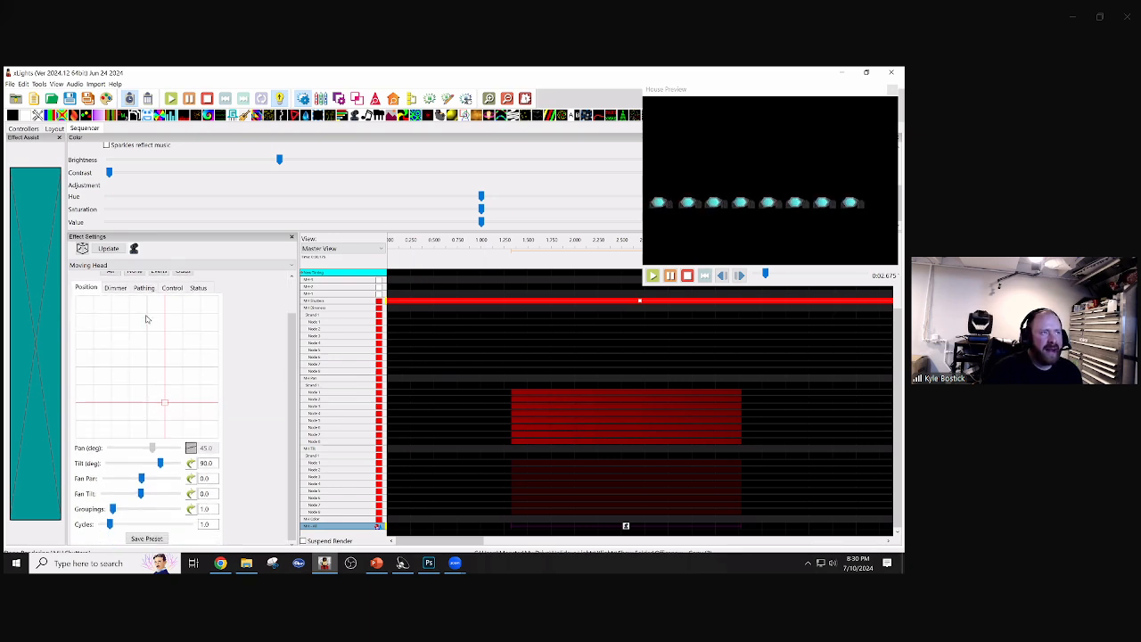
pyautogui.click(191, 447)
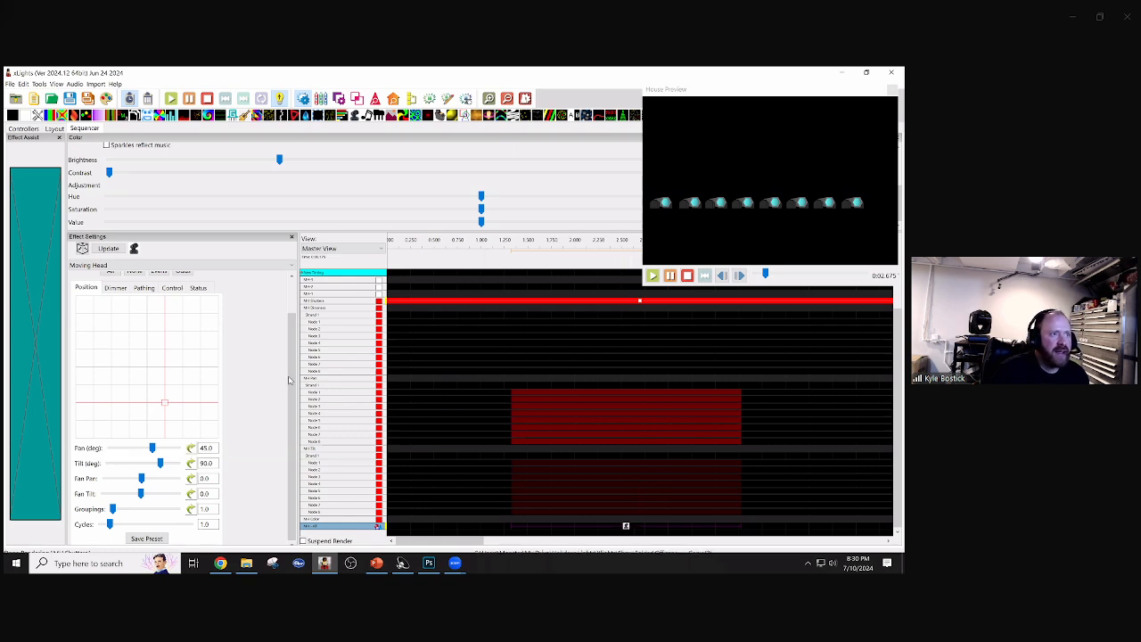
# - Review the Moving Head effect's status for all eight fixtures and reset the effect to its defaults
pyautogui.moveTo(292, 313); pyautogui.dragTo(294, 279)
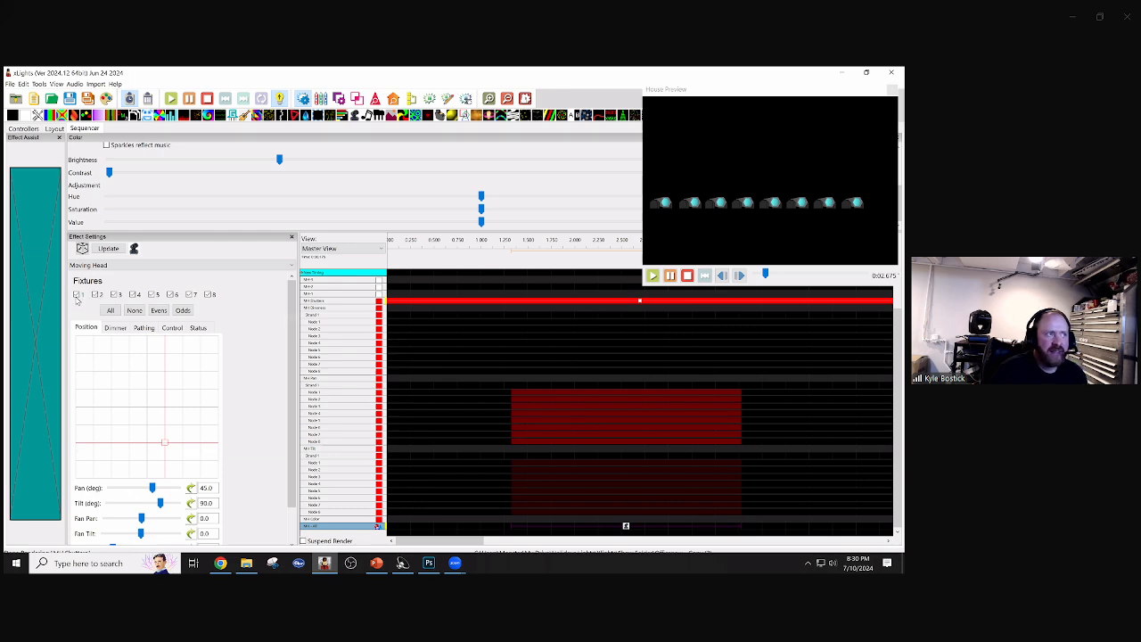
pyautogui.click(198, 329)
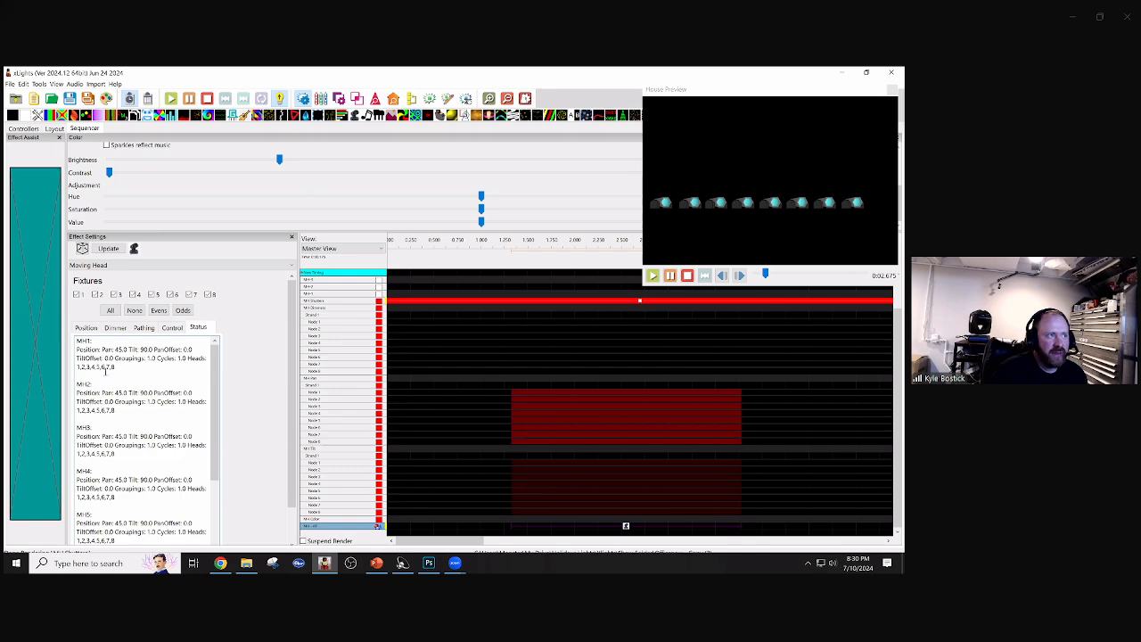
pyautogui.moveTo(211, 381)
pyautogui.mouseDown()
pyautogui.moveTo(213, 473)
pyautogui.moveTo(213, 363)
pyautogui.mouseUp()
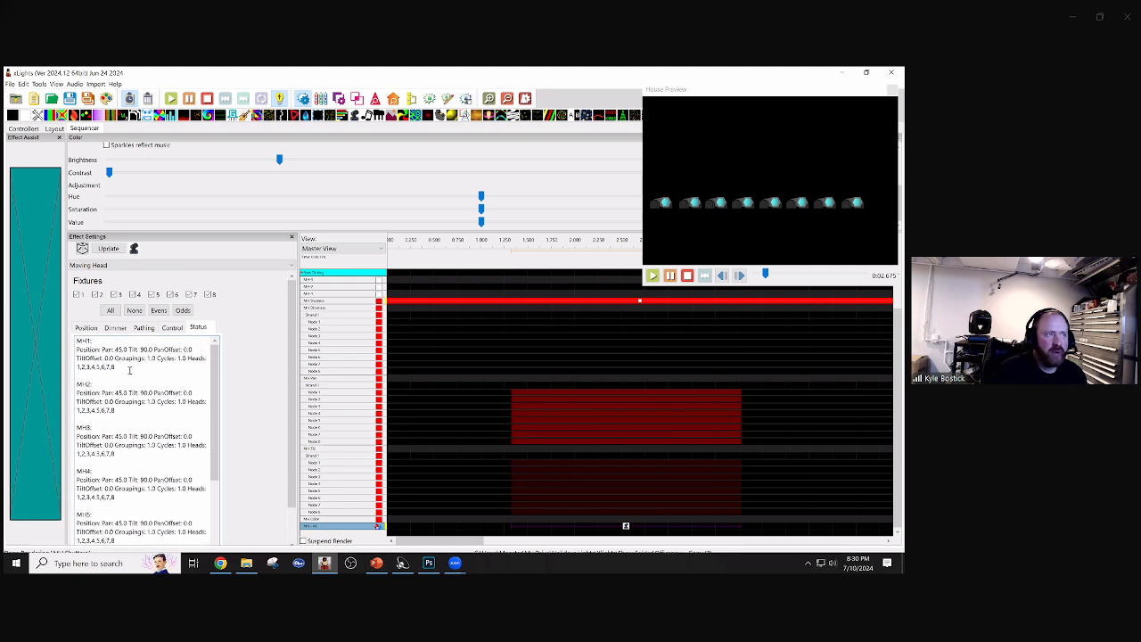
pyautogui.scroll(-3, 214, 375)
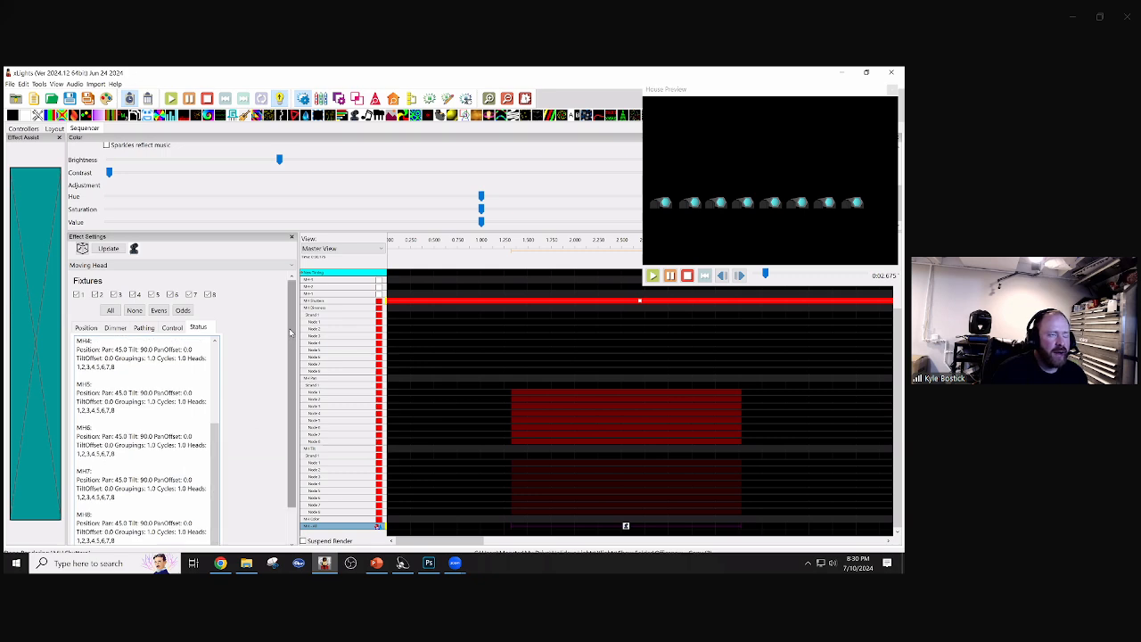
pyautogui.scroll(-2, 163, 373)
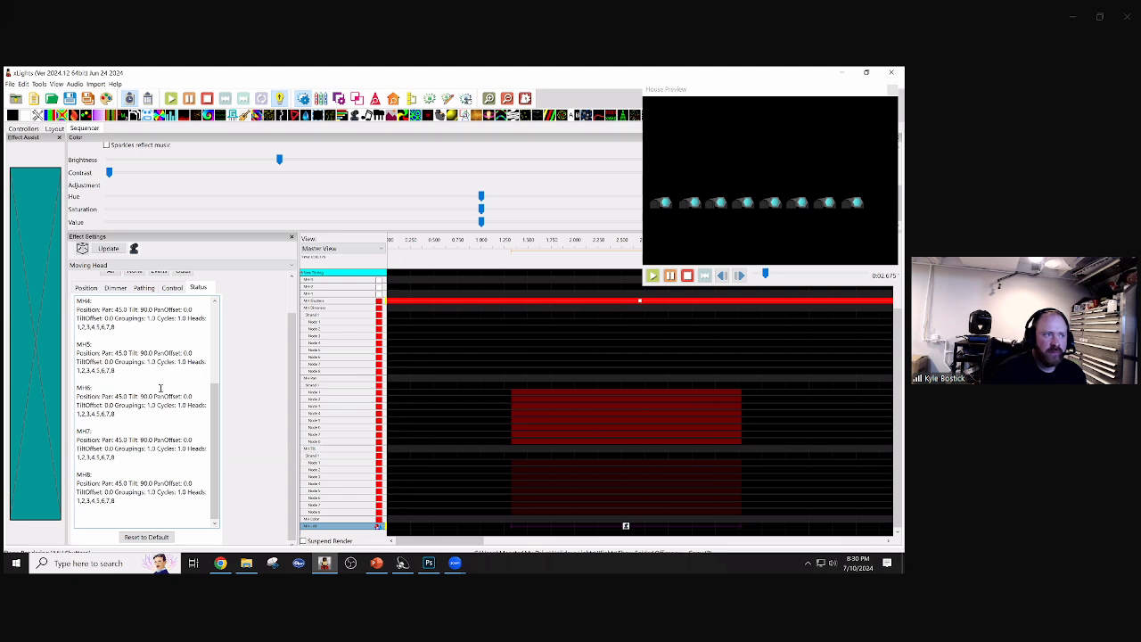
pyautogui.click(142, 538)
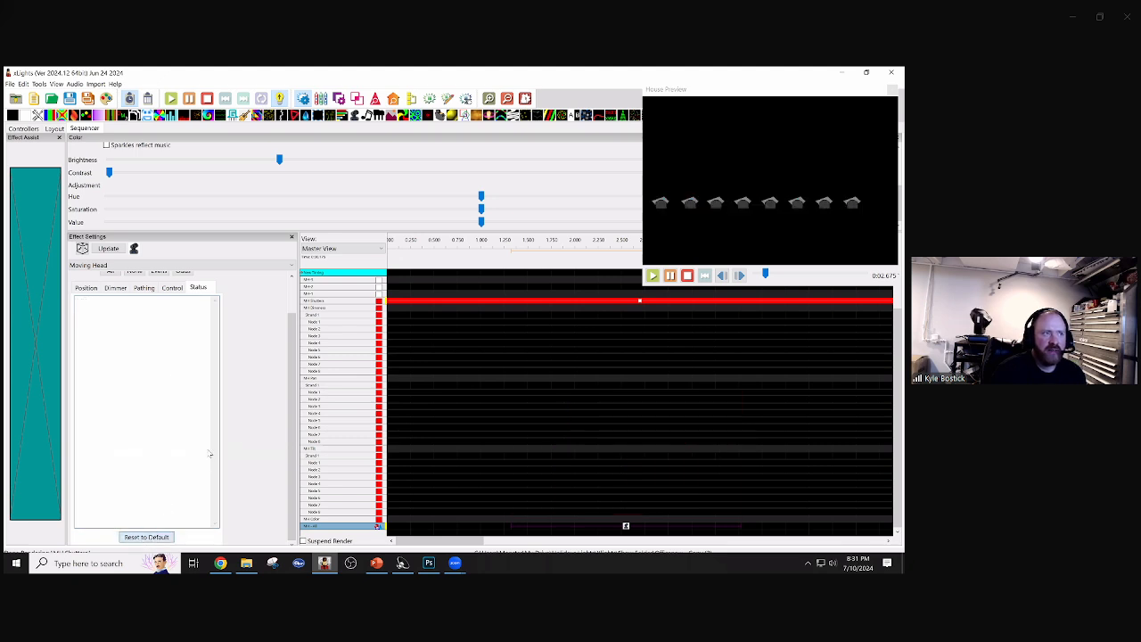
pyautogui.scroll(2, 288, 425)
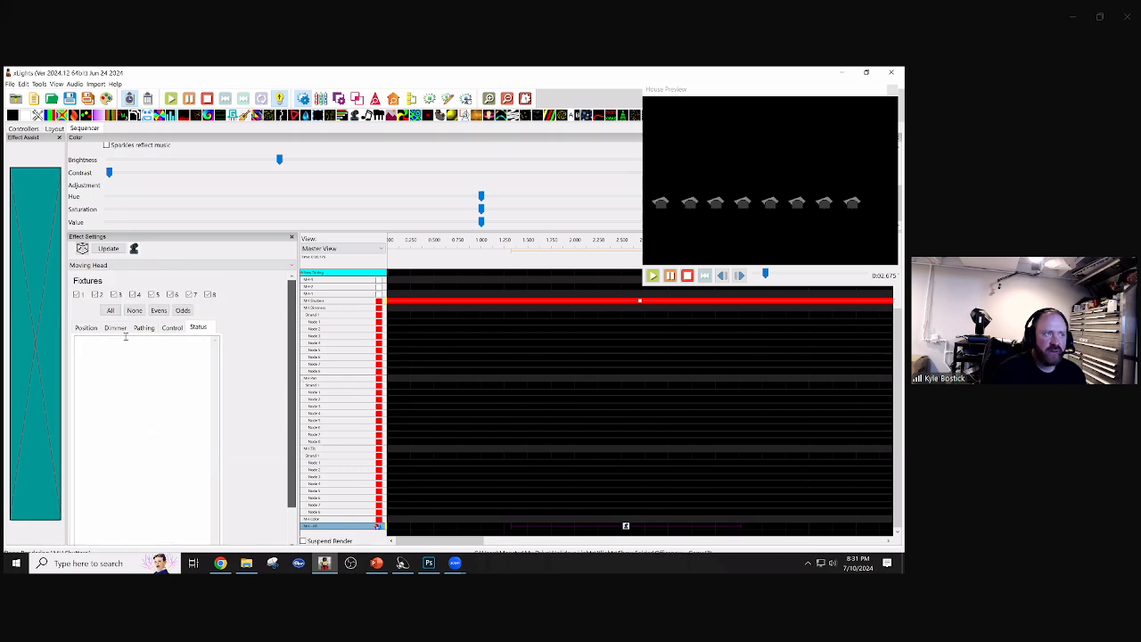
# - Position the fixtures on the grid at pan 0 and tilt 0, then move the tilt to 90 and on to 135 degrees
pyautogui.click(91, 328)
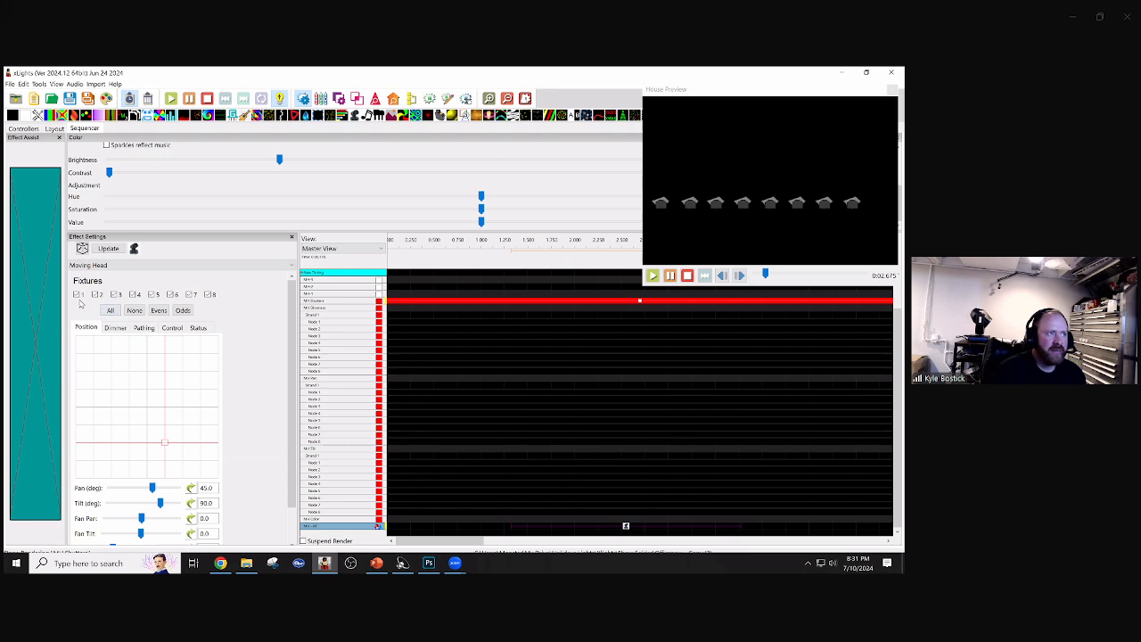
pyautogui.moveTo(148, 428); pyautogui.dragTo(149, 410)
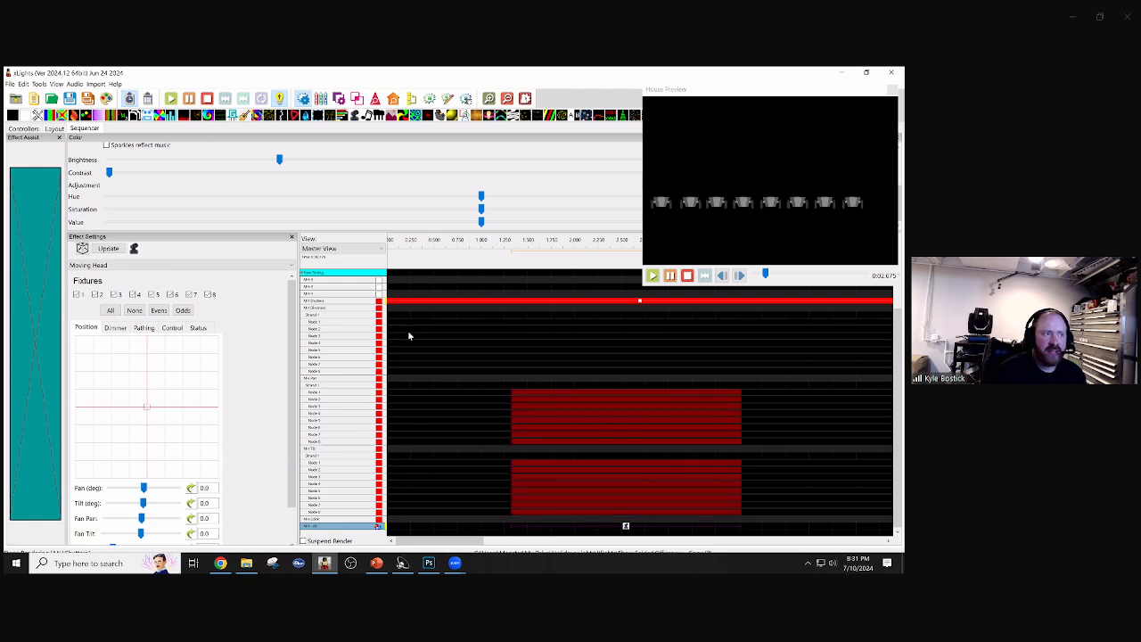
pyautogui.moveTo(148, 410); pyautogui.dragTo(149, 430)
pyautogui.click(148, 409)
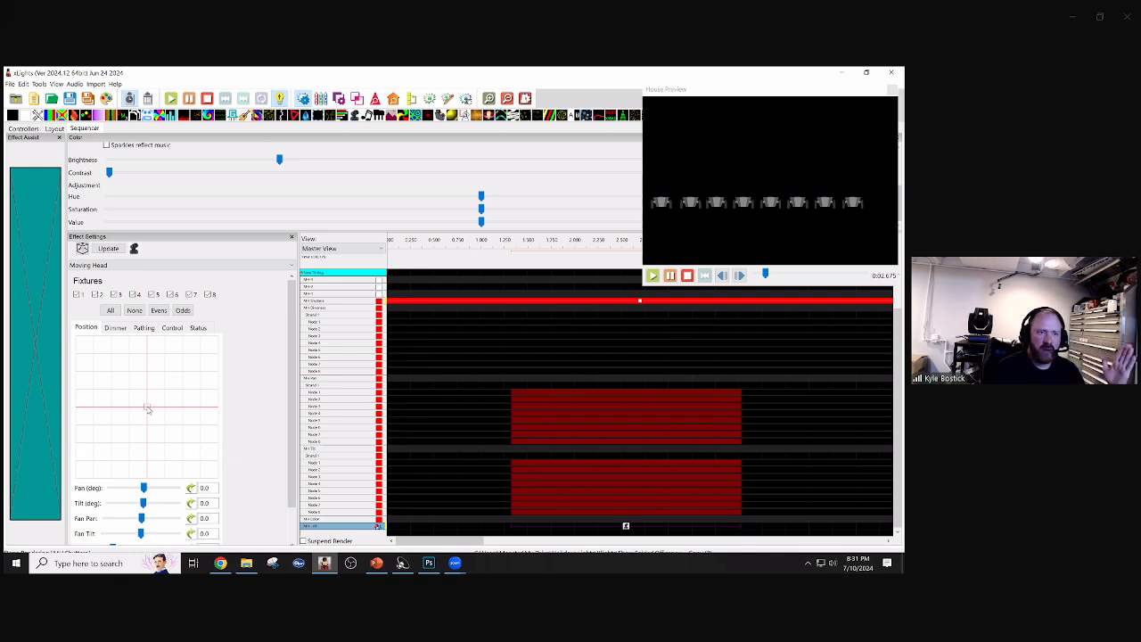
pyautogui.moveTo(148, 409); pyautogui.dragTo(147, 445)
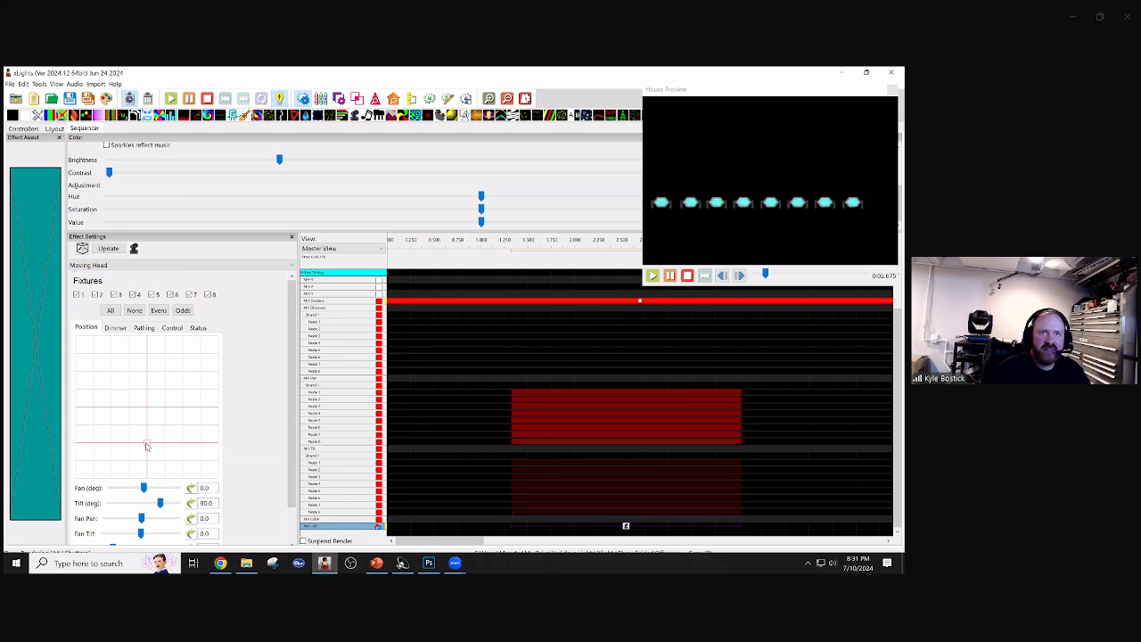
pyautogui.moveTo(147, 445); pyautogui.dragTo(147, 462)
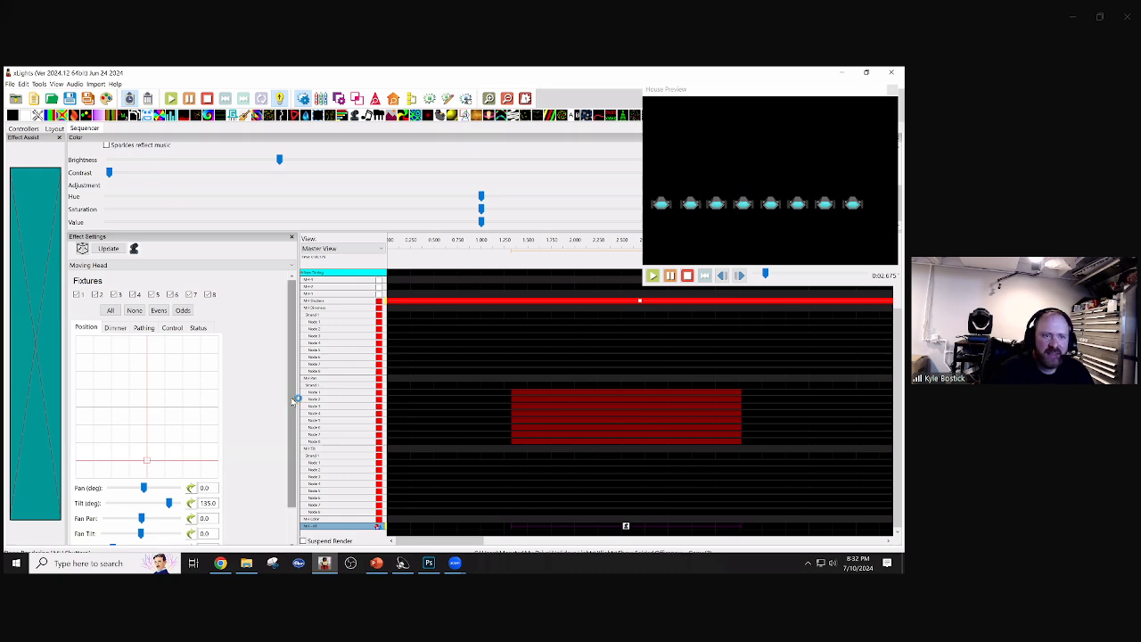
# - Set the fixtures' tilt to 0 and then to 45 degrees
pyautogui.scroll(-1, 293, 403)
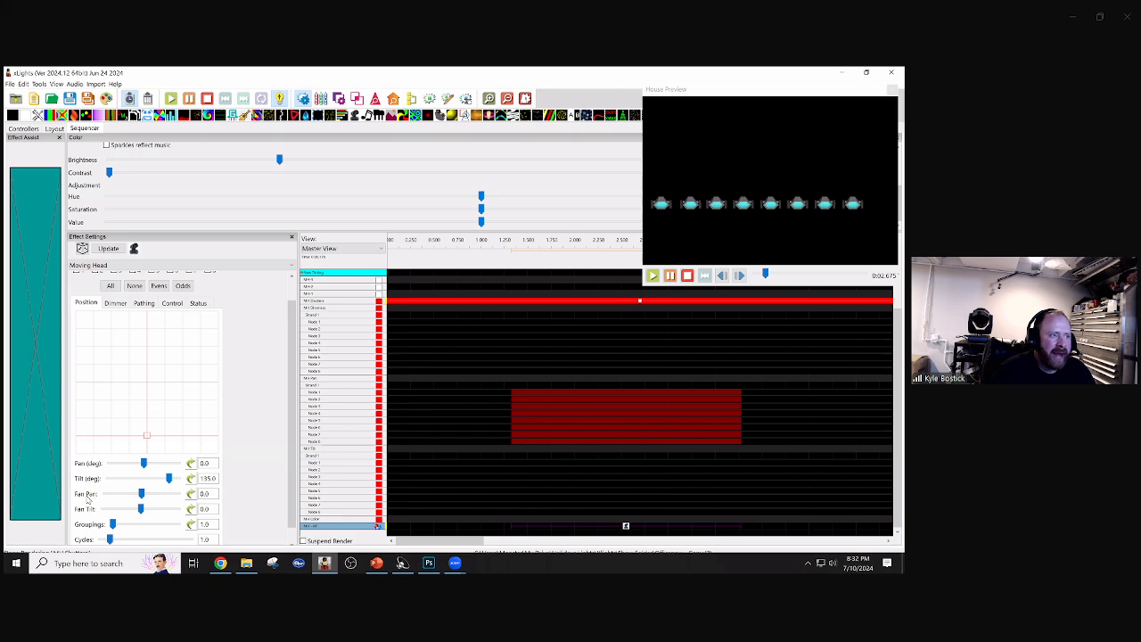
pyautogui.doubleClick(207, 479)
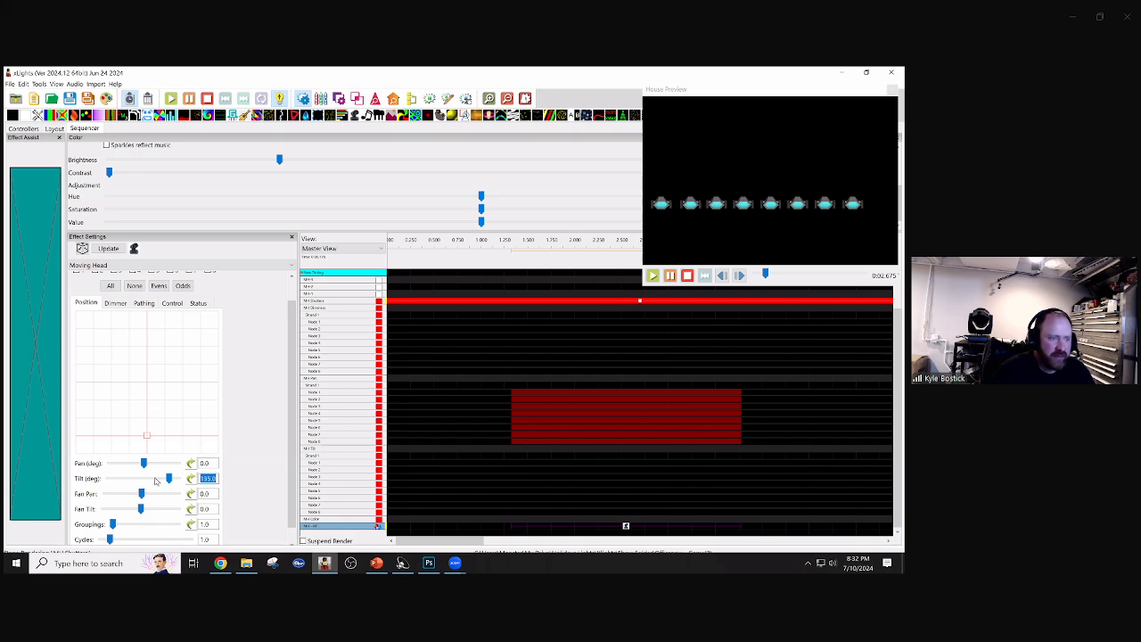
pyautogui.write('0')
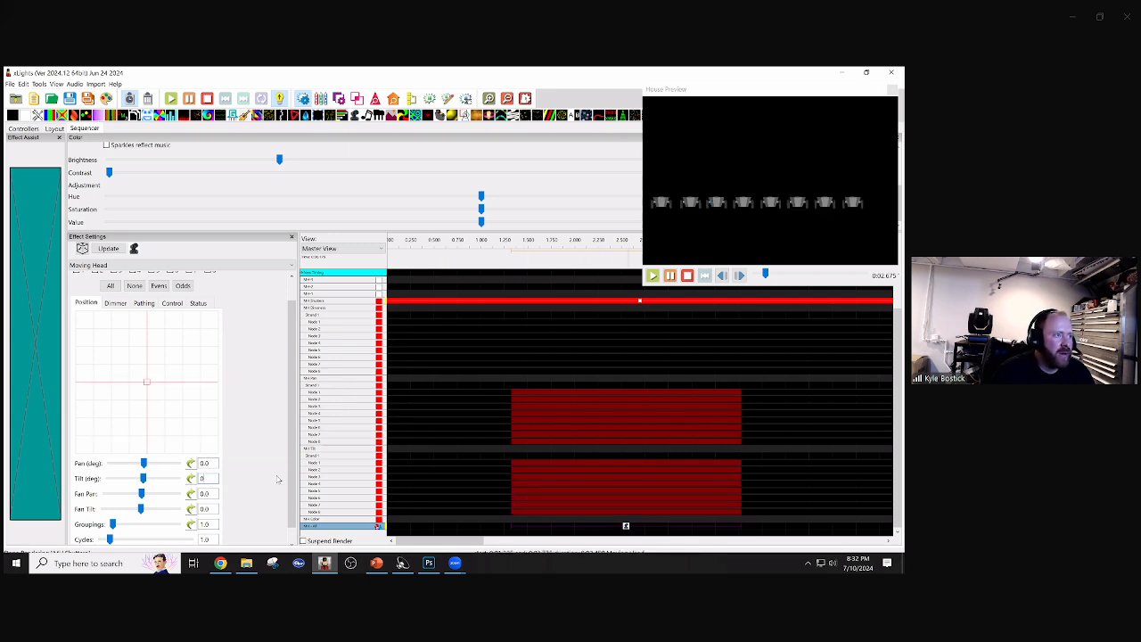
pyautogui.moveTo(217, 478); pyautogui.dragTo(146, 495)
pyautogui.write('45')
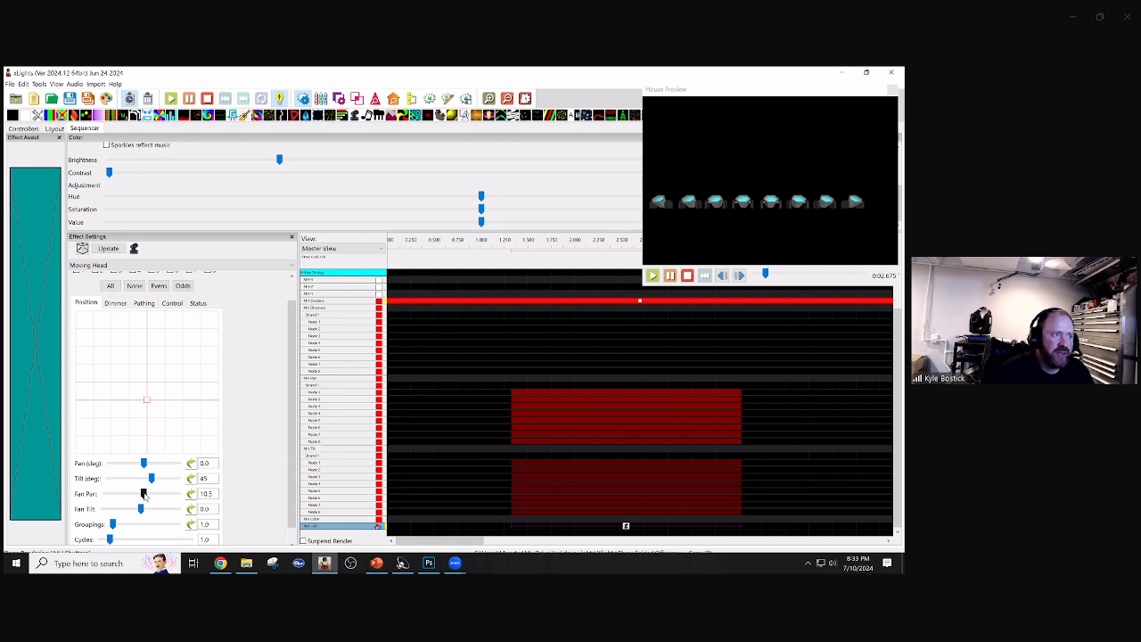
# - Try Fan Pan offsets of about 26.9 and 35.1, then set Fan Pan to about 10.5
pyautogui.moveTo(144, 495); pyautogui.dragTo(147, 494)
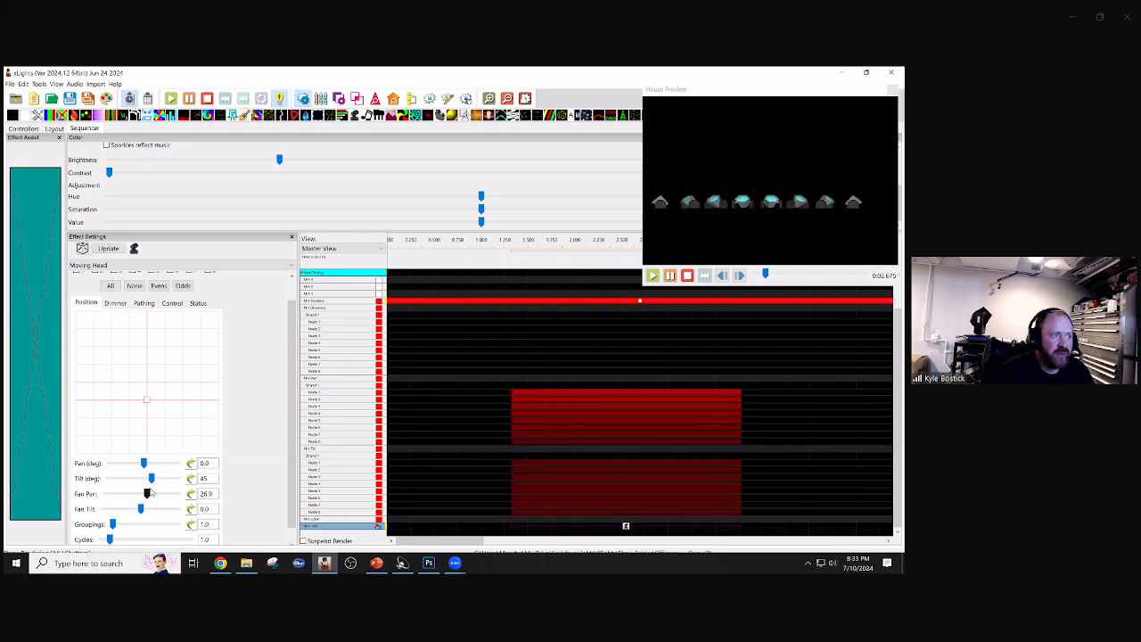
pyautogui.moveTo(149, 498); pyautogui.dragTo(150, 497)
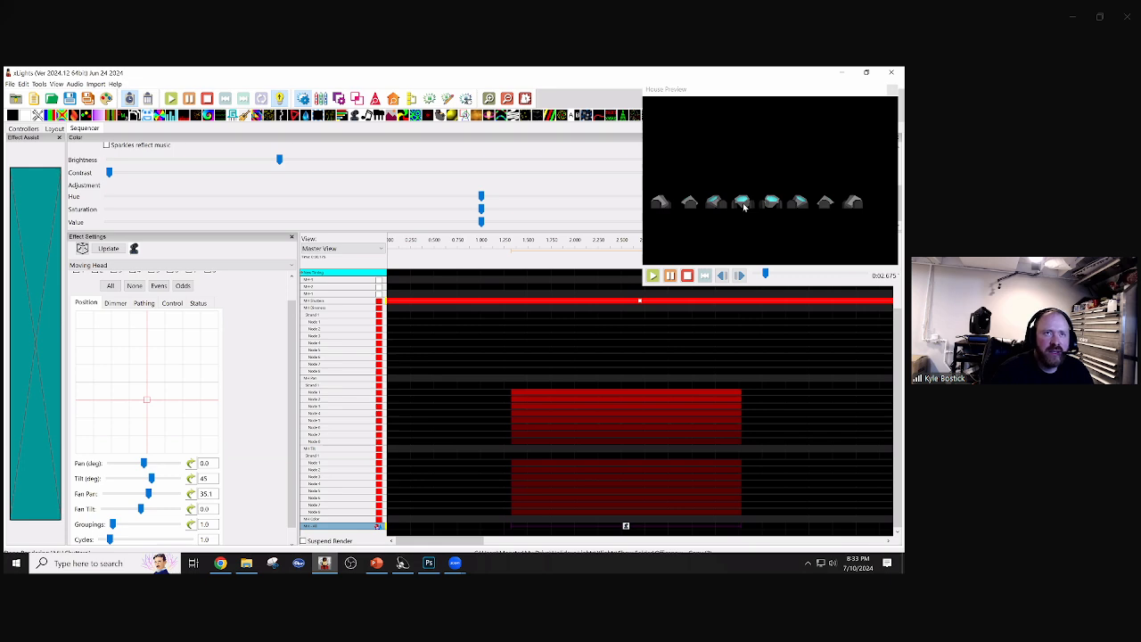
pyautogui.moveTo(149, 495); pyautogui.dragTo(144, 496)
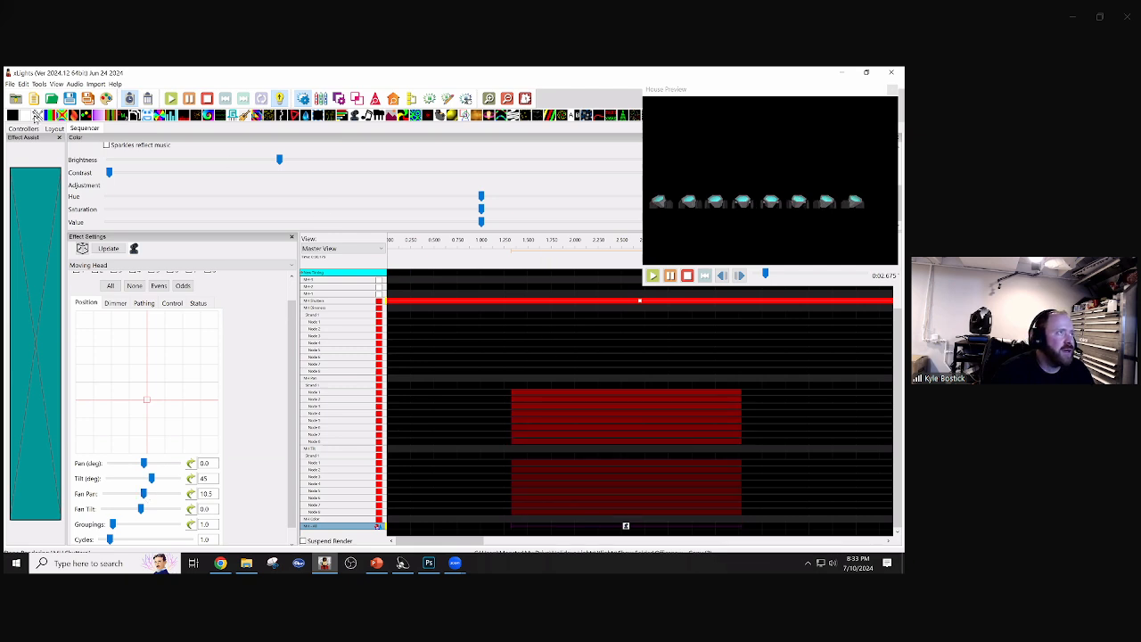
# - Add an On effect to the dimmer row from about 1.45 to 3.7 s and shift the preview so the beams fit
pyautogui.moveTo(33, 116); pyautogui.dragTo(575, 311)
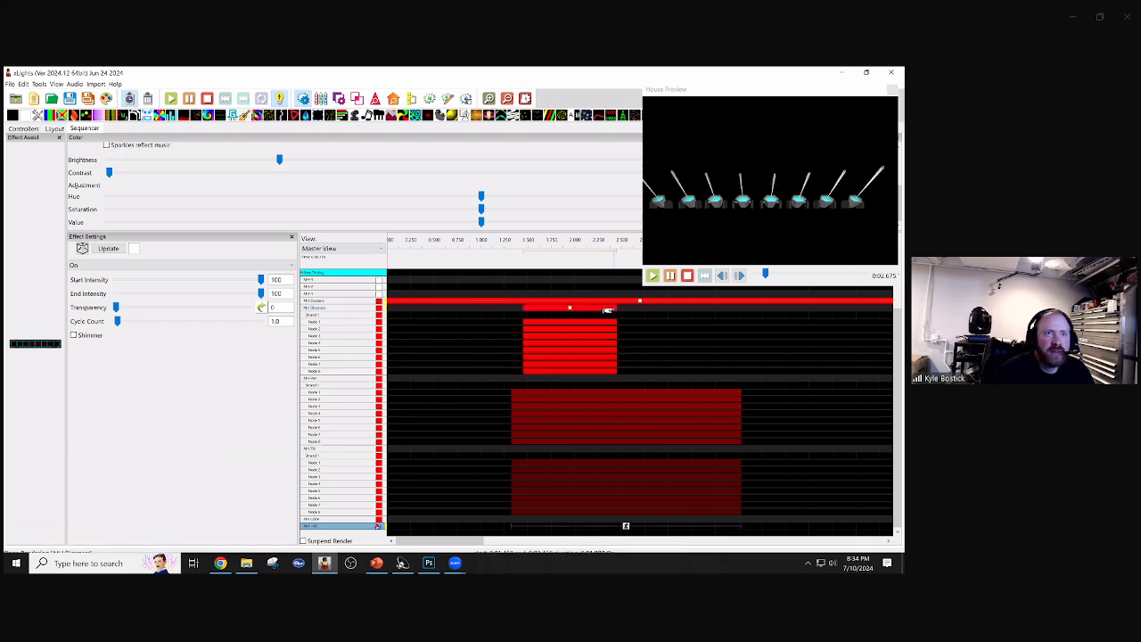
pyautogui.moveTo(655, 313); pyautogui.dragTo(734, 311)
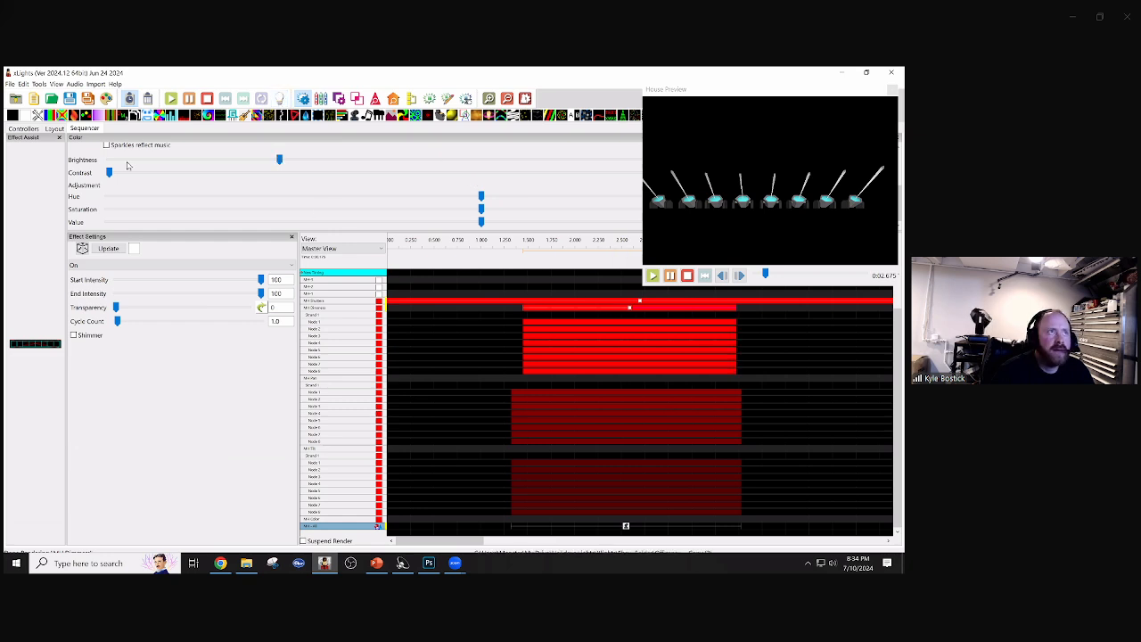
pyautogui.click(739, 217)
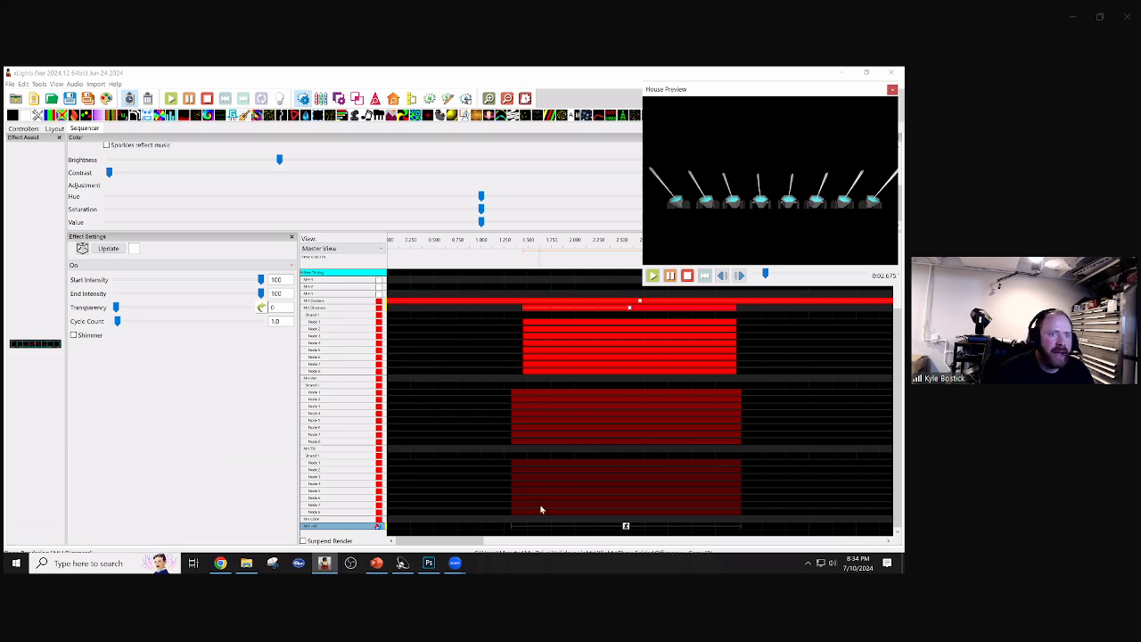
# - Reselect the Moving Head effect, select all its fixtures, and set their tilt to about -33.6 degrees
pyautogui.click(625, 527)
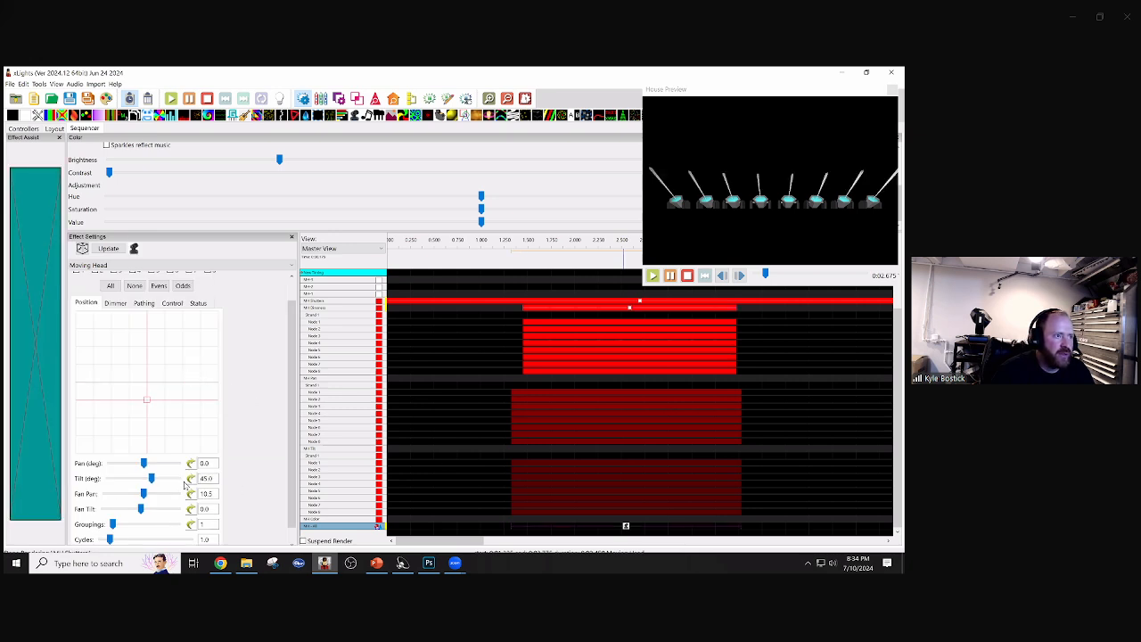
pyautogui.moveTo(152, 479); pyautogui.dragTo(164, 482)
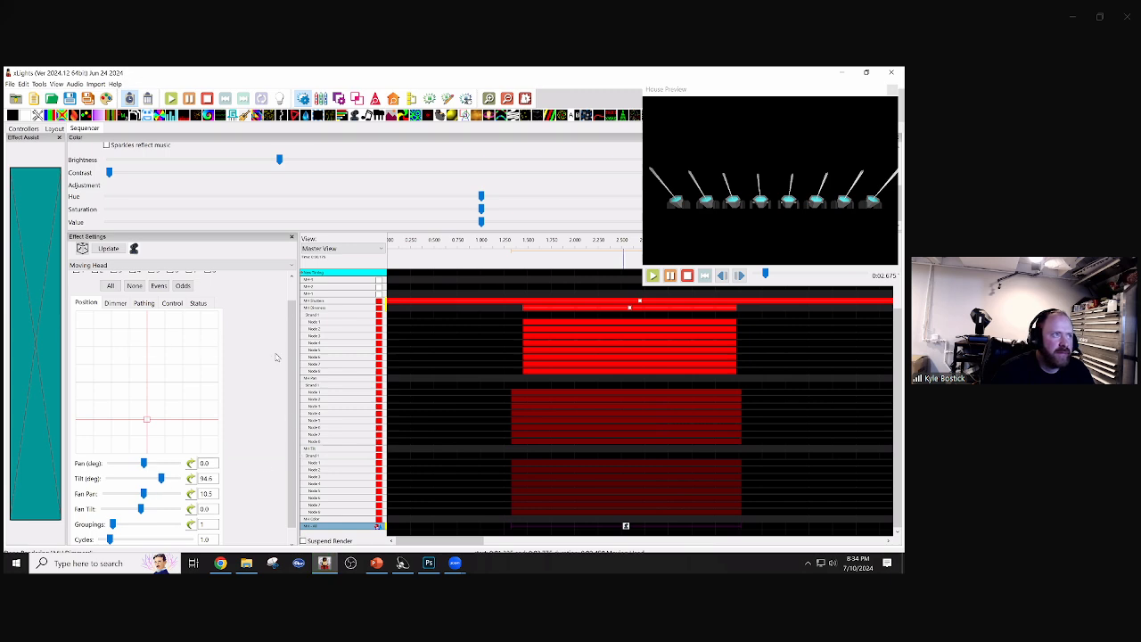
pyautogui.scroll(1, 296, 358)
pyautogui.click(108, 310)
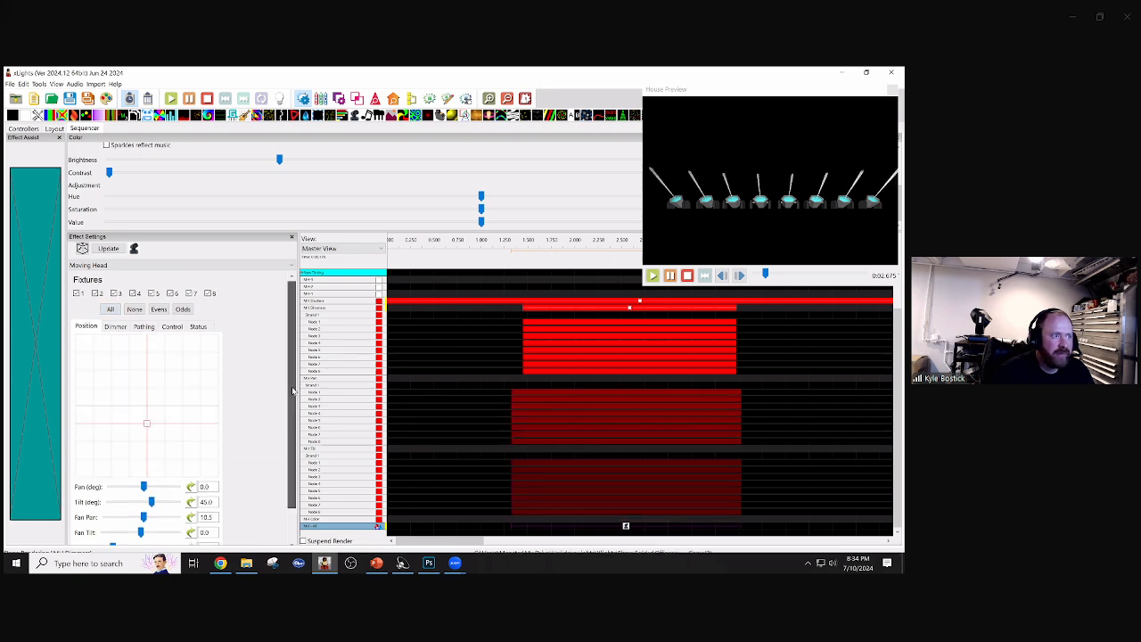
pyautogui.scroll(-1, 295, 392)
pyautogui.moveTo(152, 470); pyautogui.dragTo(138, 473)
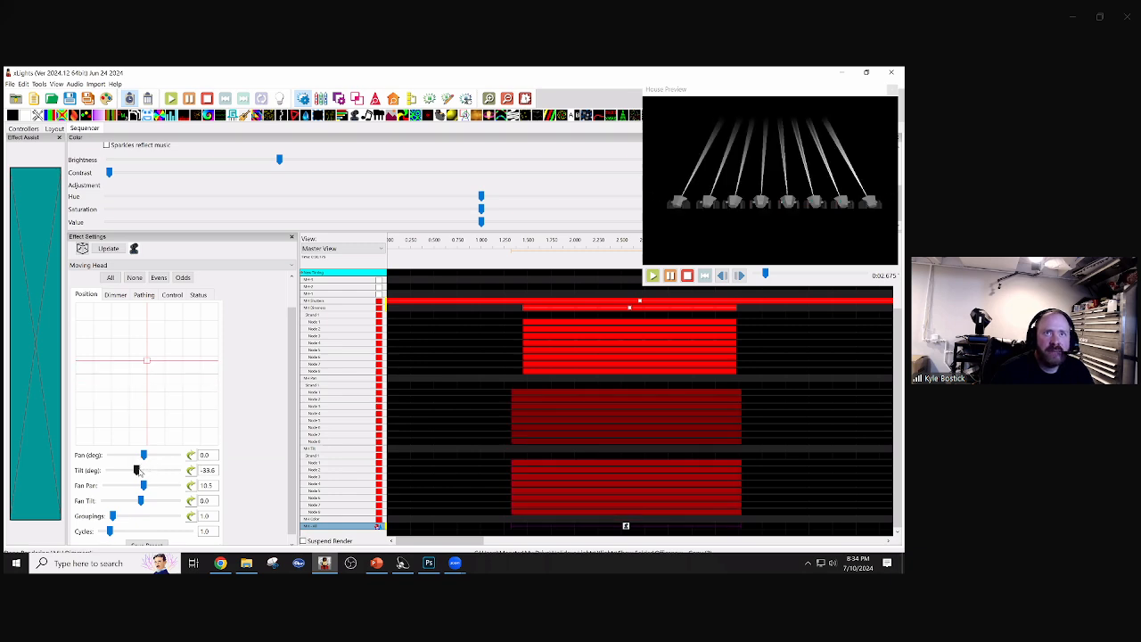
# - Apply a Ramp Up/Down value curve to the tilt with start level 45, mid level 120 and end level 45
pyautogui.click(191, 470)
pyautogui.click(192, 392)
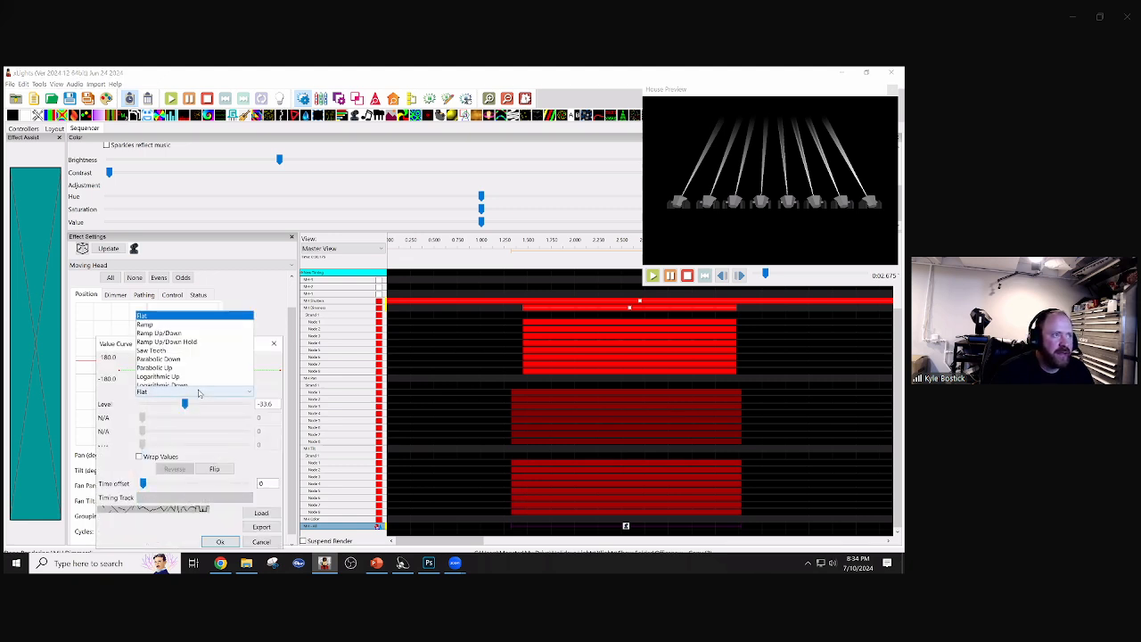
pyautogui.click(161, 207)
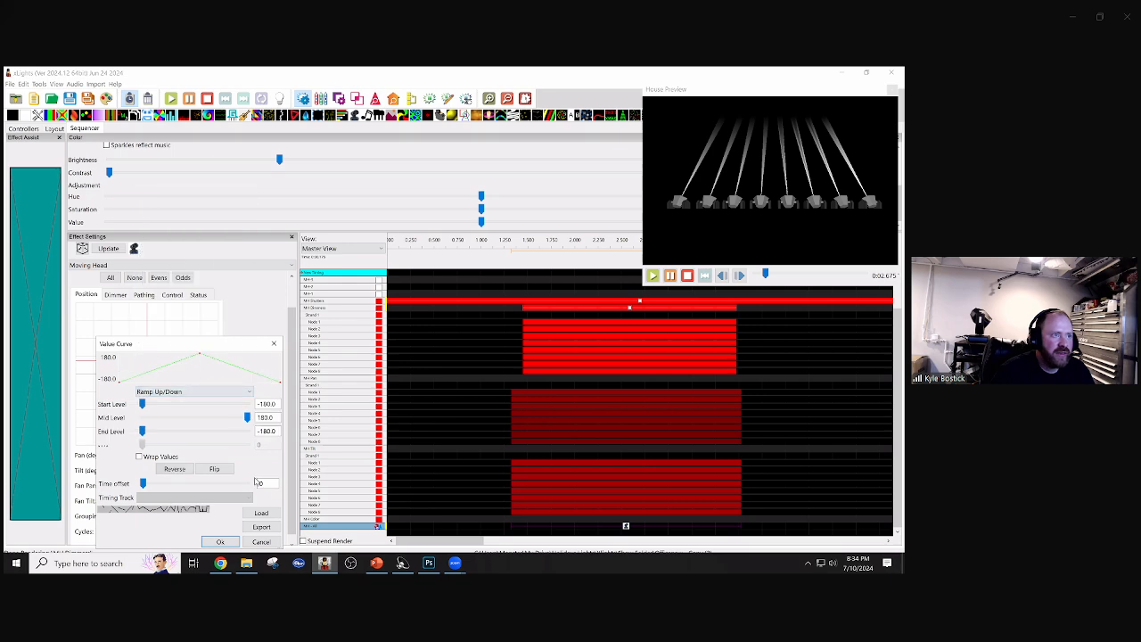
pyautogui.doubleClick(268, 403)
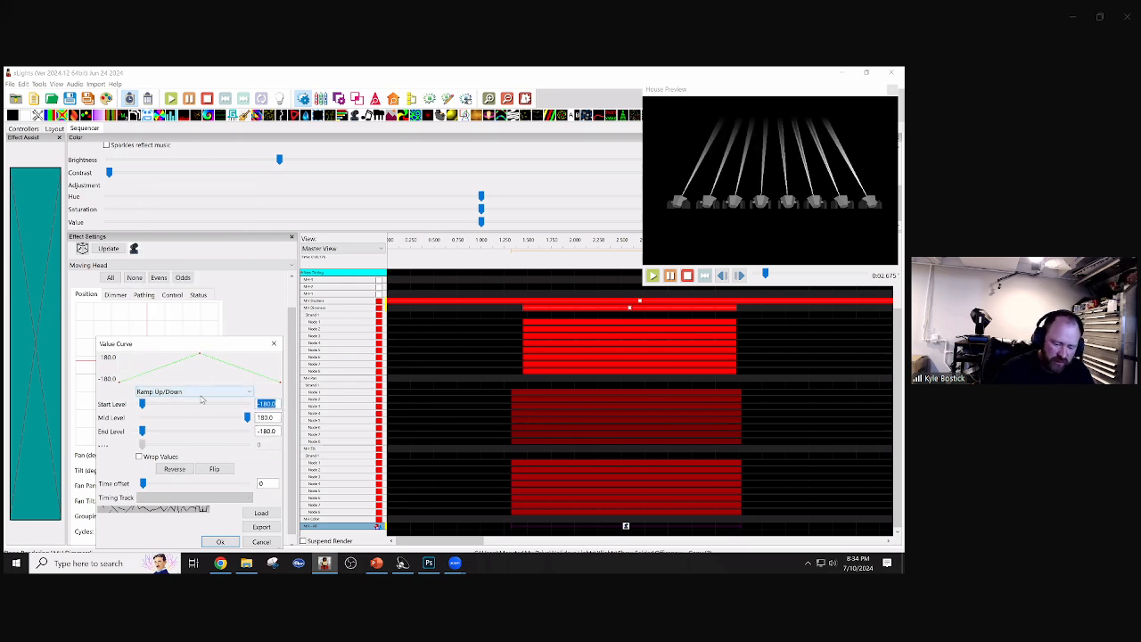
pyautogui.write('45')
pyautogui.press('Tab')
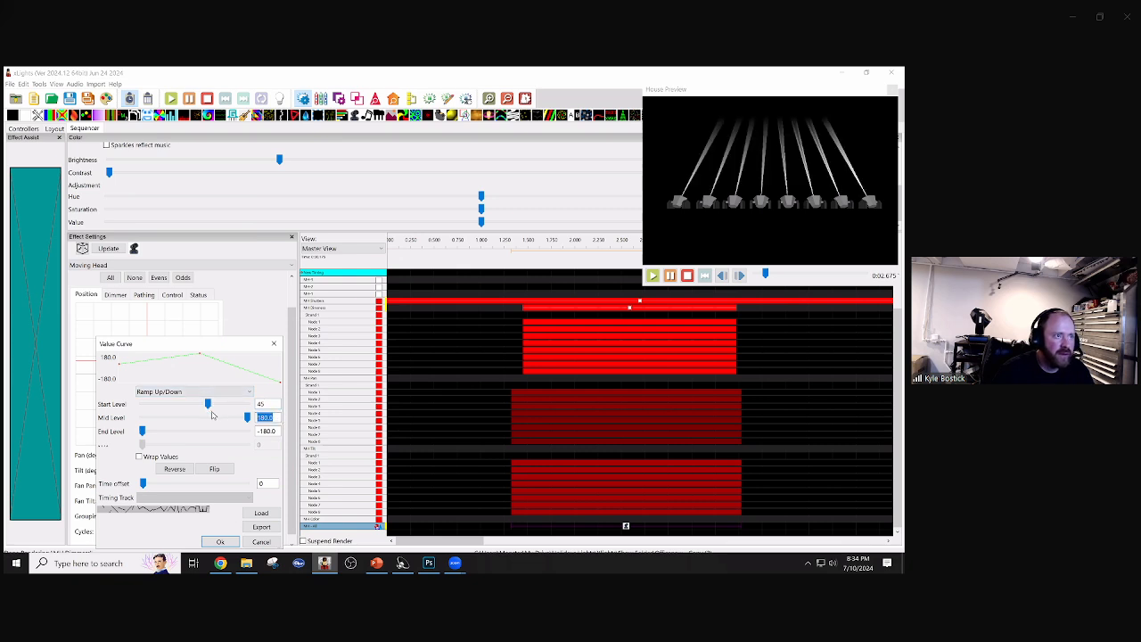
pyautogui.write('10')
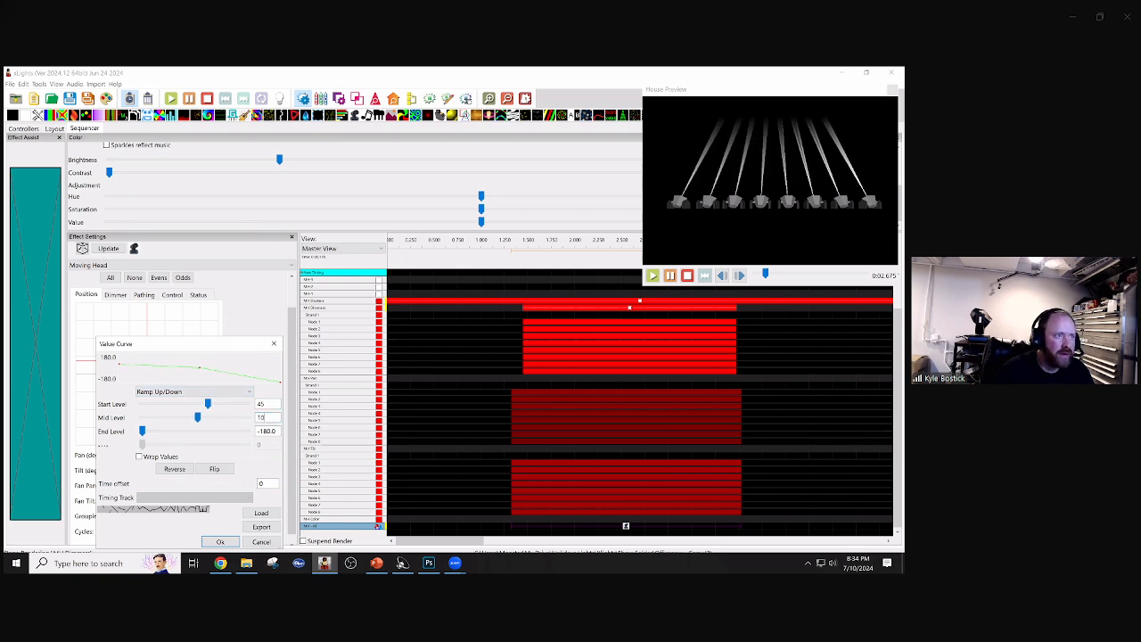
pyautogui.press('BackSpace')
pyautogui.write('20')
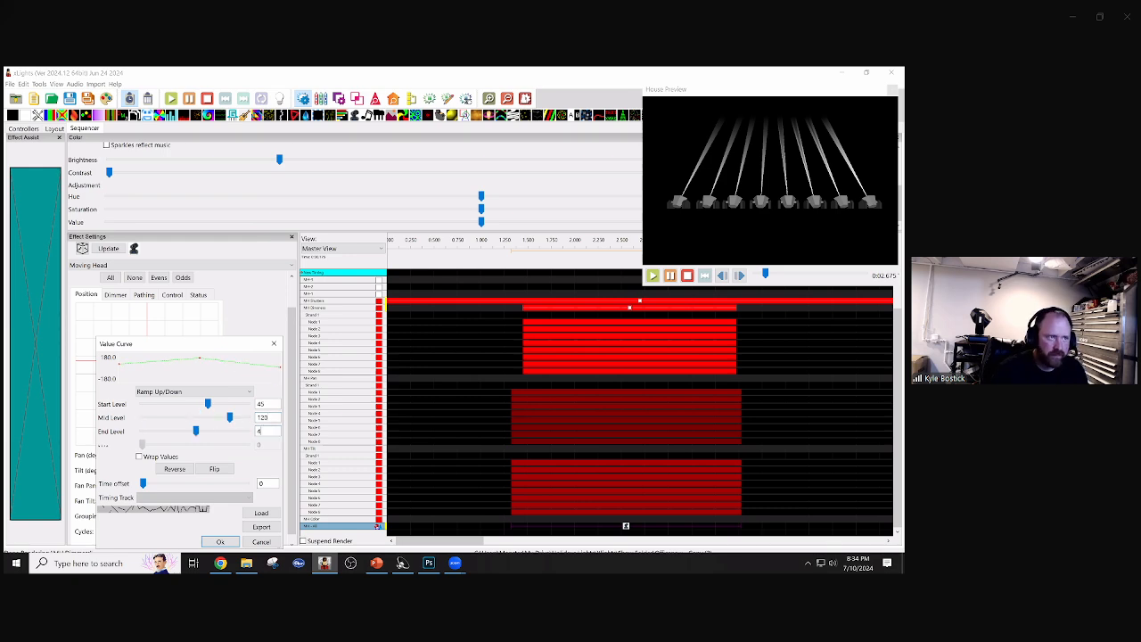
pyautogui.press('Return')
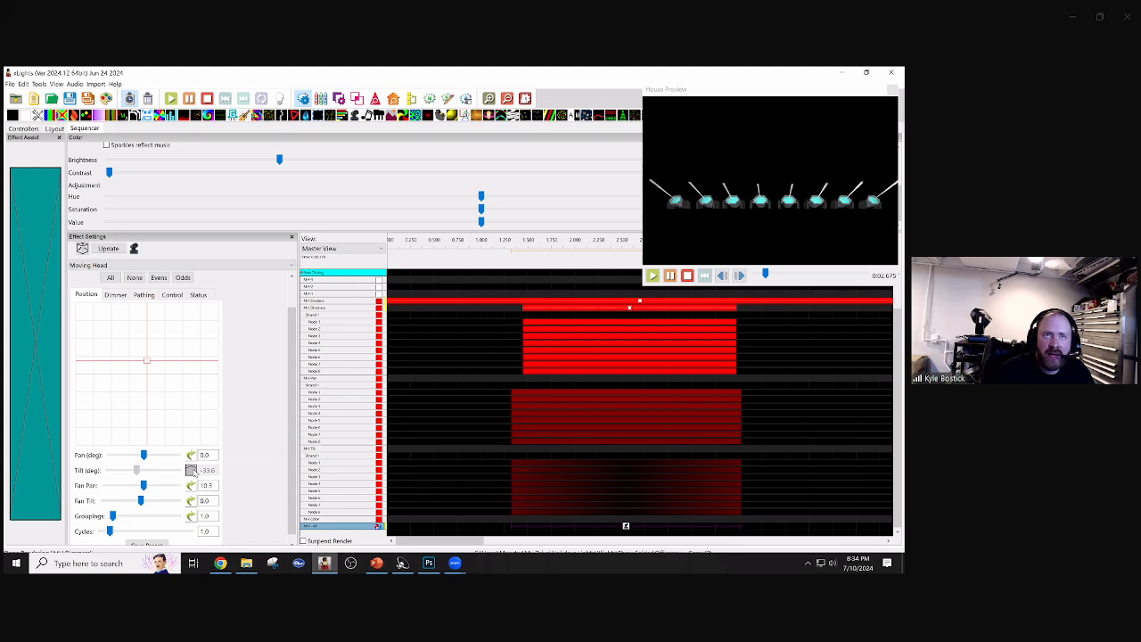
# - Switch the tilt value curve off, reopen it for editing, and set its start level to 93
pyautogui.click(192, 471)
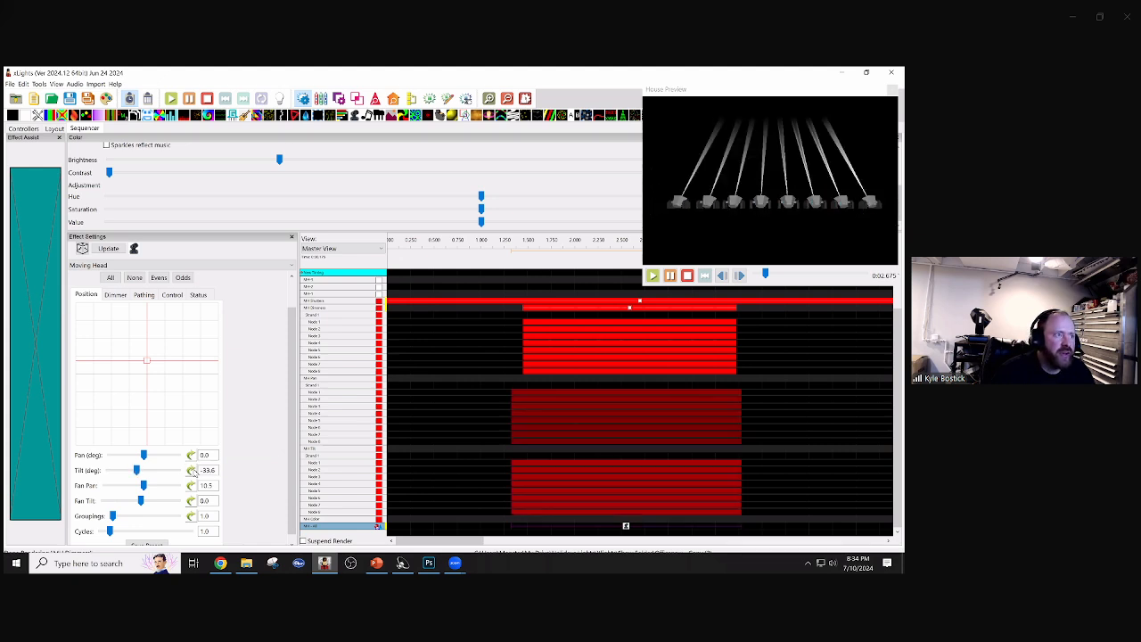
pyautogui.click(192, 471)
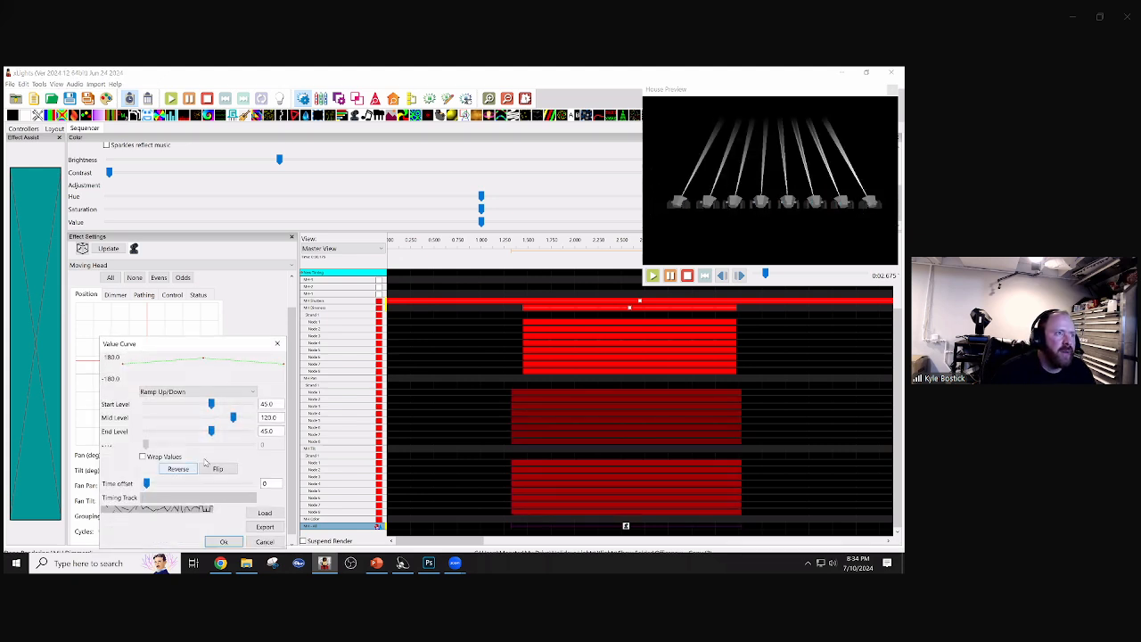
pyautogui.click(242, 403)
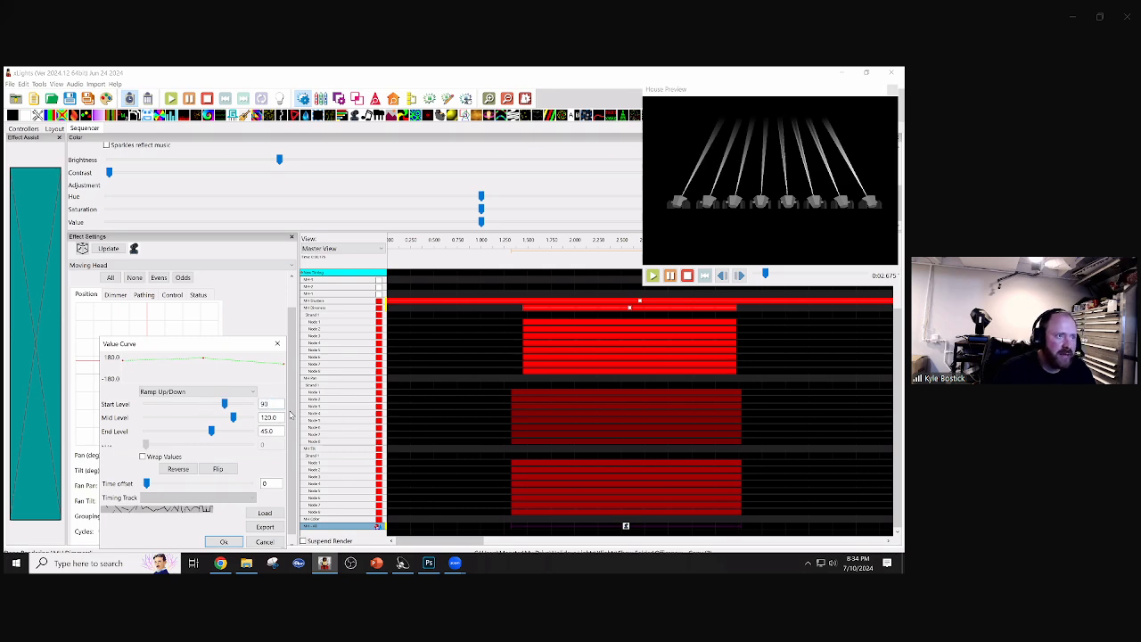
# - Set the tilt value curve's mid level to 180 and its end level to 90
pyautogui.moveTo(279, 418); pyautogui.dragTo(223, 420)
pyautogui.write('180')
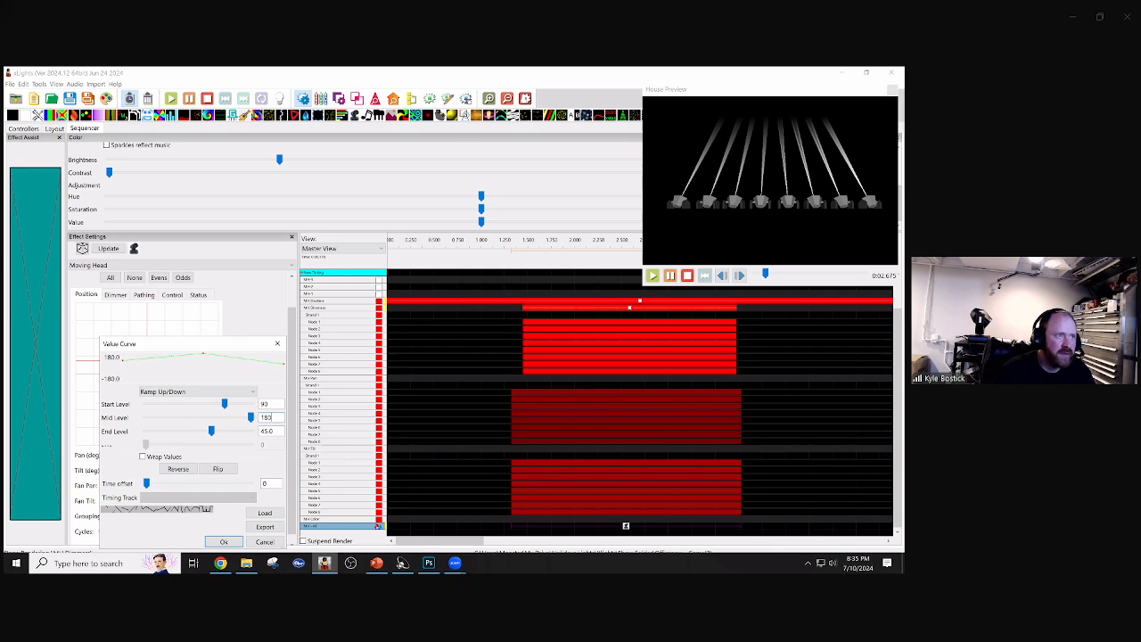
pyautogui.moveTo(278, 431); pyautogui.dragTo(214, 429)
pyautogui.write('90')
pyautogui.press('Return')
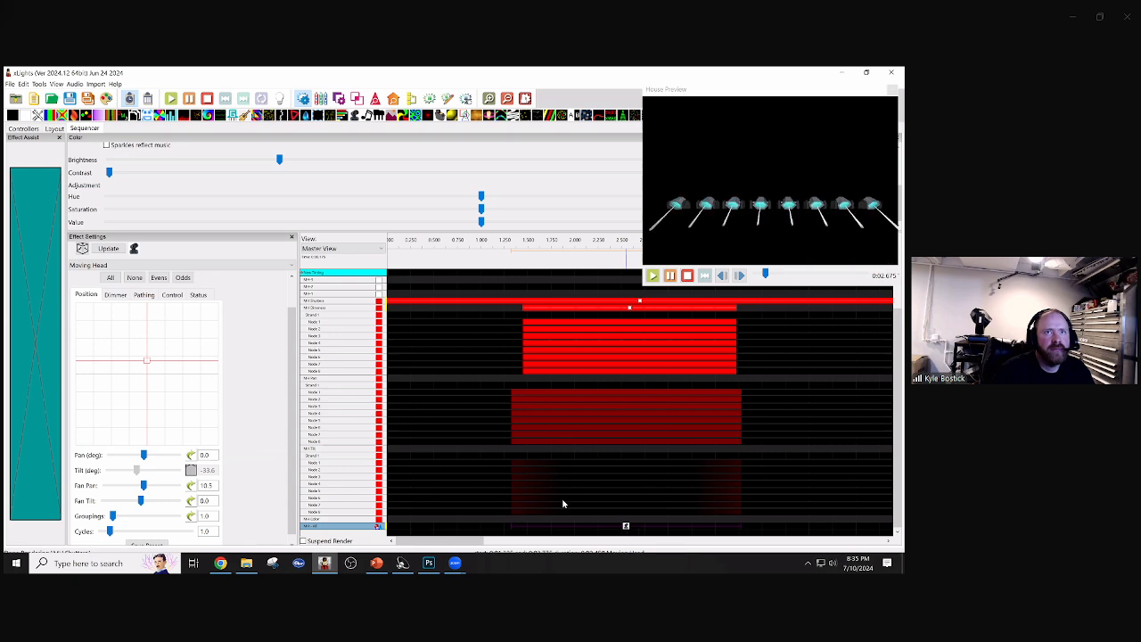
# - Review the position settings listed in the status of each moving head fixture
pyautogui.scroll(1, 283, 359)
pyautogui.scroll(1, 284, 358)
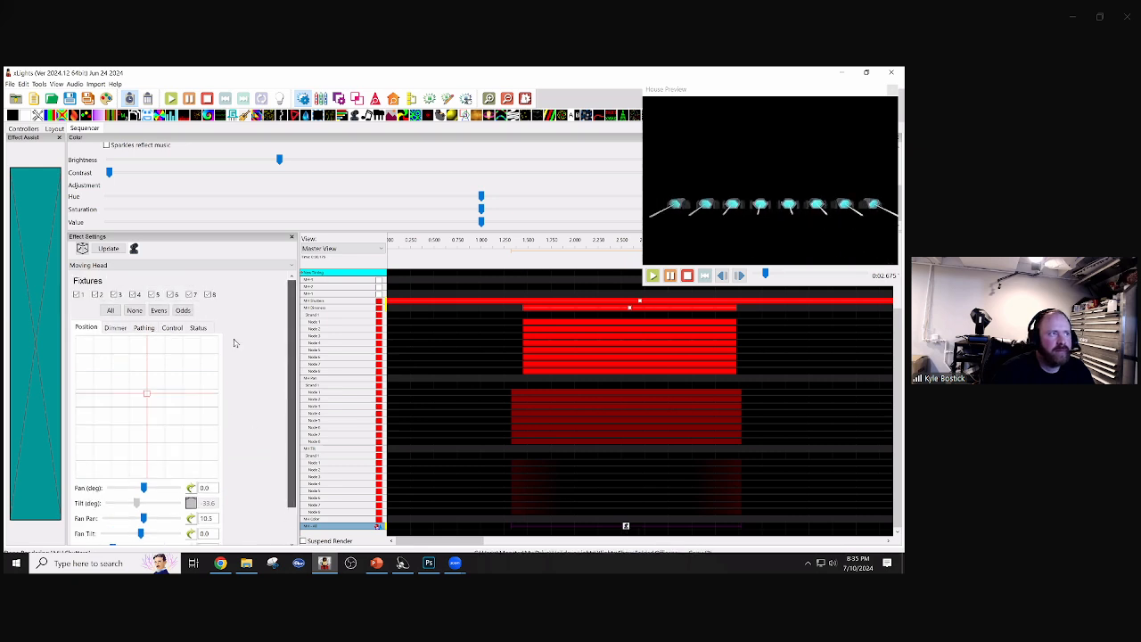
pyautogui.click(200, 328)
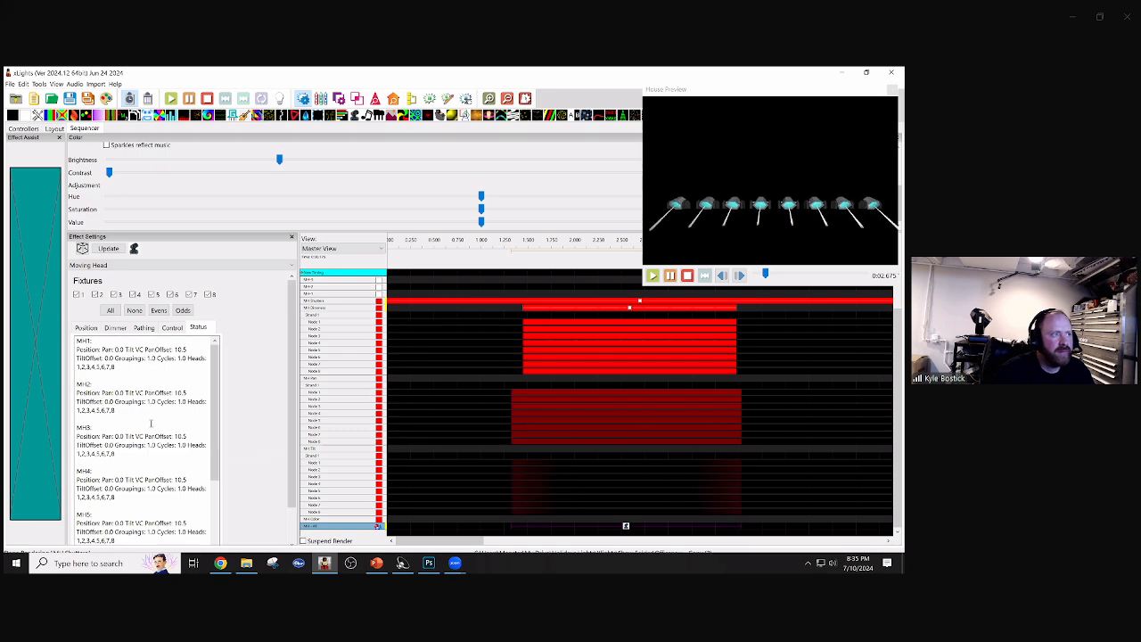
pyautogui.scroll(-1, 215, 395)
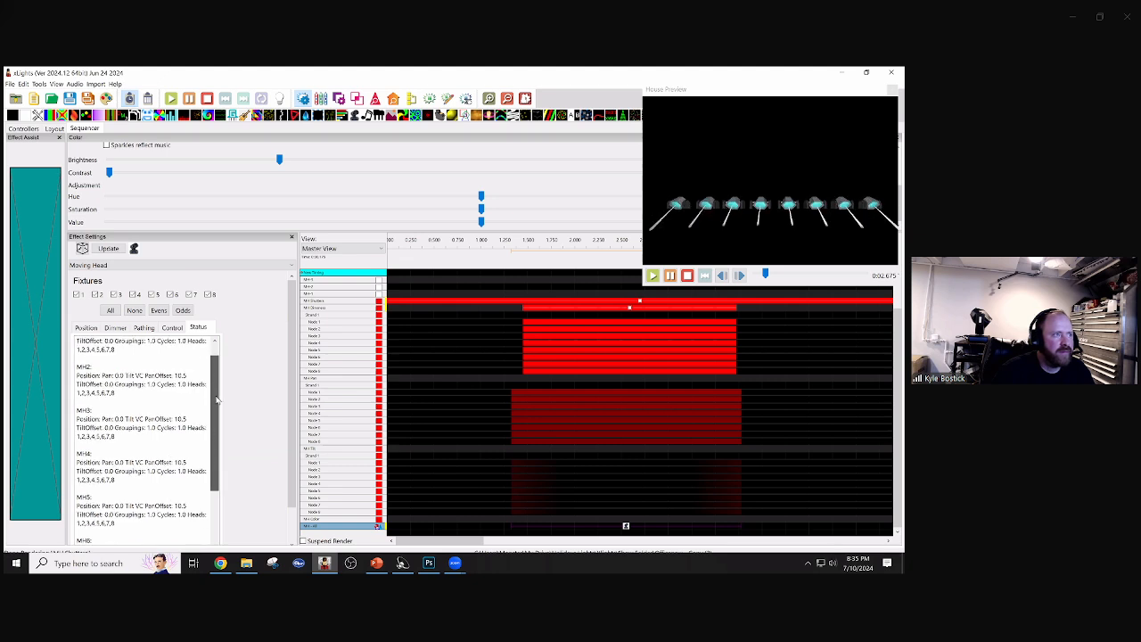
pyautogui.scroll(-4, 214, 392)
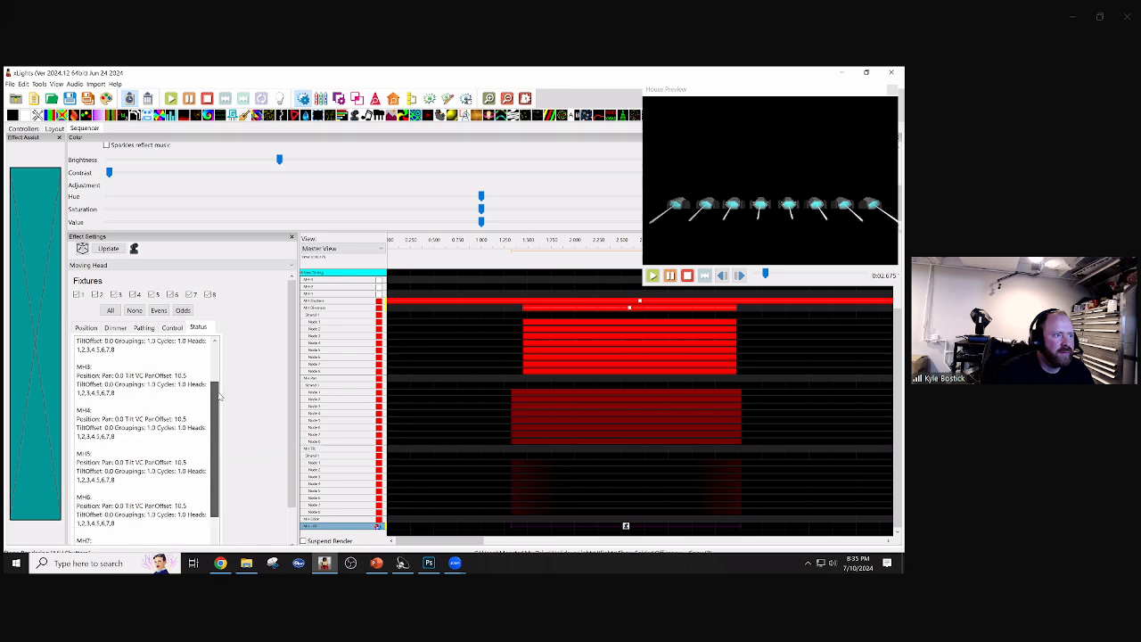
pyautogui.click(86, 327)
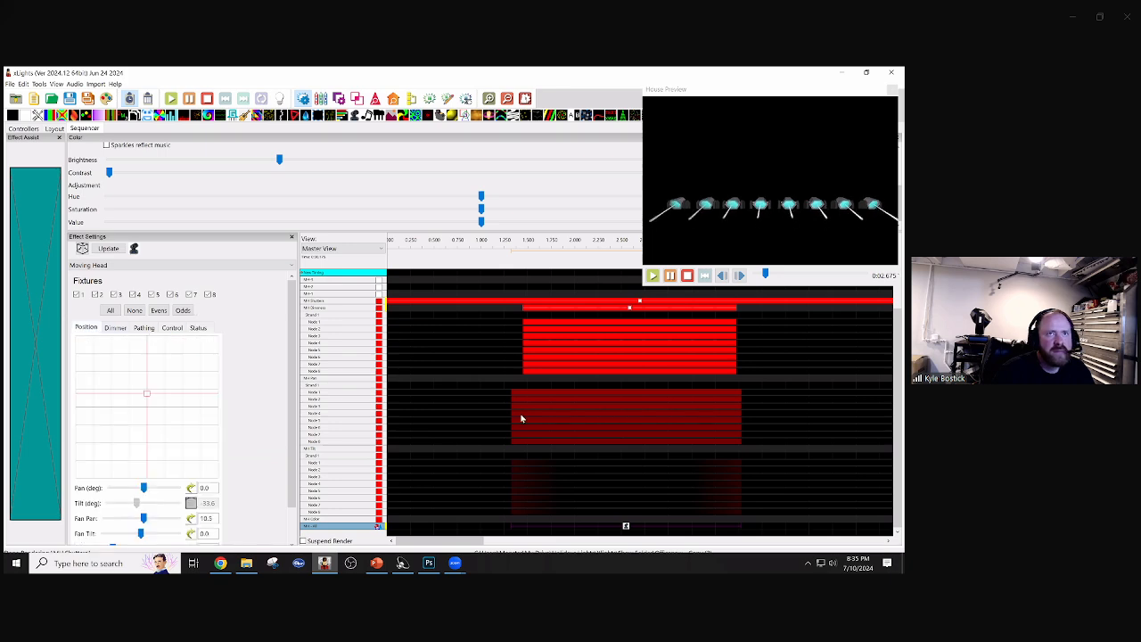
# - Reset the Moving Head effect's fixture settings to default
pyautogui.click(639, 500)
pyautogui.click(198, 328)
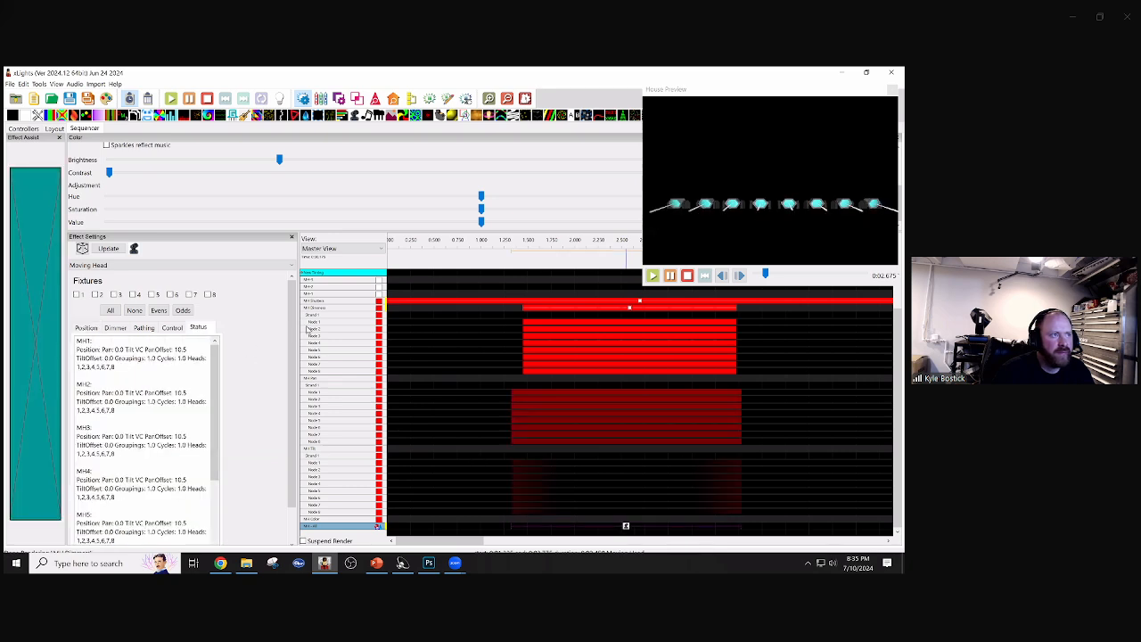
pyautogui.scroll(-2, 221, 449)
pyautogui.scroll(-3, 220, 449)
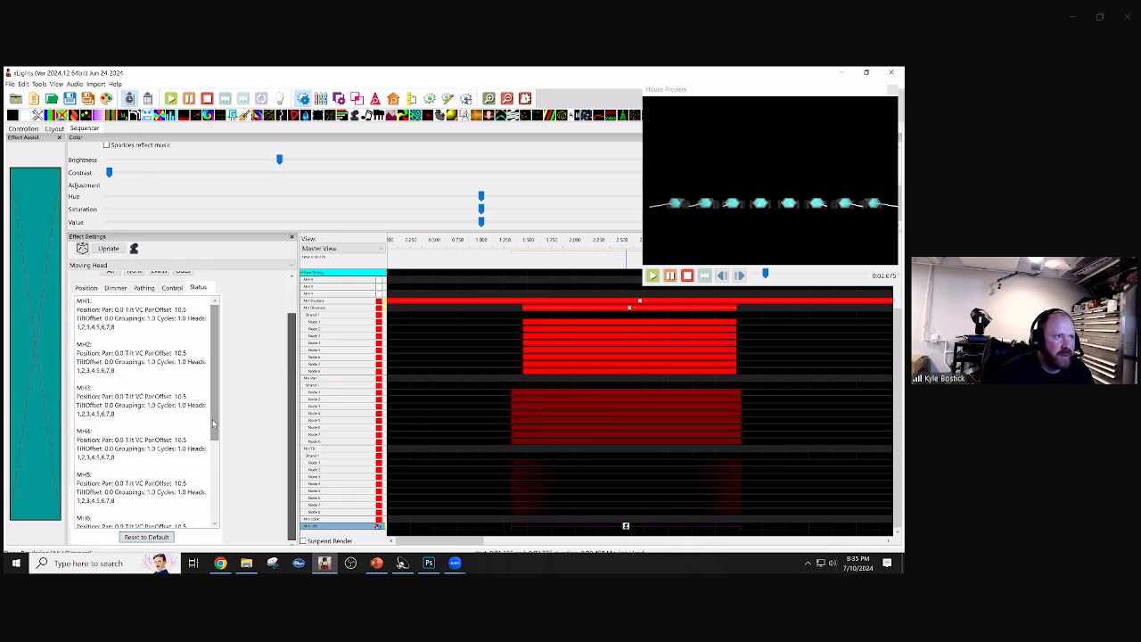
pyautogui.click(146, 537)
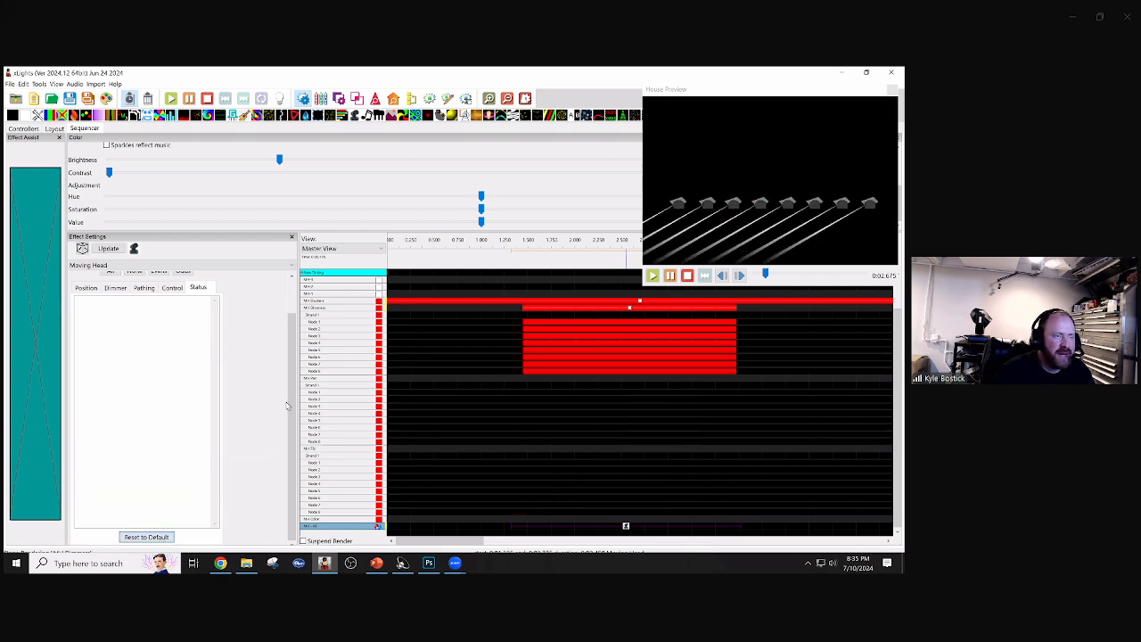
# - Select all eight fixtures and apply a Ramp Up/Down tilt value curve with start 90, mid 180 and end 90
pyautogui.scroll(2, 287, 406)
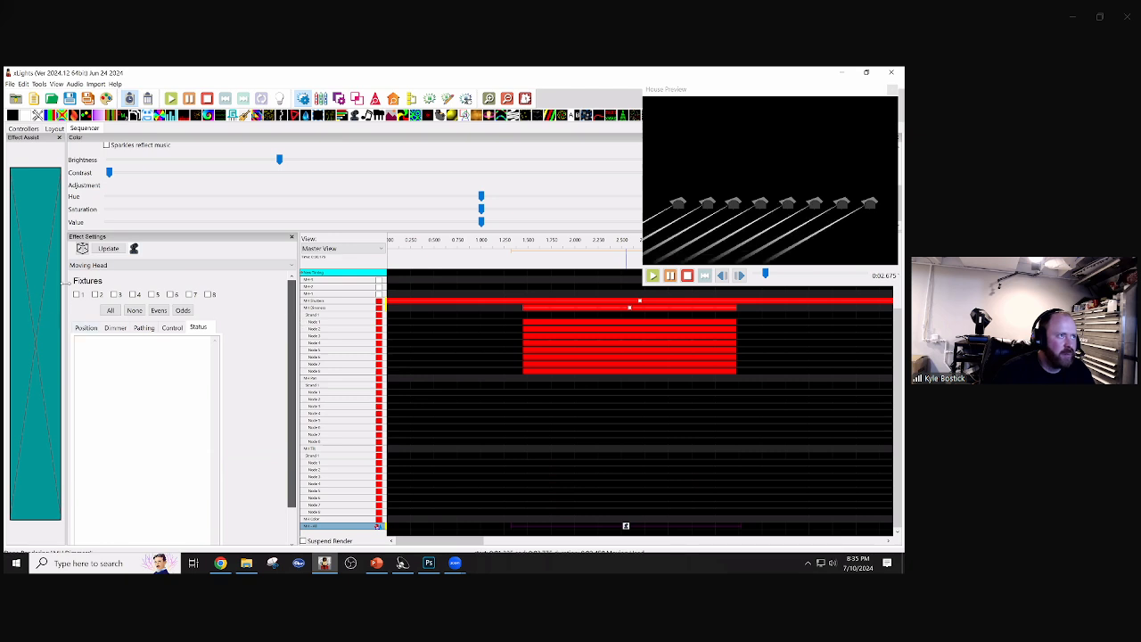
pyautogui.click(111, 311)
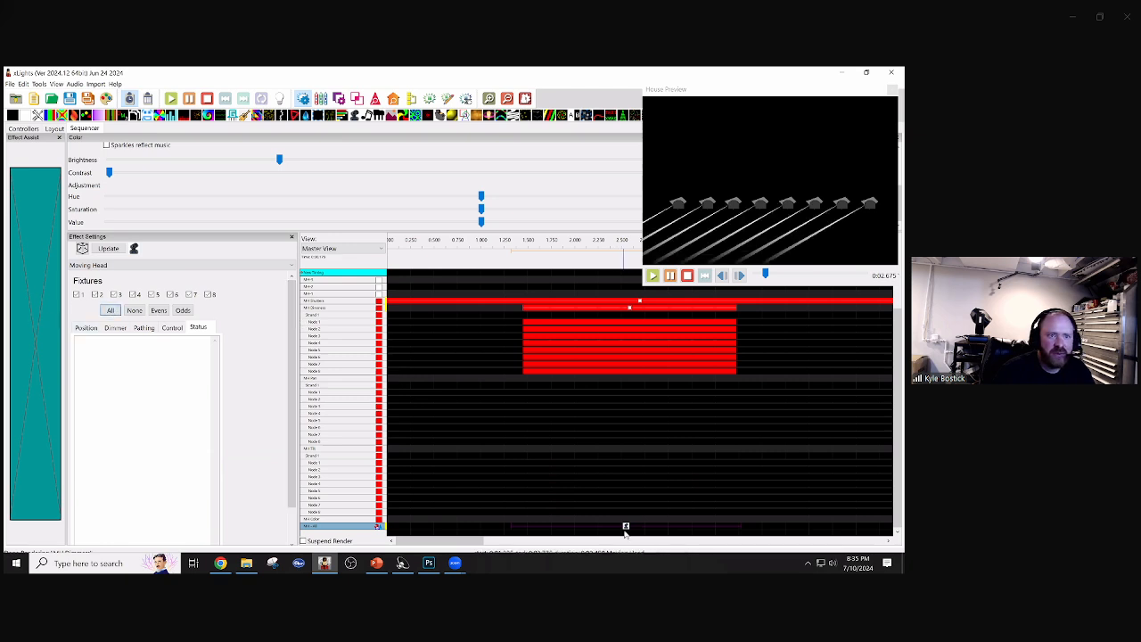
pyautogui.click(87, 329)
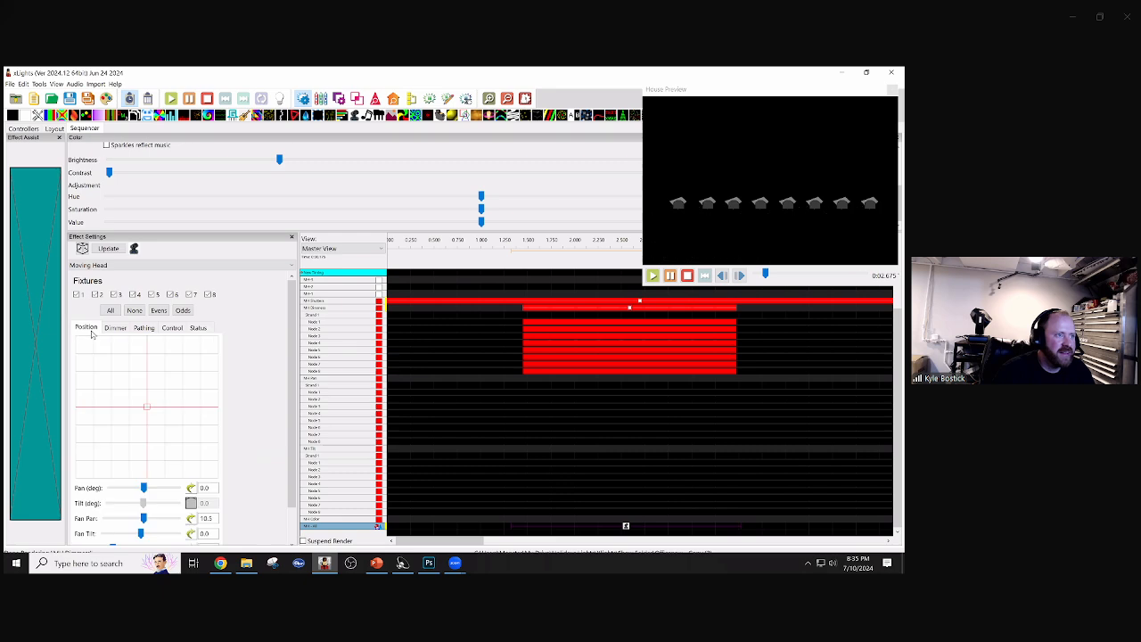
pyautogui.click(191, 504)
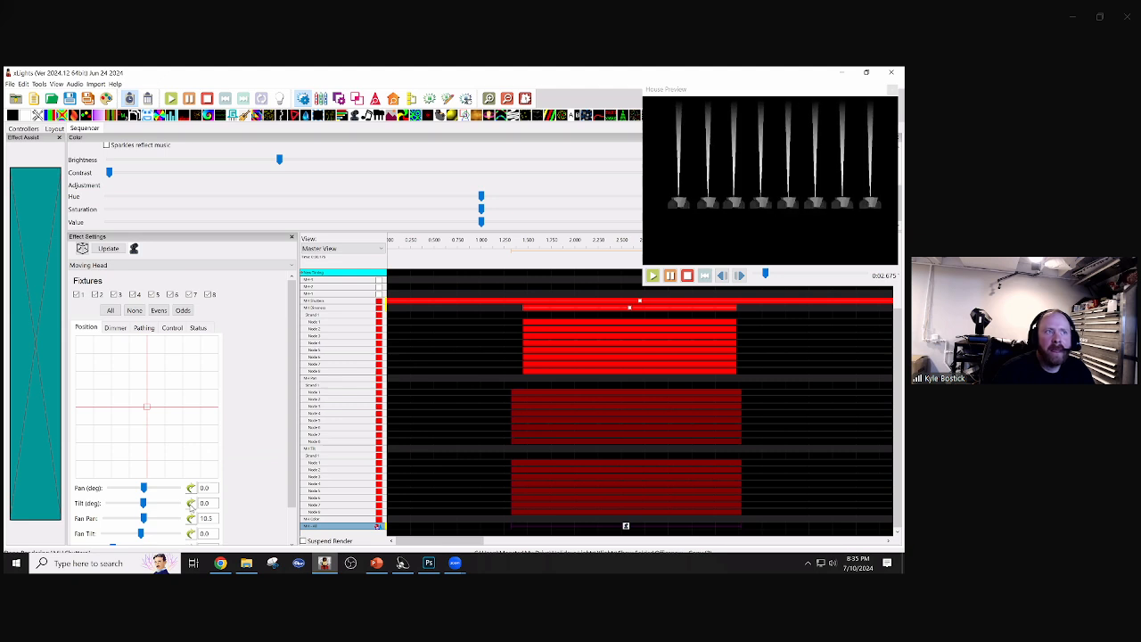
pyautogui.click(190, 505)
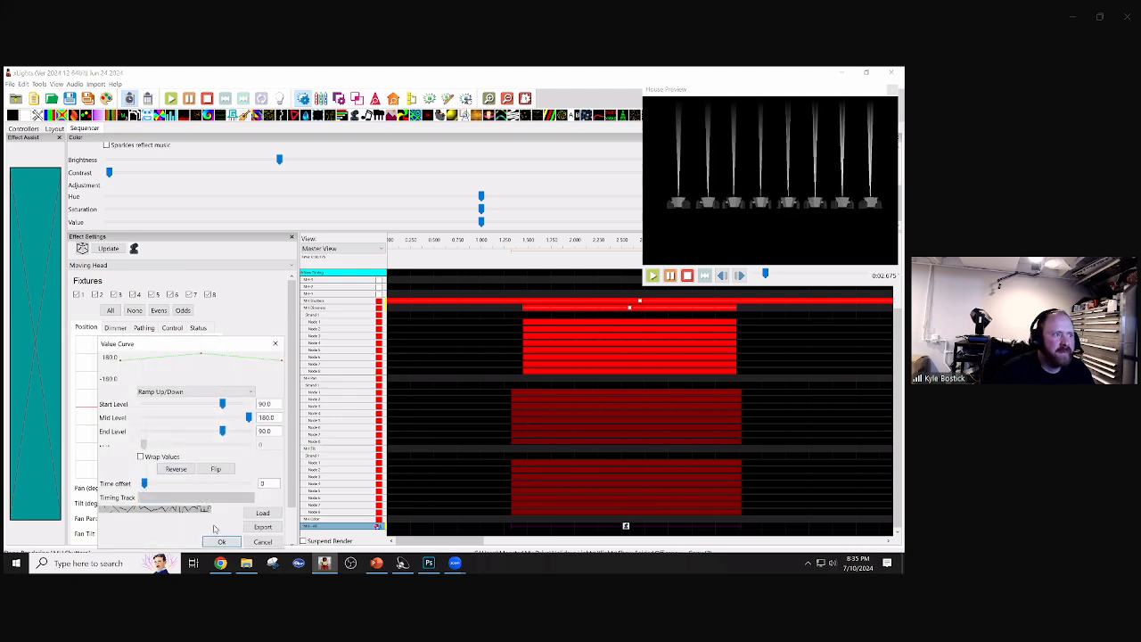
pyautogui.click(221, 542)
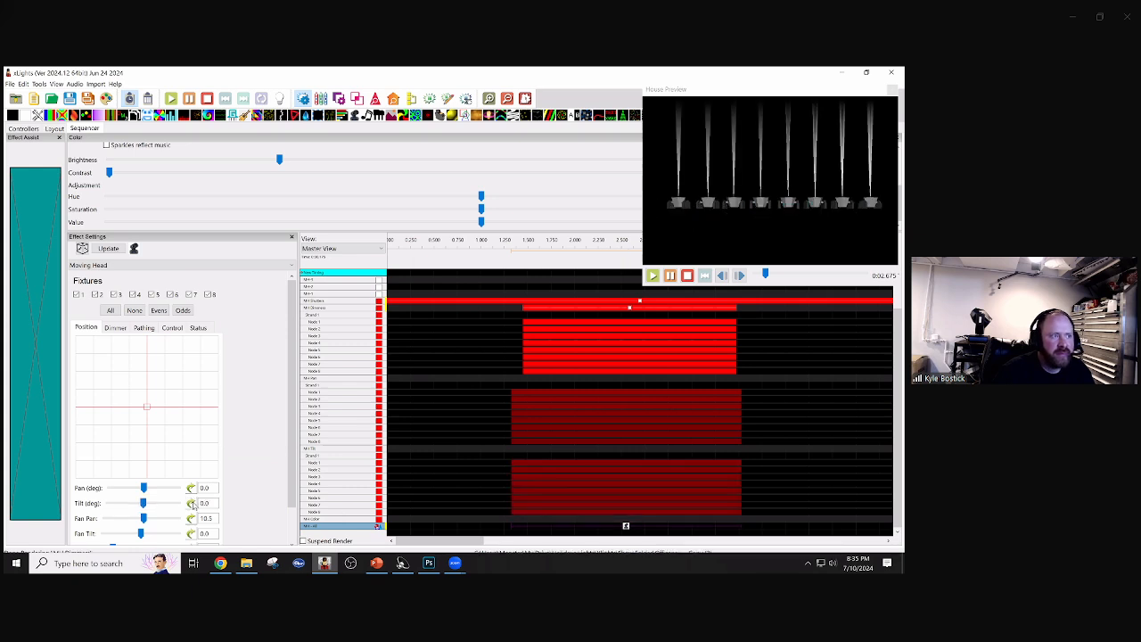
# - Edit the levels of the tilt value curve and apply it
pyautogui.click(191, 503)
pyautogui.doubleClick(283, 403)
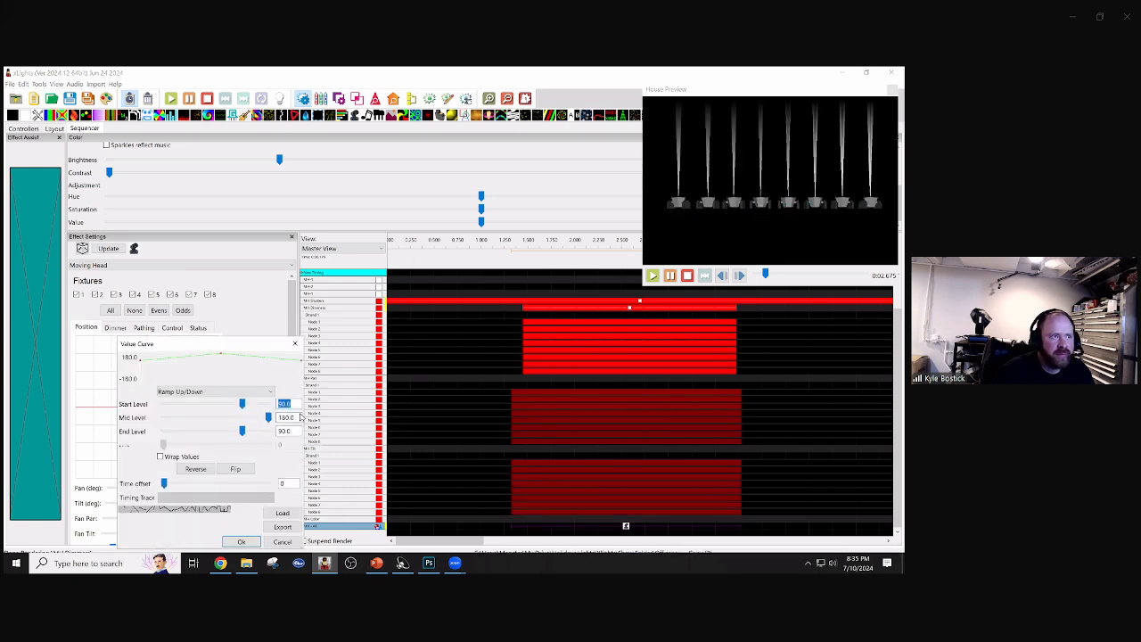
pyautogui.doubleClick(297, 416)
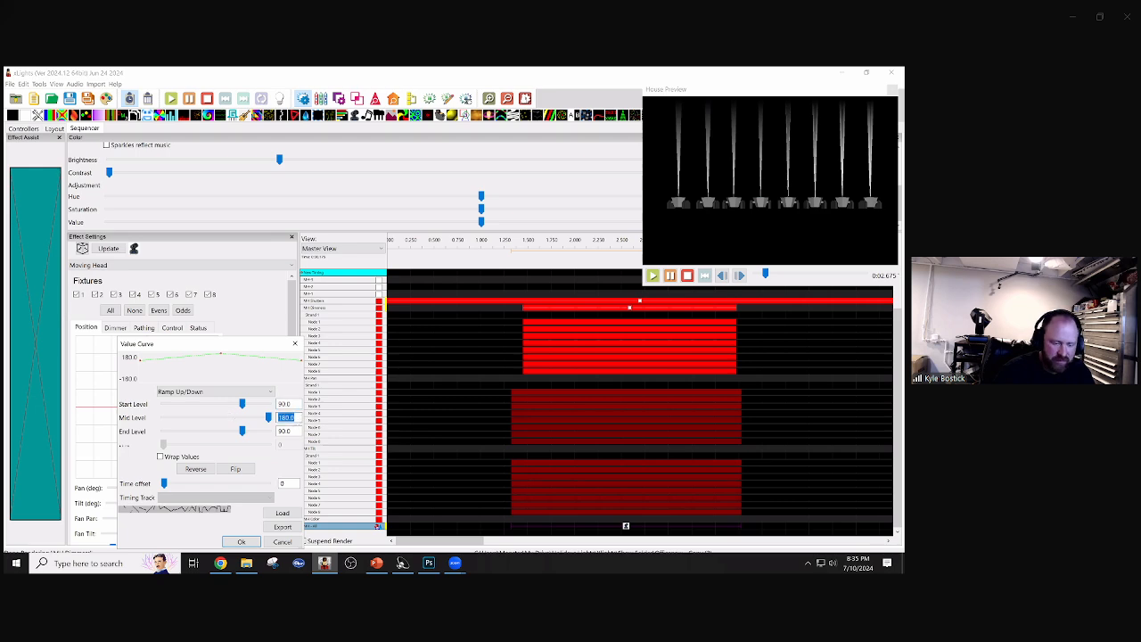
pyautogui.click(242, 542)
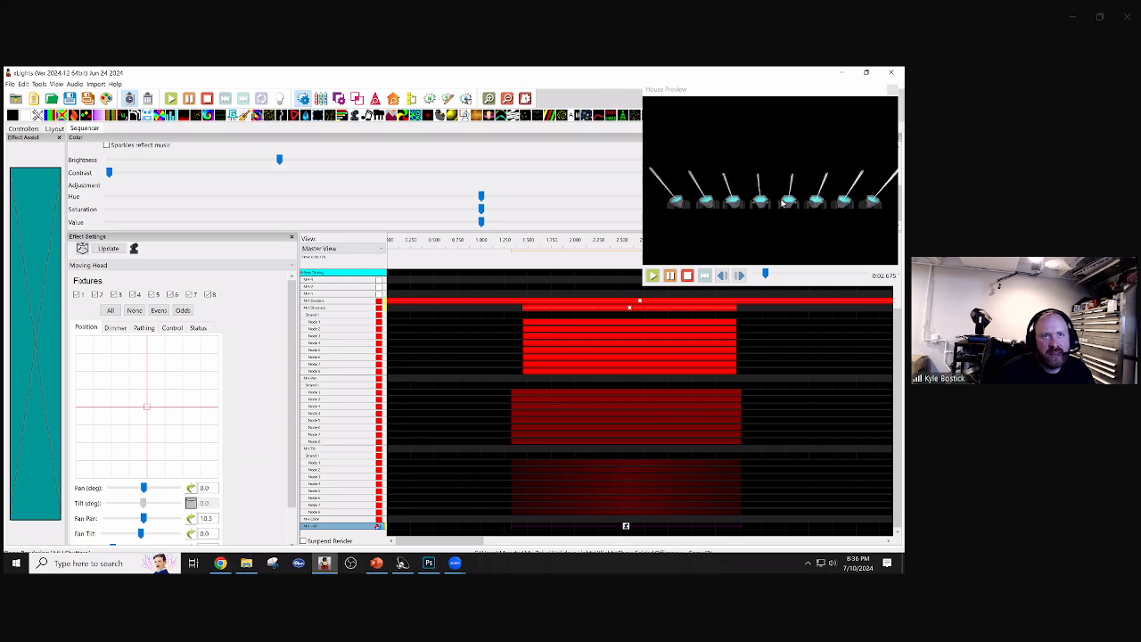
pyautogui.scroll(-1, 292, 382)
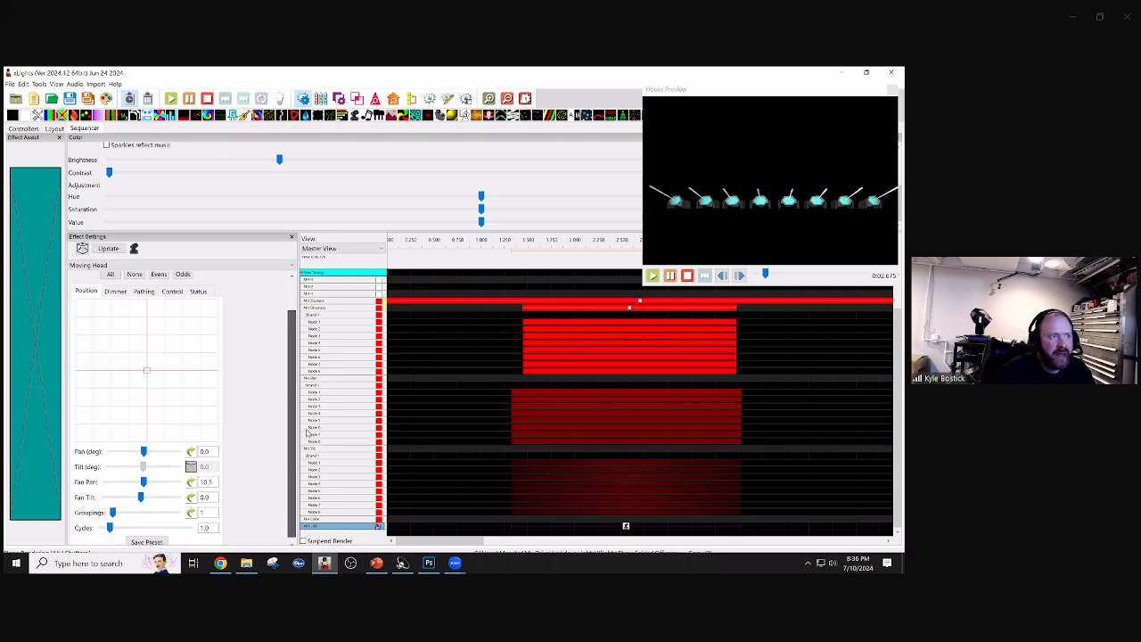
pyautogui.click(191, 479)
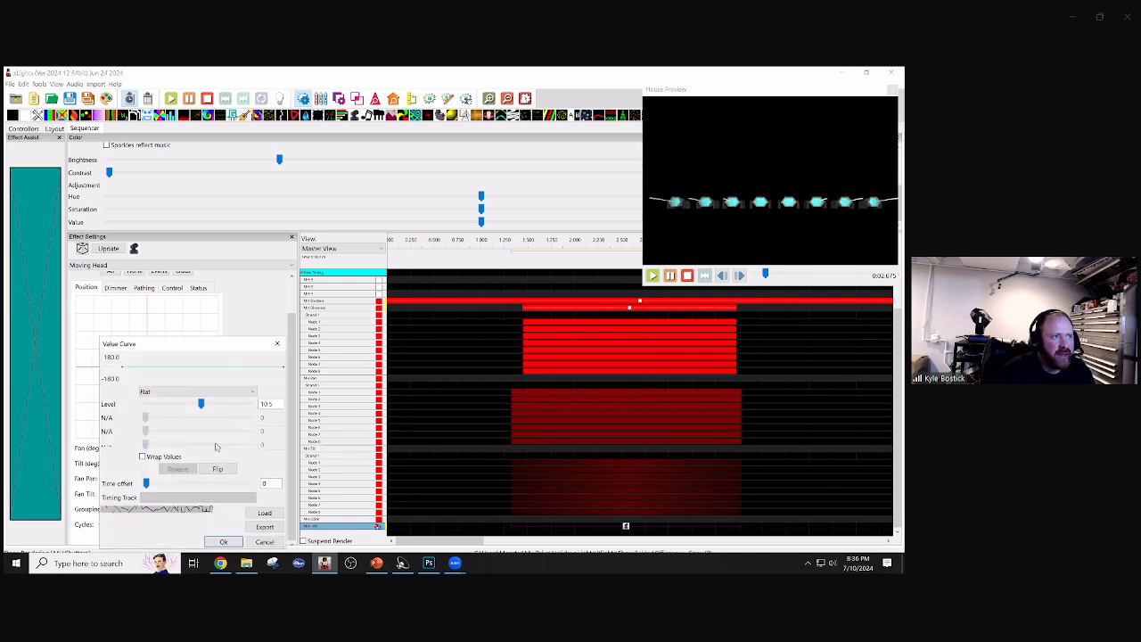
pyautogui.click(263, 541)
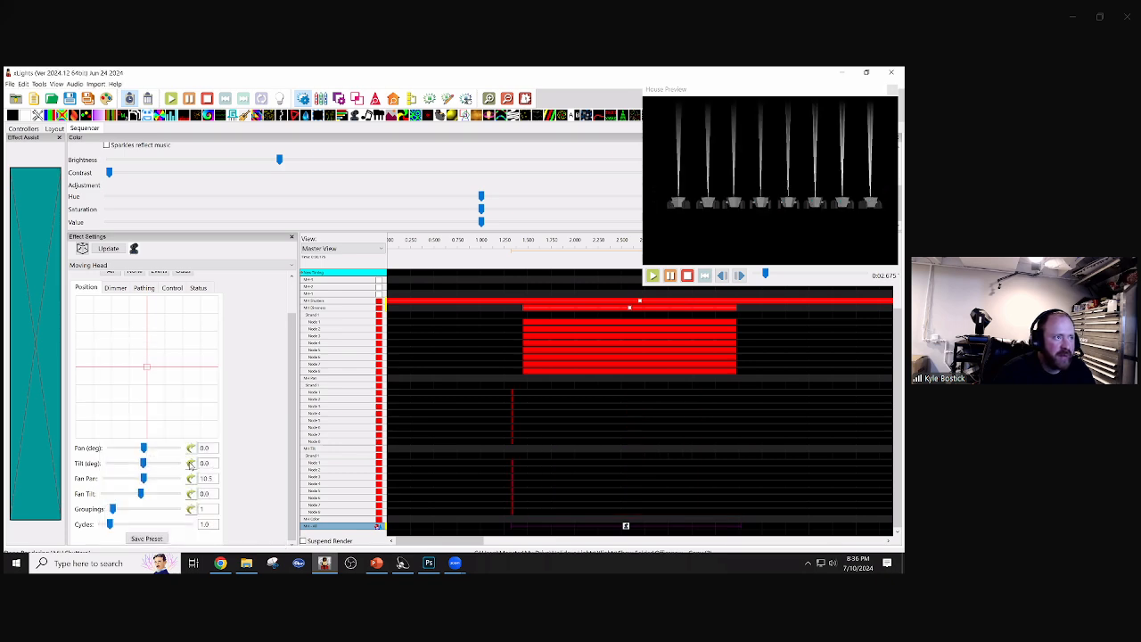
# - Try a fixed tilt of 90 degrees for all moving heads, and settle on 60 degrees
pyautogui.moveTo(214, 463); pyautogui.dragTo(153, 462)
pyautogui.write('90')
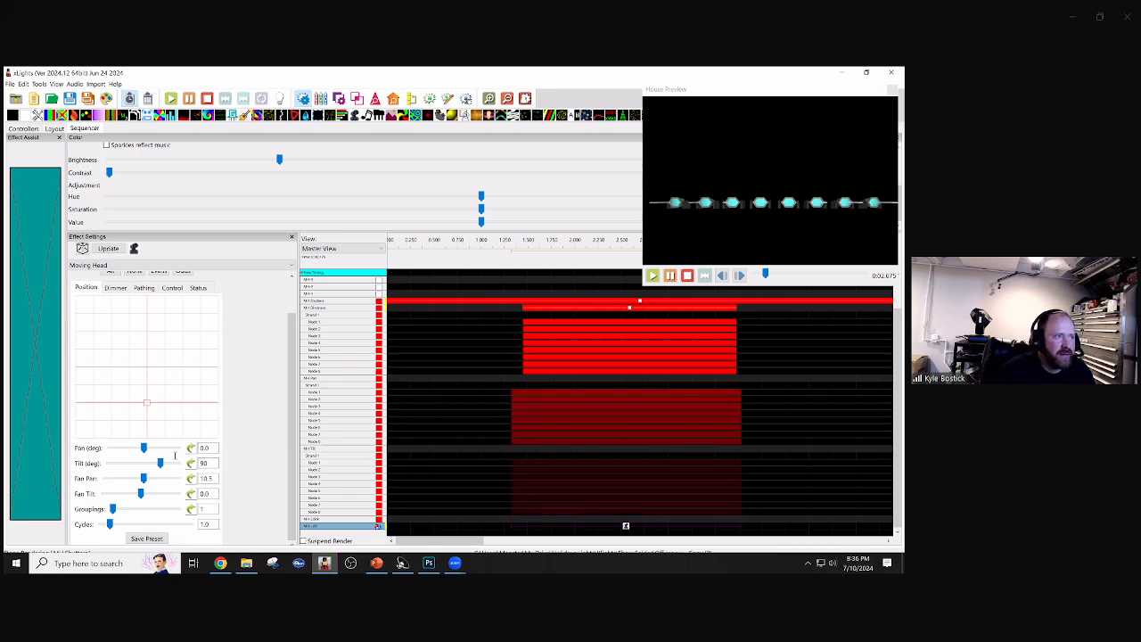
pyautogui.moveTo(214, 462); pyautogui.dragTo(153, 456)
pyautogui.write('60')
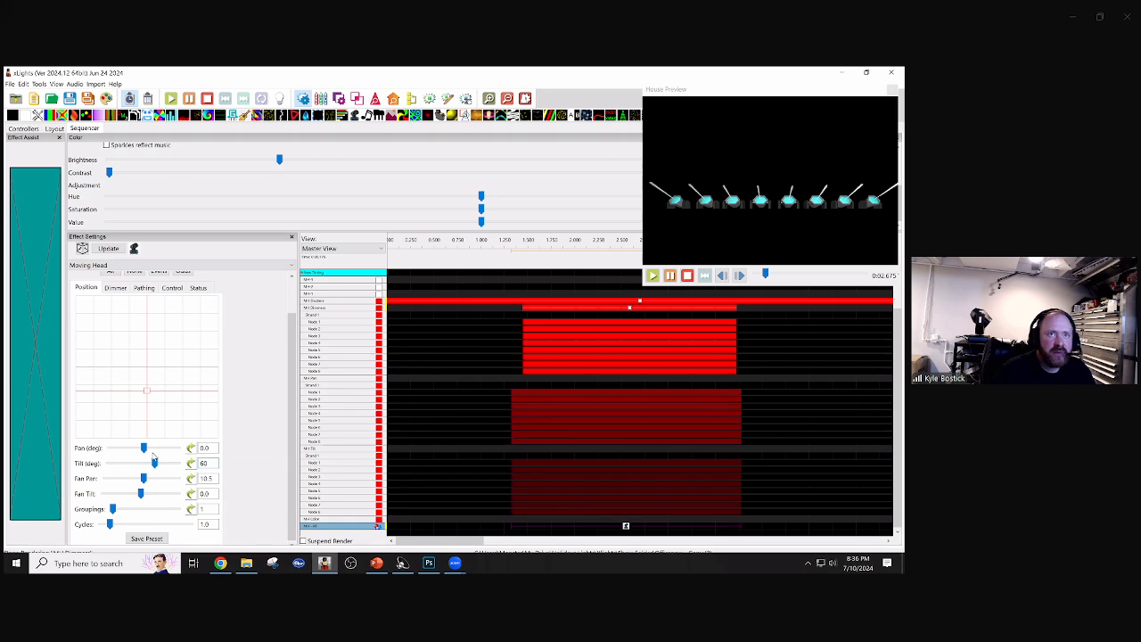
# - Apply a Ramp Up/Down value curve to Fan Pan with start level 0, mid level 20 and end level 0
pyautogui.click(194, 480)
pyautogui.click(158, 394)
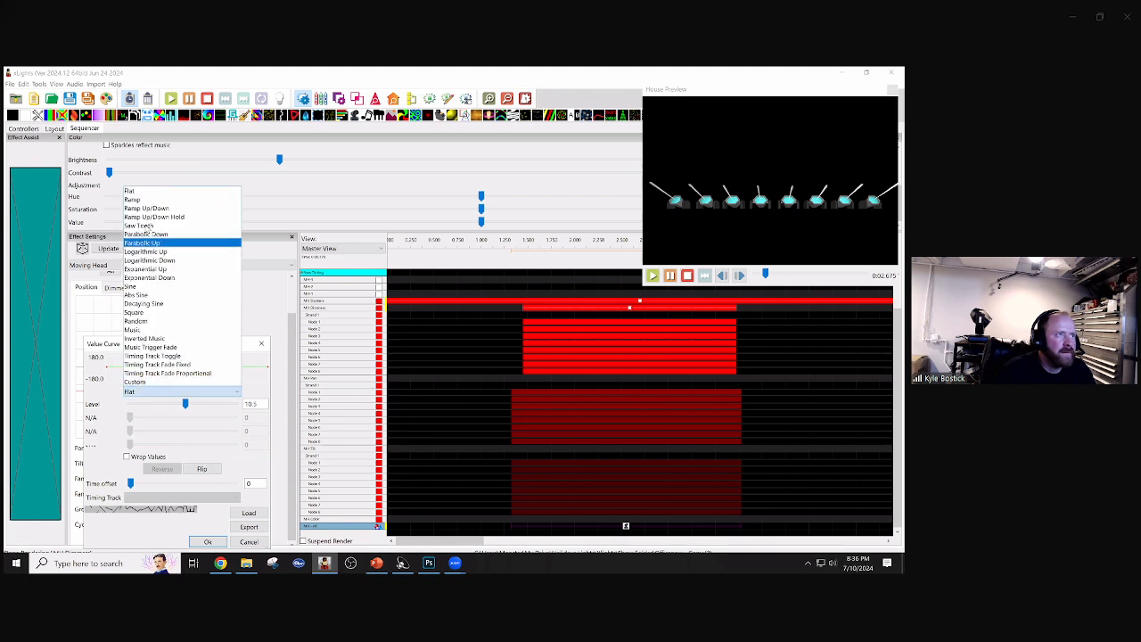
pyautogui.click(147, 207)
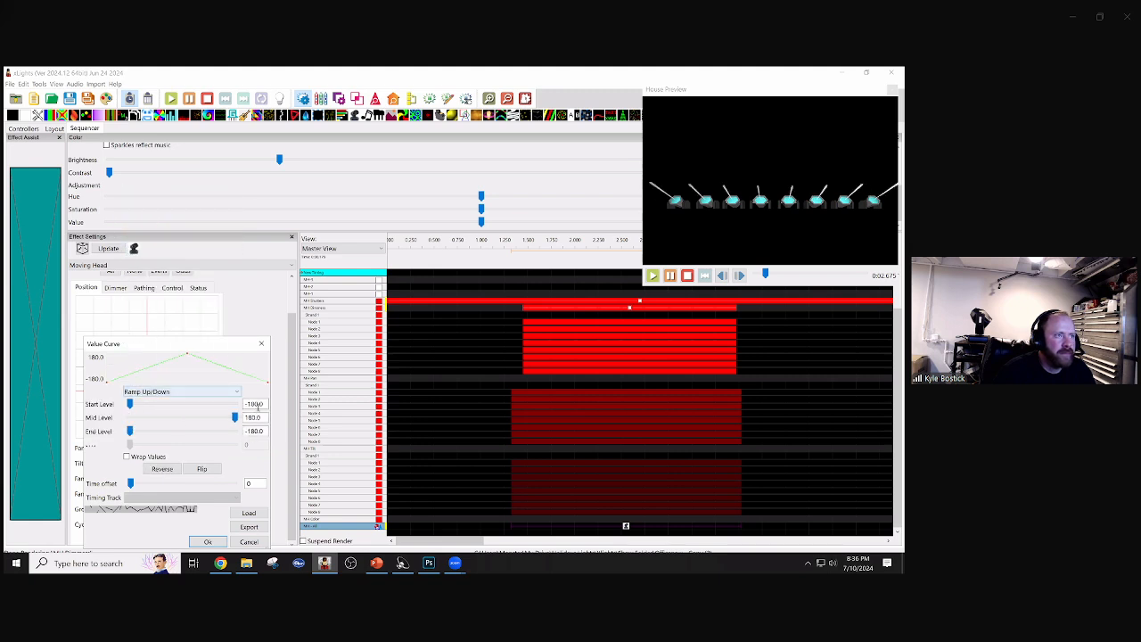
pyautogui.moveTo(264, 404); pyautogui.dragTo(203, 397)
pyautogui.write('20')
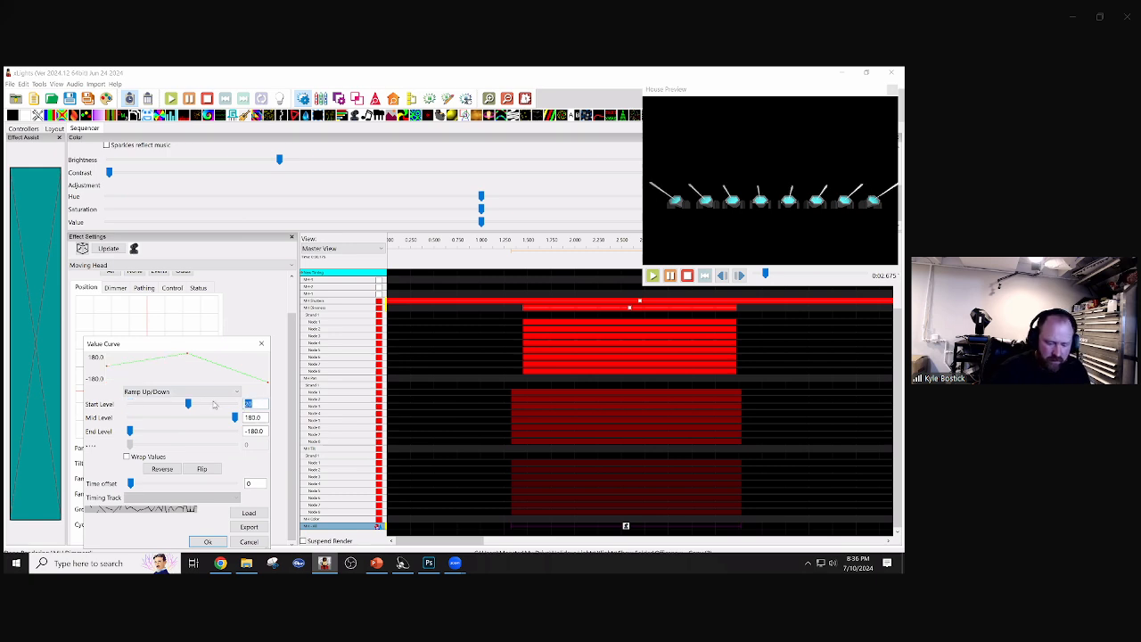
pyautogui.write('0')
pyautogui.moveTo(264, 417); pyautogui.dragTo(193, 413)
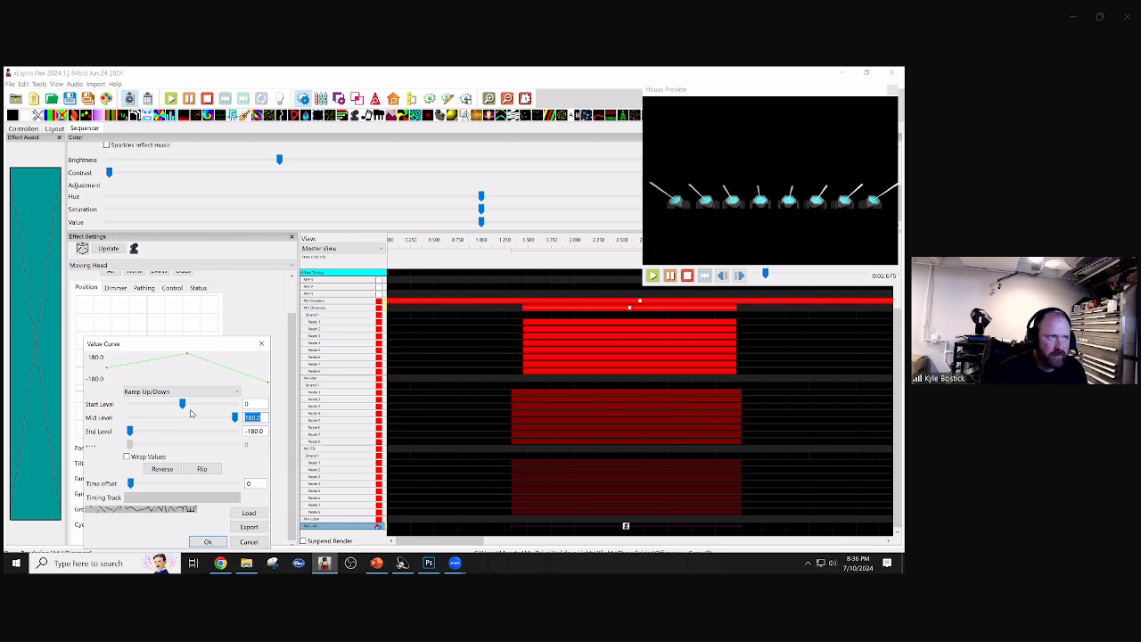
pyautogui.write('20')
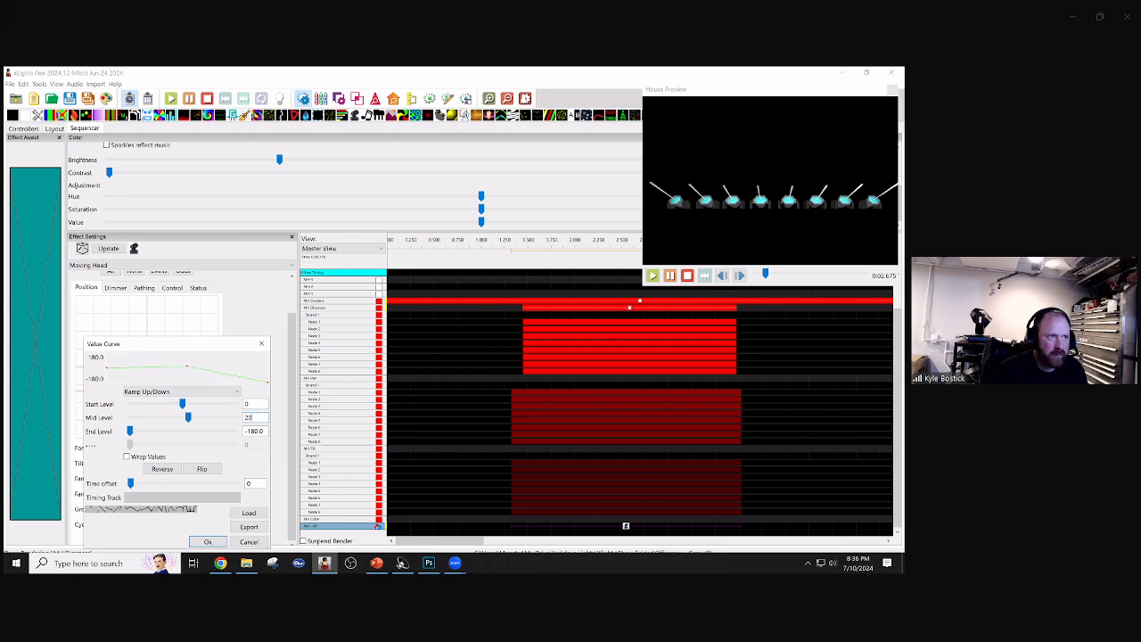
pyautogui.doubleClick(265, 430)
pyautogui.write('0')
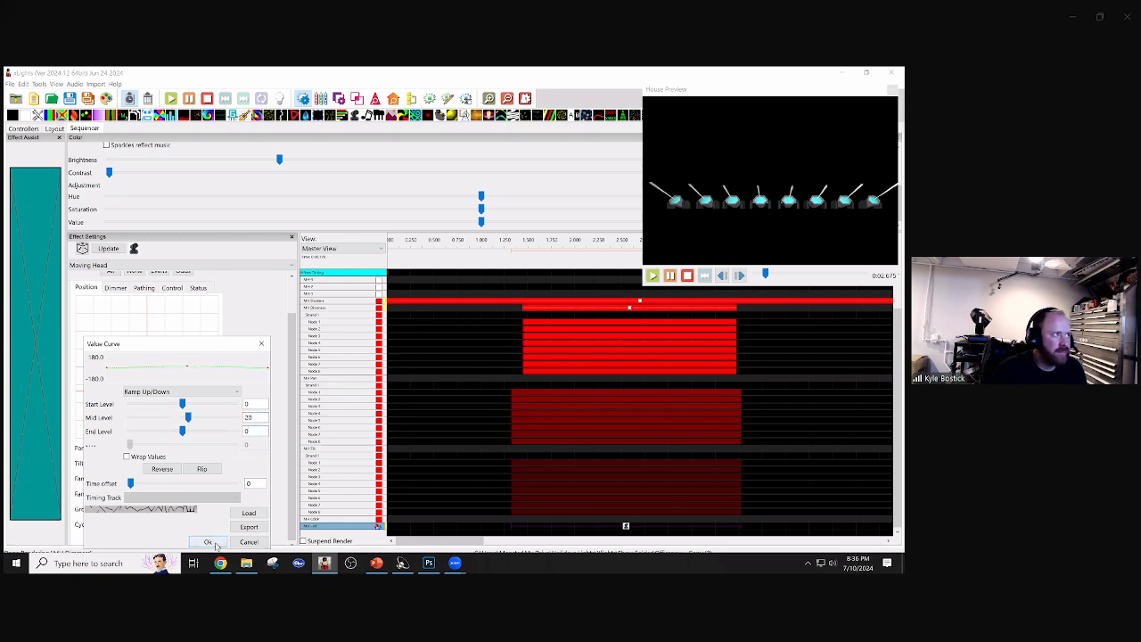
pyautogui.click(208, 542)
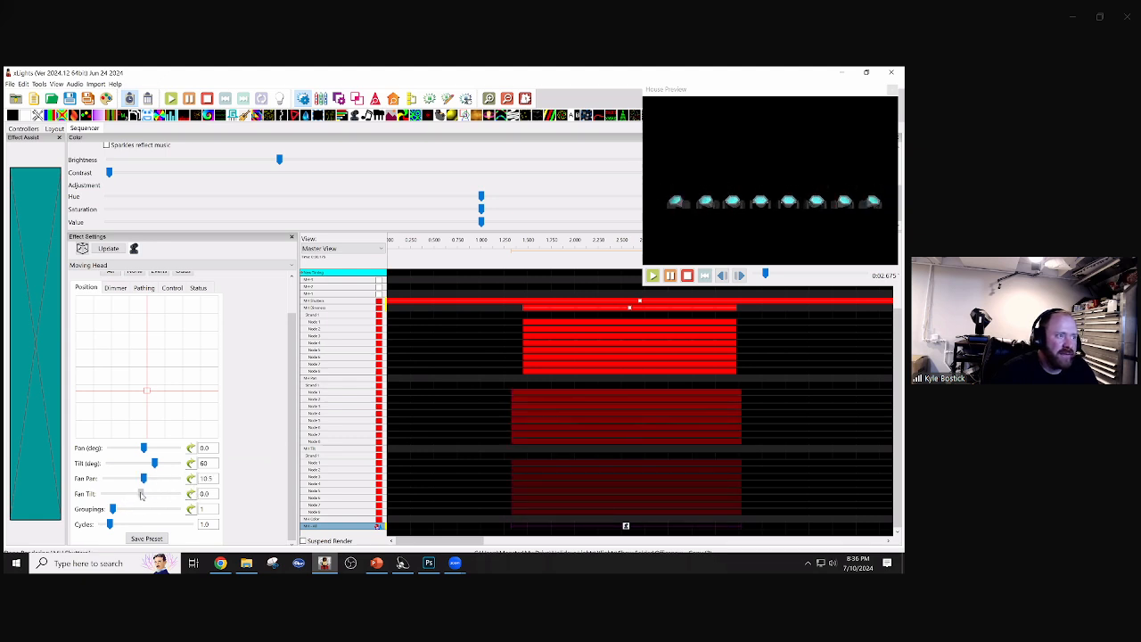
# - Raise Fan Tilt to about 34.9 to spread the tilt across the moving heads
pyautogui.moveTo(140, 494); pyautogui.dragTo(149, 496)
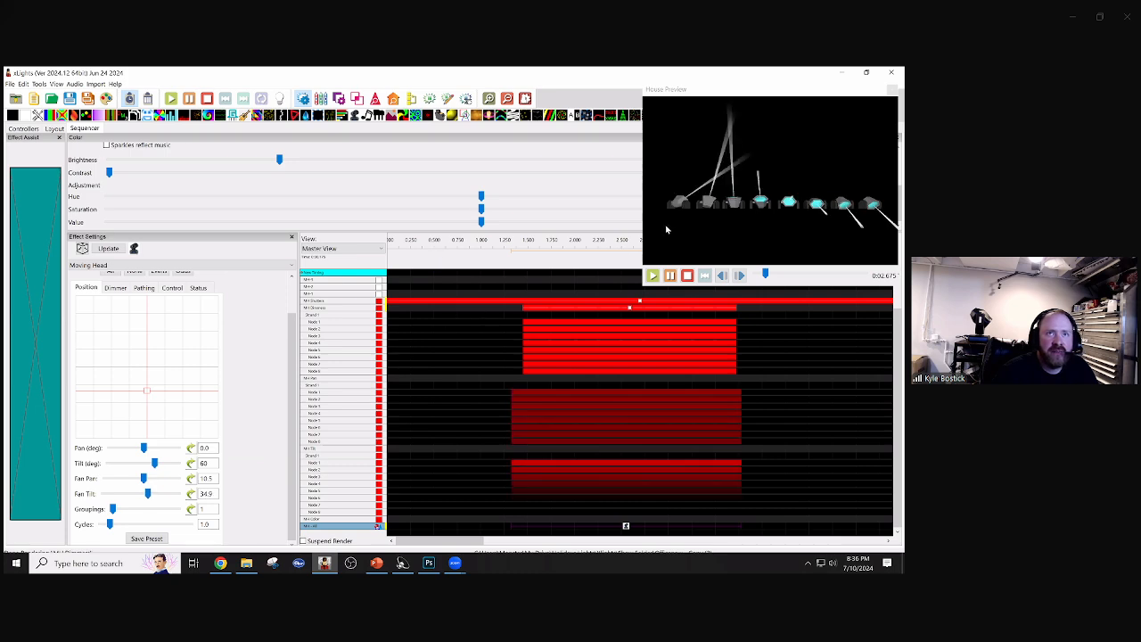
pyautogui.click(686, 229)
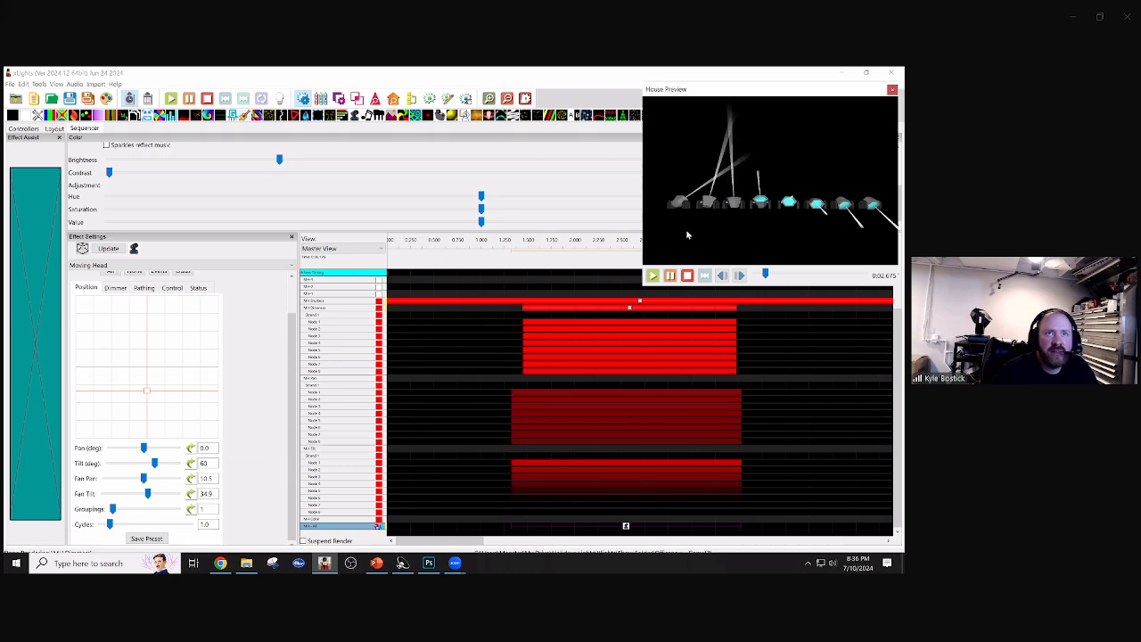
# - Turn on 3D display in the layout and return to the sequencer
pyautogui.click(54, 129)
pyautogui.click(106, 526)
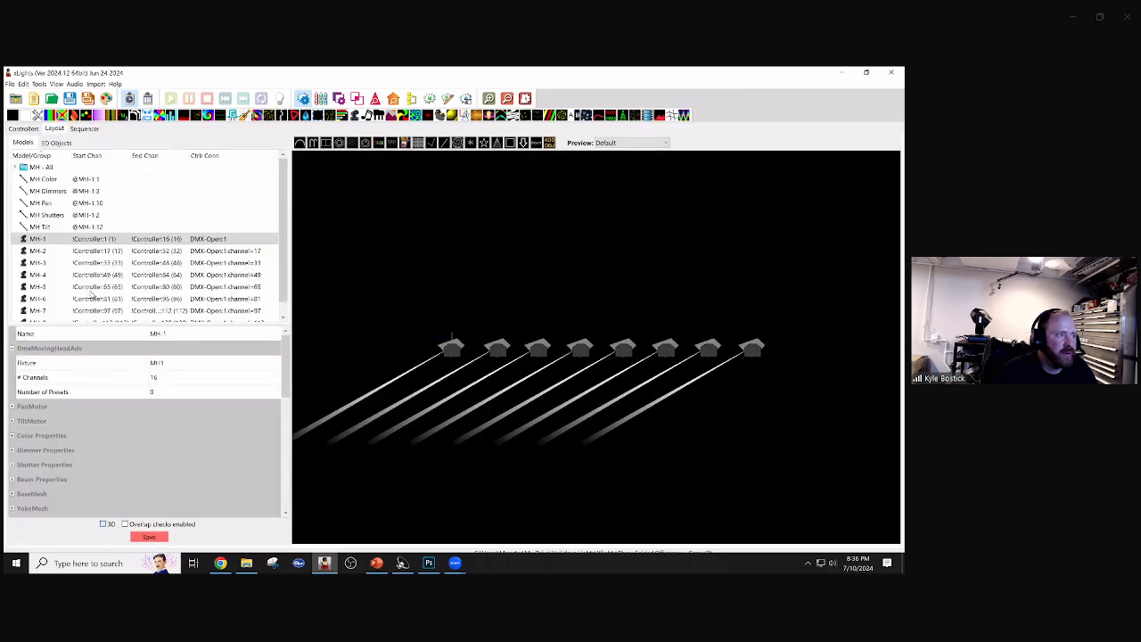
pyautogui.click(83, 129)
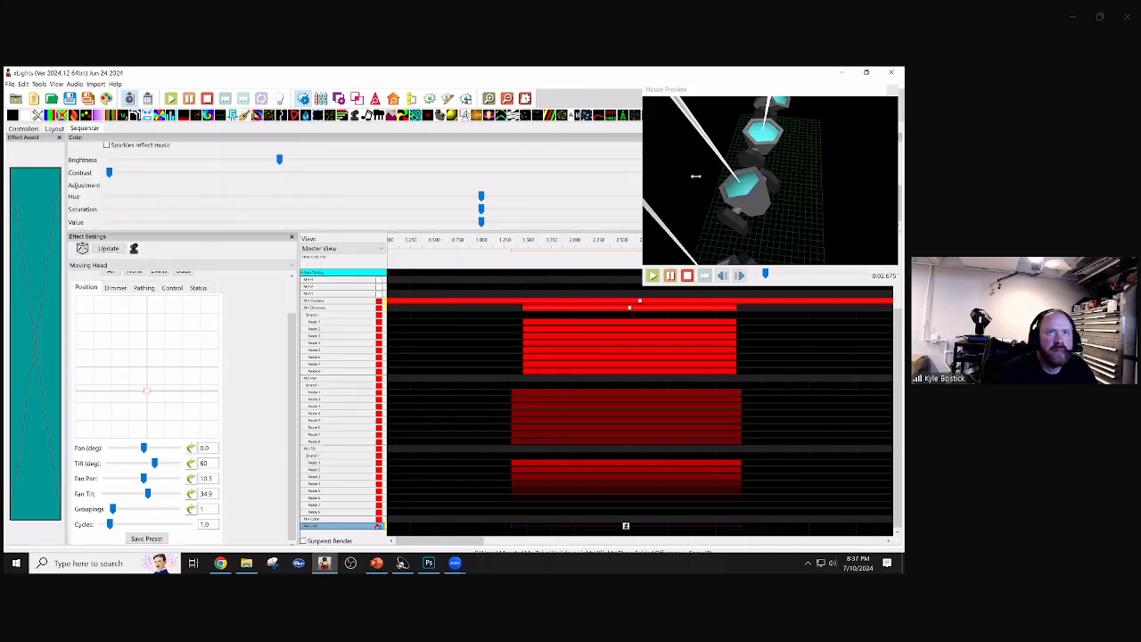
# - Deactivate the Gridlines 3D object in the layout and return to the sequencer
pyautogui.click(697, 176)
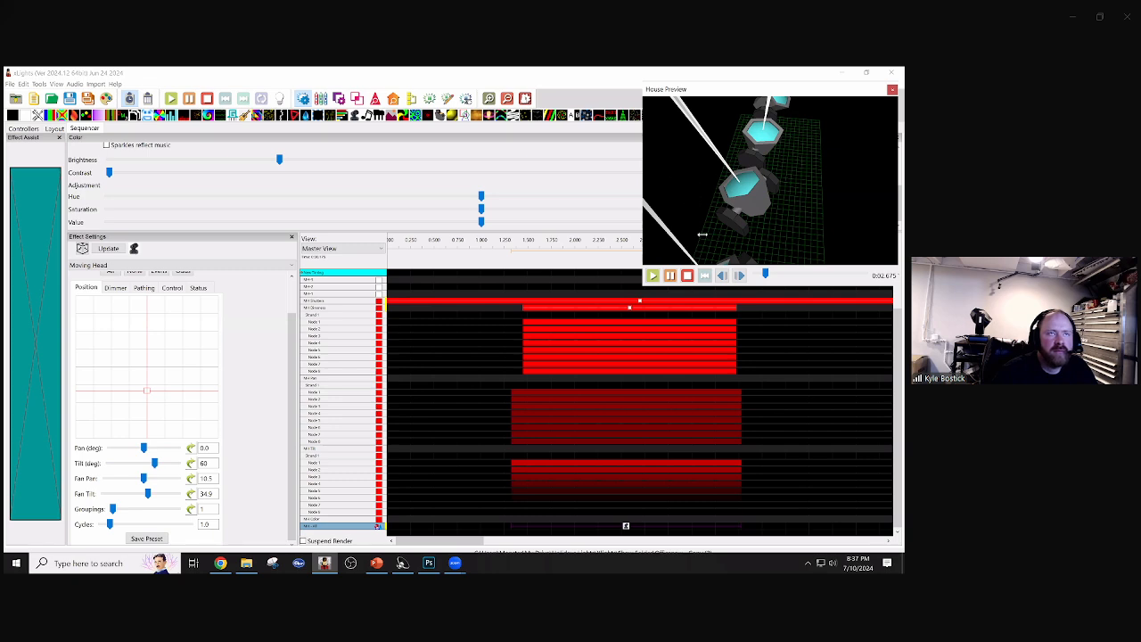
pyautogui.click(55, 128)
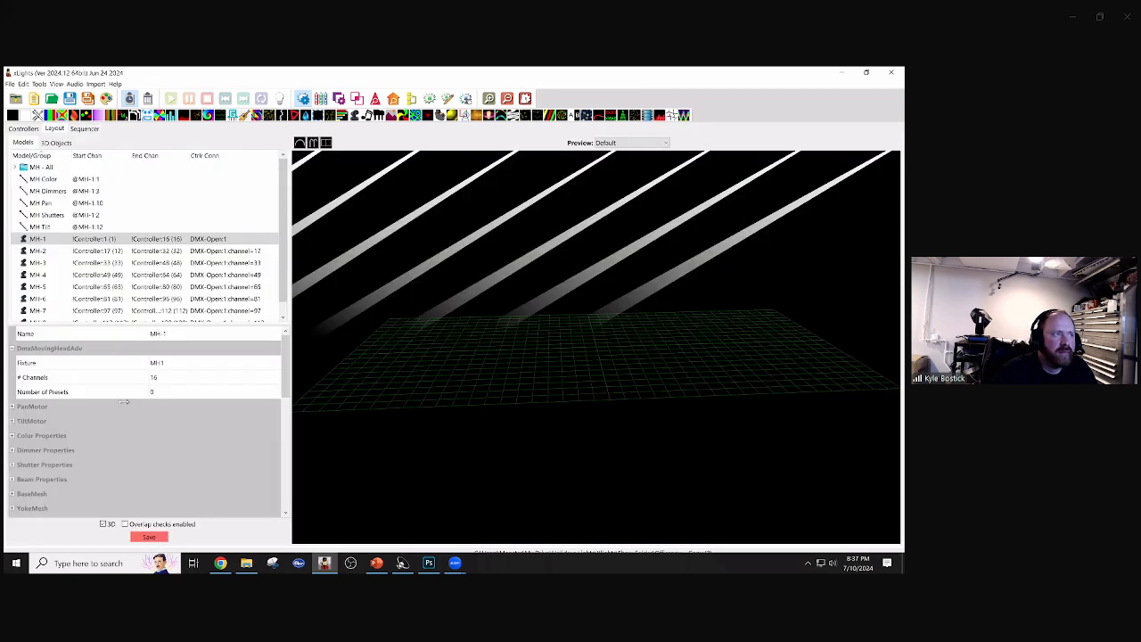
pyautogui.rightClick(421, 463)
pyautogui.click(341, 458)
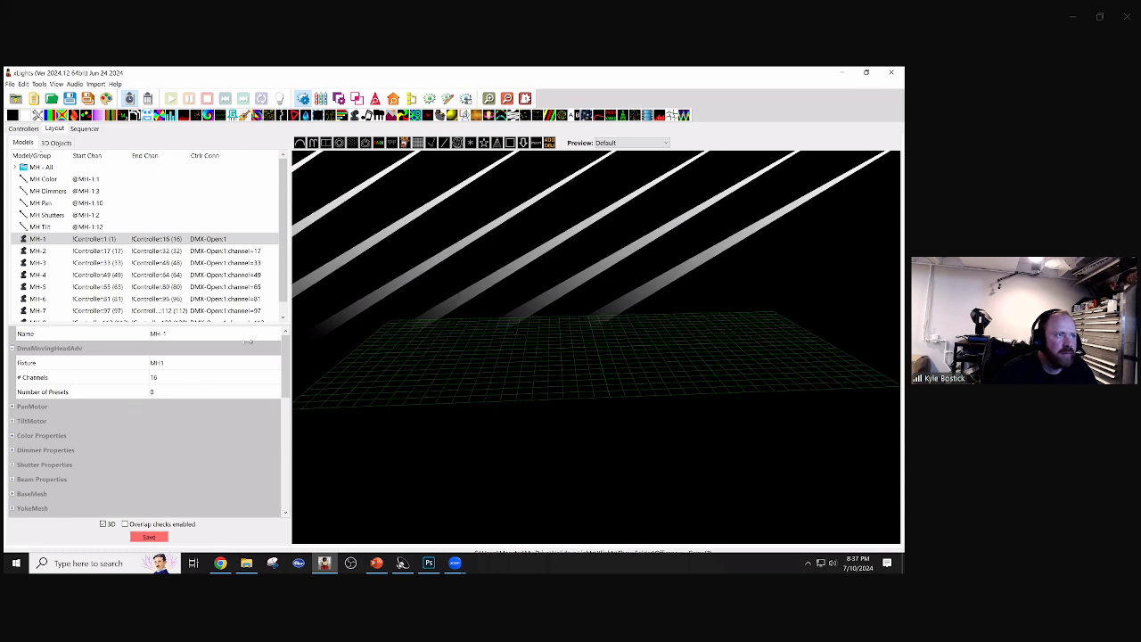
pyautogui.click(444, 434)
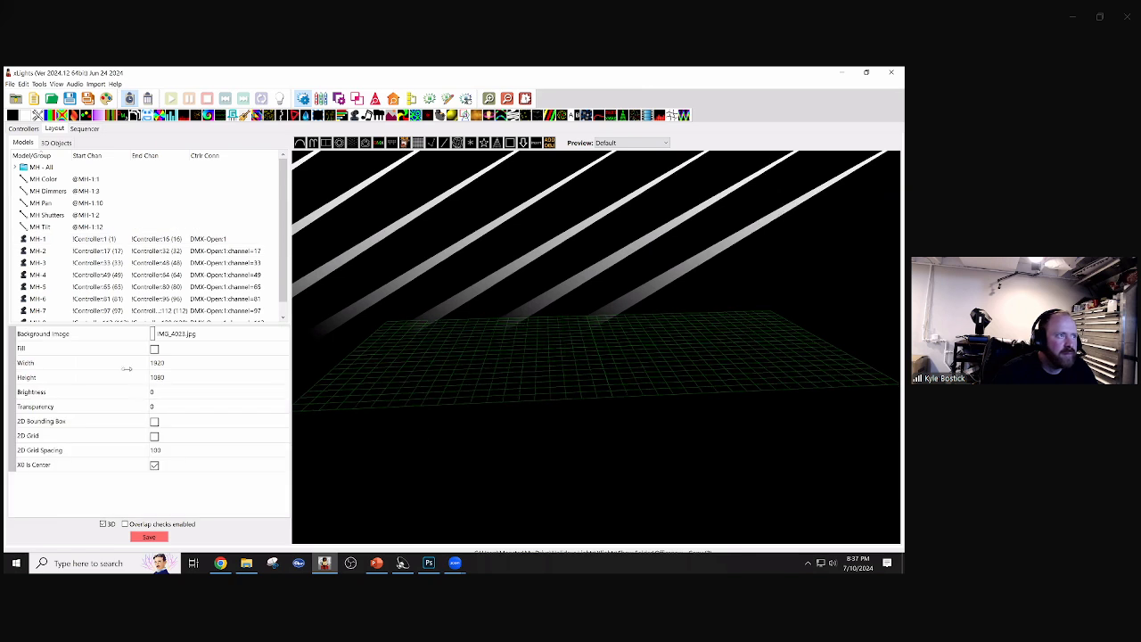
pyautogui.click(55, 142)
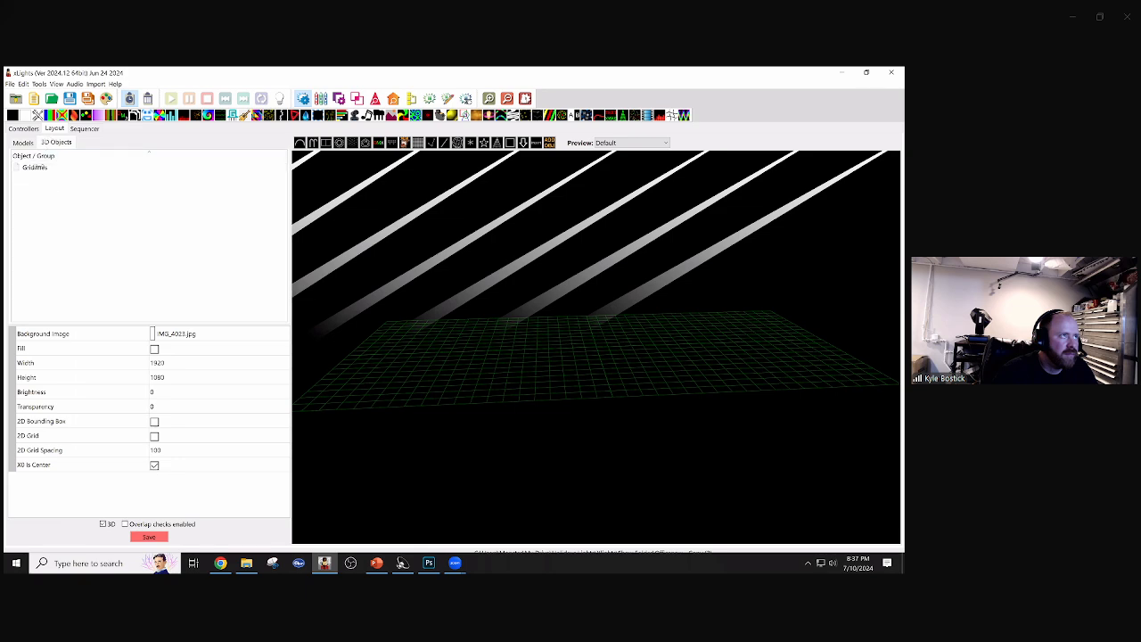
pyautogui.click(35, 166)
pyautogui.click(154, 362)
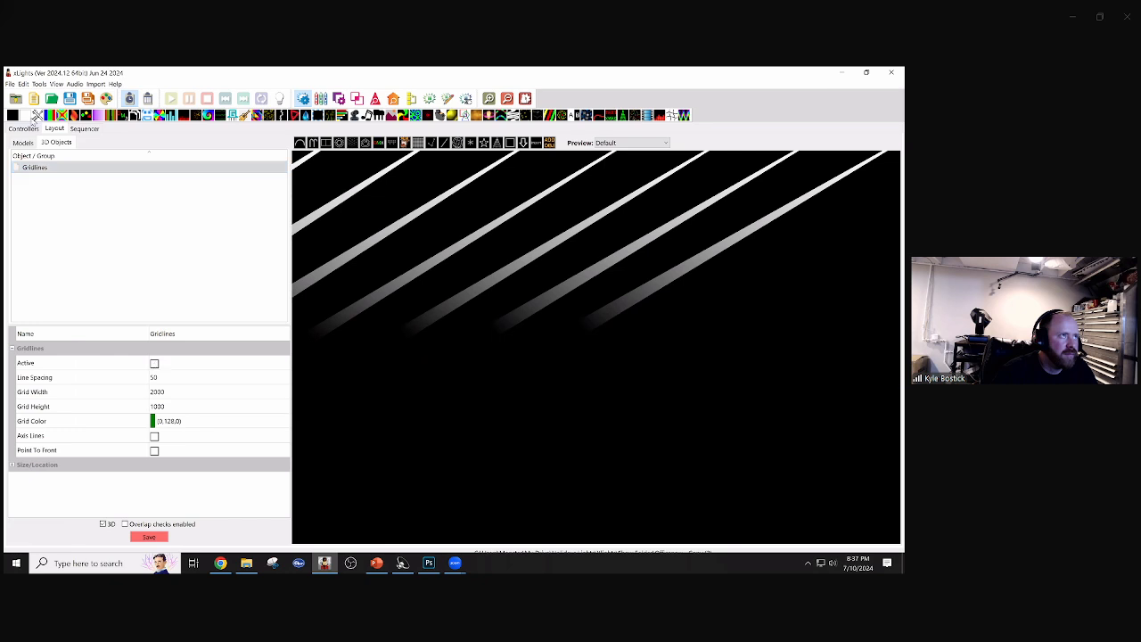
pyautogui.click(89, 128)
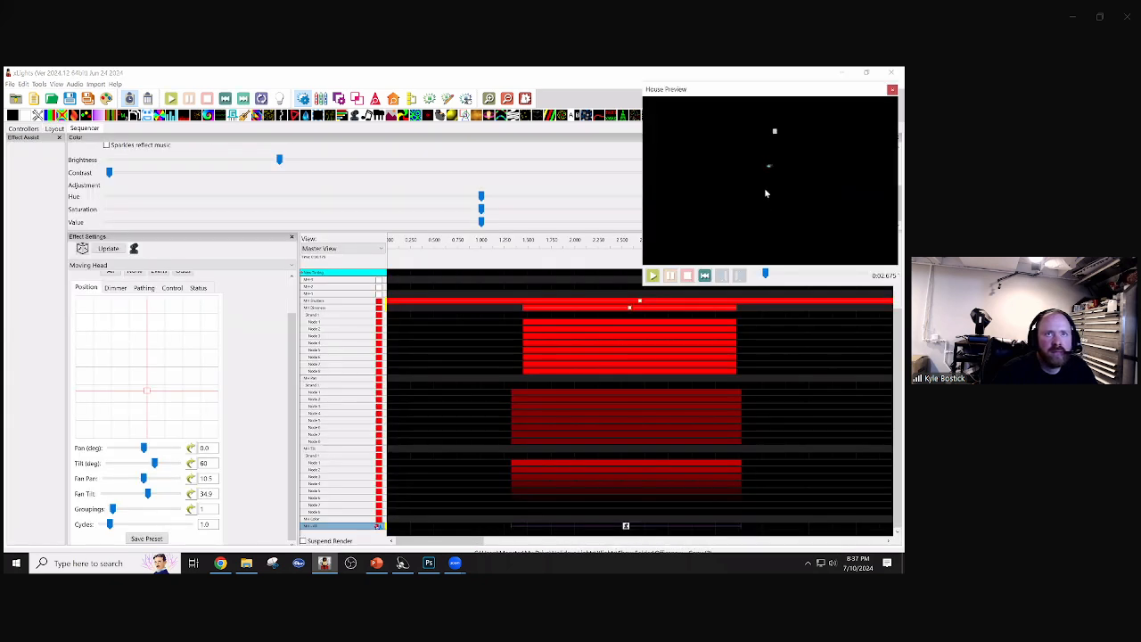
# - Reselect the Moving Head effect on the moving head group row and select all eight fixtures
pyautogui.moveTo(765, 190); pyautogui.dragTo(779, 214)
pyautogui.click(168, 254)
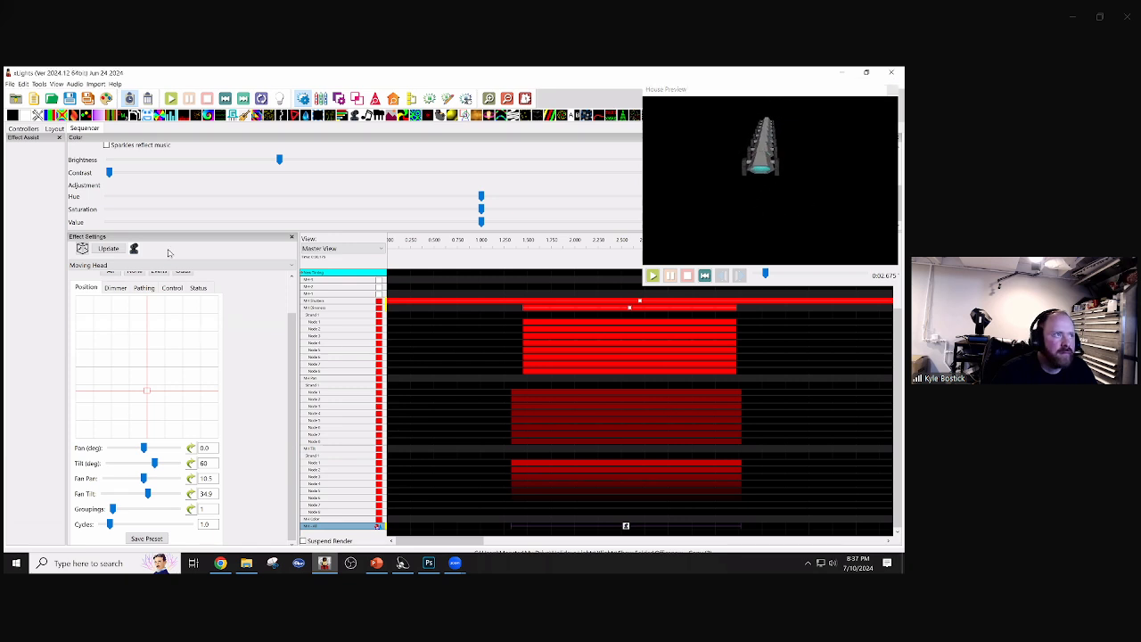
pyautogui.click(626, 528)
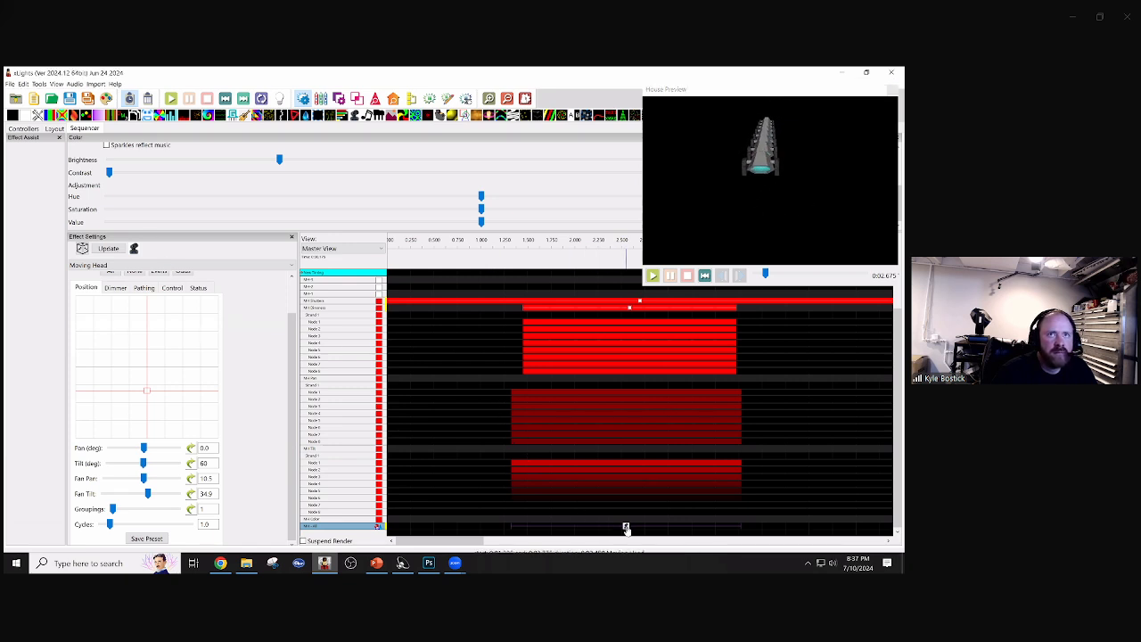
pyautogui.click(821, 194)
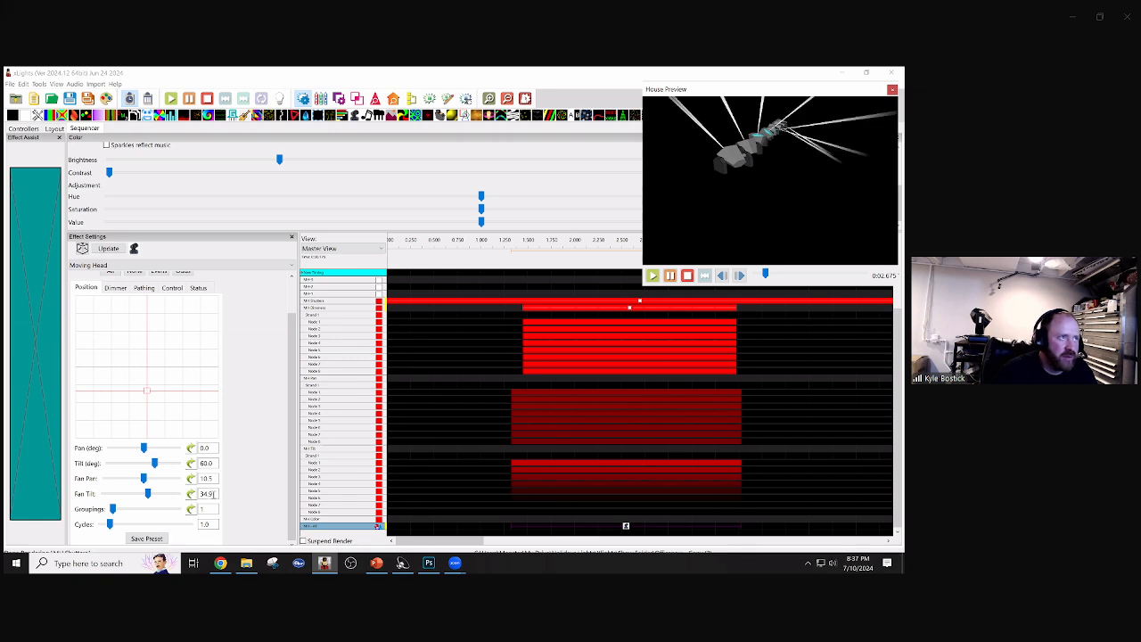
pyautogui.scroll(3, 289, 372)
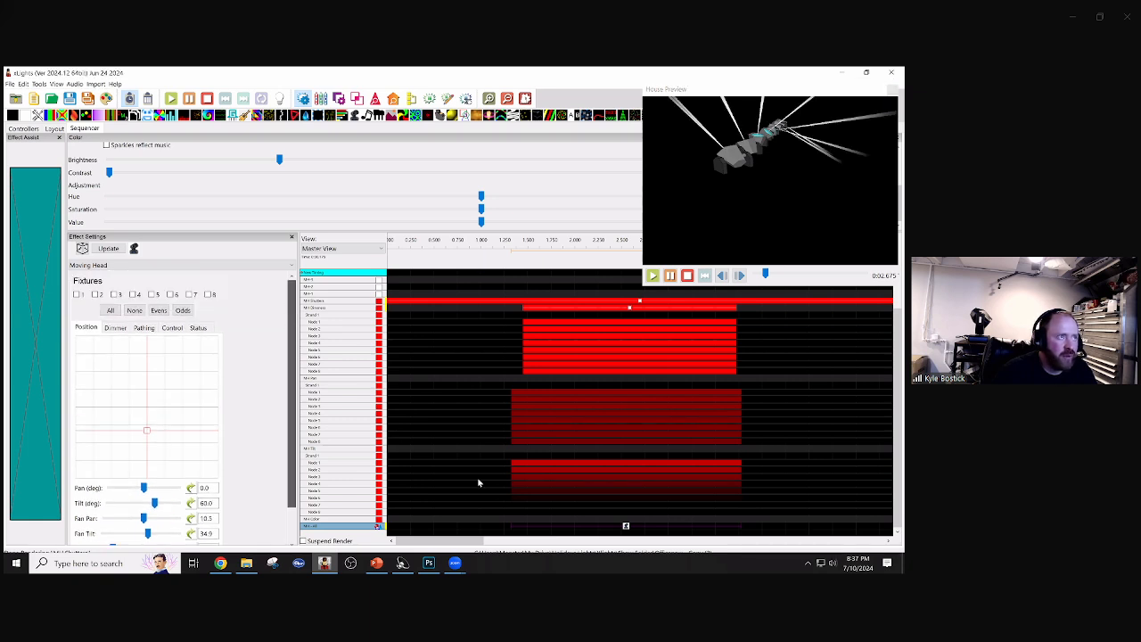
pyautogui.click(111, 310)
pyautogui.scroll(-1, 292, 321)
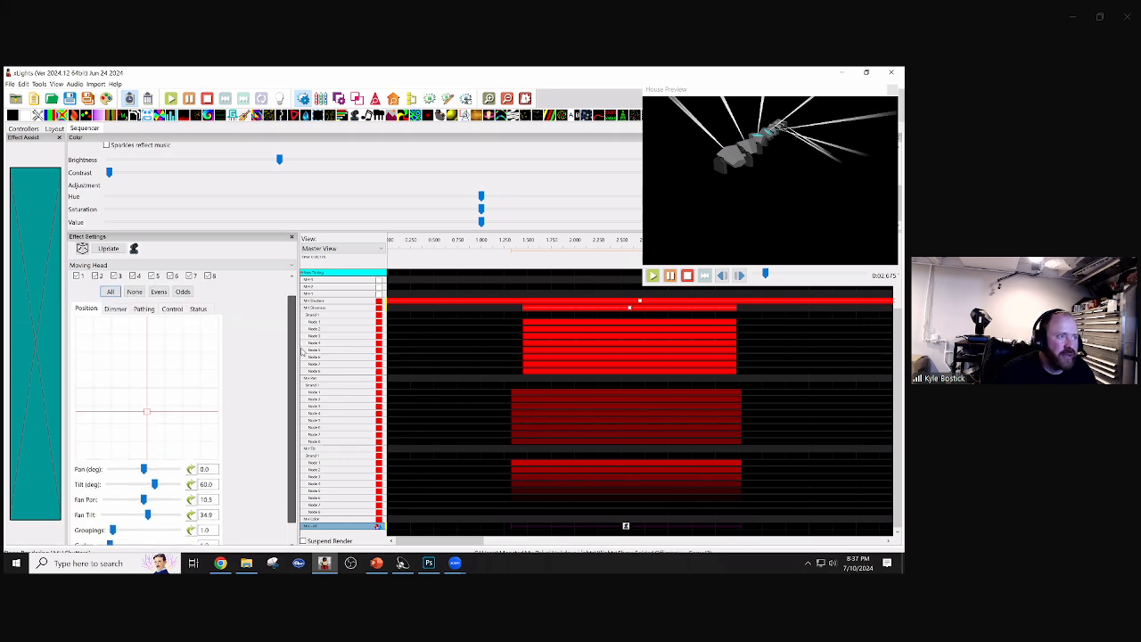
# - Set Fan Tilt to 10 for all eight moving heads
pyautogui.moveTo(302, 353); pyautogui.dragTo(308, 382)
pyautogui.moveTo(217, 497); pyautogui.dragTo(151, 479)
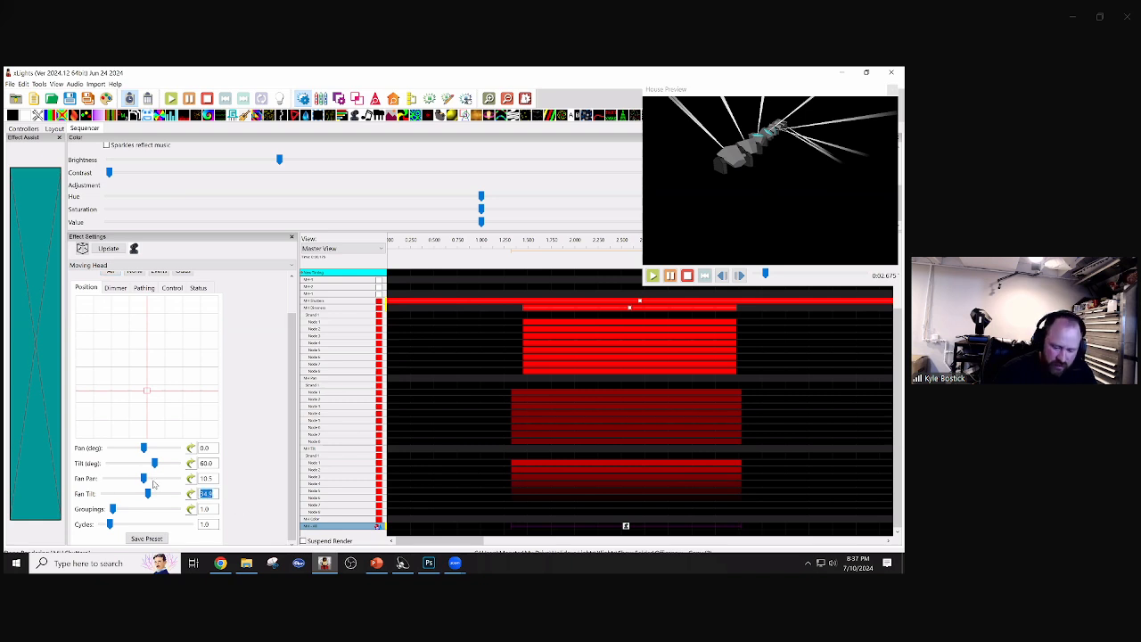
pyautogui.write('10')
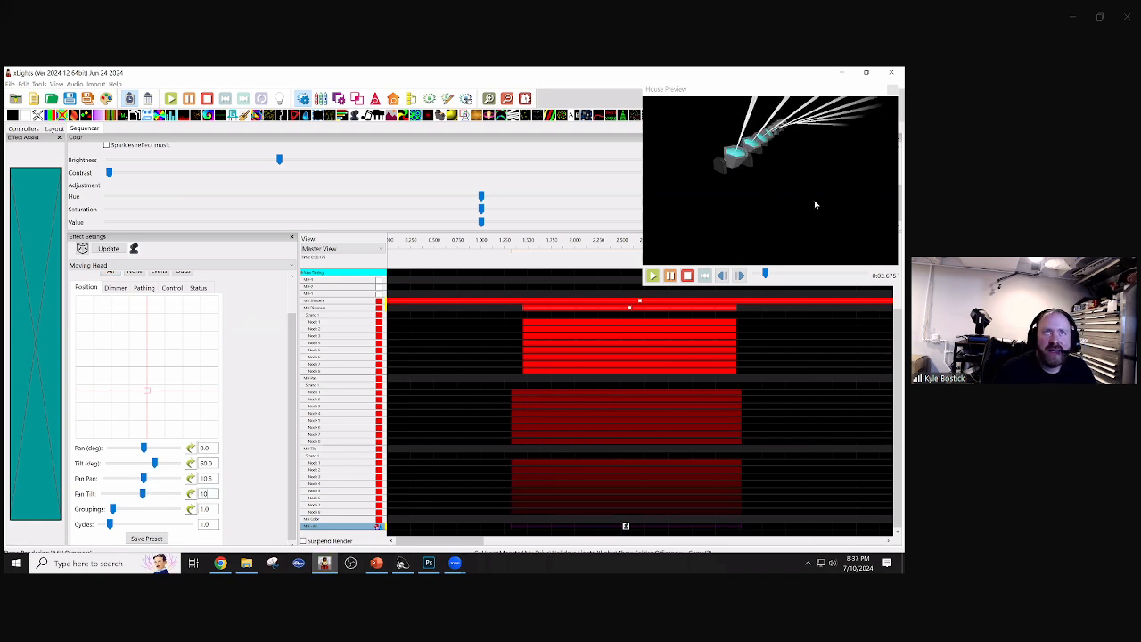
pyautogui.moveTo(815, 205)
pyautogui.mouseDown()
pyautogui.moveTo(842, 201)
pyautogui.moveTo(816, 195)
pyautogui.mouseUp()
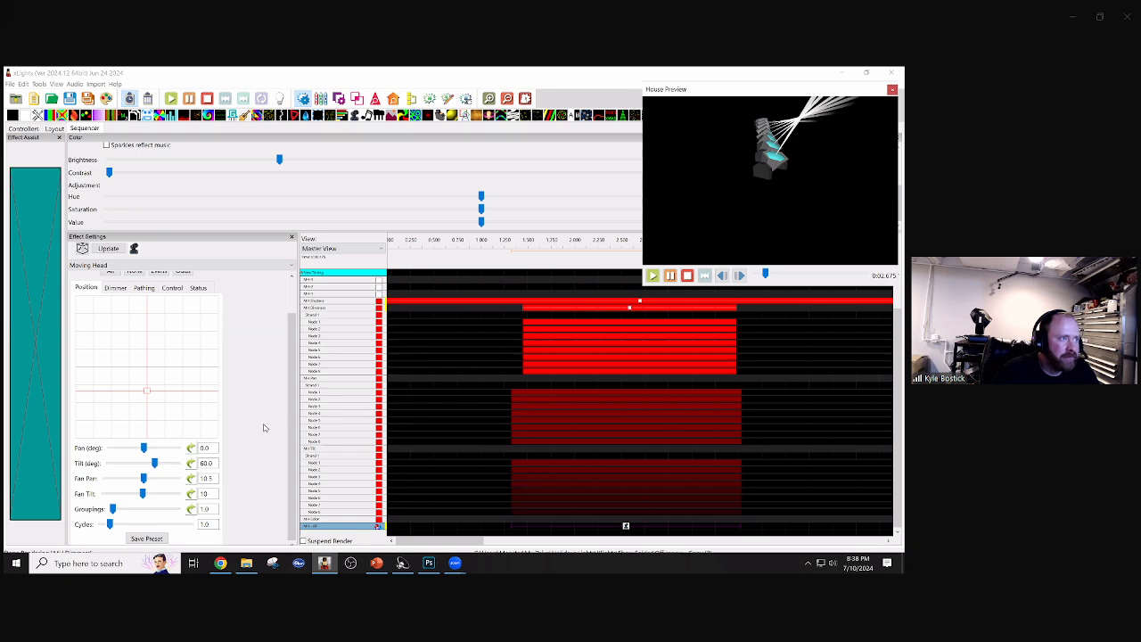
# - Set the Cycles value of the moving head positioning to 2
pyautogui.click(295, 410)
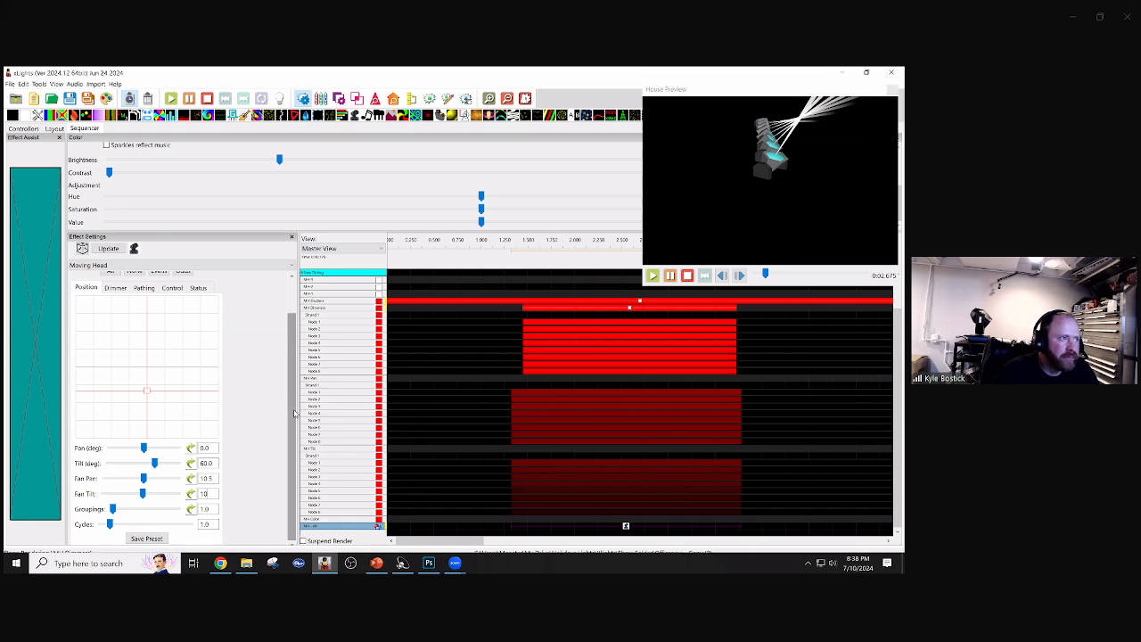
pyautogui.doubleClick(215, 524)
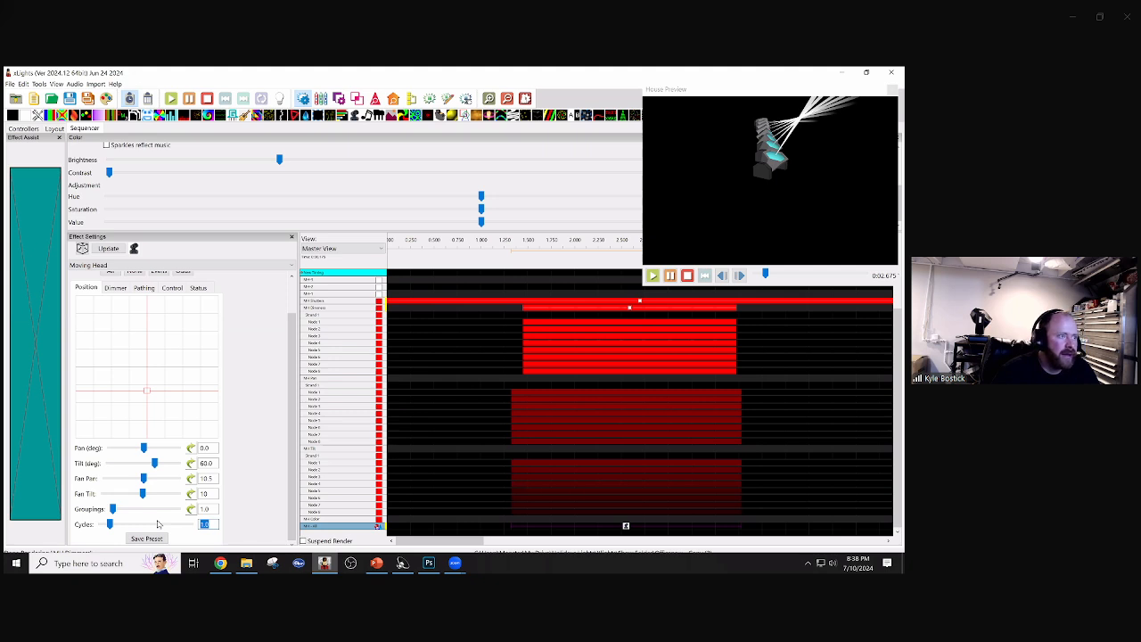
pyautogui.write('2')
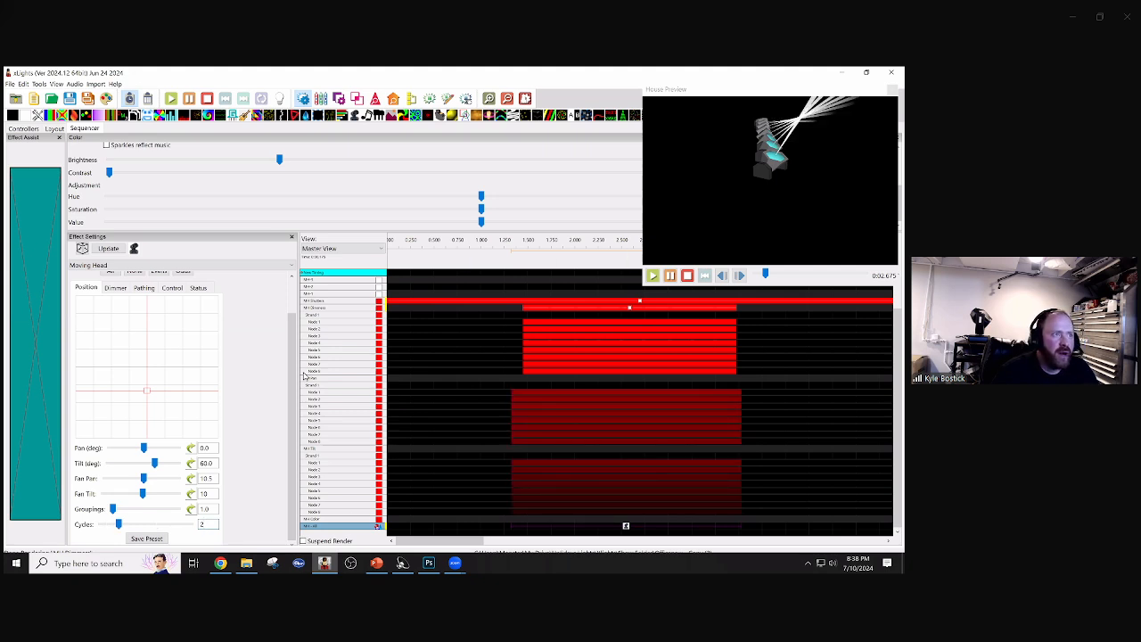
pyautogui.click(853, 174)
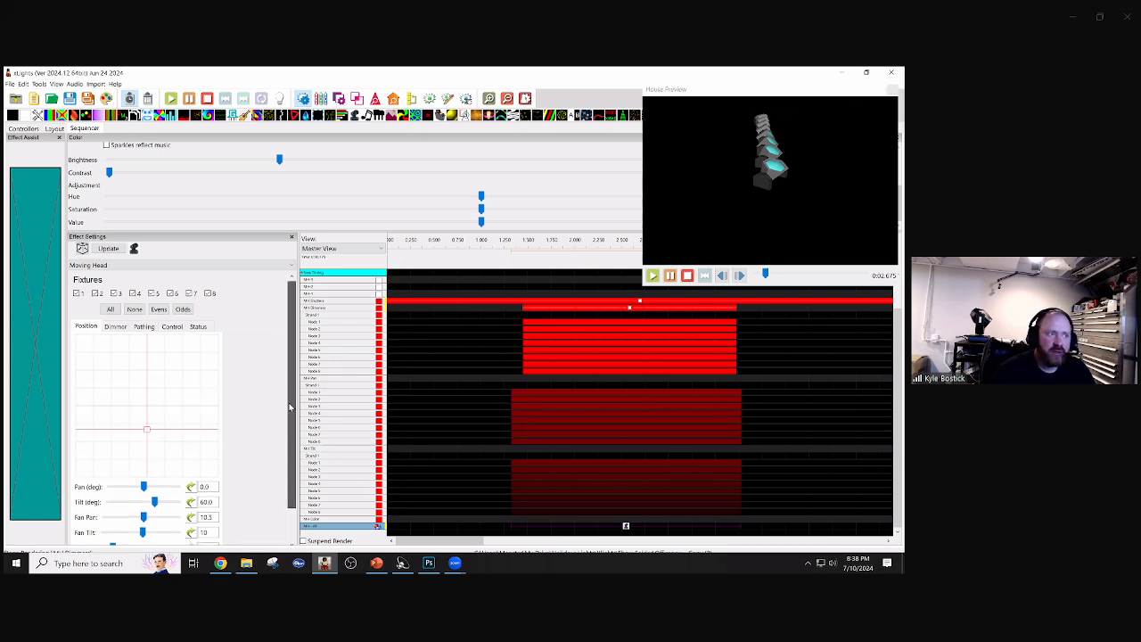
# - Examine the status listing for the pan, tilt, offset, groupings and cycles settings stored for MH1 through MH8
pyautogui.moveTo(291, 419); pyautogui.dragTo(292, 390)
pyautogui.click(200, 328)
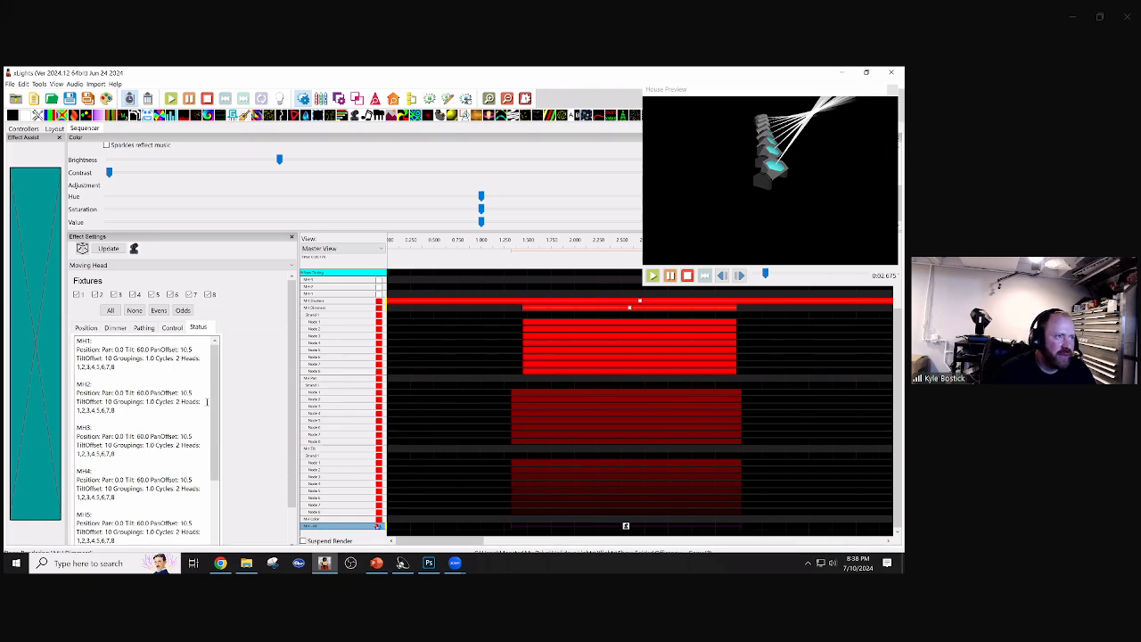
pyautogui.moveTo(216, 394); pyautogui.dragTo(214, 488)
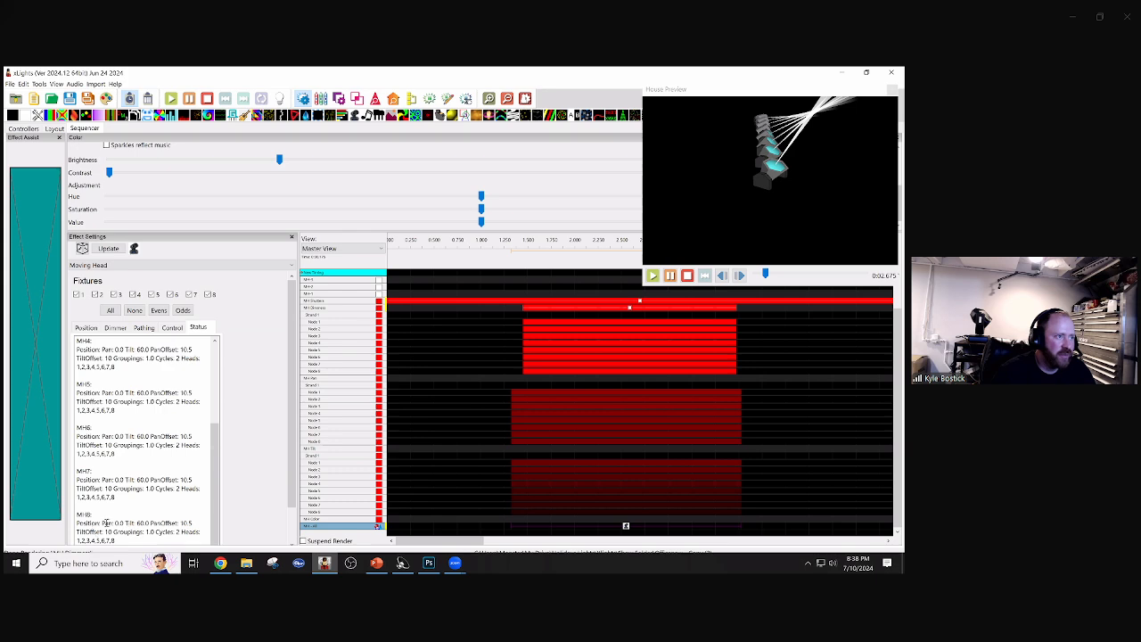
pyautogui.moveTo(114, 524); pyautogui.dragTo(126, 523)
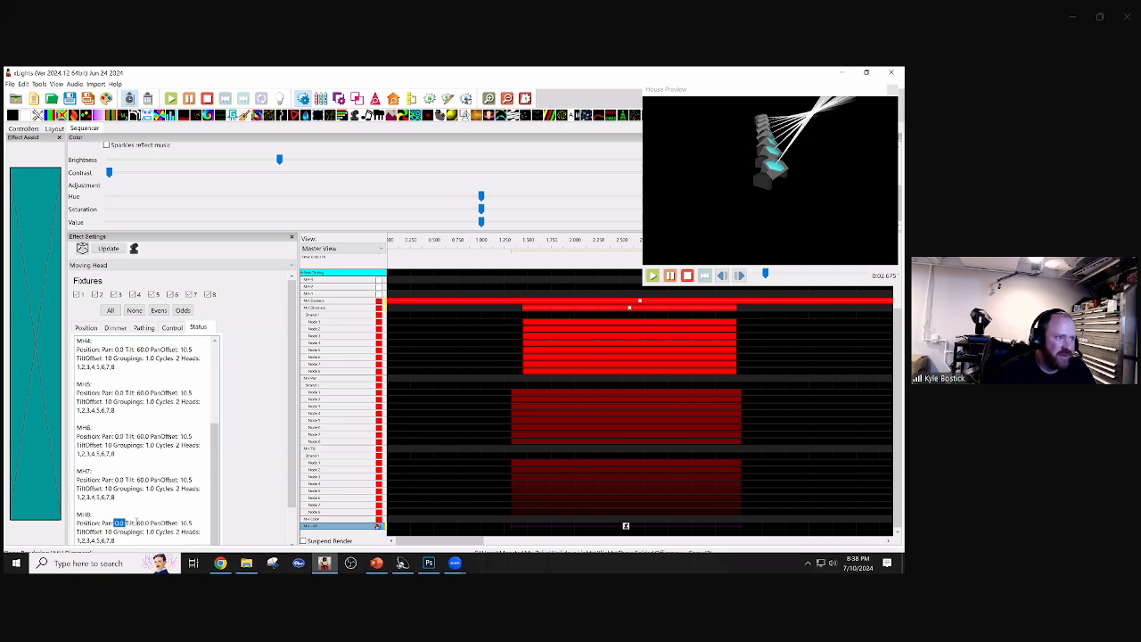
pyautogui.doubleClick(185, 523)
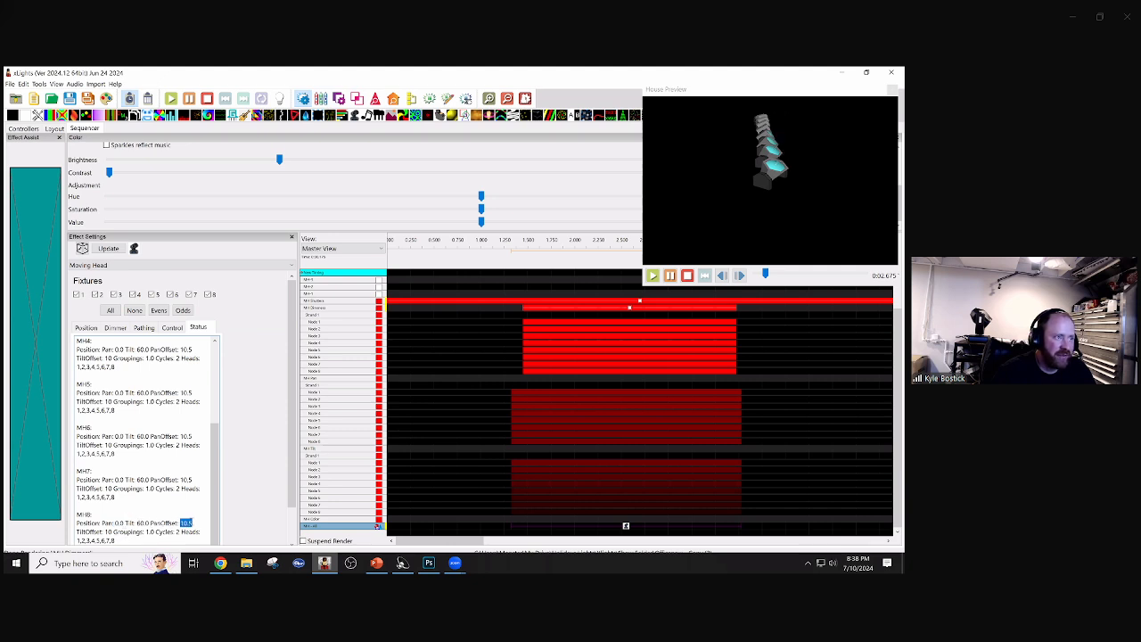
pyautogui.moveTo(102, 530); pyautogui.dragTo(120, 531)
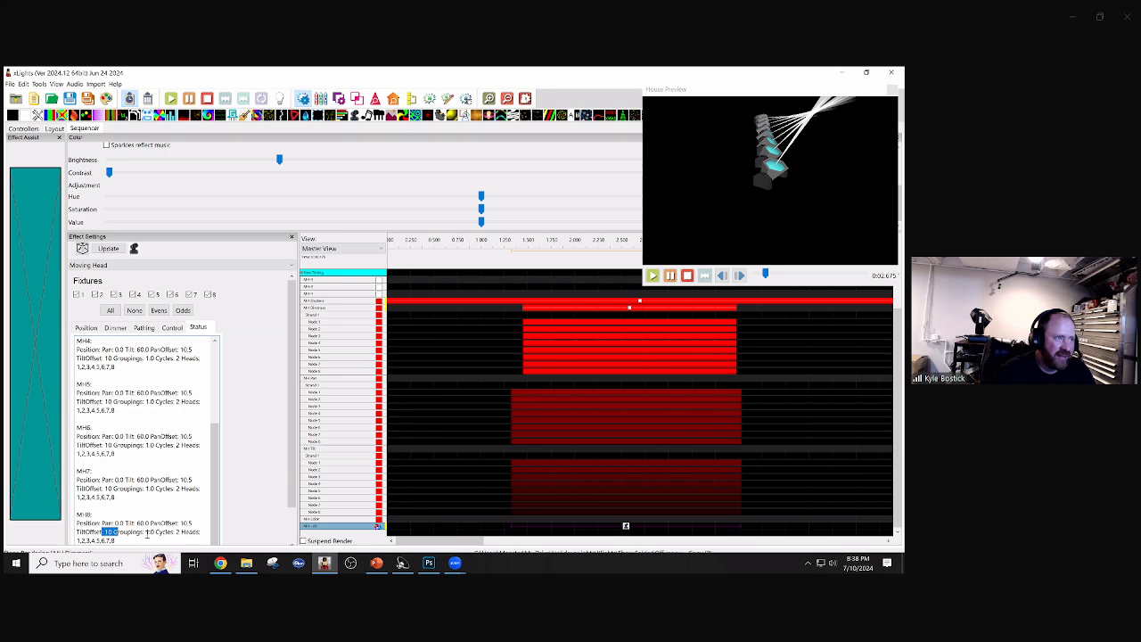
pyautogui.doubleClick(176, 531)
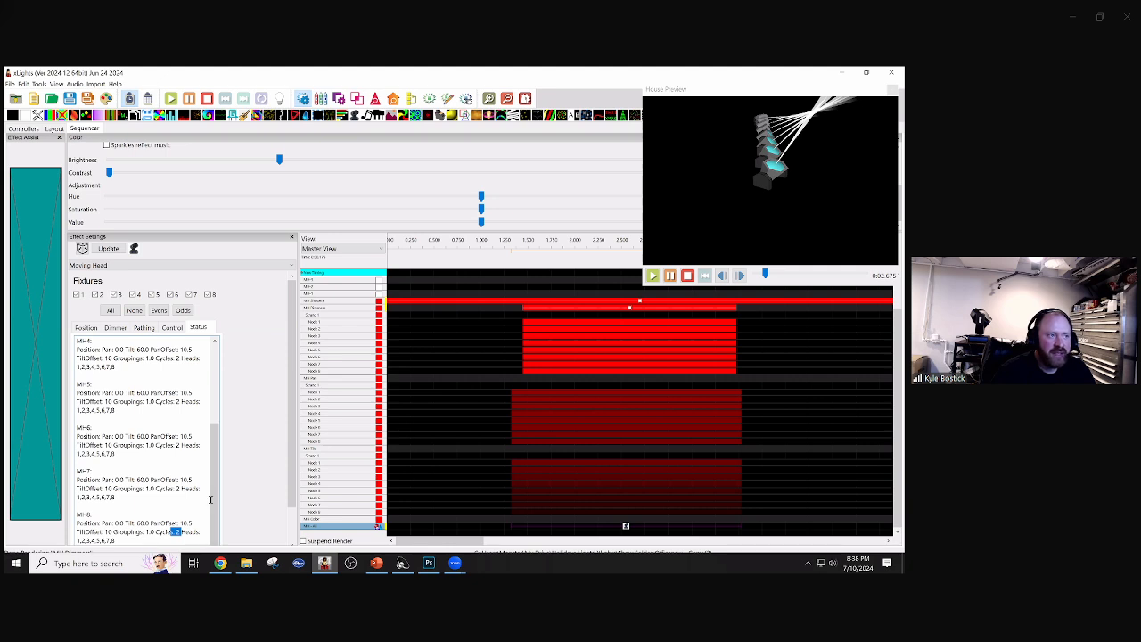
pyautogui.moveTo(214, 499); pyautogui.dragTo(224, 415)
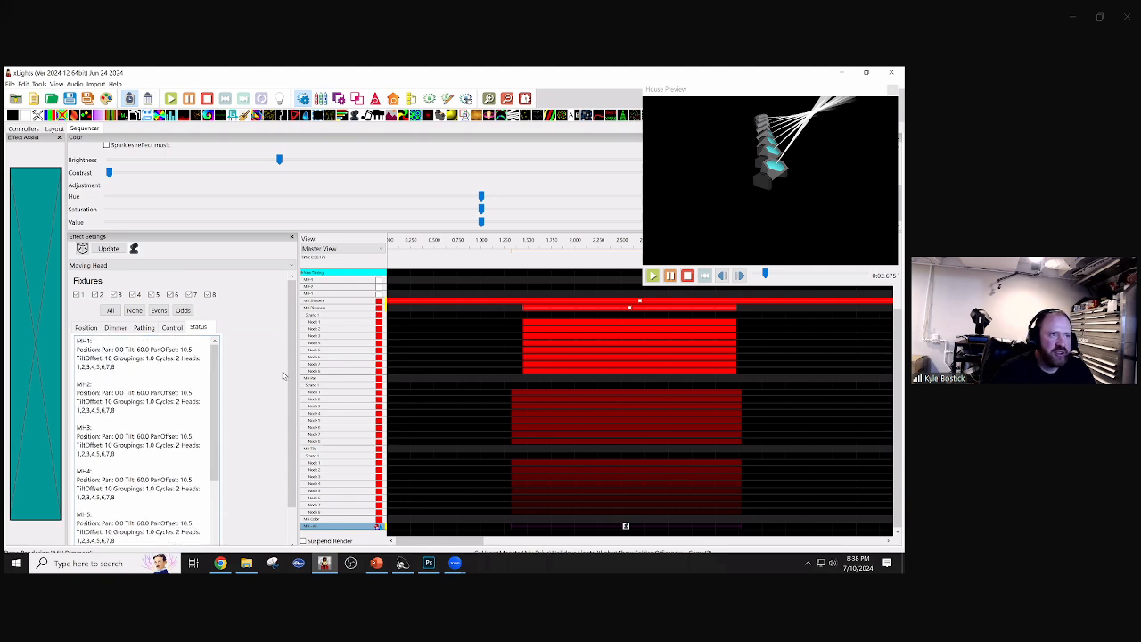
# - Reset the Moving Head effect to its default settings and reselect it in the timeline
pyautogui.scroll(-2, 283, 375)
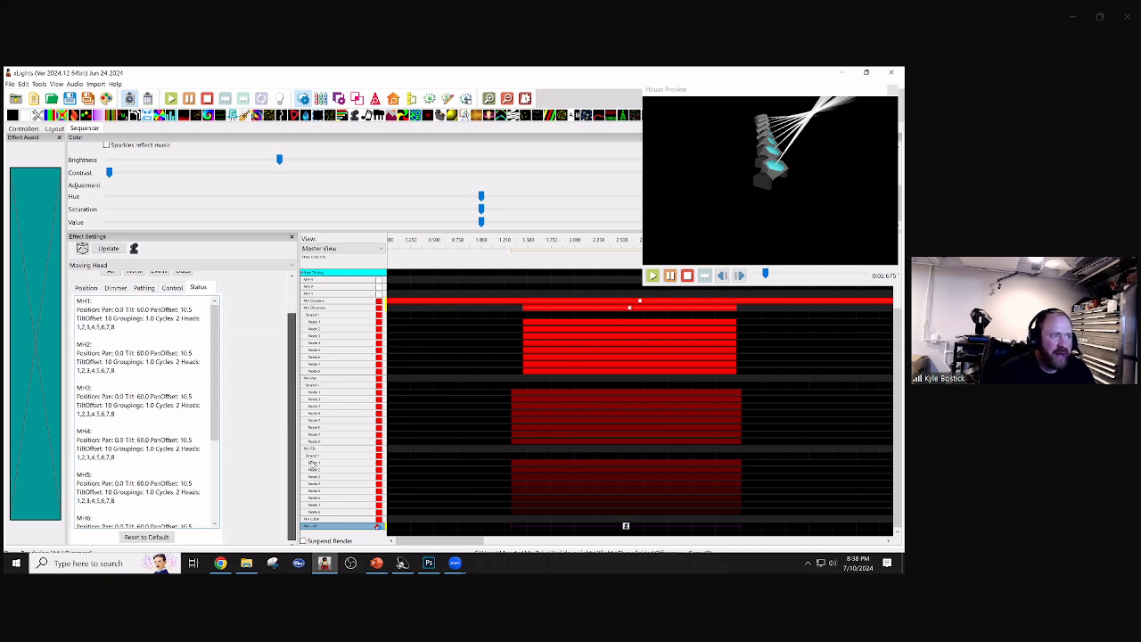
pyautogui.click(165, 538)
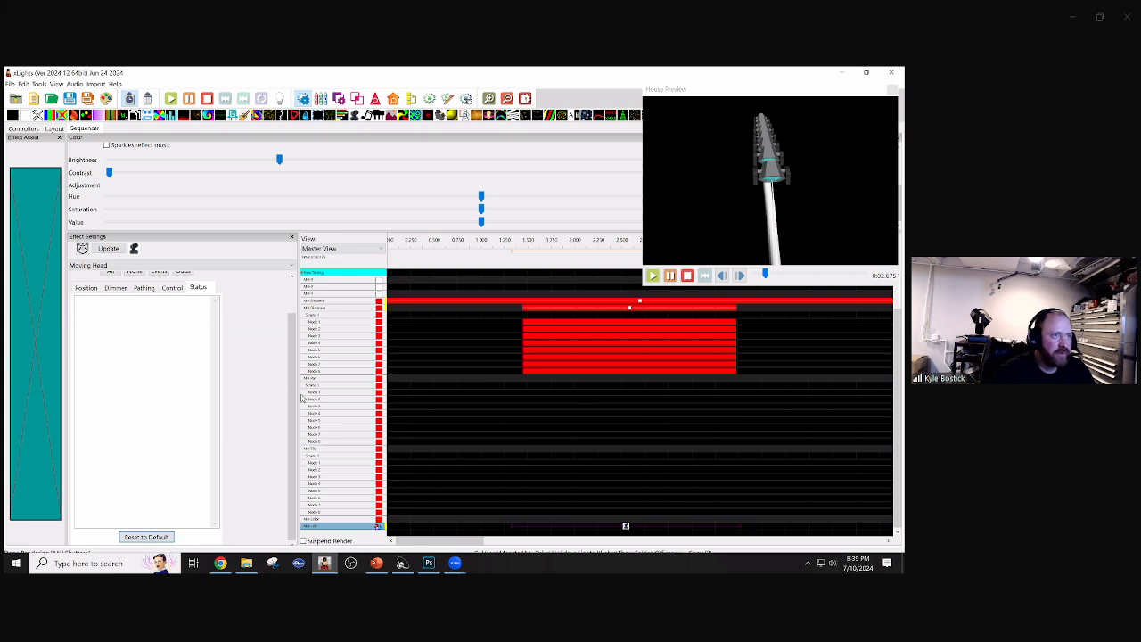
pyautogui.click(651, 506)
pyautogui.click(625, 527)
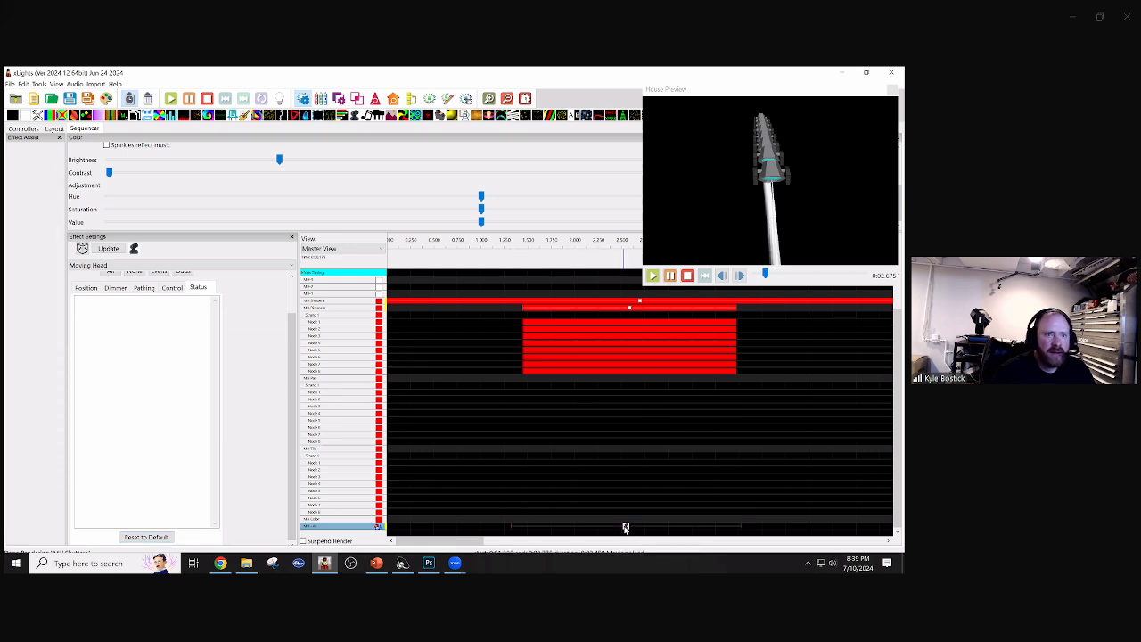
# - Look over the Dimmer, Control color and Pathing settings of the Moving Head effect
pyautogui.scroll(2, 284, 306)
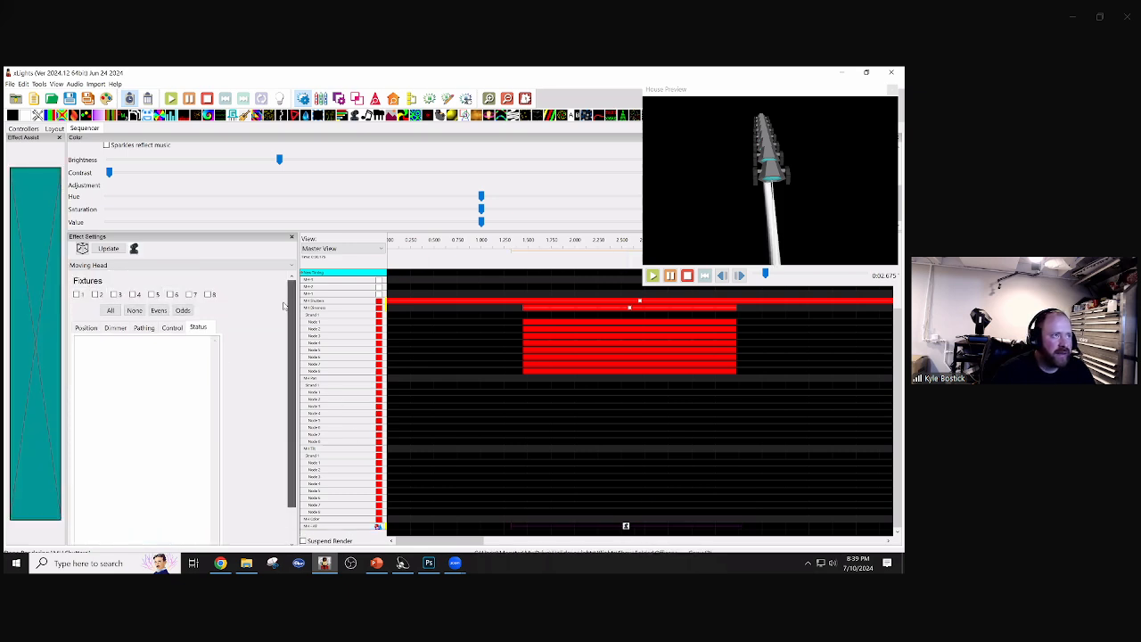
pyautogui.click(115, 328)
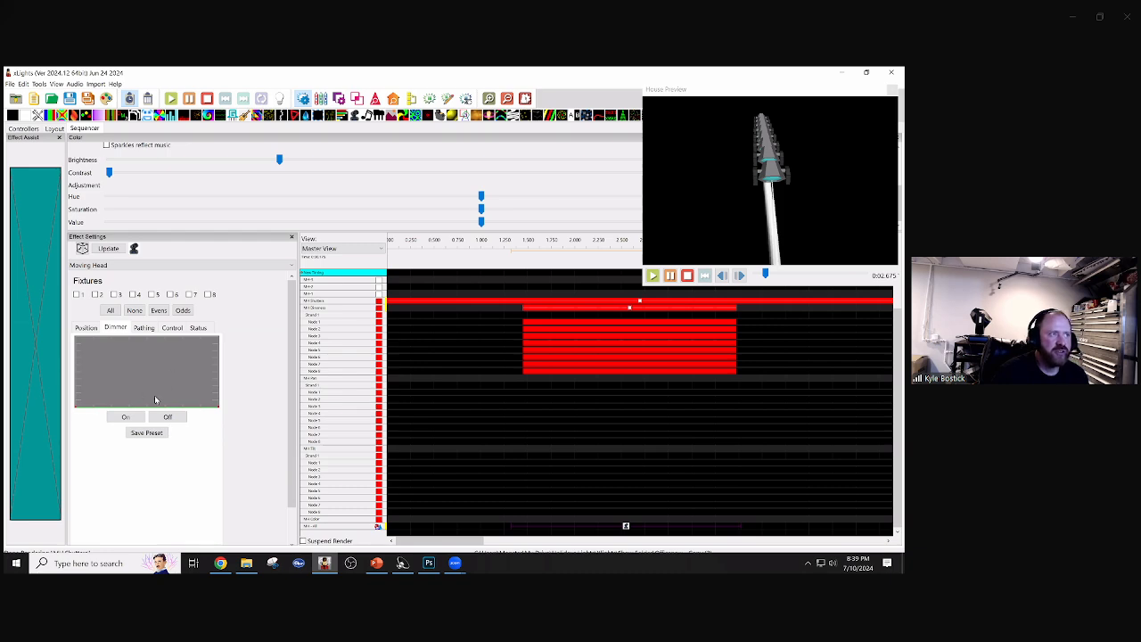
pyautogui.click(168, 330)
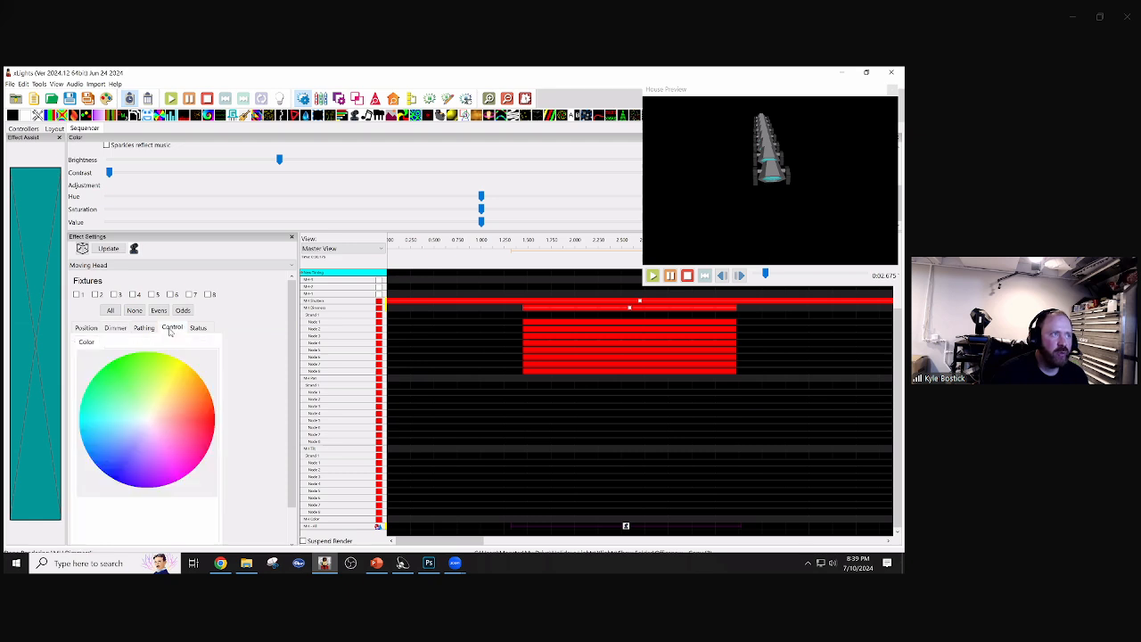
pyautogui.click(115, 328)
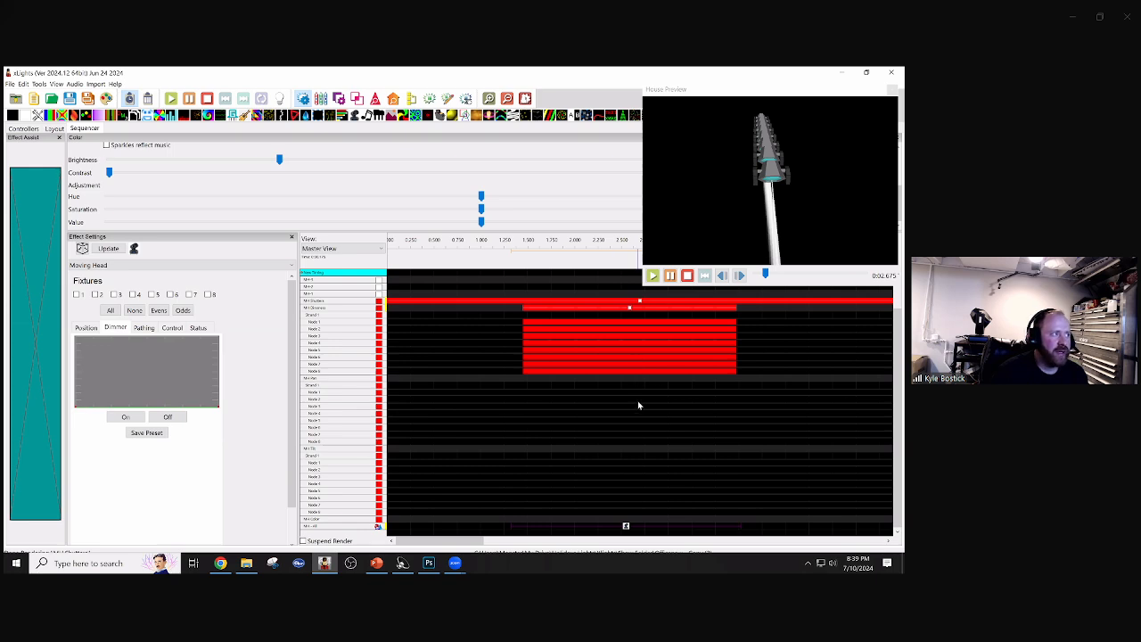
pyautogui.click(626, 527)
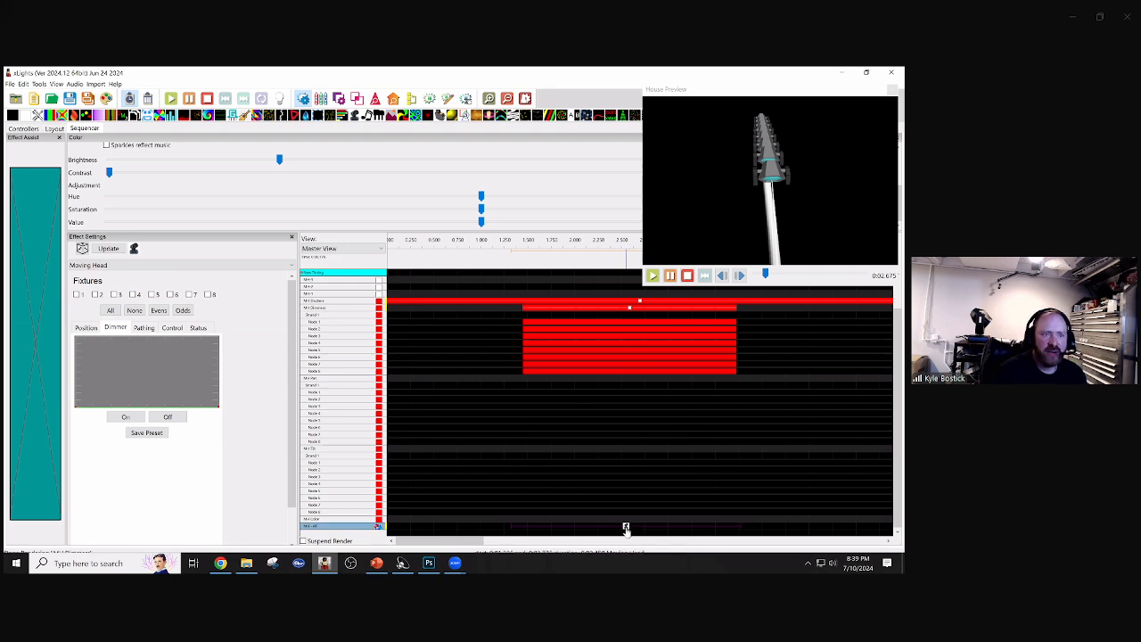
pyautogui.click(145, 328)
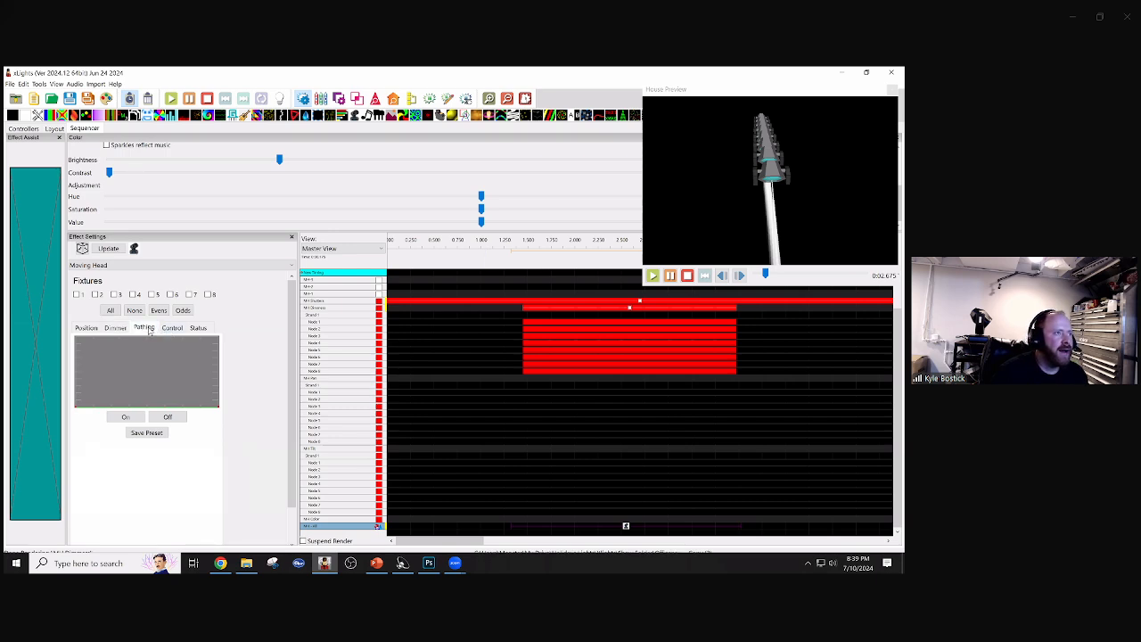
# - Draw a closed six-sided path around the centre of the Pathing grid
pyautogui.scroll(-2, 290, 324)
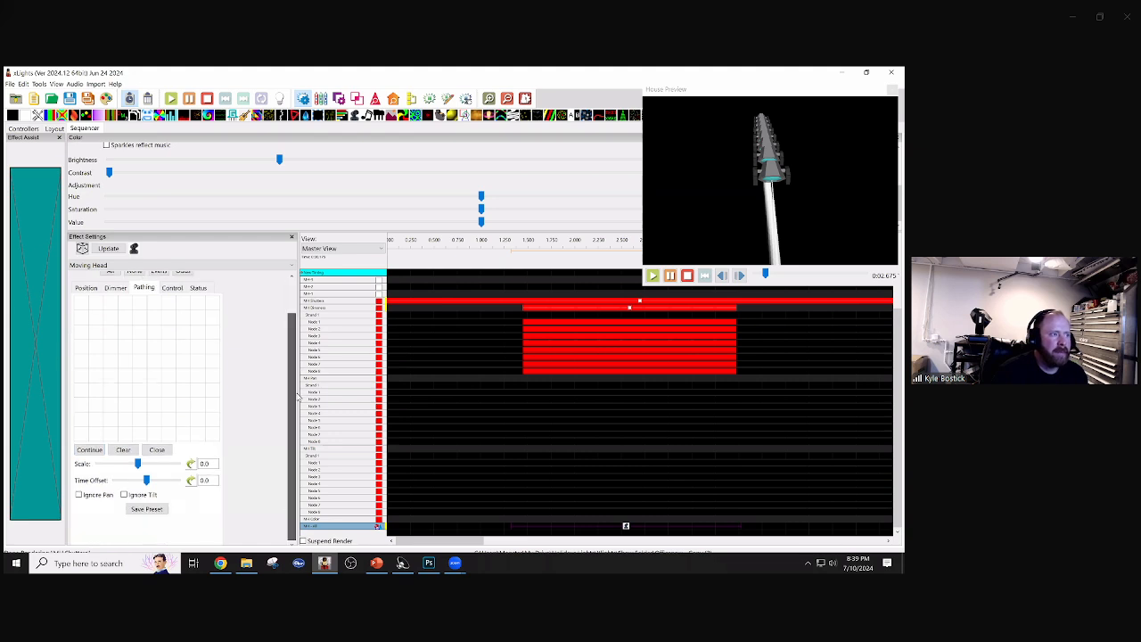
pyautogui.moveTo(294, 386); pyautogui.dragTo(301, 354)
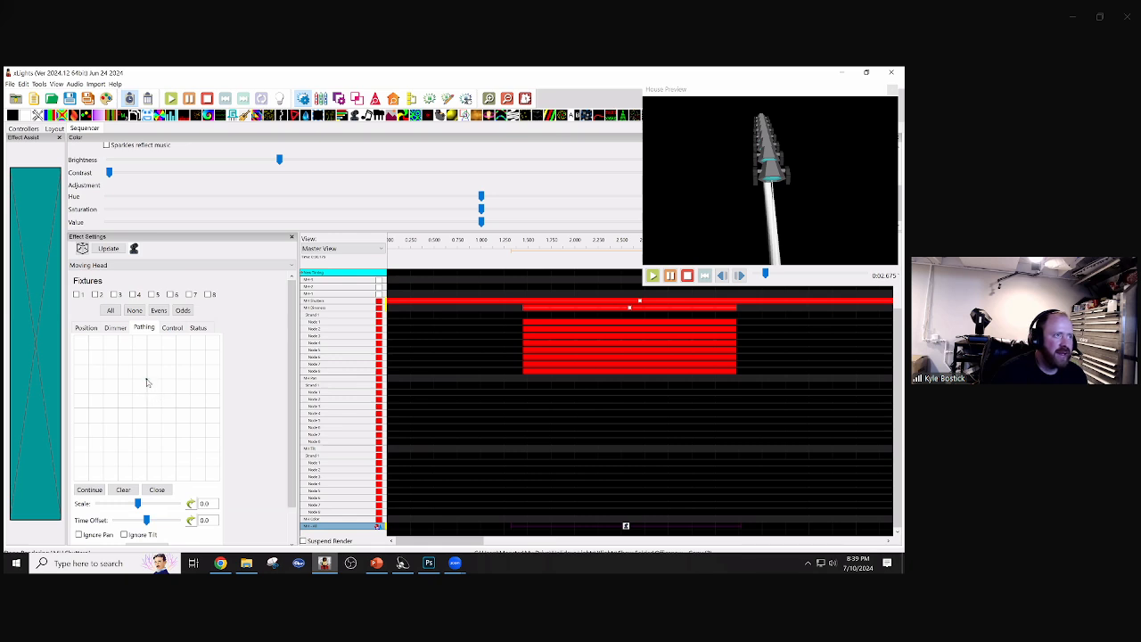
pyautogui.moveTo(146, 379); pyautogui.dragTo(178, 399)
pyautogui.click(176, 395)
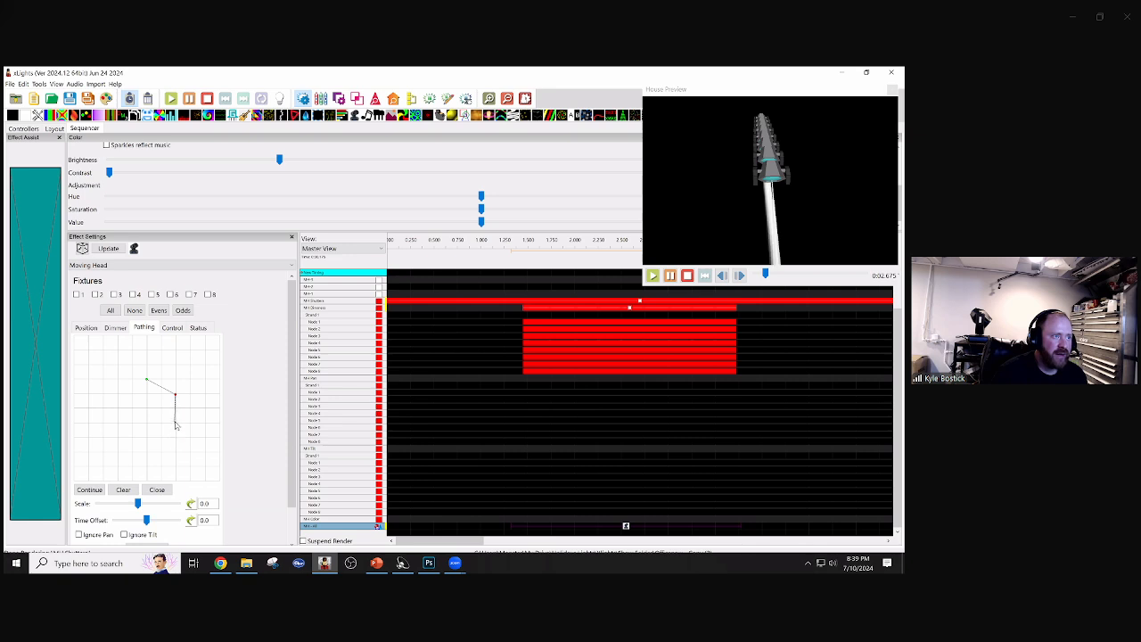
pyautogui.click(174, 421)
pyautogui.click(147, 437)
pyautogui.click(116, 421)
pyautogui.click(116, 391)
pyautogui.click(147, 384)
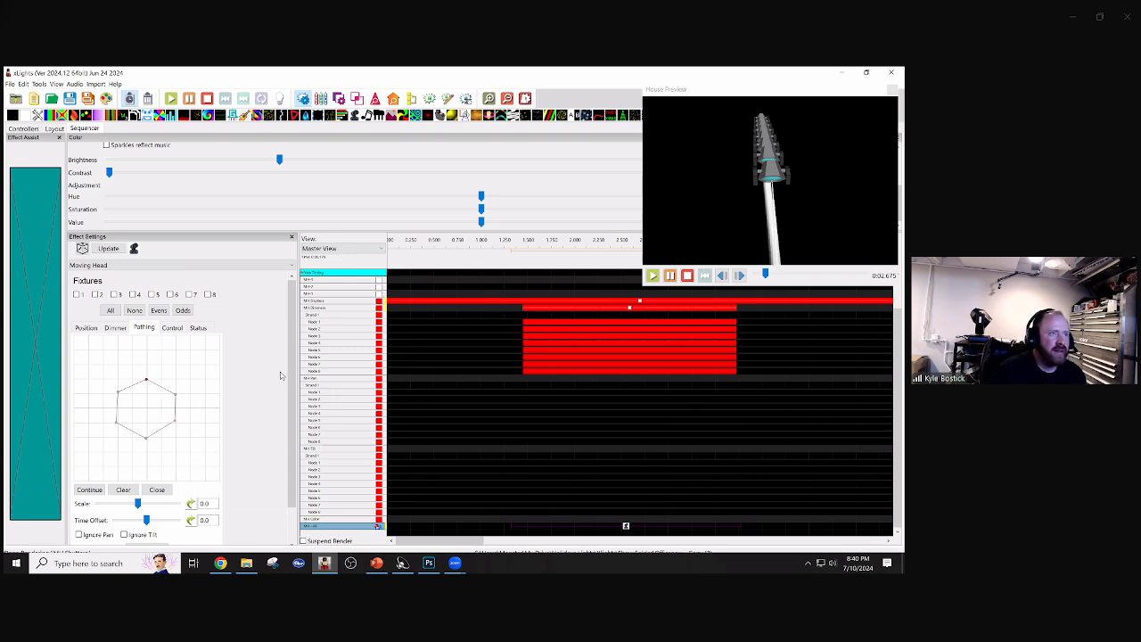
# - Set the path's Time Offset to 12.0 and select all eight fixtures for the Moving Head effect
pyautogui.moveTo(298, 377); pyautogui.dragTo(167, 471)
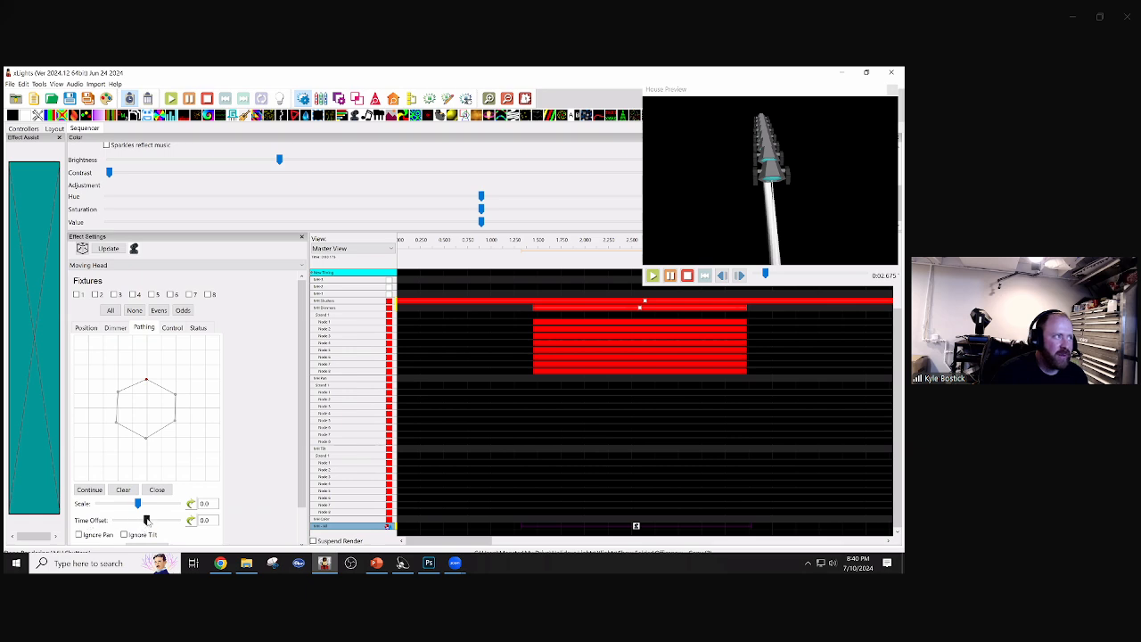
pyautogui.moveTo(147, 520); pyautogui.dragTo(150, 522)
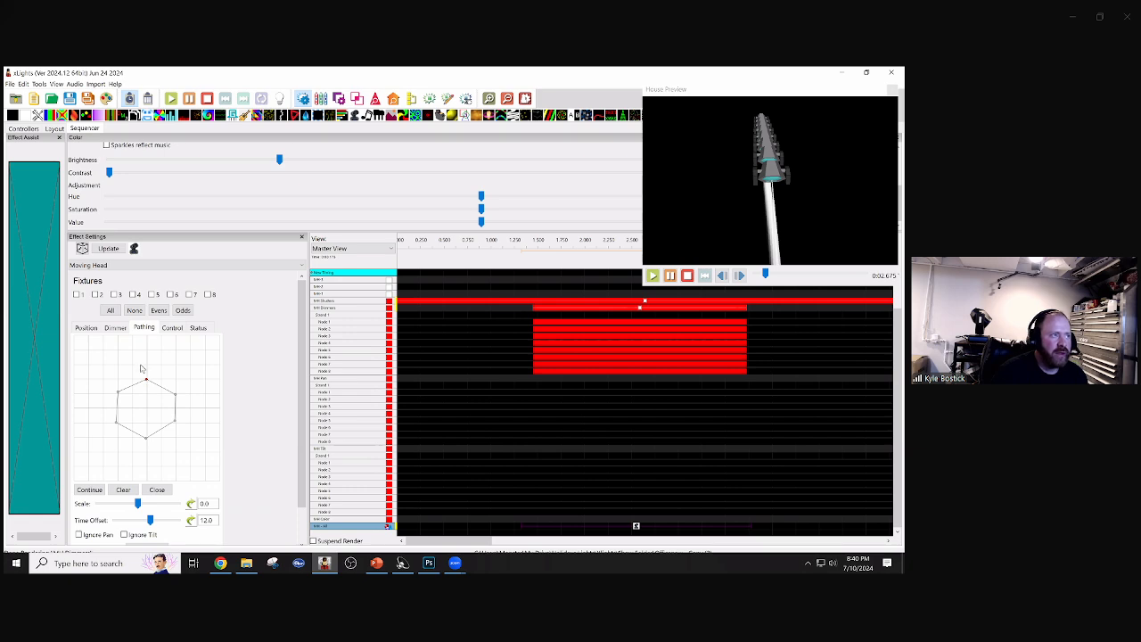
pyautogui.click(111, 310)
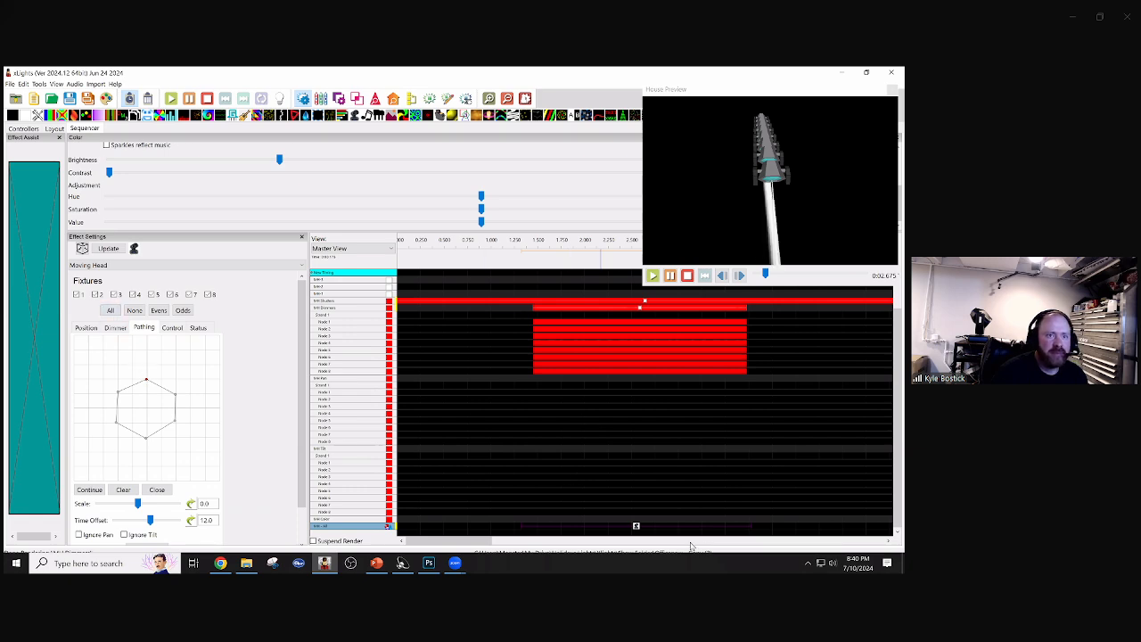
pyautogui.click(636, 527)
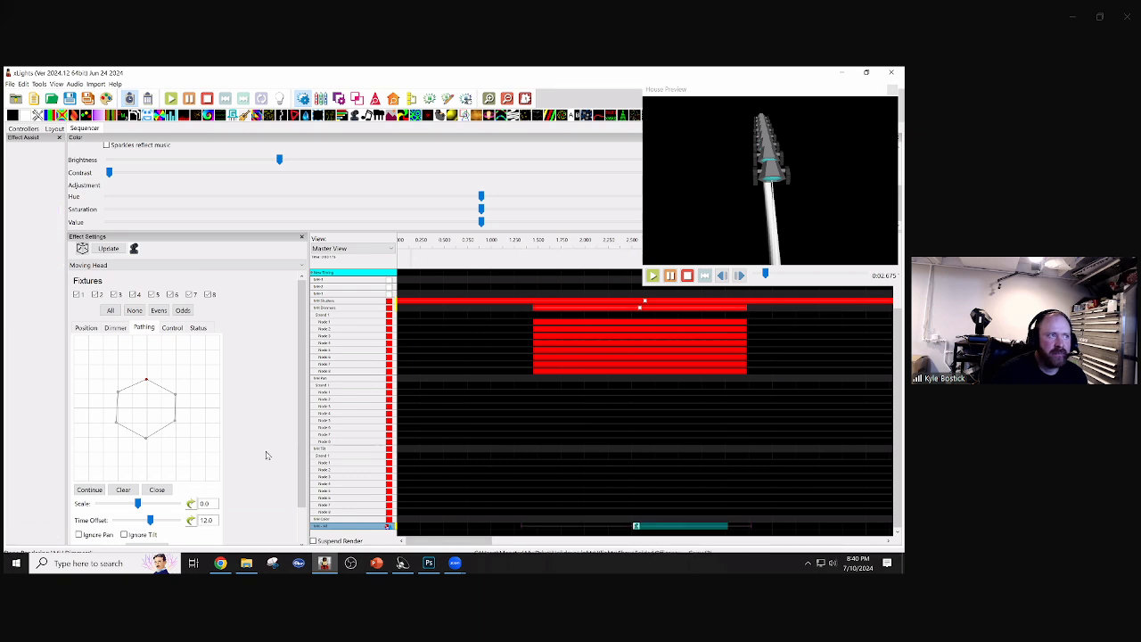
# - Clear the hexagonal path from the Pathing grid
pyautogui.click(147, 381)
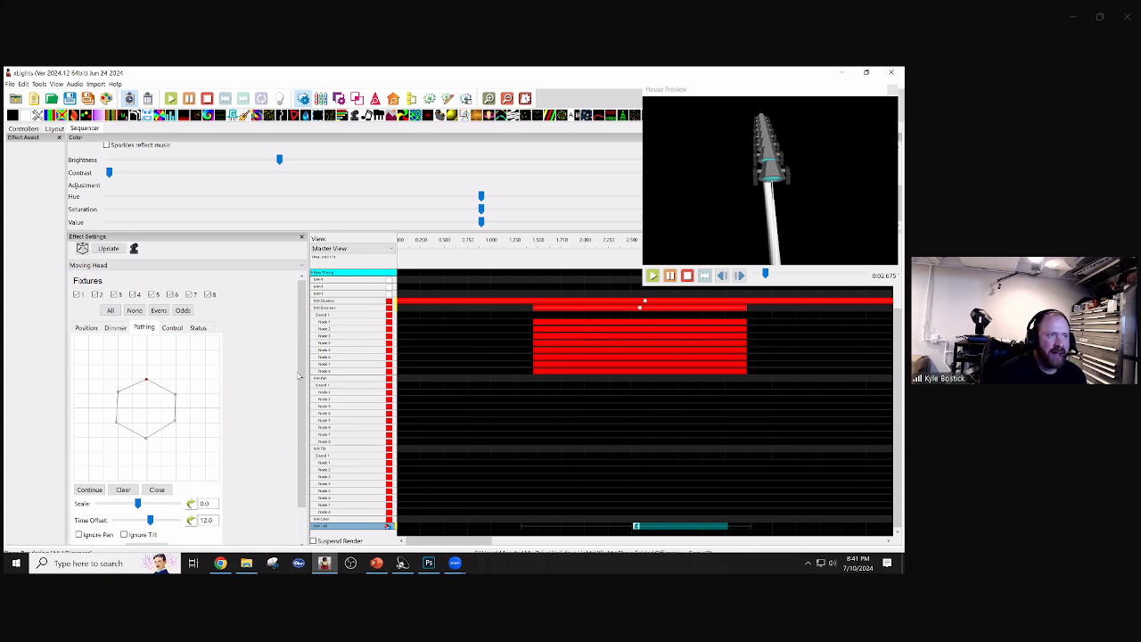
pyautogui.moveTo(301, 376); pyautogui.dragTo(313, 467)
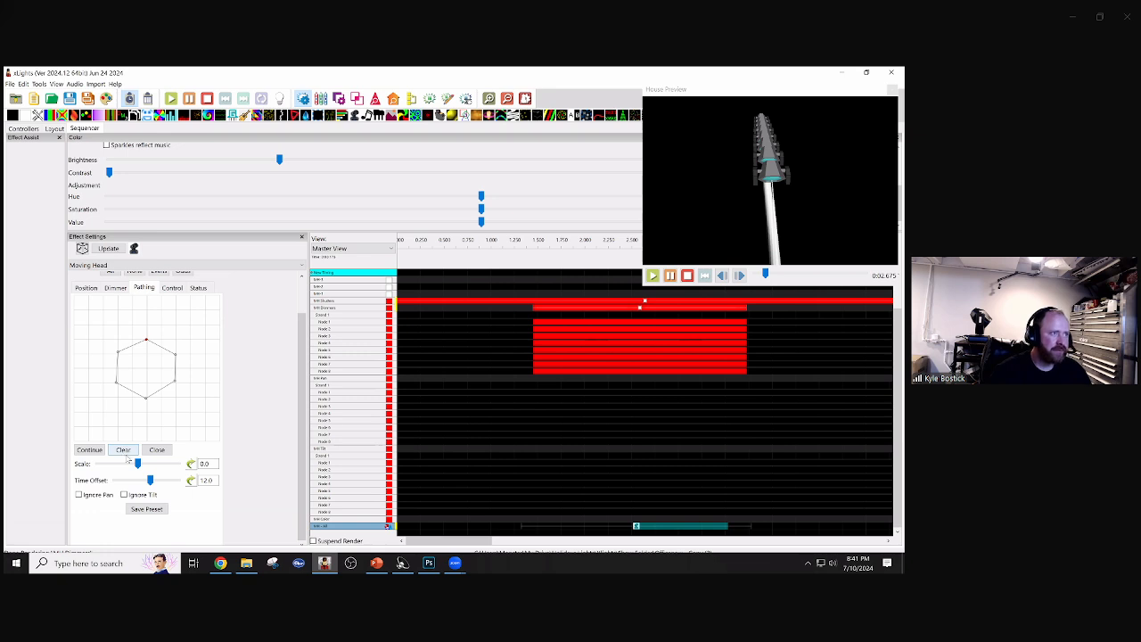
pyautogui.click(123, 449)
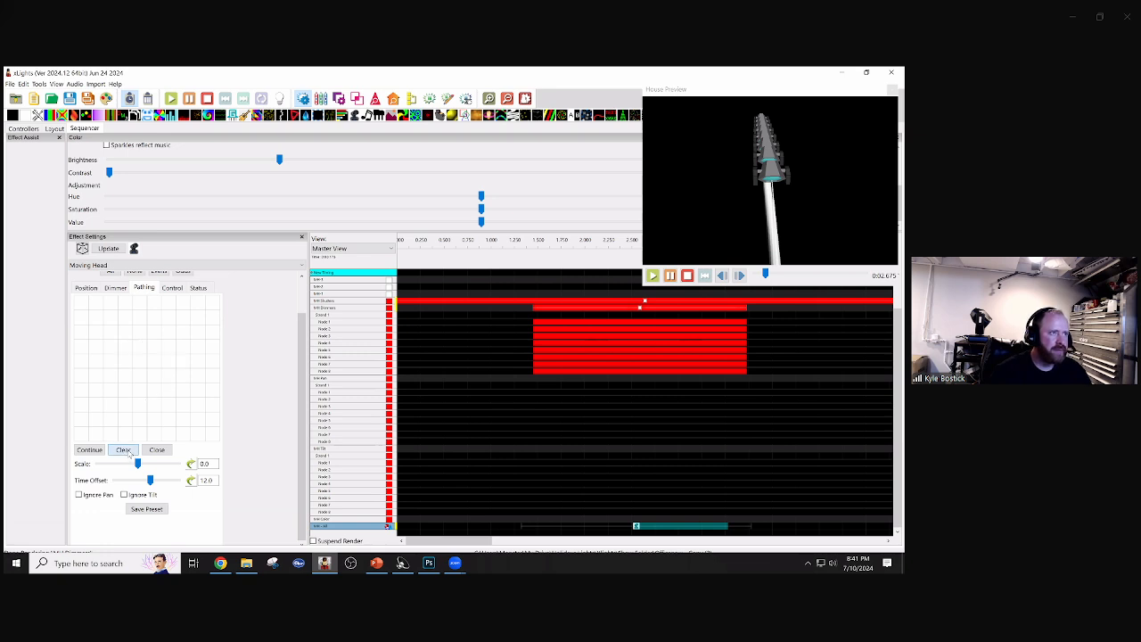
# - Examine the Control color options, both Color and ColorWheel, and the Status listing of the Moving Head effect
pyautogui.click(172, 288)
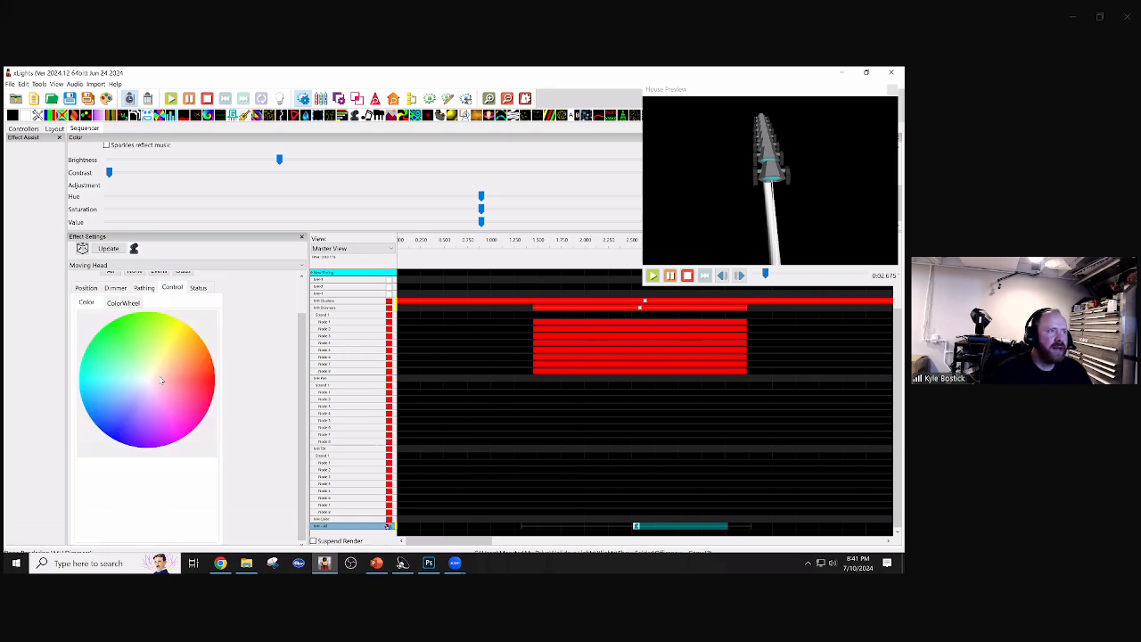
pyautogui.click(134, 304)
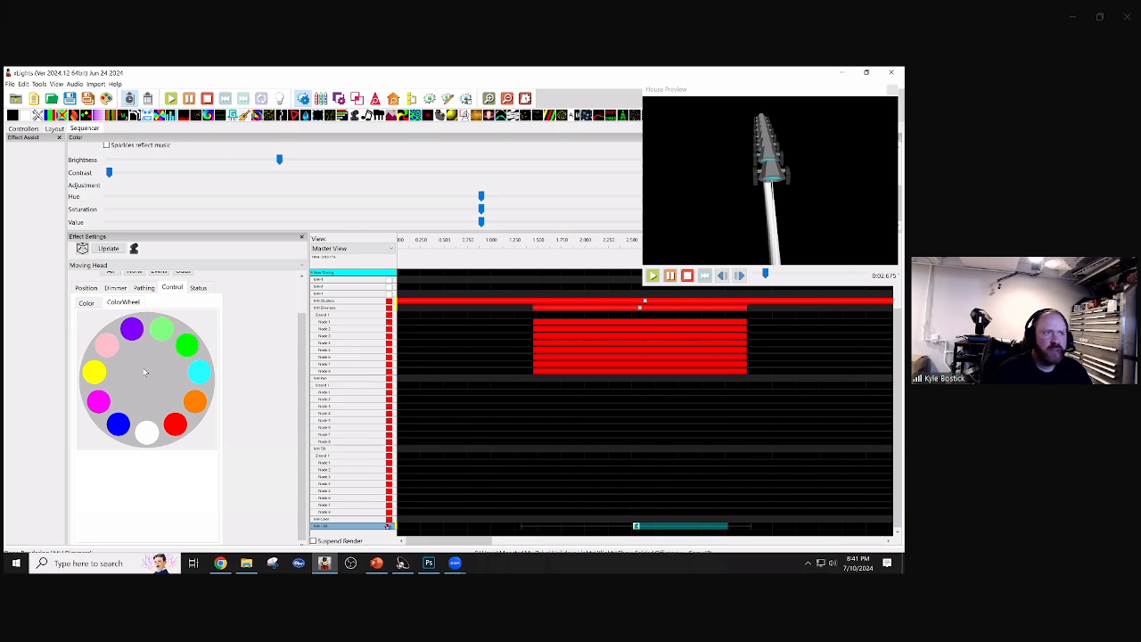
pyautogui.click(93, 305)
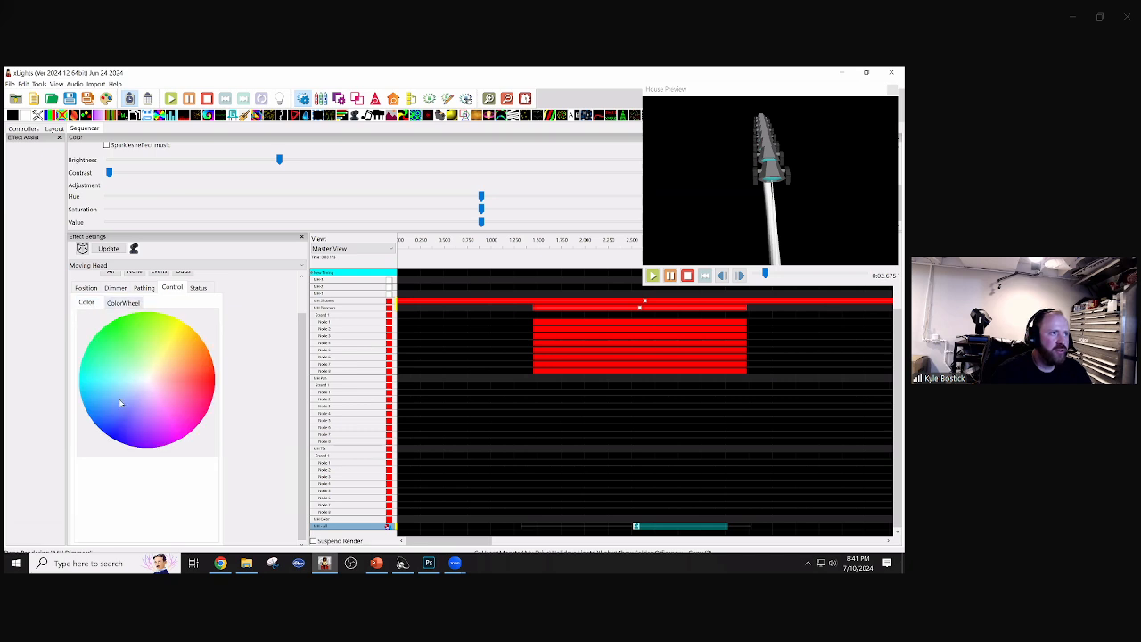
pyautogui.click(123, 303)
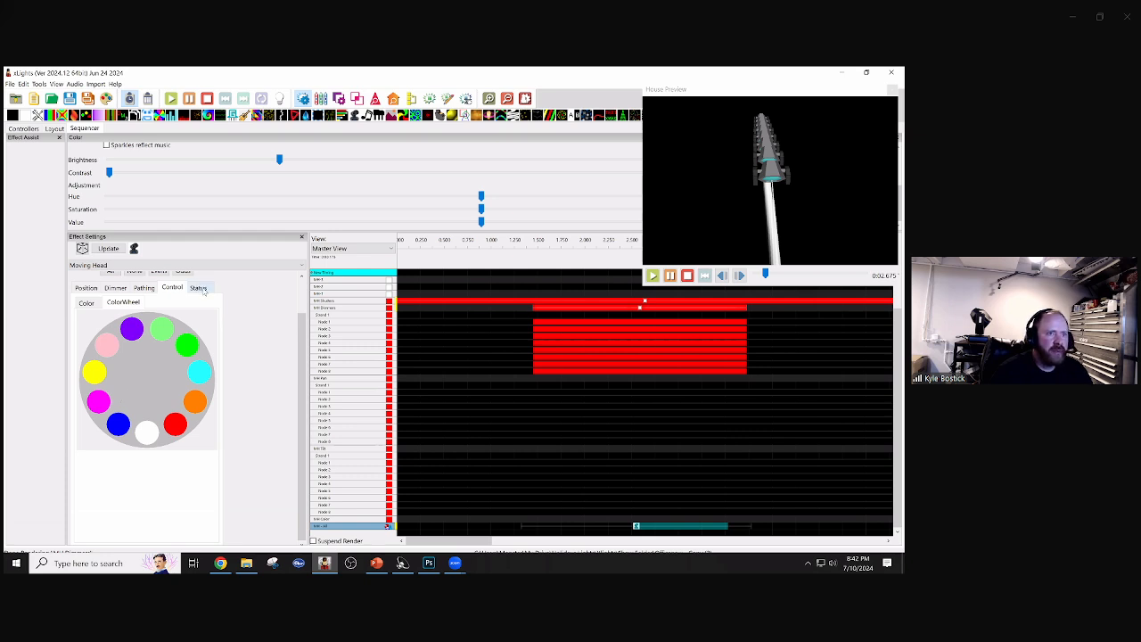
pyautogui.scroll(2, 299, 339)
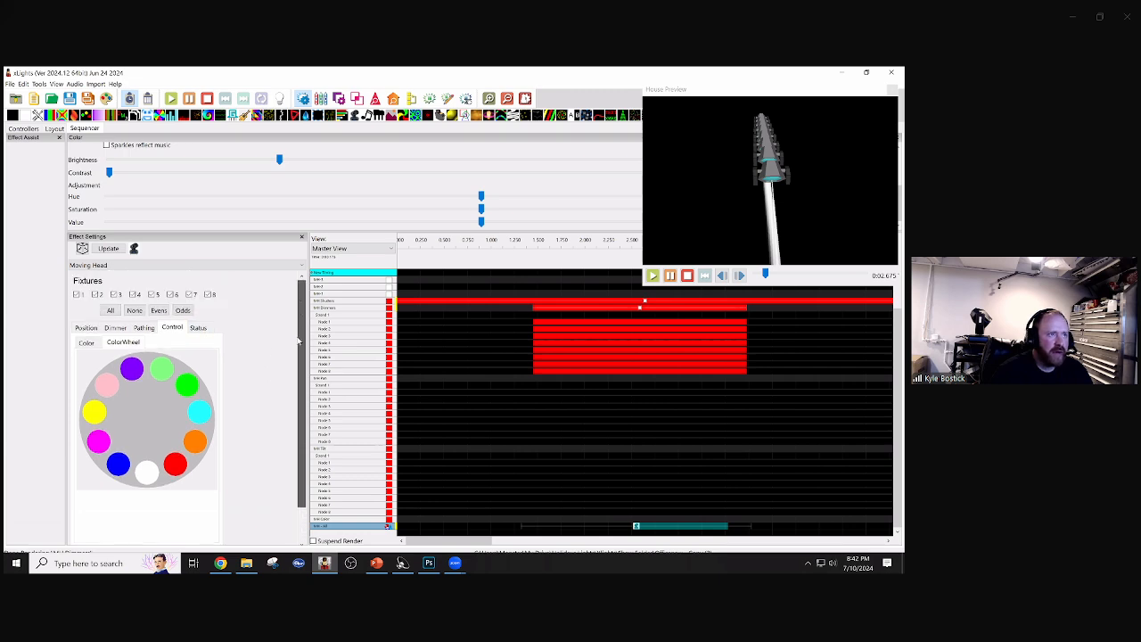
pyautogui.click(198, 328)
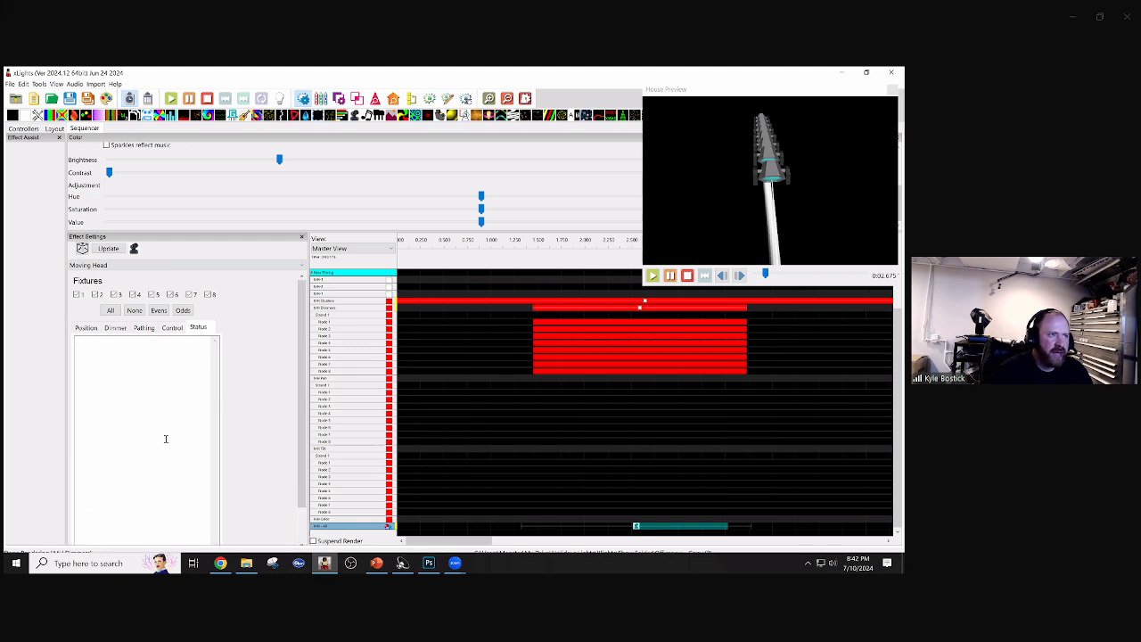
pyautogui.moveTo(301, 366); pyautogui.dragTo(313, 450)
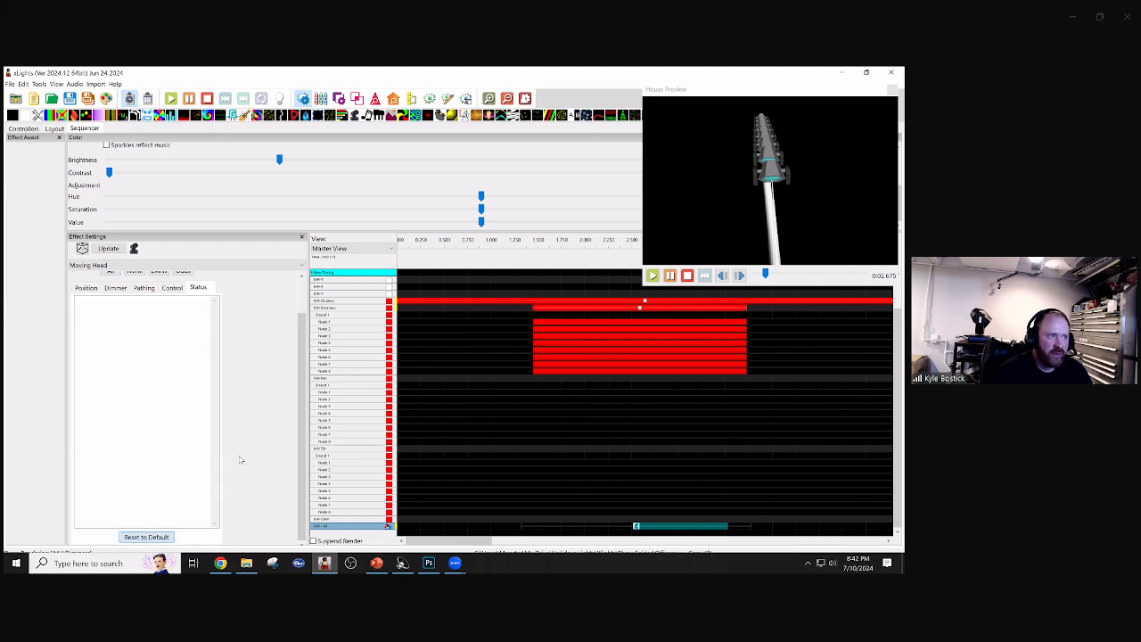
pyautogui.scroll(2, 301, 419)
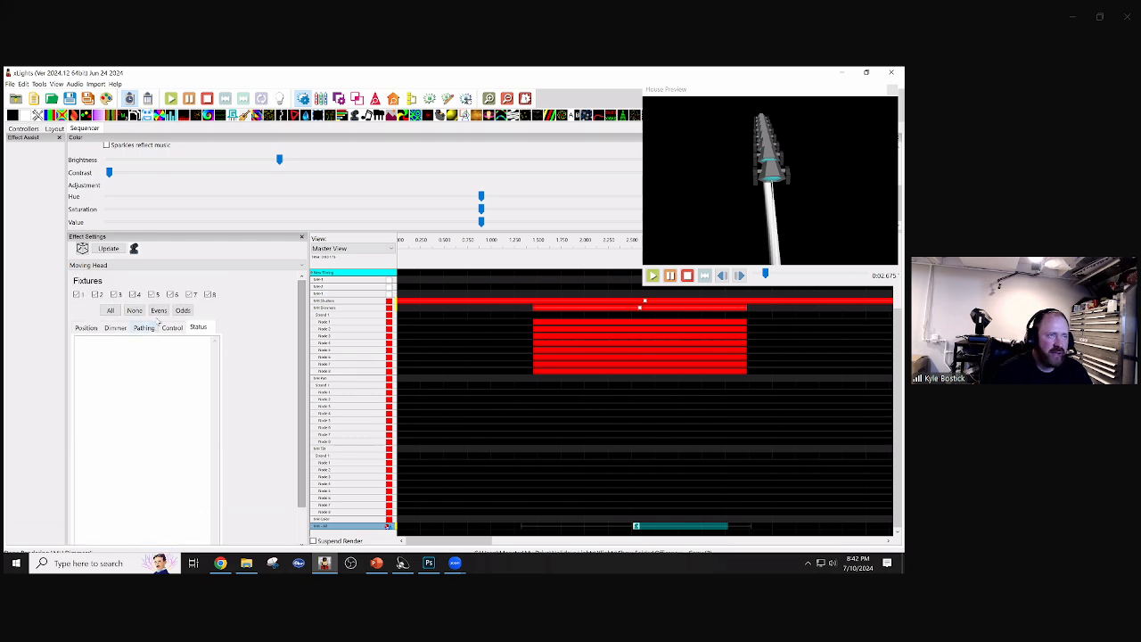
# - Reselect the Moving Head effect in the timeline and make only the even-numbered fixtures active
pyautogui.click(636, 528)
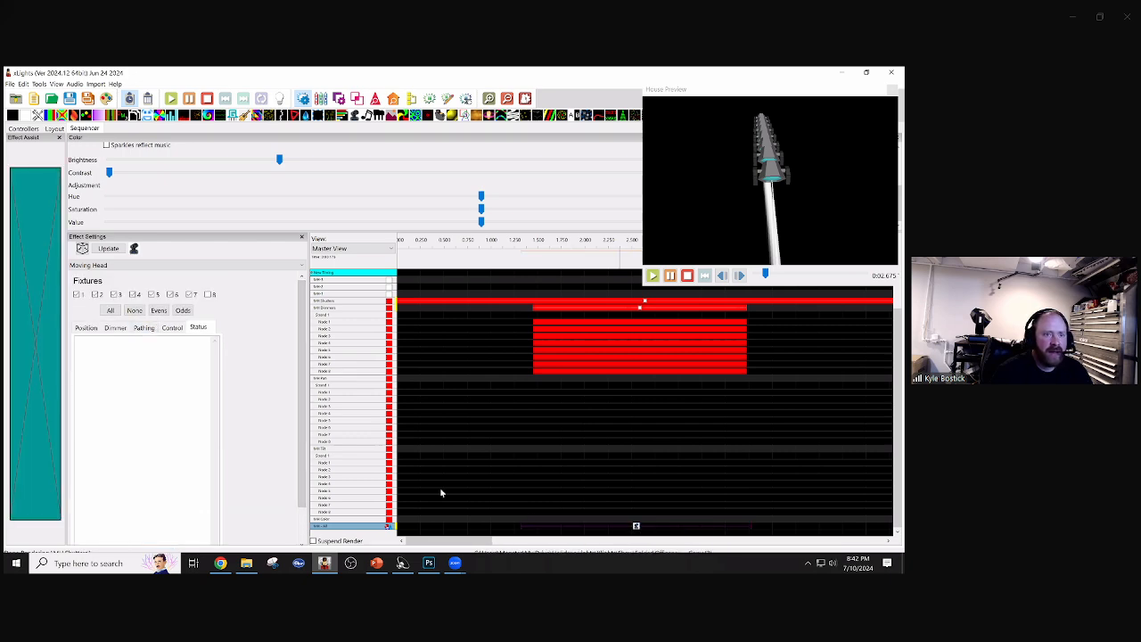
pyautogui.click(134, 311)
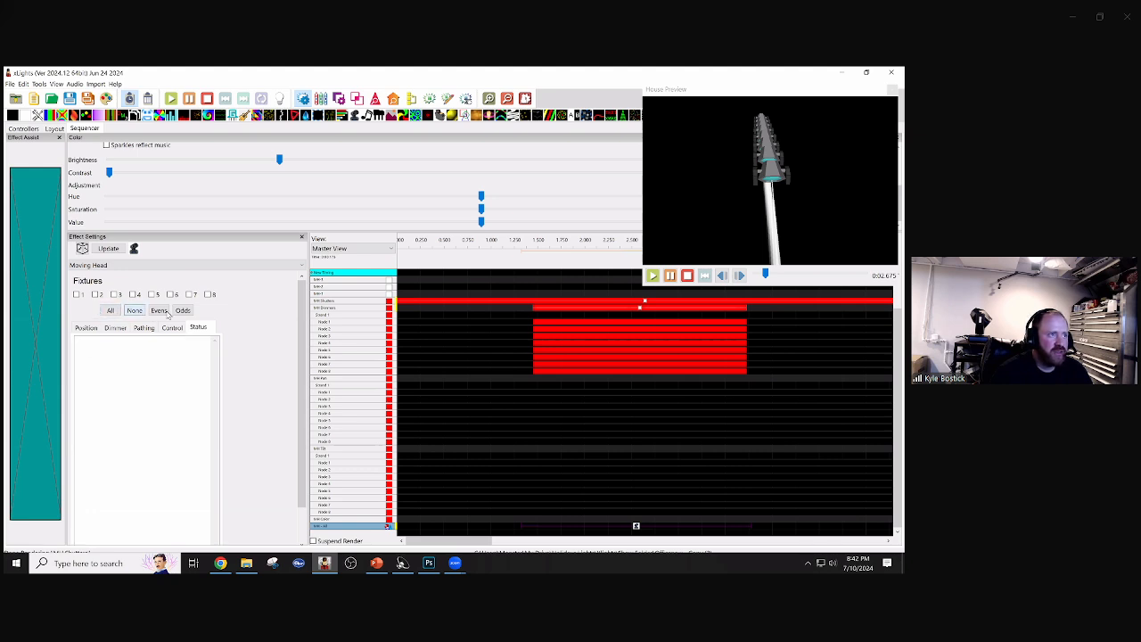
pyautogui.click(159, 311)
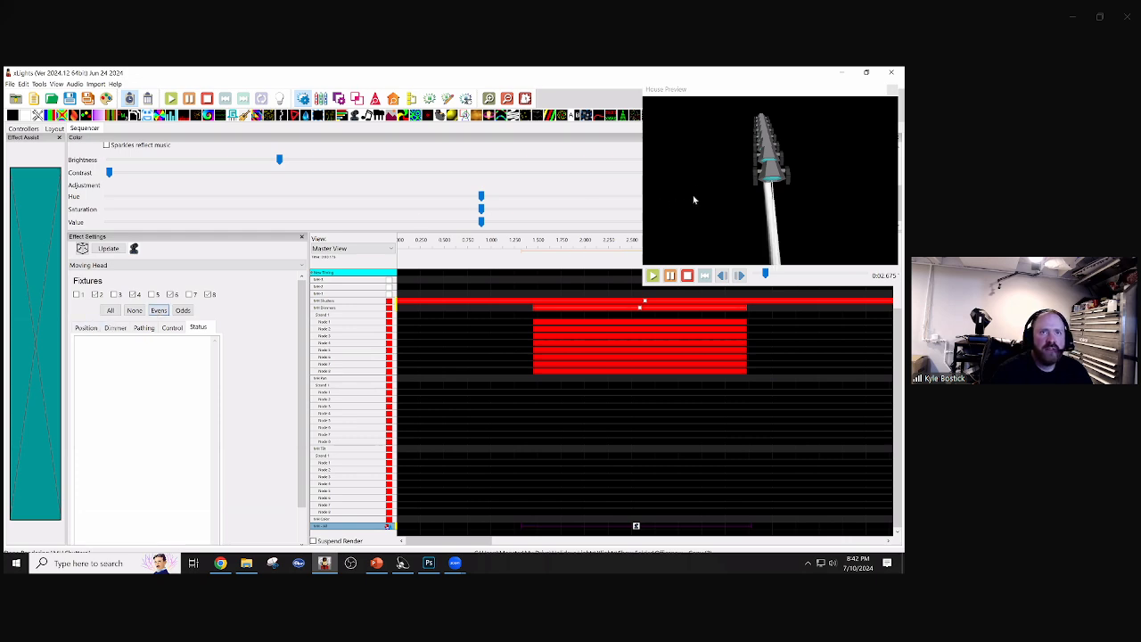
pyautogui.moveTo(694, 199)
pyautogui.mouseDown()
pyautogui.moveTo(658, 188)
pyautogui.moveTo(681, 210)
pyautogui.mouseUp()
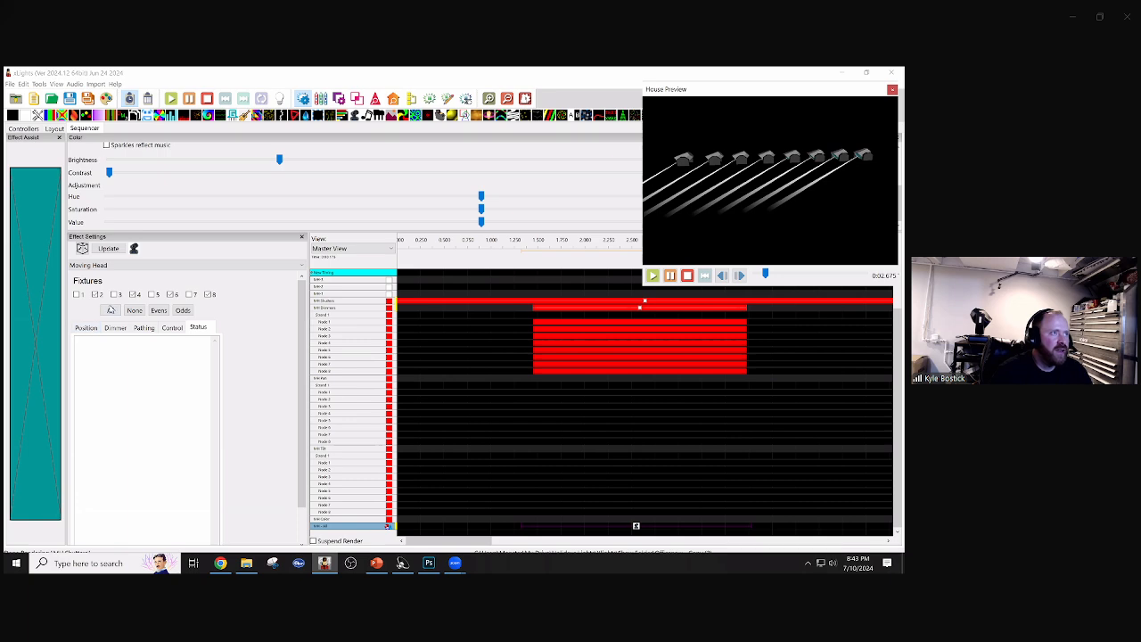
pyautogui.click(111, 309)
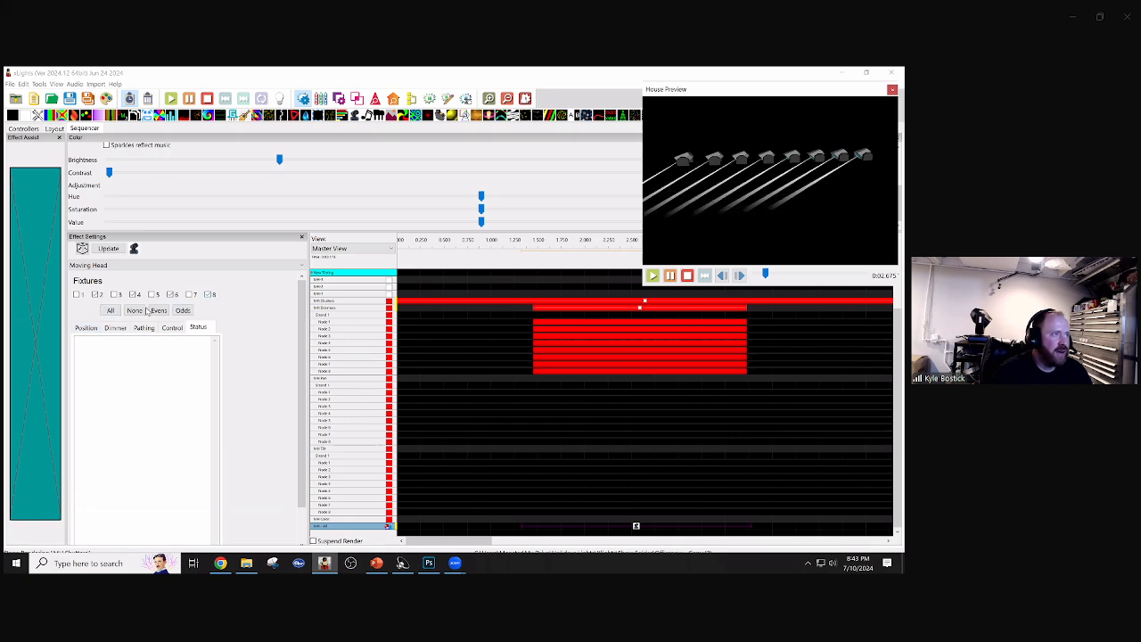
# - Apply a Ramp value curve from -45 to 45 to the pan of the even-numbered fixtures
pyautogui.click(87, 328)
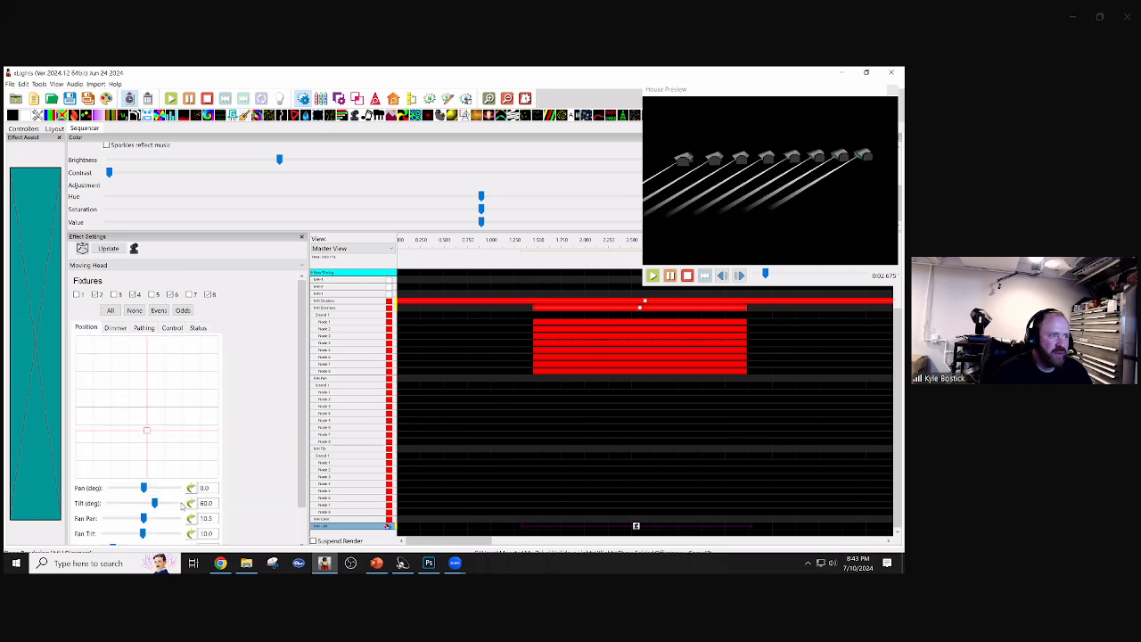
pyautogui.click(190, 488)
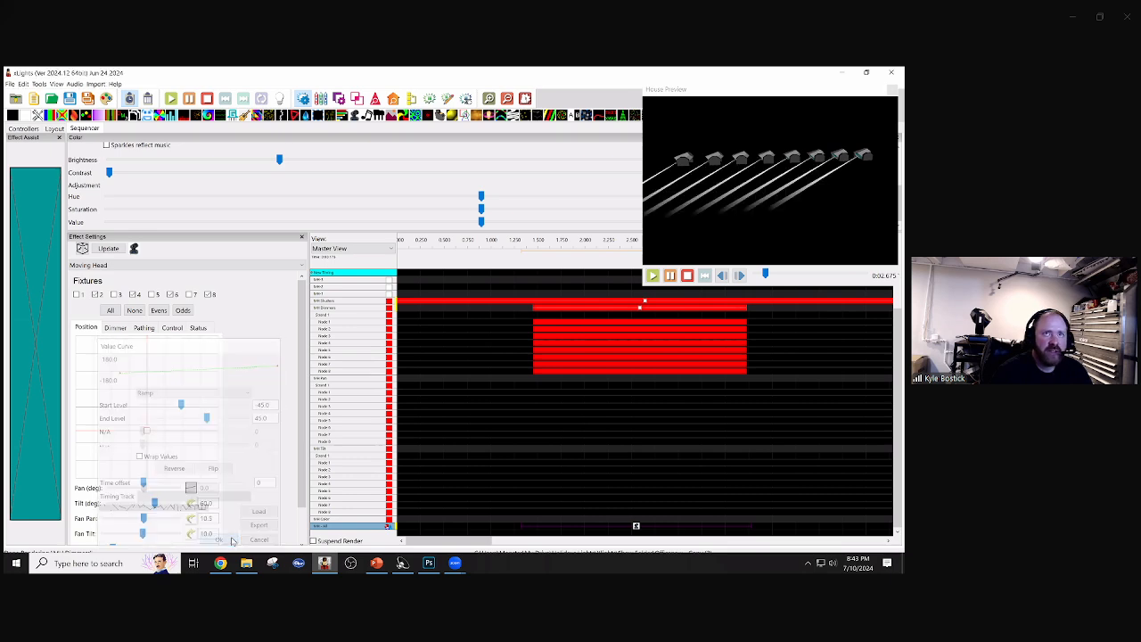
pyautogui.click(231, 541)
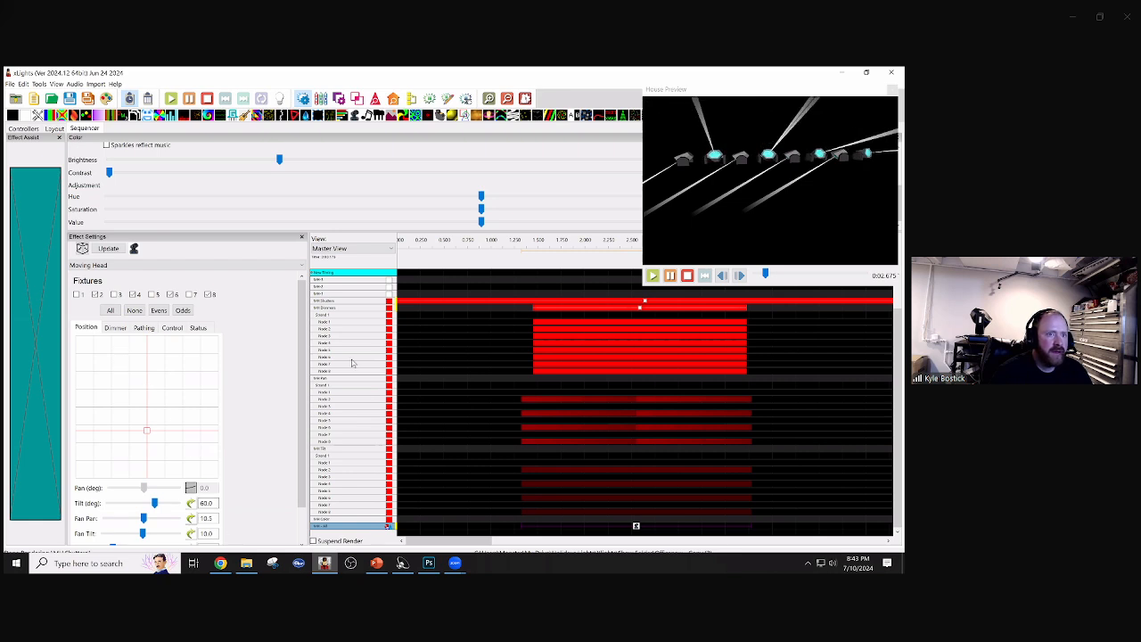
# - Reselect the effect and give the odd-numbered fixtures a reversed Ramp pan curve from 45 to -45
pyautogui.click(783, 487)
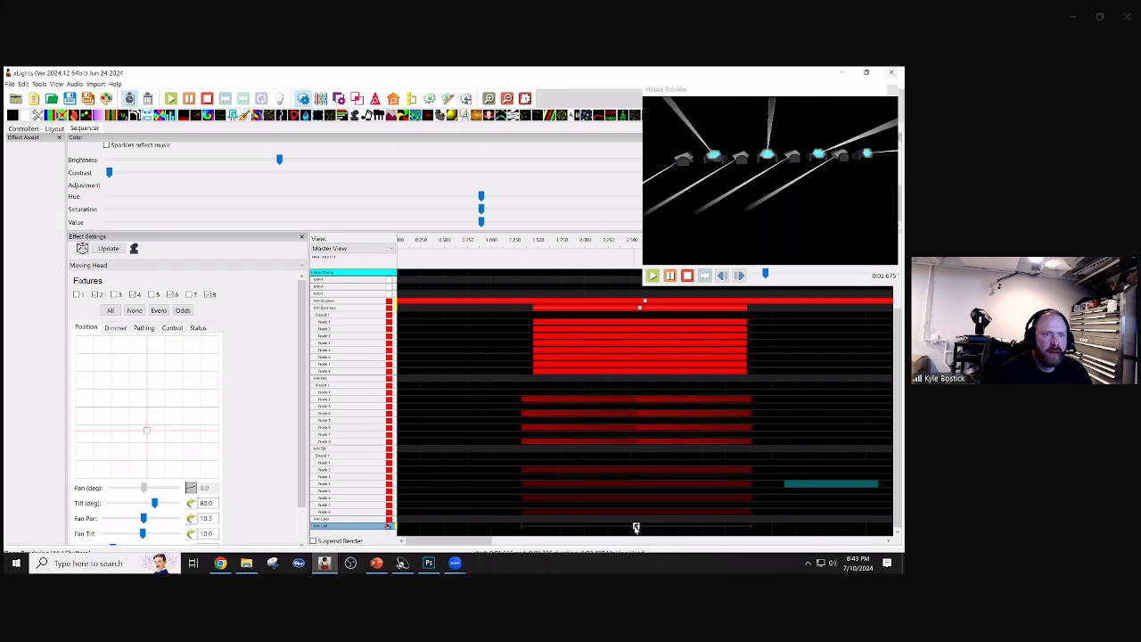
pyautogui.click(636, 528)
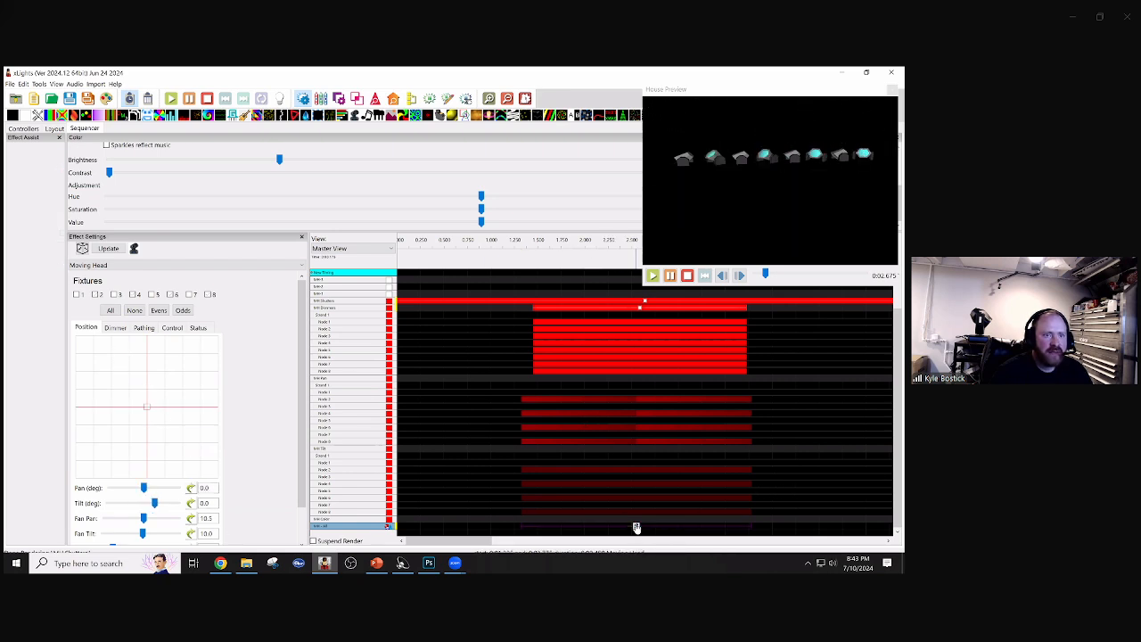
pyautogui.click(184, 312)
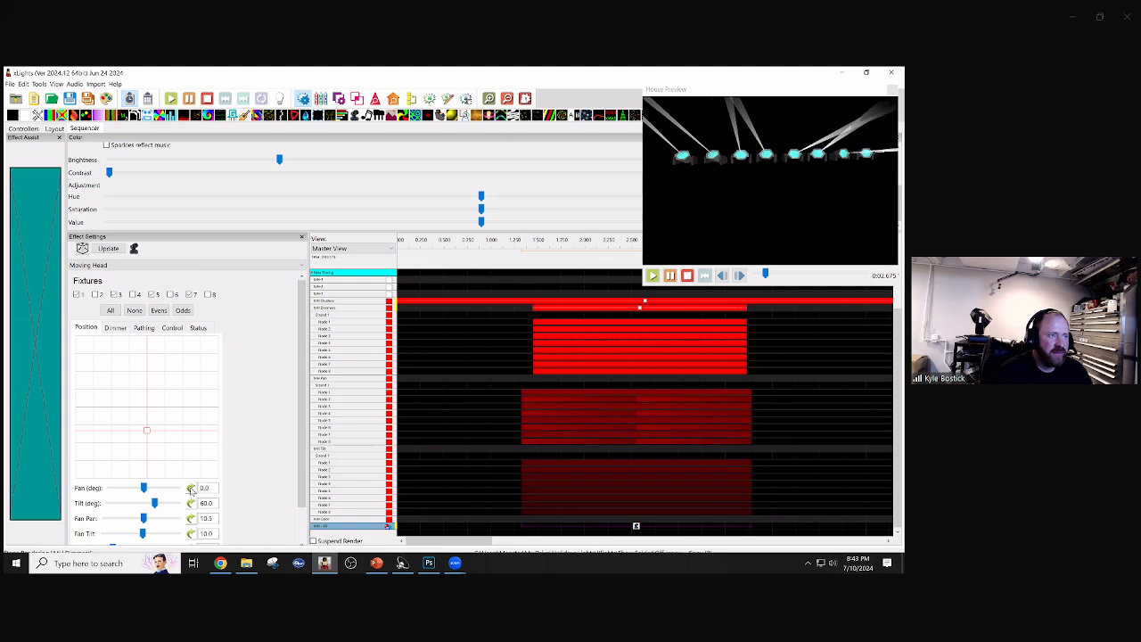
pyautogui.click(190, 488)
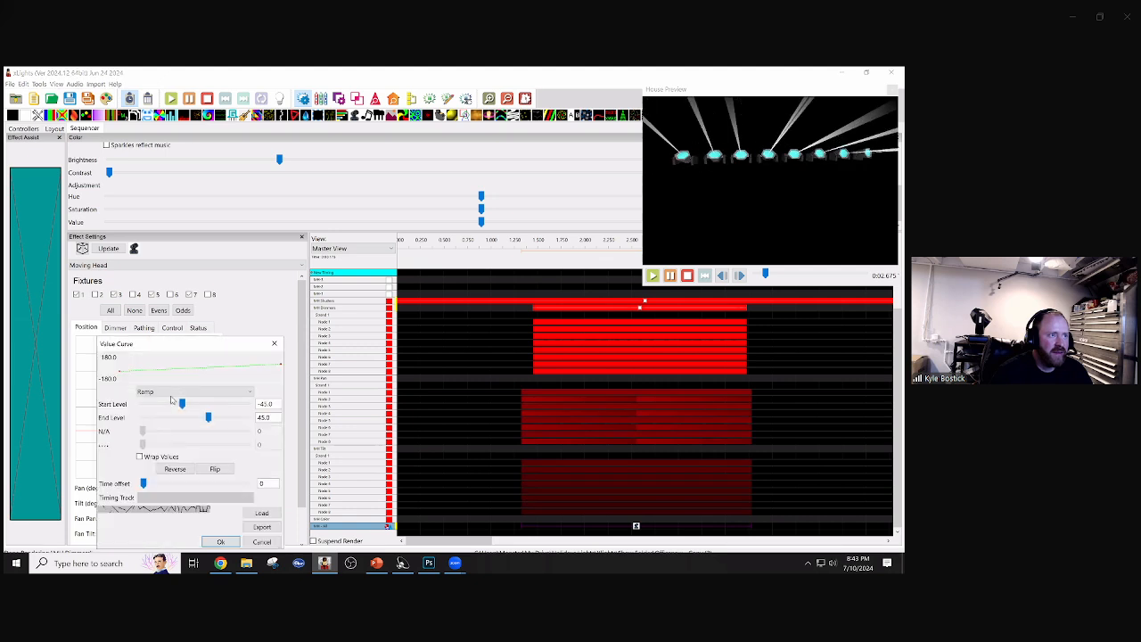
pyautogui.click(176, 469)
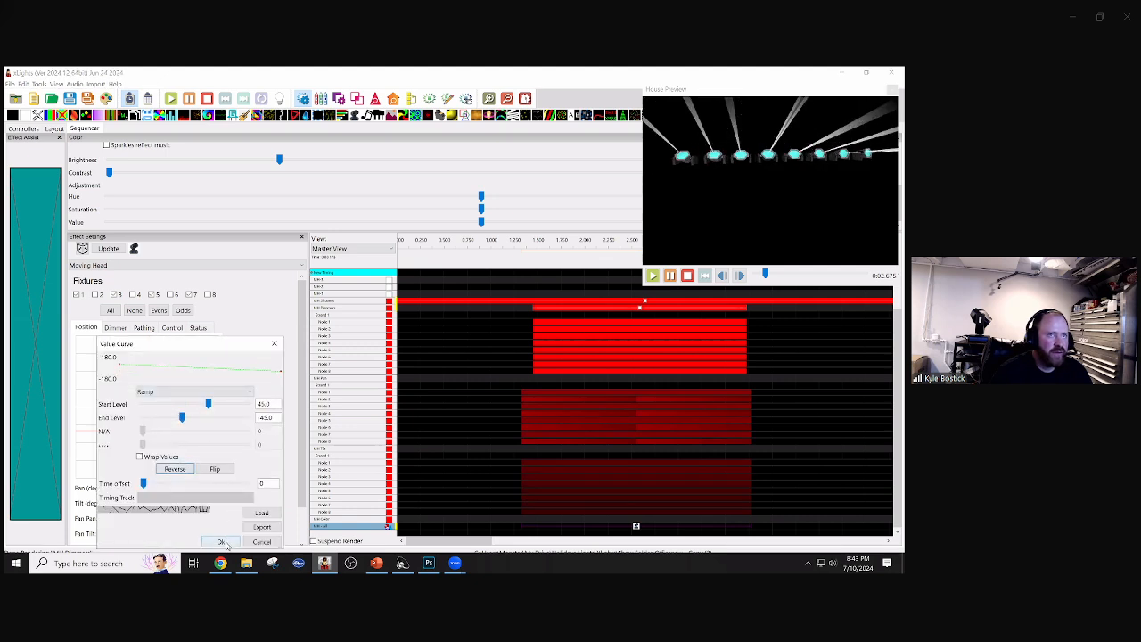
pyautogui.click(222, 543)
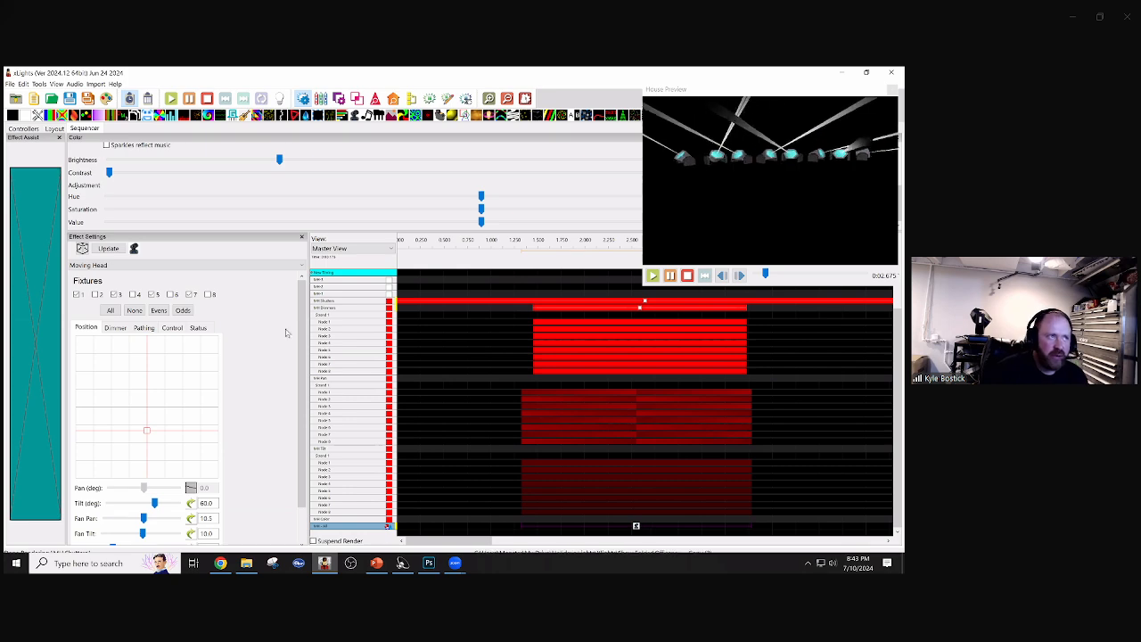
# - Check the status listing for the position settings and head groupings stored for each moving head
pyautogui.click(198, 327)
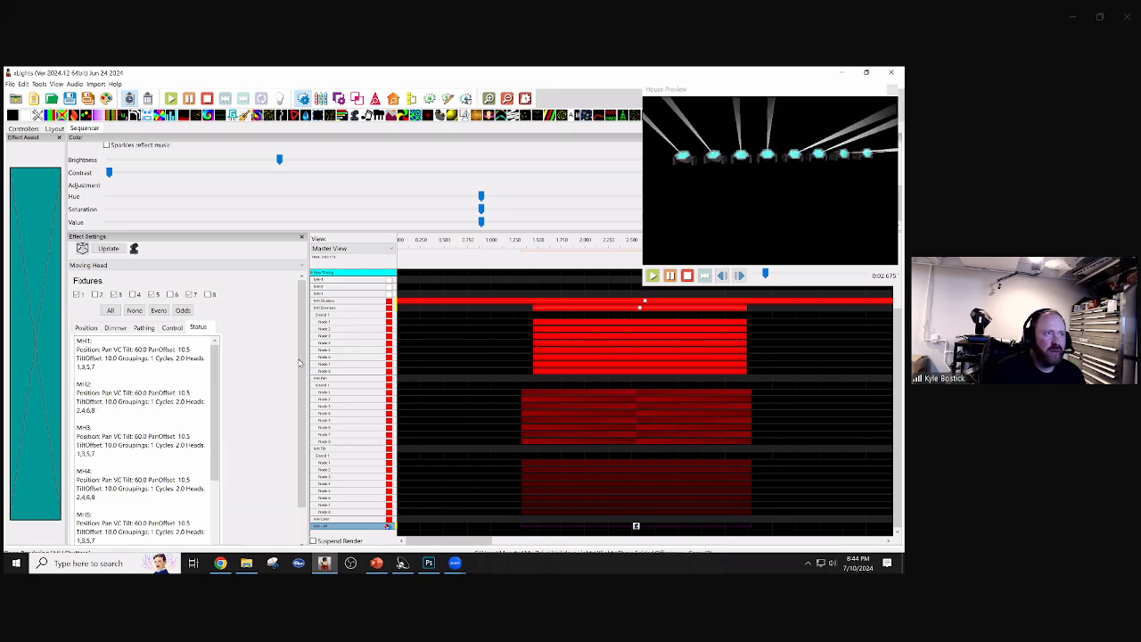
pyautogui.moveTo(301, 364); pyautogui.dragTo(300, 456)
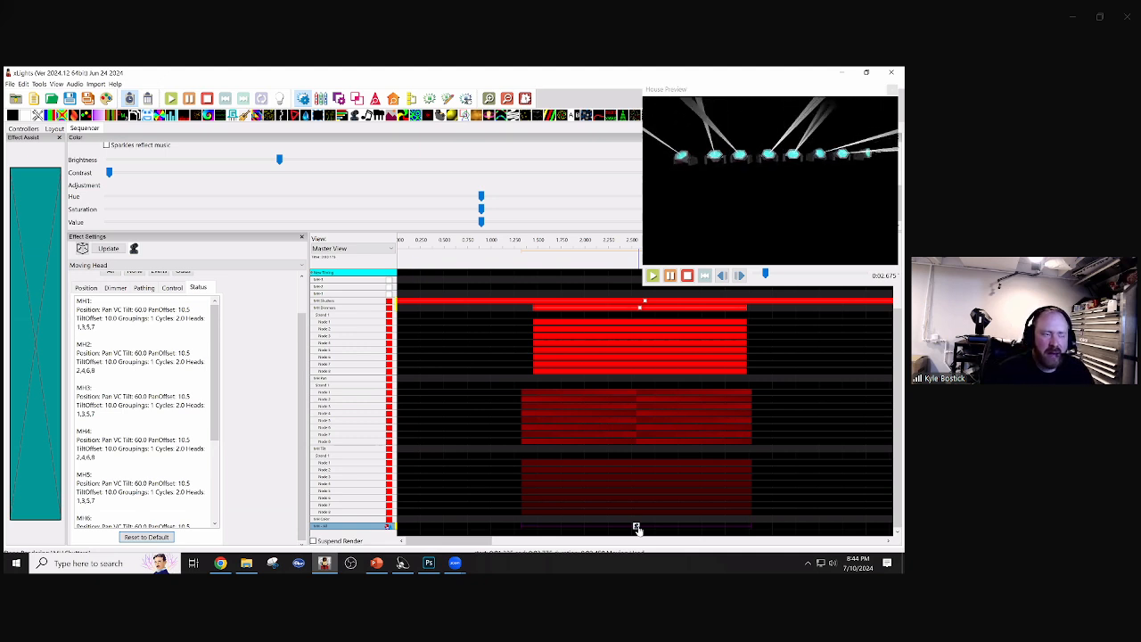
pyautogui.click(467, 430)
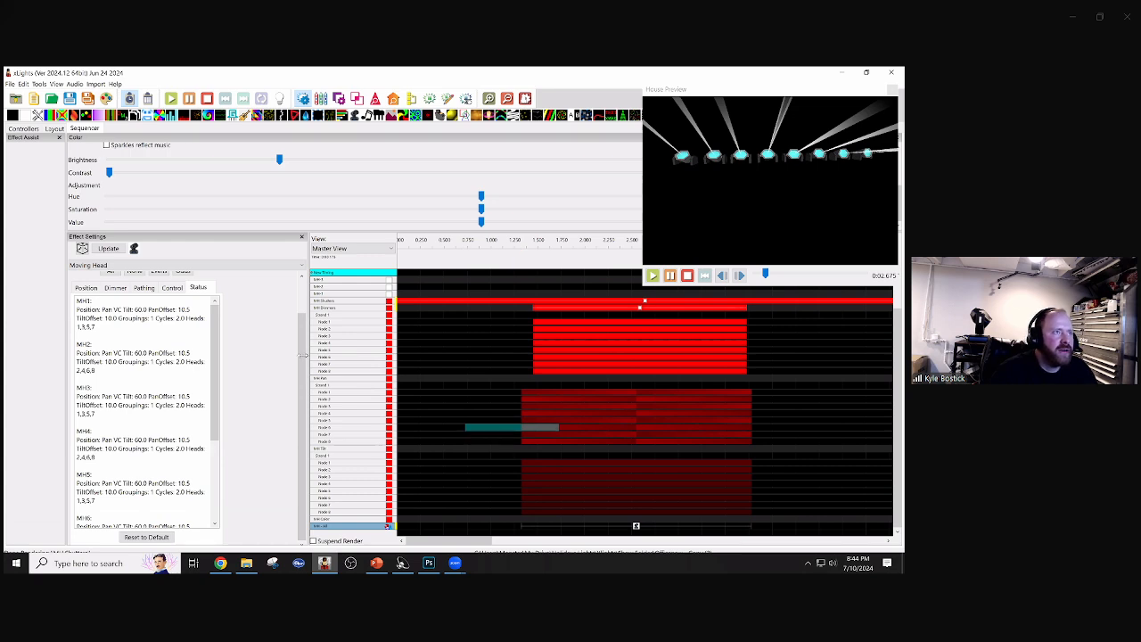
pyautogui.scroll(2, 303, 355)
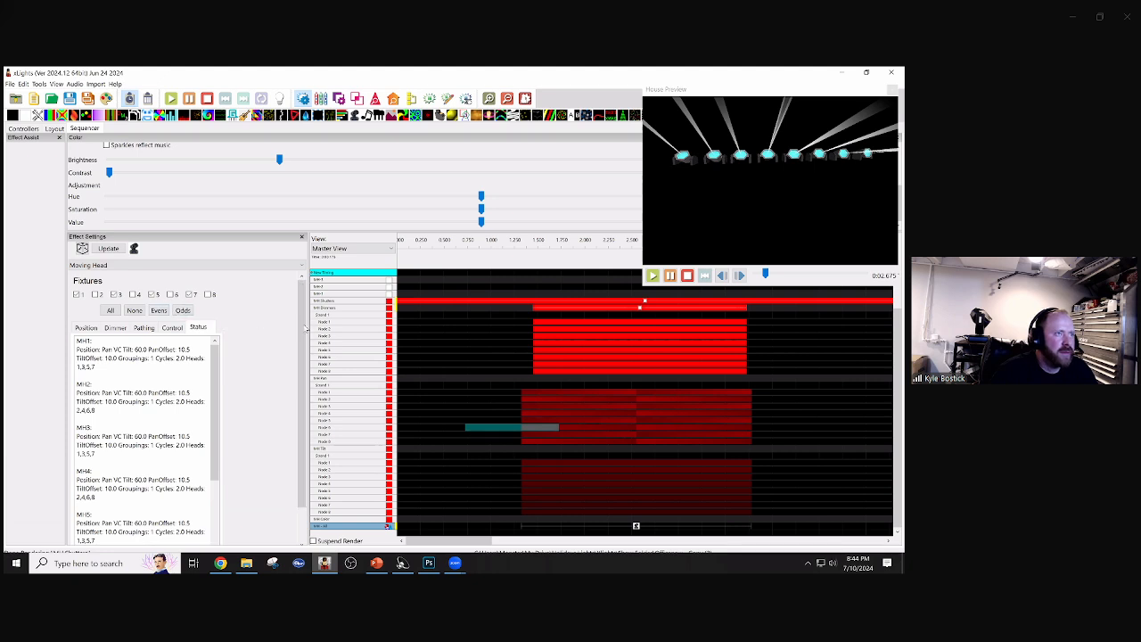
pyautogui.scroll(-2, 305, 328)
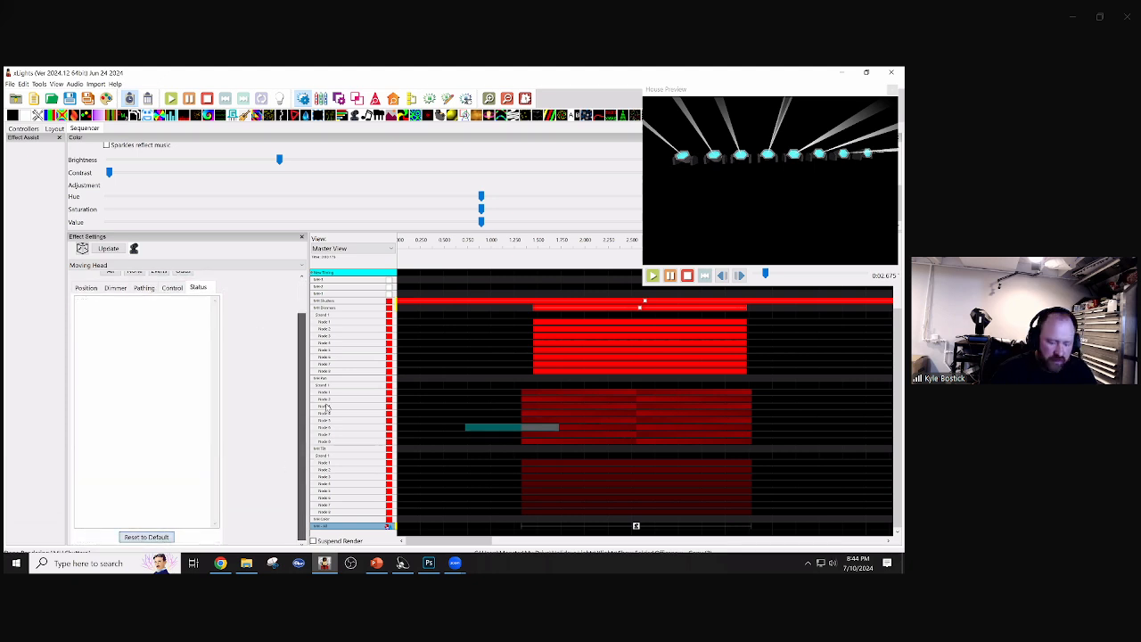
# - Delete the Moving Head effect and all shutter and dimmer effects from the sequence timeline
pyautogui.moveTo(532, 292); pyautogui.dragTo(643, 521)
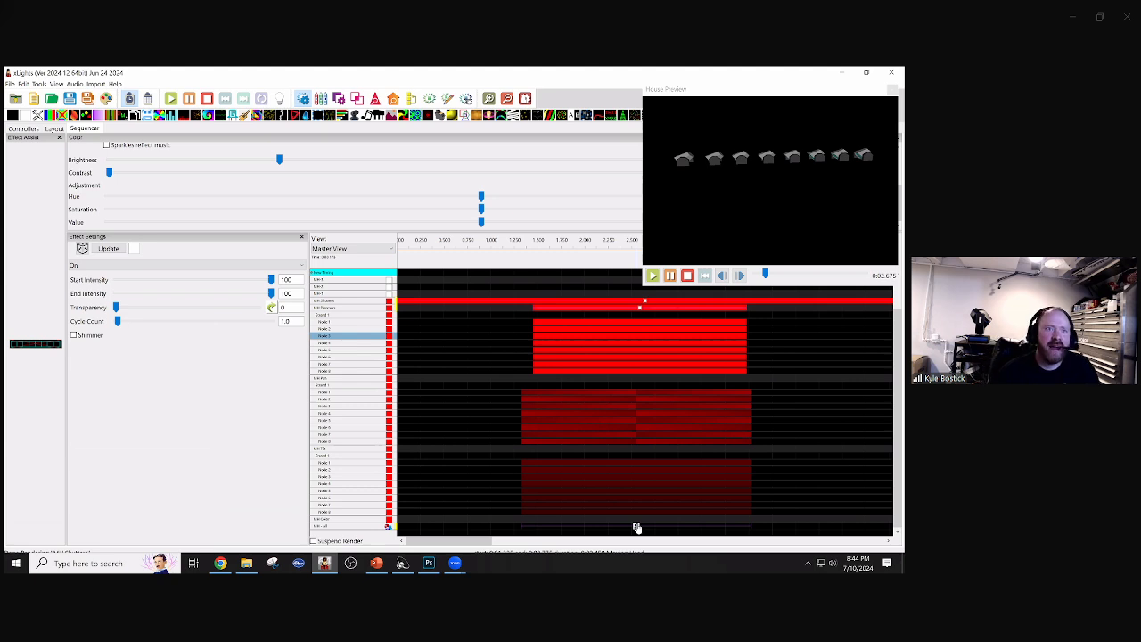
pyautogui.click(637, 527)
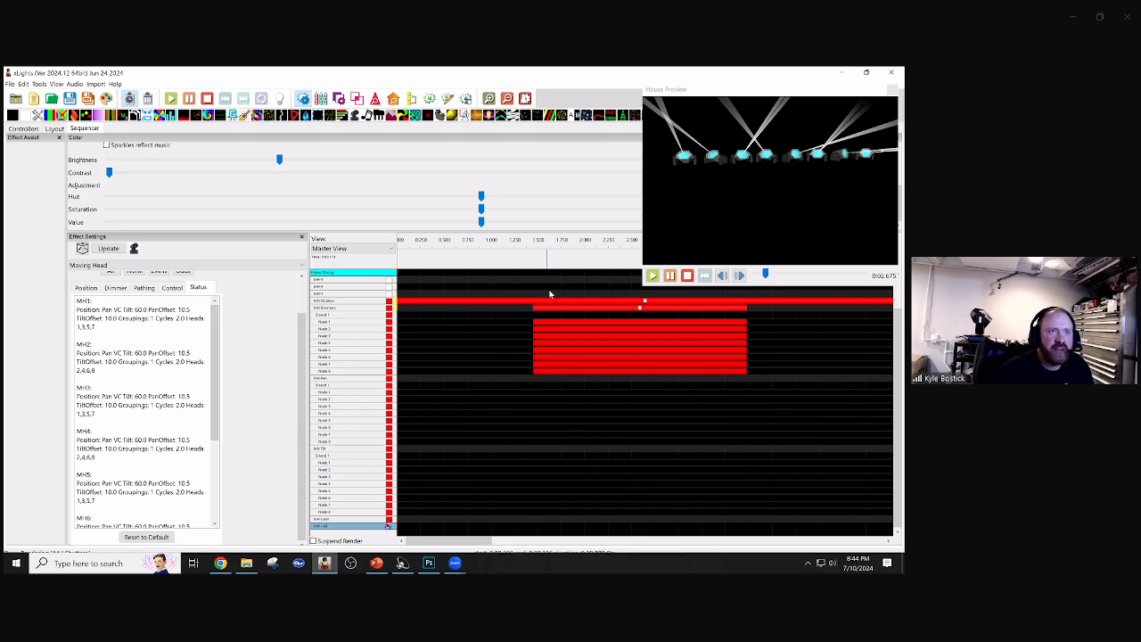
pyautogui.click(576, 321)
pyautogui.press('Delete')
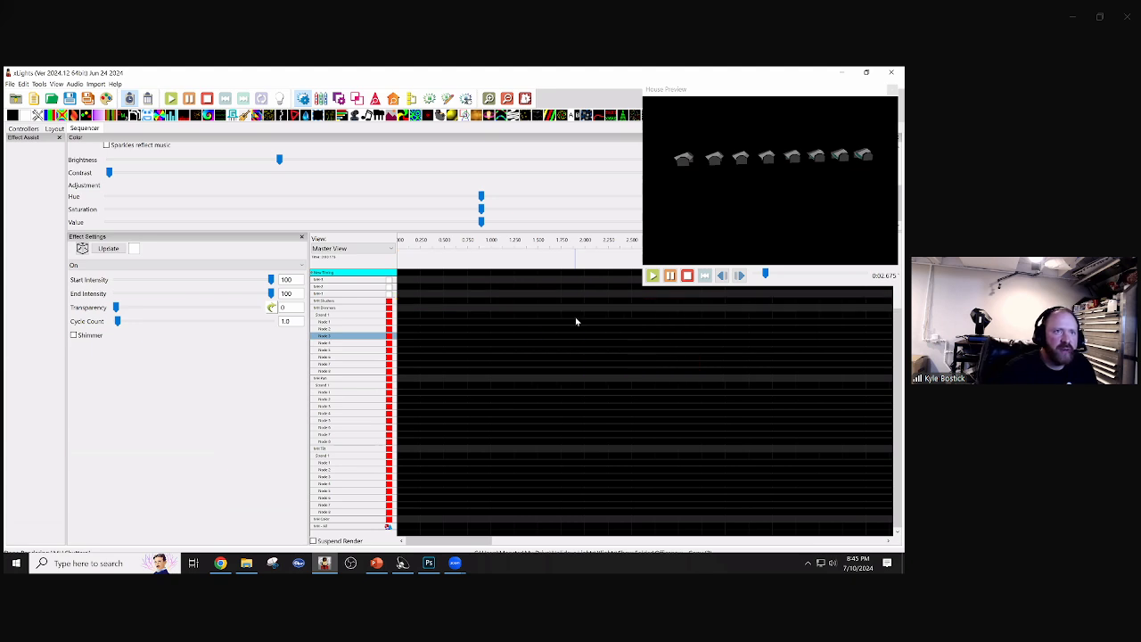
# - Select moving head MH-1 among the layout models and expand its PanMotor properties
pyautogui.click(55, 129)
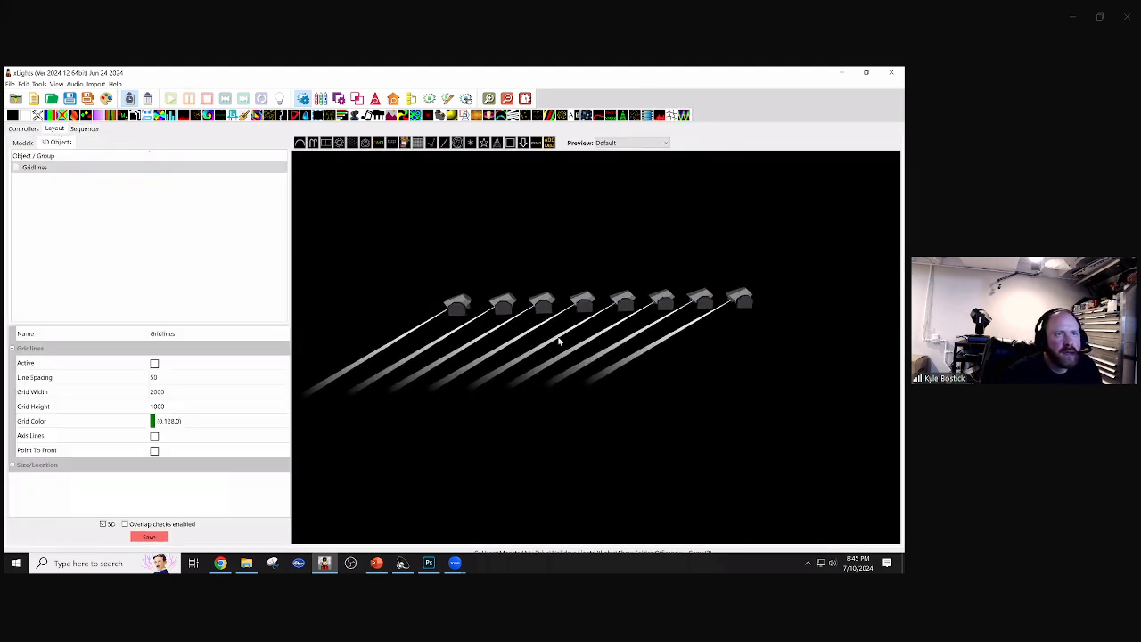
pyautogui.moveTo(560, 342); pyautogui.dragTo(557, 420)
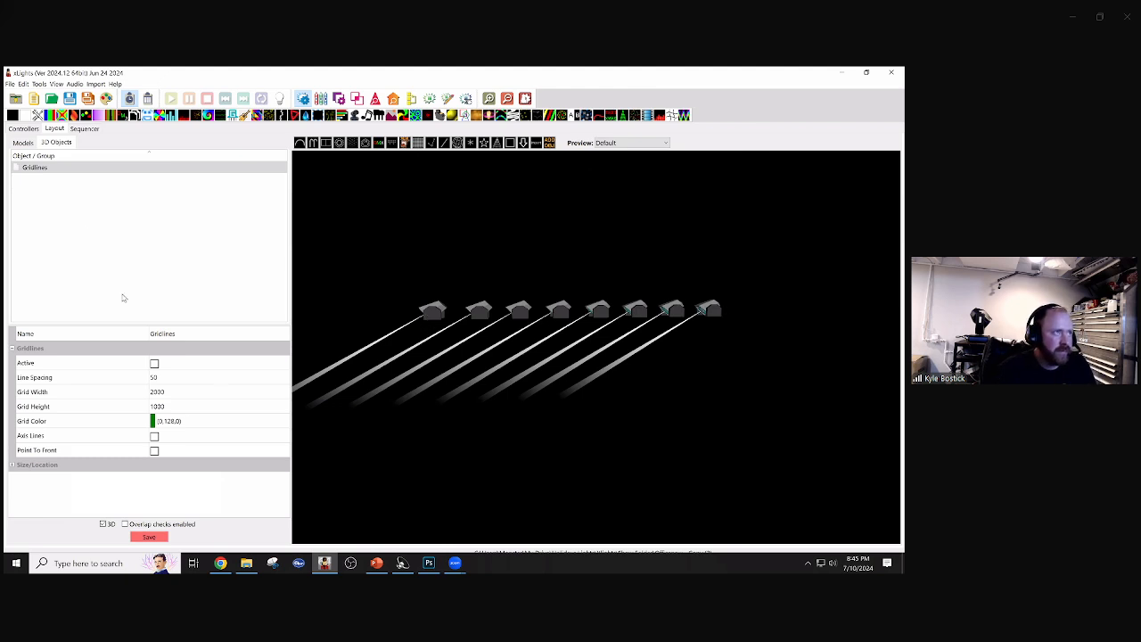
pyautogui.click(25, 129)
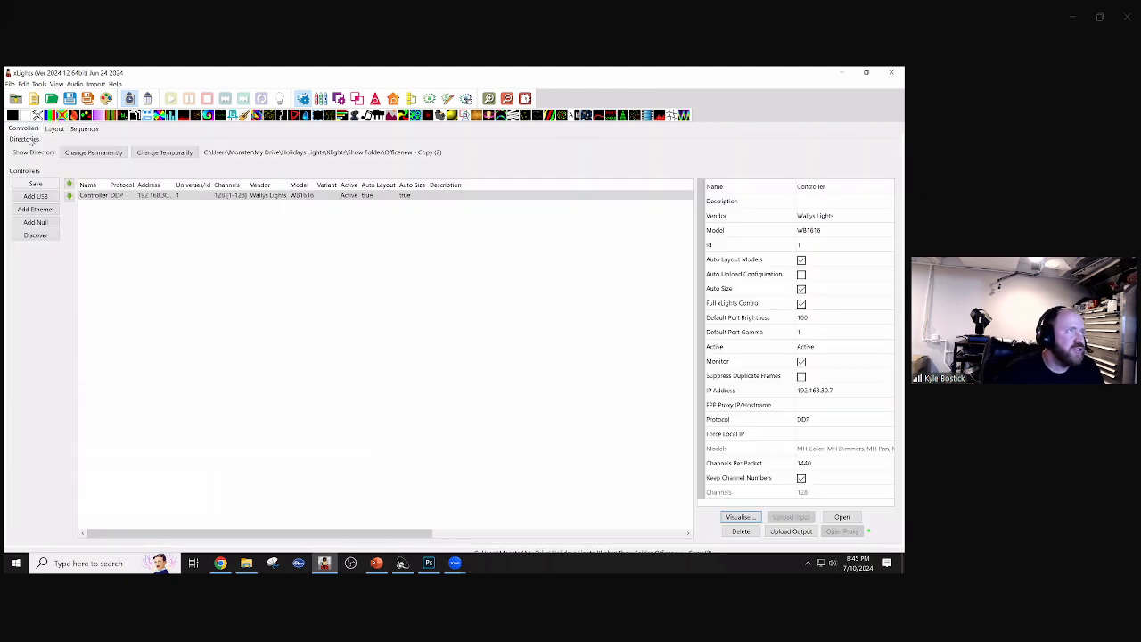
pyautogui.click(54, 129)
pyautogui.click(23, 142)
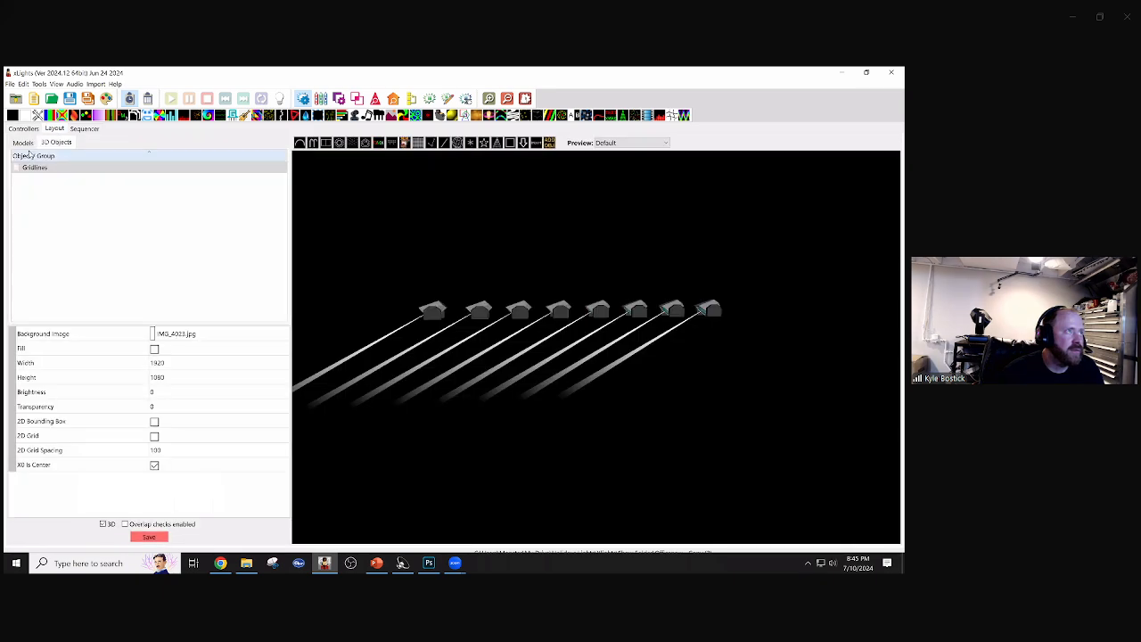
pyautogui.click(52, 239)
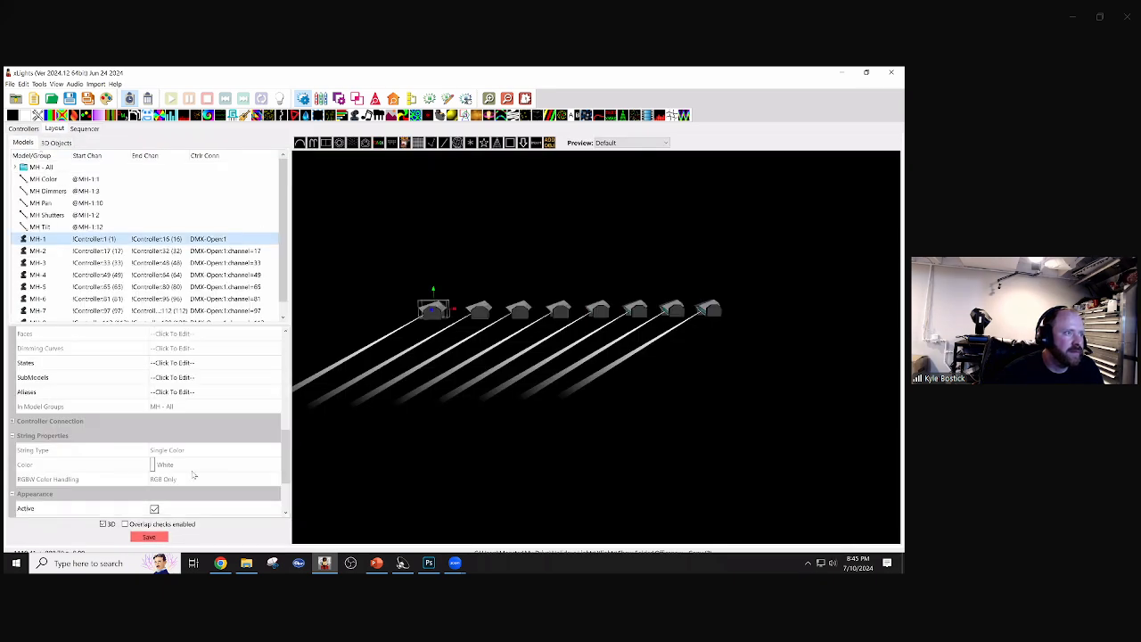
pyautogui.moveTo(287, 456); pyautogui.dragTo(287, 357)
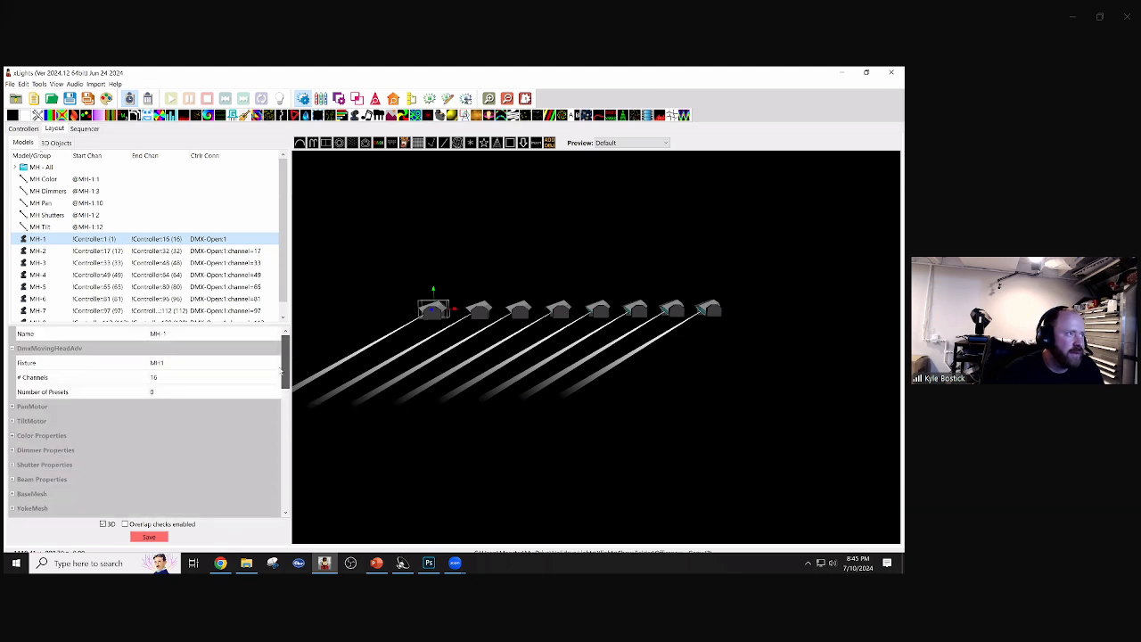
pyautogui.click(12, 407)
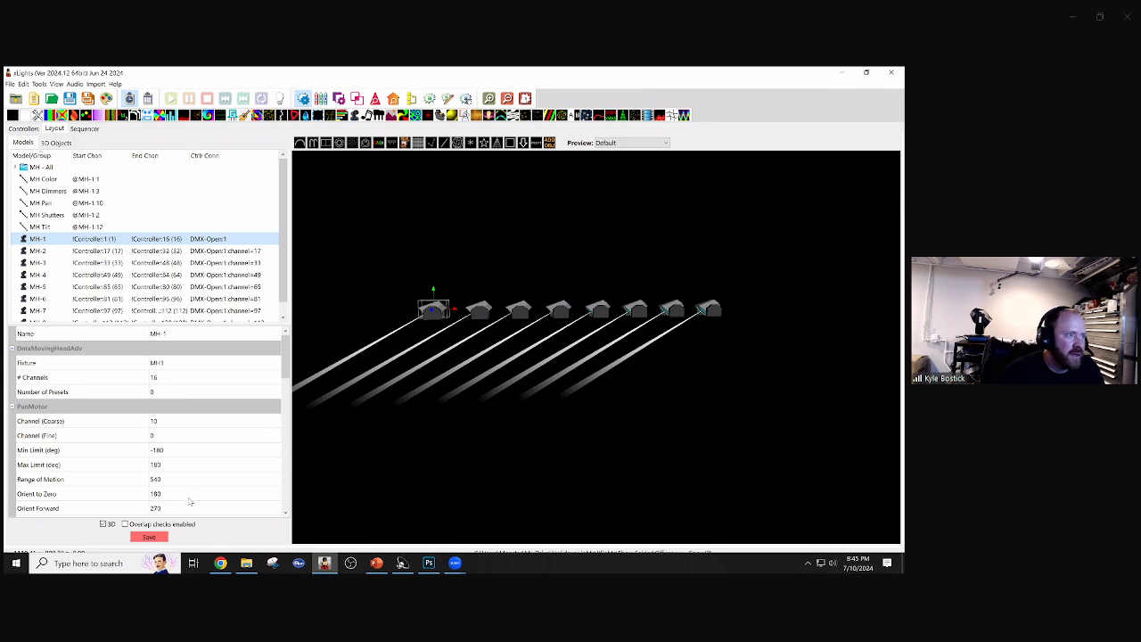
# - Try a pan Orient to Zero value of 90 on MH-1 and set it back to 180
pyautogui.click(166, 493)
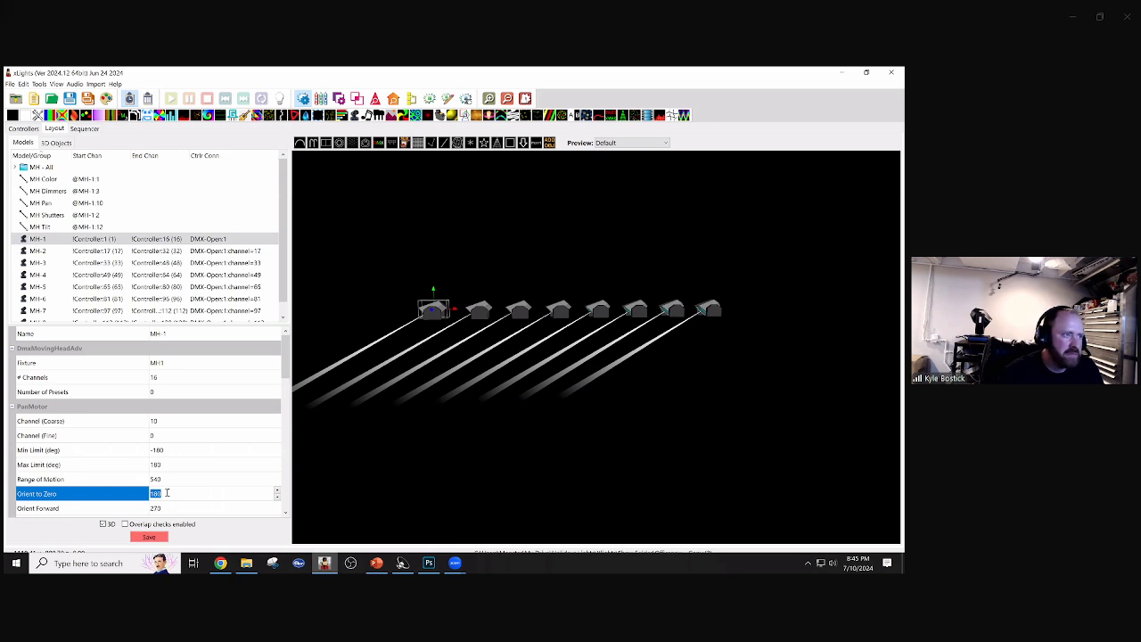
pyautogui.write('90')
pyautogui.press('Return')
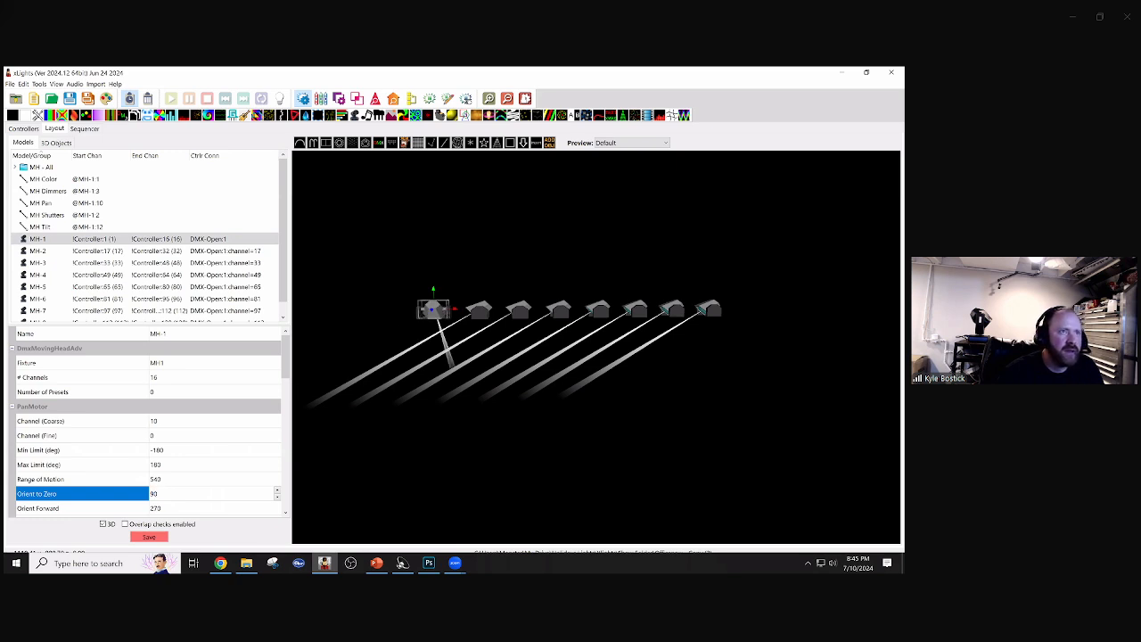
pyautogui.moveTo(164, 495); pyautogui.dragTo(108, 492)
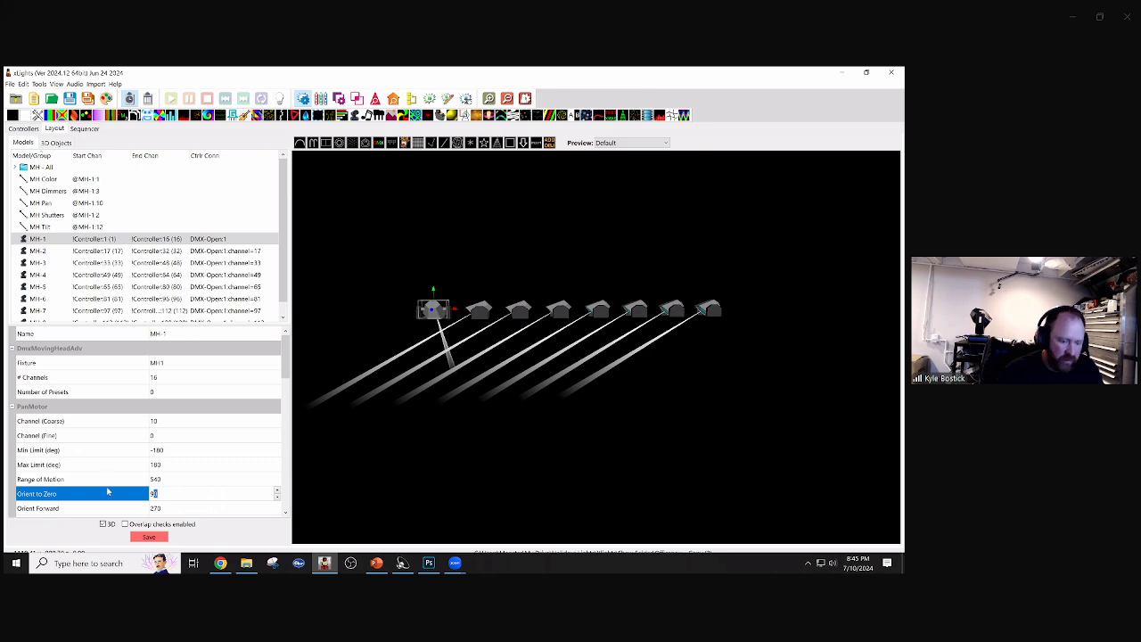
pyautogui.press('BackSpace')
pyautogui.write('180')
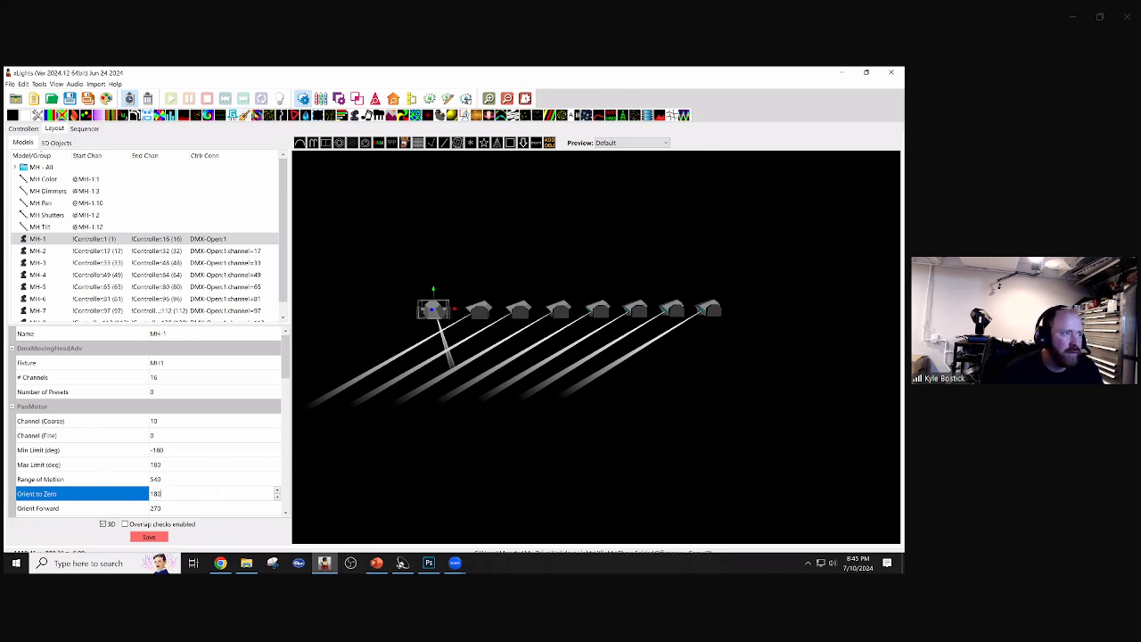
pyautogui.press('Return')
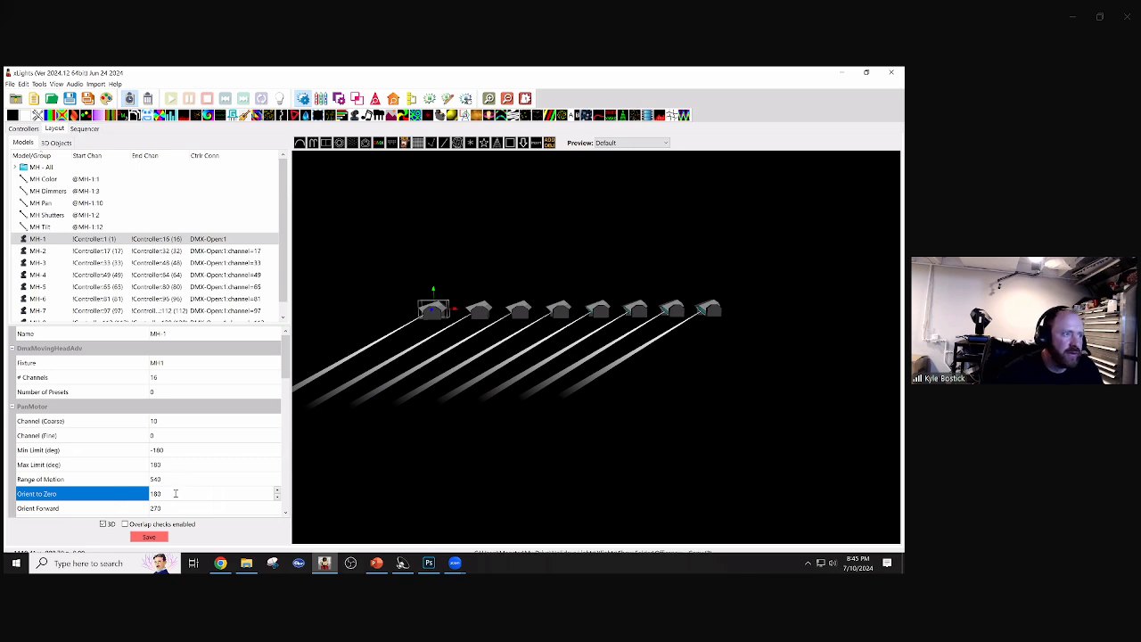
# - Set the pan motor's Orient to Zero value to 270 for MH-1 and MH-2
pyautogui.moveTo(175, 495); pyautogui.dragTo(108, 496)
pyautogui.write('270')
pyautogui.press('Return')
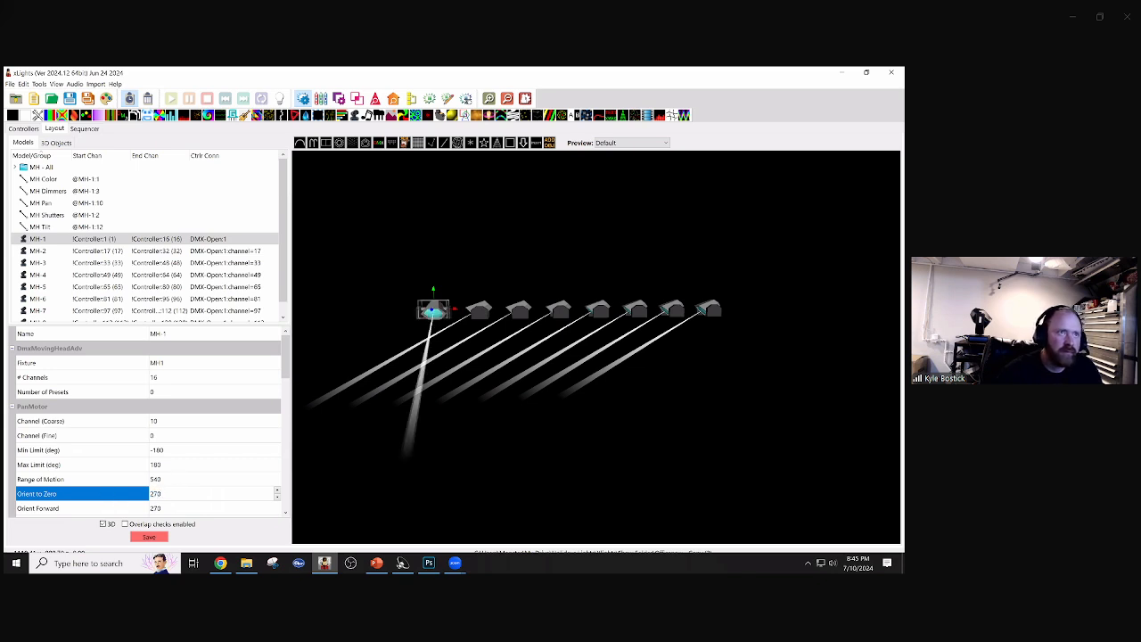
pyautogui.click(58, 251)
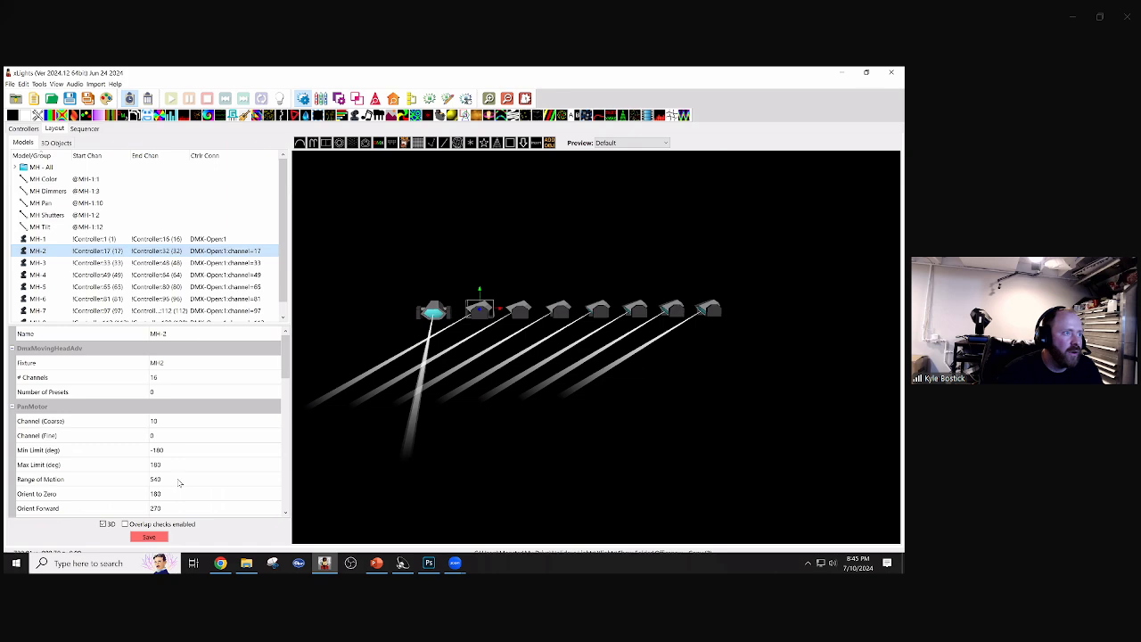
pyautogui.moveTo(178, 495); pyautogui.dragTo(125, 495)
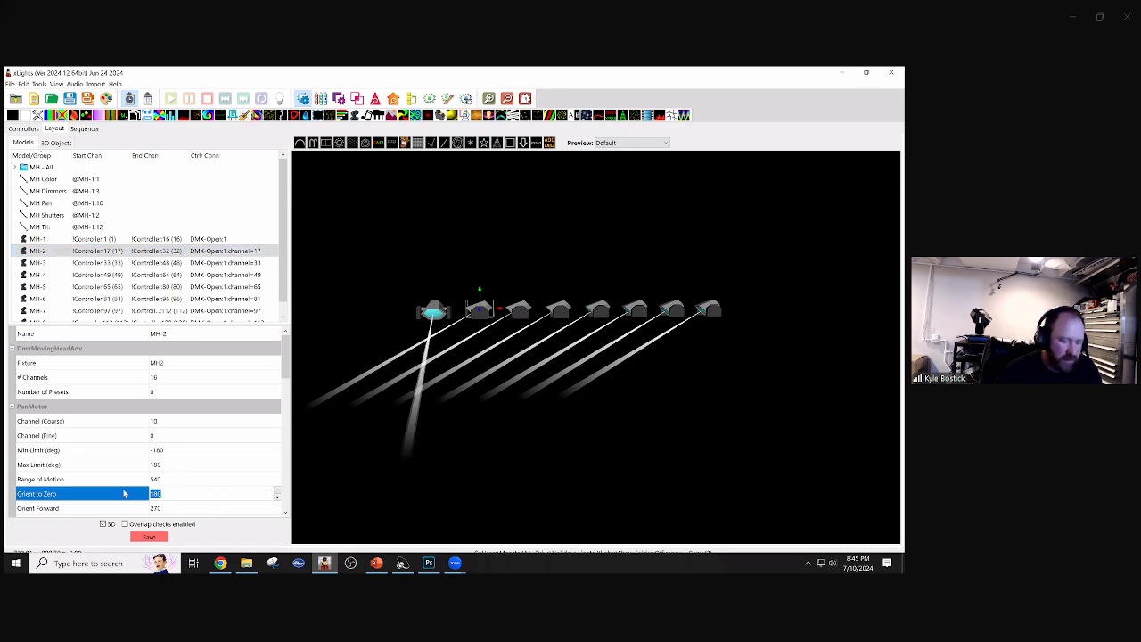
pyautogui.write('270')
pyautogui.press('Return')
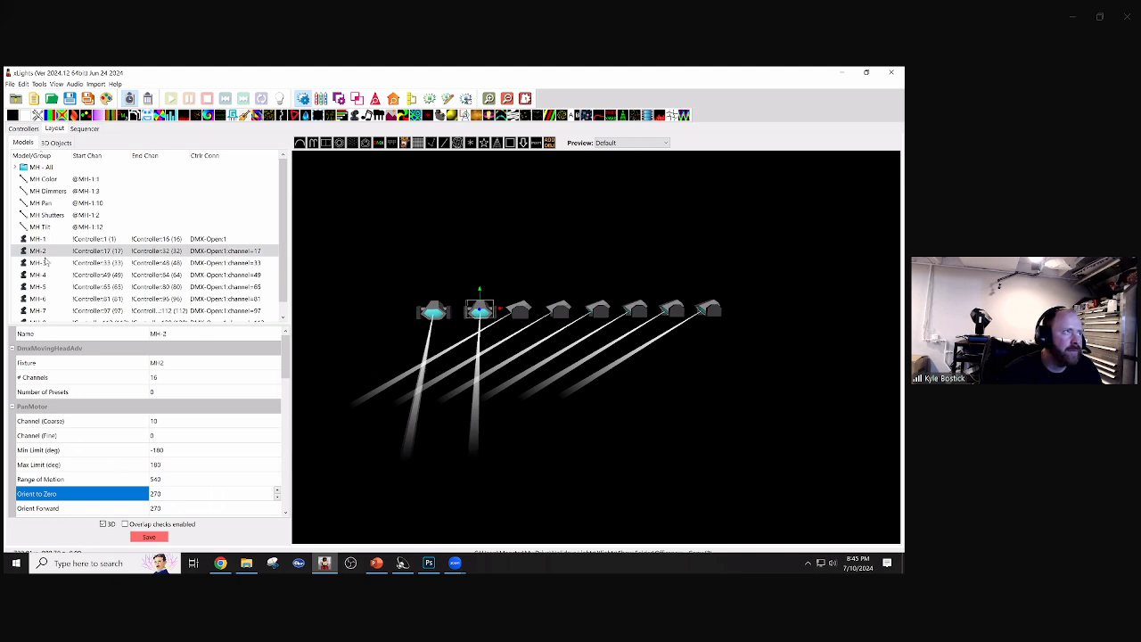
# - Set the pan motor's Orient to Zero value to 270 for MH-3 and MH-4
pyautogui.click(48, 263)
pyautogui.click(179, 494)
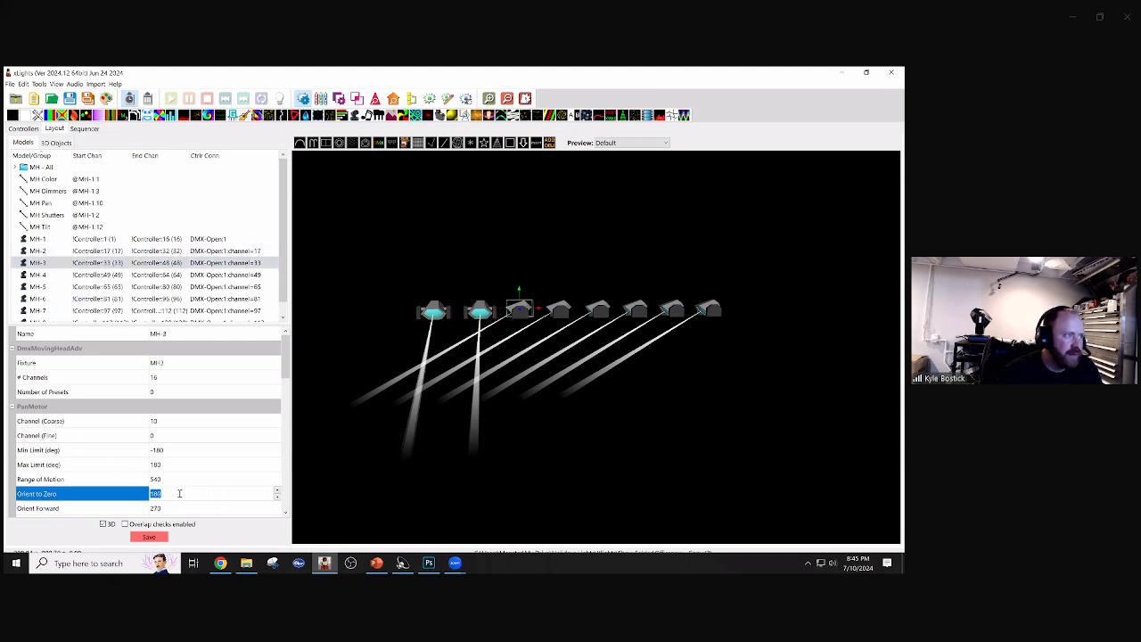
pyautogui.write('270')
pyautogui.press('Return')
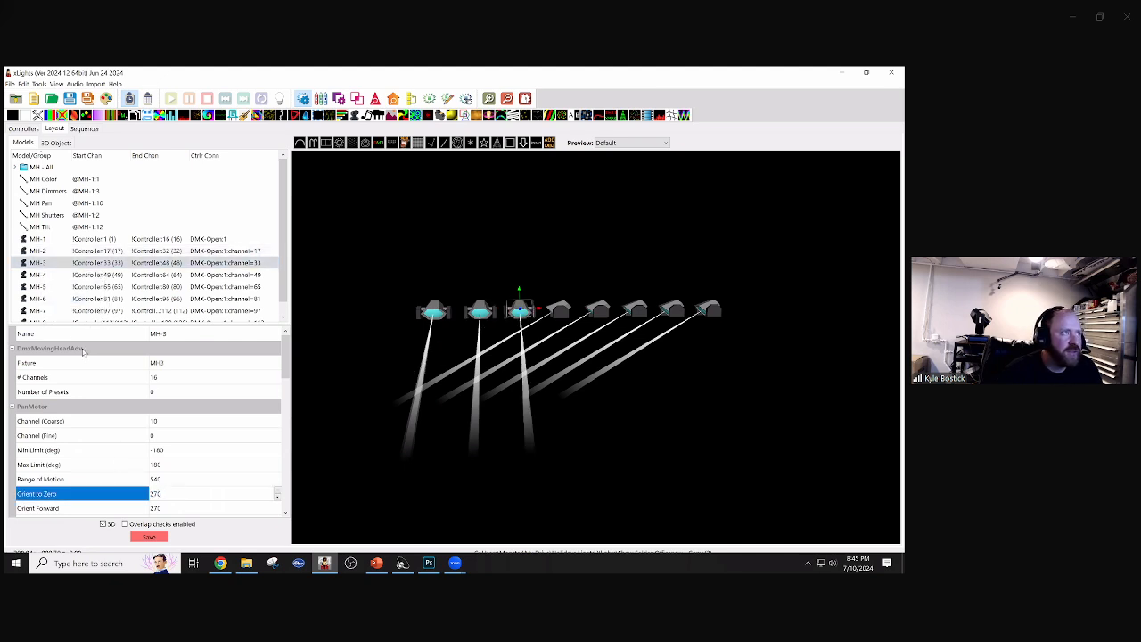
pyautogui.click(51, 274)
pyautogui.click(176, 493)
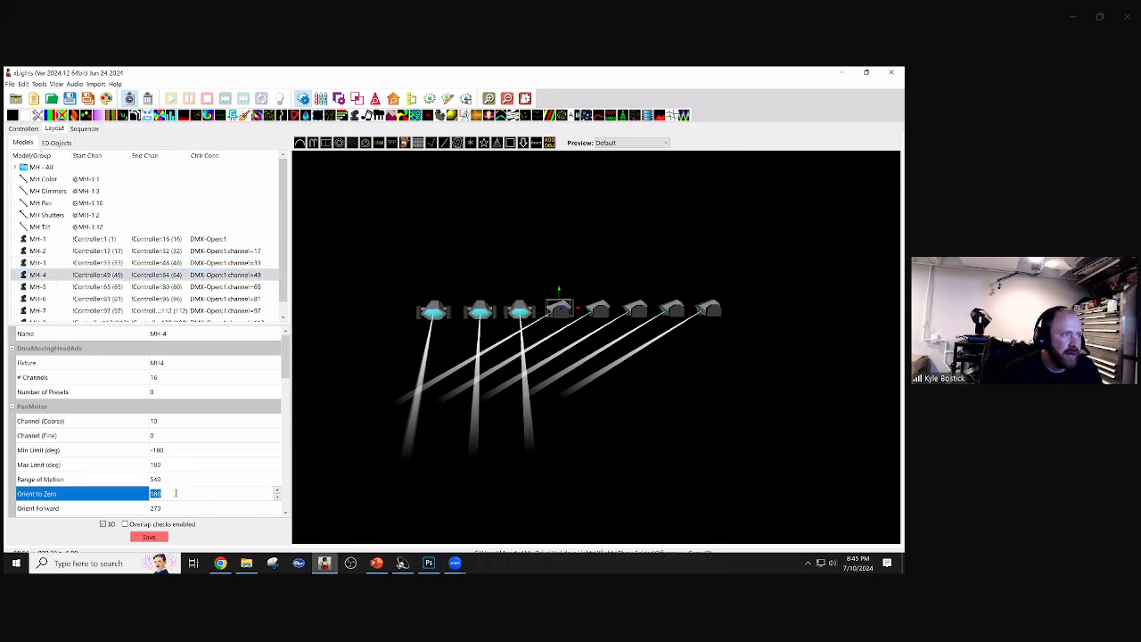
pyautogui.write('270')
pyautogui.press('Return')
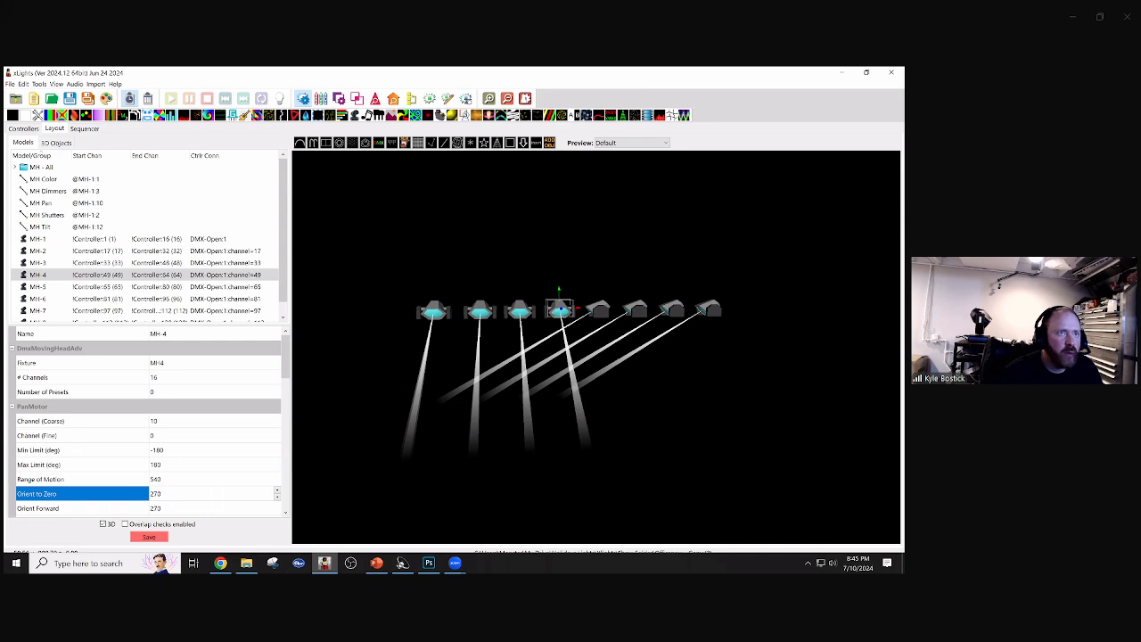
# - Set the pan motor's Orient to Zero value to 270 for MH-5 and MH-6
pyautogui.click(53, 287)
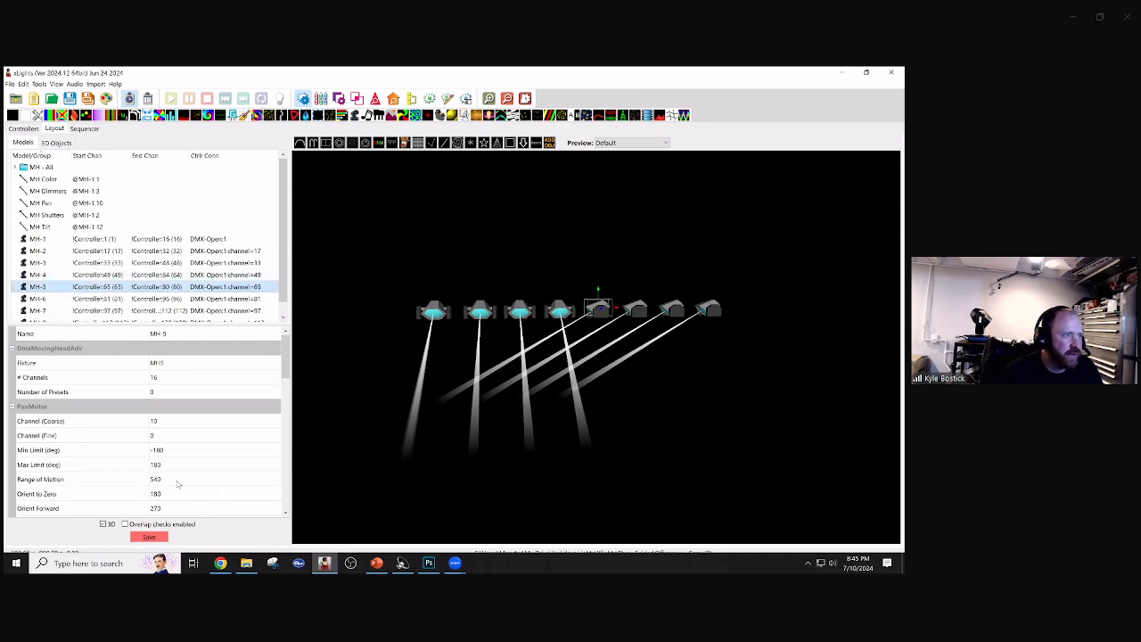
pyautogui.click(177, 494)
pyautogui.write('270')
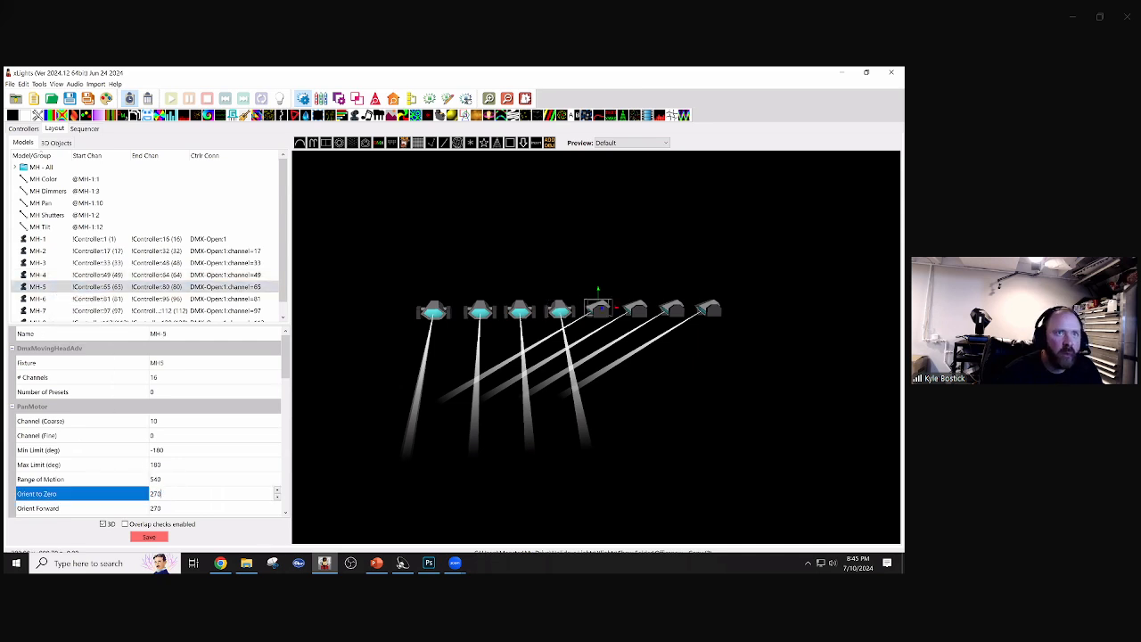
pyautogui.press('Return')
pyautogui.click(59, 299)
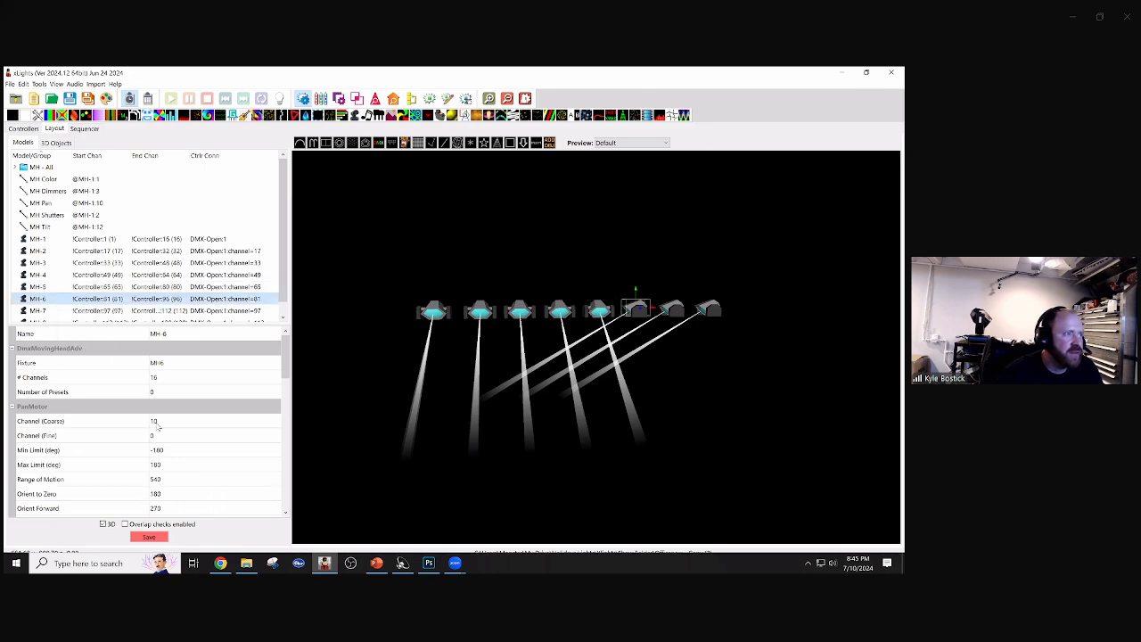
pyautogui.click(180, 492)
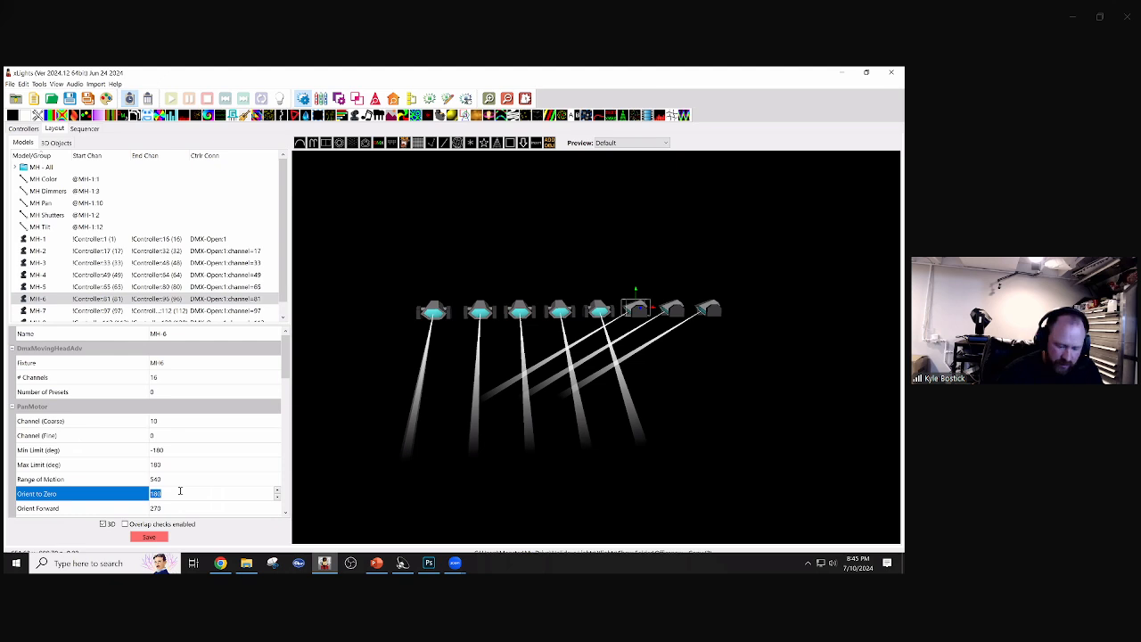
pyautogui.write('270')
pyautogui.press('Return')
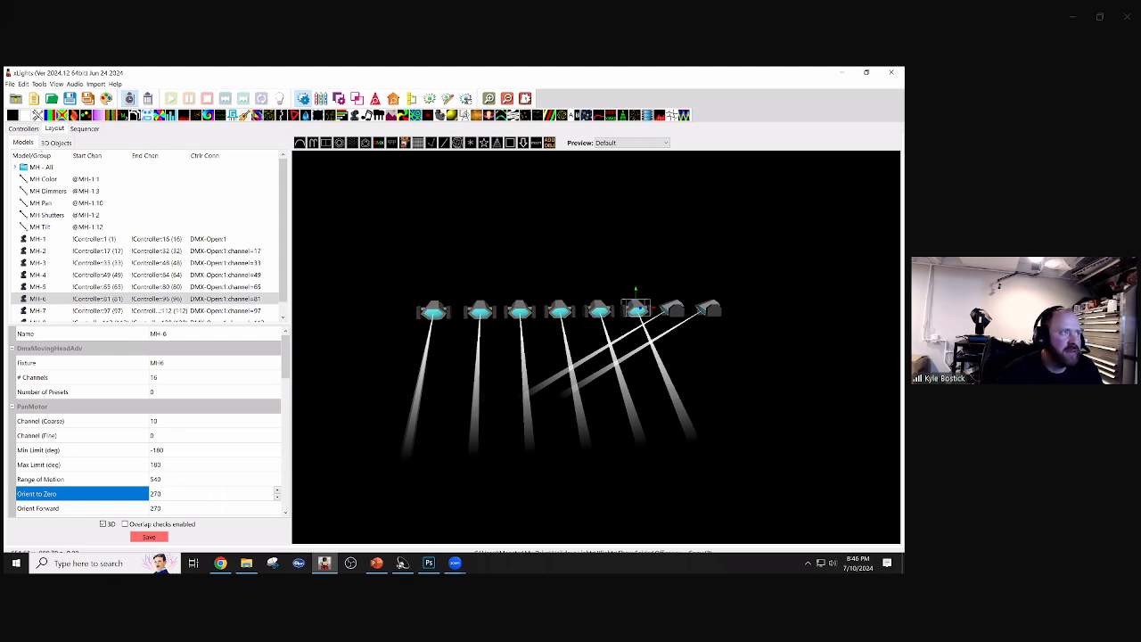
# - Set the pan motor's Orient to Zero value to 270 for MH-7 and MH-8, and save the layout
pyautogui.click(111, 311)
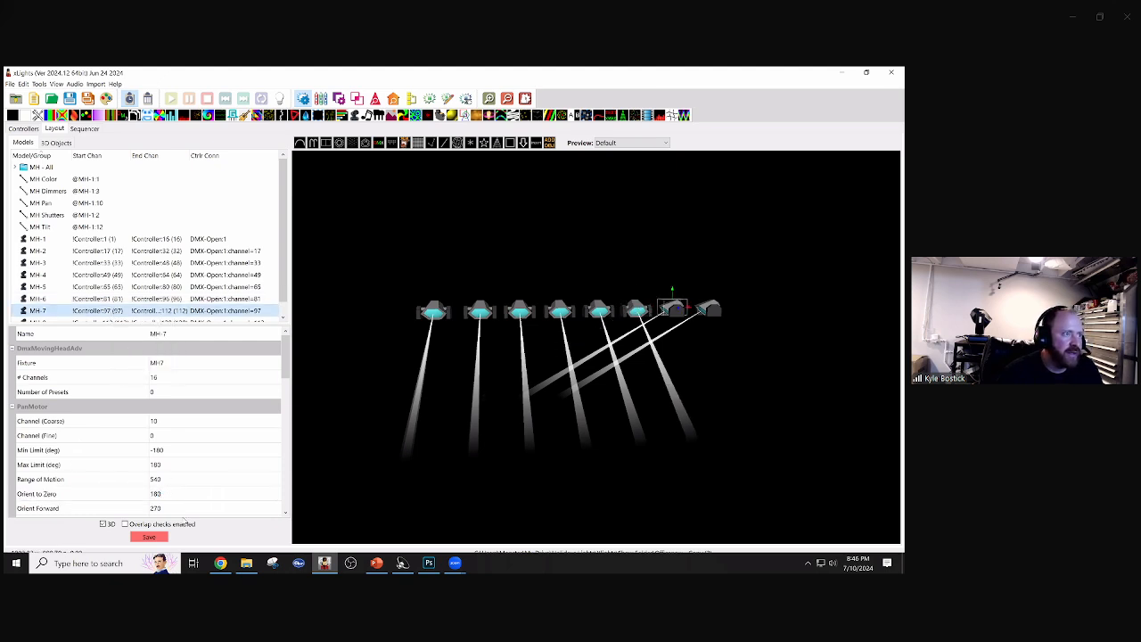
pyautogui.click(179, 493)
pyautogui.write('270')
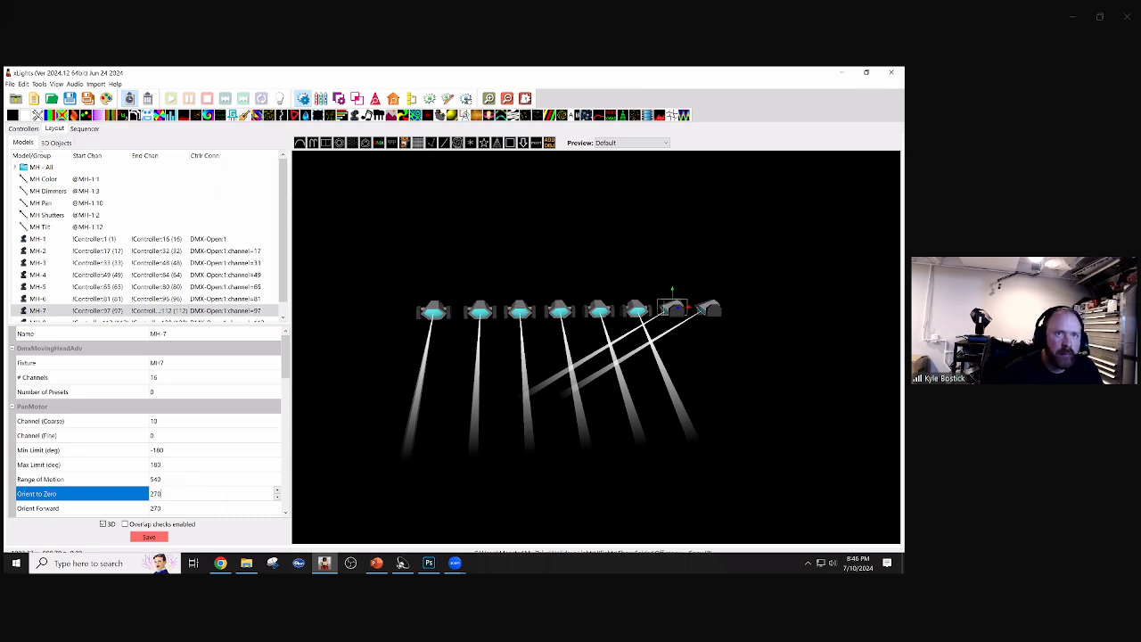
pyautogui.press('Return')
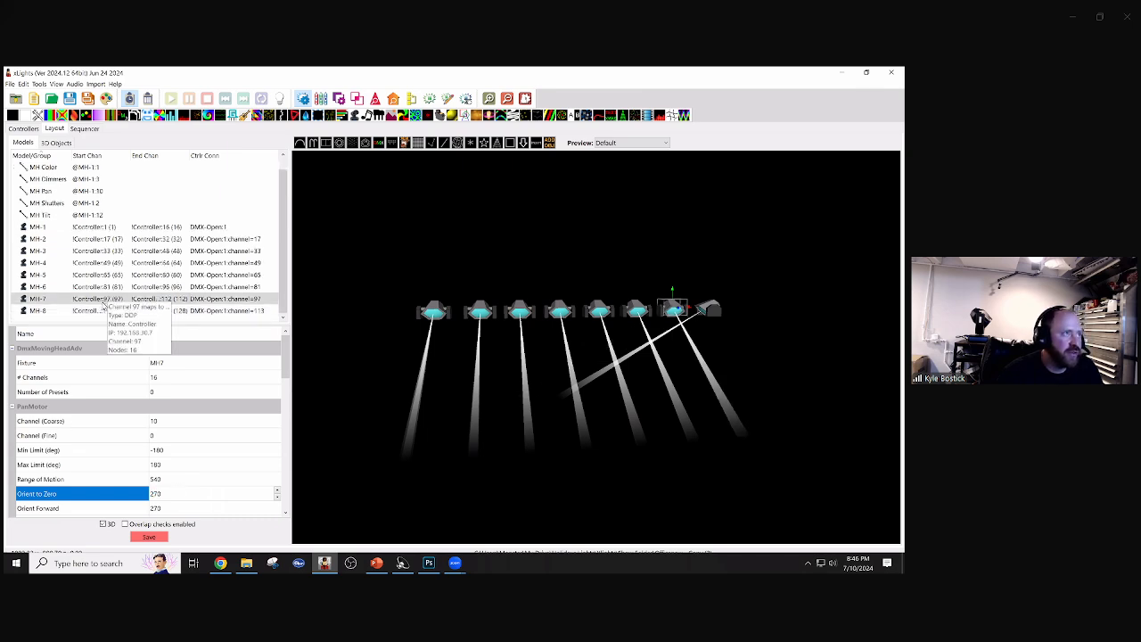
pyautogui.click(102, 319)
pyautogui.click(174, 493)
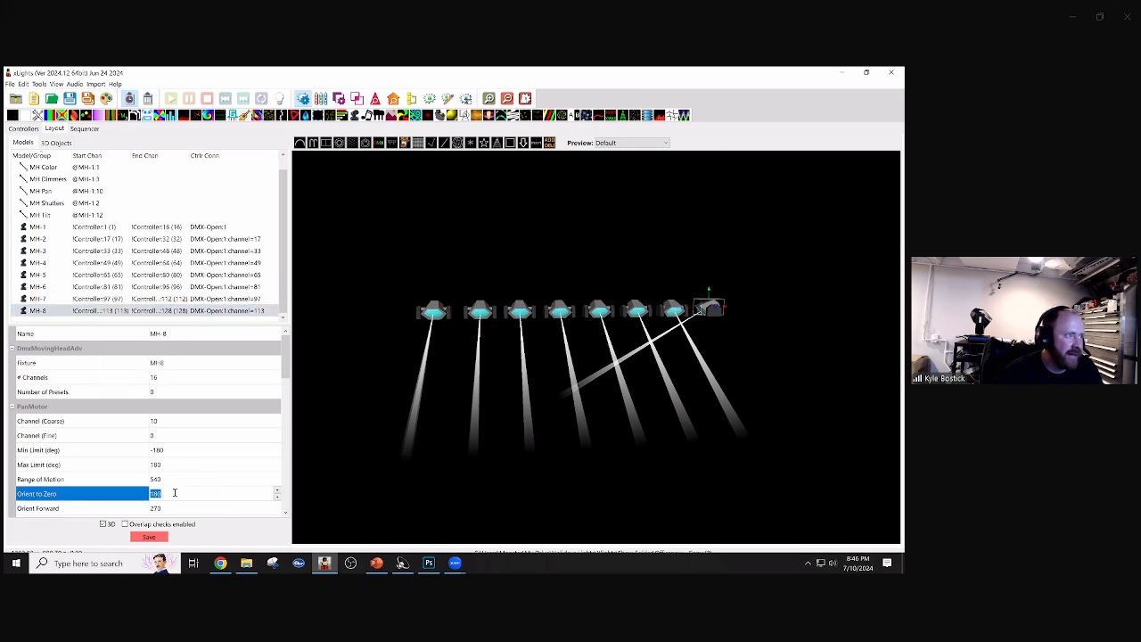
pyautogui.write('270')
pyautogui.press('Return')
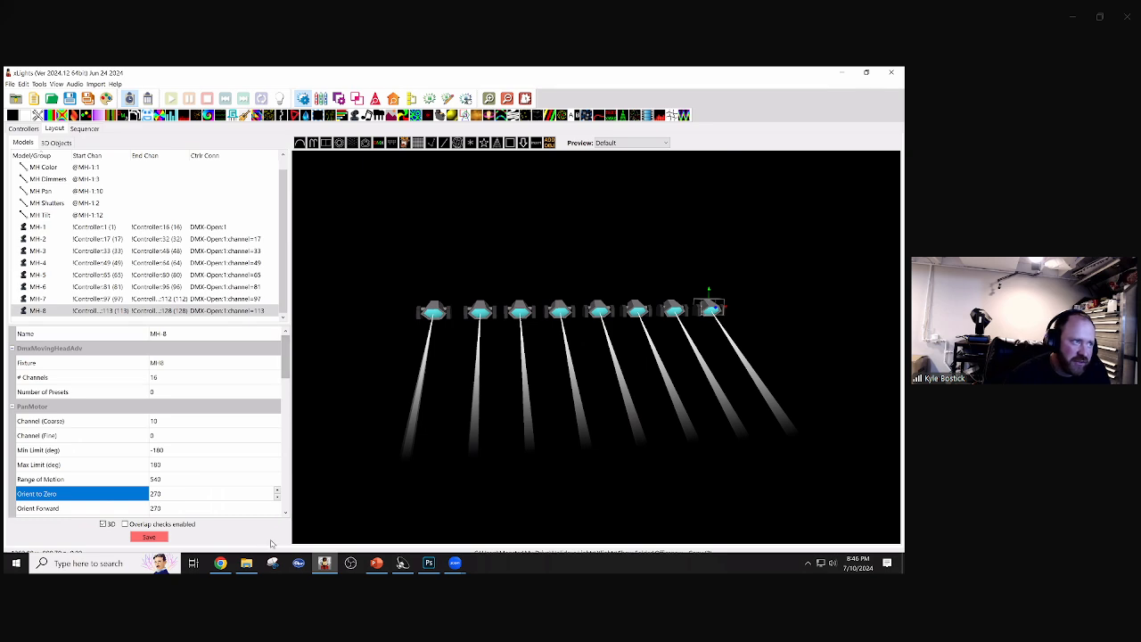
pyautogui.click(150, 537)
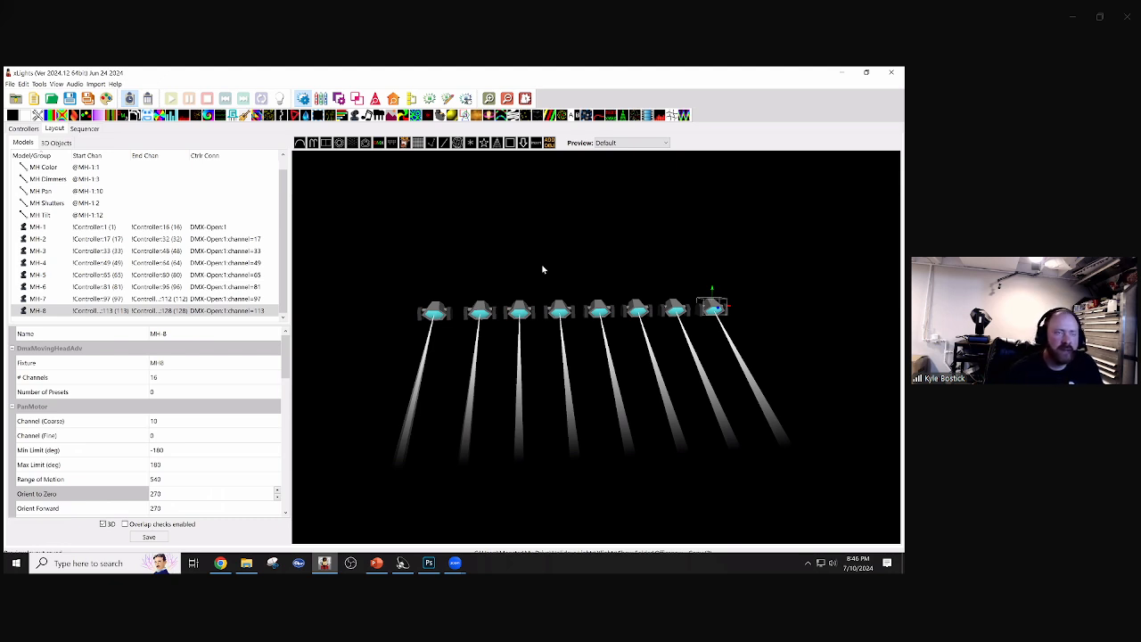
# - In the sequencer, start an effects import from Let It Go - Peyton Parrish HD Layout.zip in My Drive's BFLS Website/Christmas HD 24/Final Copies folder
pyautogui.click(85, 128)
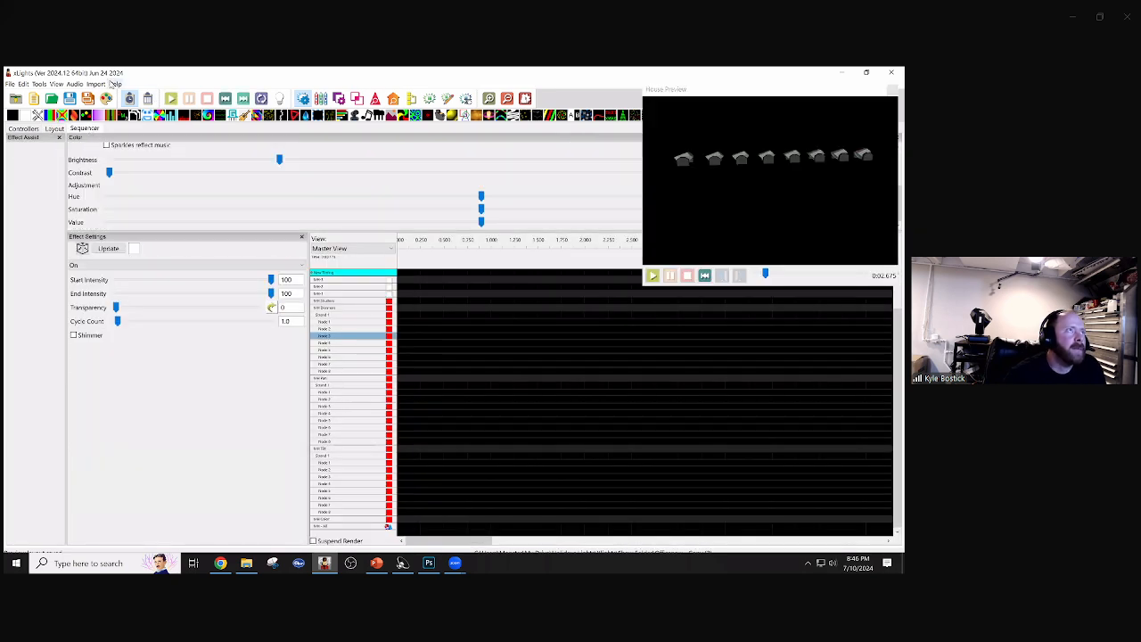
pyautogui.click(98, 84)
pyautogui.click(115, 94)
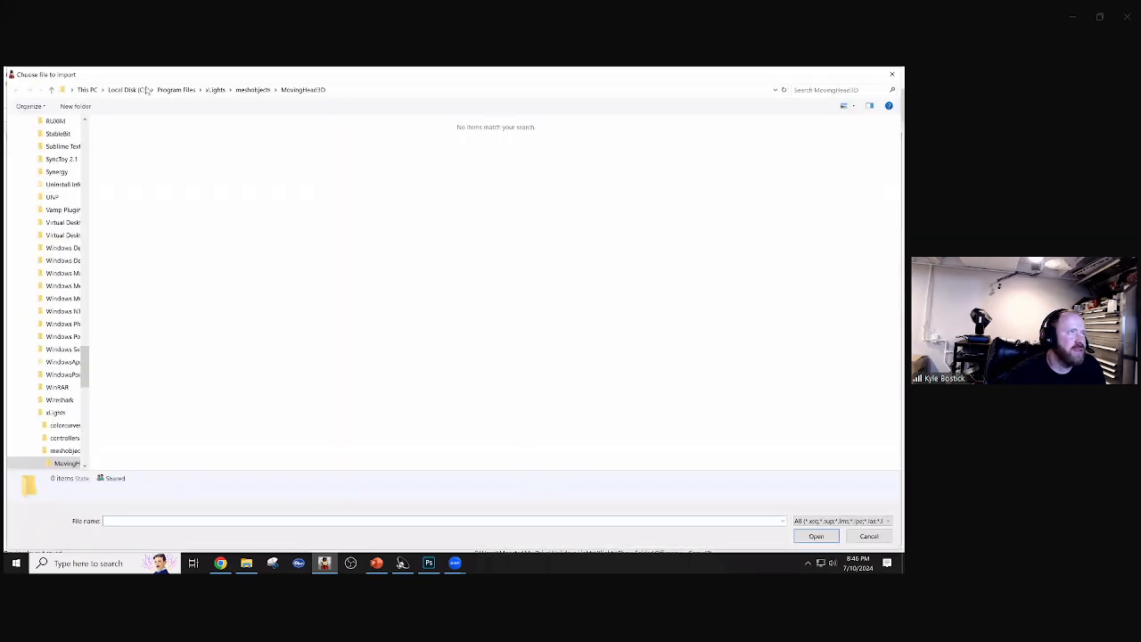
pyautogui.click(129, 89)
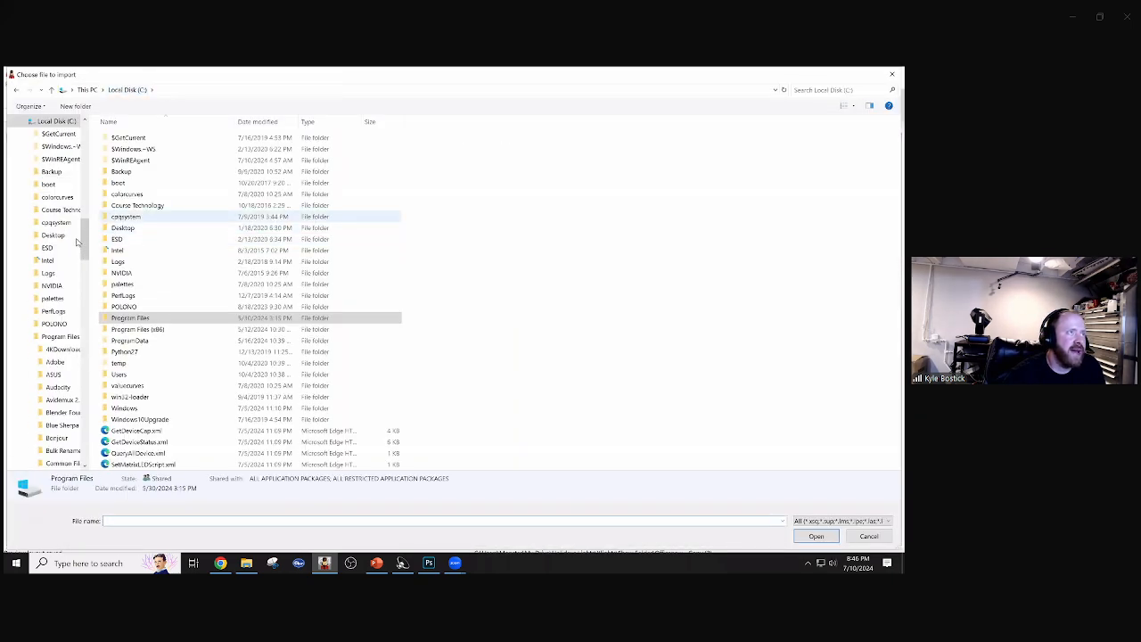
pyautogui.scroll(20, 60, 175)
pyautogui.click(57, 187)
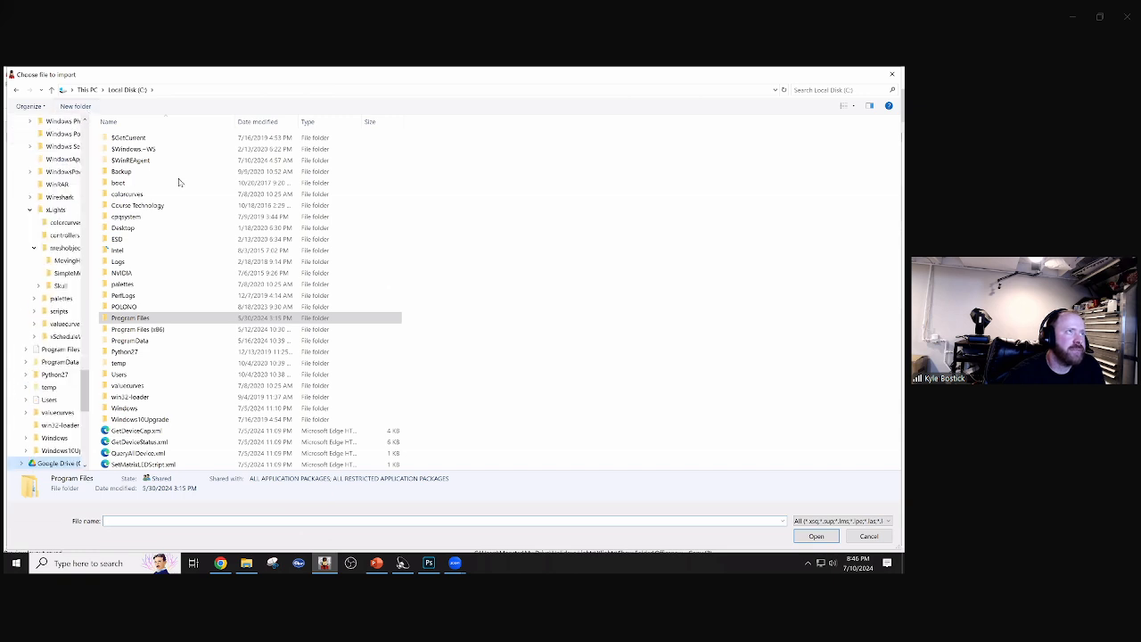
pyautogui.doubleClick(125, 171)
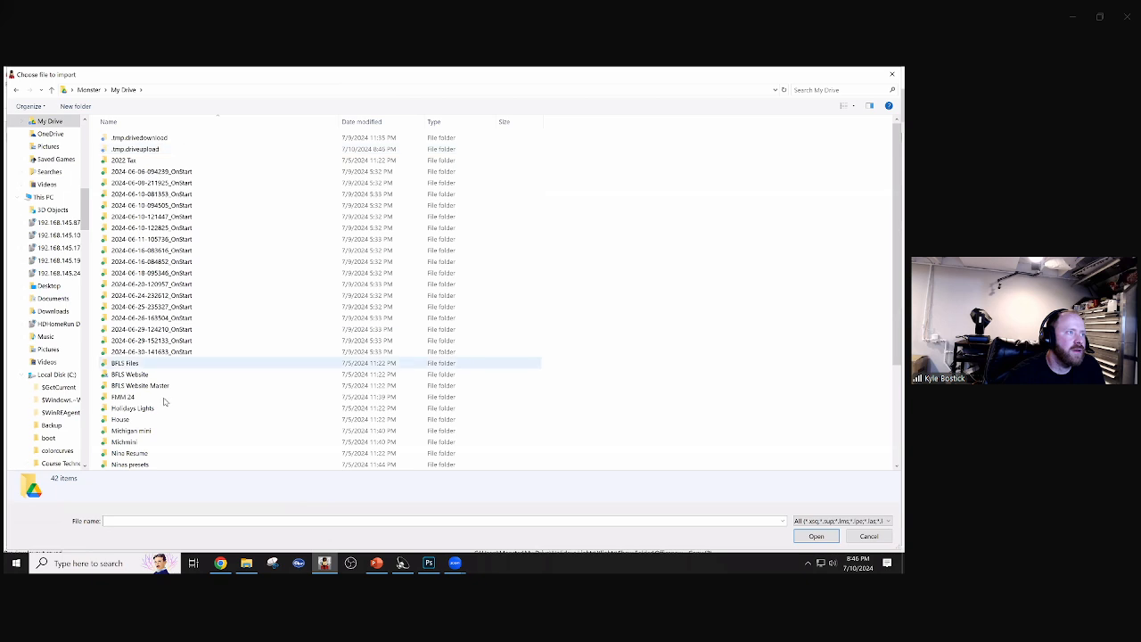
pyautogui.doubleClick(158, 375)
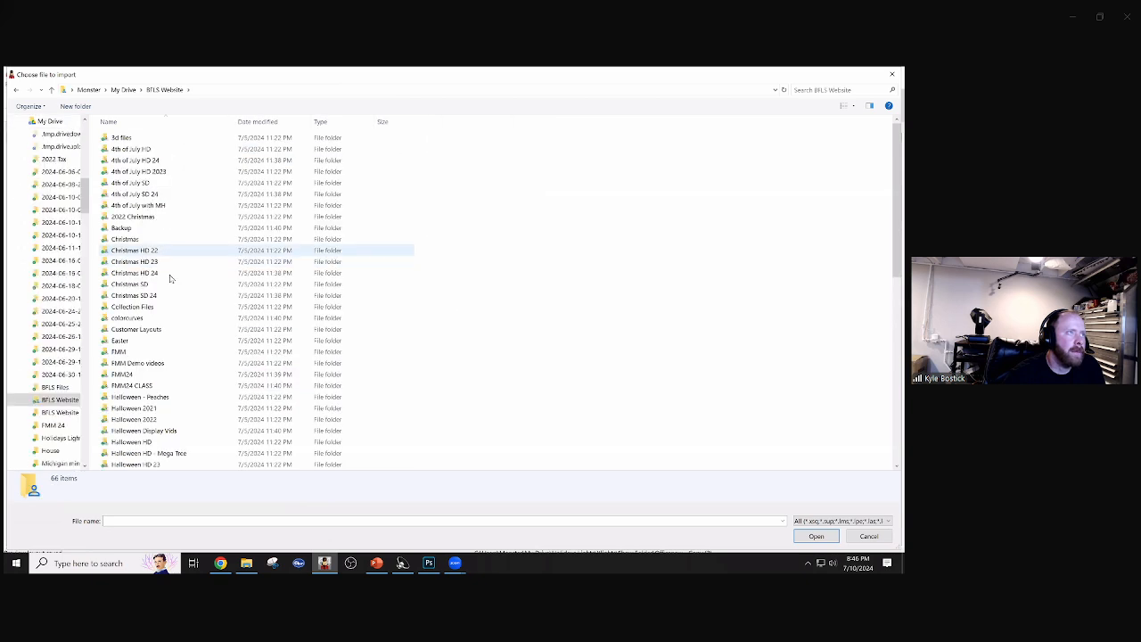
pyautogui.doubleClick(136, 272)
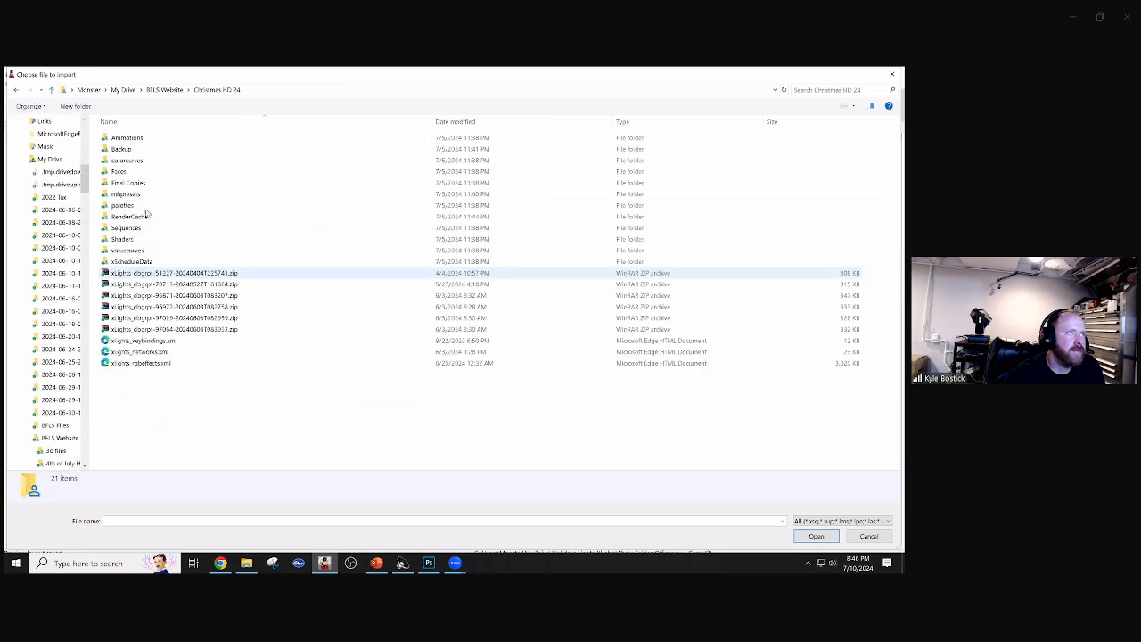
pyautogui.doubleClick(129, 182)
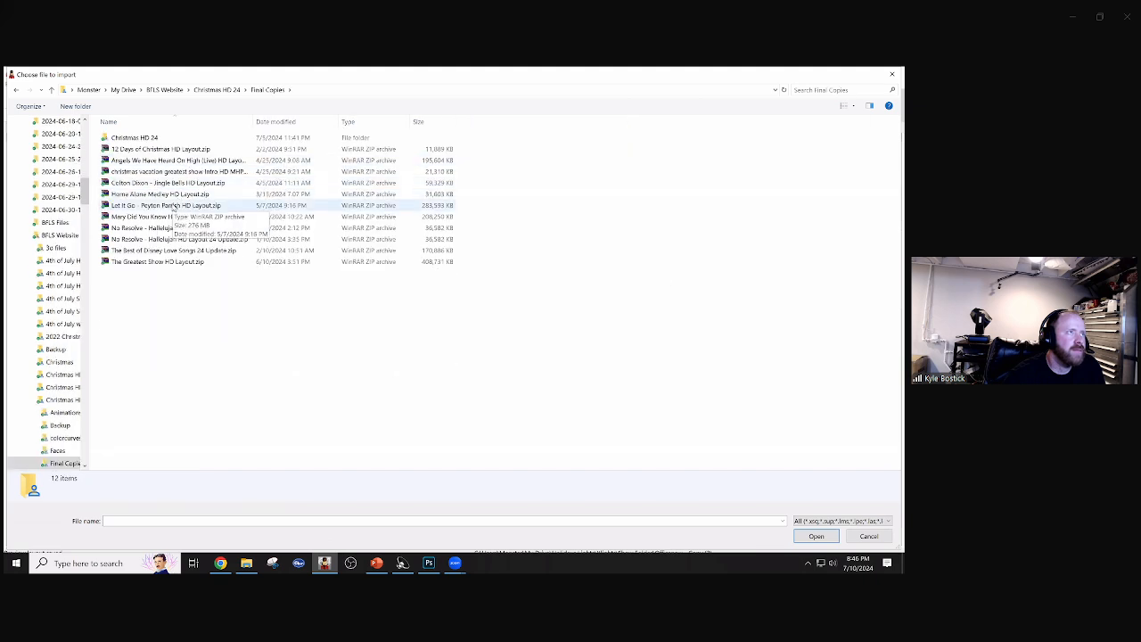
pyautogui.click(169, 206)
pyautogui.click(816, 536)
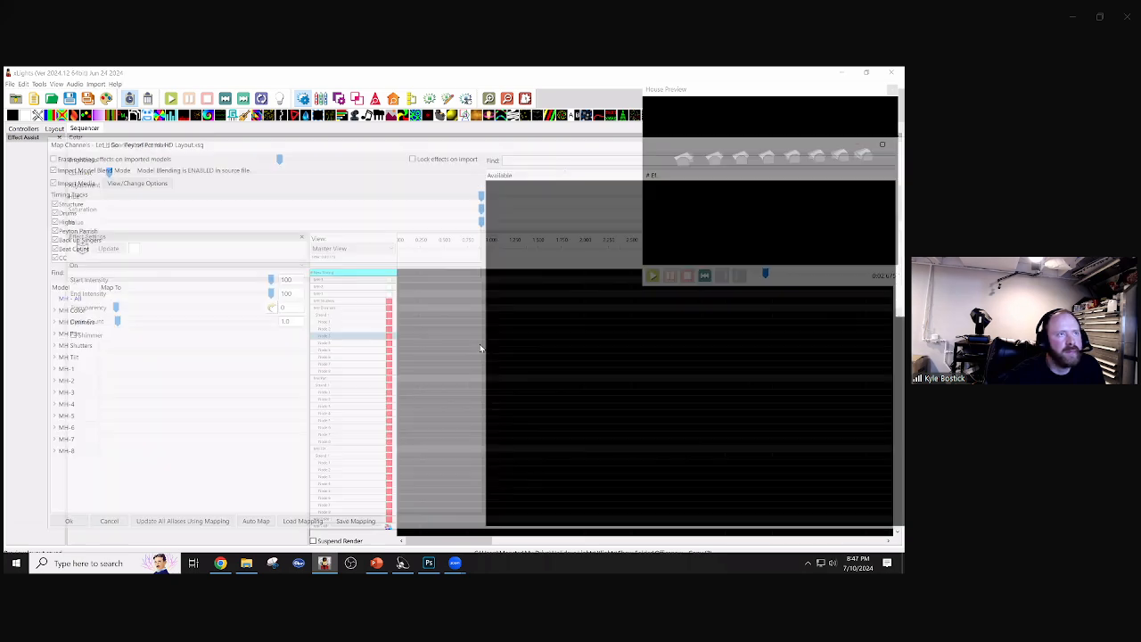
# - Map the available MH Dimmers/Strand 1 and its Nodes 1 to 5 to the matching strand and nodes of the MH Dimmers model
pyautogui.scroll(-18, 555, 342)
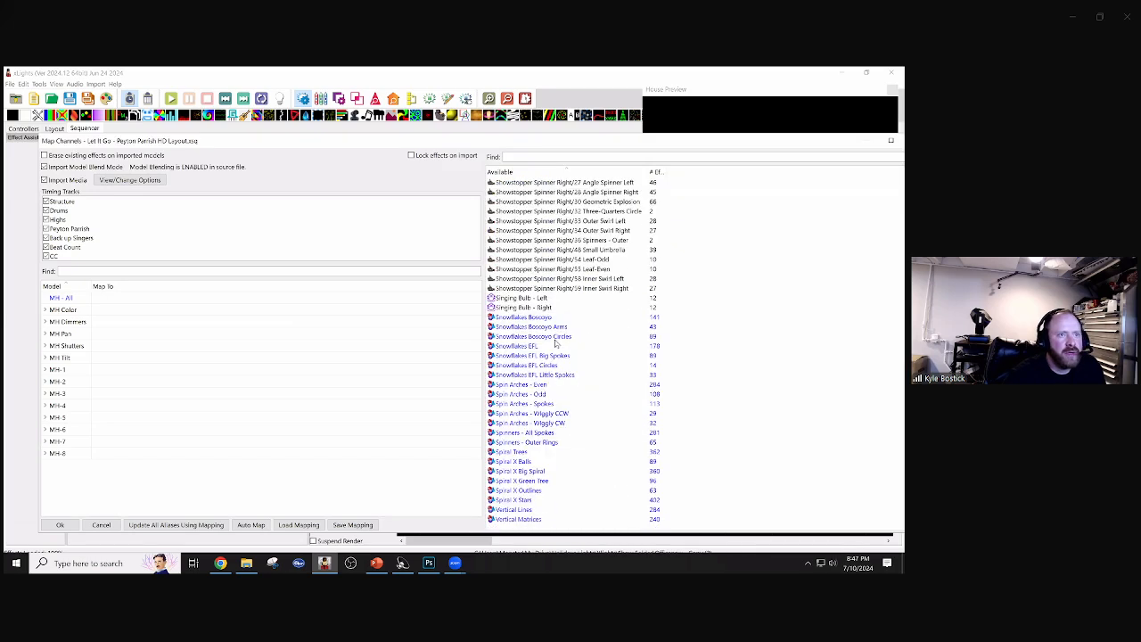
pyautogui.scroll(20, 555, 341)
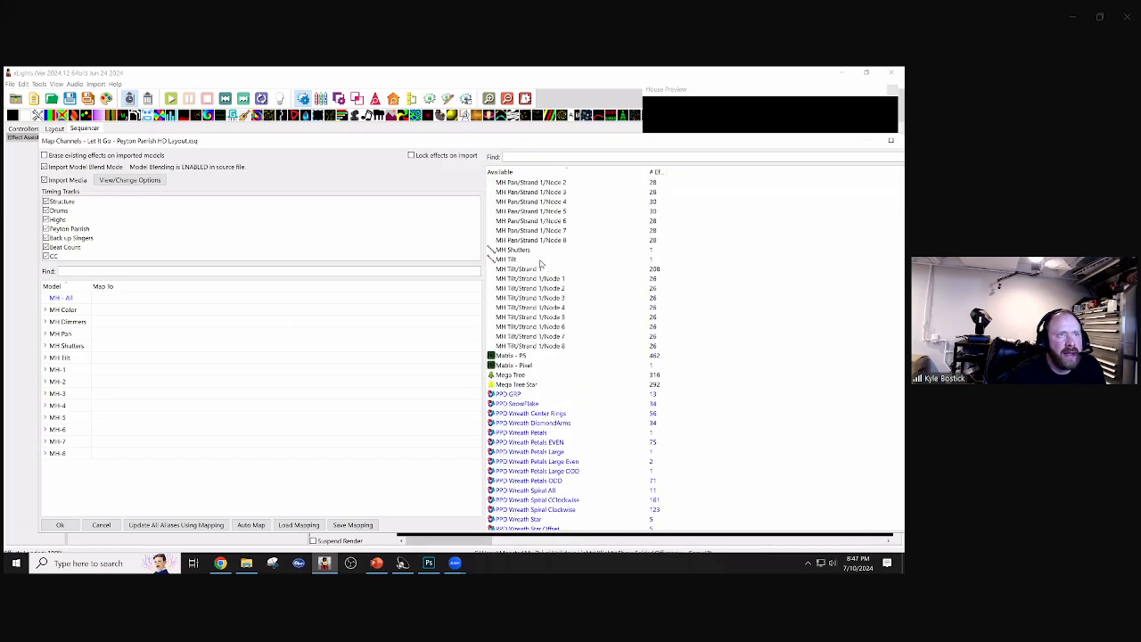
pyautogui.scroll(5, 544, 327)
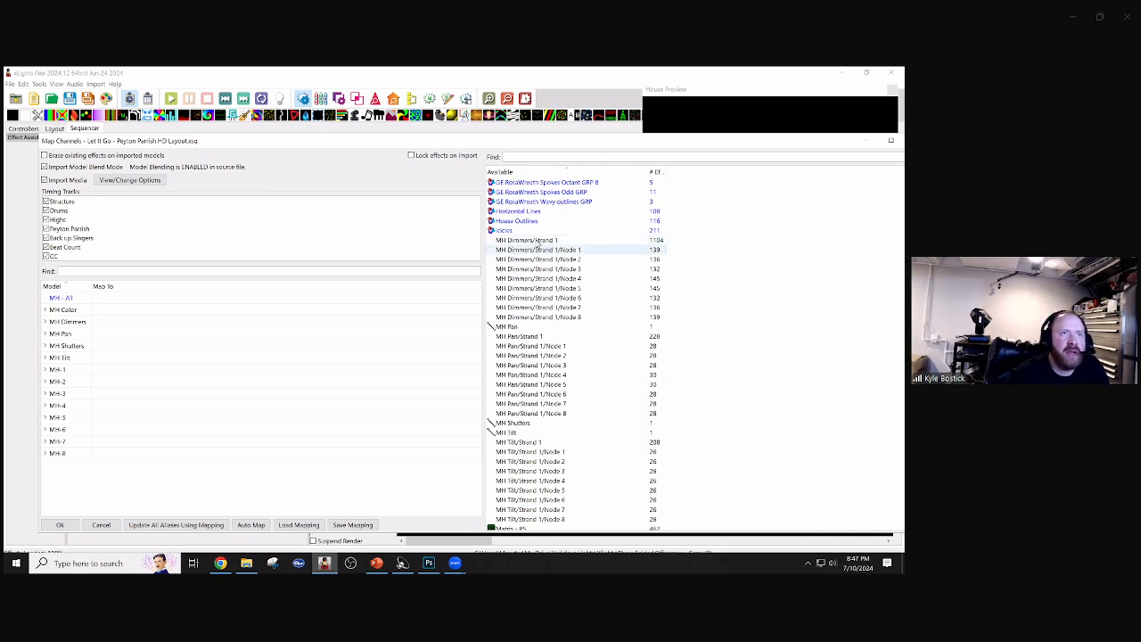
pyautogui.click(45, 324)
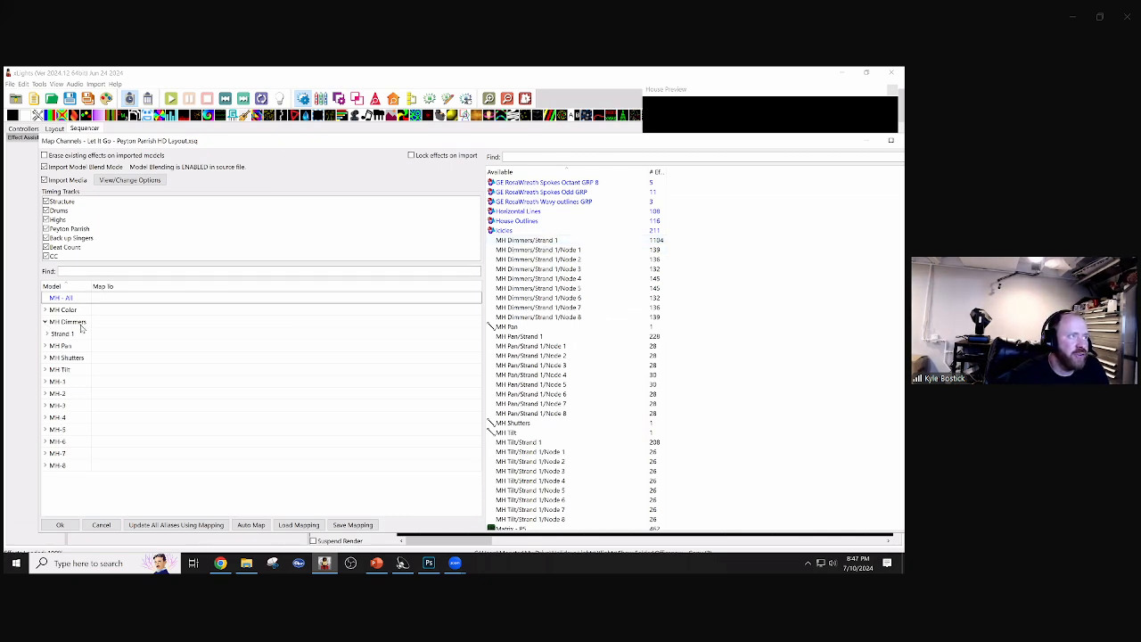
pyautogui.click(47, 335)
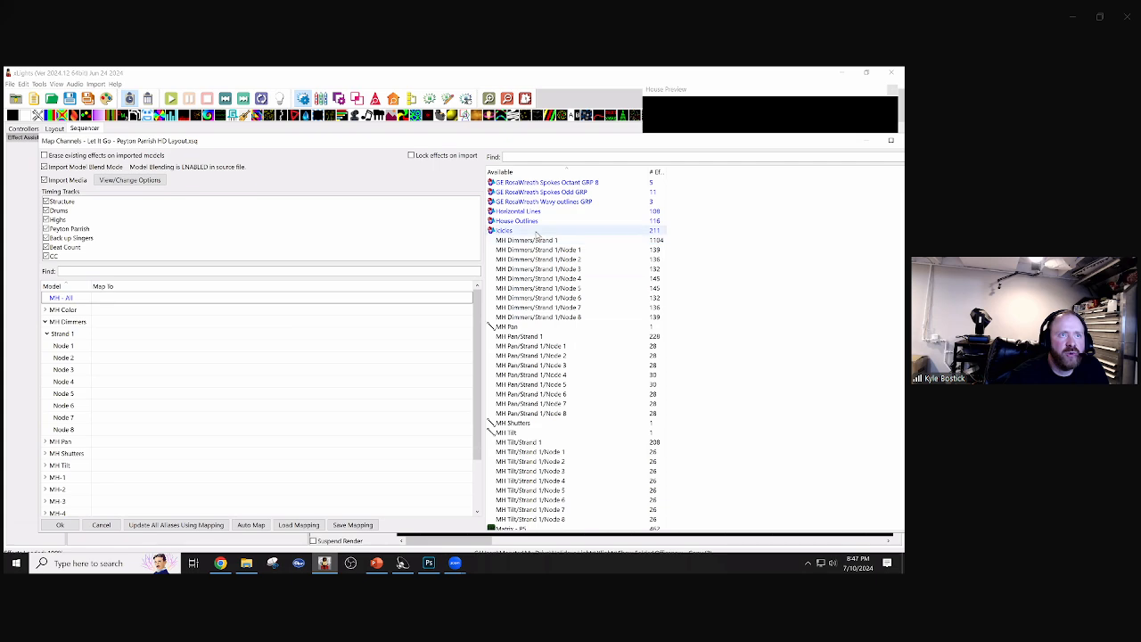
pyautogui.moveTo(535, 241); pyautogui.dragTo(163, 333)
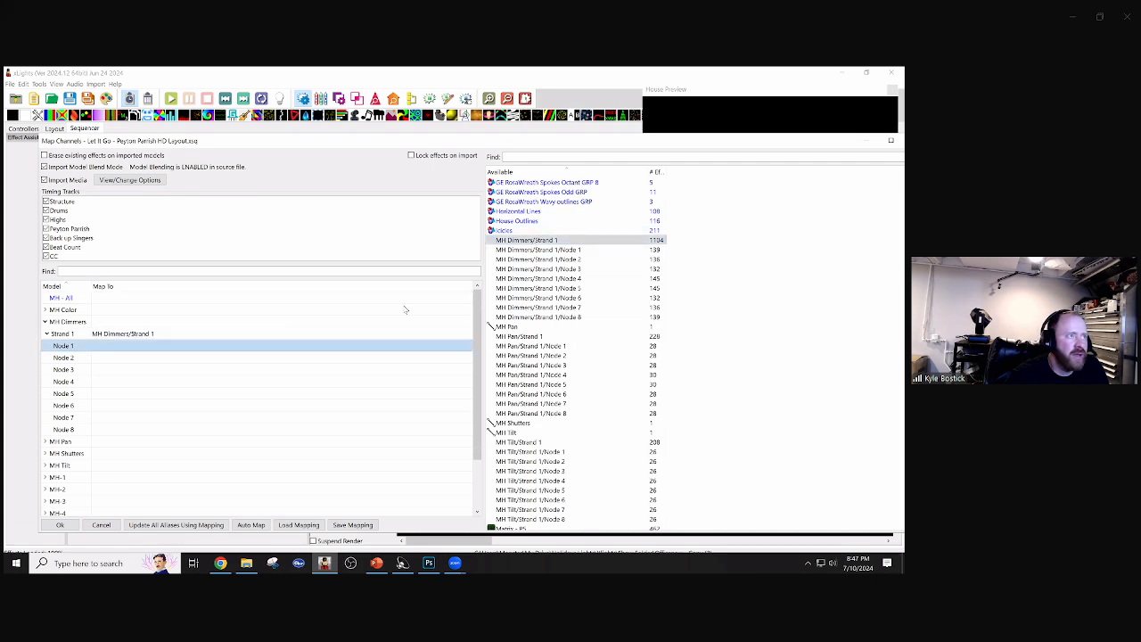
pyautogui.moveTo(293, 326); pyautogui.dragTo(141, 349)
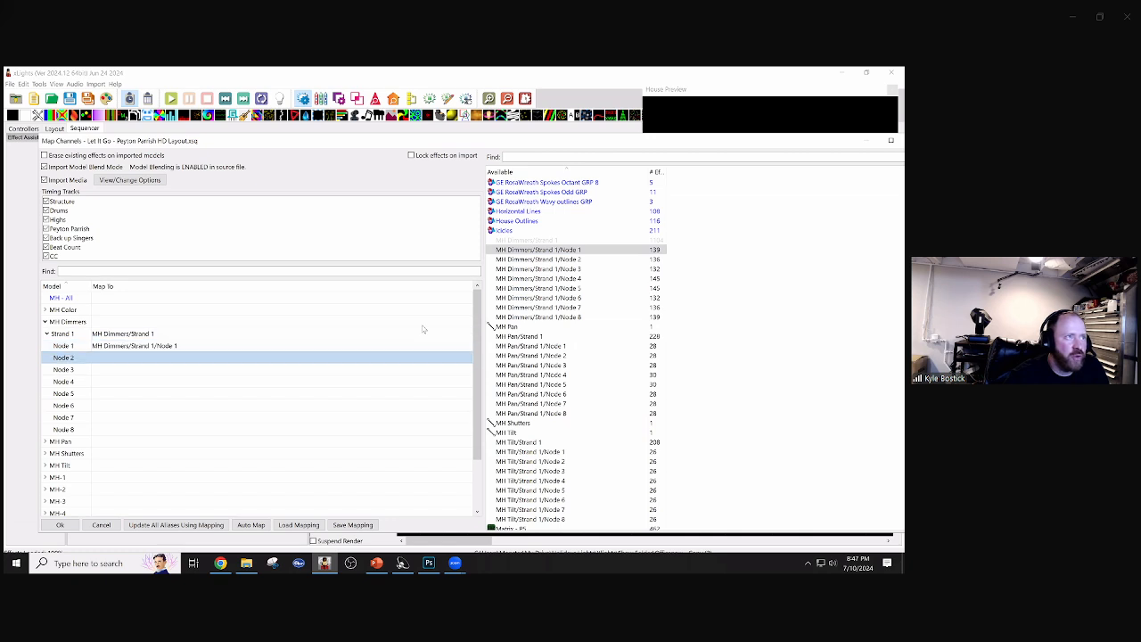
pyautogui.moveTo(553, 260); pyautogui.dragTo(187, 360)
pyautogui.moveTo(544, 271); pyautogui.dragTo(178, 369)
pyautogui.moveTo(535, 279); pyautogui.dragTo(209, 382)
pyautogui.moveTo(543, 290); pyautogui.dragTo(185, 397)
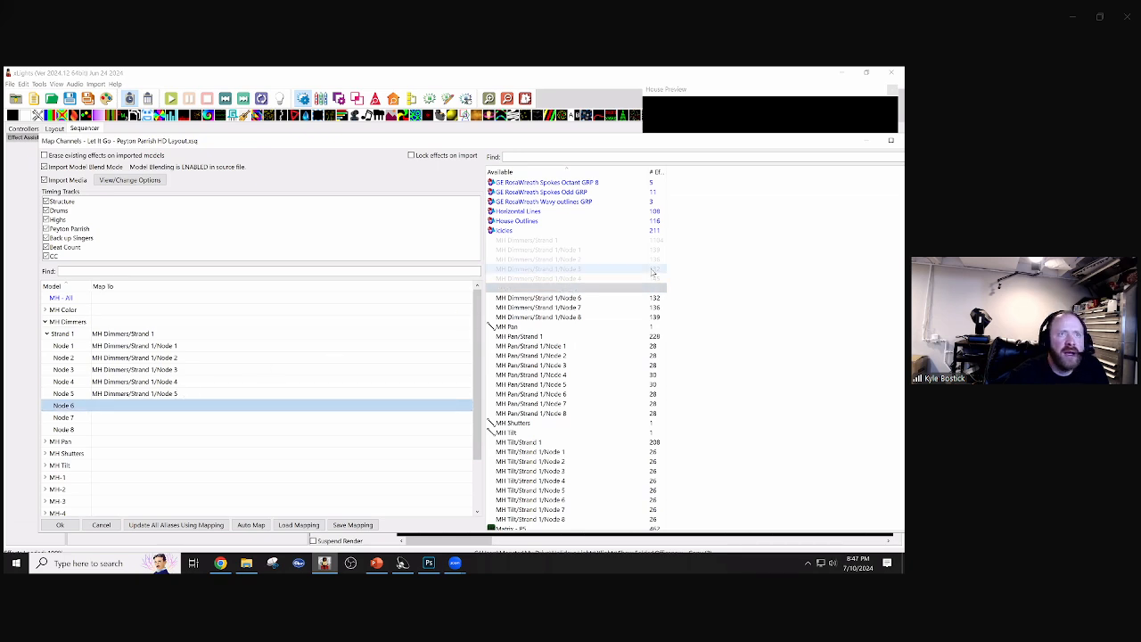
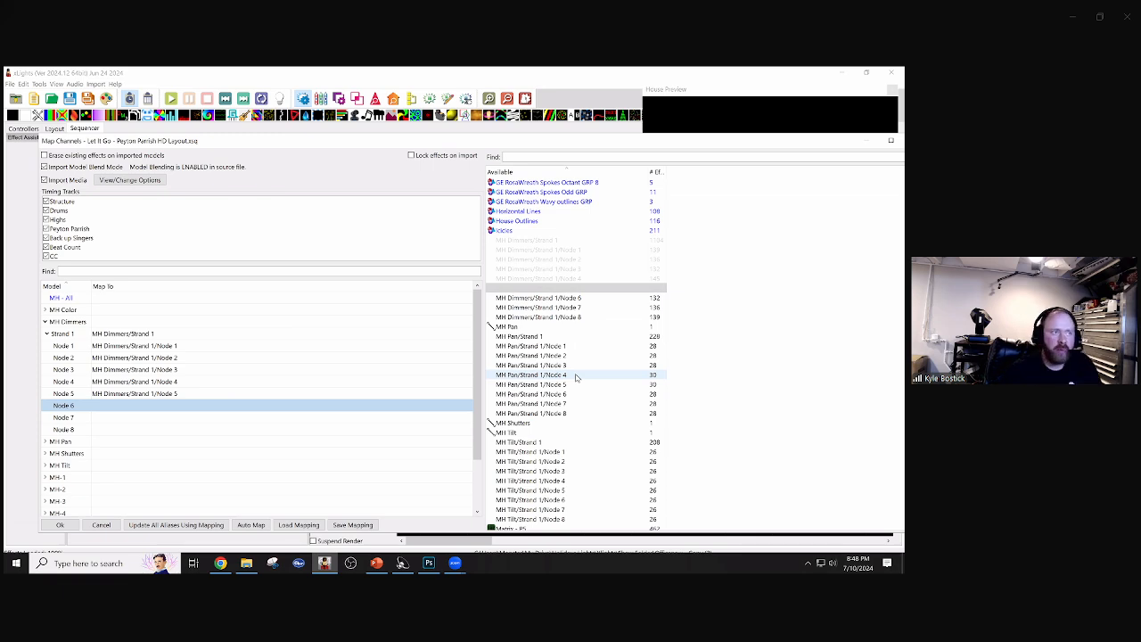
# - Auto-map the remaining moving head channels and import the mapped effects into the sequence
pyautogui.click(264, 524)
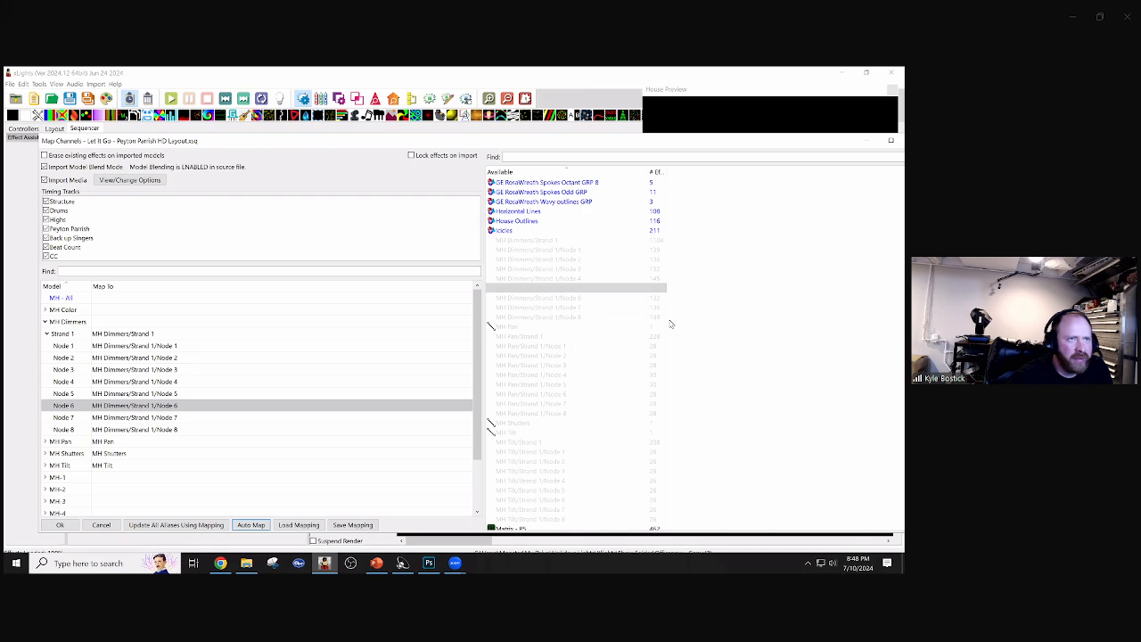
pyautogui.click(60, 526)
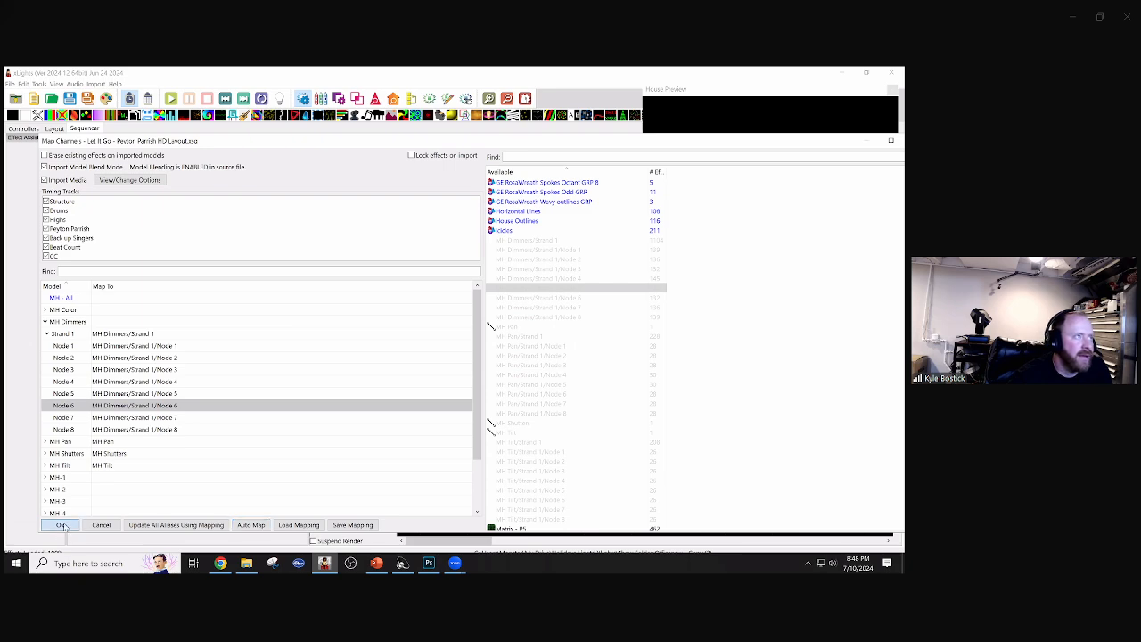
pyautogui.click(548, 338)
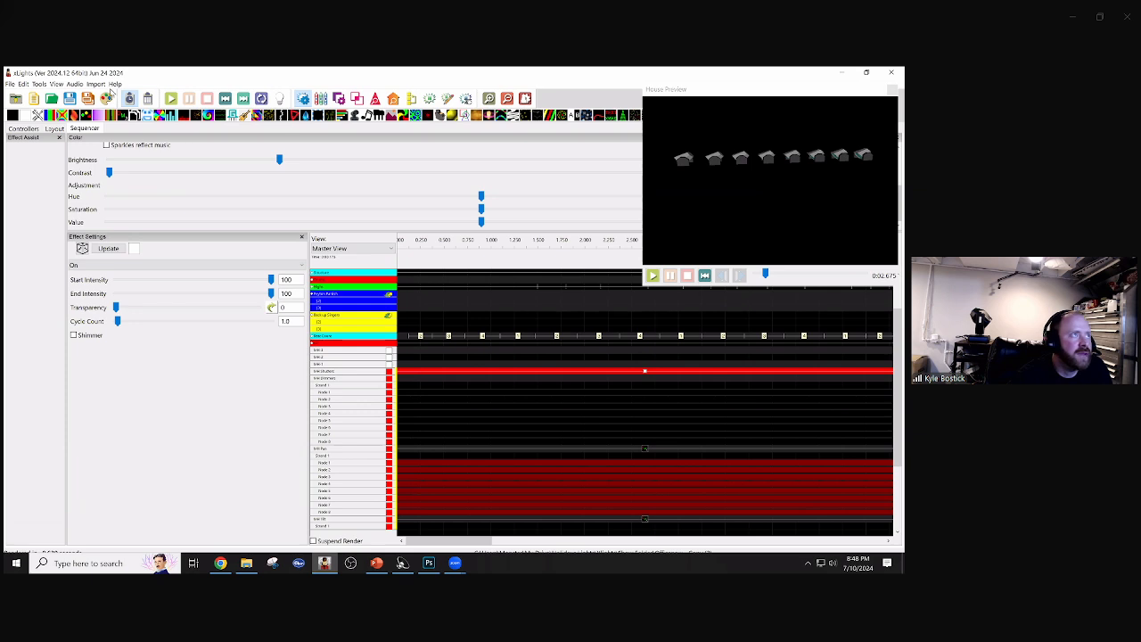
# - Set the audio playback volume to Silent and move the House Preview window off the later part of the timeline
pyautogui.click(74, 84)
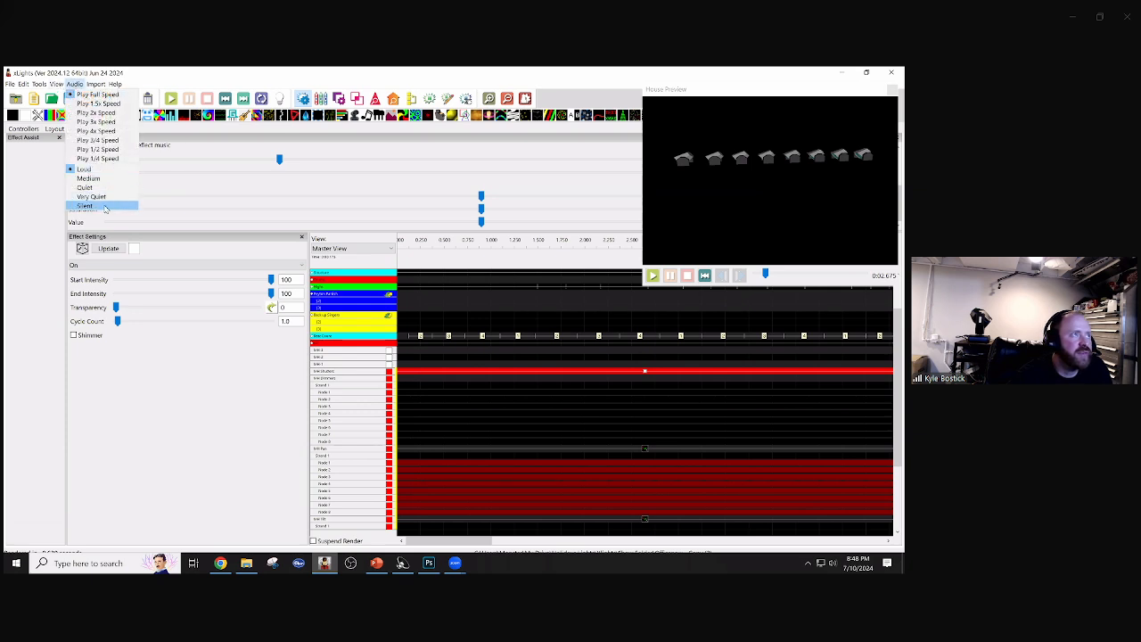
pyautogui.click(104, 206)
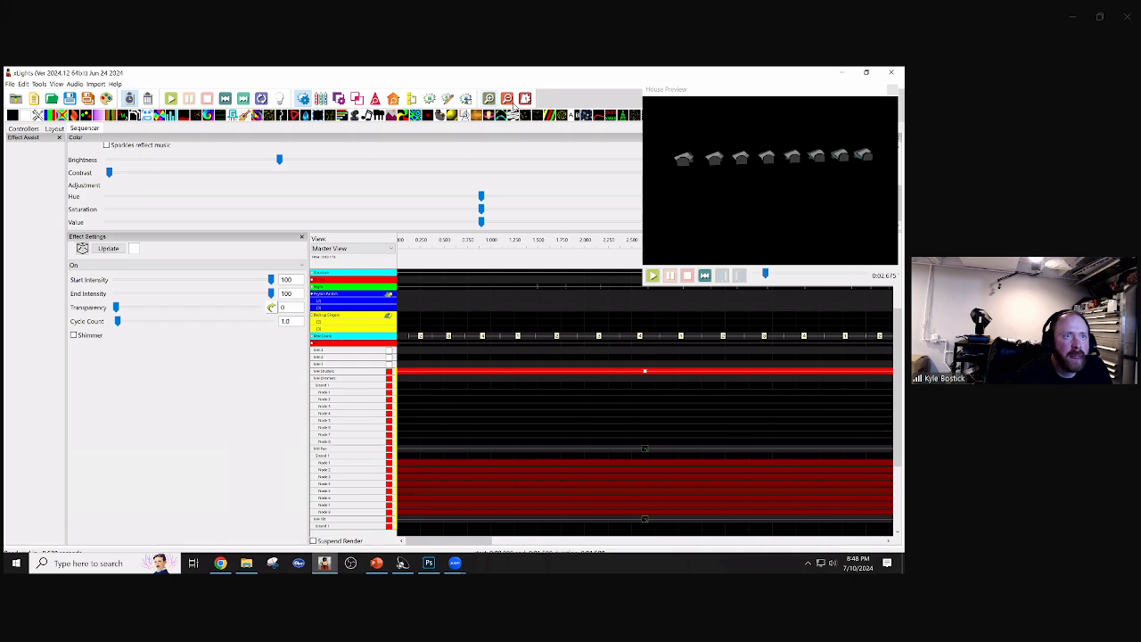
pyautogui.moveTo(514, 106); pyautogui.dragTo(538, 417)
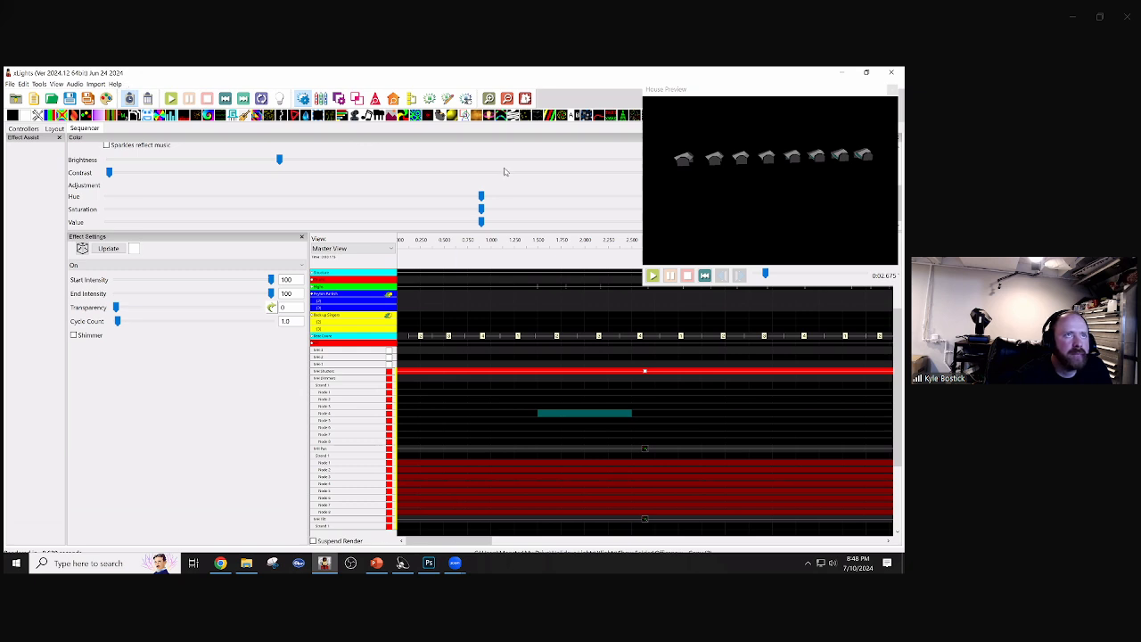
pyautogui.click(508, 98)
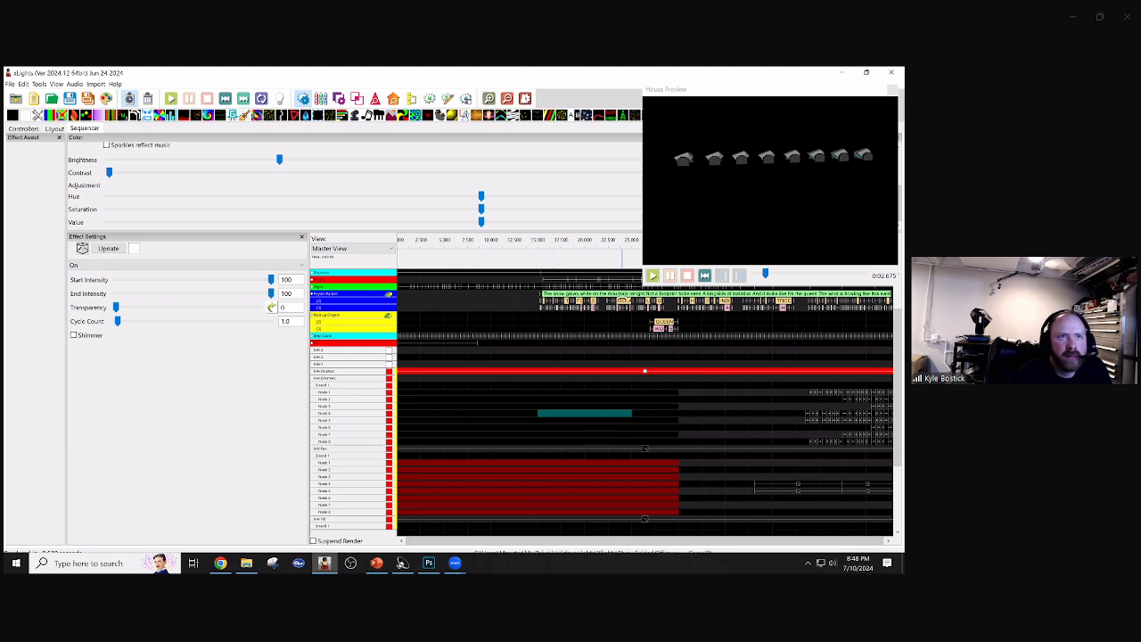
pyautogui.moveTo(787, 90); pyautogui.dragTo(571, 98)
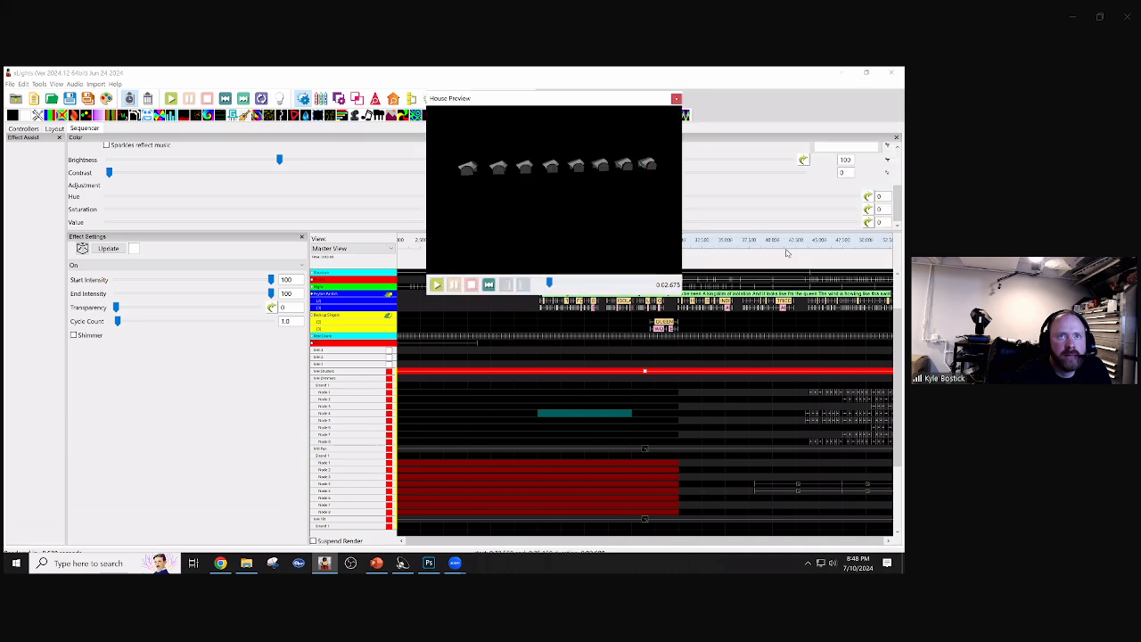
# - Change the sequence type from Animation to Media in the sequence settings
pyautogui.click(10, 84)
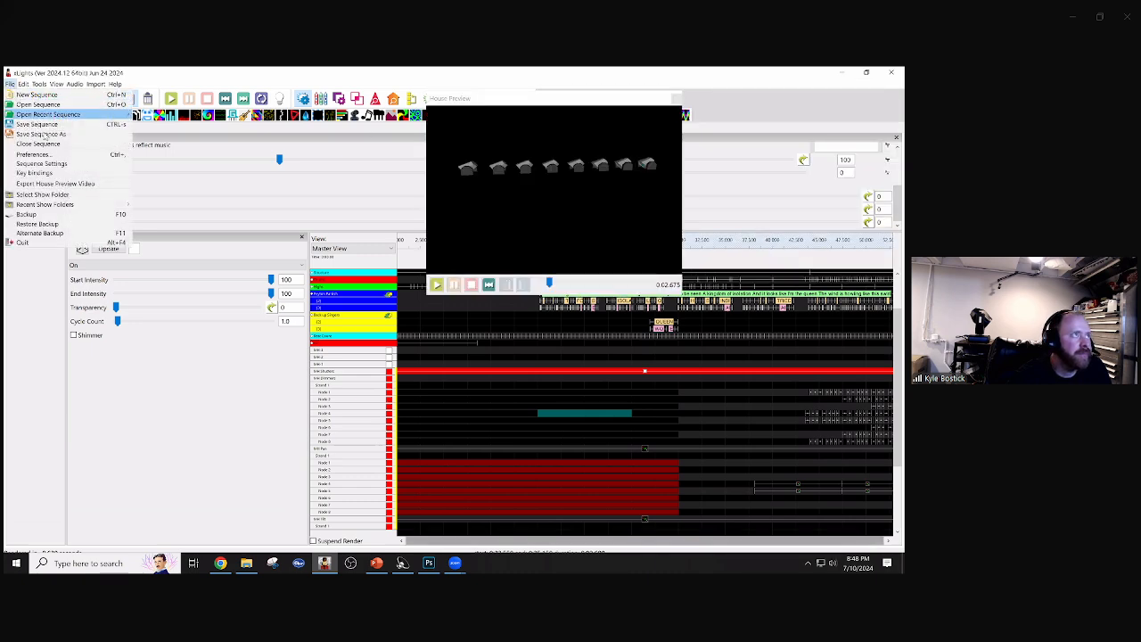
pyautogui.click(44, 164)
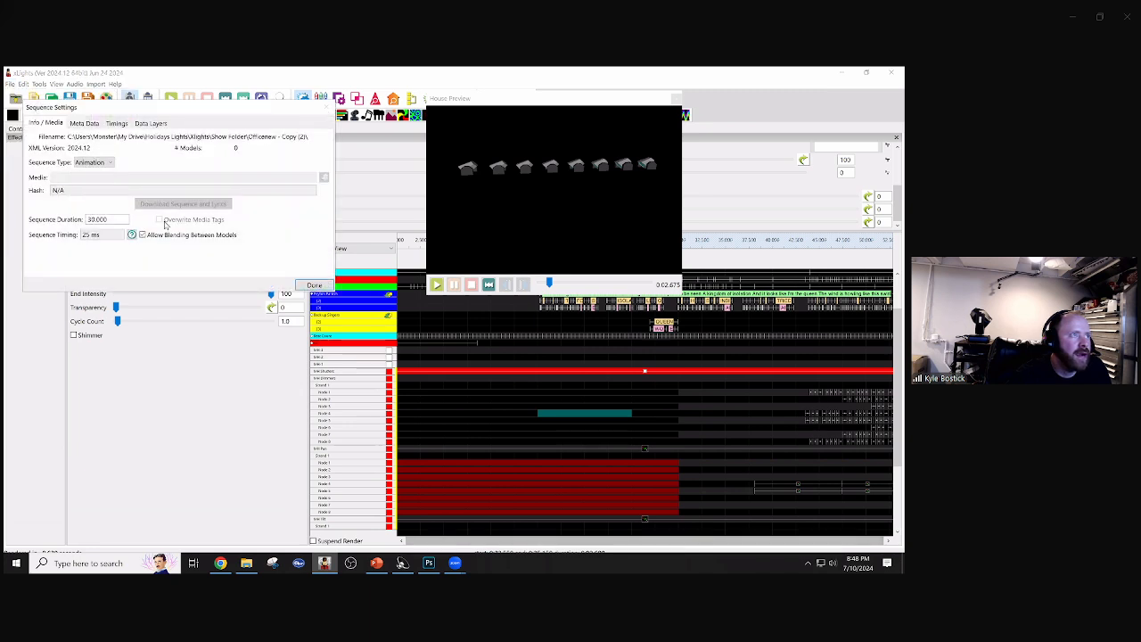
pyautogui.click(92, 162)
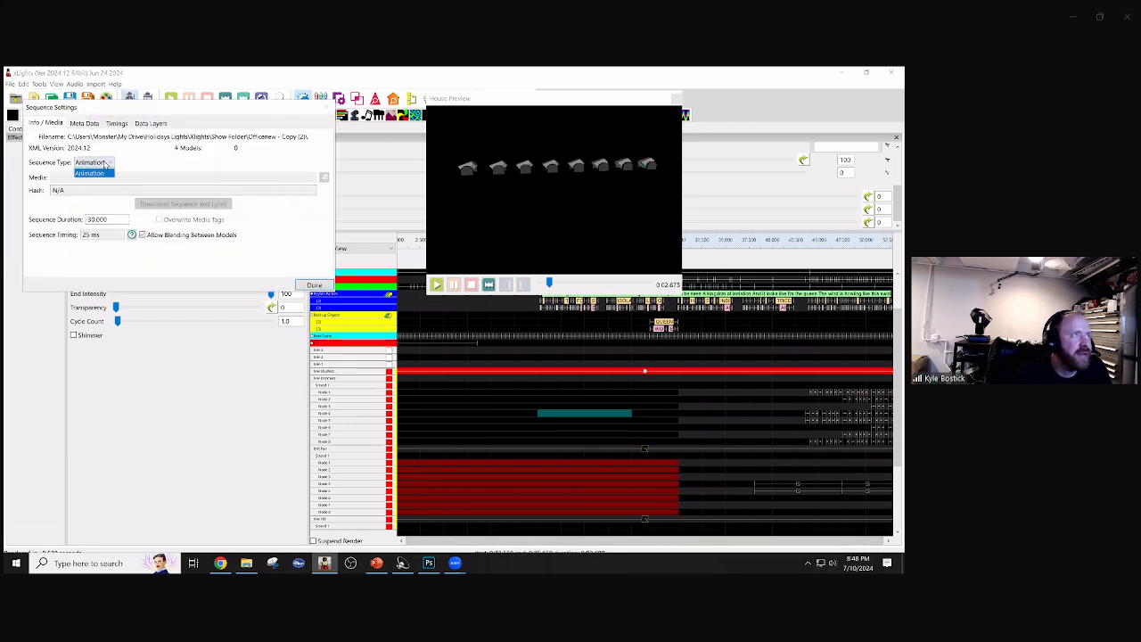
pyautogui.click(89, 172)
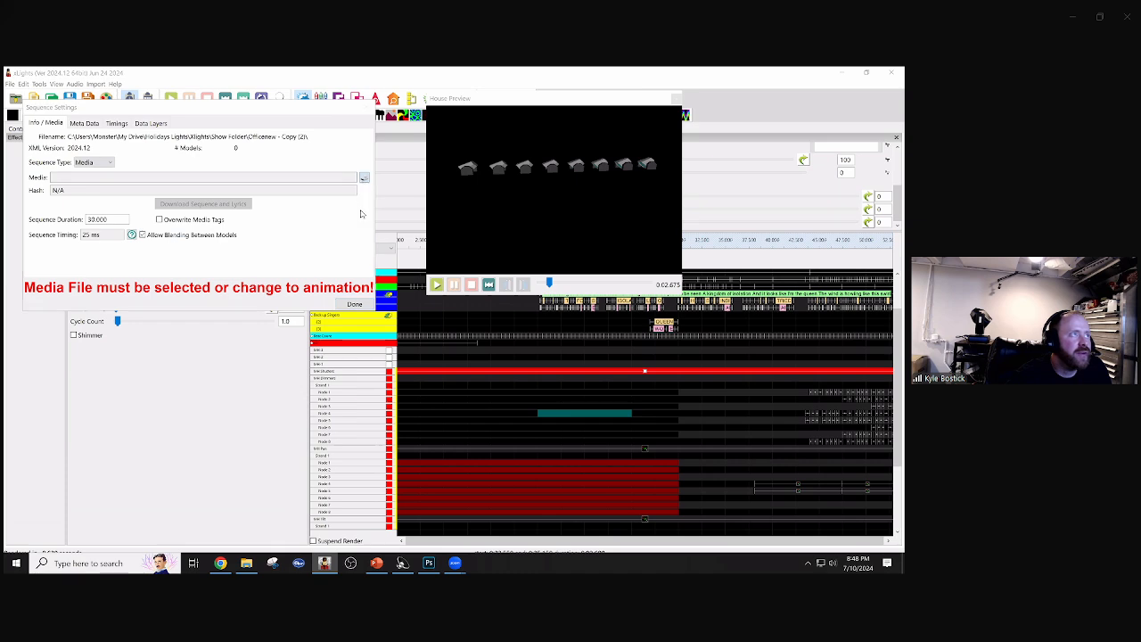
# - Attach the FROZEN Let It Go Rock Version Peyton Parrish Cover mp3 from Christmas HD 24/Sequences/Peyton Parrish - Let It Go and close the sequence settings
pyautogui.click(364, 177)
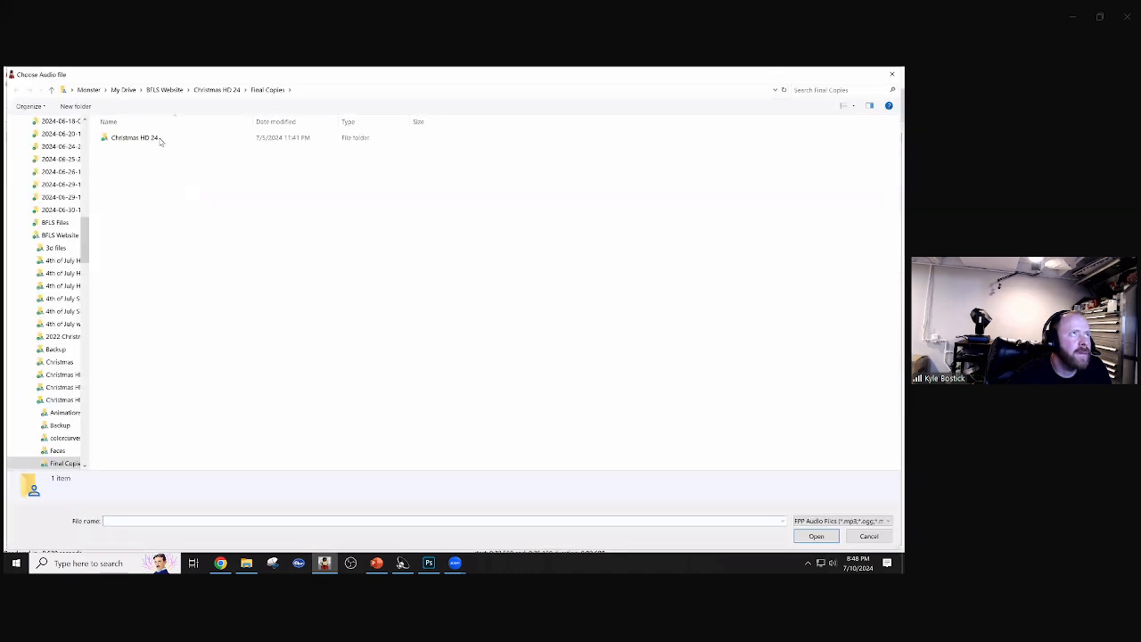
pyautogui.click(217, 89)
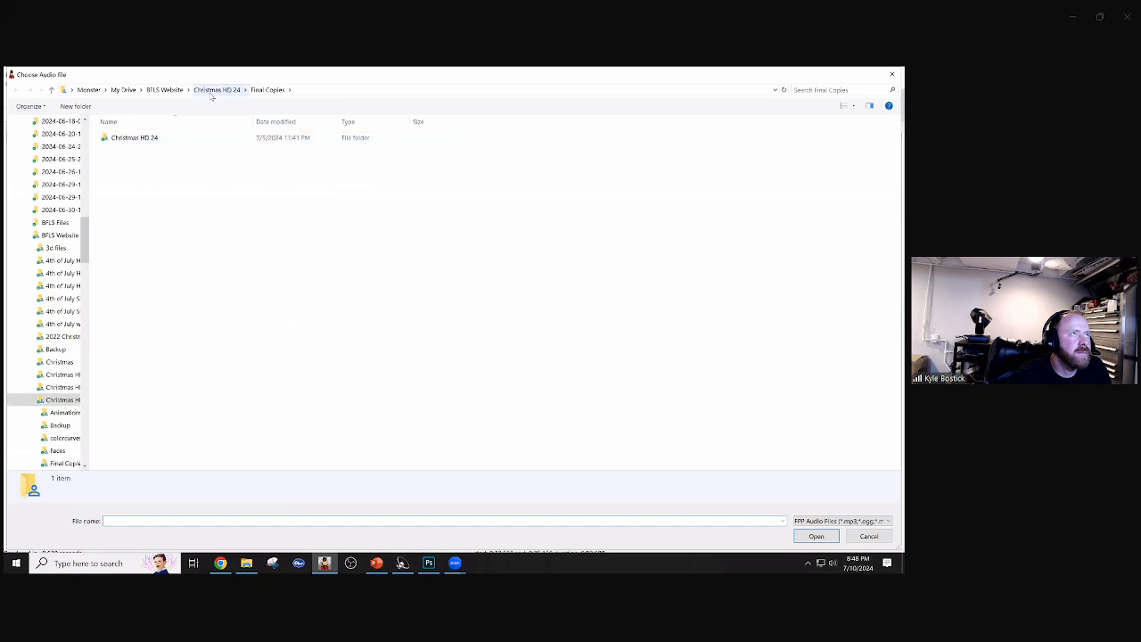
pyautogui.doubleClick(139, 228)
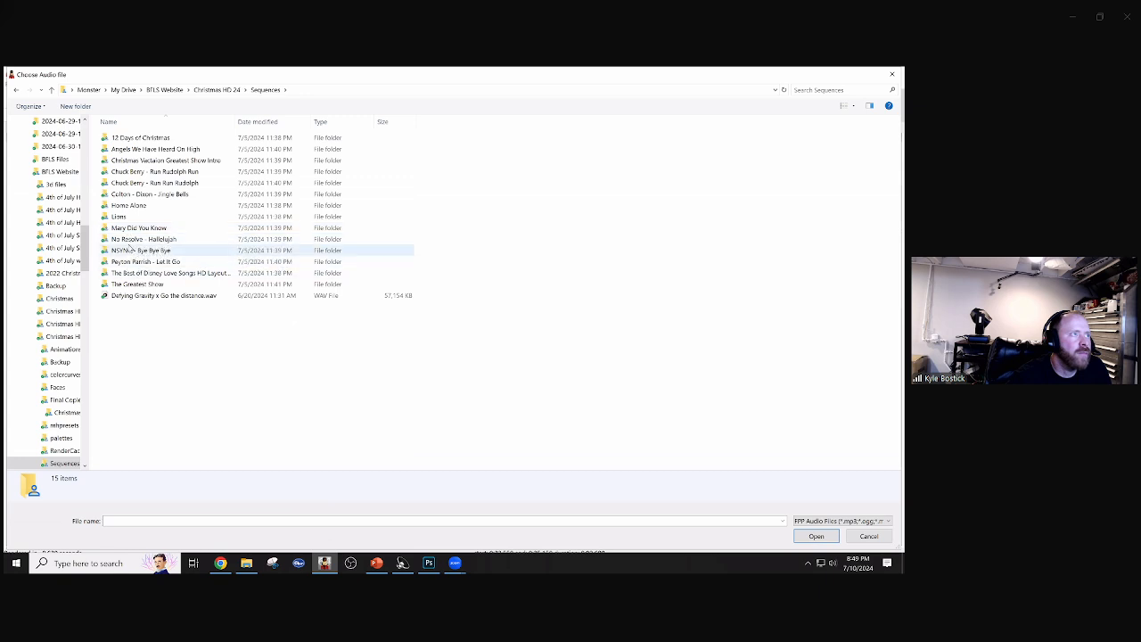
pyautogui.doubleClick(139, 261)
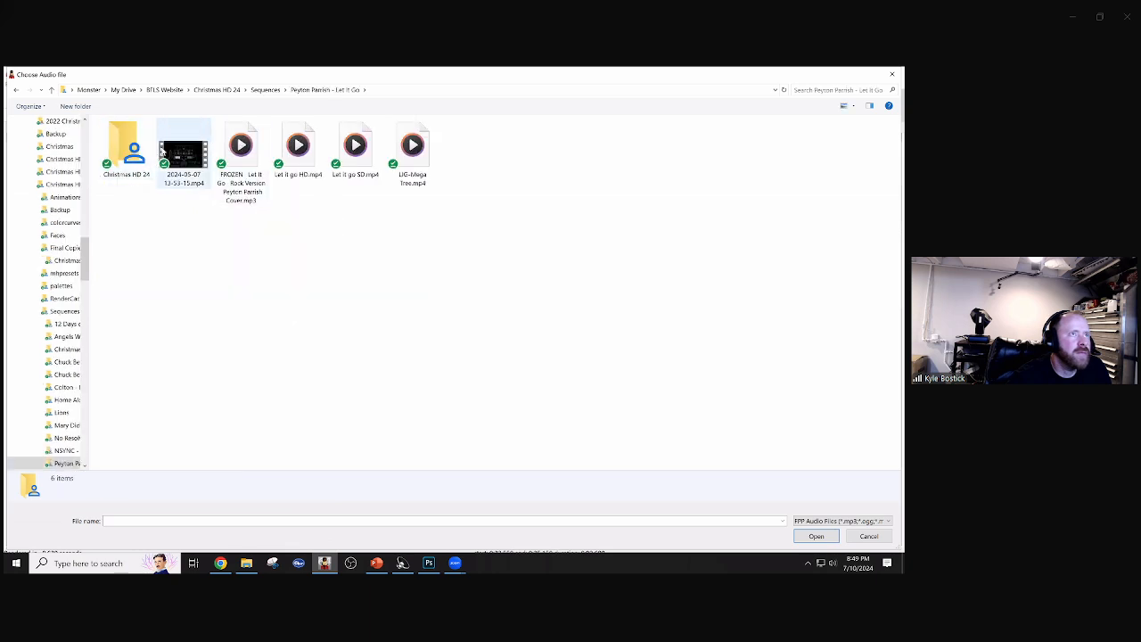
pyautogui.click(237, 154)
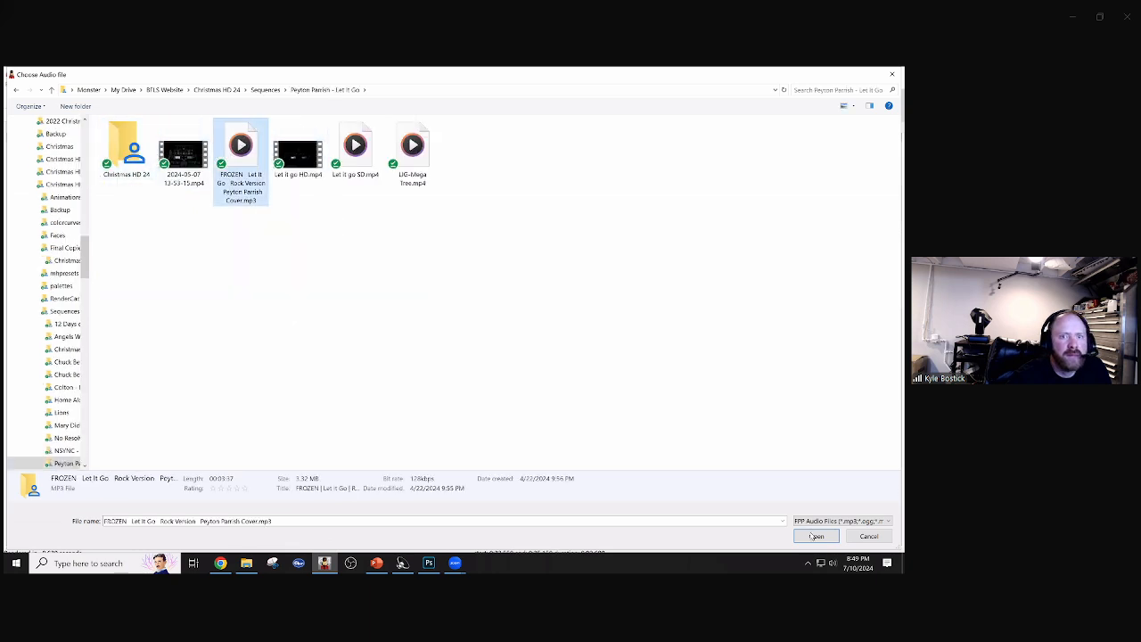
pyautogui.doubleClick(237, 154)
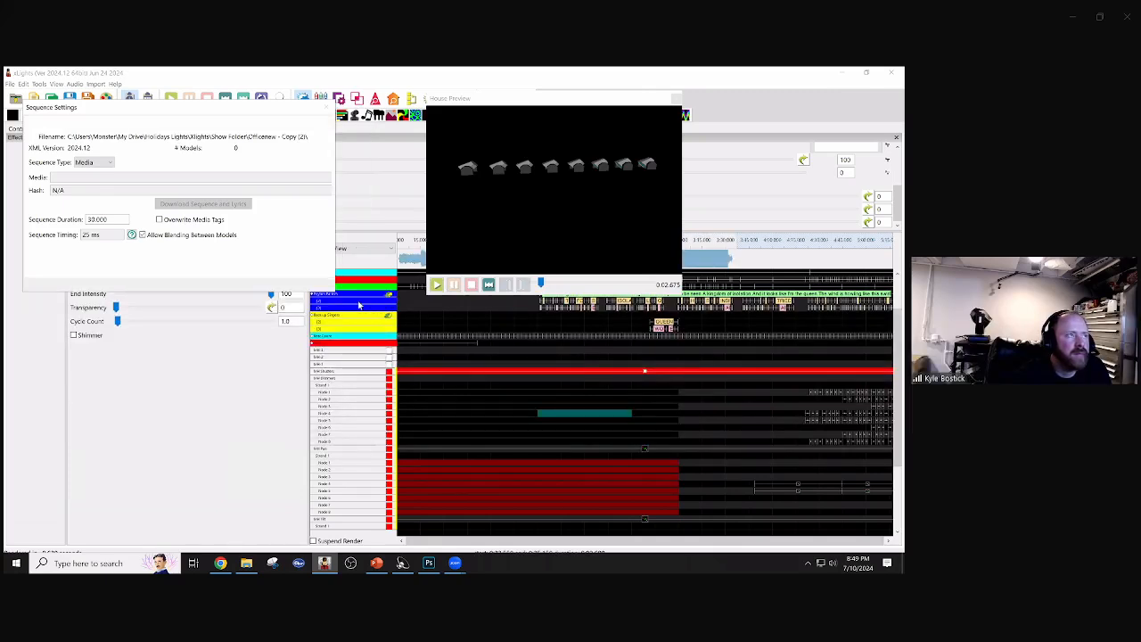
pyautogui.click(315, 286)
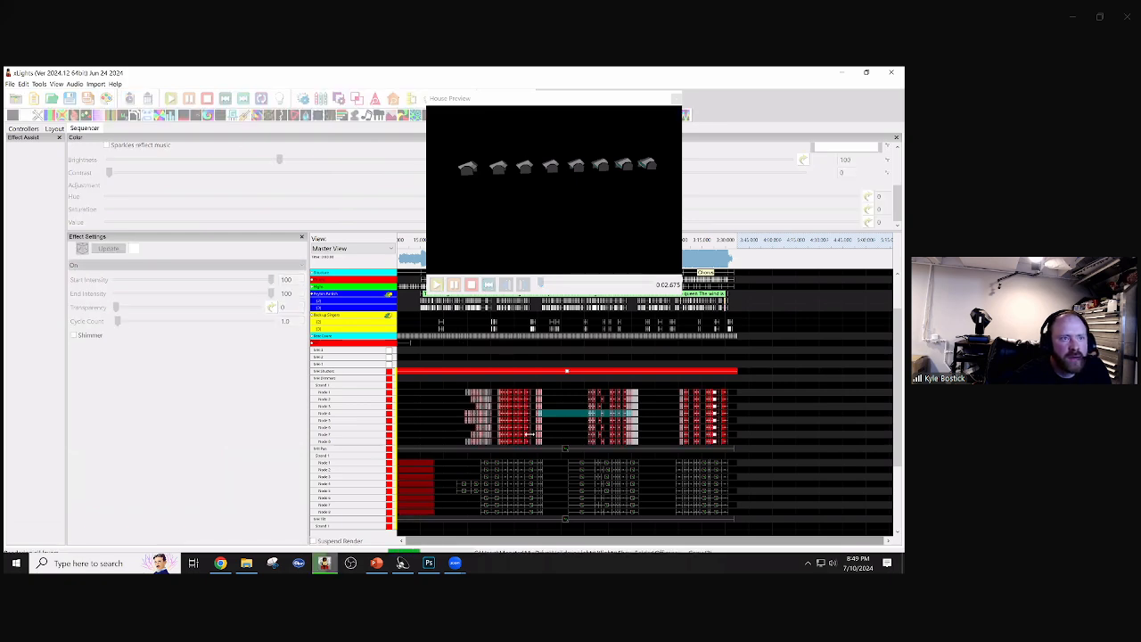
# - Move the House Preview off the song's timeline, play the sequence from about 0:43 to check the moving heads, and pause around 1:02
pyautogui.click(545, 102)
pyautogui.moveTo(546, 105); pyautogui.dragTo(739, 93)
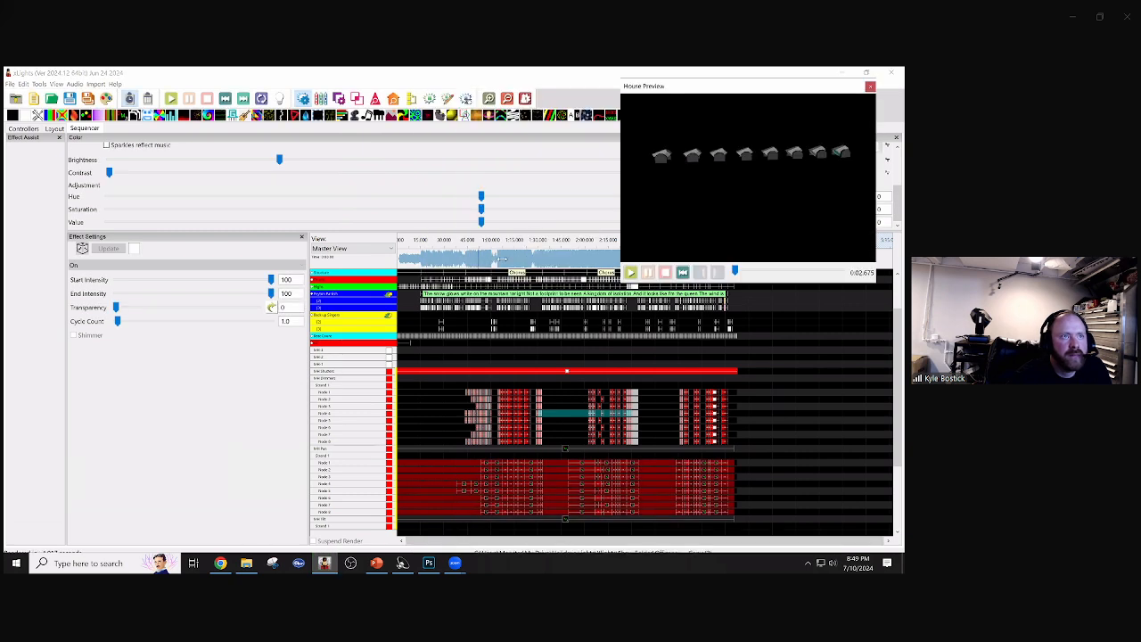
pyautogui.click(465, 245)
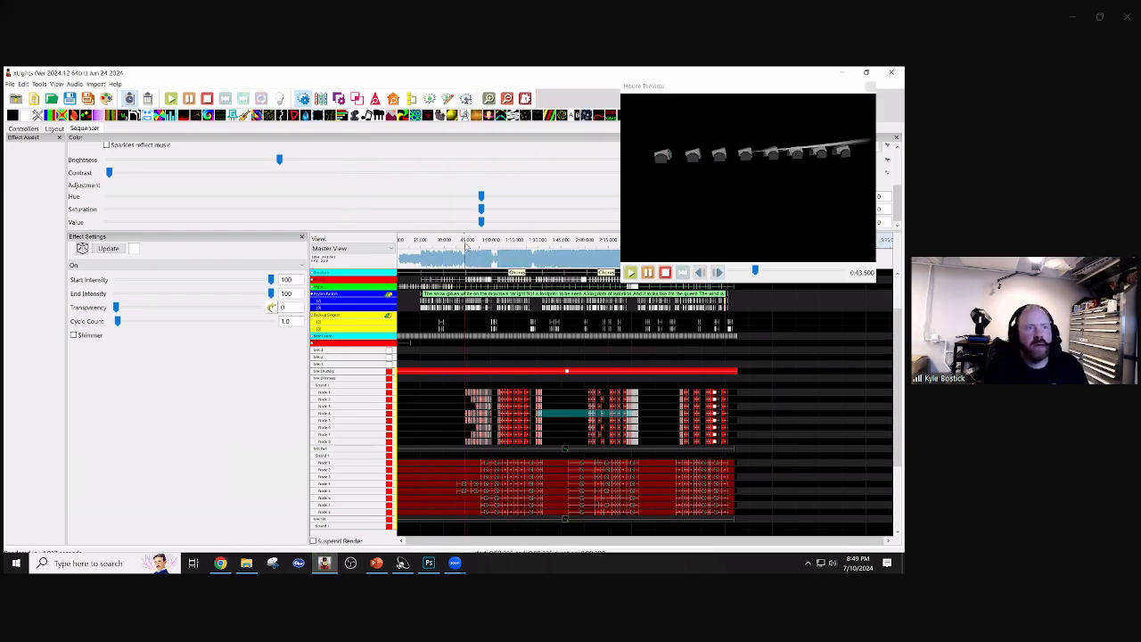
pyautogui.click(771, 170)
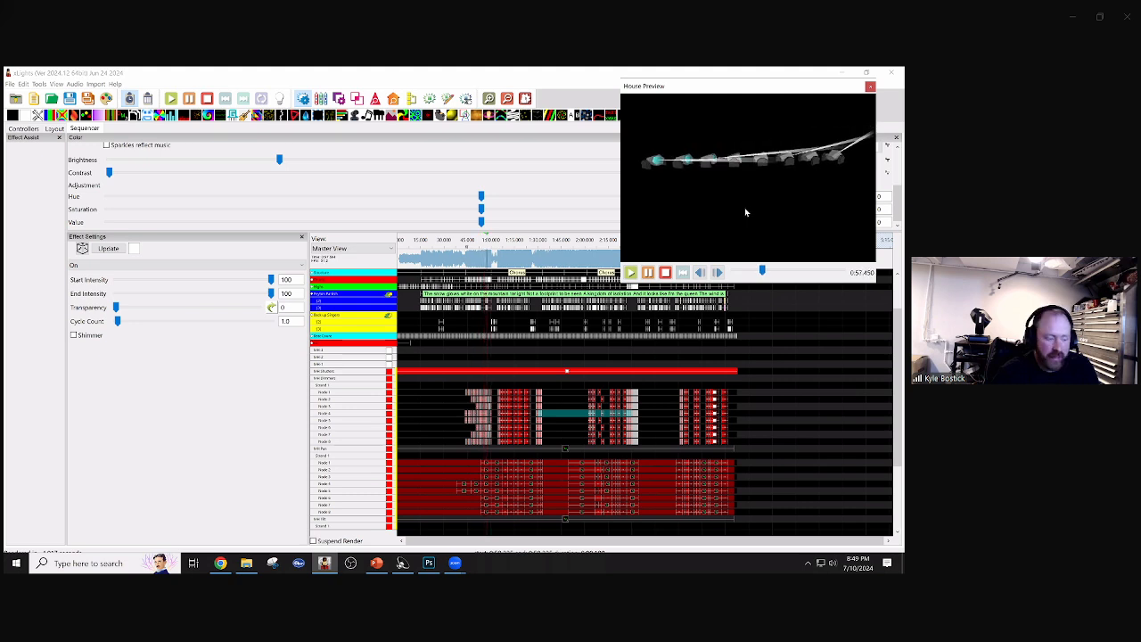
pyautogui.click(189, 99)
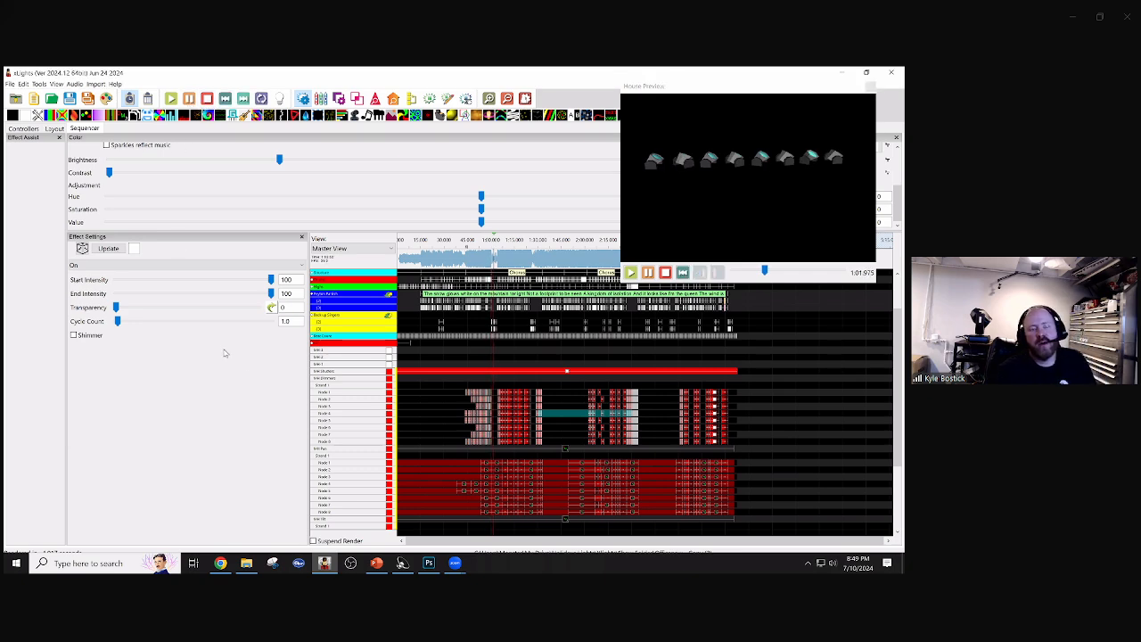
# - Insert a layer above the MH Pan model's DMX effect and copy the effect into it across the whole song
pyautogui.click(565, 452)
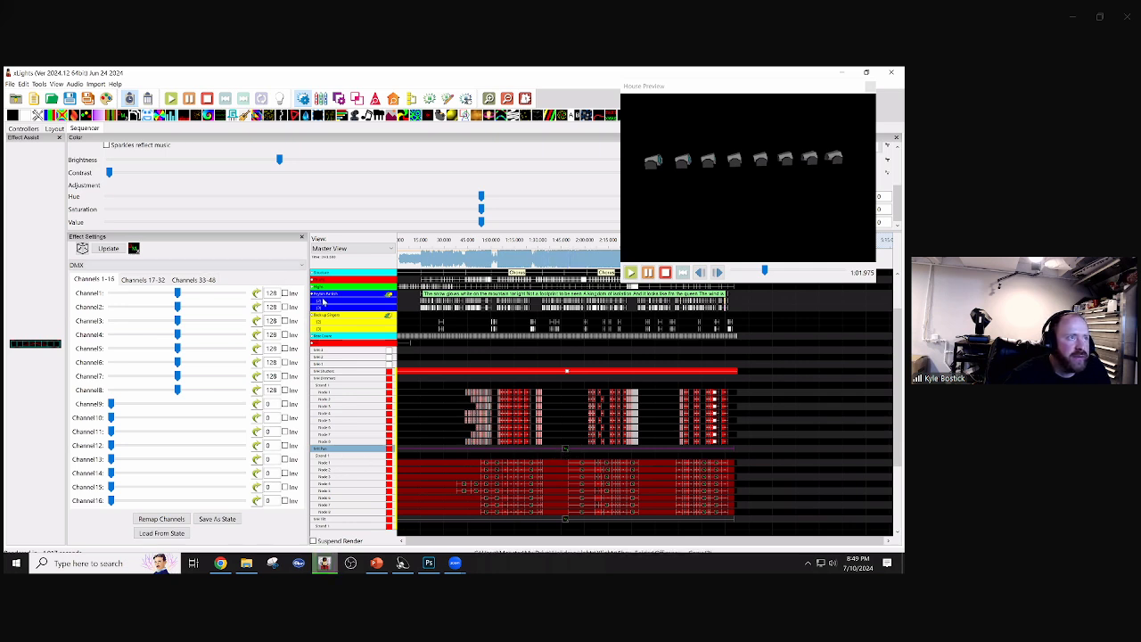
pyautogui.rightClick(337, 451)
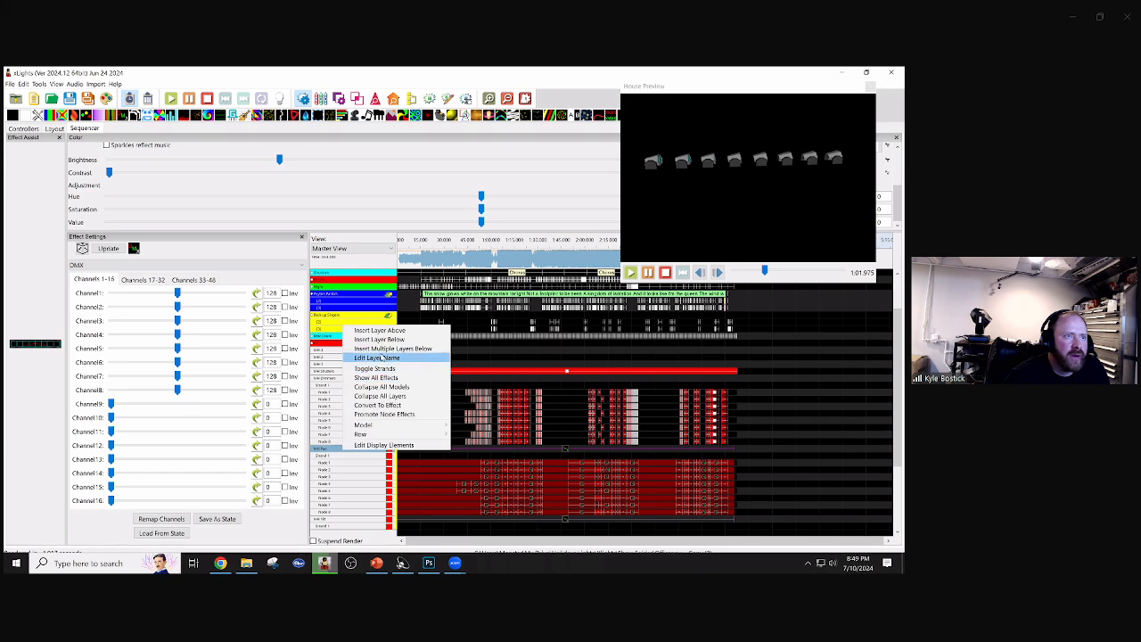
pyautogui.click(379, 340)
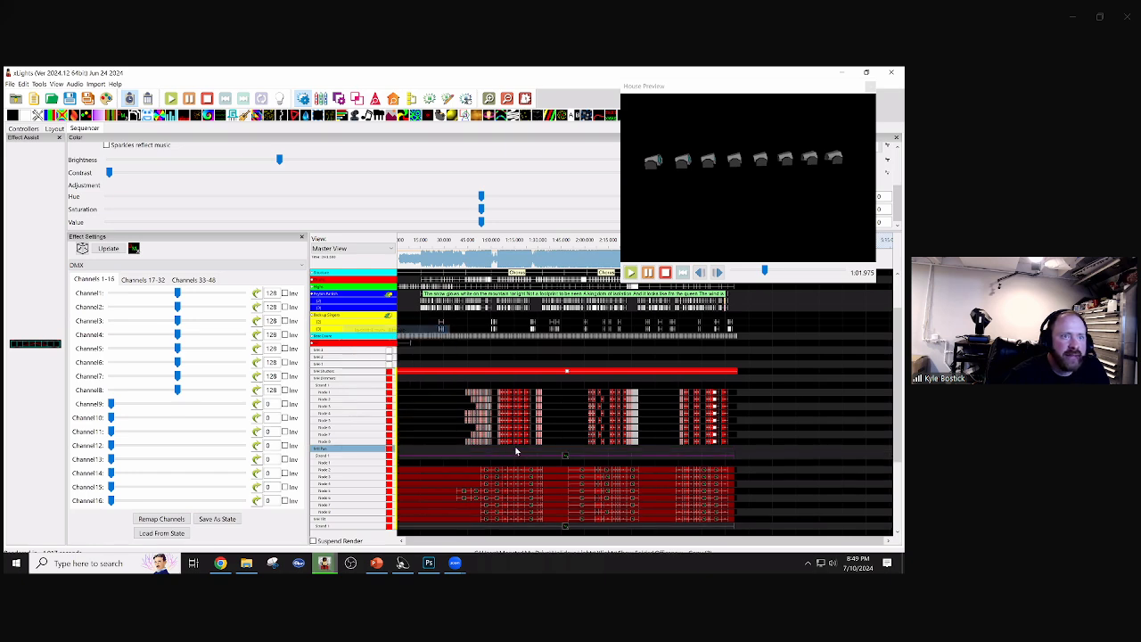
pyautogui.click(567, 459)
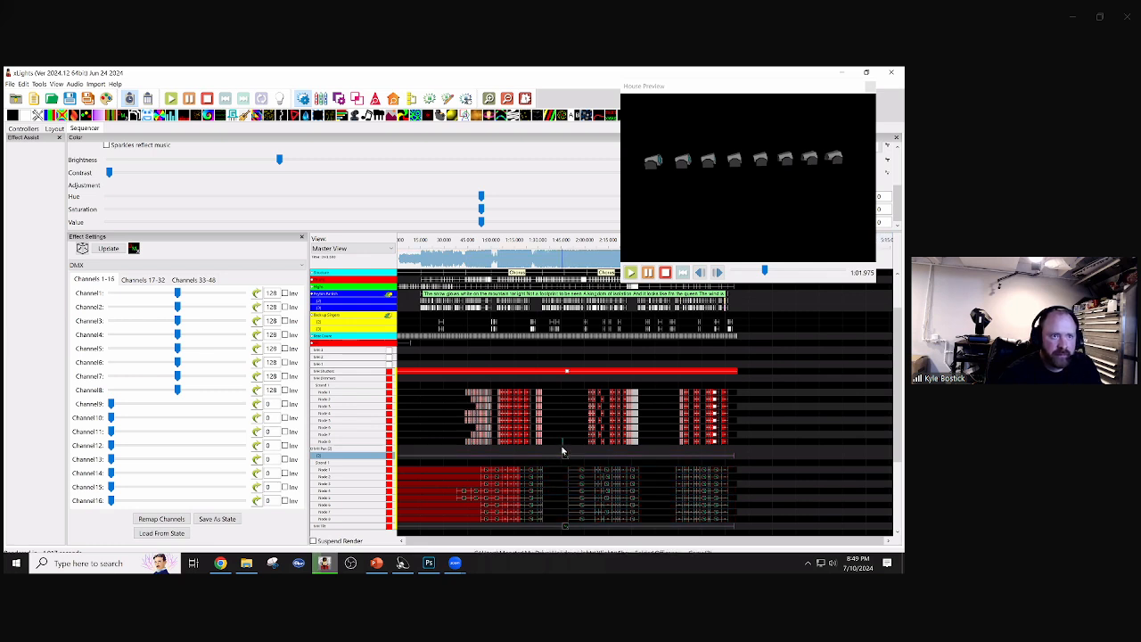
pyautogui.click(564, 452)
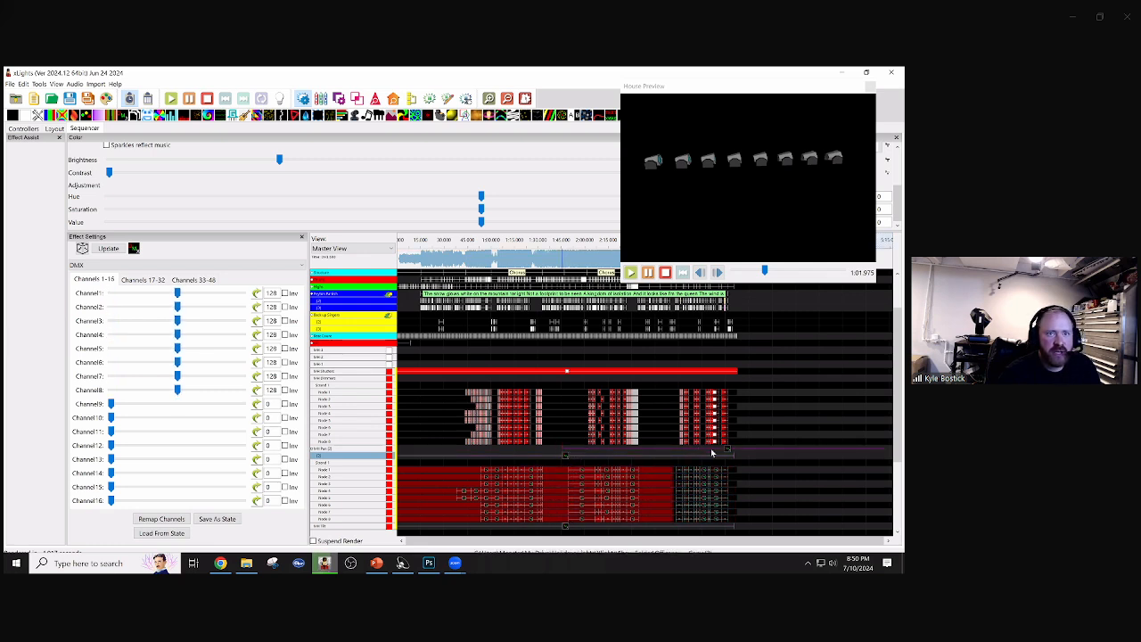
pyautogui.click(479, 450)
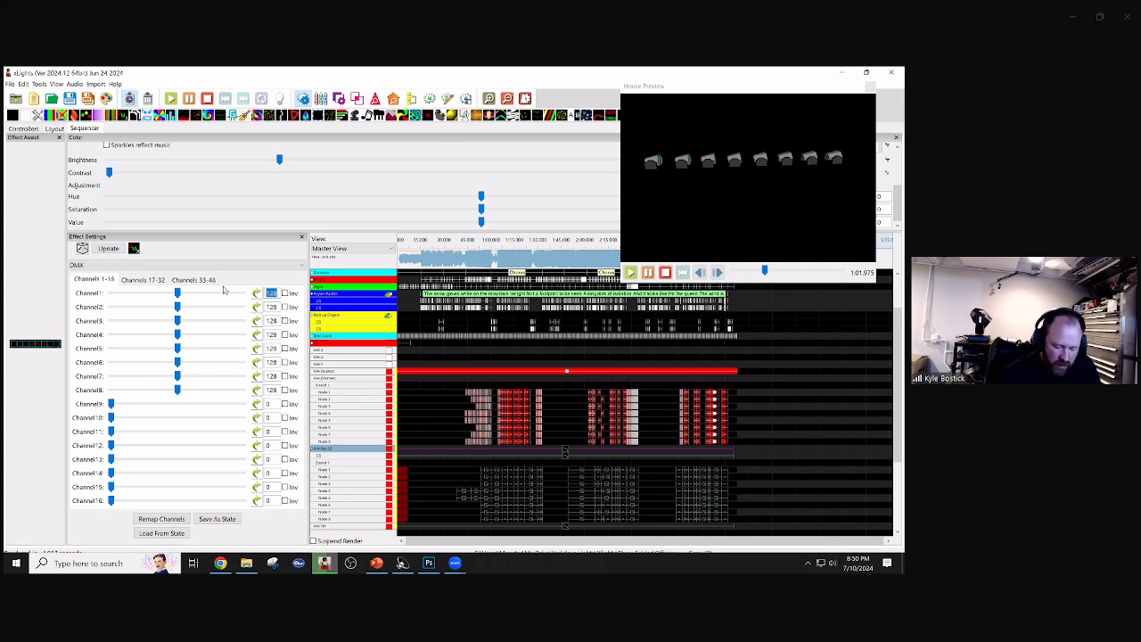
# - Set channels 1 to 8 of the copied MH Pan DMX effect to 43
pyautogui.write('43')
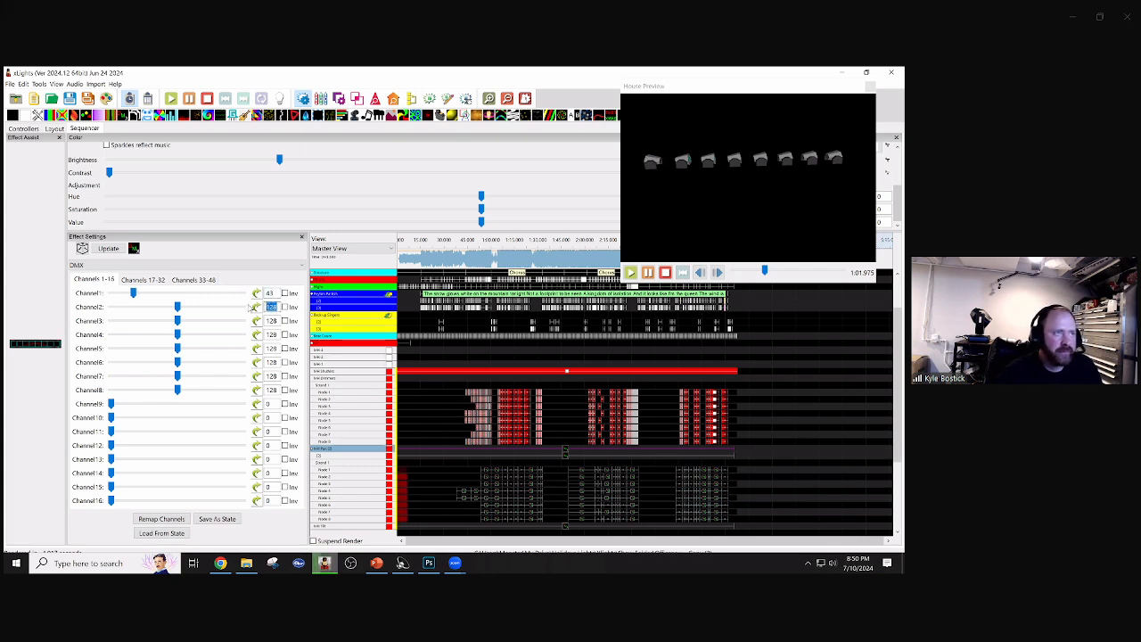
pyautogui.write('43')
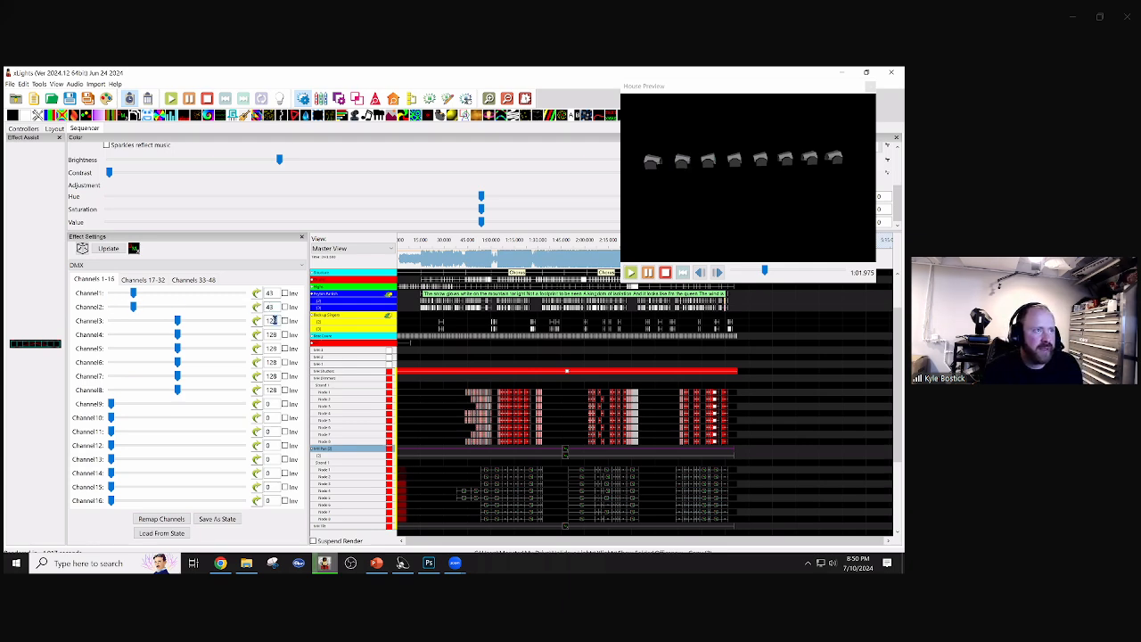
pyautogui.doubleClick(272, 320)
pyautogui.write('4343')
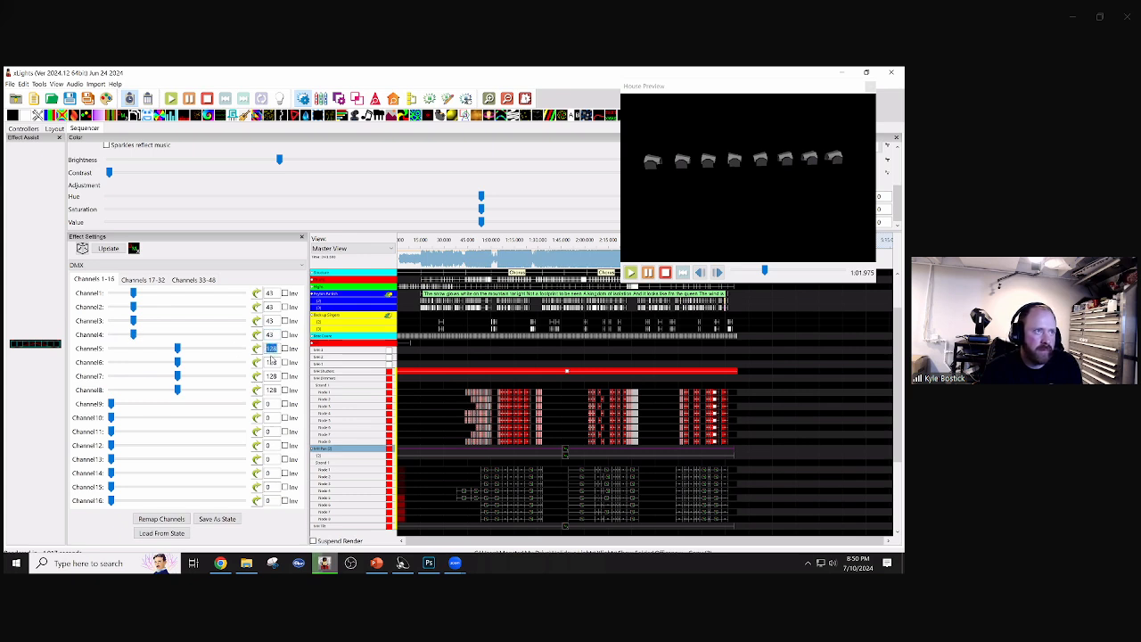
pyautogui.write('4343')
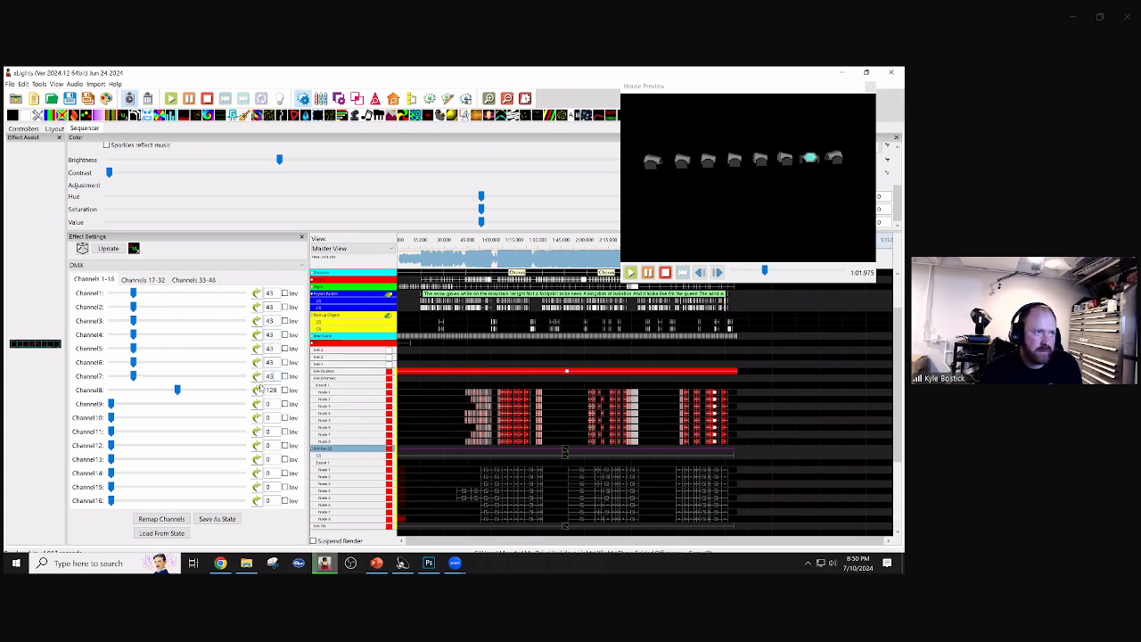
pyautogui.write('43')
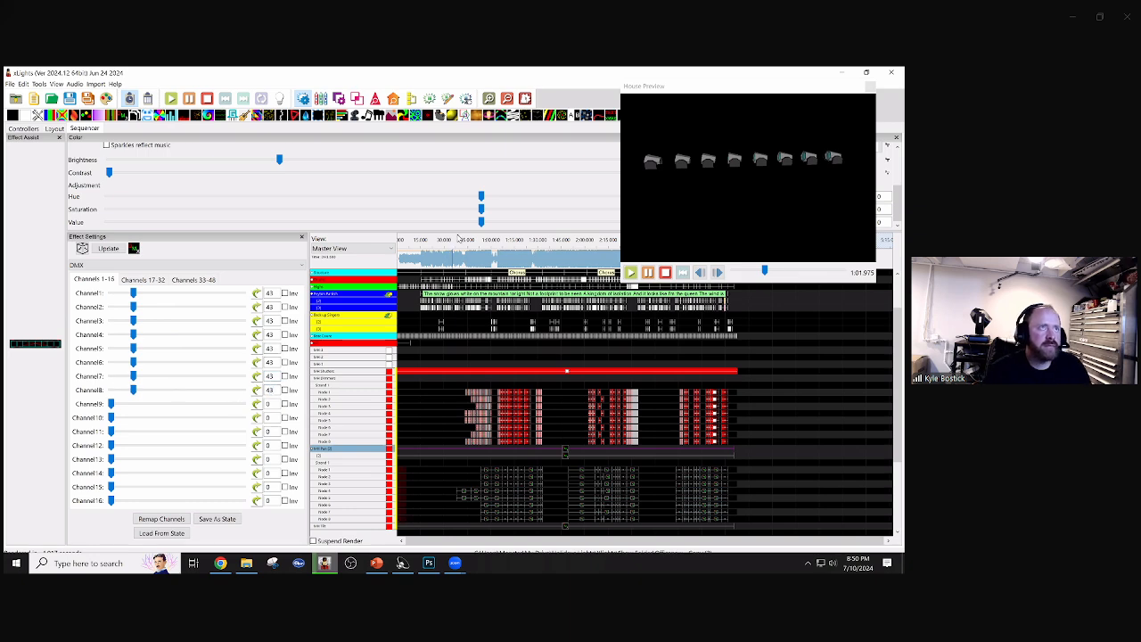
# - Show the layer settings and layer blending options, move the House Preview clear of them, and set the pan offset effect's blending to Subtractive
pyautogui.click(339, 99)
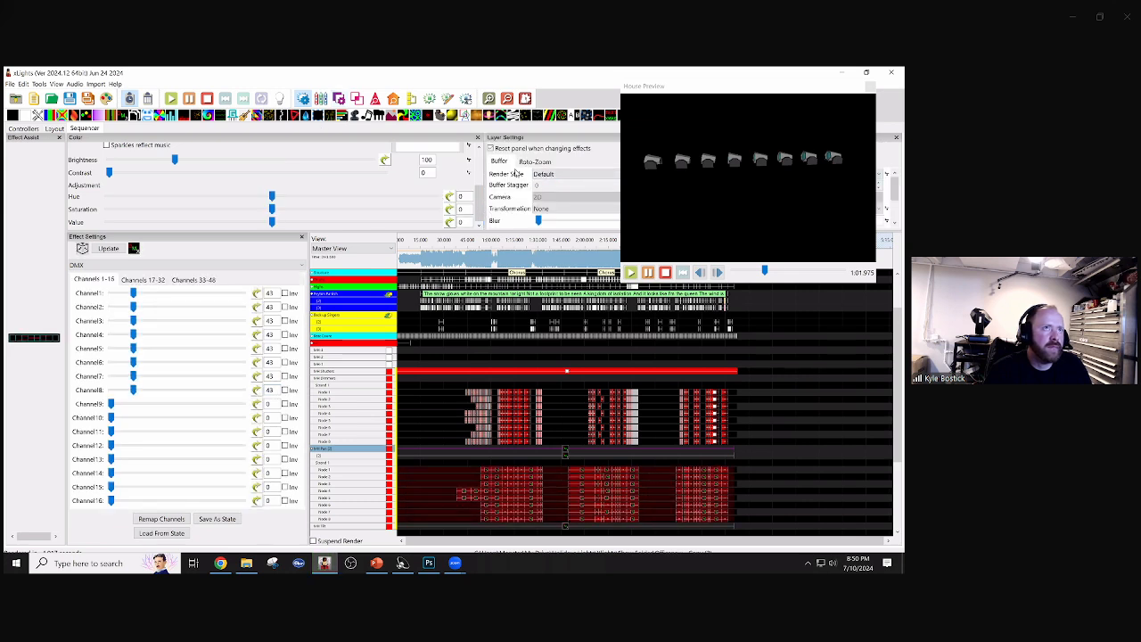
pyautogui.click(360, 96)
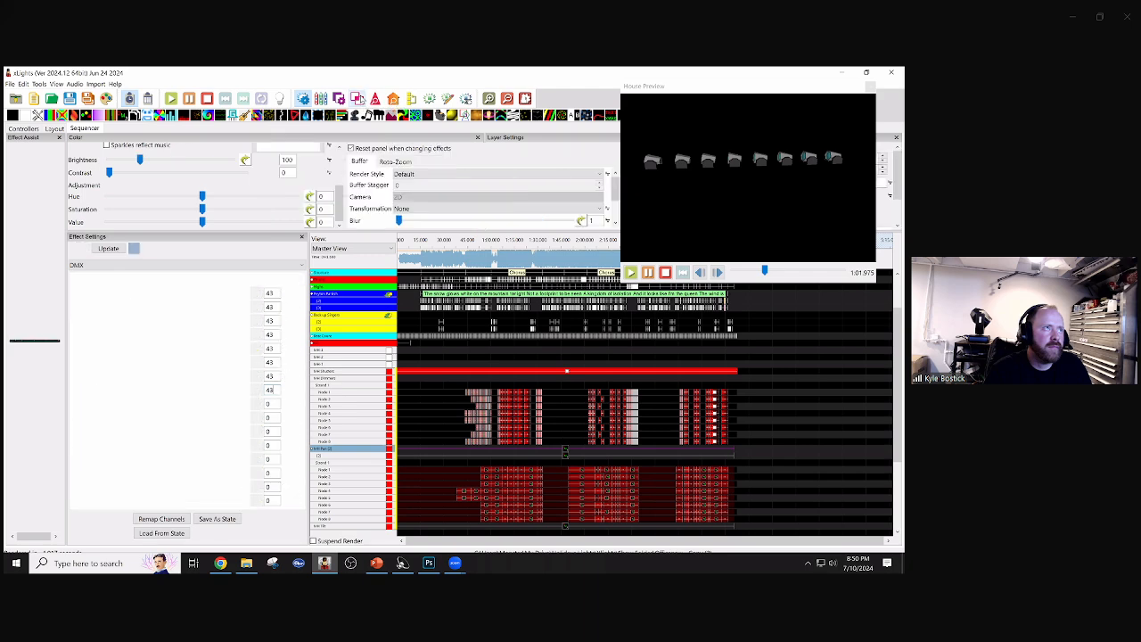
pyautogui.scroll(3, 344, 206)
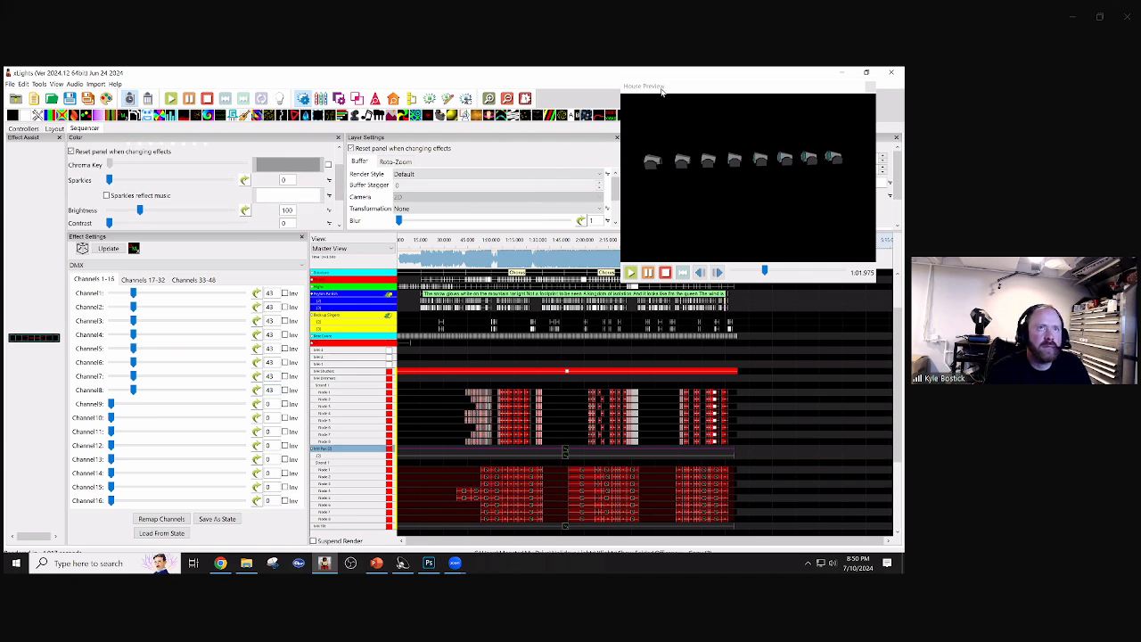
pyautogui.moveTo(662, 90); pyautogui.dragTo(246, 88)
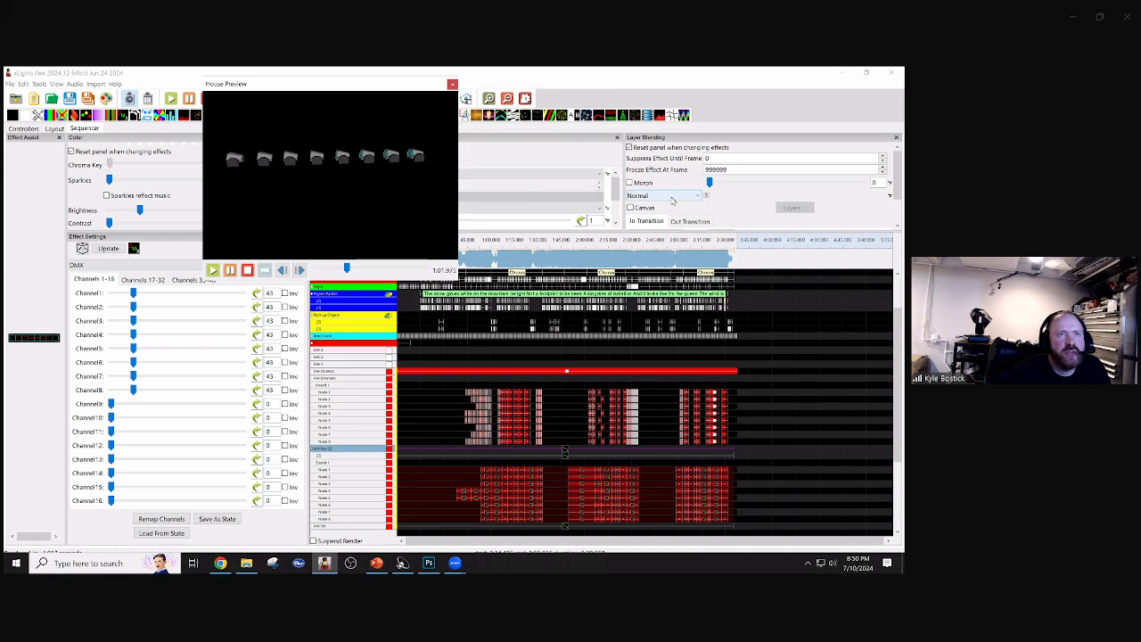
pyautogui.click(653, 199)
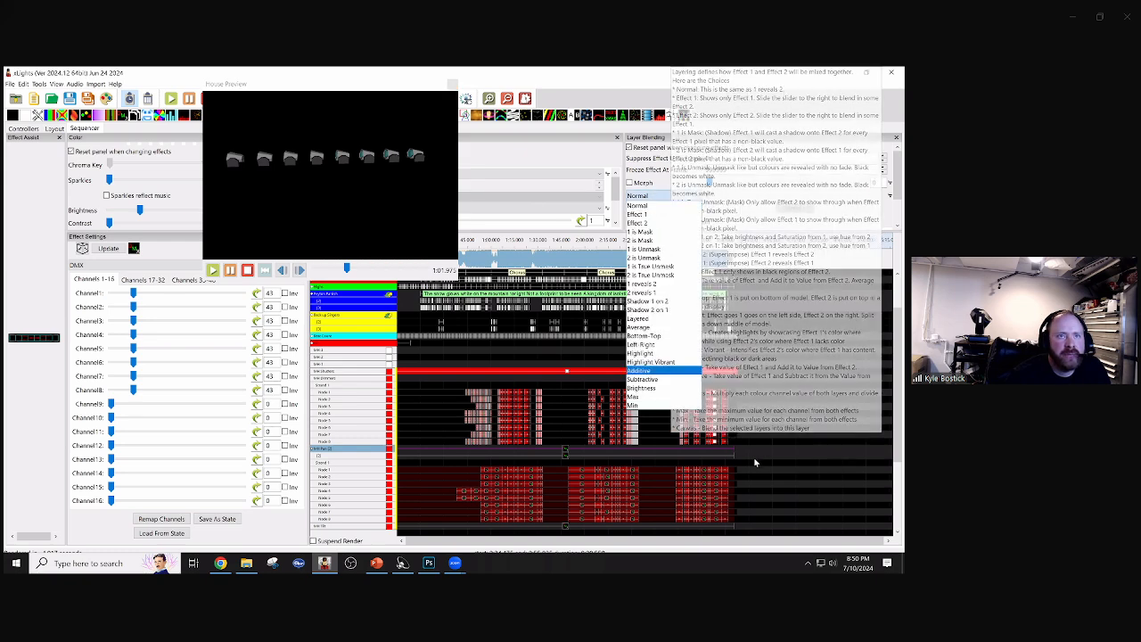
pyautogui.click(652, 380)
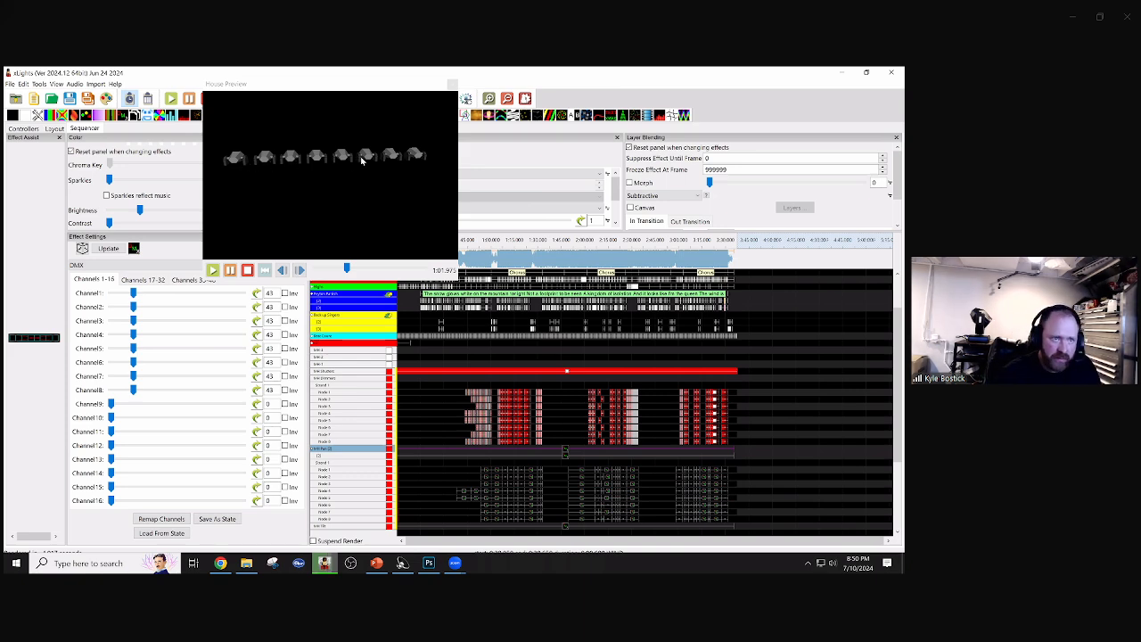
# - Insert a layer above the MH Tilt model's DMX effect and copy the effect into it across the whole song
pyautogui.rightClick(347, 529)
pyautogui.click(406, 407)
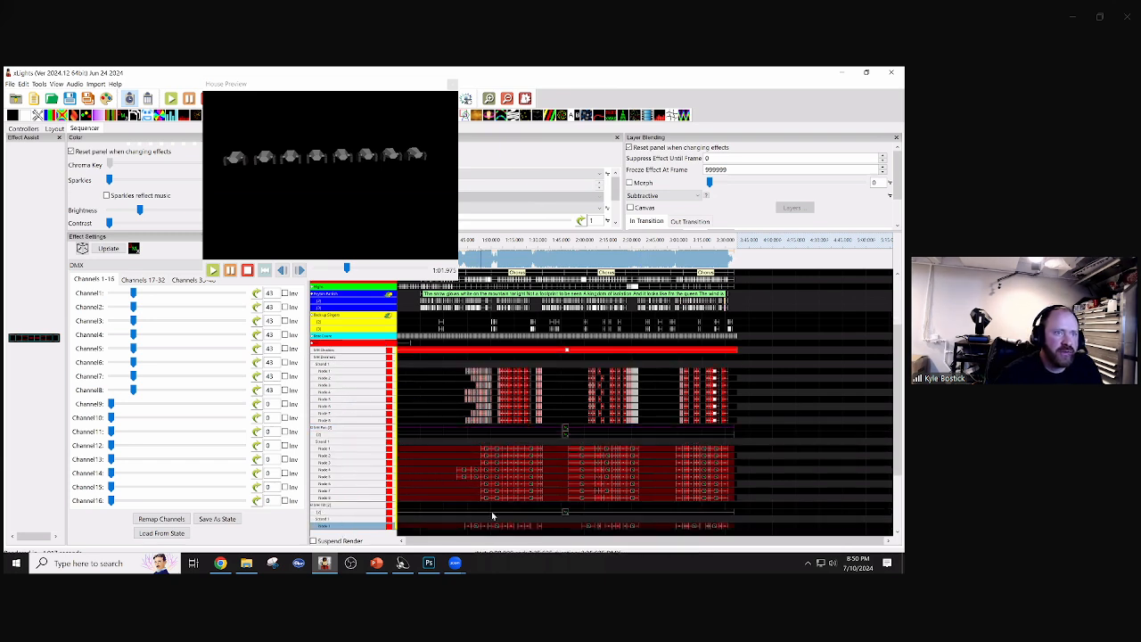
pyautogui.click(562, 511)
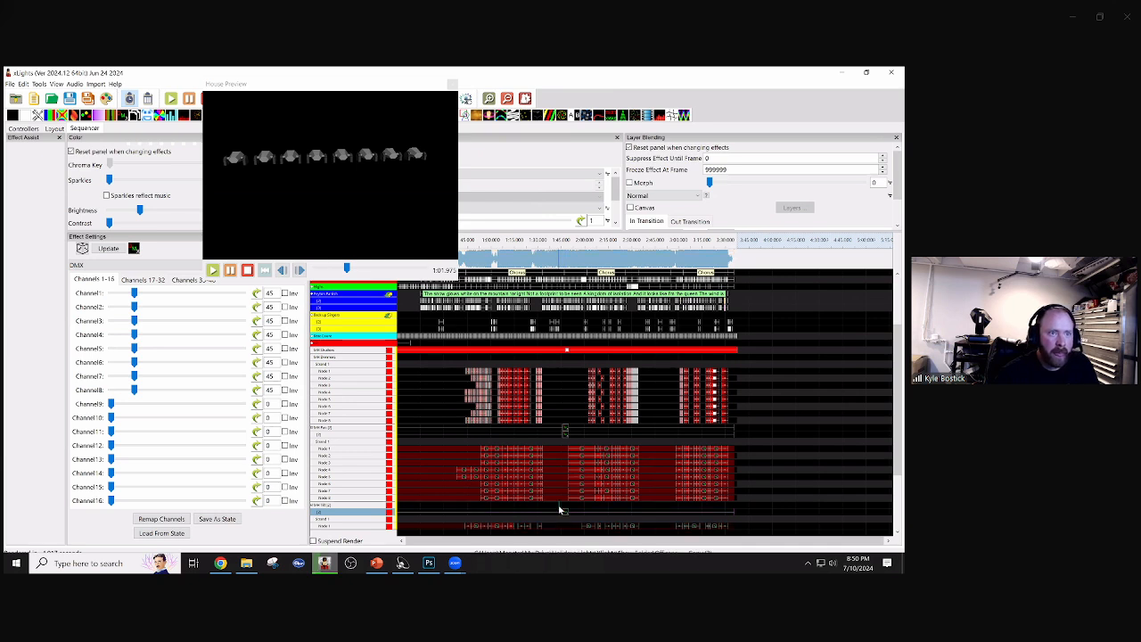
pyautogui.hotkey('ctrl', 'v')
pyautogui.moveTo(728, 506); pyautogui.dragTo(407, 506)
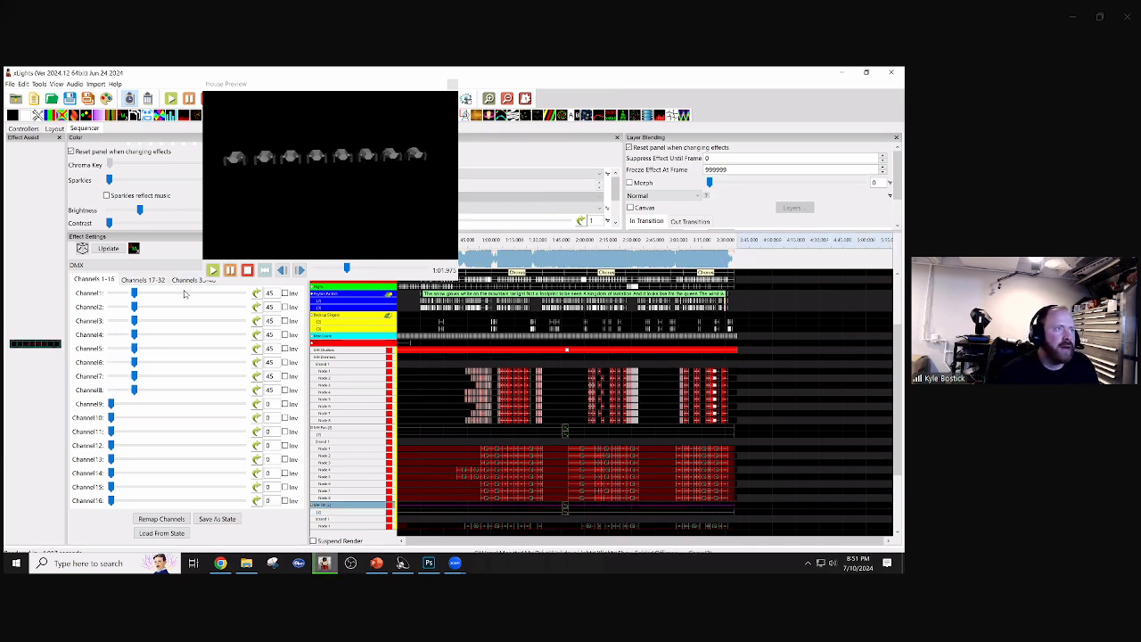
# - Set channels 1 to 8 of the copied MH Tilt DMX effect to 255
pyautogui.moveTo(212, 293); pyautogui.dragTo(243, 293)
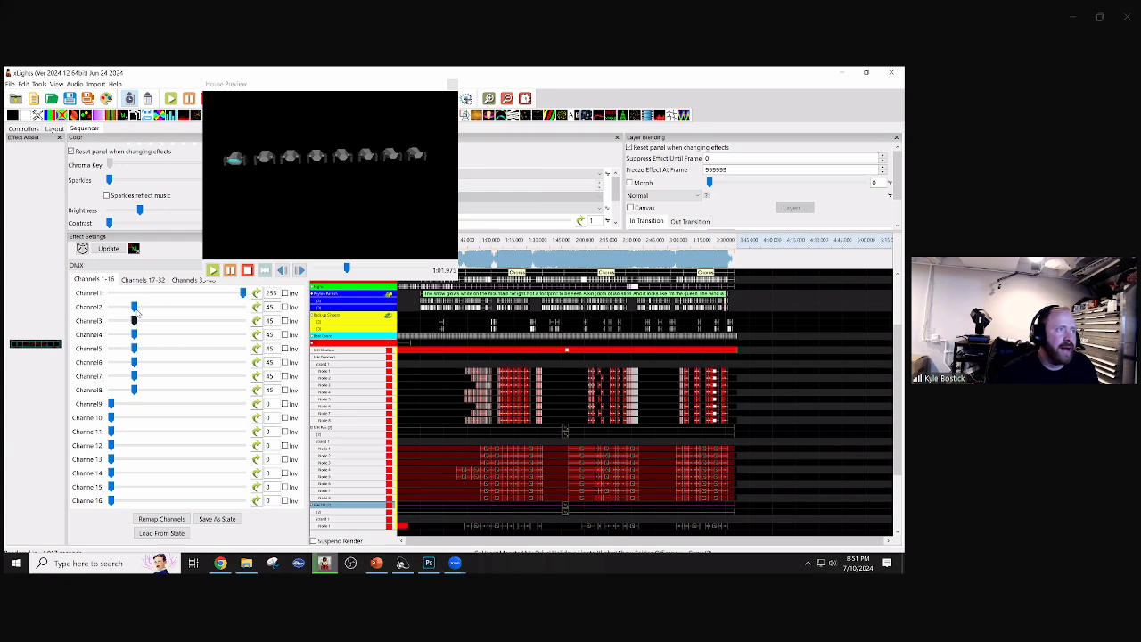
pyautogui.moveTo(159, 309); pyautogui.dragTo(253, 316)
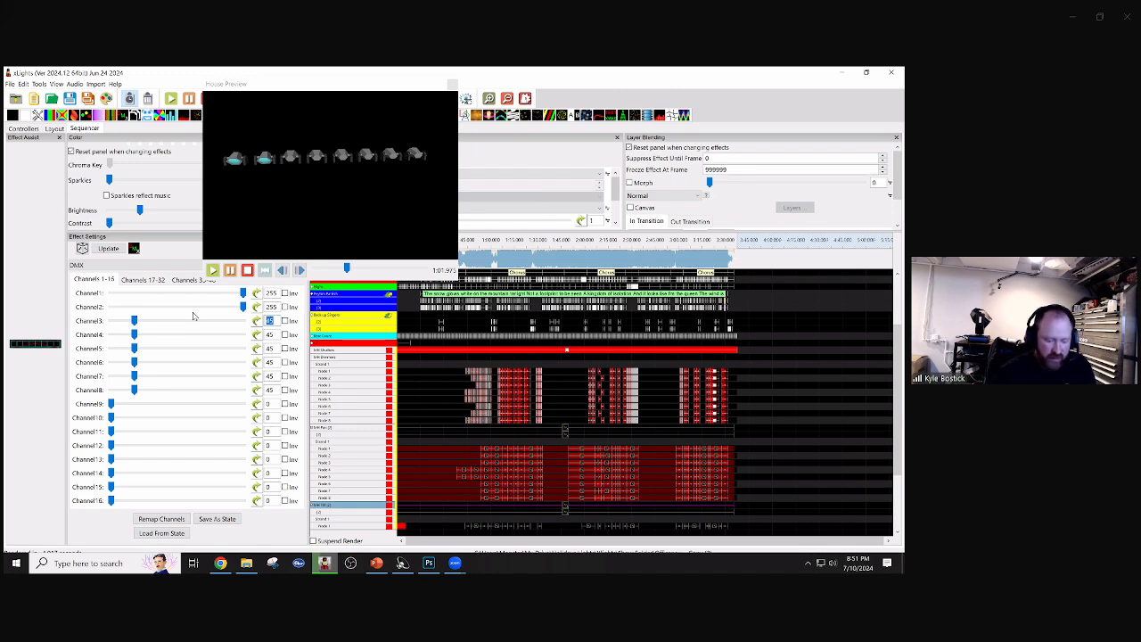
pyautogui.write('255')
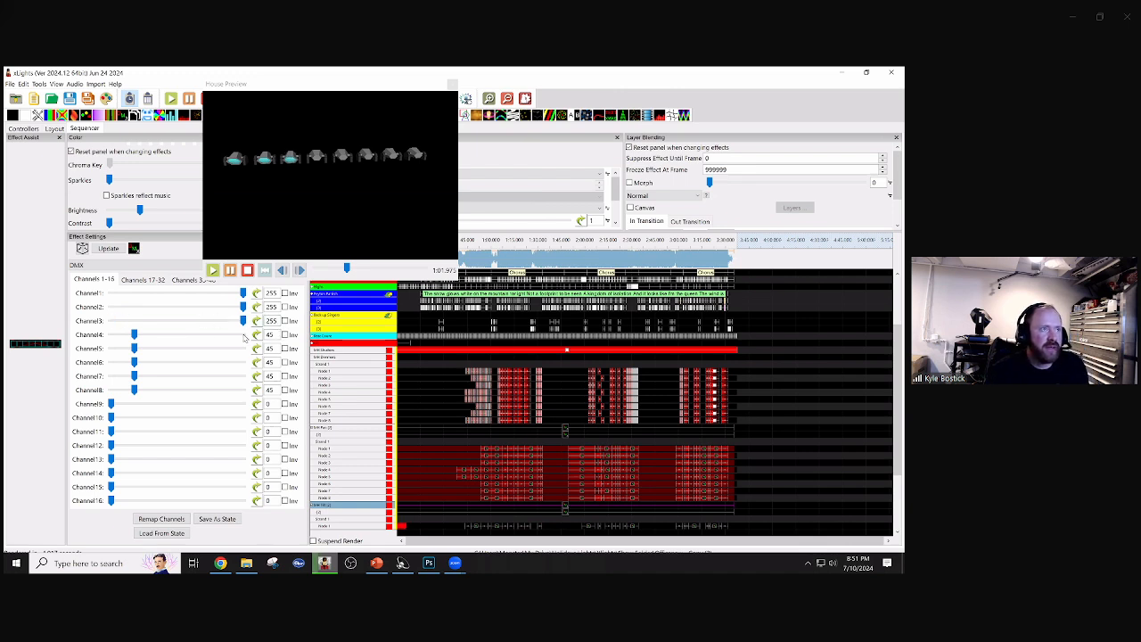
pyautogui.moveTo(275, 334); pyautogui.dragTo(212, 332)
pyautogui.write('255')
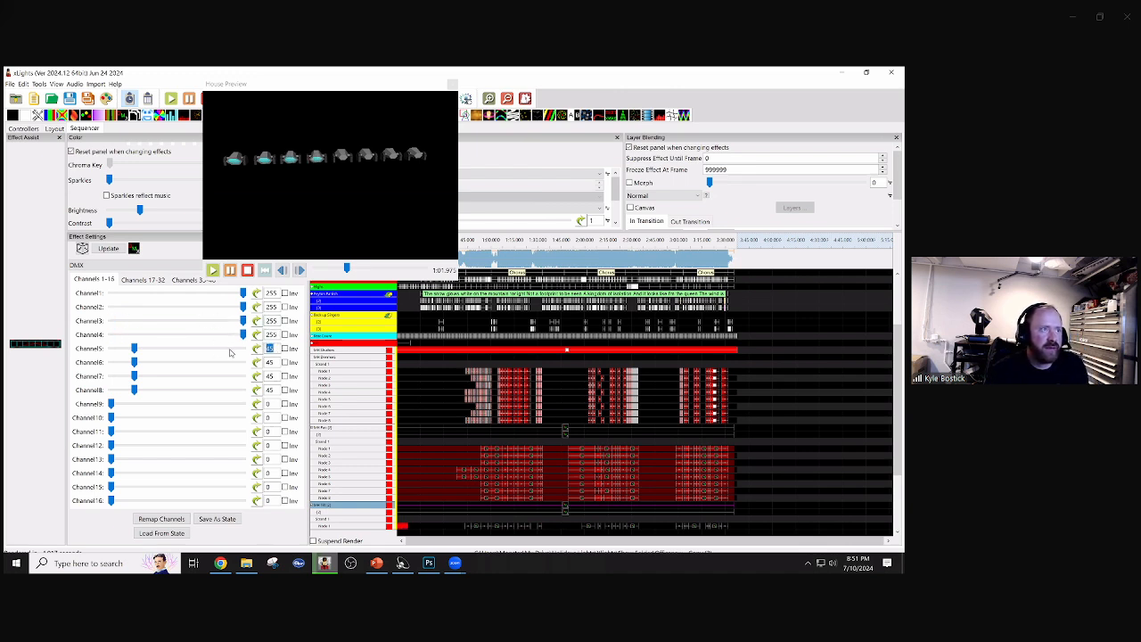
pyautogui.write('255')
pyautogui.moveTo(277, 362); pyautogui.dragTo(229, 361)
pyautogui.write('2')
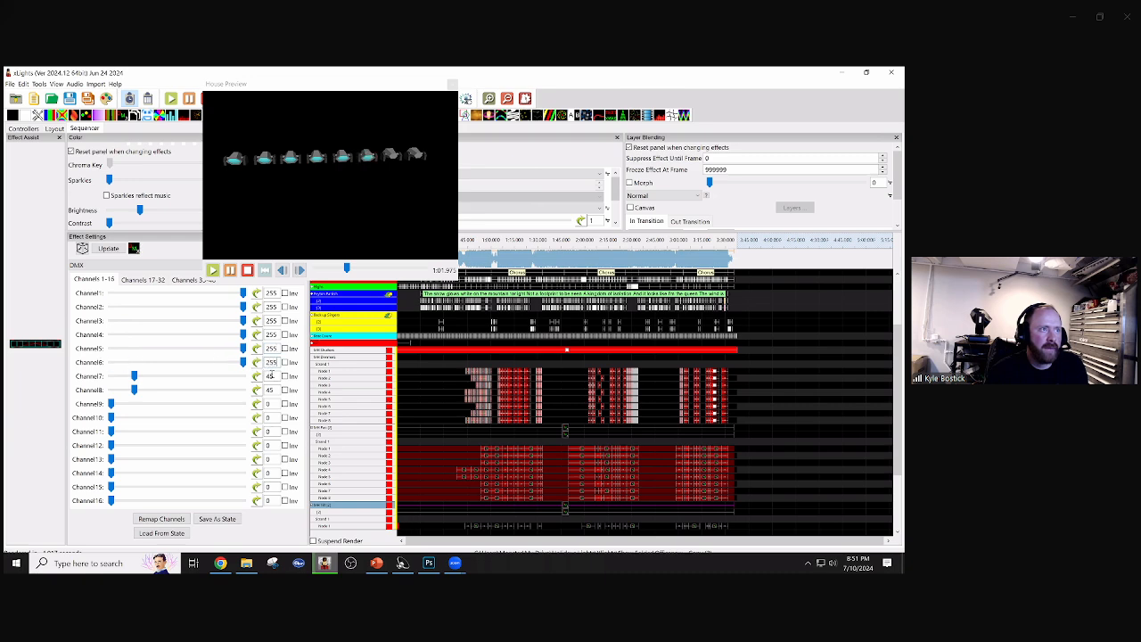
pyautogui.write('25')
pyautogui.write('255')
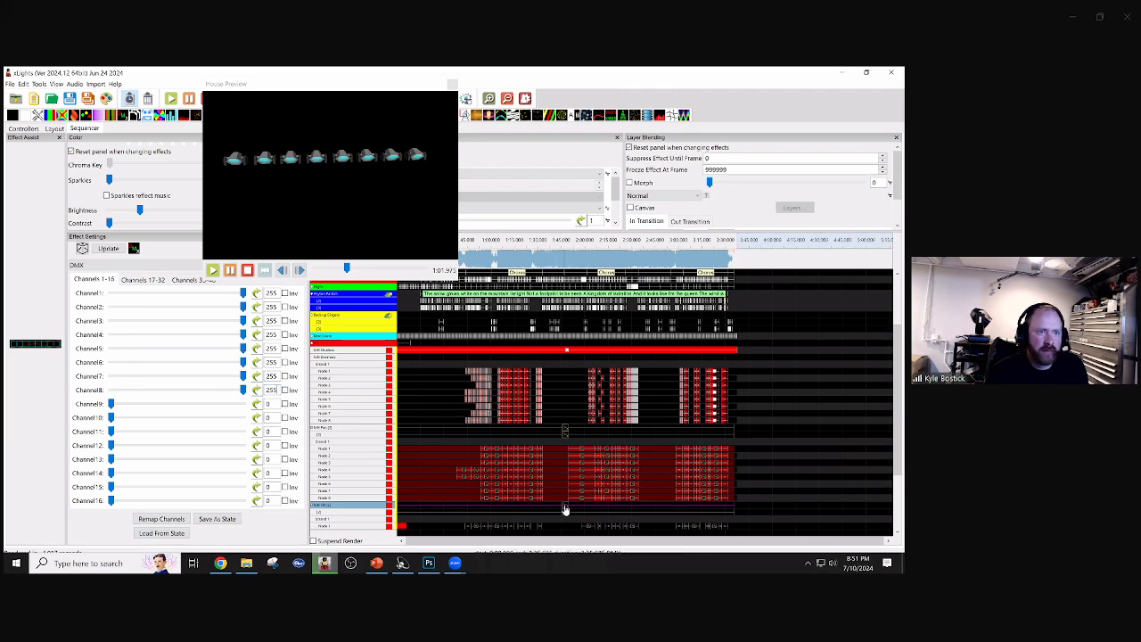
# - Move the House Preview clear of the layer blending options and set the MH Tilt offset effect's blending to Subtractive
pyautogui.click(357, 87)
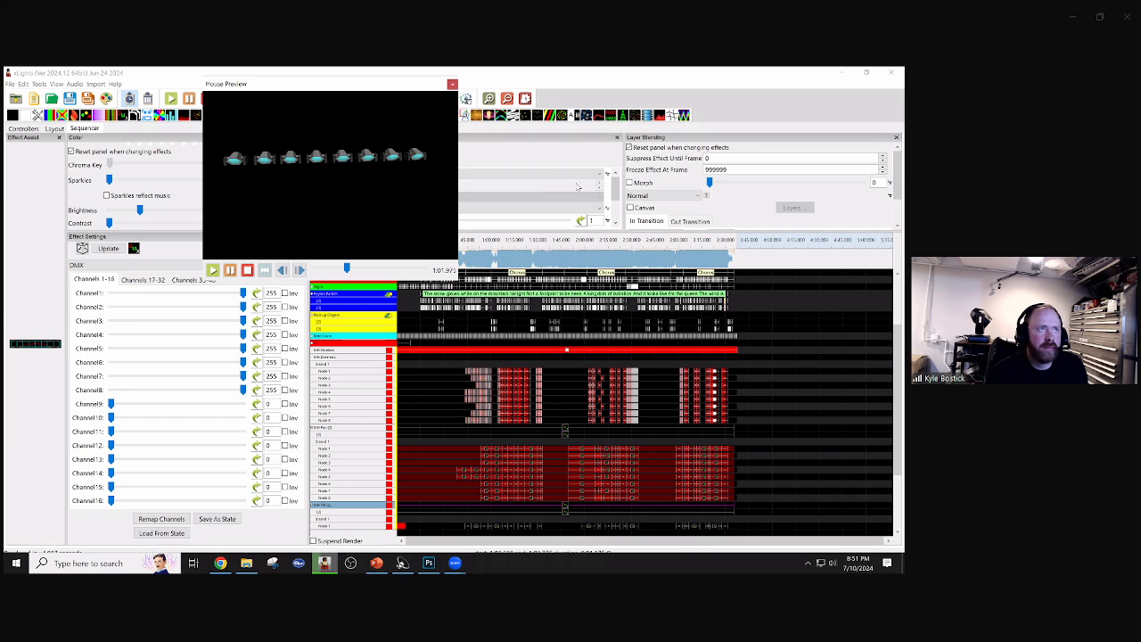
pyautogui.moveTo(298, 84); pyautogui.dragTo(489, 95)
pyautogui.scroll(-5, 902, 203)
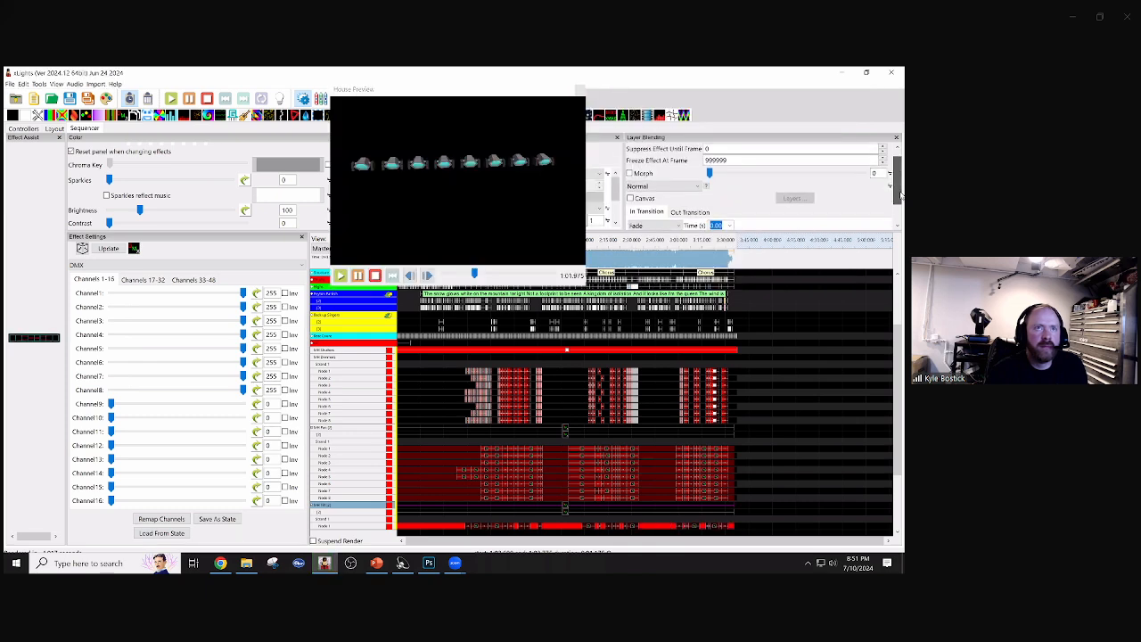
pyautogui.click(664, 158)
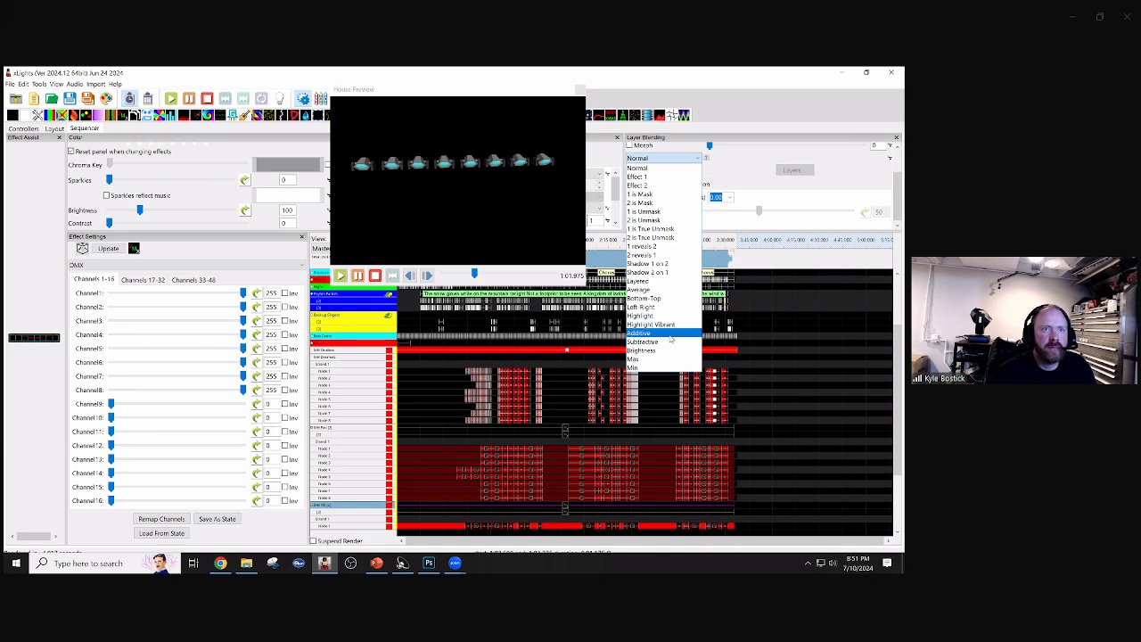
pyautogui.click(672, 344)
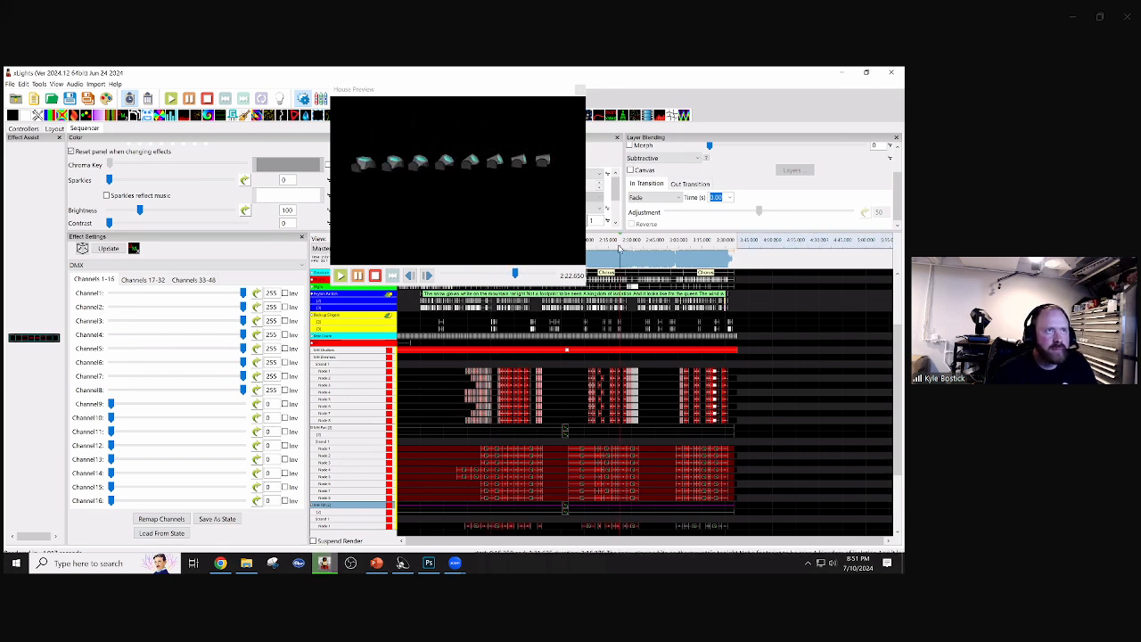
# - Bulk edit the layer blending of all the MH Pan node effects to Additive
pyautogui.click(565, 429)
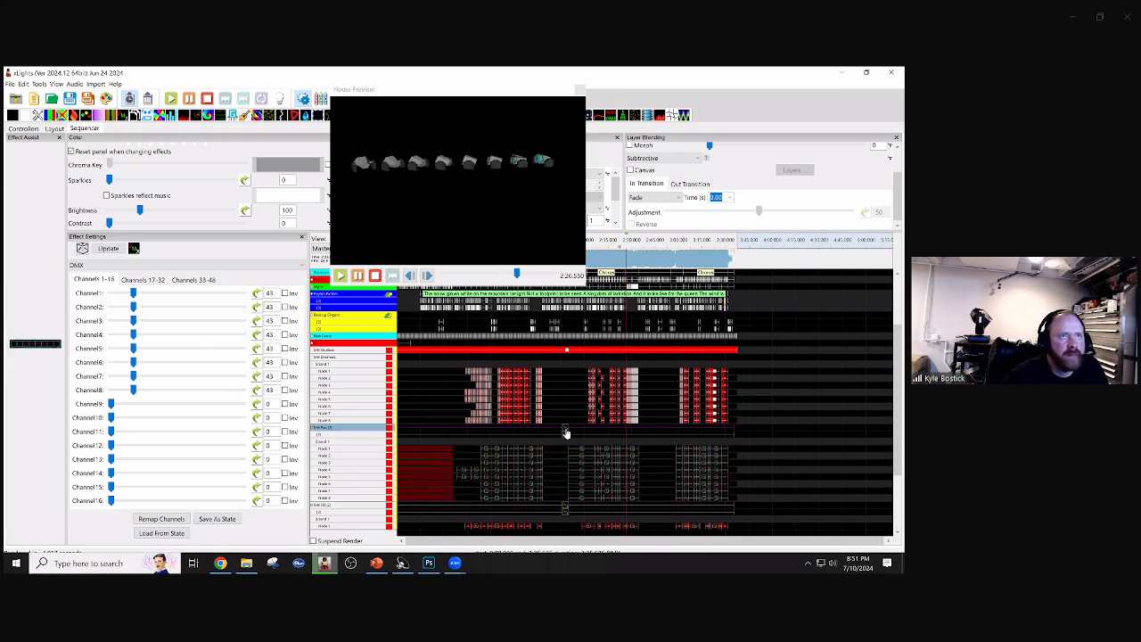
pyautogui.press('space')
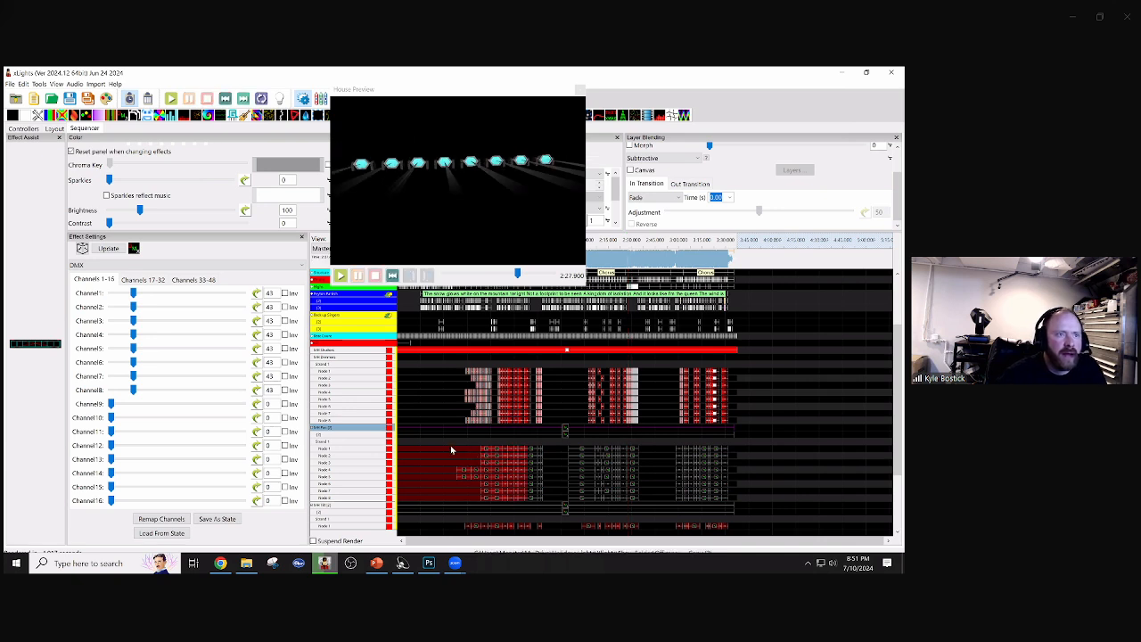
pyautogui.moveTo(559, 464); pyautogui.dragTo(753, 498)
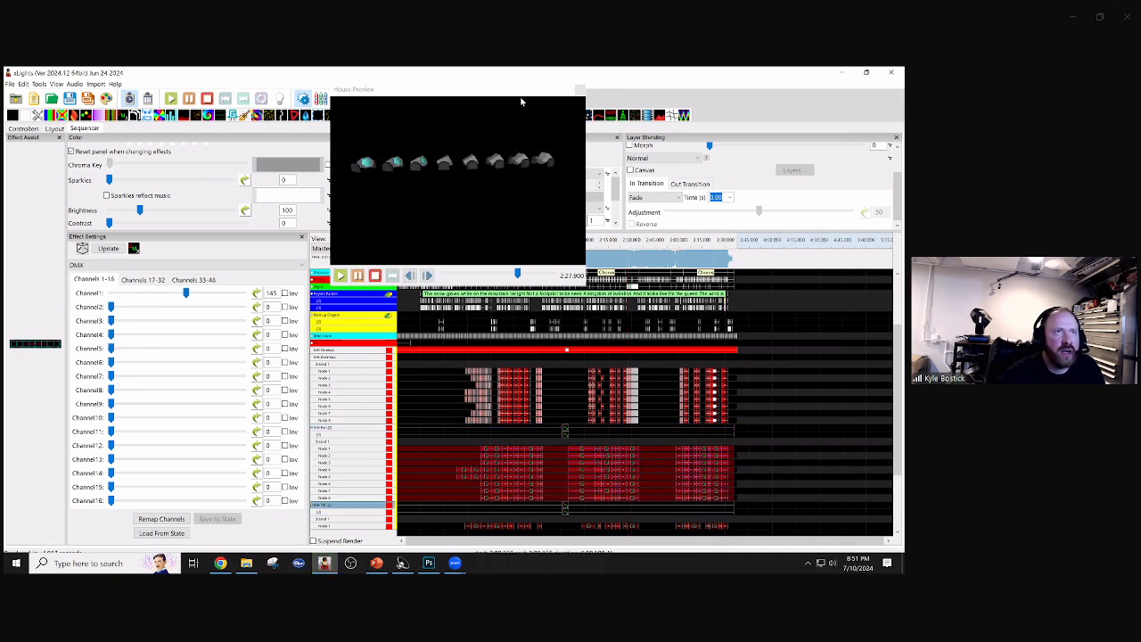
pyautogui.moveTo(523, 96); pyautogui.dragTo(512, 103)
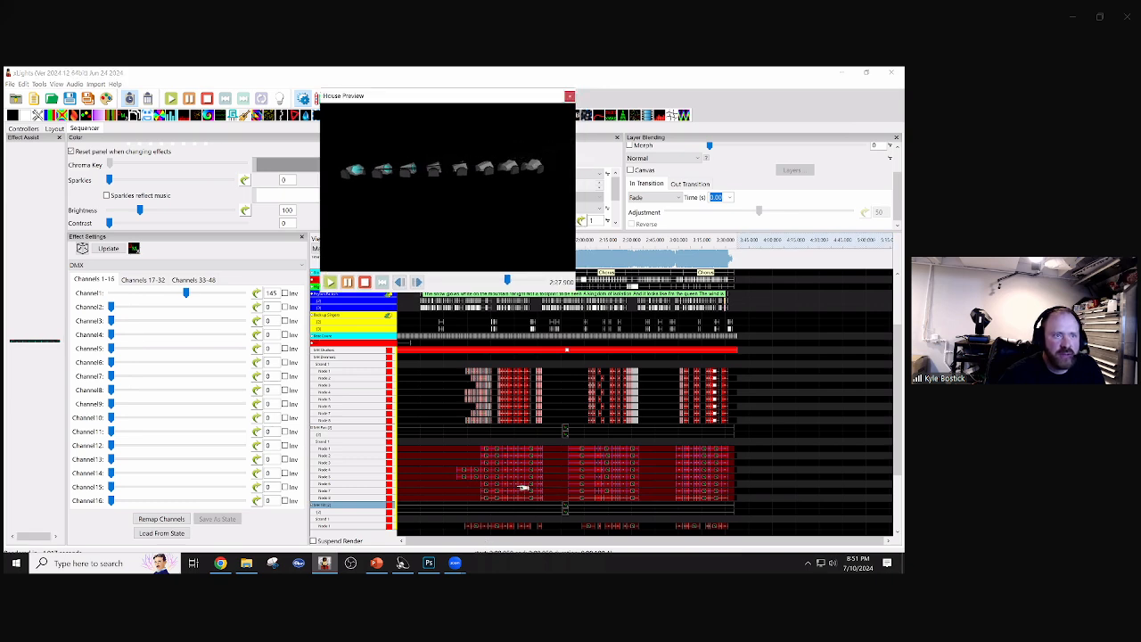
pyautogui.moveTo(459, 446); pyautogui.dragTo(754, 502)
pyautogui.rightClick(656, 157)
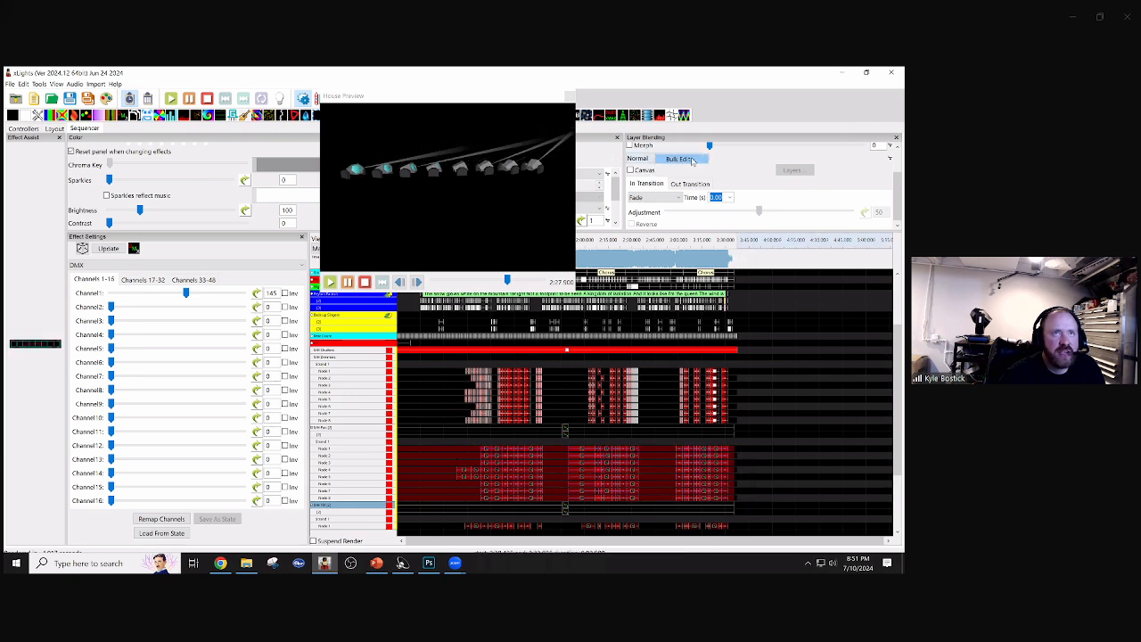
pyautogui.click(678, 163)
pyautogui.scroll(-3, 680, 143)
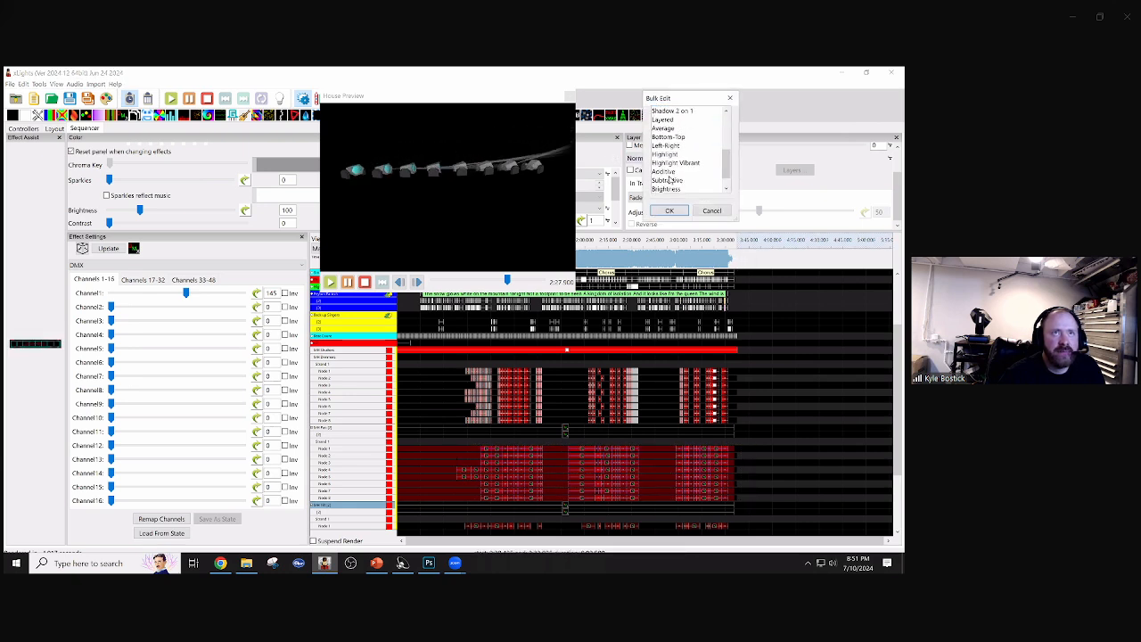
pyautogui.click(672, 172)
pyautogui.click(670, 210)
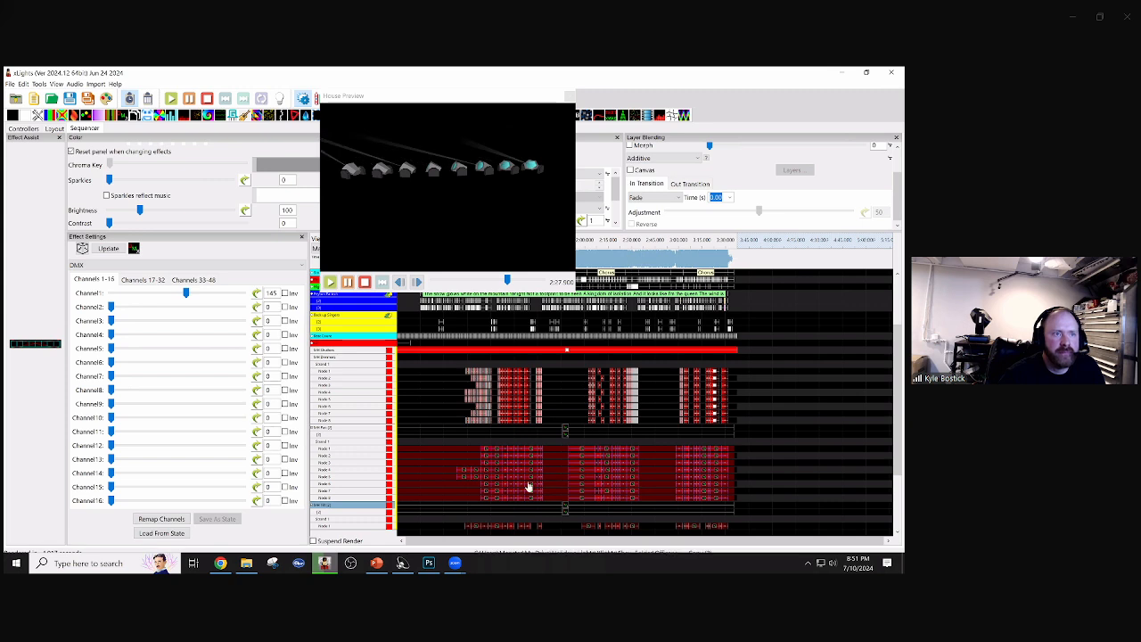
# - Bulk edit the layer blending of all the MH Tilt node effects to Additive
pyautogui.click(457, 461)
pyautogui.scroll(-1, 452, 462)
pyautogui.scroll(-2, 451, 462)
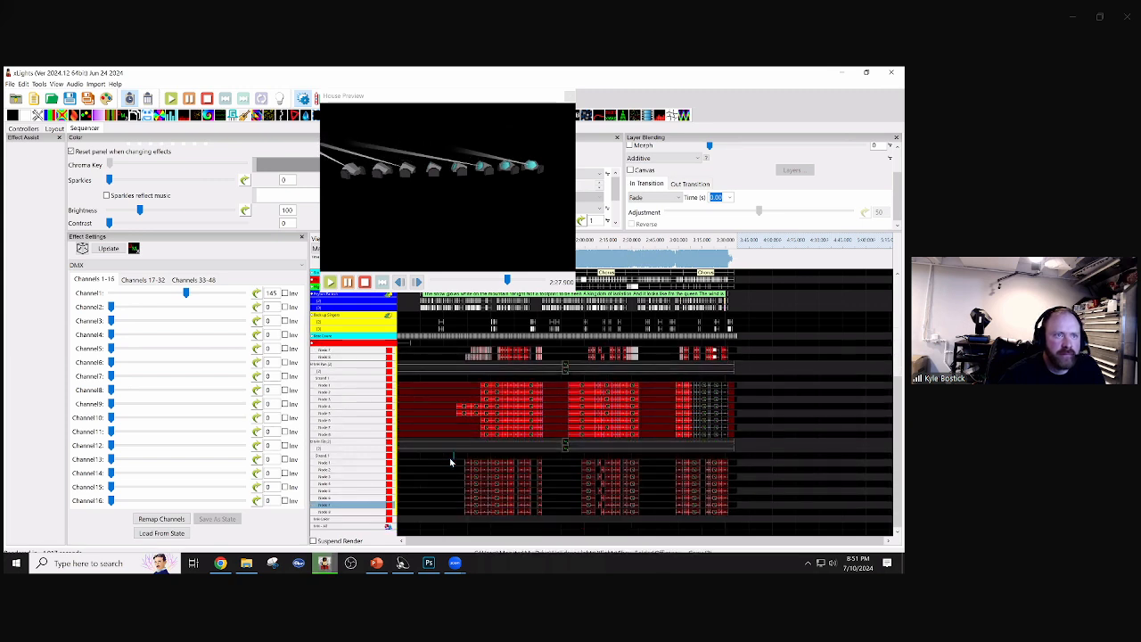
pyautogui.moveTo(684, 507); pyautogui.dragTo(738, 518)
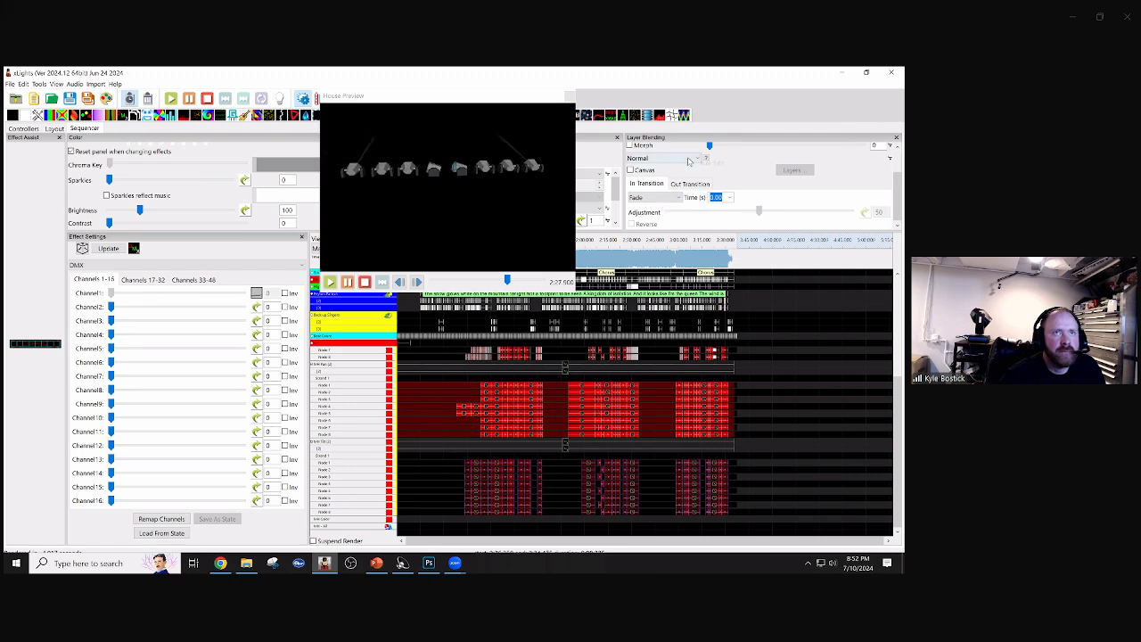
pyautogui.rightClick(686, 159)
pyautogui.click(699, 164)
pyautogui.scroll(-2, 689, 182)
pyautogui.scroll(-3, 689, 183)
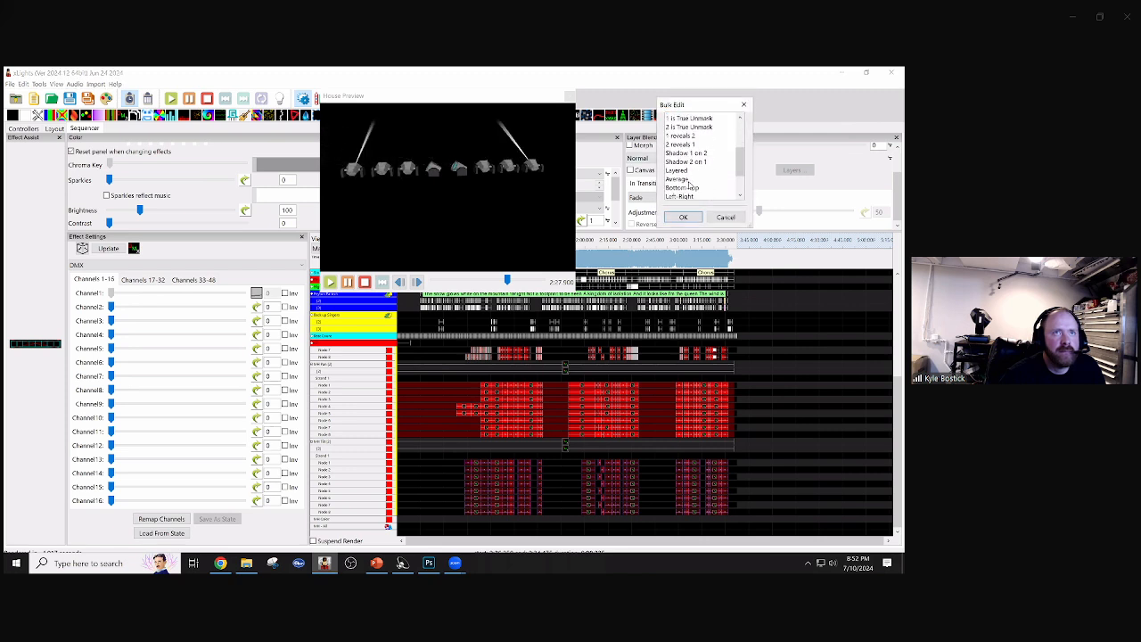
pyautogui.click(679, 160)
pyautogui.click(683, 218)
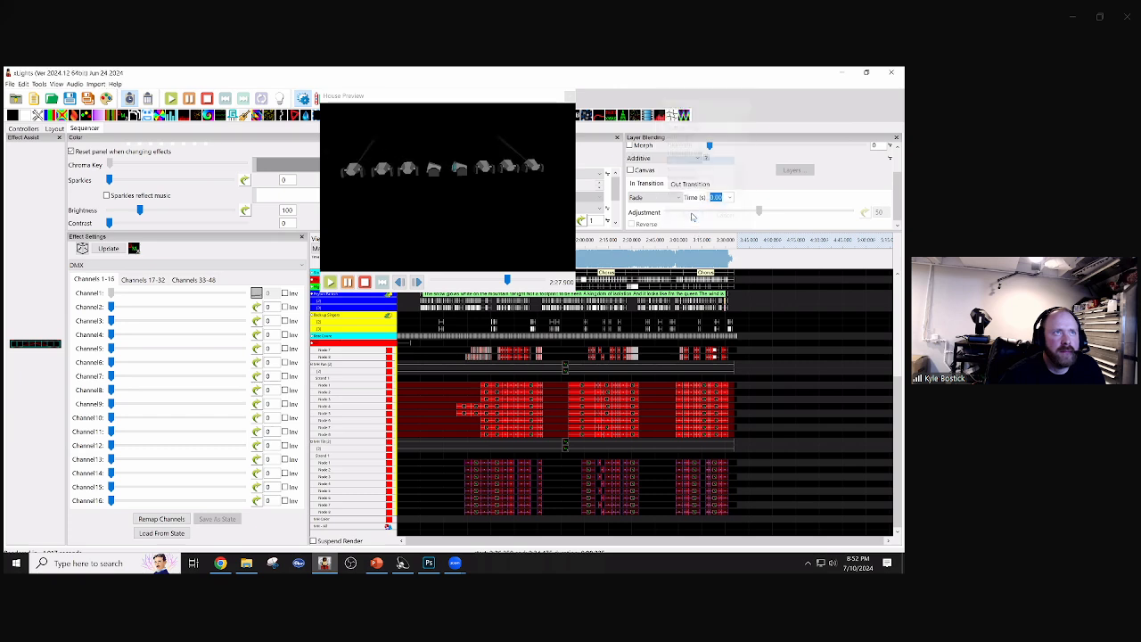
pyautogui.click(453, 469)
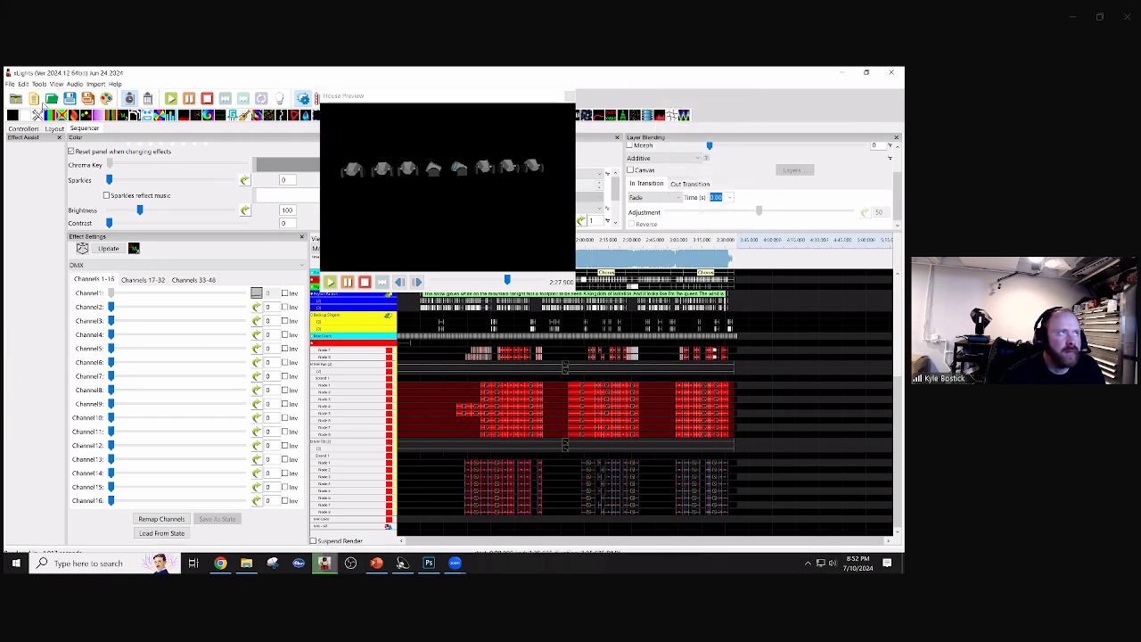
# - Render the whole sequence, play it from about 2:02 with the House Preview moved aside, and stop playback
pyautogui.click(106, 98)
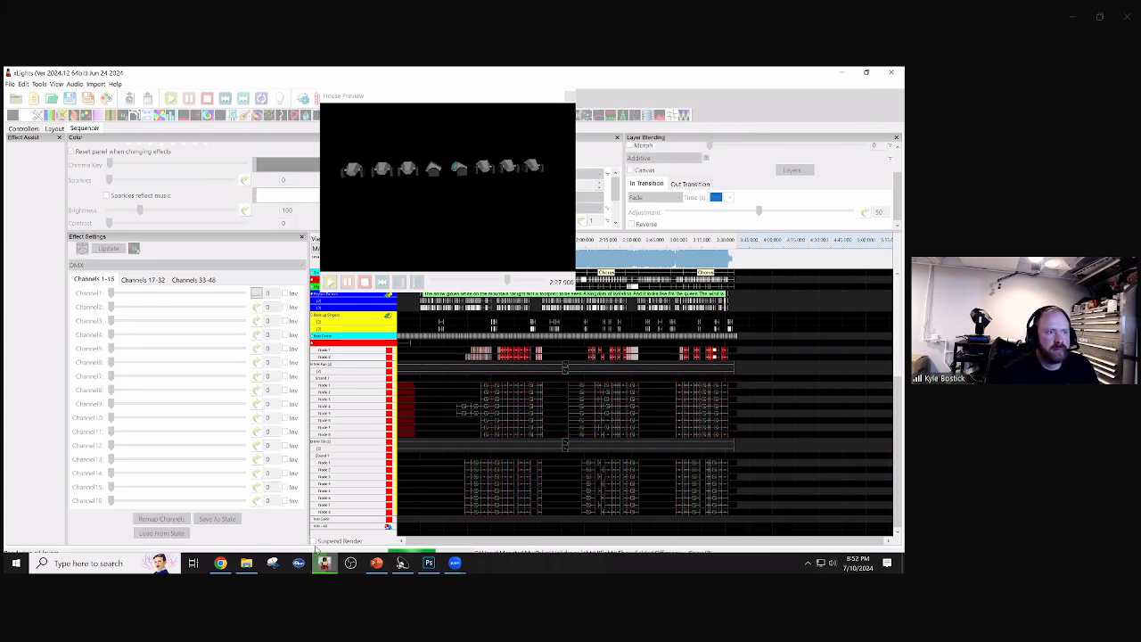
pyautogui.moveTo(323, 563)
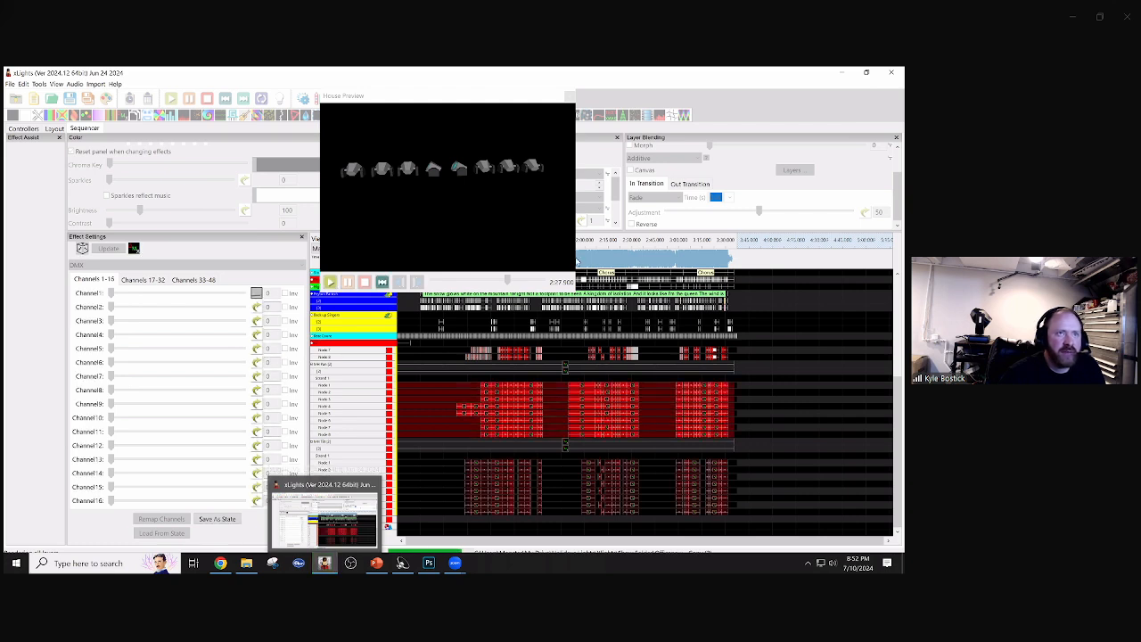
pyautogui.click(588, 247)
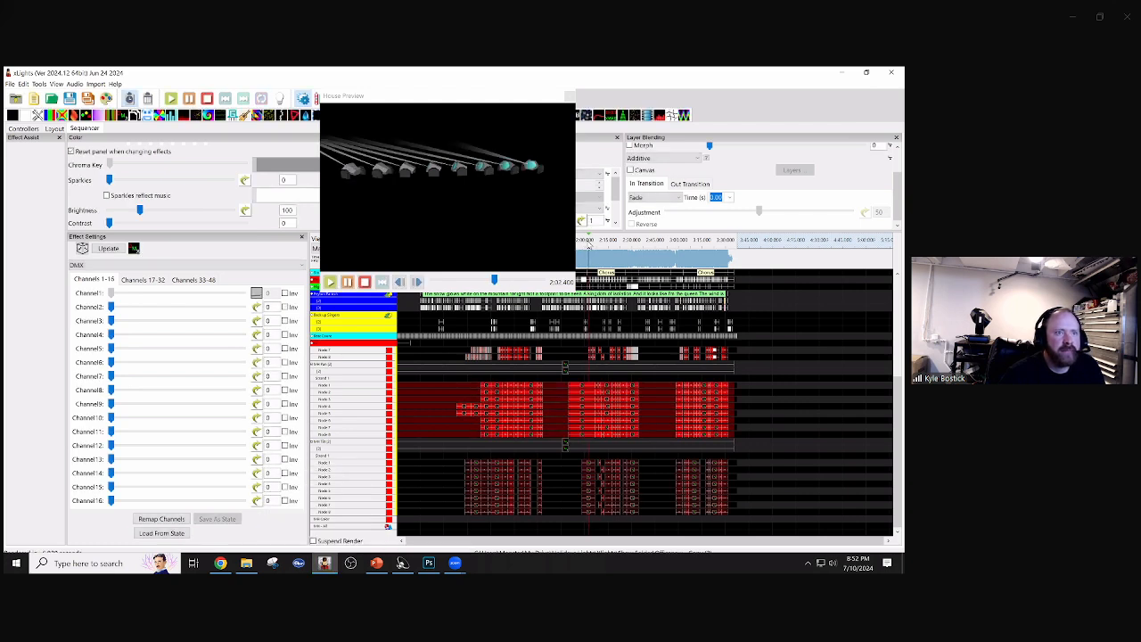
pyautogui.rightClick(324, 564)
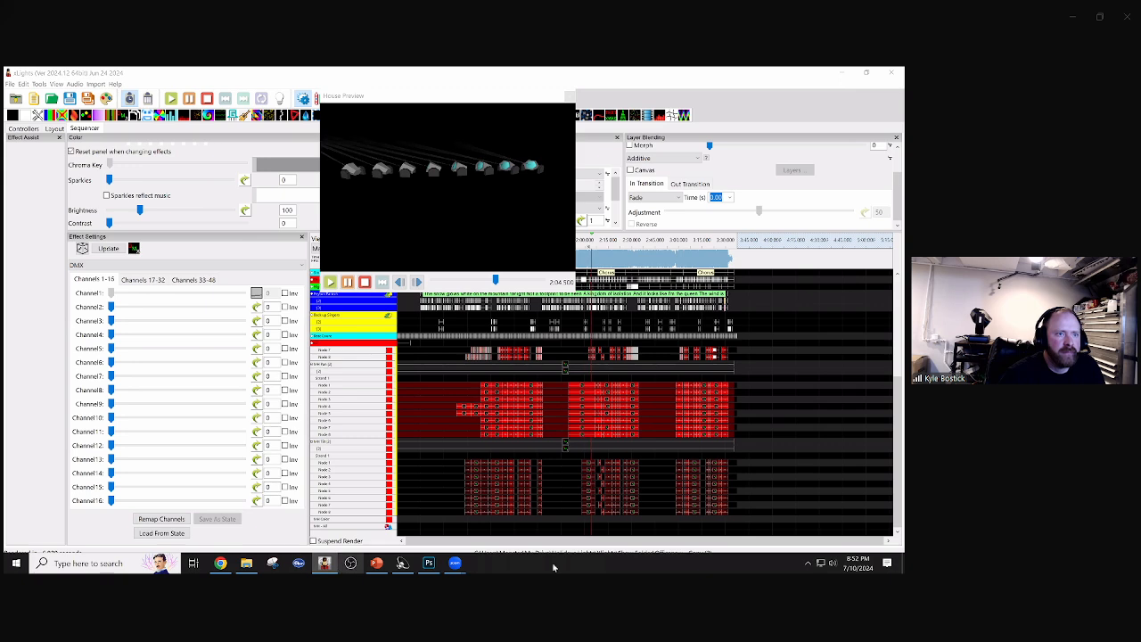
pyautogui.click(782, 484)
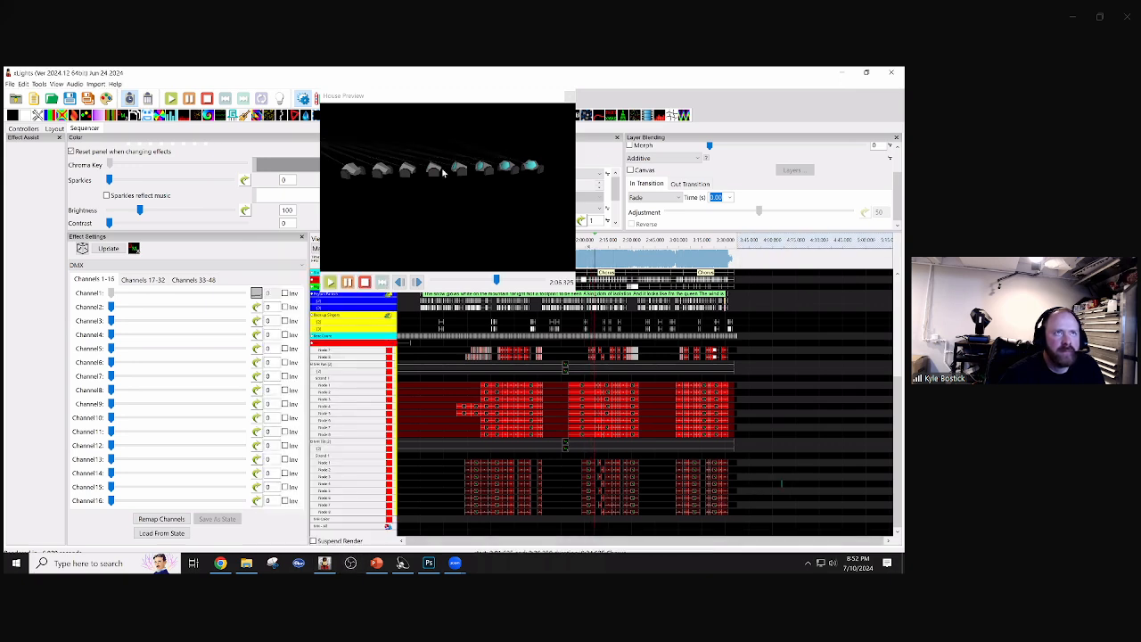
pyautogui.click(426, 101)
pyautogui.moveTo(426, 100); pyautogui.dragTo(679, 100)
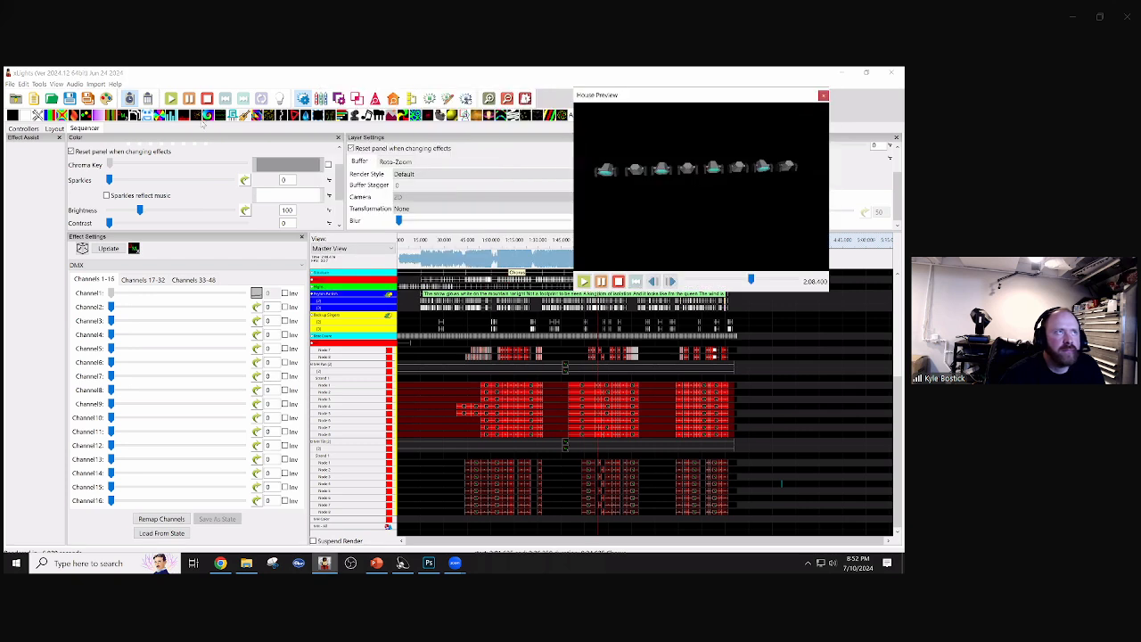
pyautogui.click(208, 101)
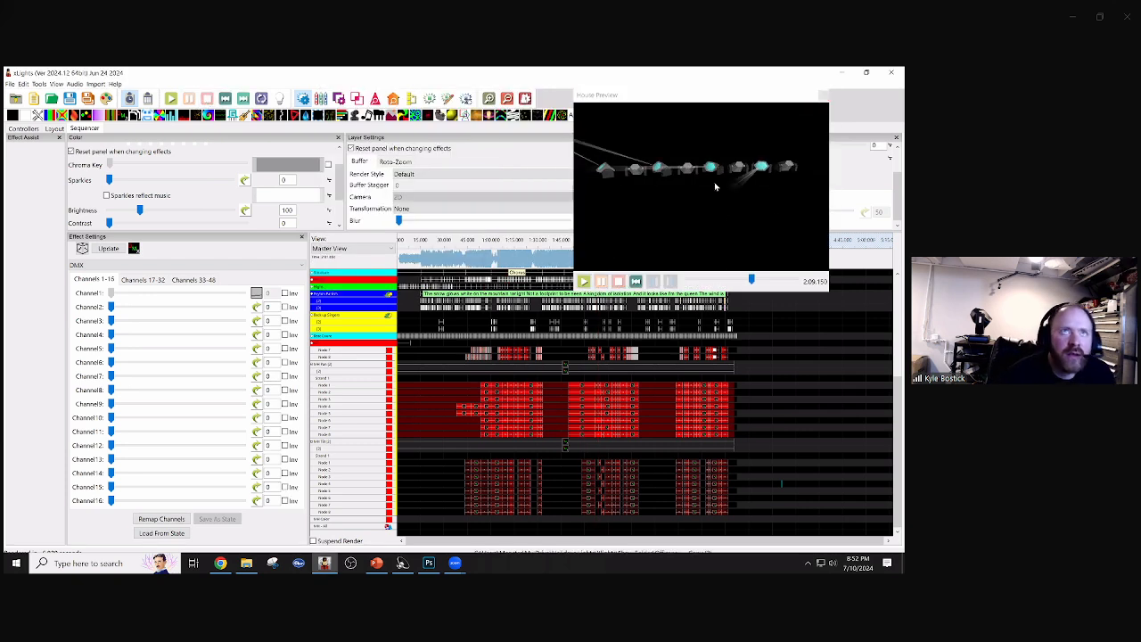
# - Move the House Preview off the layer blending options and set the MH Pan offset effect's blending to Additive
pyautogui.click(565, 366)
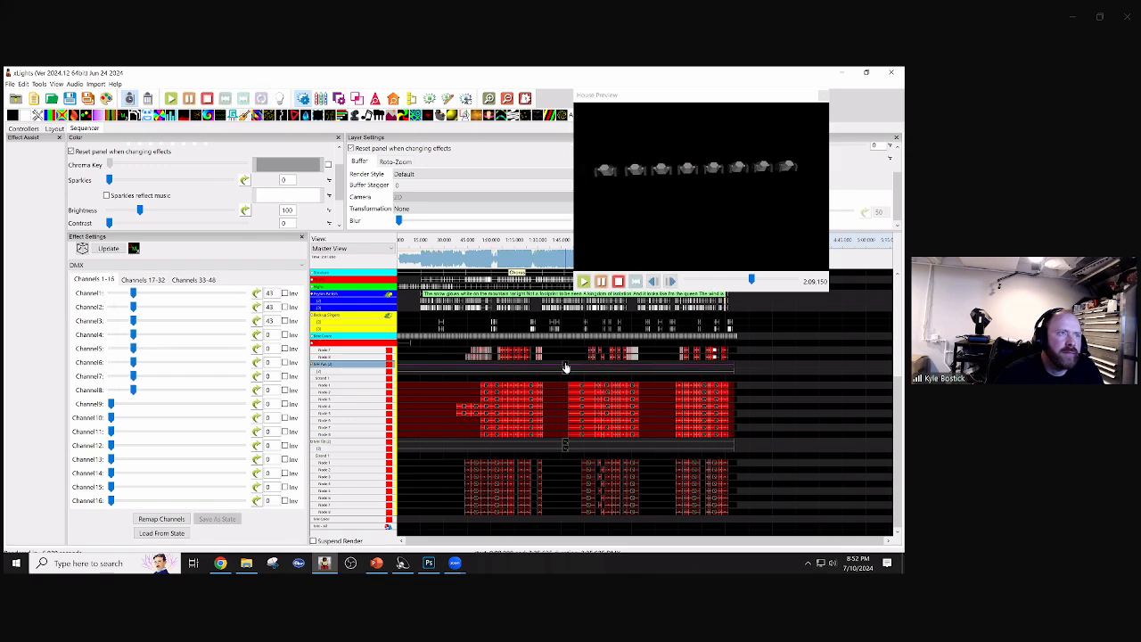
pyautogui.click(696, 98)
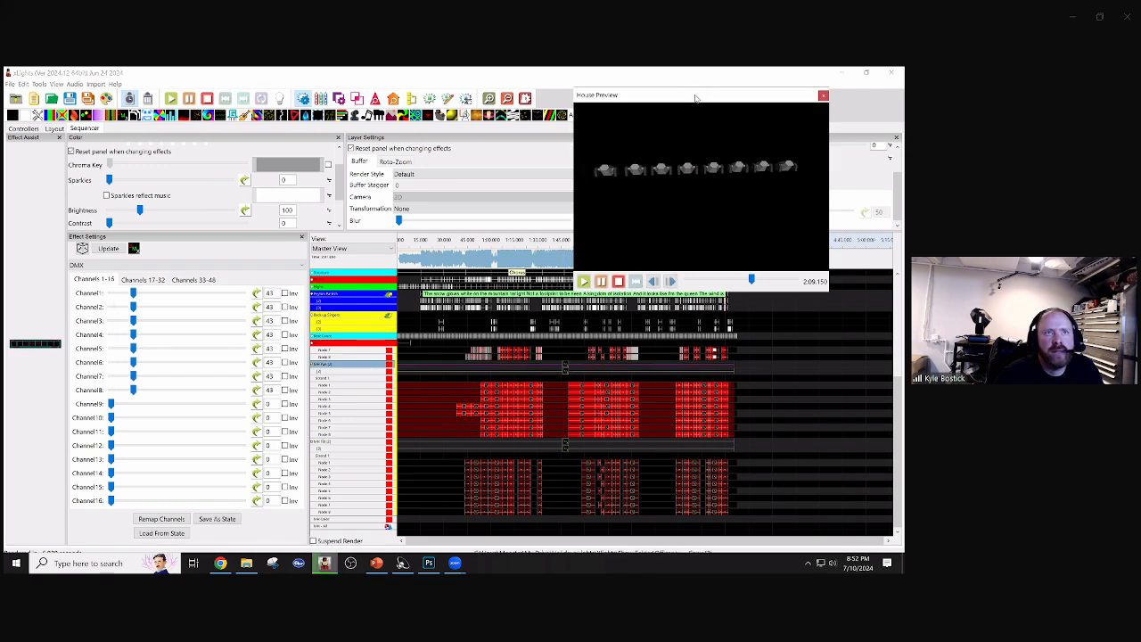
pyautogui.moveTo(697, 98); pyautogui.dragTo(487, 108)
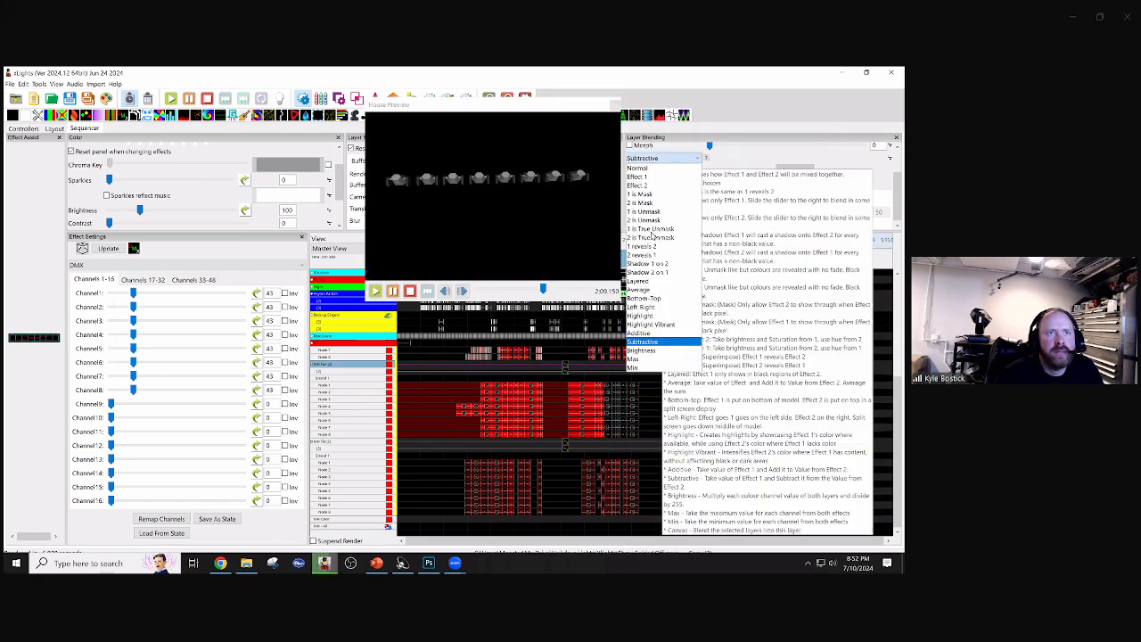
pyautogui.click(664, 158)
pyautogui.click(642, 333)
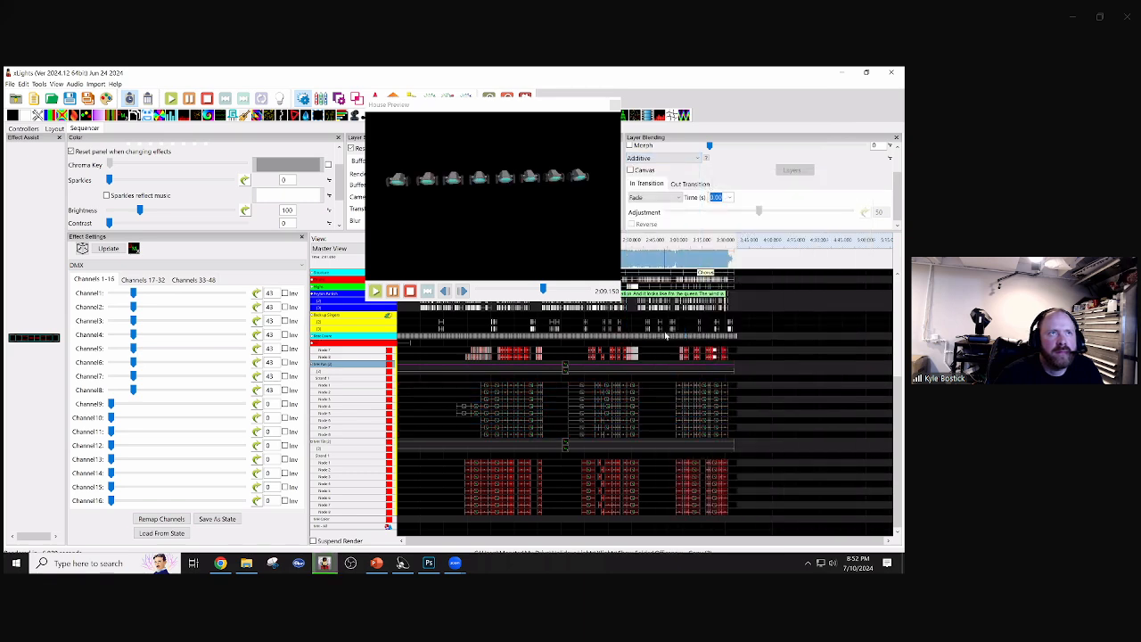
# - Review the MH Tilt offset effect's channel and layer blending settings, and preview the sequence at about 3:10
pyautogui.click(565, 445)
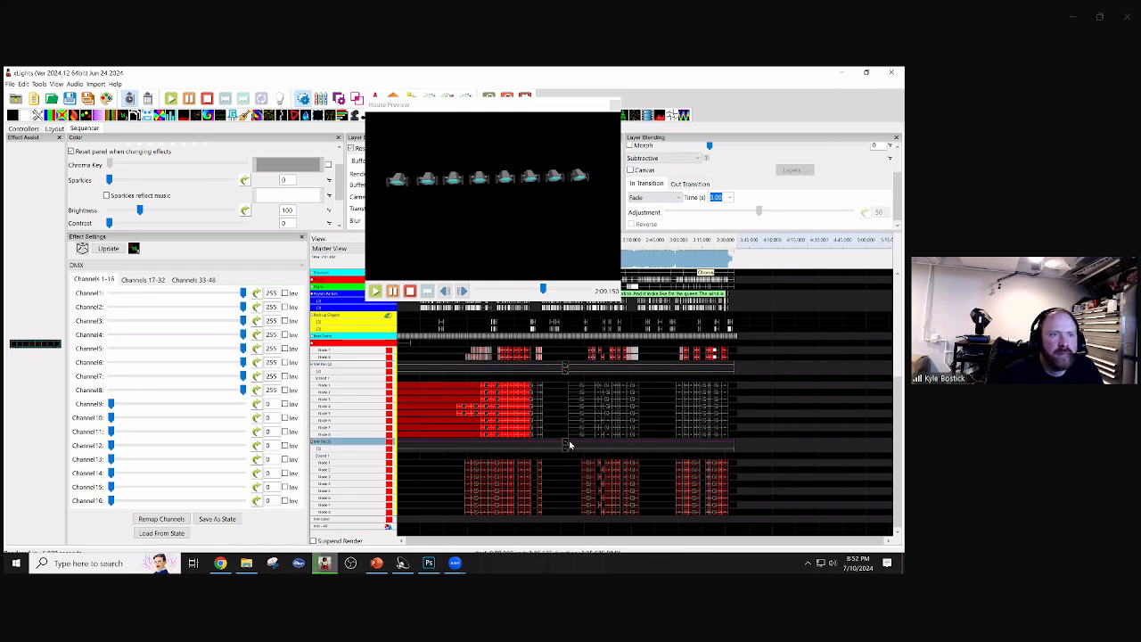
pyautogui.click(566, 446)
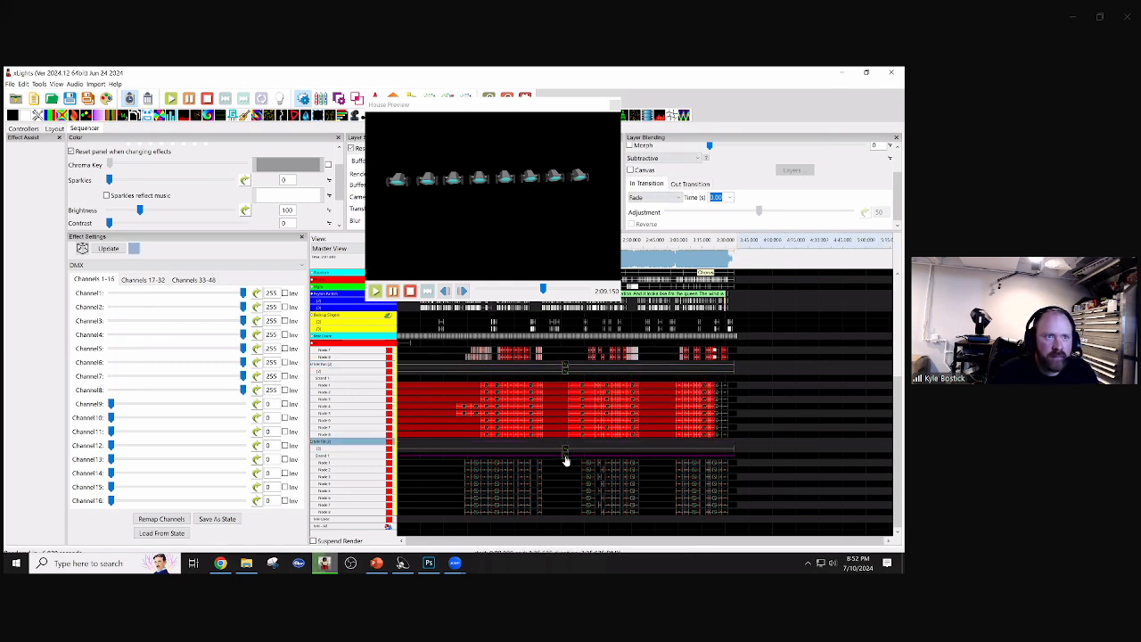
pyautogui.click(565, 460)
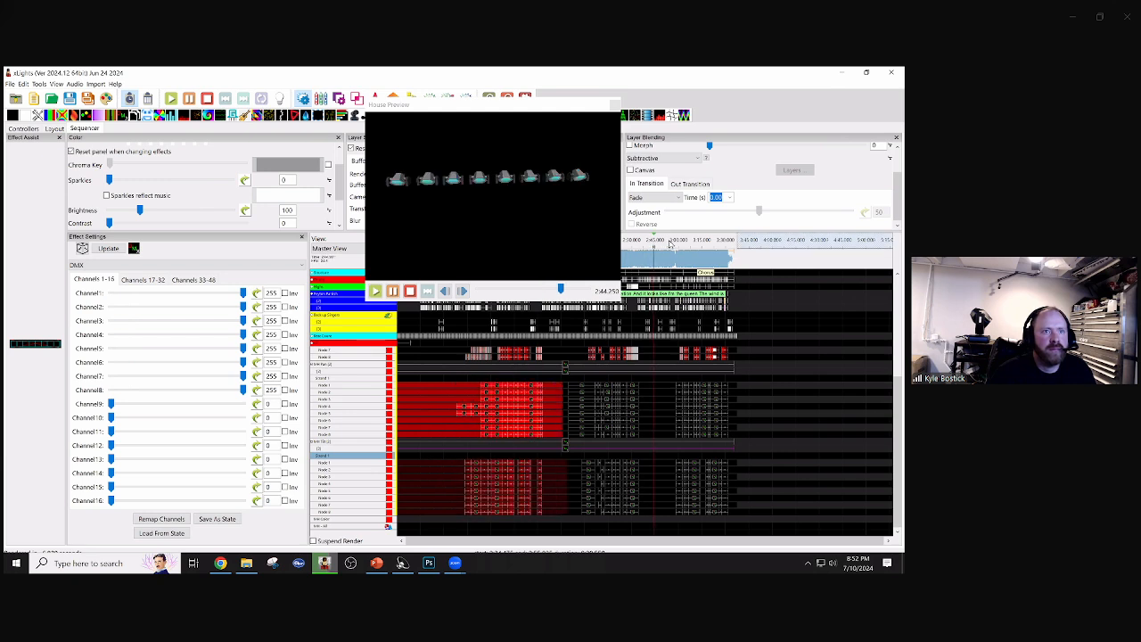
pyautogui.click(695, 241)
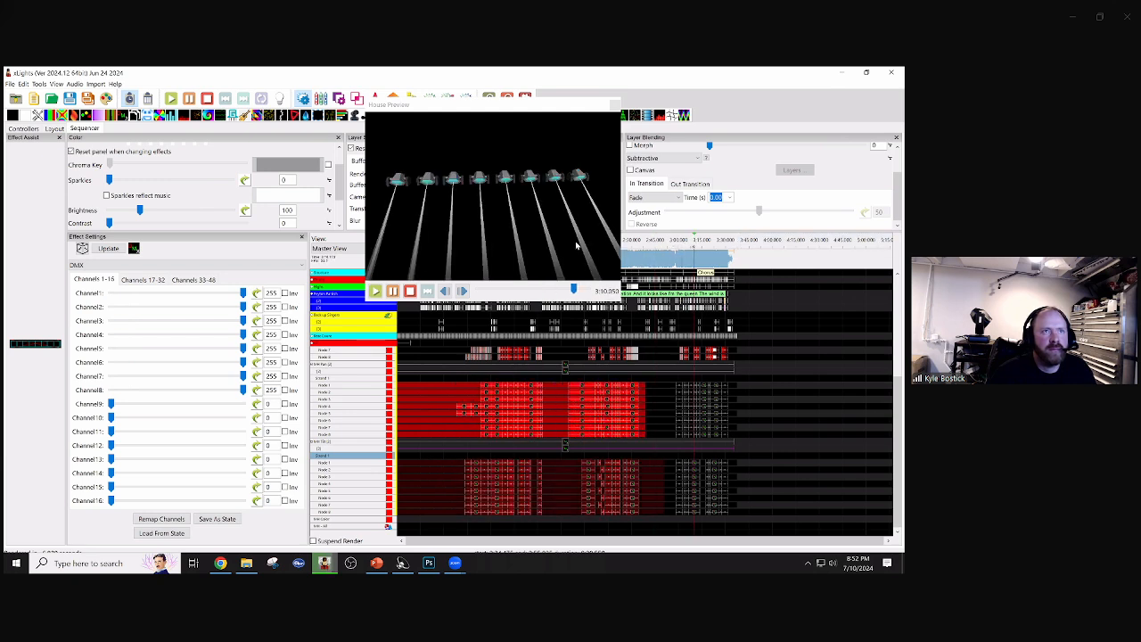
# - Render the whole sequence, preview it at about 3:18, and move the House Preview aside to uncover the layer settings
pyautogui.click(105, 98)
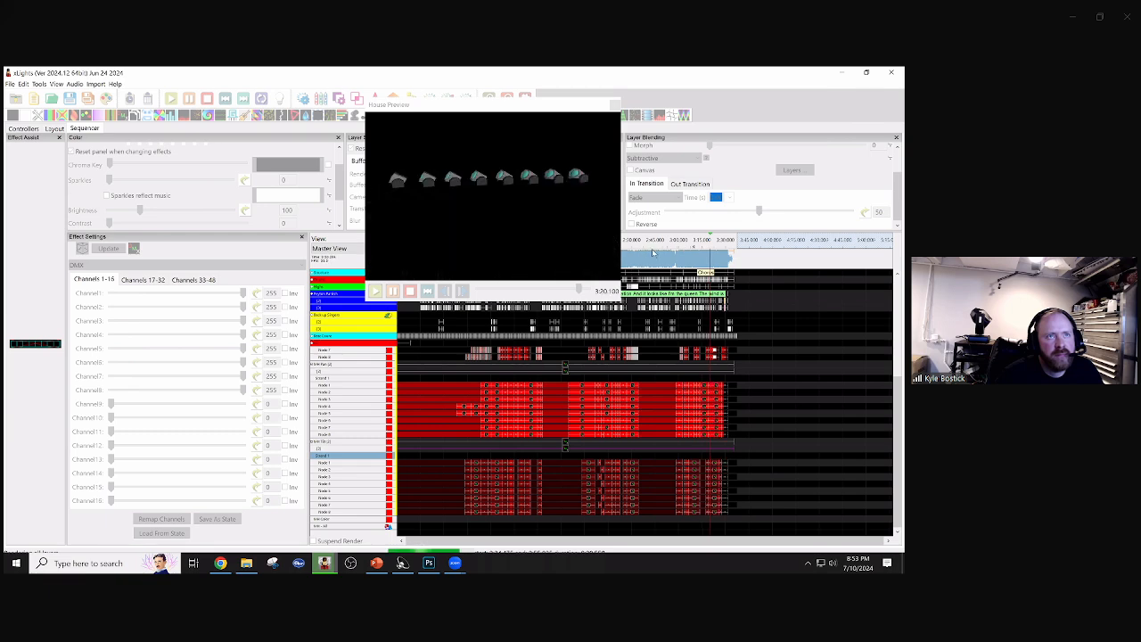
pyautogui.click(687, 243)
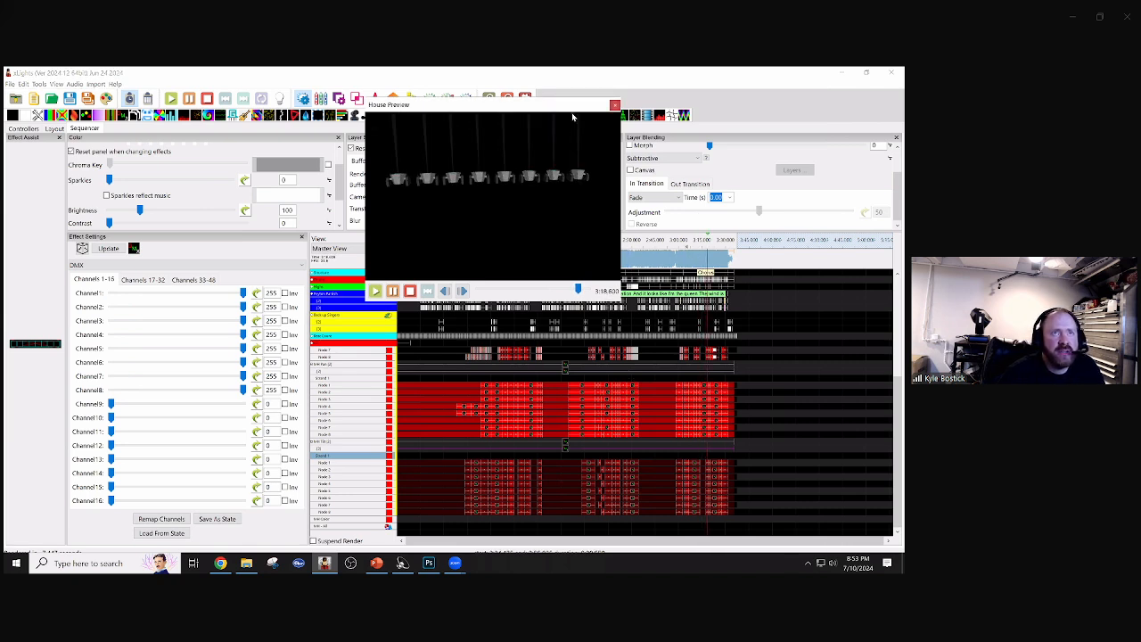
pyautogui.moveTo(571, 113); pyautogui.dragTo(798, 118)
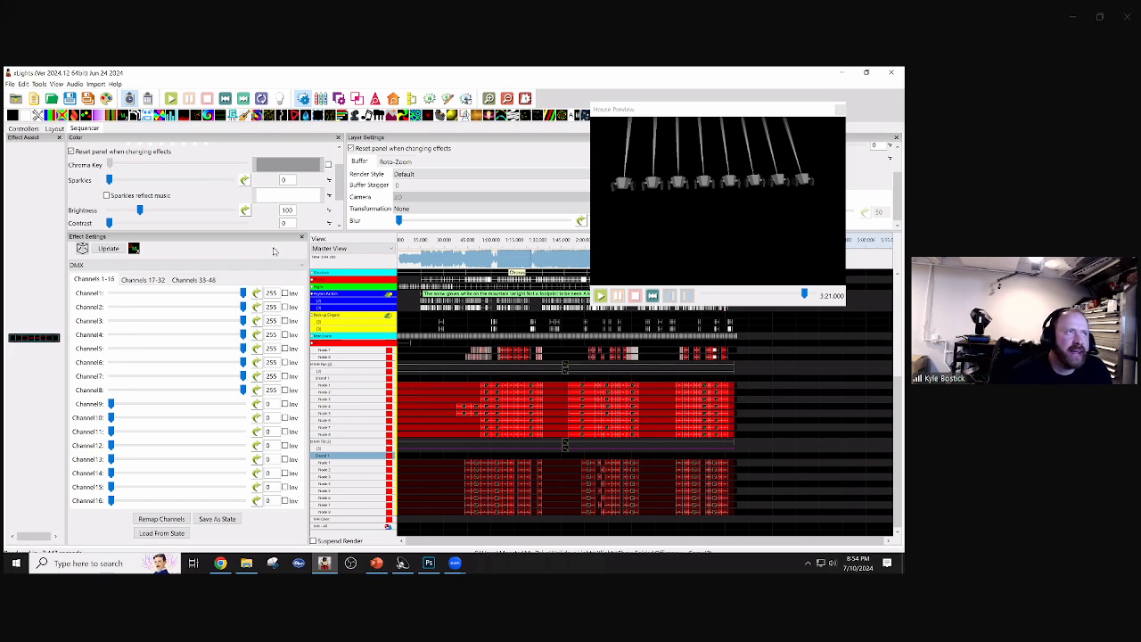
# - Open the layout and examine the string color property of the MH Dimmers model, leaving it as it is
pyautogui.click(55, 128)
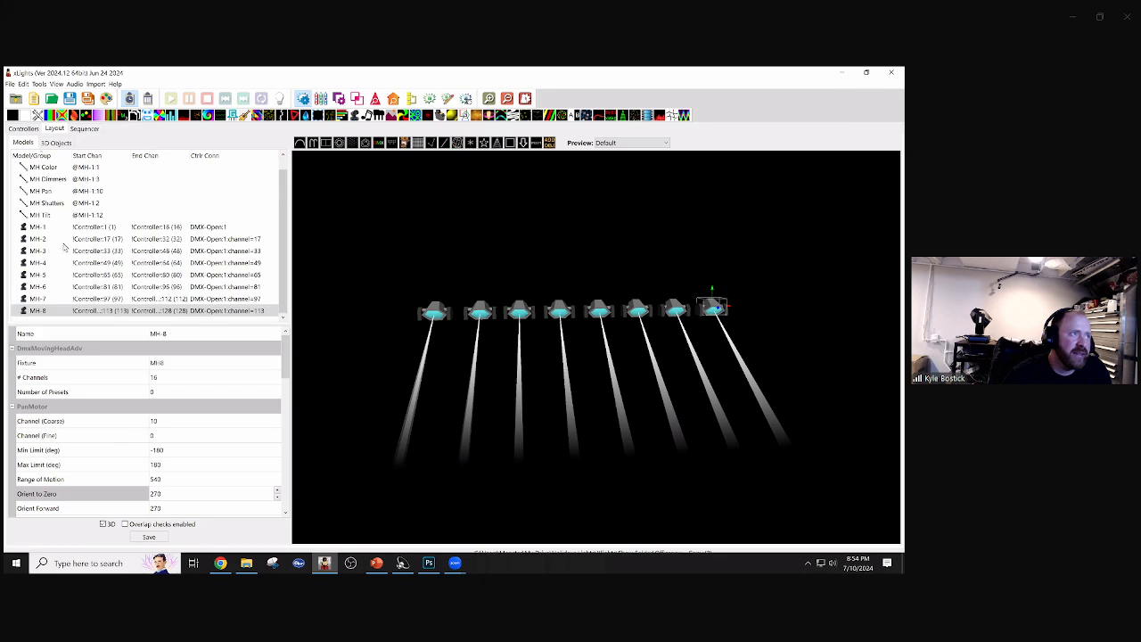
pyautogui.click(51, 182)
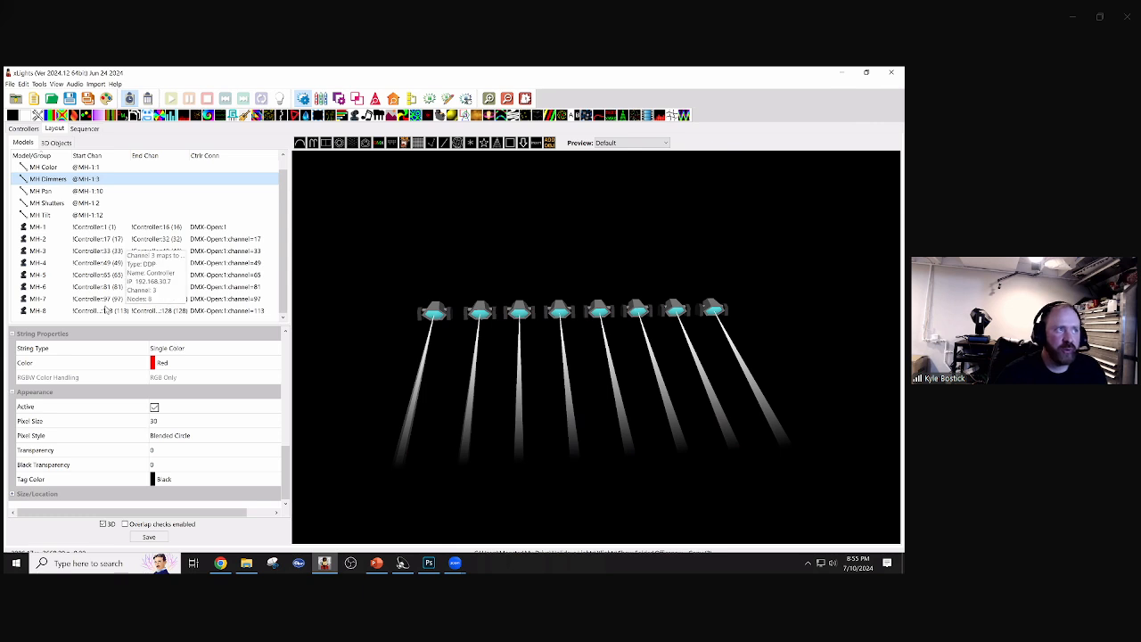
pyautogui.click(193, 362)
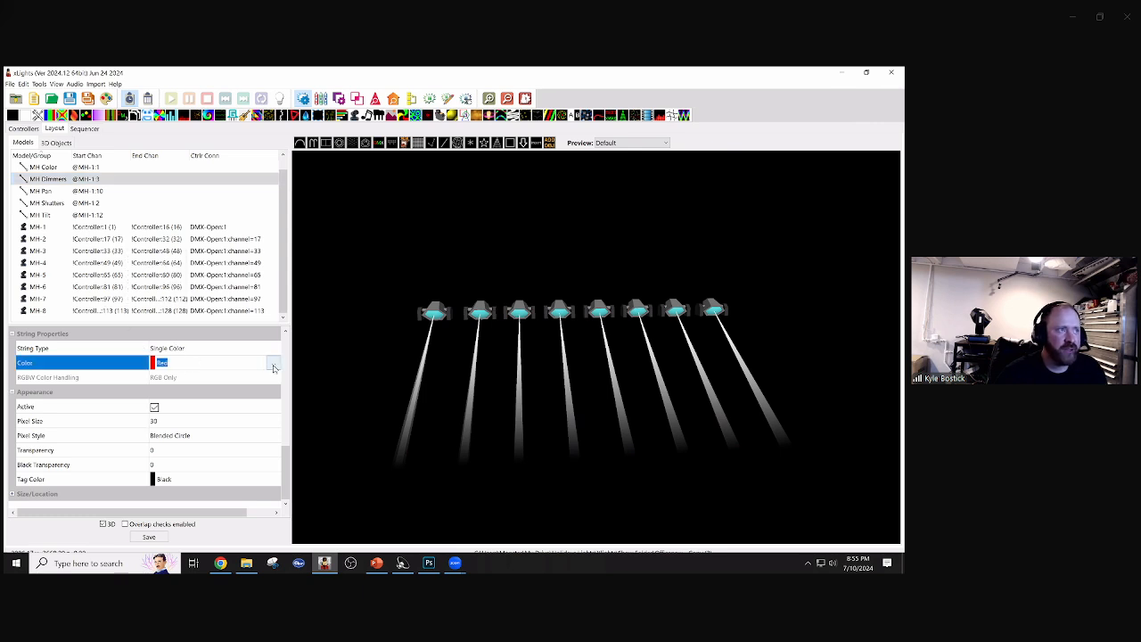
pyautogui.click(273, 363)
pyautogui.click(68, 254)
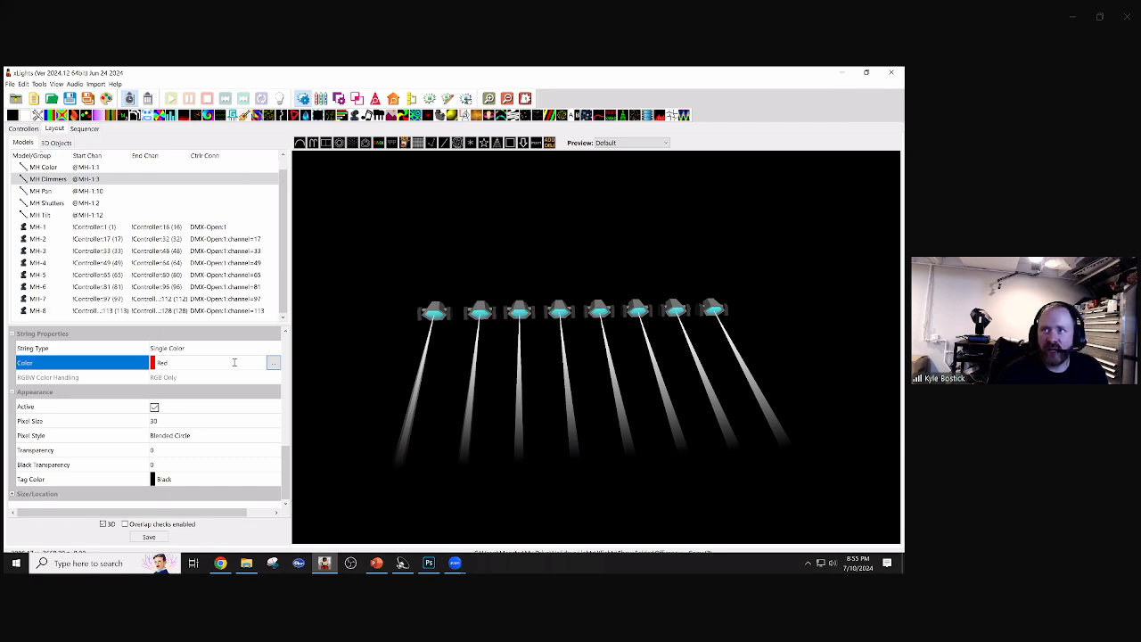
# - Return to the sequencer and delete all the model effects from the sequence grid
pyautogui.click(82, 130)
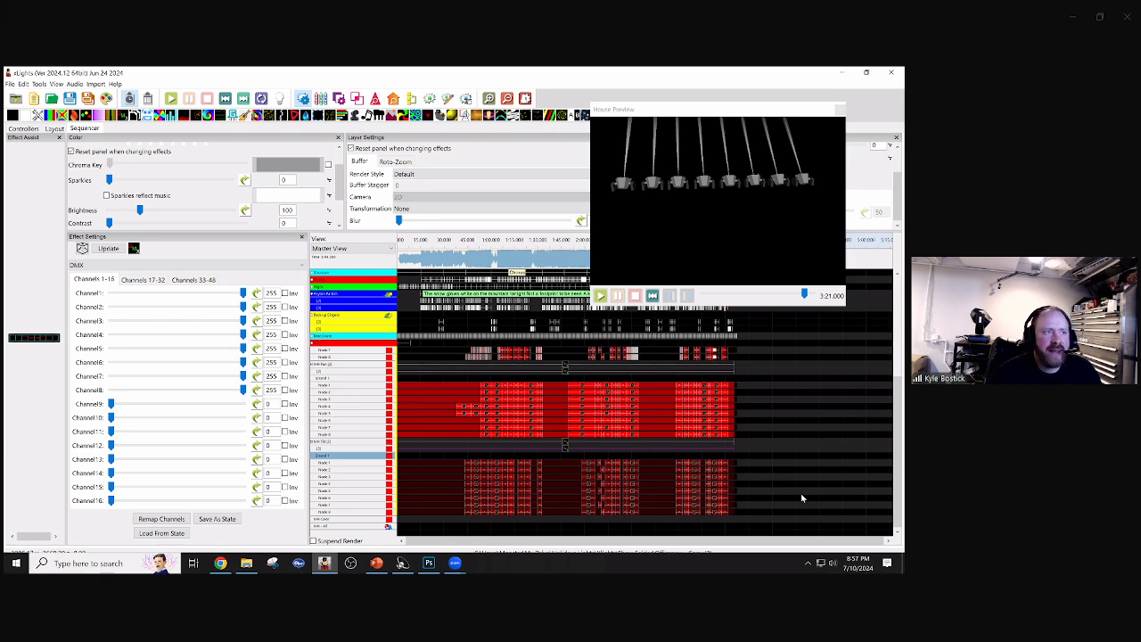
pyautogui.click(817, 440)
pyautogui.hotkey('ctrl', 'a')
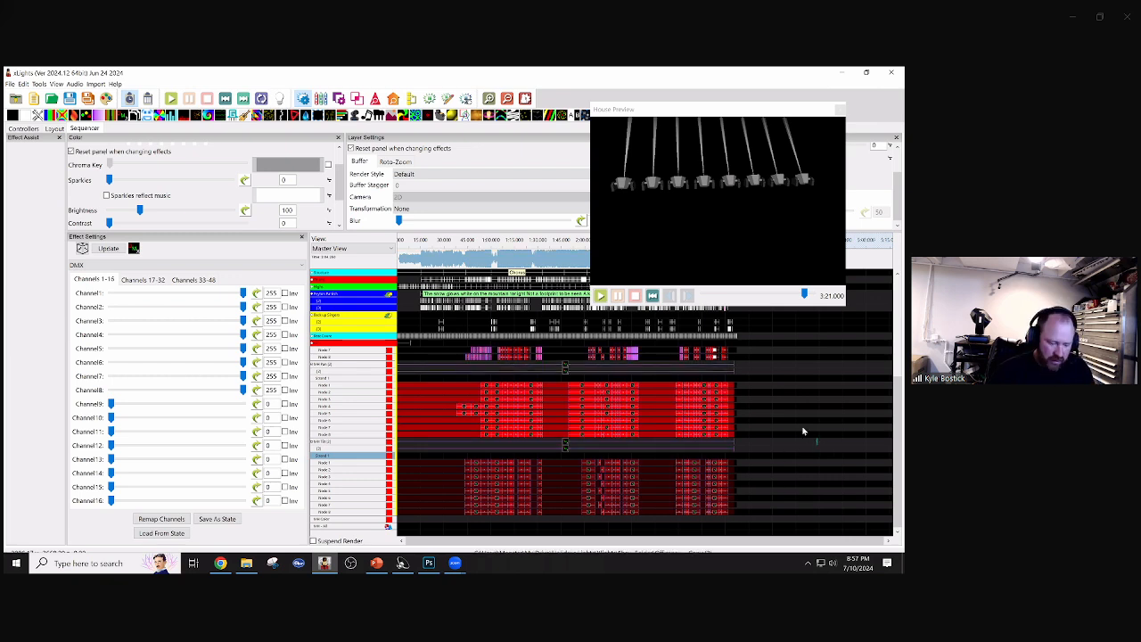
pyautogui.press('Delete')
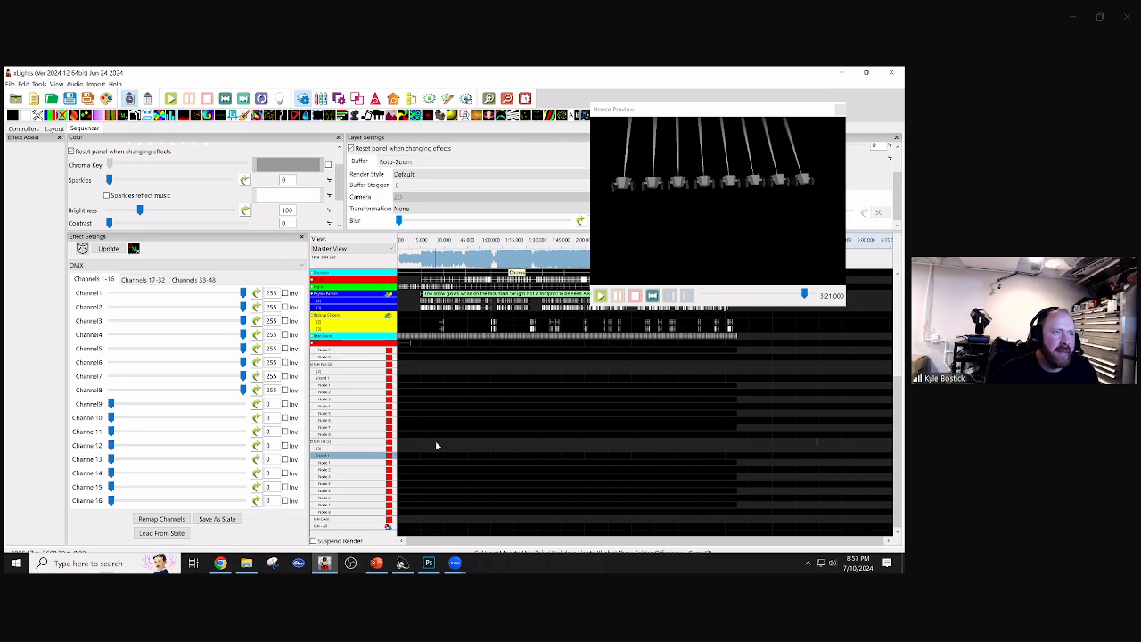
# - Place a DMX effect on the MH-8 row of the now empty sequence grid
pyautogui.scroll(3, 435, 448)
pyautogui.scroll(-3, 436, 446)
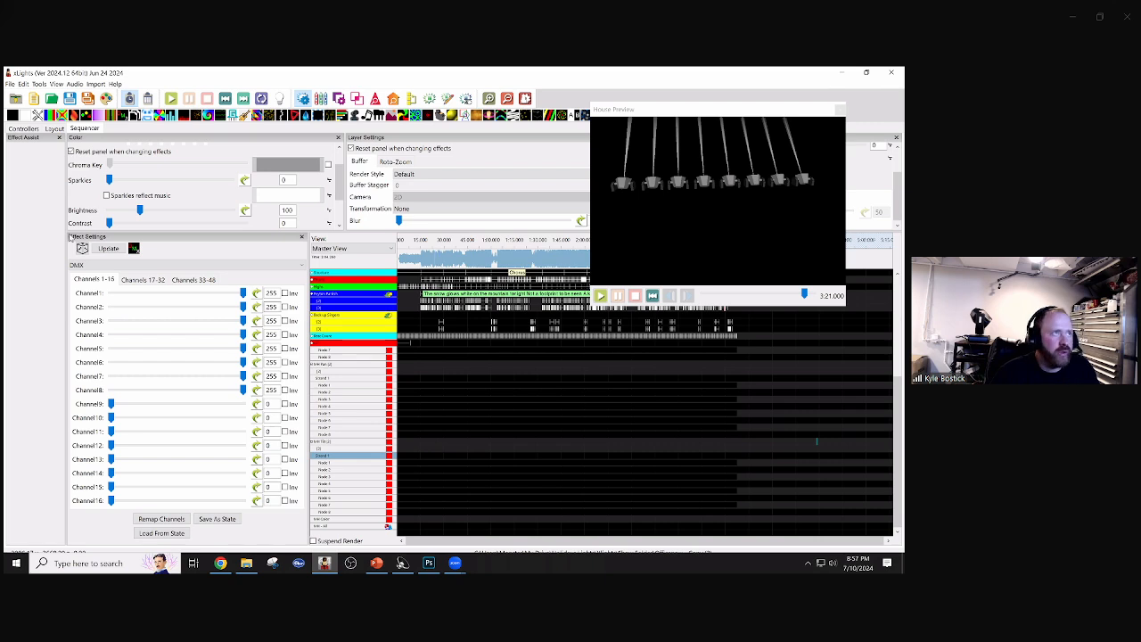
pyautogui.moveTo(125, 117)
pyautogui.mouseDown()
pyautogui.moveTo(438, 400)
pyautogui.moveTo(458, 478)
pyautogui.moveTo(449, 506)
pyautogui.moveTo(339, 456)
pyautogui.moveTo(340, 443)
pyautogui.mouseUp()
pyautogui.scroll(5, 340, 444)
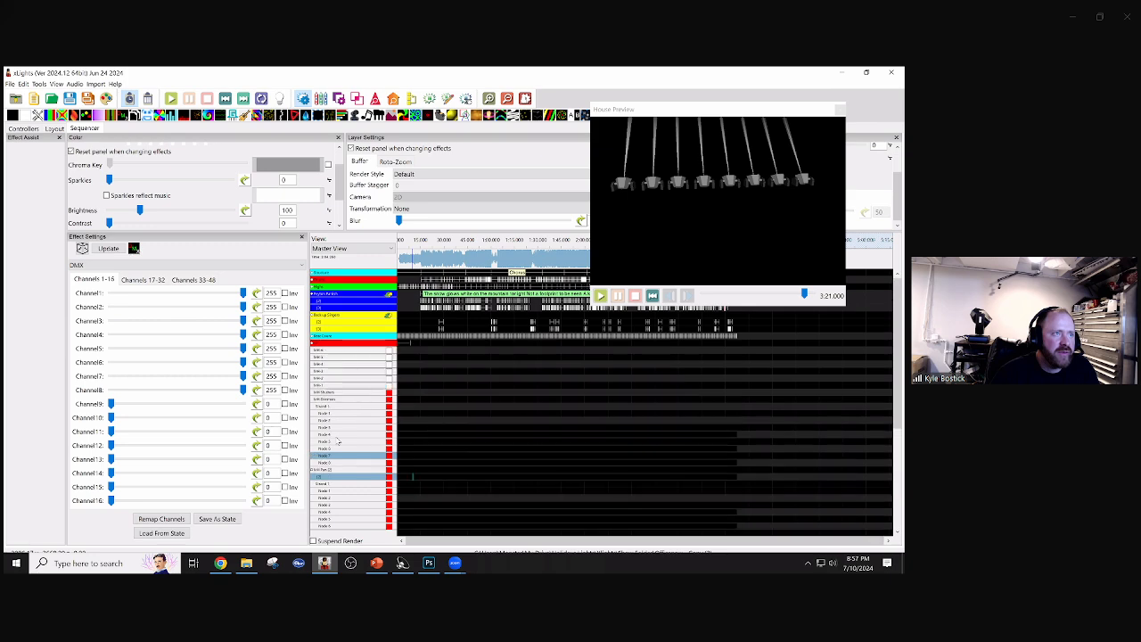
pyautogui.moveTo(125, 120); pyautogui.dragTo(518, 361)
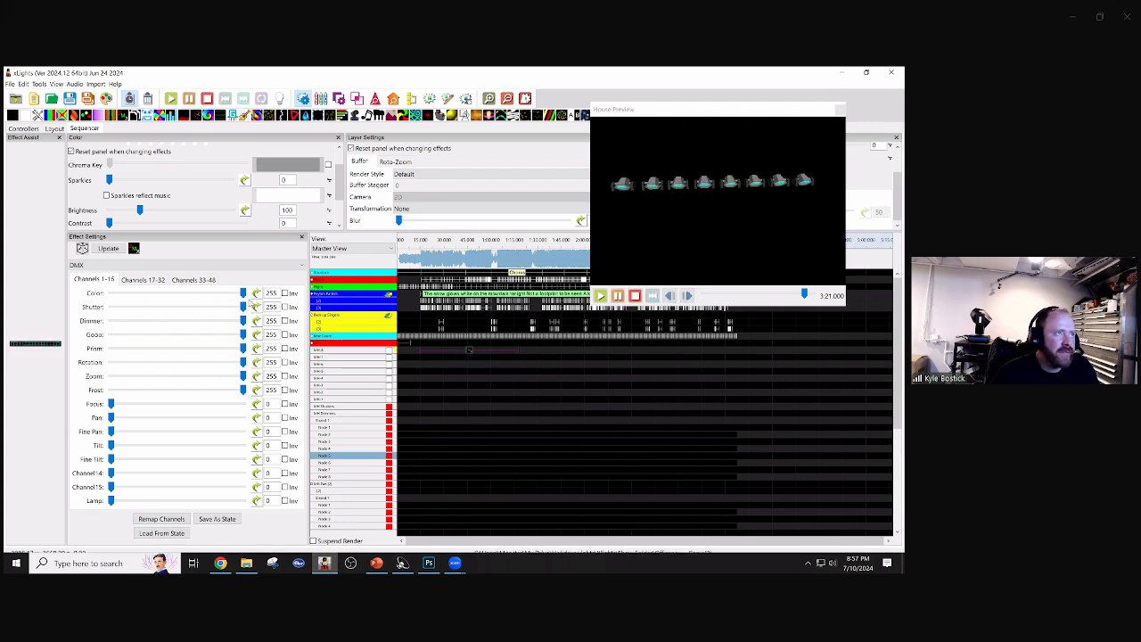
# - Set the DMX effect's Color, Shutter, Dimmer, Gobo, Prism, Rotation, Zoom and Frost channels to 0
pyautogui.moveTo(242, 293); pyautogui.dragTo(111, 293)
pyautogui.moveTo(243, 306); pyautogui.dragTo(111, 307)
pyautogui.moveTo(243, 320); pyautogui.dragTo(110, 320)
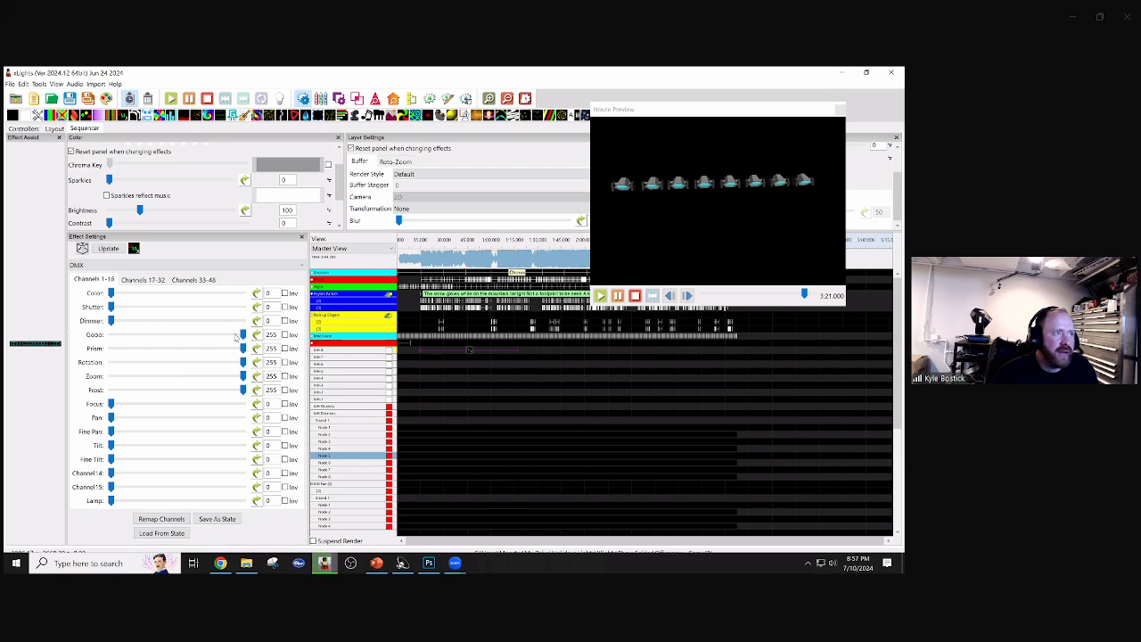
pyautogui.moveTo(240, 335); pyautogui.dragTo(111, 334)
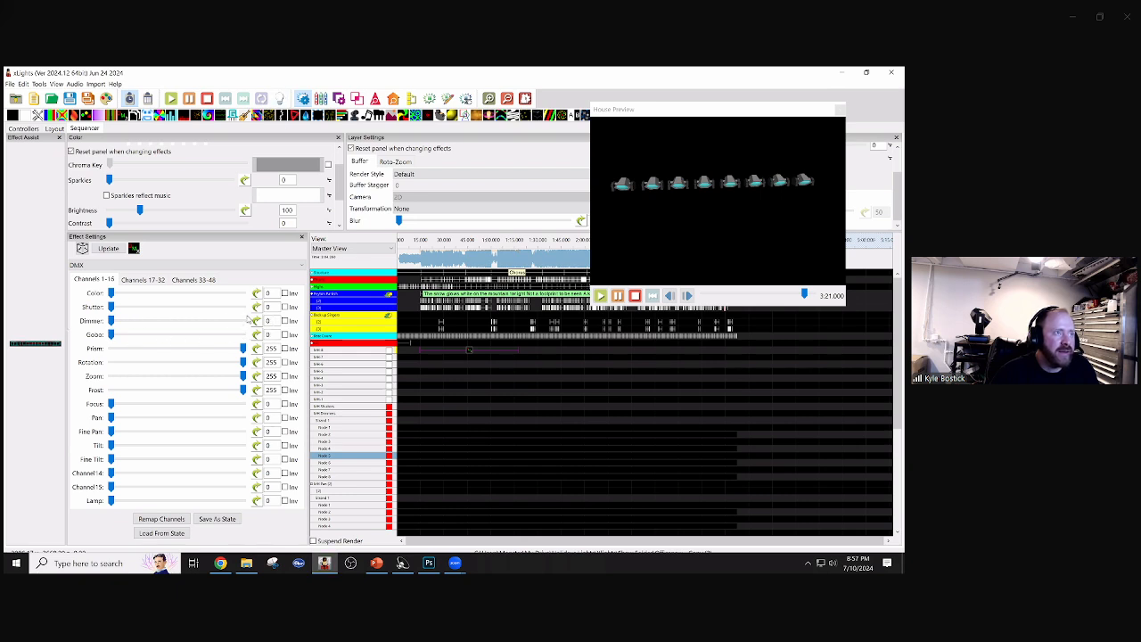
pyautogui.moveTo(242, 348); pyautogui.dragTo(111, 347)
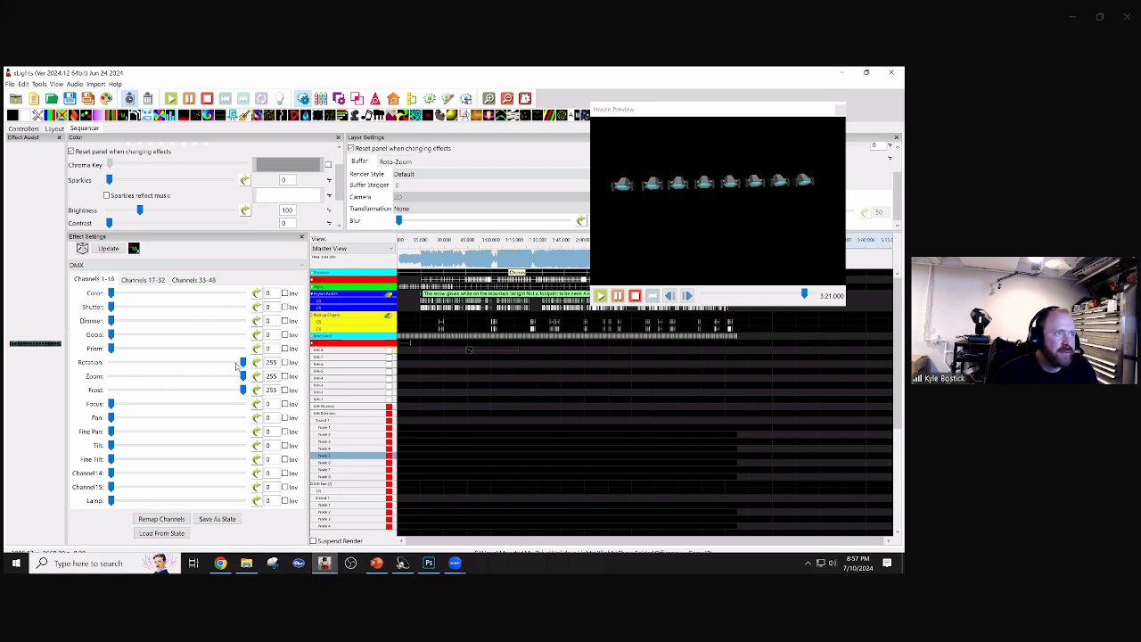
pyautogui.moveTo(241, 363); pyautogui.dragTo(111, 376)
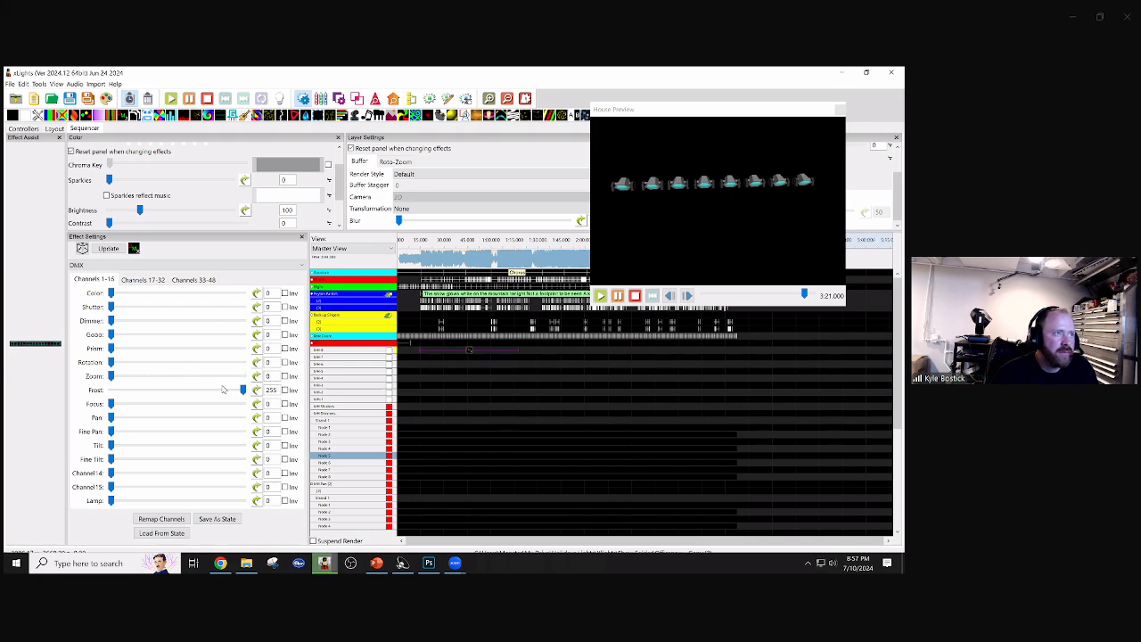
pyautogui.moveTo(242, 390); pyautogui.dragTo(111, 389)
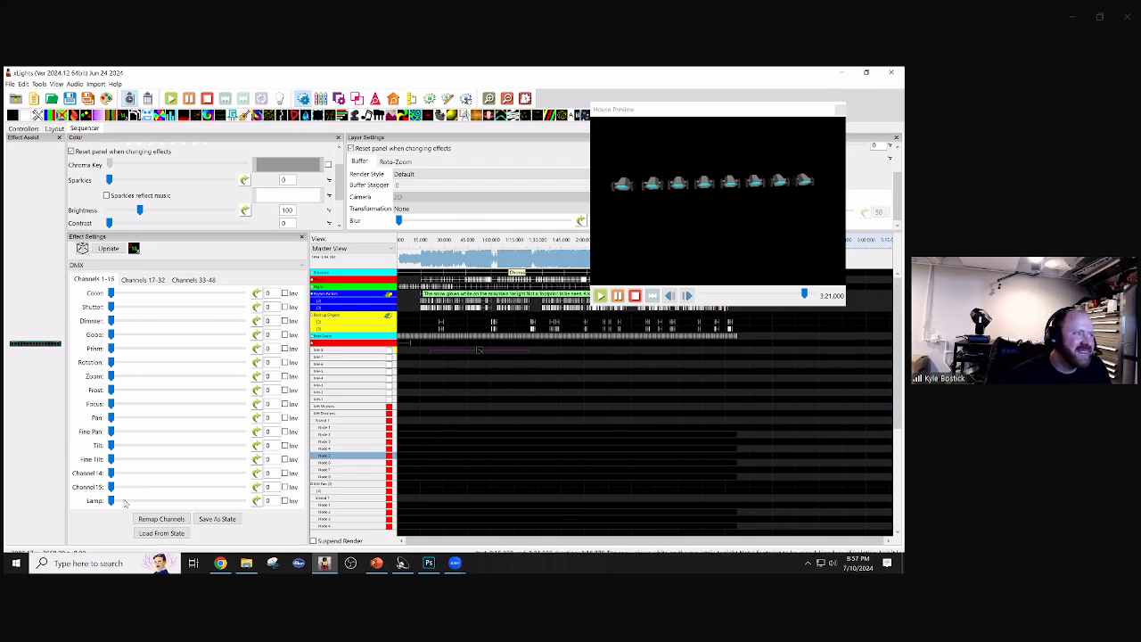
# - Set the DMX effect's Lamp to 105, Dimmer and Shutter to 255, and Pan to 42
pyautogui.moveTo(273, 501); pyautogui.dragTo(242, 500)
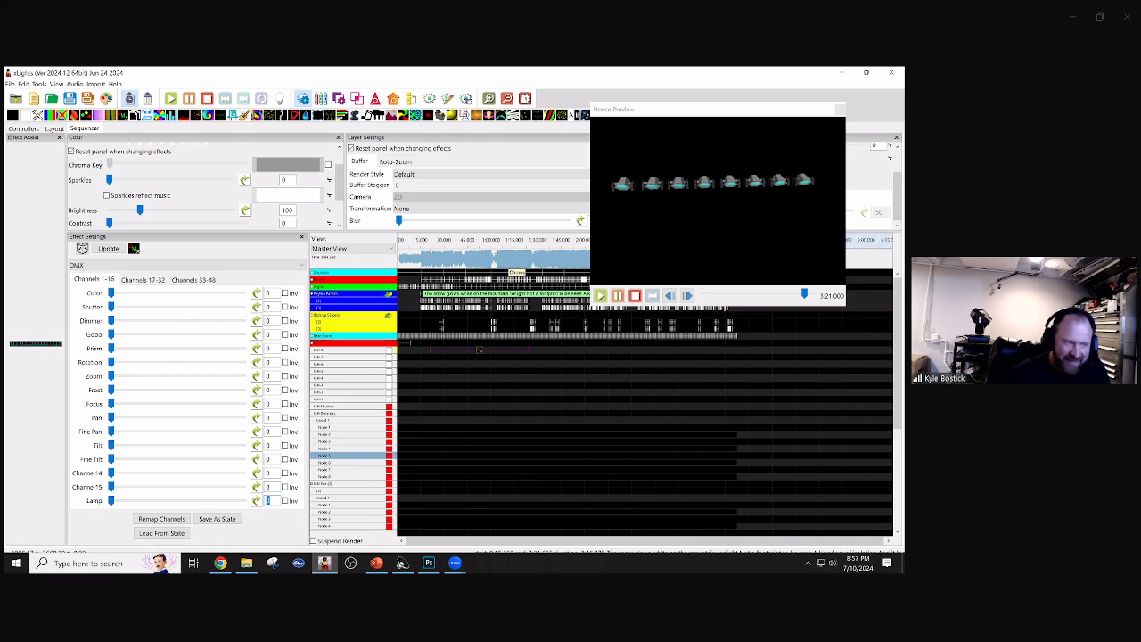
pyautogui.write('105')
pyautogui.moveTo(111, 320); pyautogui.dragTo(242, 321)
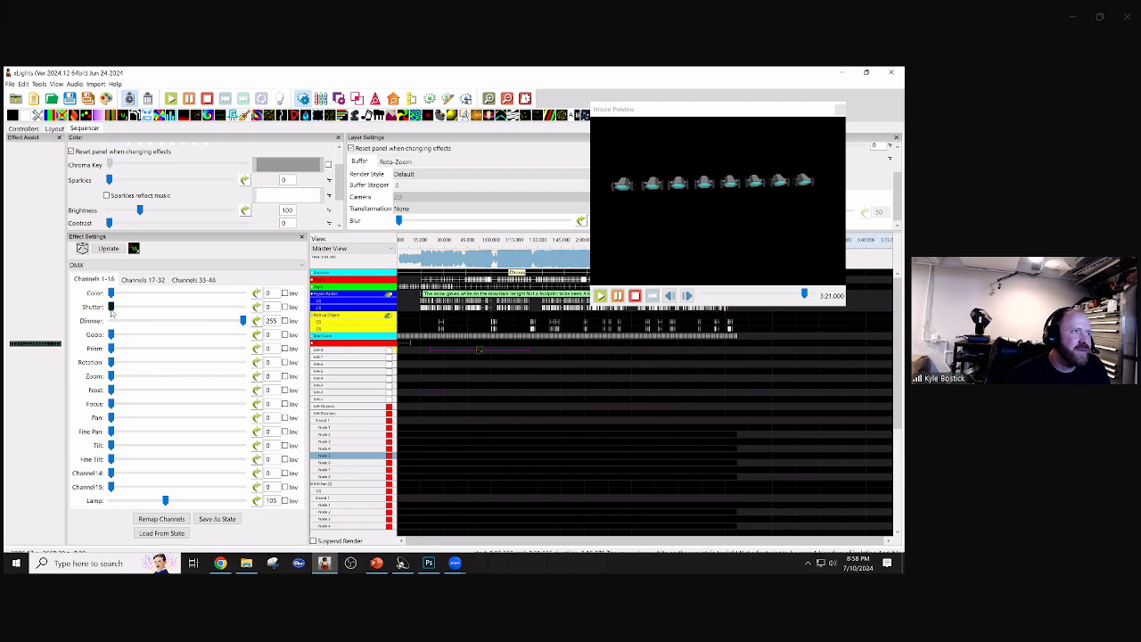
pyautogui.moveTo(110, 307); pyautogui.dragTo(286, 307)
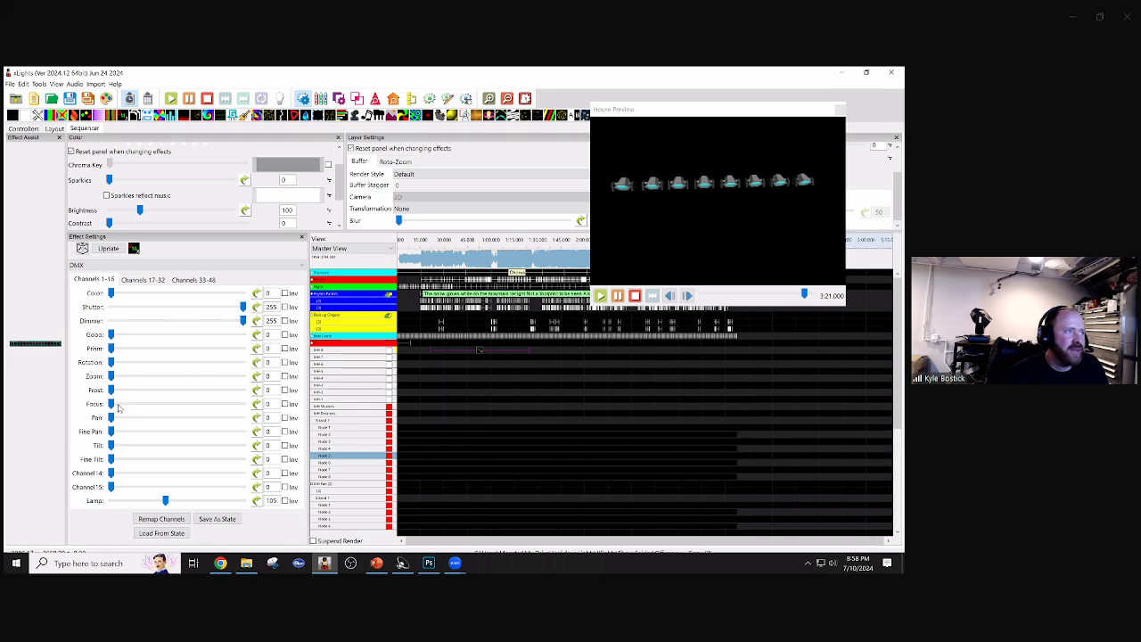
pyautogui.moveTo(111, 418); pyautogui.dragTo(133, 417)
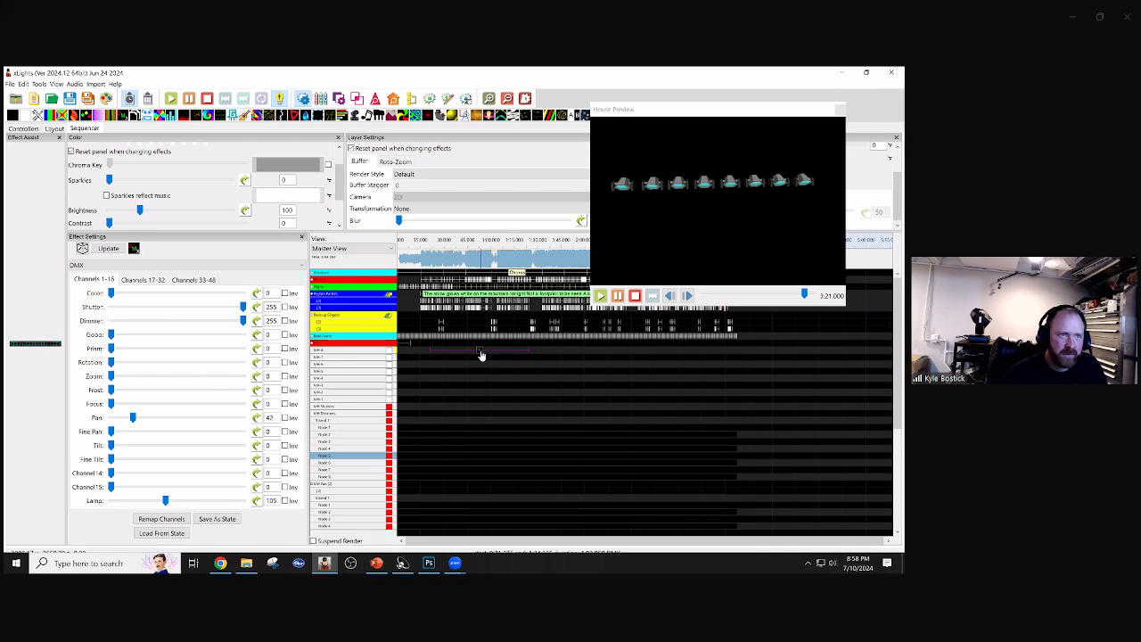
# - Move the DMX effect down from the MH-8 row to the MH-1 row and set its Pan to 80
pyautogui.press('Down')
pyautogui.press('Down')
pyautogui.press('Down')
pyautogui.press('Down')
pyautogui.press('Down')
pyautogui.press('Down')
pyautogui.press('Down')
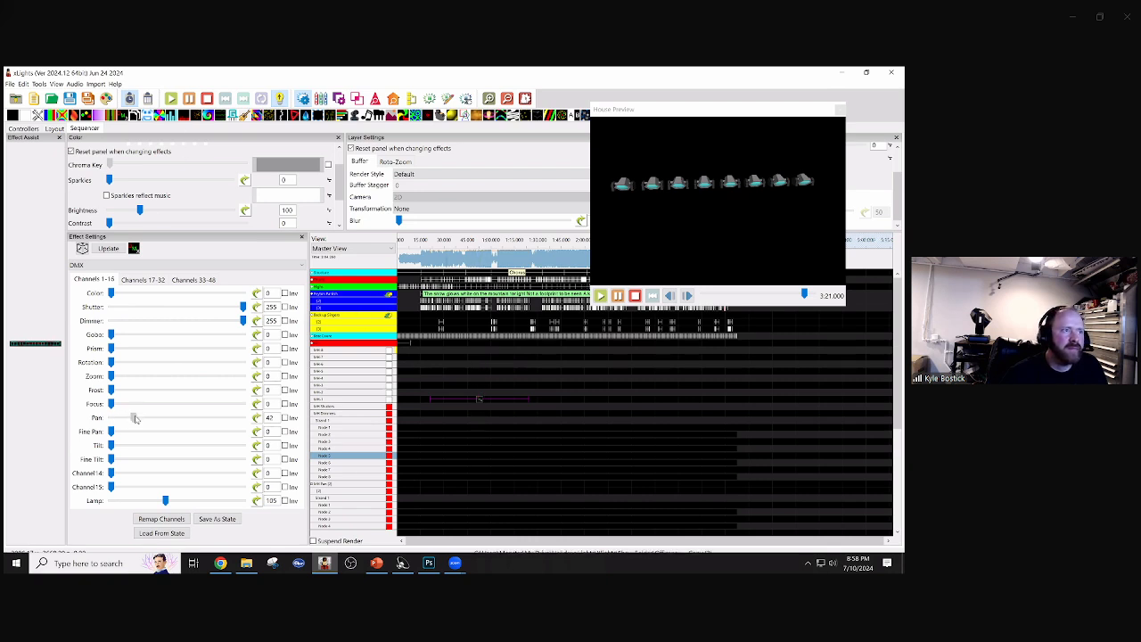
pyautogui.moveTo(133, 418); pyautogui.dragTo(152, 419)
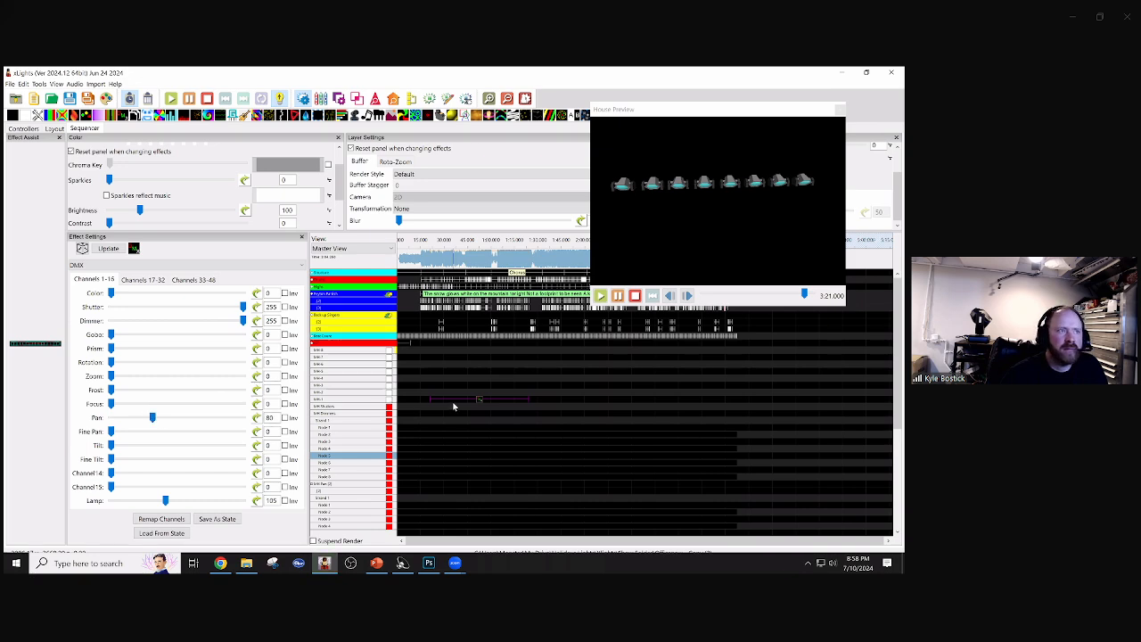
# - Render the whole sequence and set the Pan of the MH-1 DMX effect to 86
pyautogui.scroll(-5, 473, 456)
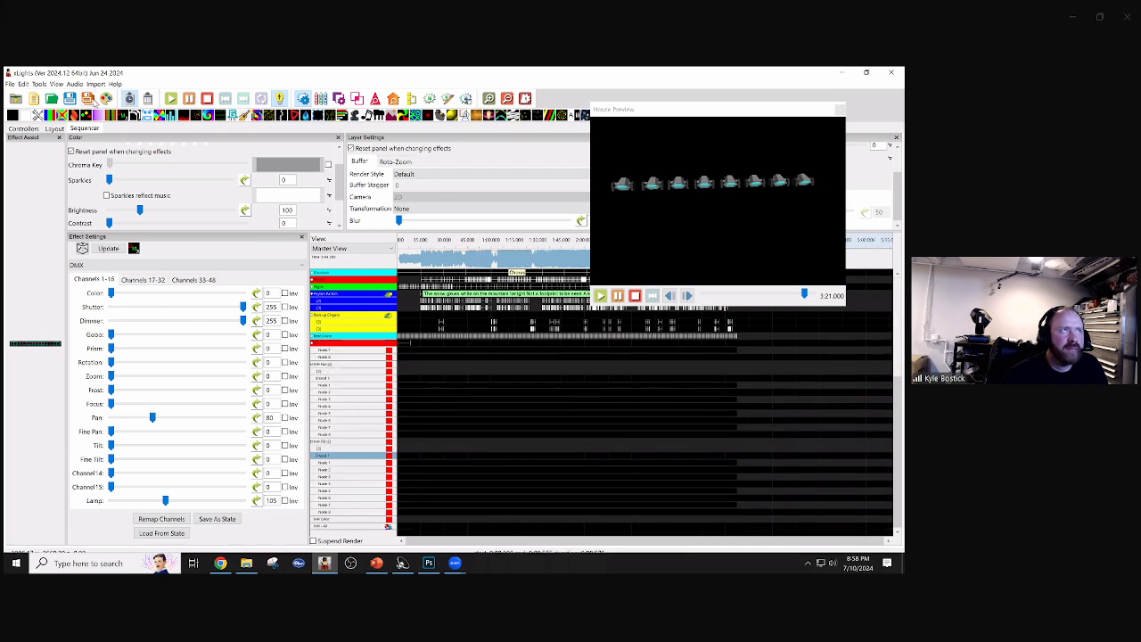
pyautogui.click(106, 100)
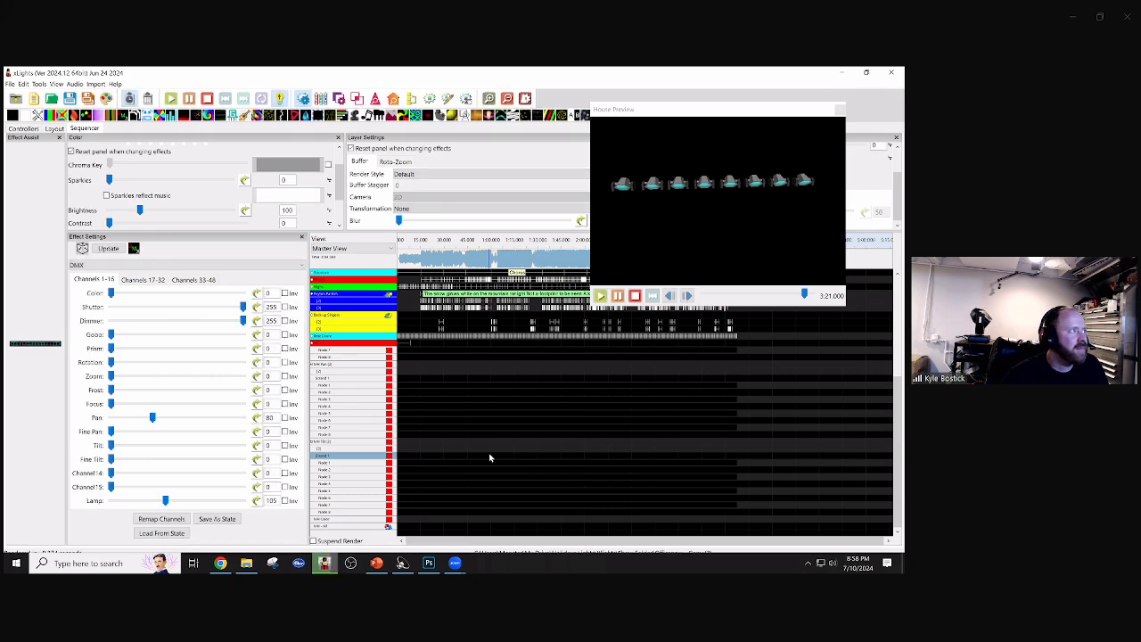
pyautogui.scroll(-2, 490, 457)
pyautogui.scroll(3, 486, 450)
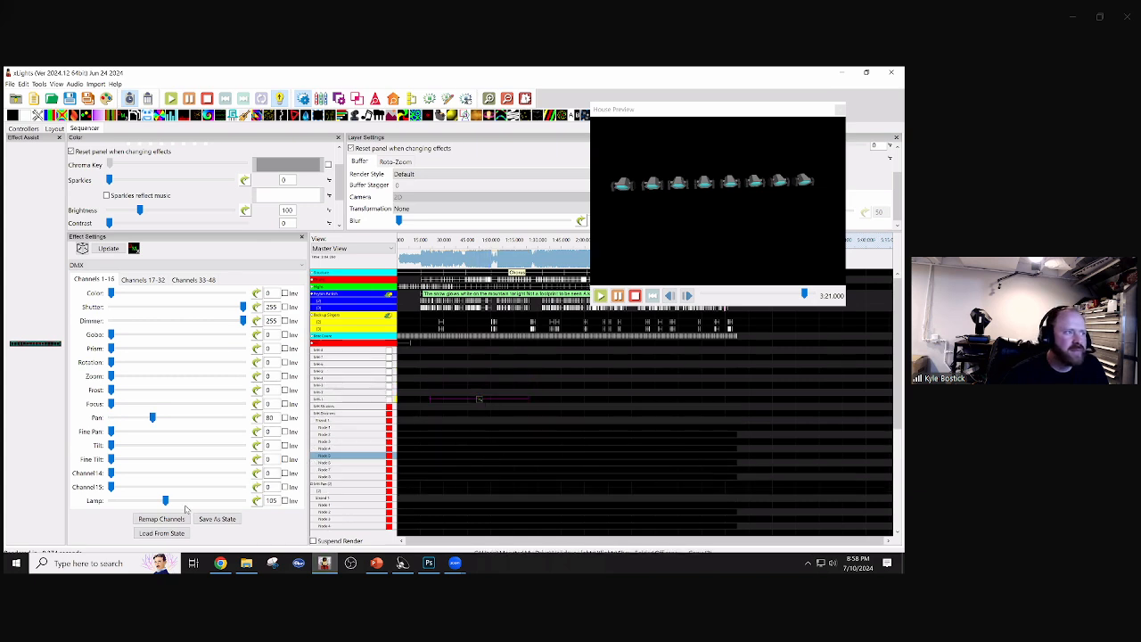
pyautogui.moveTo(153, 417); pyautogui.dragTo(137, 423)
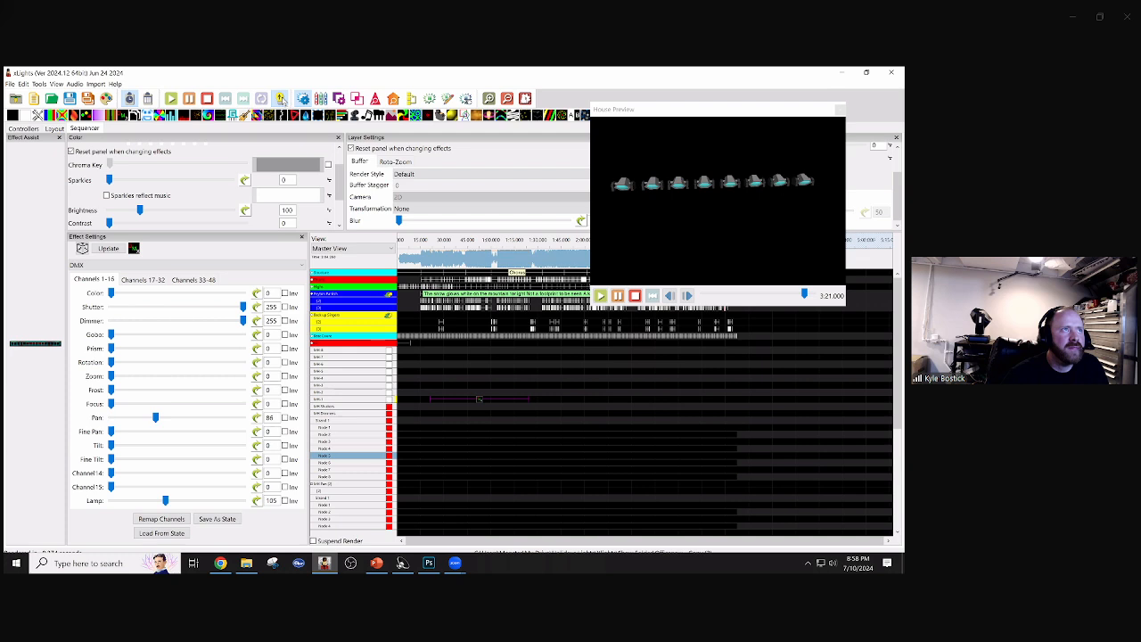
# - Switch the output to lights off and on again, and set the DMX effect's Lamp channel to 0
pyautogui.click(280, 99)
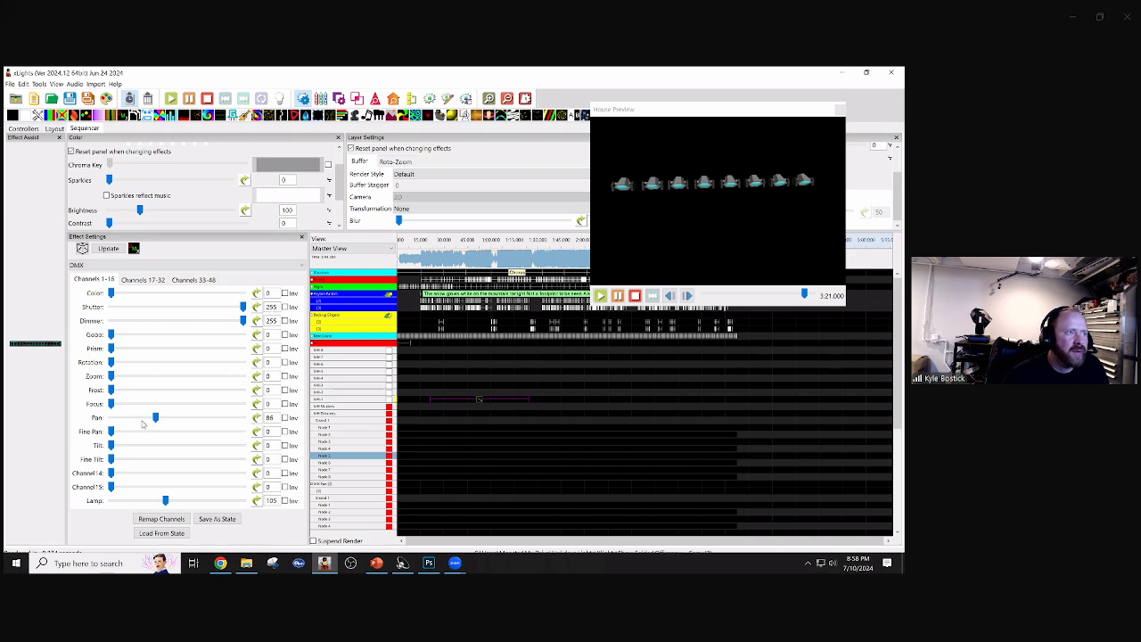
pyautogui.click(280, 99)
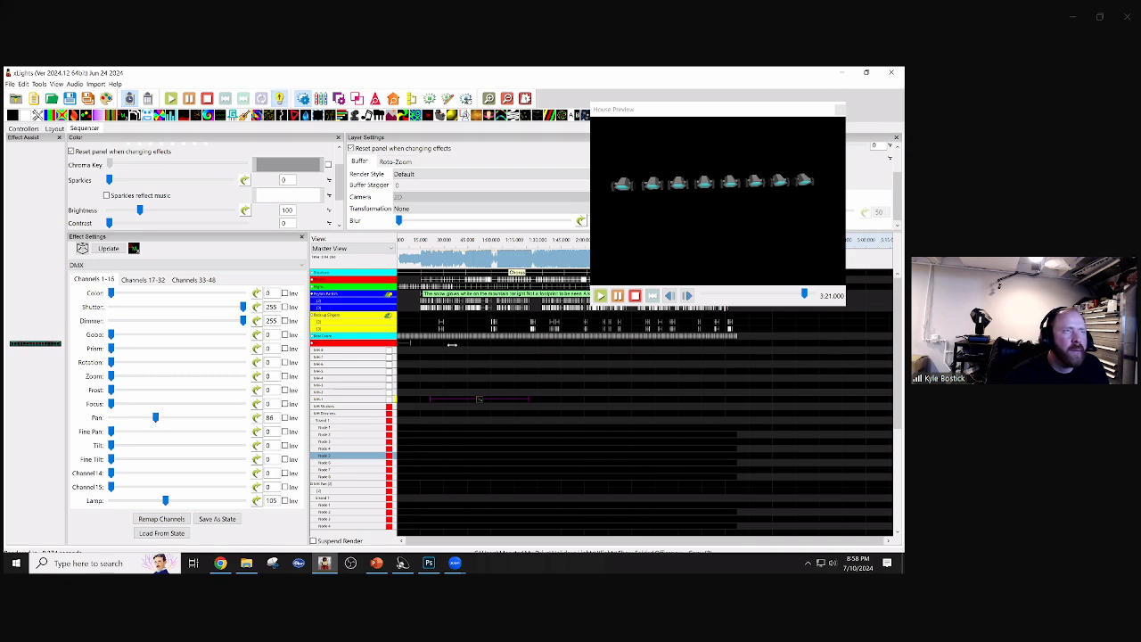
pyautogui.moveTo(165, 501); pyautogui.dragTo(110, 500)
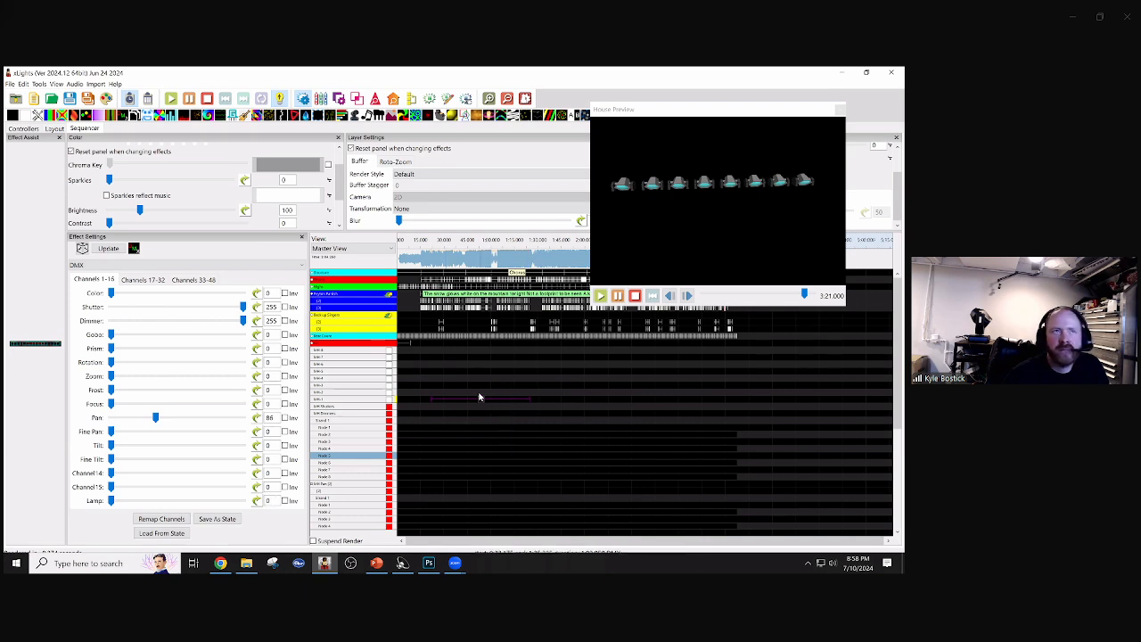
# - Toggle the output to lights off, back on, and off again
pyautogui.click(280, 99)
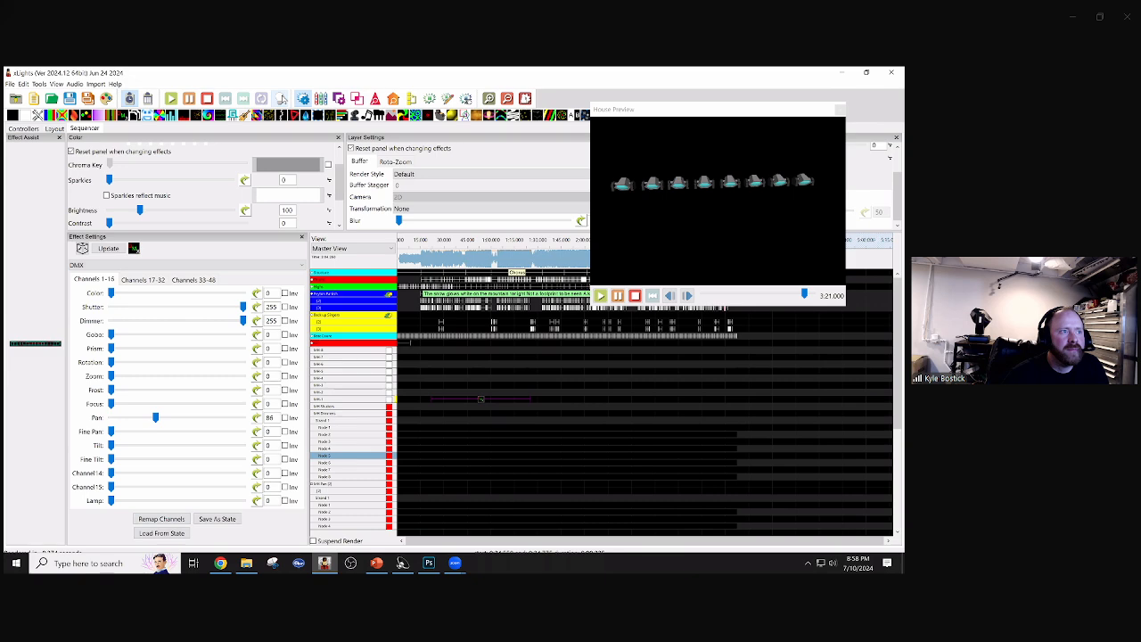
pyautogui.click(281, 98)
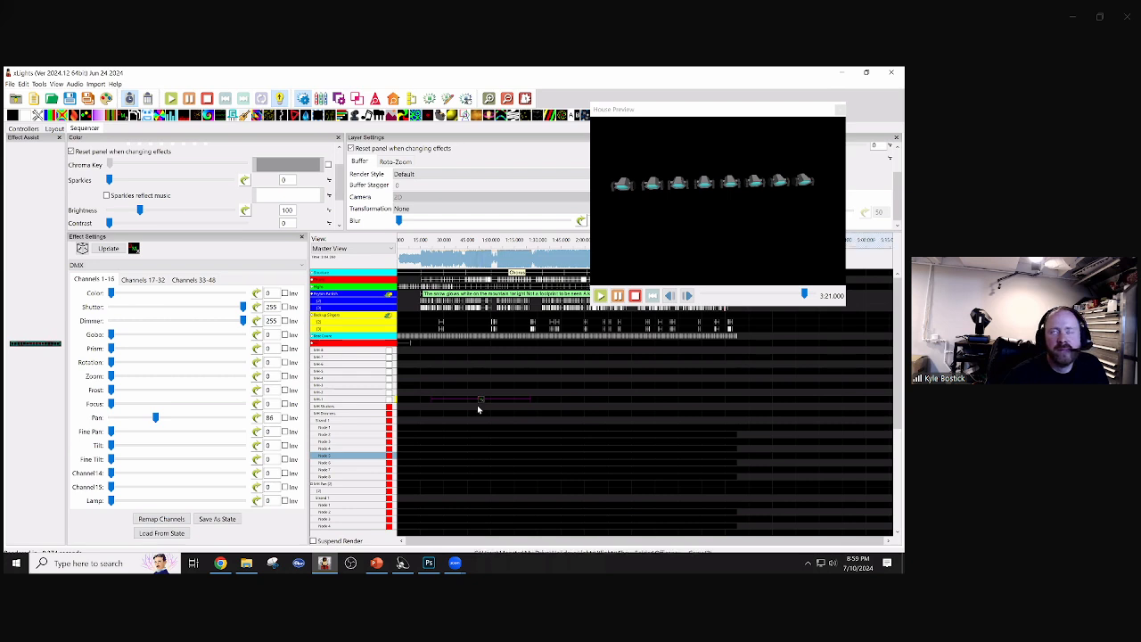
pyautogui.click(281, 98)
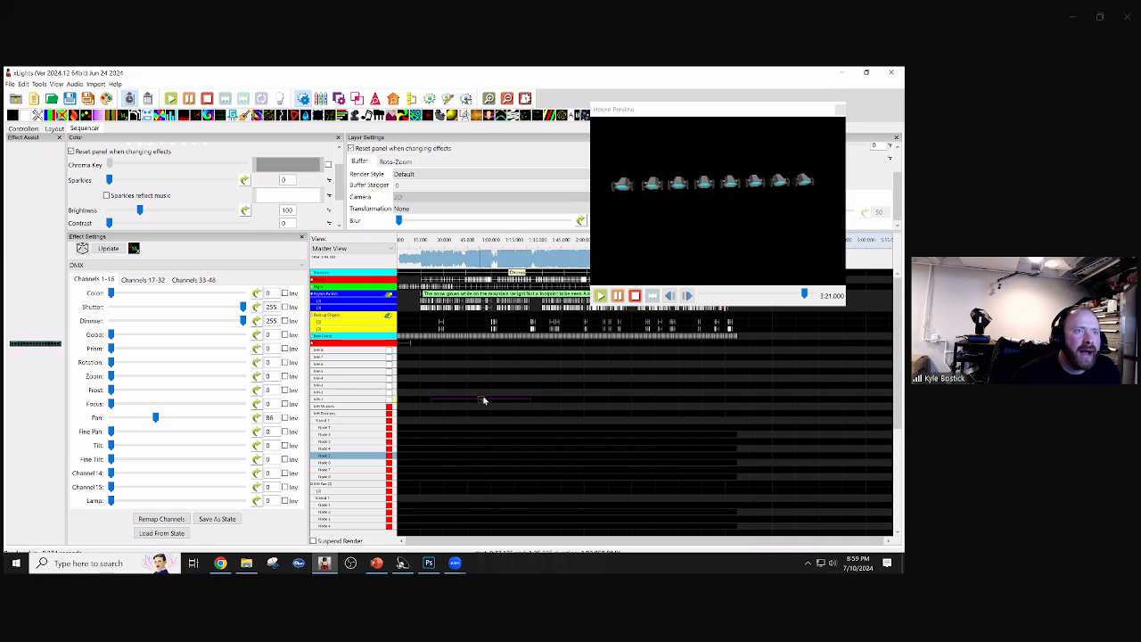
# - Set the Lamp channel of the MH-1 DMX effect to 105 and turn the output to lights on
pyautogui.click(484, 401)
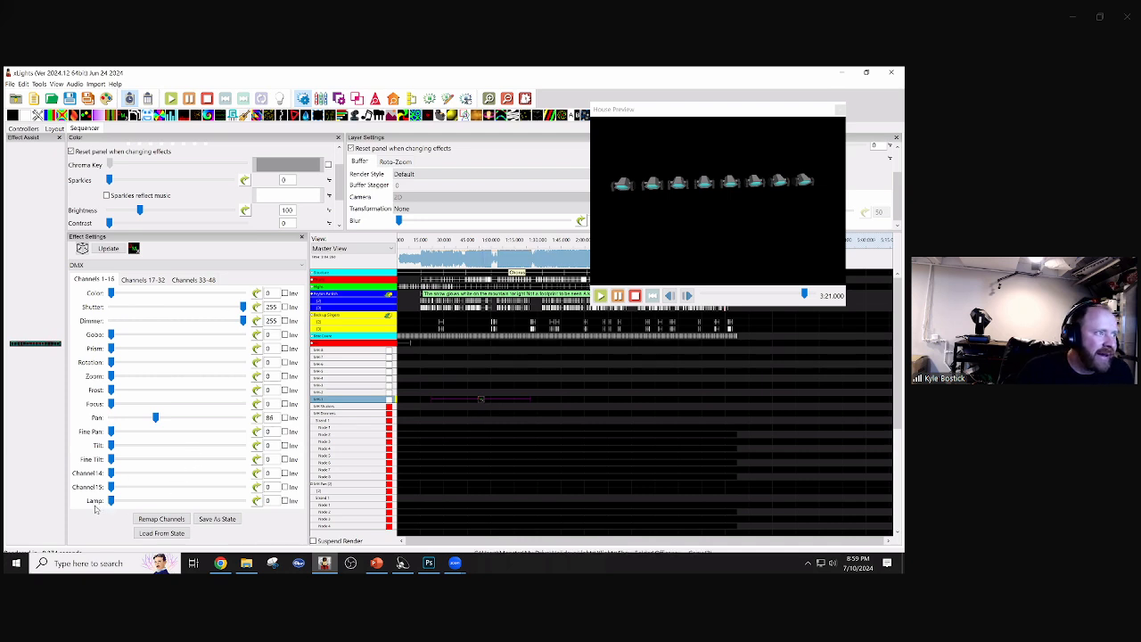
pyautogui.doubleClick(269, 500)
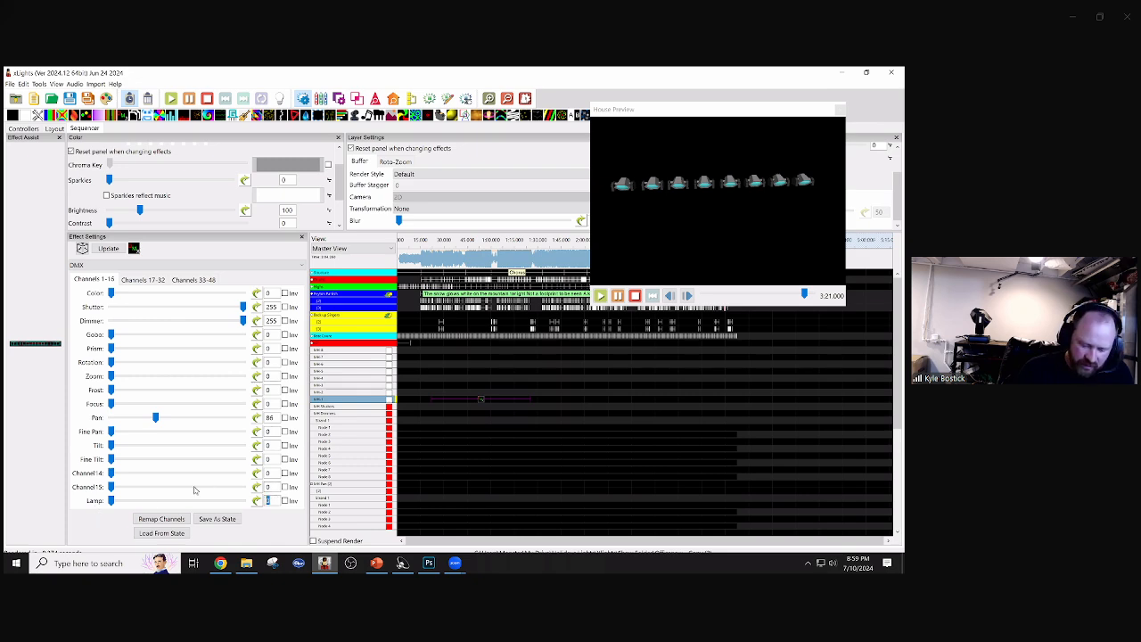
pyautogui.write('100')
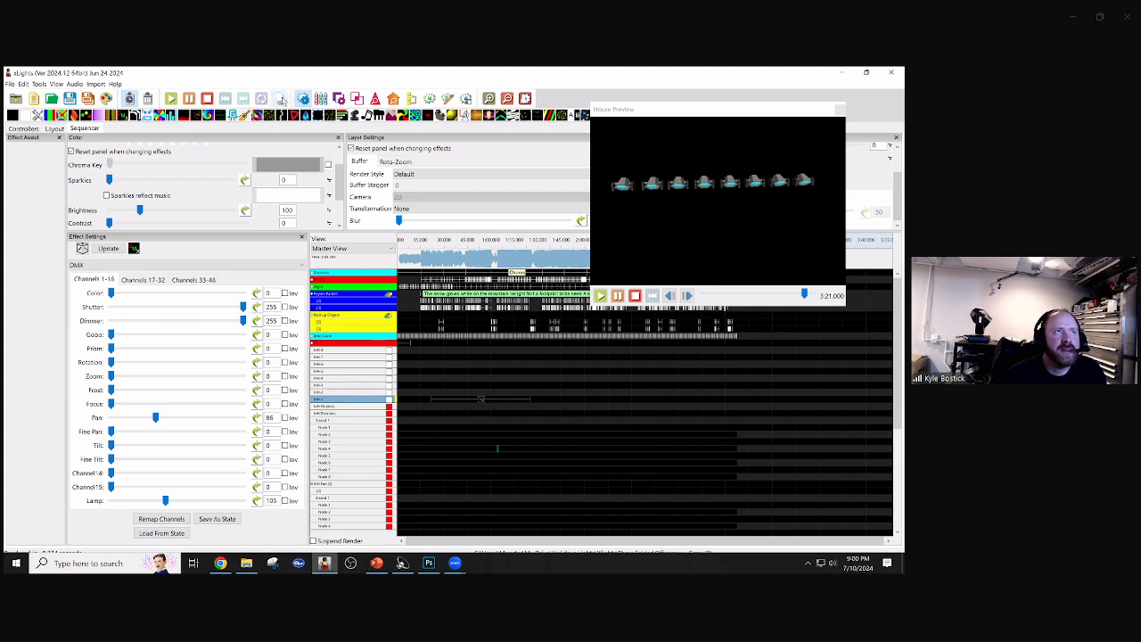
pyautogui.click(280, 98)
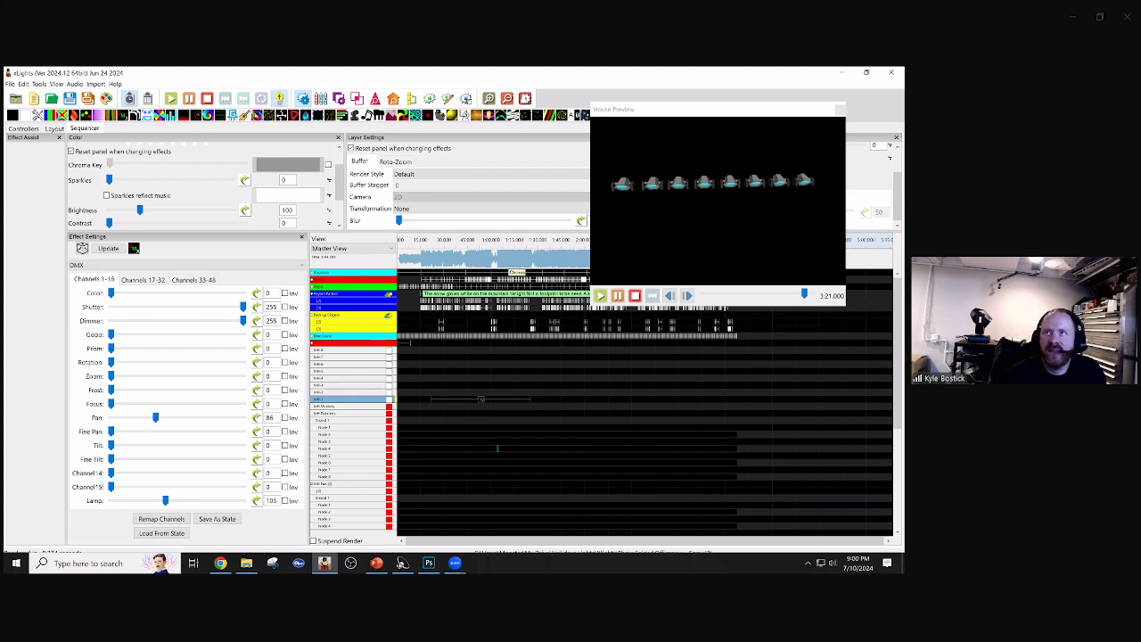